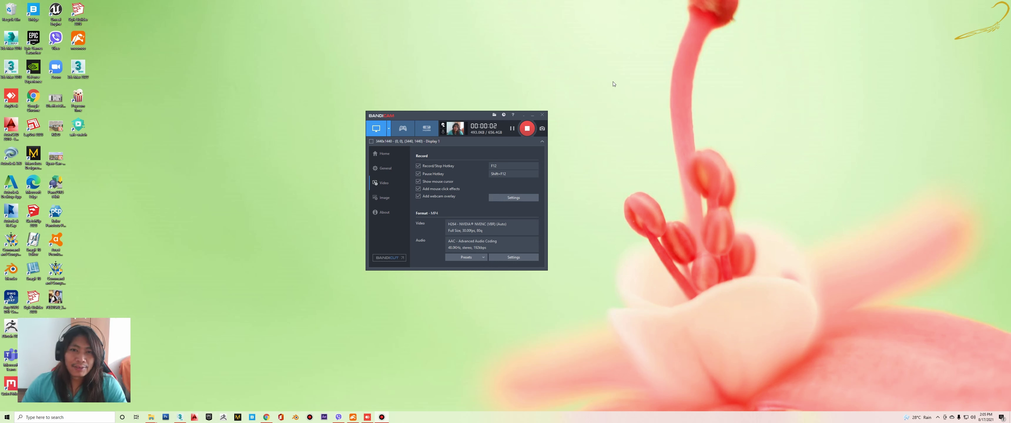
# - Minimize Bandicam, refresh the desktop twice, and bring back the AnyDesk 3ds Max session
pyautogui.click(533, 115)
pyautogui.rightClick(555, 81)
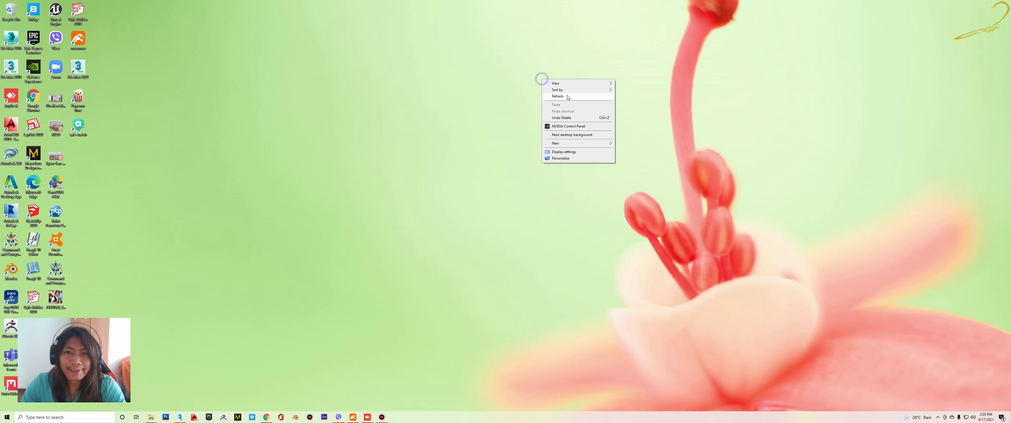
pyautogui.click(566, 95)
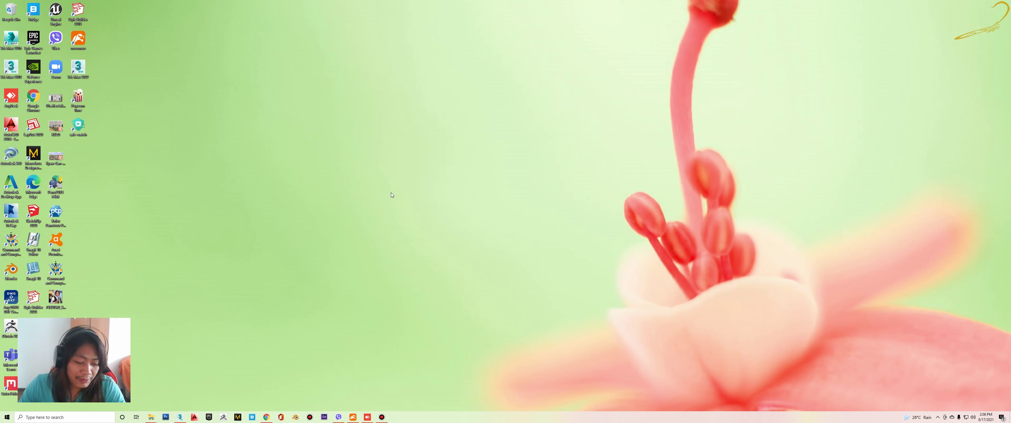
pyautogui.rightClick(380, 174)
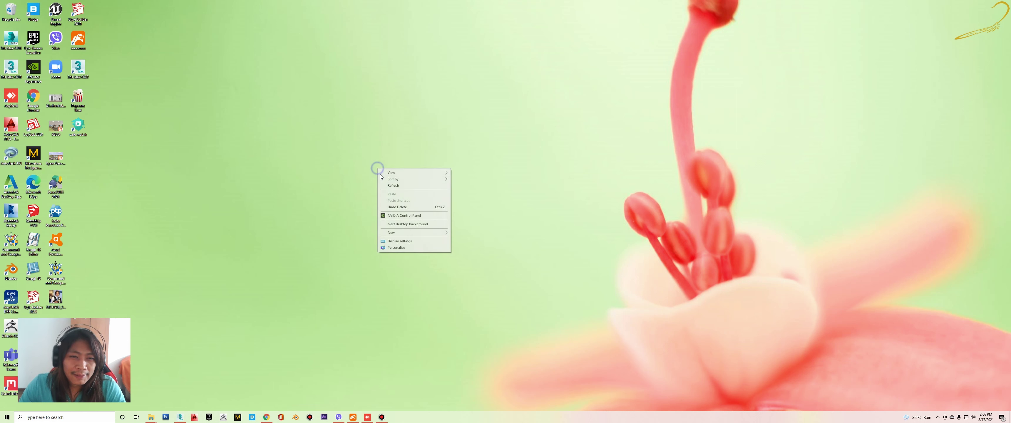
pyautogui.click(387, 185)
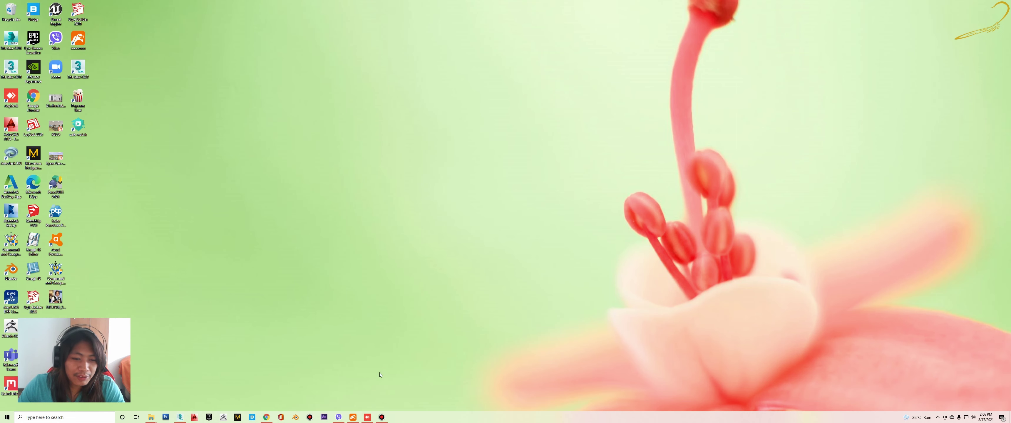
pyautogui.click(373, 418)
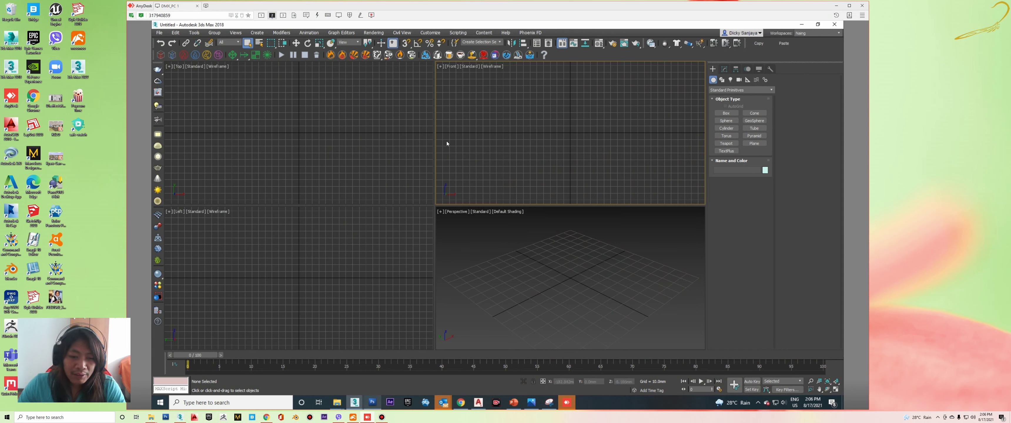
# - Start File > Open and jump to the OFFICE CHAIR folder from the History list
pyautogui.click(418, 149)
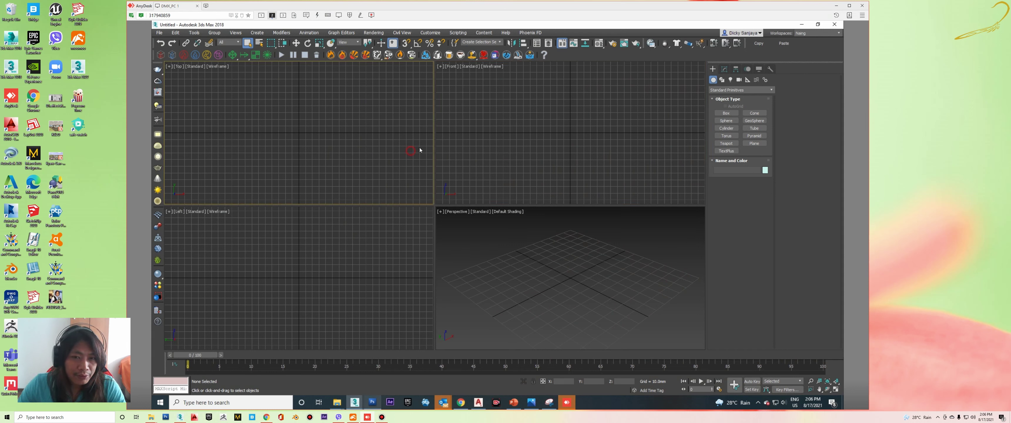
pyautogui.click(479, 142)
pyautogui.click(163, 35)
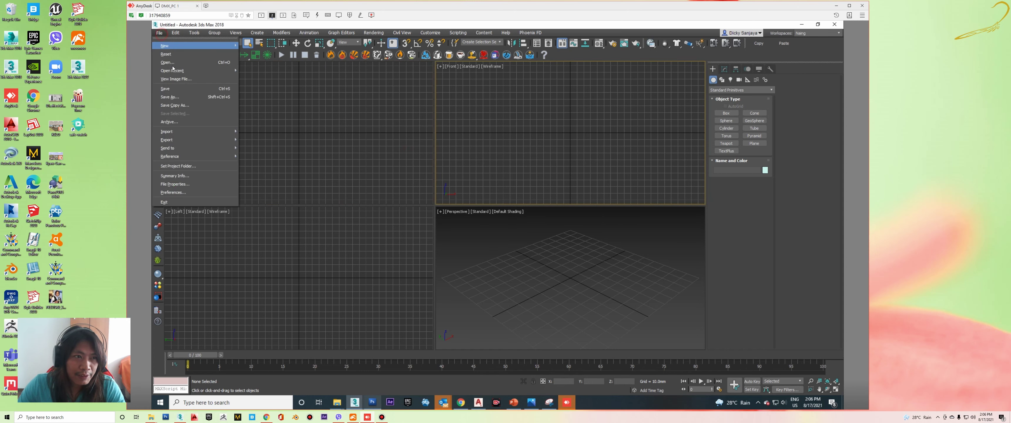
pyautogui.click(169, 60)
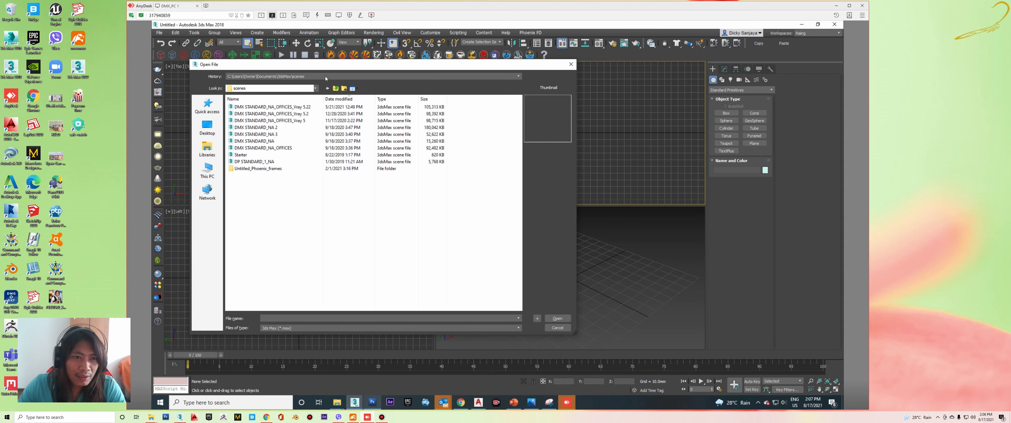
pyautogui.click(310, 76)
pyautogui.click(311, 87)
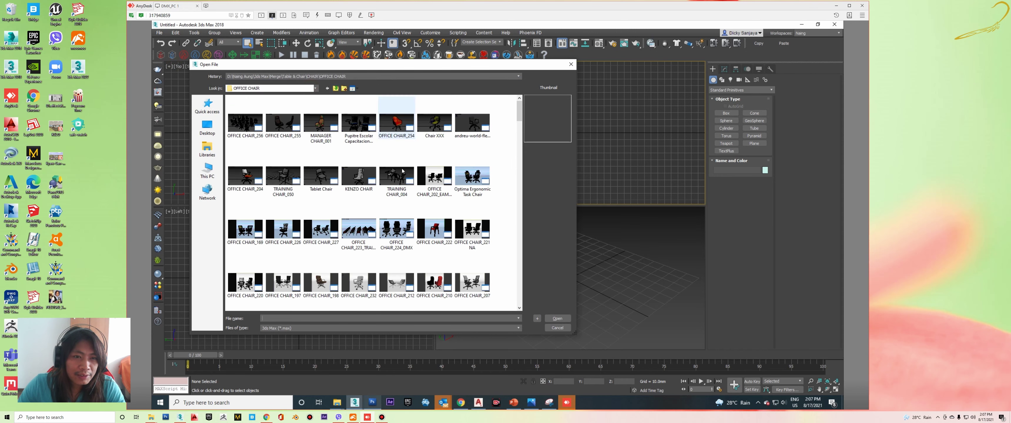
# - Scroll the chair model list, then bring up the Chrome chair product page
pyautogui.click(518, 140)
pyautogui.scroll(5, 519, 142)
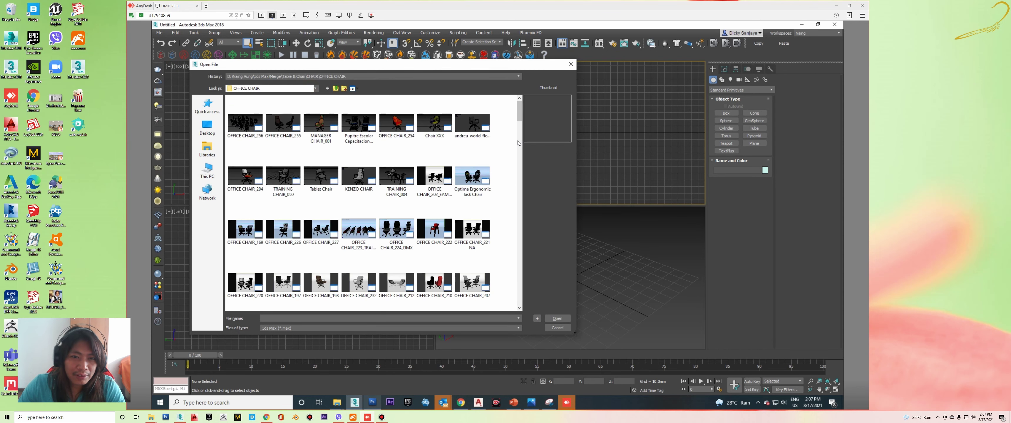
pyautogui.click(461, 402)
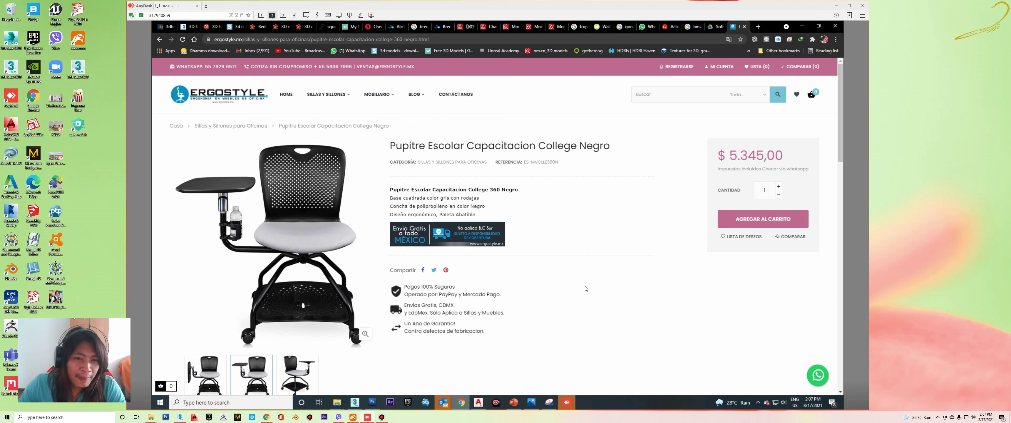
# - View the third and side-view chair photos, then pick Pupitre Escolar Capacitacion College Negro
pyautogui.scroll(-2, 578, 280)
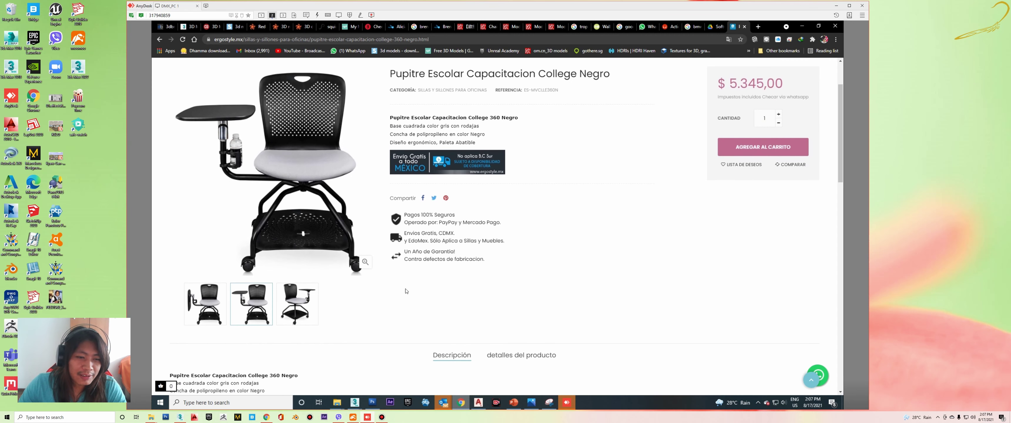
pyautogui.click(291, 302)
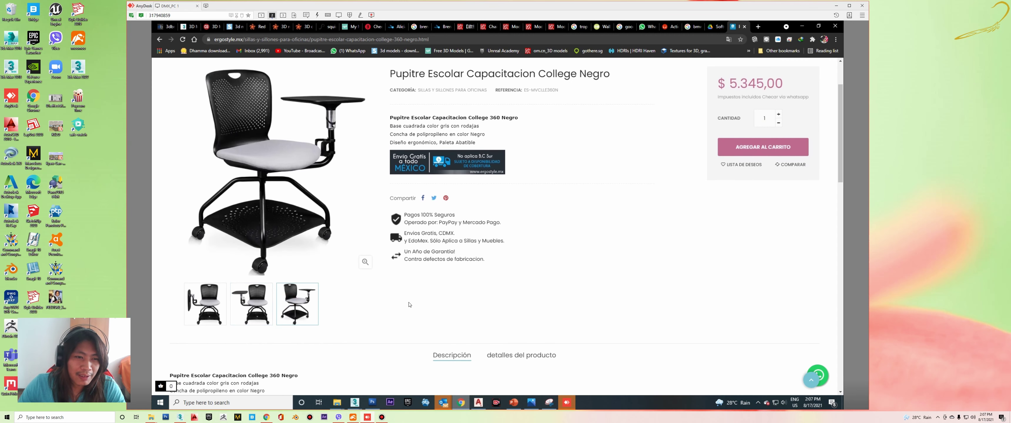
pyautogui.scroll(1, 410, 305)
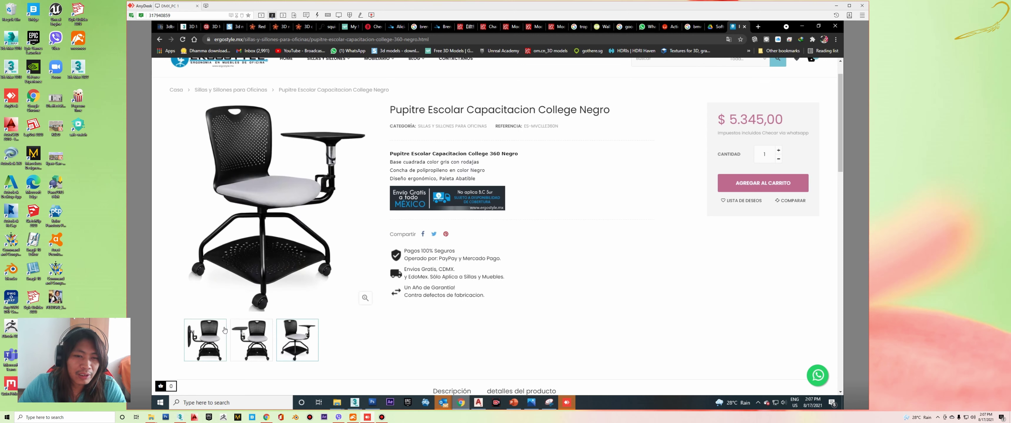
pyautogui.click(213, 334)
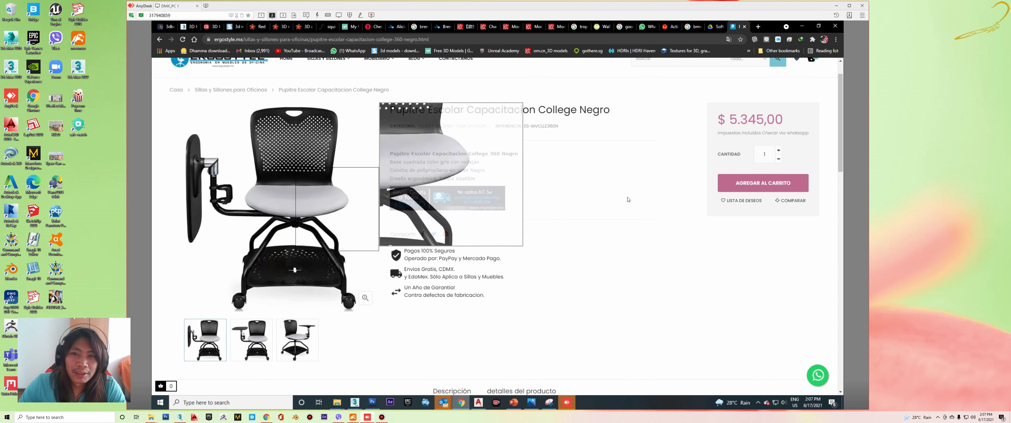
pyautogui.click(802, 26)
pyautogui.click(364, 126)
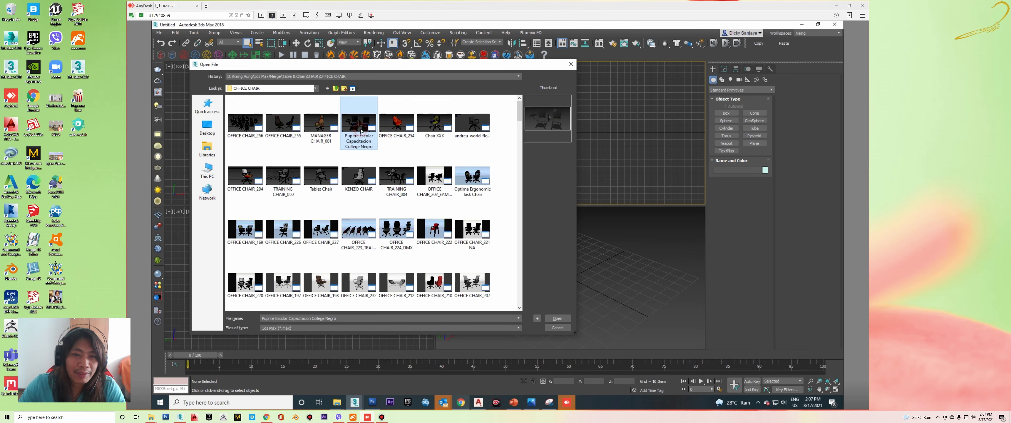
# - Open the Pupitre Escolar chair scene and set the viewport to 2 Default Lights
pyautogui.doubleClick(361, 127)
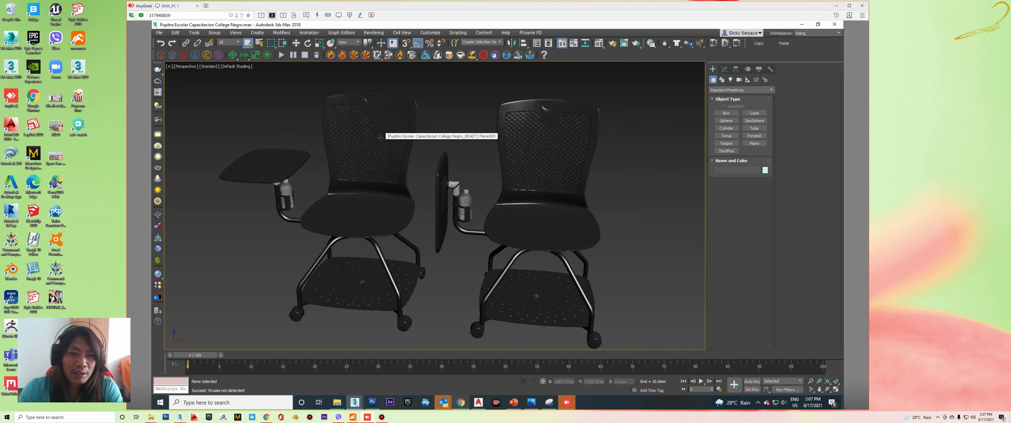
pyautogui.click(211, 67)
pyautogui.click(237, 149)
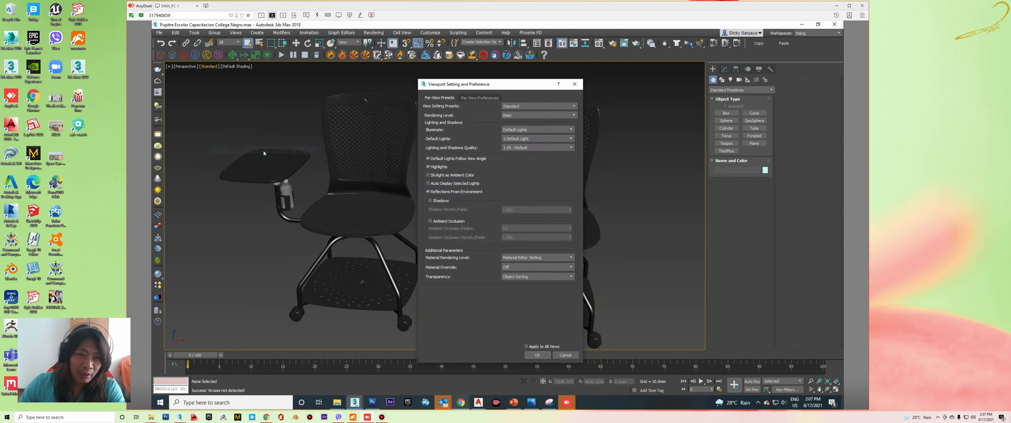
pyautogui.click(525, 139)
pyautogui.click(521, 153)
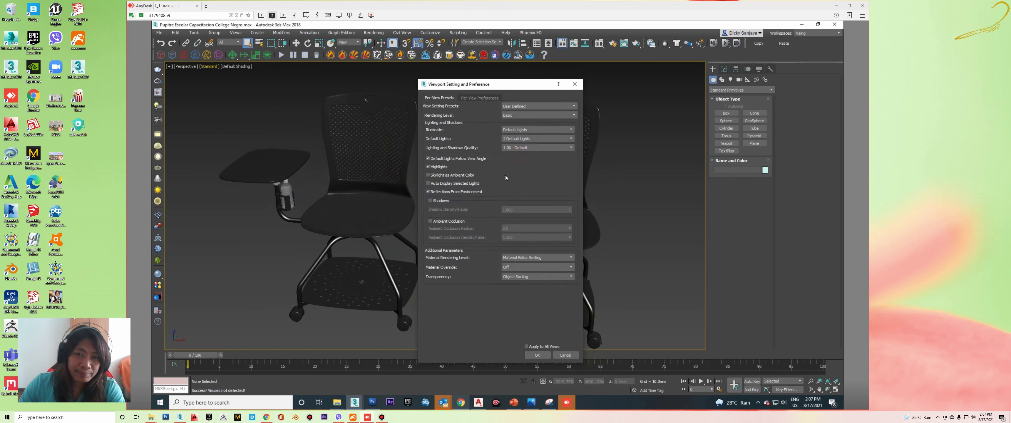
pyautogui.click(540, 356)
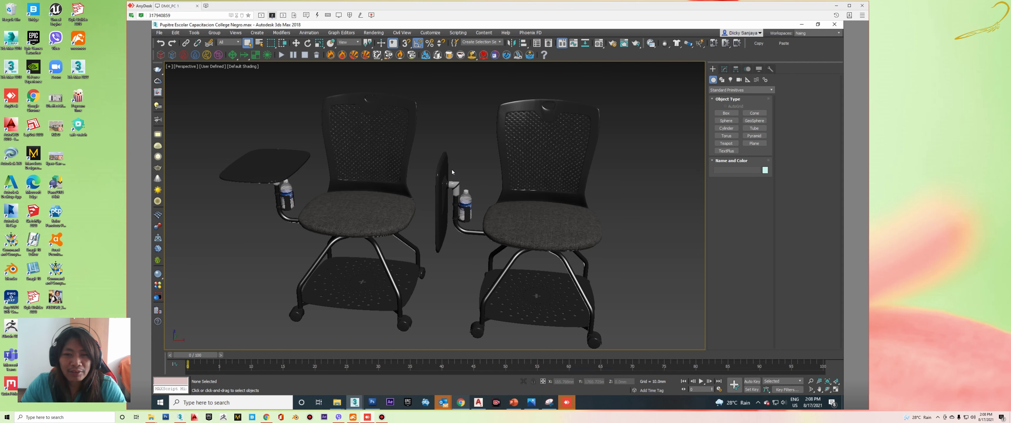
# - Check the Chrome product page, then orbit and zoom to a frontal view of the chairs
pyautogui.click(462, 403)
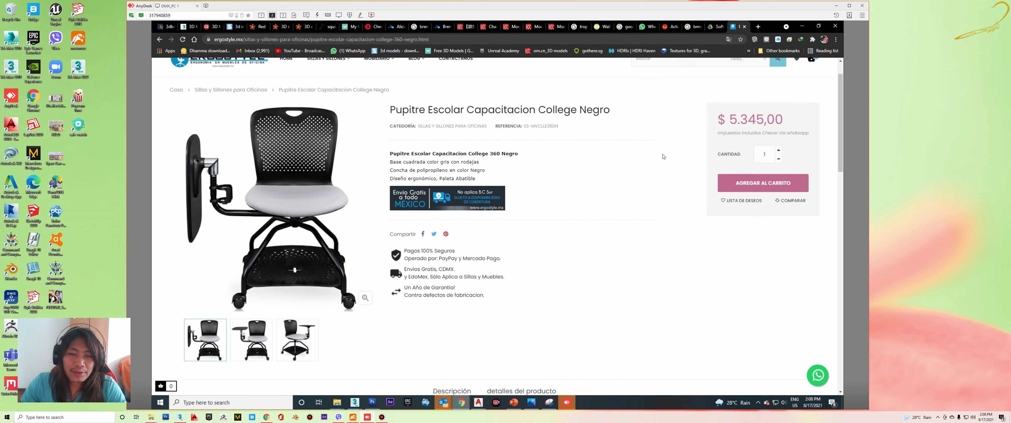
pyautogui.click(802, 26)
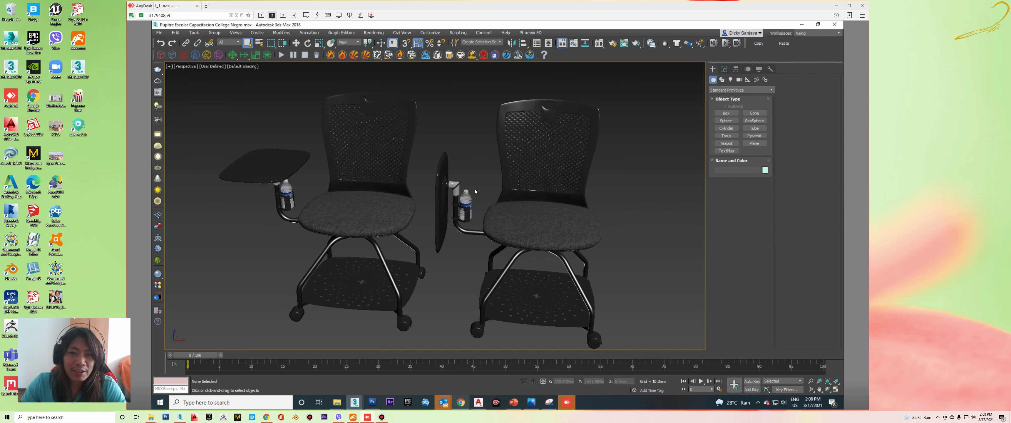
pyautogui.keyDown('alt'); pyautogui.moveTo(491, 199); pyautogui.dragTo(470, 203, button='middle'); pyautogui.keyUp('alt')
pyautogui.scroll(-3, 470, 203)
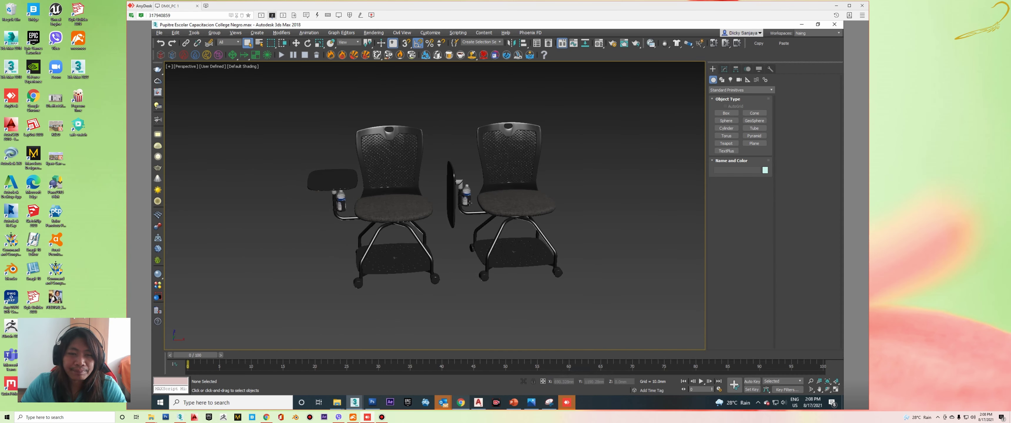
pyautogui.scroll(-5, 467, 203)
pyautogui.scroll(10, 459, 205)
pyautogui.scroll(-5, 449, 207)
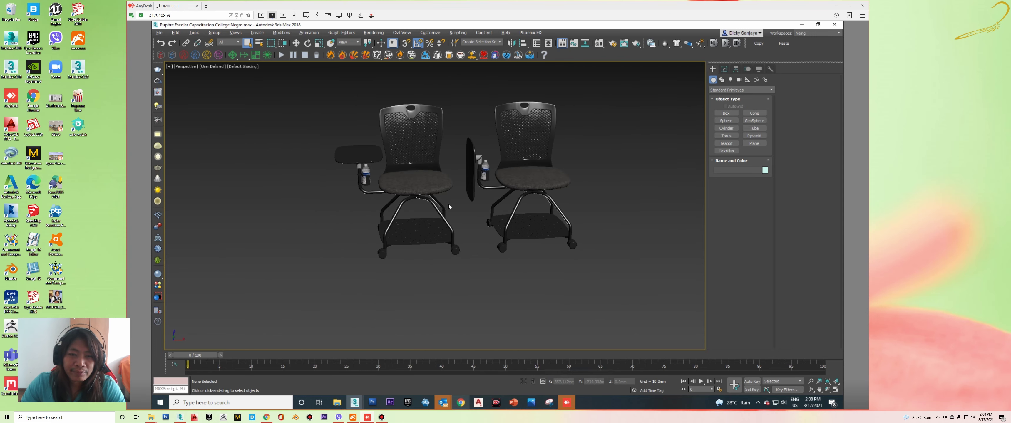
pyautogui.moveTo(449, 207)
pyautogui.keyDown('alt'); pyautogui.mouseDown(button='middle')
pyautogui.moveTo(427, 211)
pyautogui.moveTo(446, 239)
pyautogui.moveTo(428, 224)
pyautogui.moveTo(453, 219)
pyautogui.moveTo(443, 210)
pyautogui.mouseUp(button='middle'); pyautogui.keyUp('alt')
pyautogui.scroll(4, 399, 210)
# - Select the right chair with Move and try sliding chairs along X, undoing both moves
pyautogui.click(555, 310)
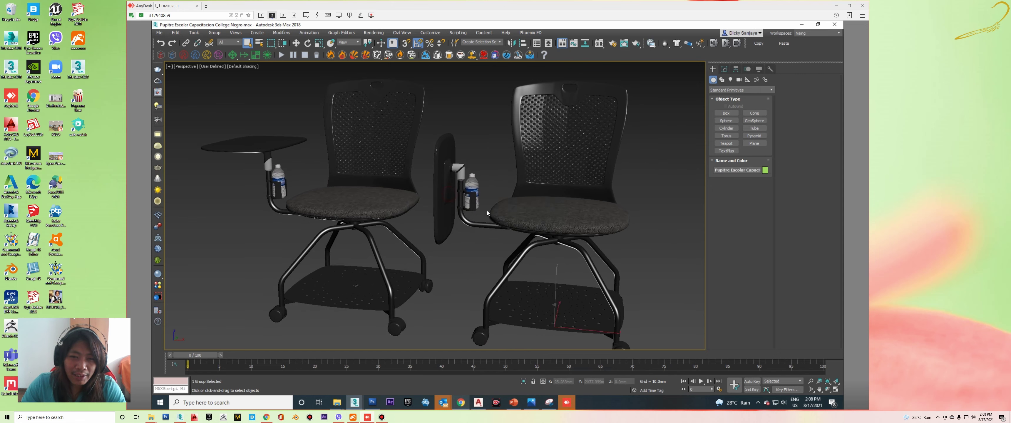
pyautogui.press('w')
pyautogui.moveTo(552, 272)
pyautogui.keyDown('alt'); pyautogui.mouseDown(button='middle')
pyautogui.moveTo(522, 255)
pyautogui.moveTo(596, 222)
pyautogui.mouseUp(button='middle'); pyautogui.keyUp('alt')
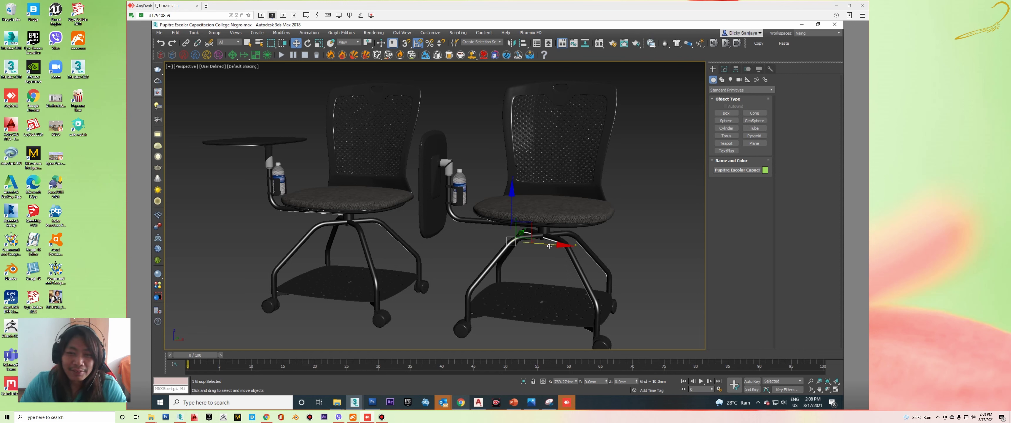
pyautogui.moveTo(550, 246); pyautogui.dragTo(617, 254)
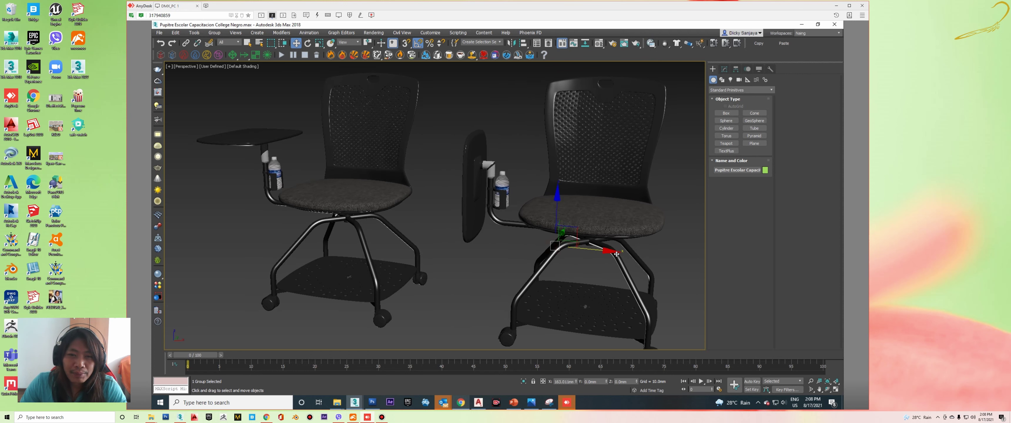
pyautogui.hotkey('ctrl', 'z')
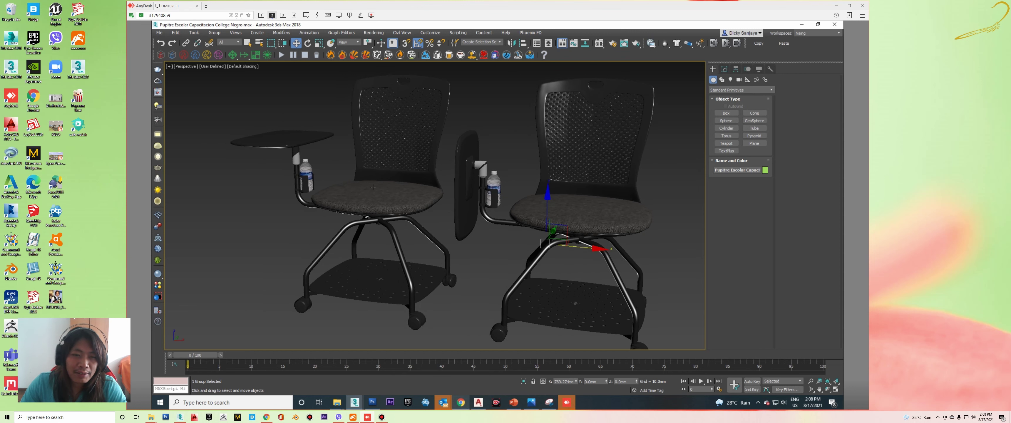
pyautogui.moveTo(341, 207); pyautogui.dragTo(459, 219)
pyautogui.hotkey('ctrl', 'z')
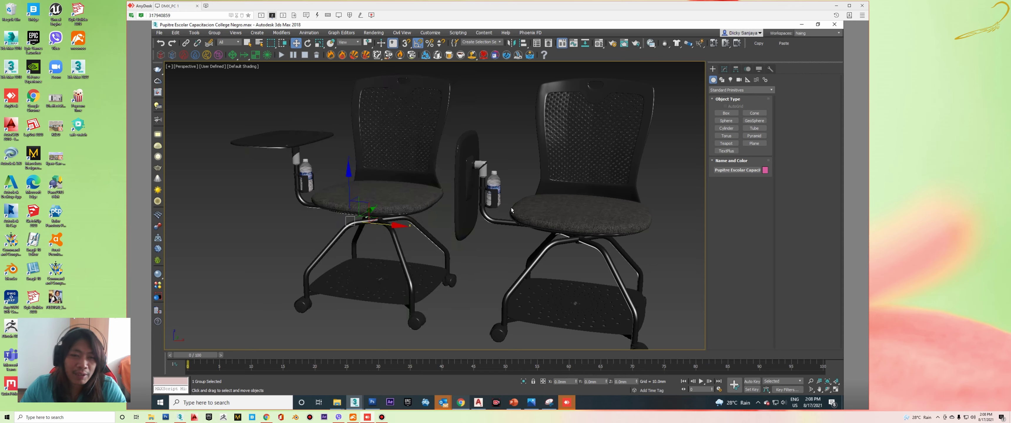
# - From a higher view, place the second chair right beside the first
pyautogui.moveTo(456, 217)
pyautogui.keyDown('alt'); pyautogui.mouseDown(button='middle')
pyautogui.moveTo(530, 239)
pyautogui.moveTo(507, 208)
pyautogui.mouseUp(button='middle'); pyautogui.keyUp('alt')
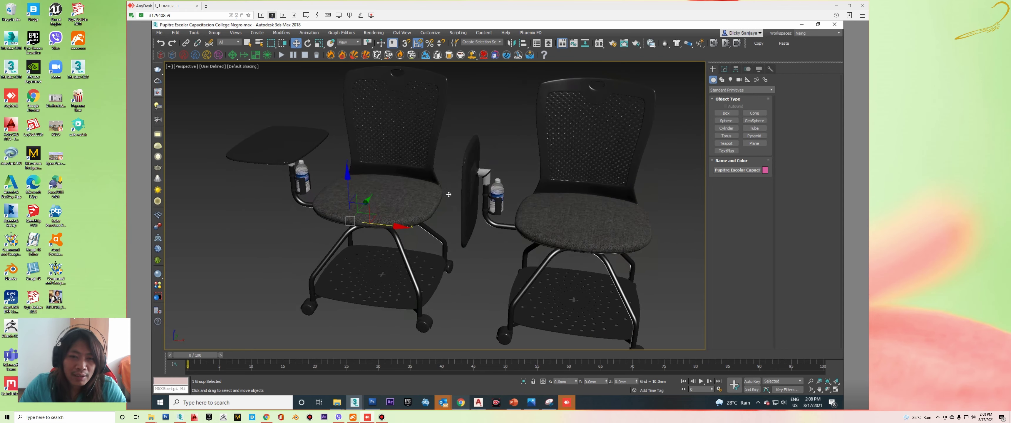
pyautogui.scroll(-3, 407, 214)
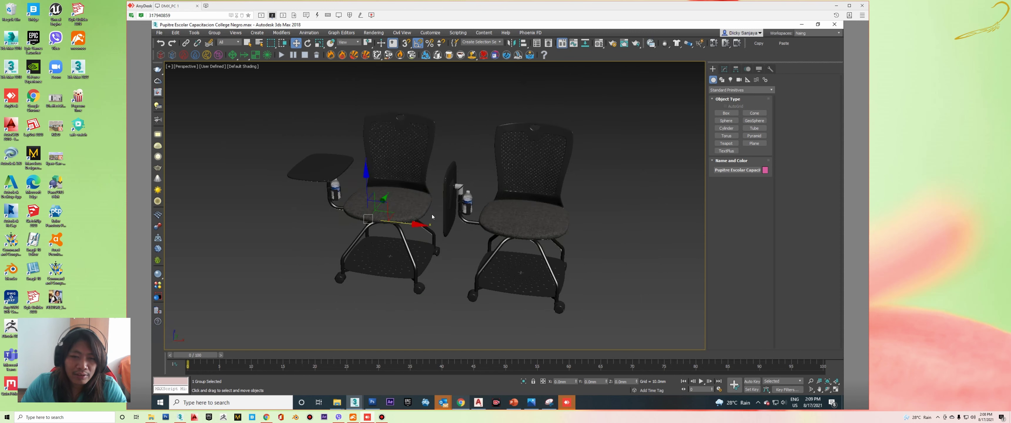
pyautogui.keyDown('alt'); pyautogui.moveTo(455, 230); pyautogui.dragTo(523, 244, button='middle'); pyautogui.keyUp('alt')
pyautogui.moveTo(587, 255); pyautogui.dragTo(549, 242)
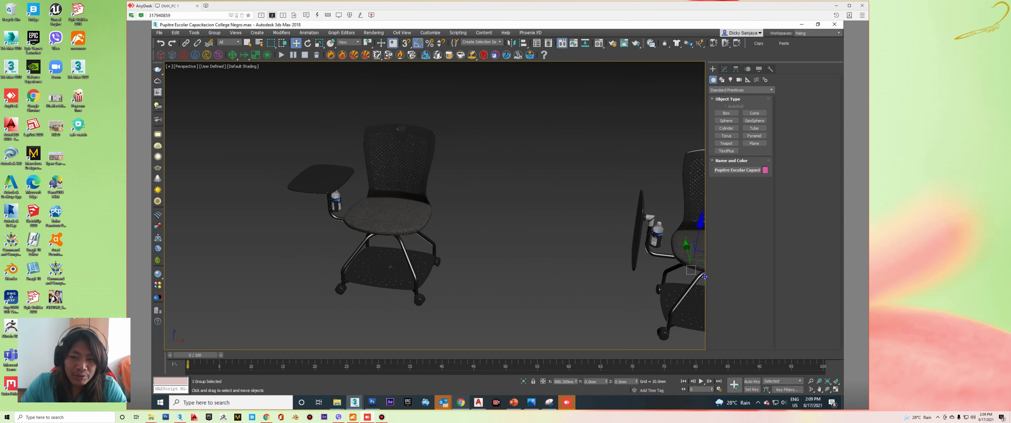
# - Select the first chair and tilt the view to see both chairs from above
pyautogui.click(387, 209)
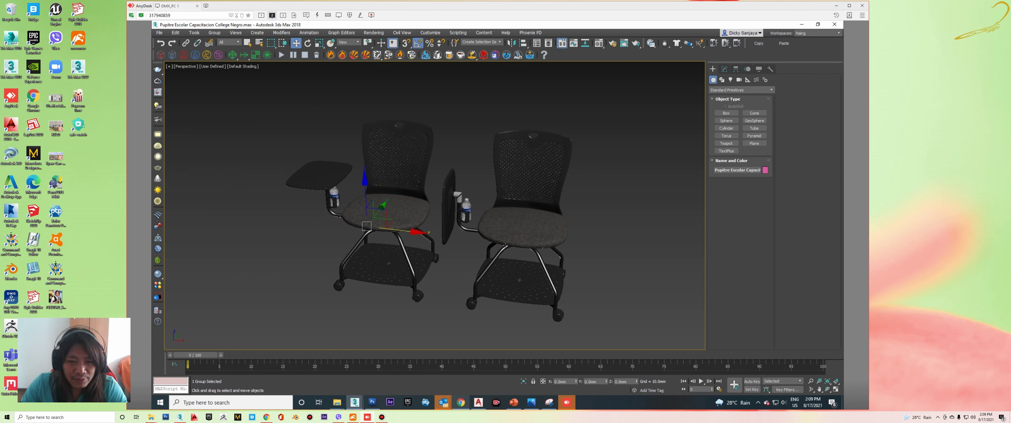
pyautogui.scroll(1, 477, 230)
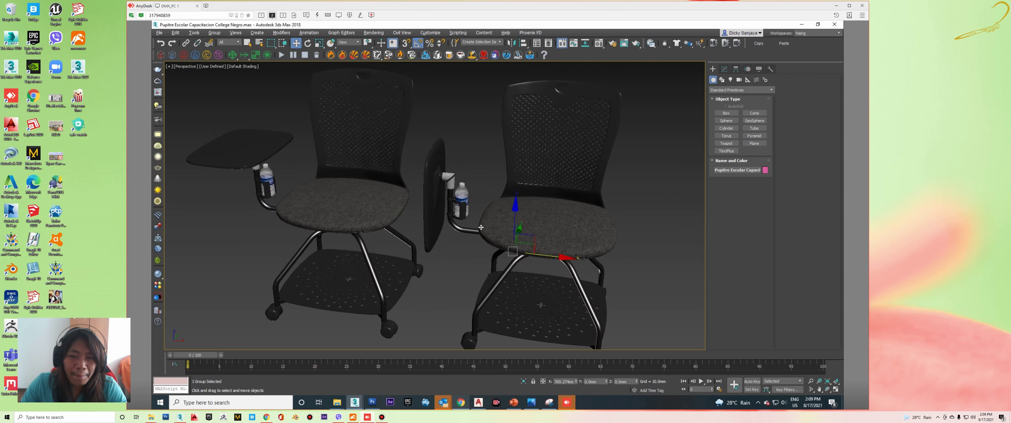
pyautogui.scroll(1, 481, 232)
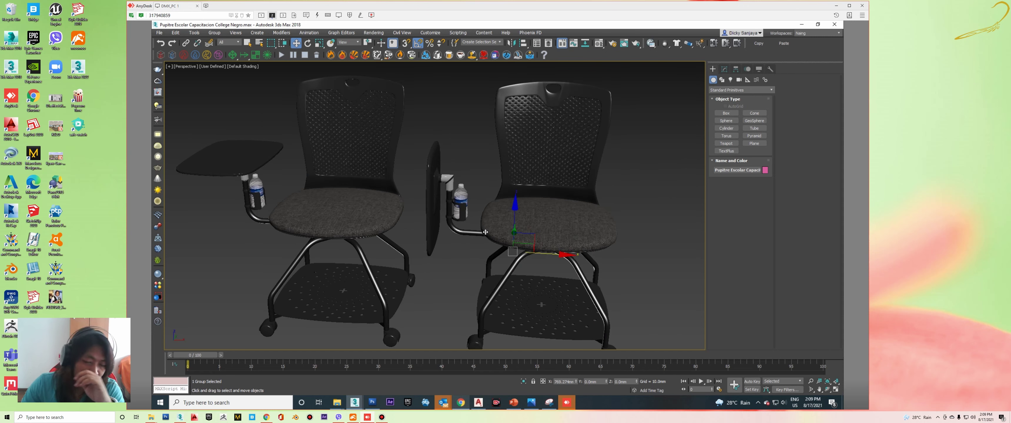
pyautogui.moveTo(486, 234)
pyautogui.keyDown('alt'); pyautogui.mouseDown(button='middle')
pyautogui.moveTo(484, 207)
pyautogui.moveTo(454, 211)
pyautogui.mouseUp(button='middle'); pyautogui.keyUp('alt')
pyautogui.scroll(-1, 471, 201)
pyautogui.scroll(-1, 456, 190)
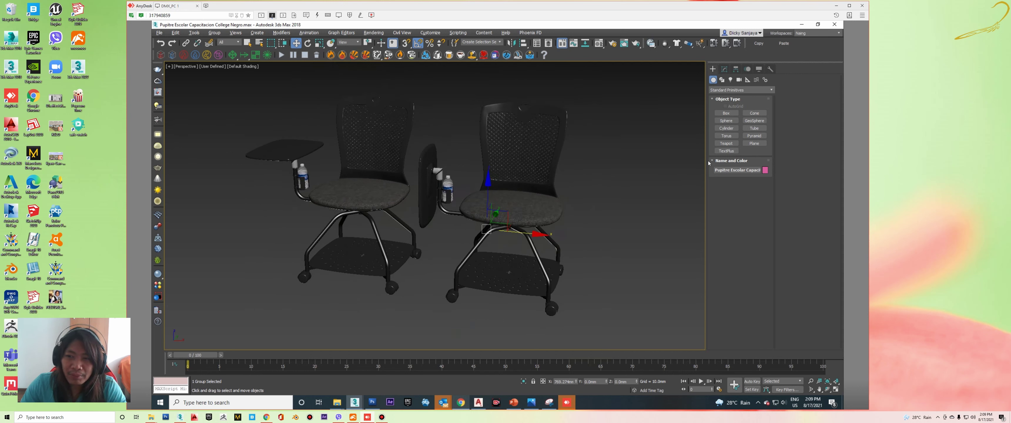
# - Open the Modify panel and select the right chair's seat cushion and backrest
pyautogui.click(725, 68)
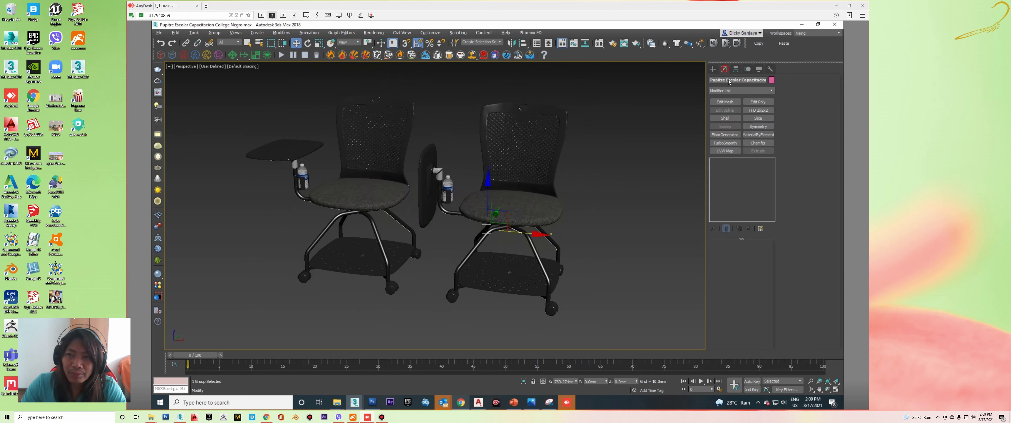
pyautogui.hotkey('ctrl', 'd')
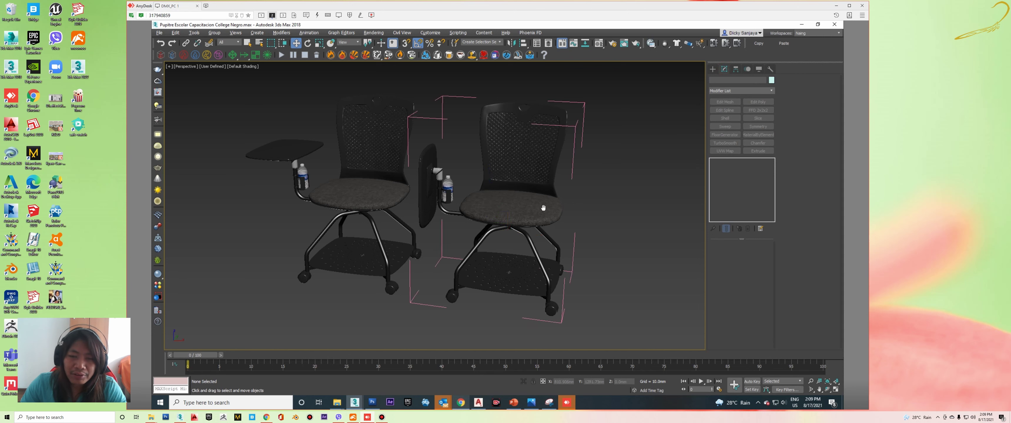
pyautogui.scroll(3, 543, 208)
pyautogui.click(566, 183)
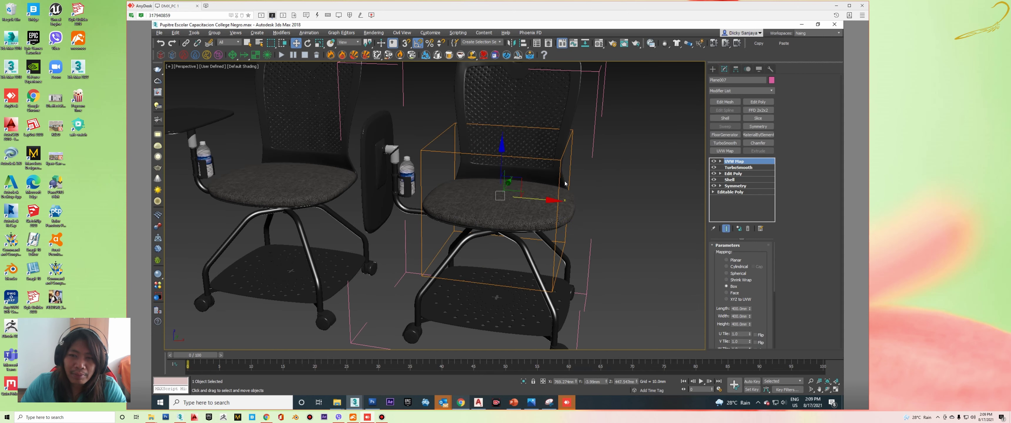
pyautogui.click(527, 110)
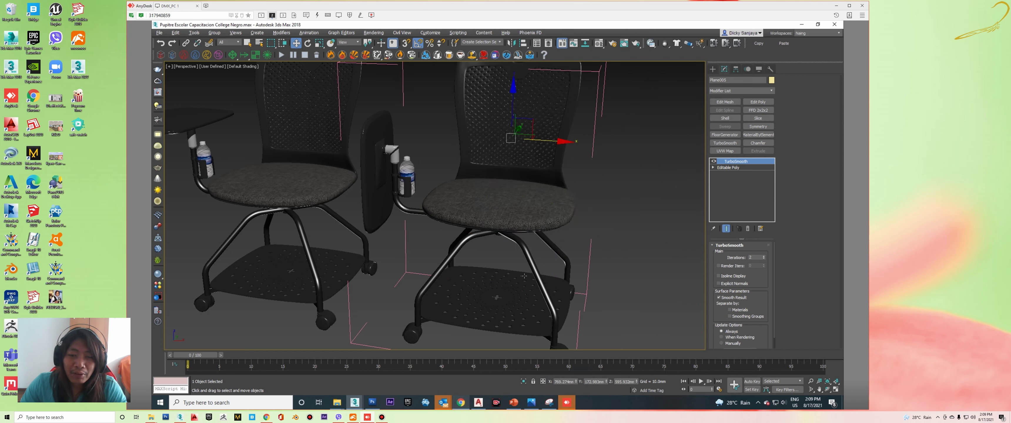
# - Move the right chair's leg groups and leg piece aside to inspect them
pyautogui.moveTo(512, 278); pyautogui.dragTo(604, 287)
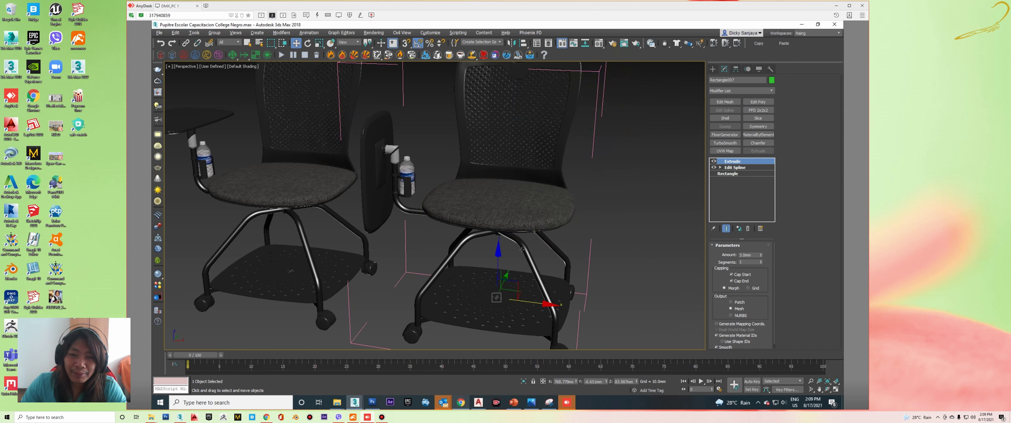
pyautogui.hotkey('ctrl', 'z')
pyautogui.moveTo(442, 244); pyautogui.dragTo(431, 194, button='middle')
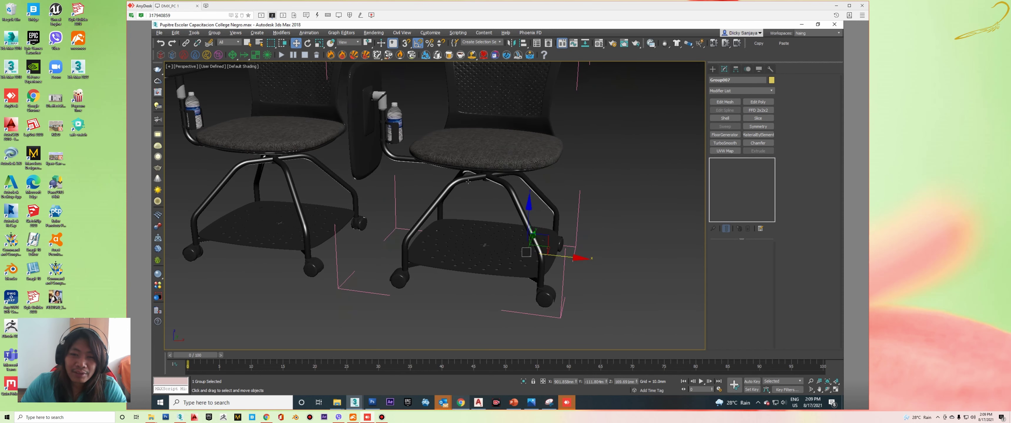
pyautogui.click(431, 193)
pyautogui.moveTo(430, 194)
pyautogui.keyDown('shift'); pyautogui.mouseDown()
pyautogui.moveTo(397, 198)
pyautogui.moveTo(465, 198)
pyautogui.mouseUp(); pyautogui.keyUp('shift')
pyautogui.keyDown('alt'); pyautogui.moveTo(490, 180); pyautogui.dragTo(493, 184, button='middle'); pyautogui.keyUp('alt')
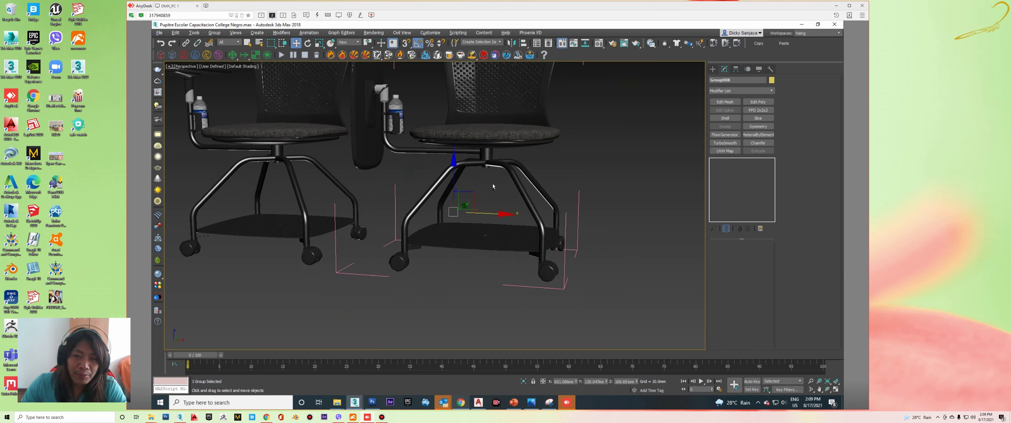
pyautogui.click(558, 185)
pyautogui.moveTo(557, 184); pyautogui.dragTo(441, 143)
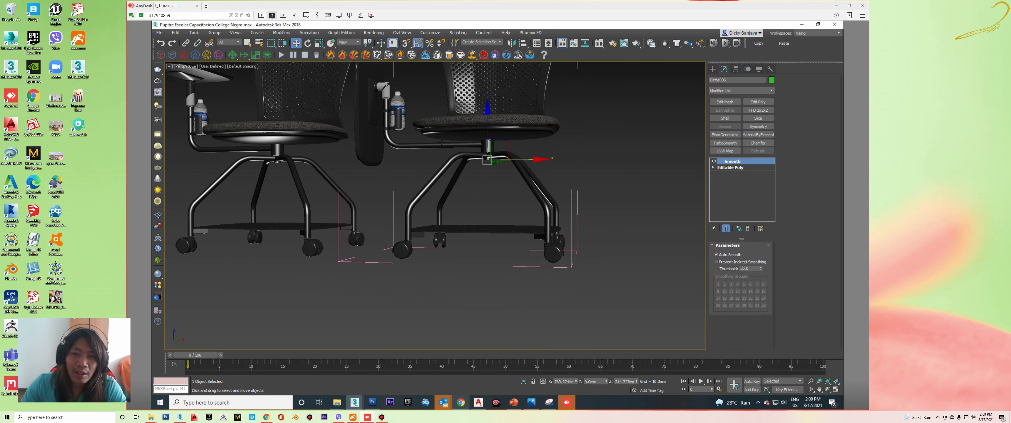
# - Select the swept tube frame, then switch the selection to the right chair's backrest
pyautogui.click(436, 147)
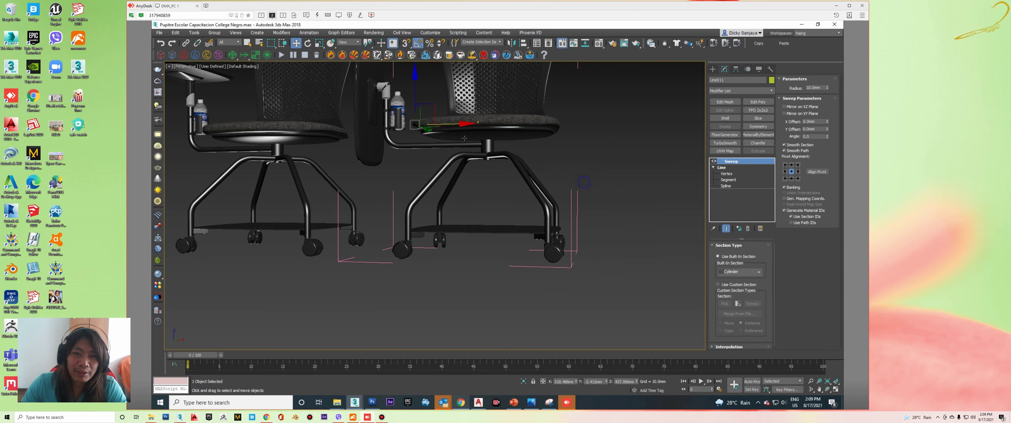
pyautogui.moveTo(423, 114)
pyautogui.mouseDown(button='middle')
pyautogui.moveTo(454, 167)
pyautogui.moveTo(441, 169)
pyautogui.mouseUp(button='middle')
pyautogui.click(460, 153)
pyautogui.click(476, 175)
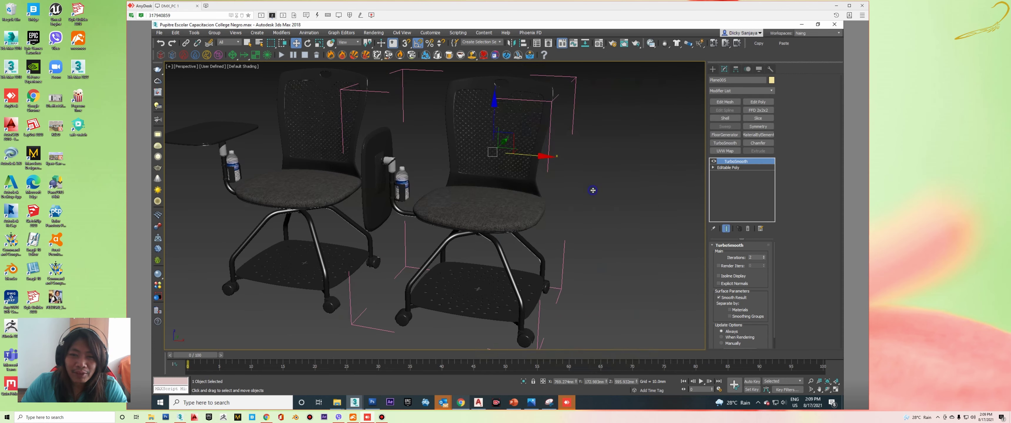
pyautogui.moveTo(541, 204); pyautogui.dragTo(538, 201, button='middle')
# - Zoom to the backrest from behind and toggle its TurboSmooth off and back on
pyautogui.scroll(2, 539, 201)
pyautogui.scroll(1, 536, 203)
pyautogui.scroll(1, 531, 204)
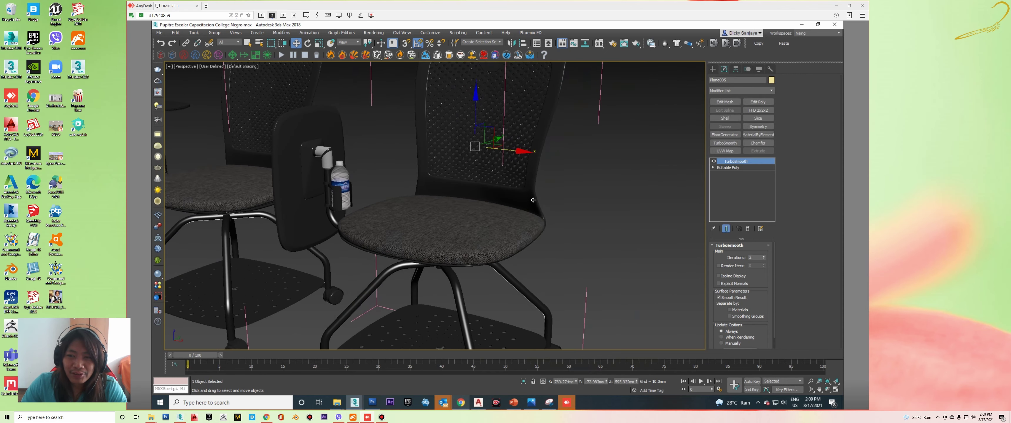
pyautogui.scroll(1, 529, 206)
pyautogui.keyDown('alt'); pyautogui.moveTo(592, 185); pyautogui.dragTo(511, 185, button='middle'); pyautogui.keyUp('alt')
pyautogui.click(714, 161)
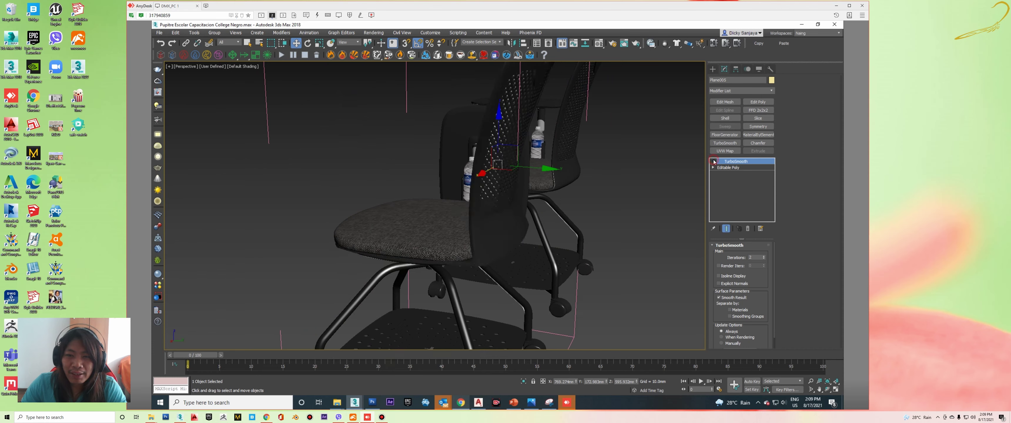
pyautogui.click(714, 162)
# - Turn on Edged Faces (F4), frame the backrest, and toggle its smoothing off and on
pyautogui.press('F4')
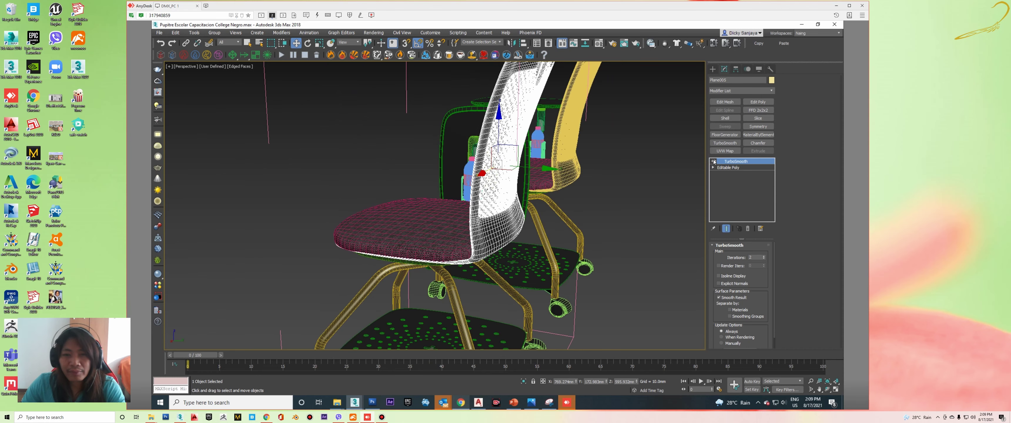
pyautogui.press('z')
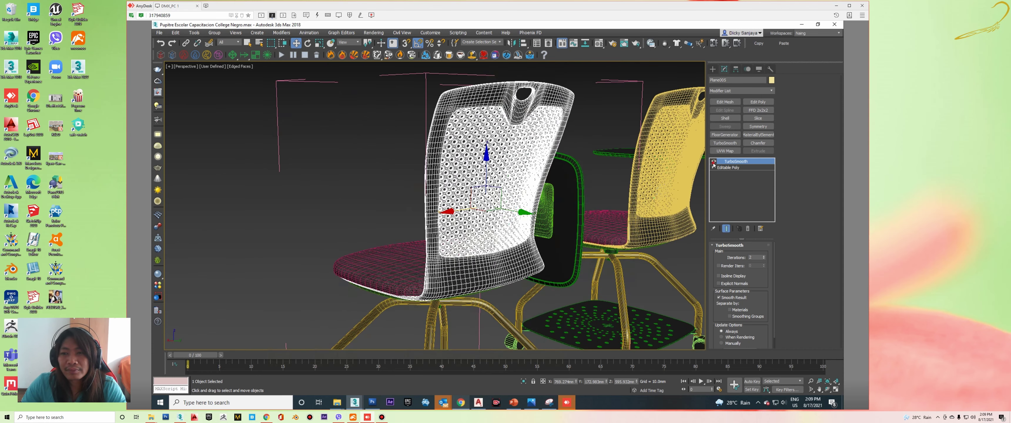
pyautogui.click(714, 161)
pyautogui.keyDown('alt'); pyautogui.moveTo(497, 173); pyautogui.dragTo(570, 206, button='middle'); pyautogui.keyUp('alt')
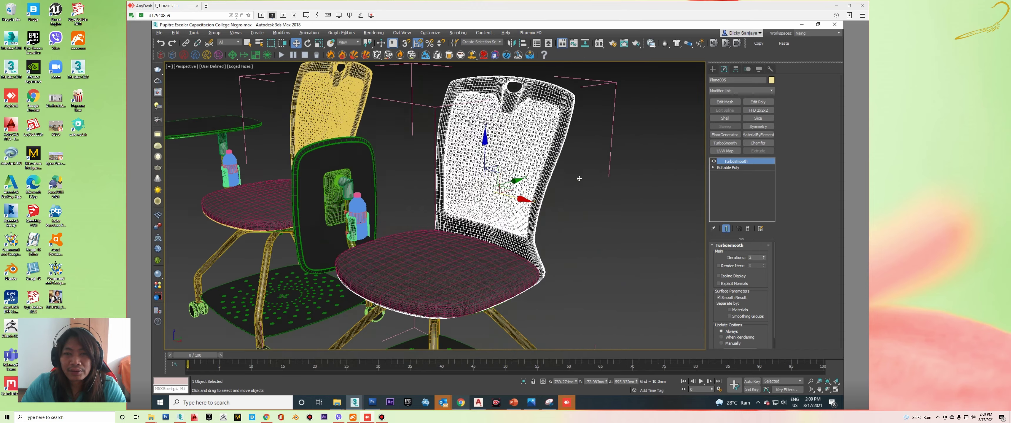
pyautogui.scroll(5, 508, 168)
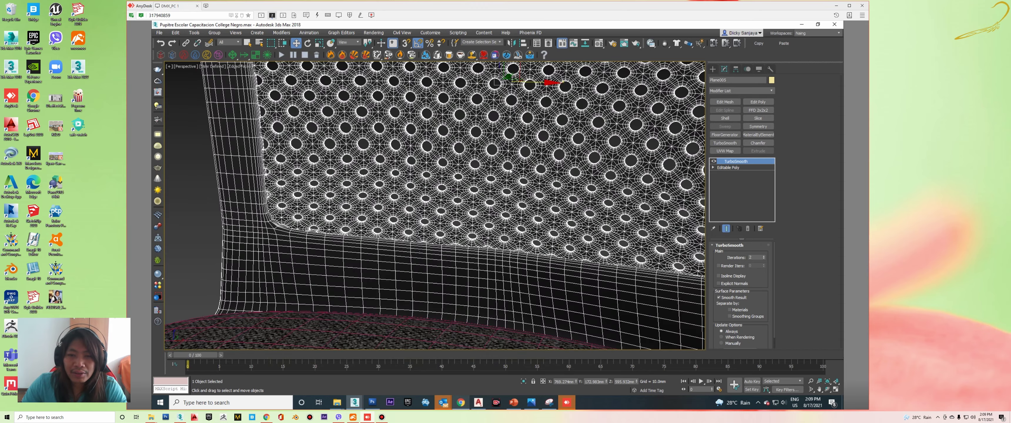
pyautogui.scroll(-3, 508, 169)
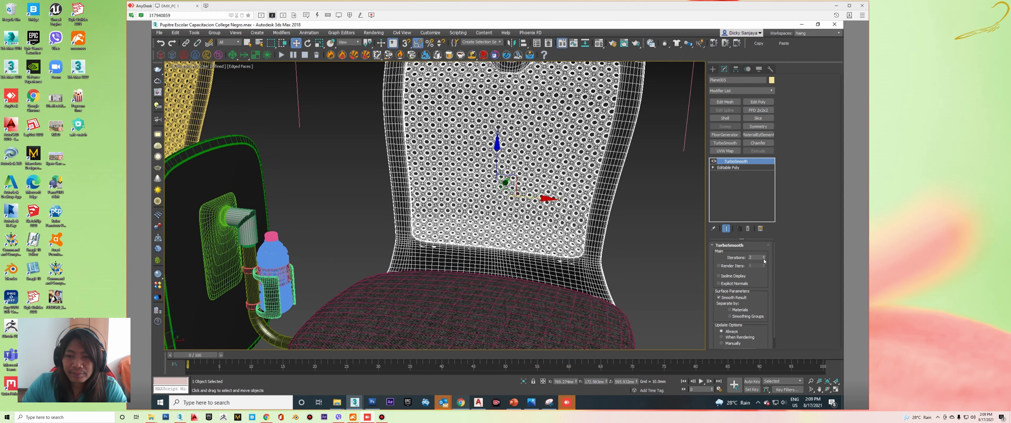
# - Compare TurboSmooth iterations 1 and 2 on the backrest, leaving it at 2
pyautogui.click(764, 259)
pyautogui.scroll(-3, 676, 247)
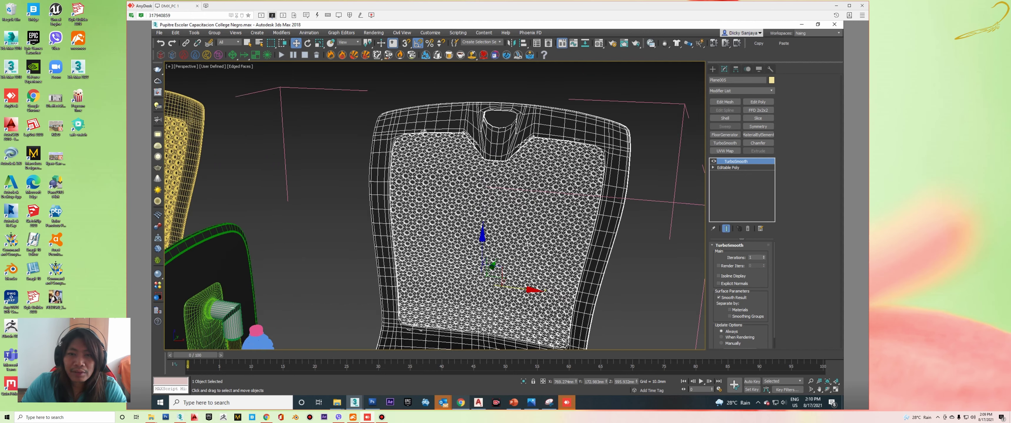
pyautogui.keyDown('alt'); pyautogui.moveTo(677, 247); pyautogui.dragTo(589, 235, button='middle'); pyautogui.keyUp('alt')
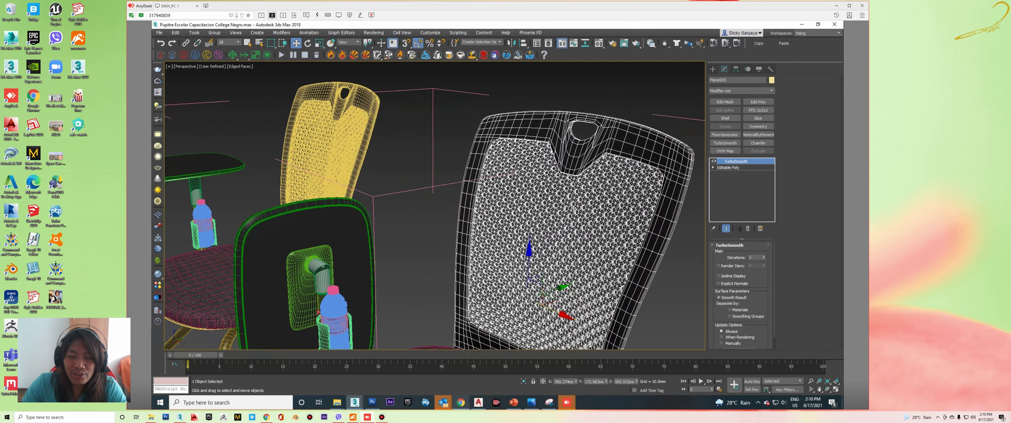
pyautogui.click(765, 256)
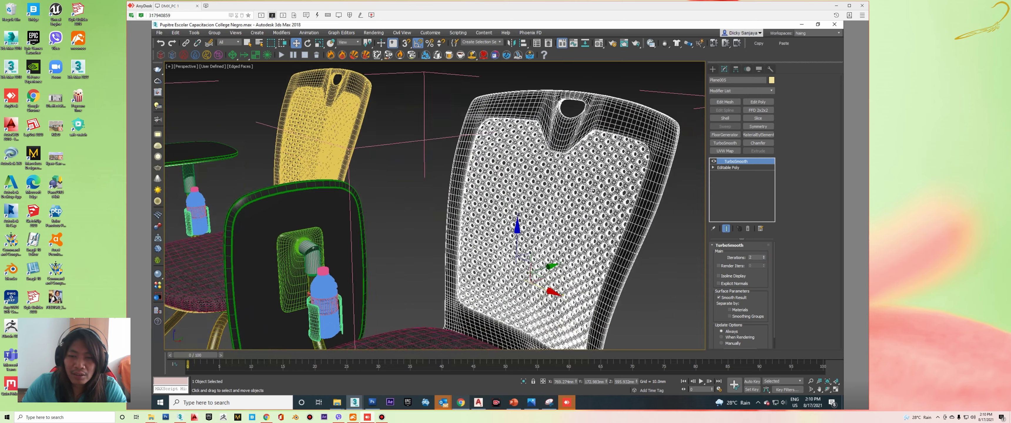
pyautogui.keyDown('alt'); pyautogui.moveTo(569, 235); pyautogui.dragTo(552, 212, button='middle'); pyautogui.keyUp('alt')
pyautogui.scroll(3, 552, 210)
pyautogui.scroll(-5, 552, 210)
# - Re-angle the view on both chairs and reselect the right chair's backrest
pyautogui.keyDown('alt'); pyautogui.moveTo(510, 177); pyautogui.dragTo(474, 140, button='middle'); pyautogui.keyUp('alt')
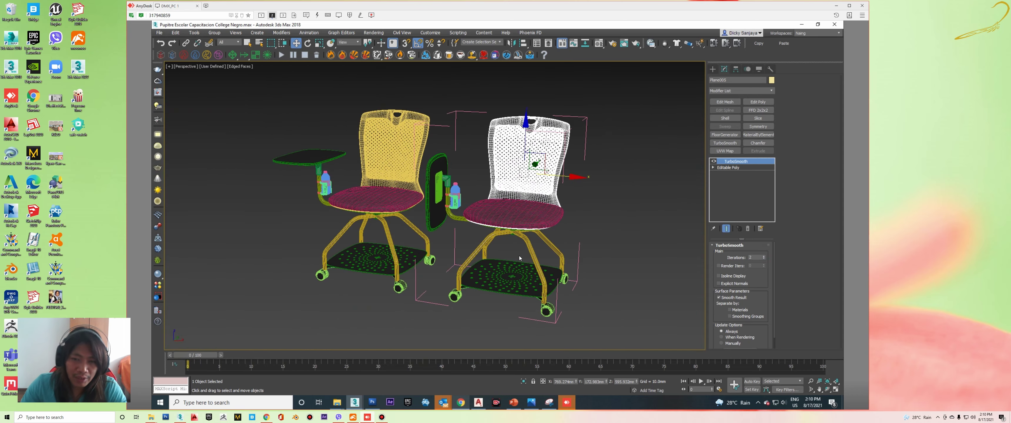
pyautogui.keyDown('alt'); pyautogui.moveTo(519, 256); pyautogui.dragTo(517, 219, button='middle'); pyautogui.keyUp('alt')
pyautogui.click(517, 219)
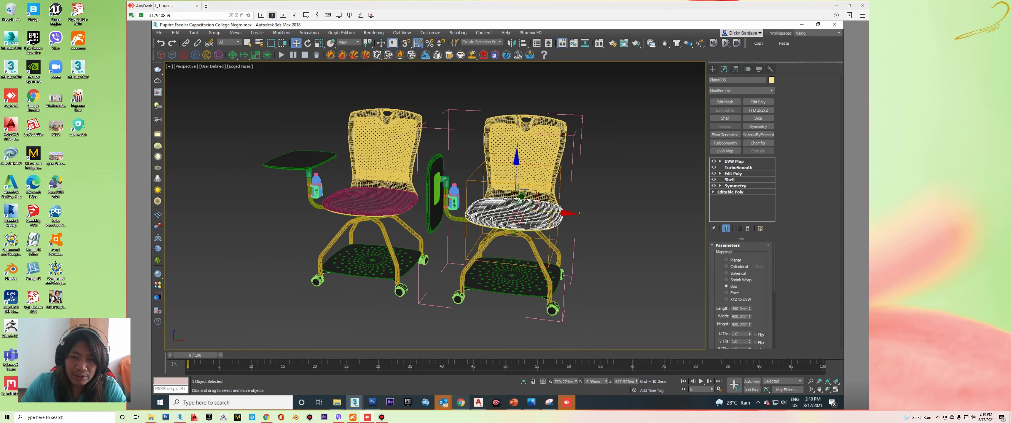
pyautogui.scroll(3, 522, 238)
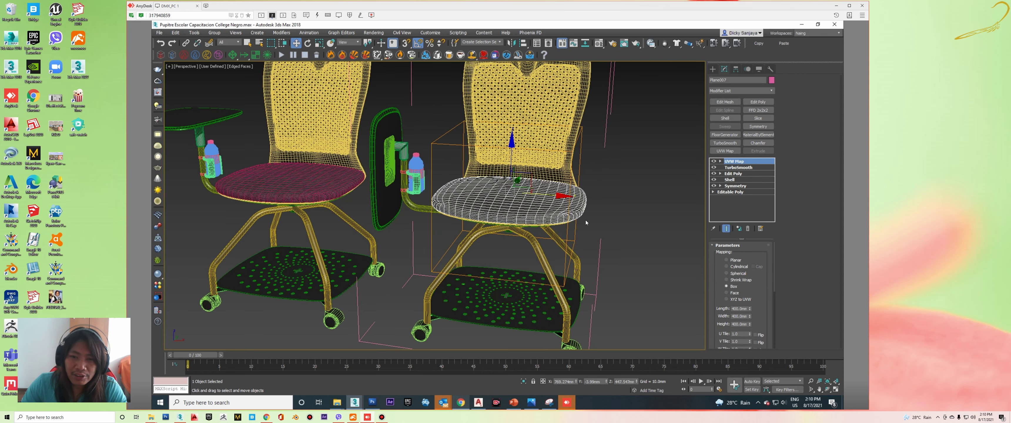
pyautogui.click(626, 196)
pyautogui.scroll(-2, 540, 220)
pyautogui.scroll(-1, 545, 232)
pyautogui.click(520, 161)
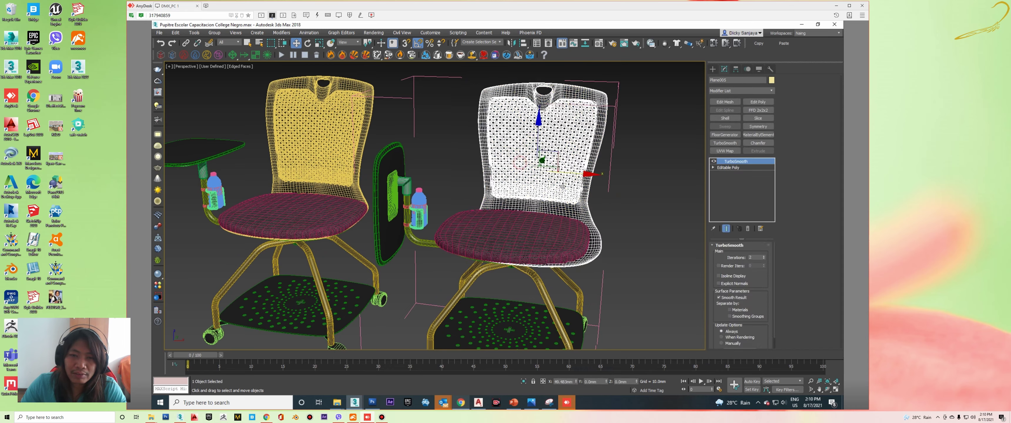
pyautogui.scroll(5, 538, 88)
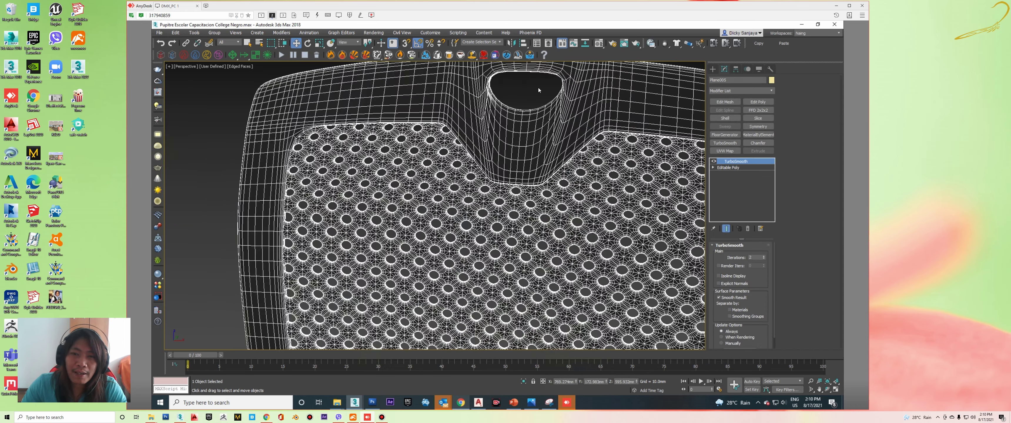
pyautogui.scroll(-5, 538, 91)
pyautogui.scroll(2, 536, 112)
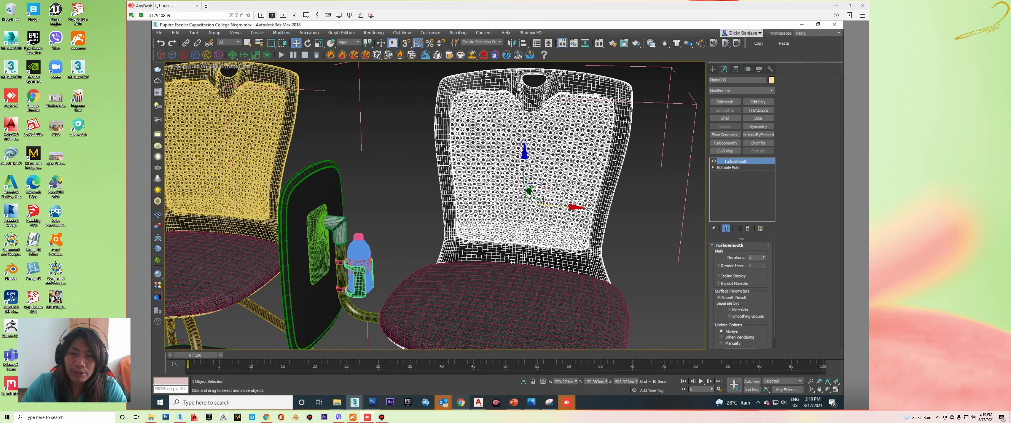
pyautogui.scroll(2, 536, 106)
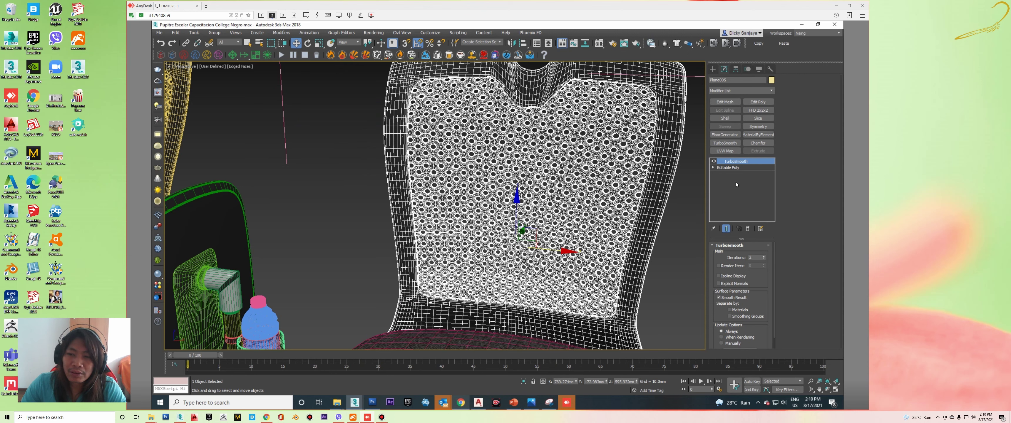
# - Toggle the backrest TurboSmooth off and on to compare, then zoom out and select the seat
pyautogui.click(714, 161)
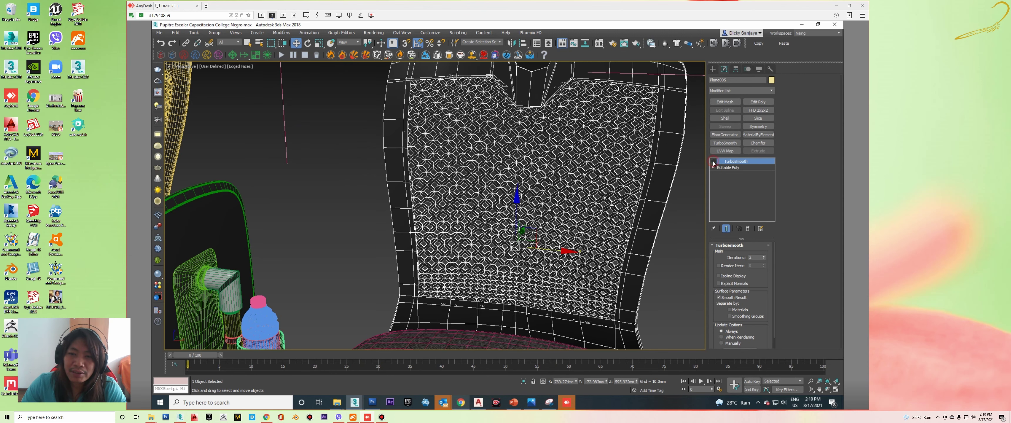
pyautogui.click(714, 162)
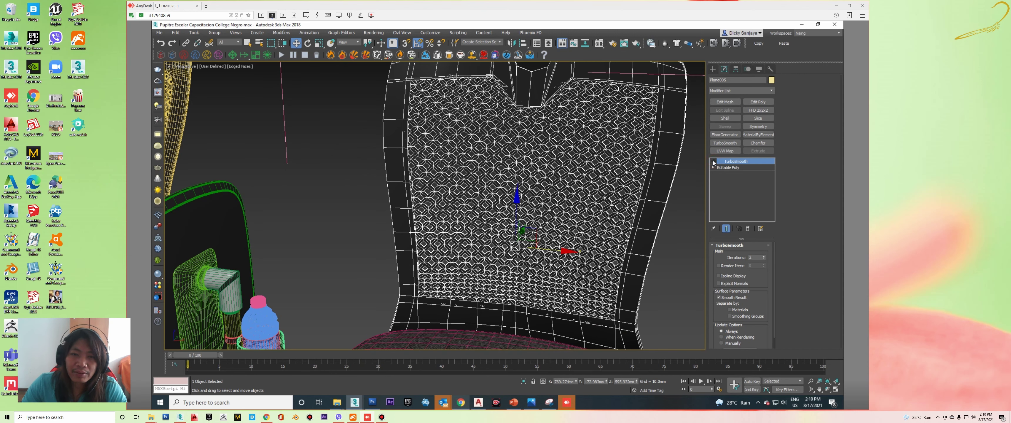
pyautogui.click(713, 162)
pyautogui.click(714, 162)
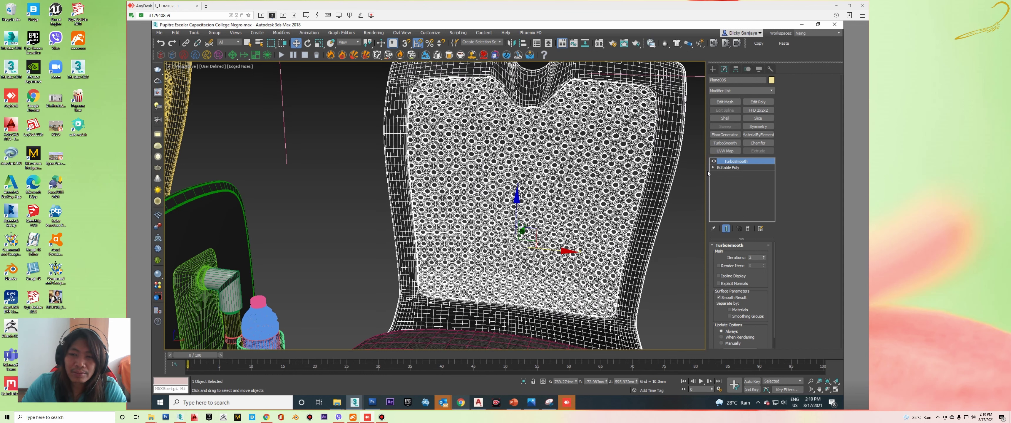
pyautogui.scroll(-2, 628, 169)
pyautogui.scroll(-3, 609, 177)
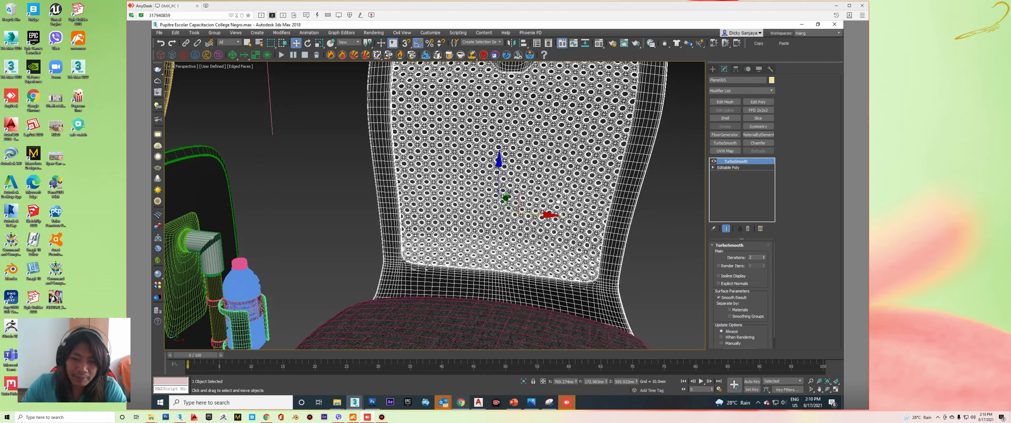
pyautogui.scroll(-3, 569, 189)
pyautogui.scroll(-1, 541, 195)
pyautogui.click(541, 195)
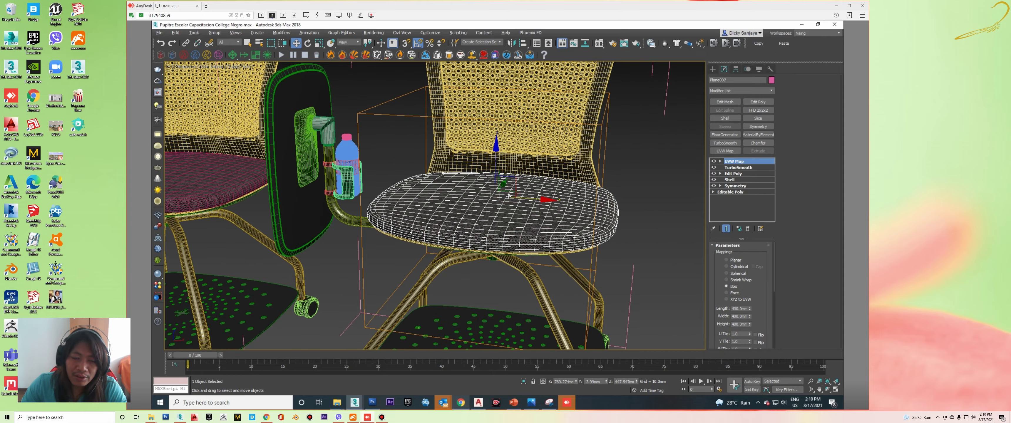
pyautogui.scroll(-1, 509, 196)
pyautogui.scroll(-2, 522, 195)
pyautogui.scroll(-1, 536, 194)
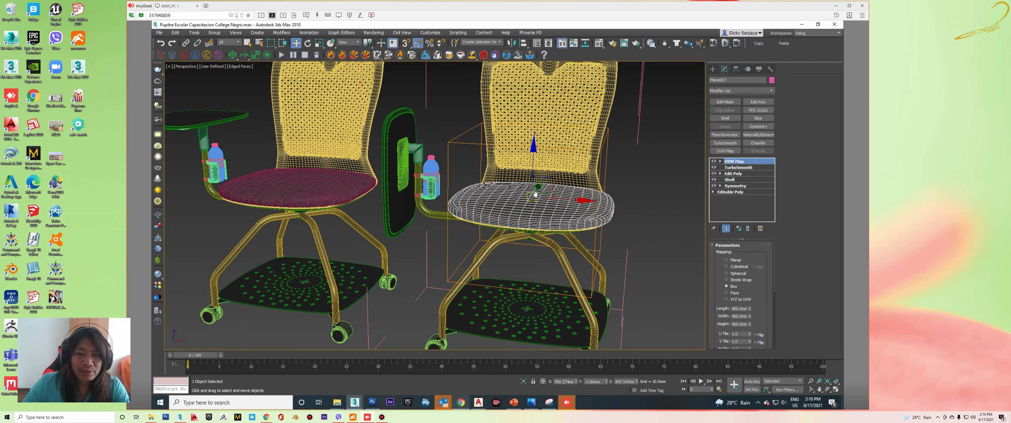
pyautogui.scroll(-1, 535, 194)
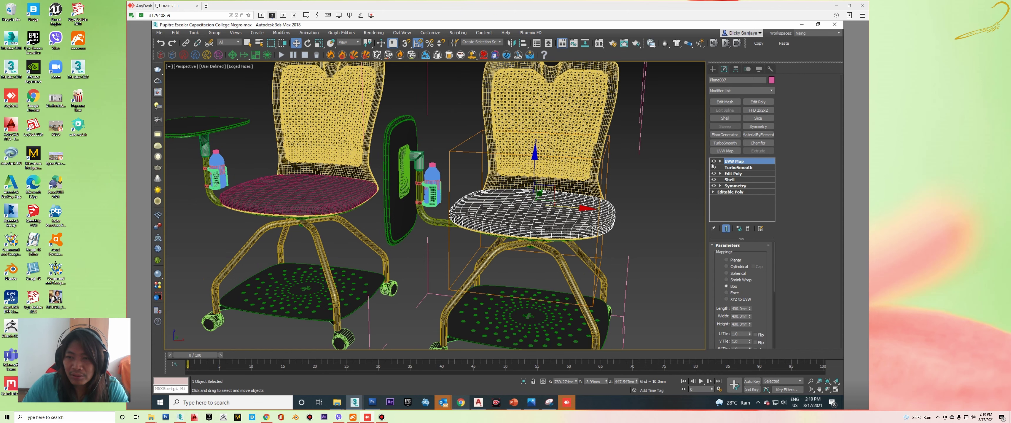
pyautogui.click(714, 161)
pyautogui.click(714, 173)
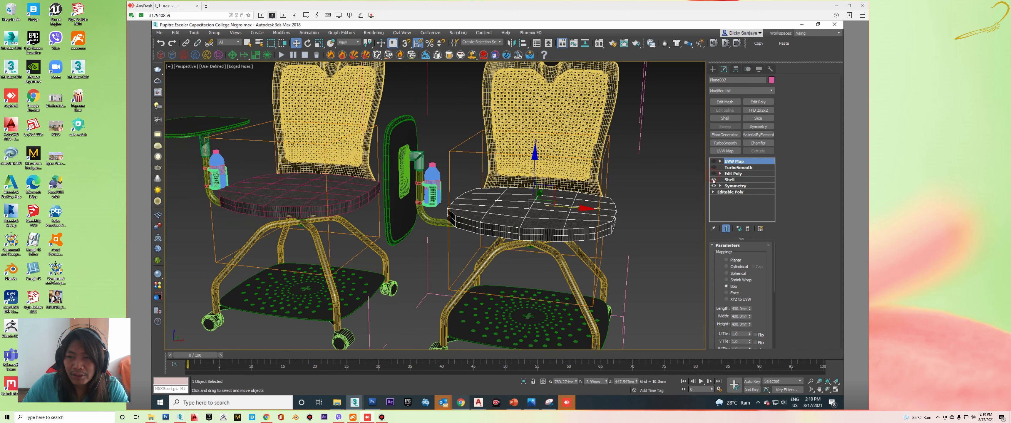
pyautogui.click(714, 185)
pyautogui.keyDown('alt'); pyautogui.moveTo(596, 185); pyautogui.dragTo(615, 195, button='middle'); pyautogui.keyUp('alt')
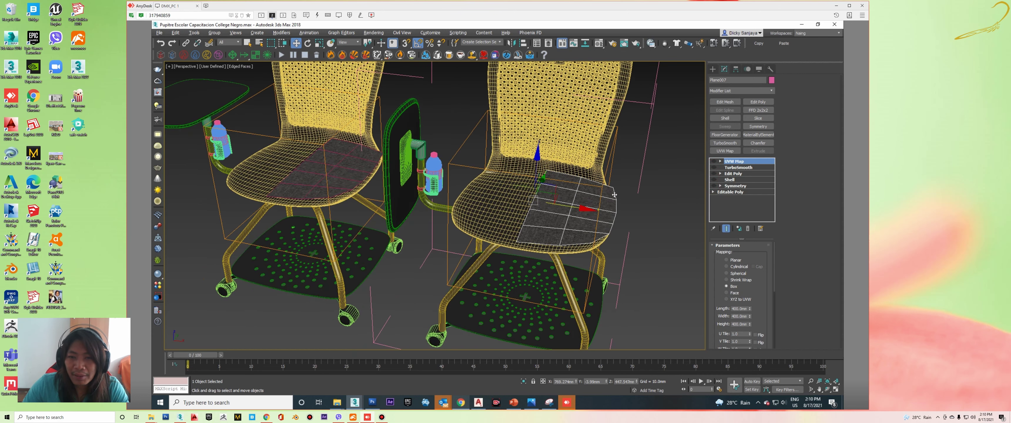
pyautogui.click(714, 186)
pyautogui.click(714, 174)
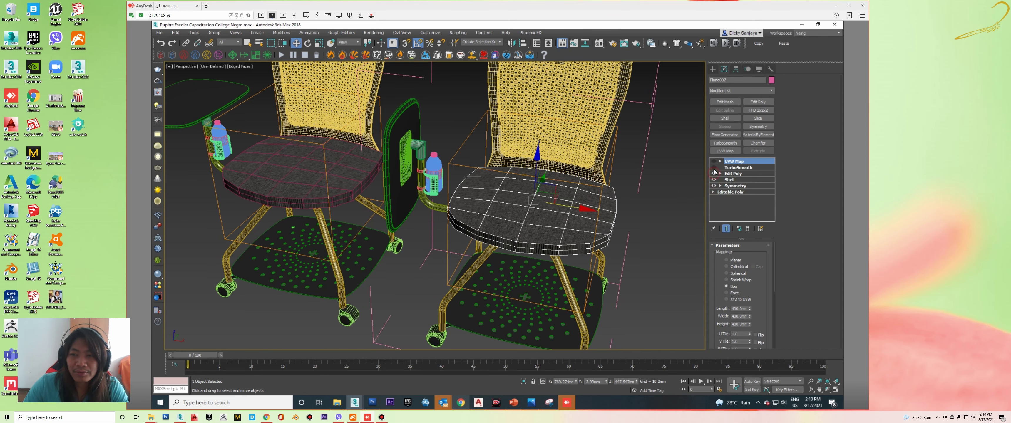
pyautogui.click(714, 161)
pyautogui.scroll(3, 637, 224)
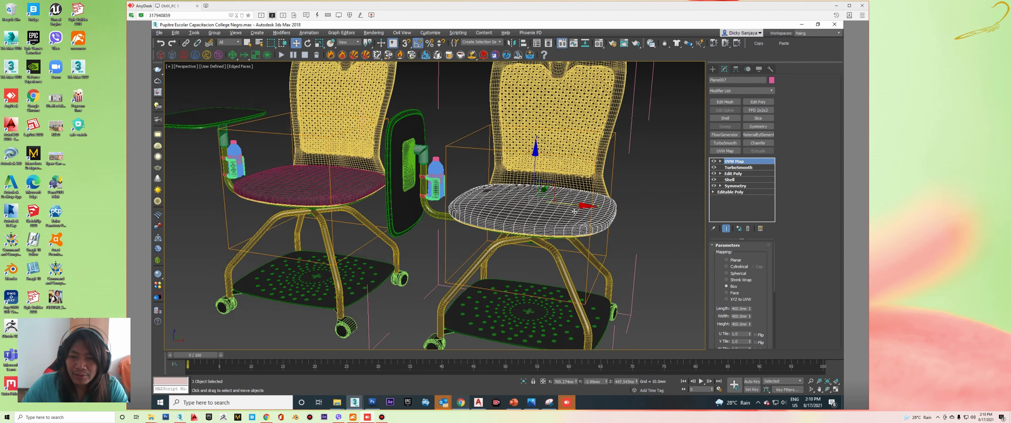
pyautogui.scroll(3, 550, 176)
pyautogui.scroll(-3, 552, 196)
pyautogui.scroll(-3, 550, 214)
pyautogui.scroll(1, 524, 217)
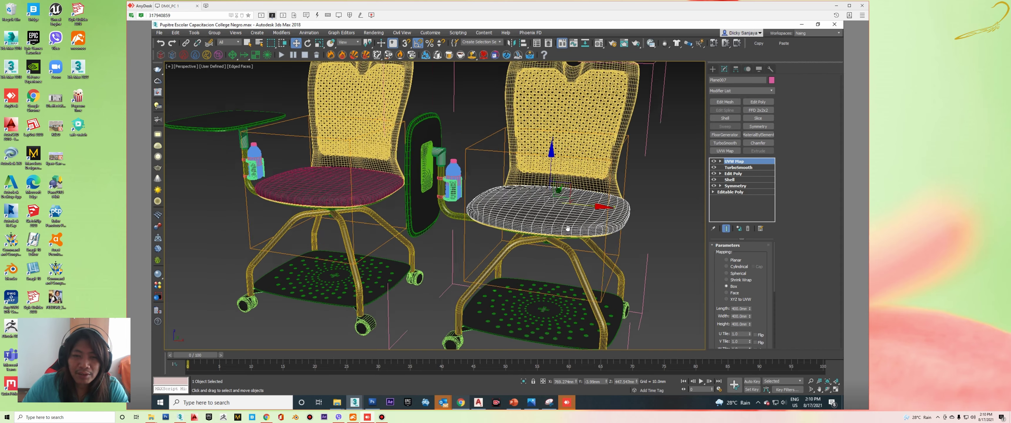
pyautogui.scroll(2, 562, 224)
pyautogui.keyDown('alt'); pyautogui.moveTo(562, 224); pyautogui.dragTo(560, 222, button='middle'); pyautogui.keyUp('alt')
pyautogui.scroll(-2, 552, 220)
pyautogui.click(559, 222)
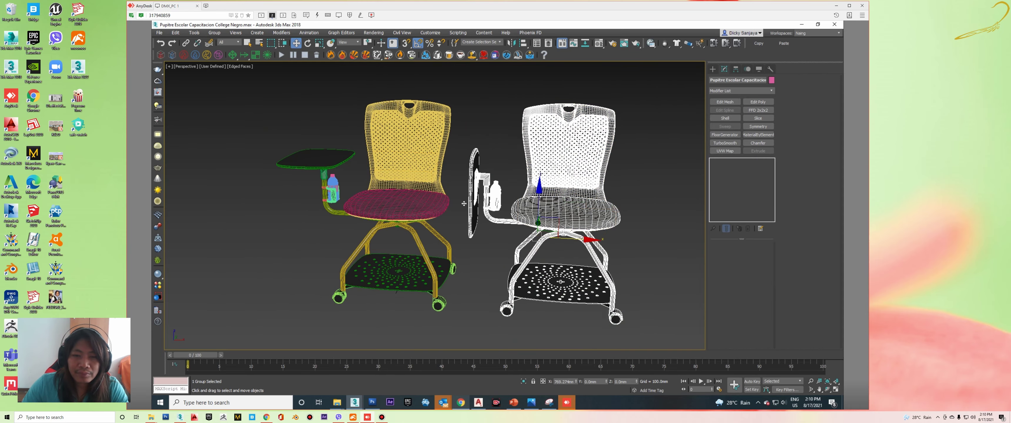
# - Try selecting chair parts and settle on the tablet-arm chair group to clone
pyautogui.click(431, 203)
pyautogui.moveTo(431, 203); pyautogui.dragTo(480, 205, button='middle')
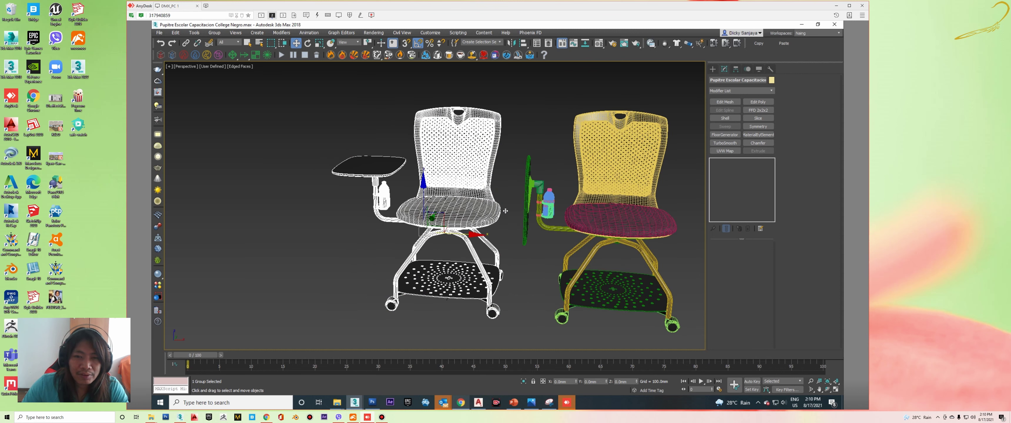
pyautogui.hotkey('ctrl', 'd')
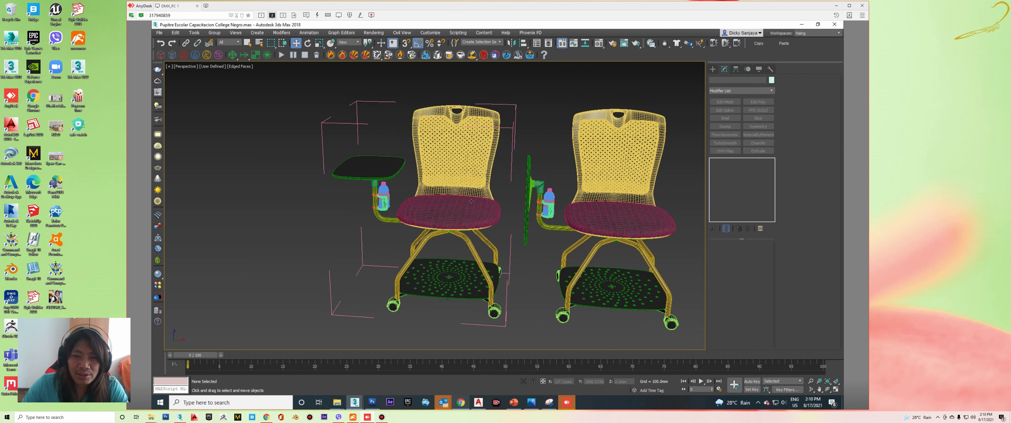
pyautogui.click(471, 202)
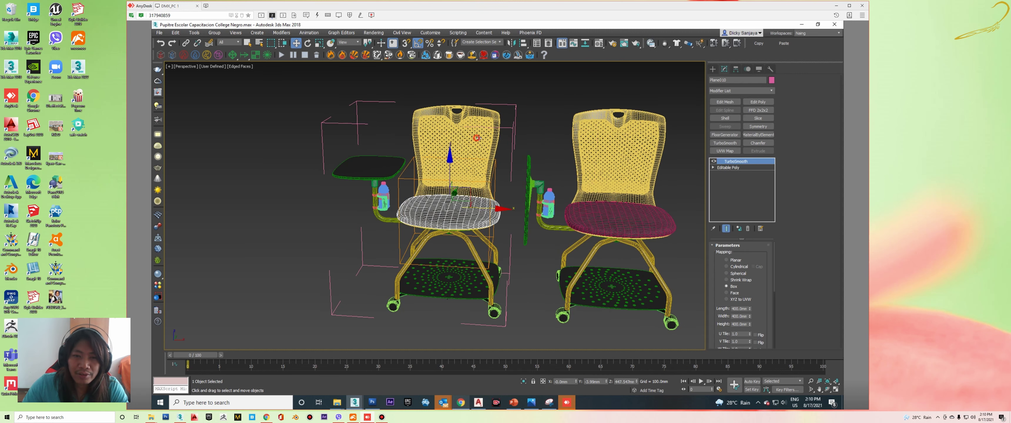
pyautogui.moveTo(477, 138); pyautogui.dragTo(548, 149)
pyautogui.hotkey('ctrl', 'z')
pyautogui.click(594, 172)
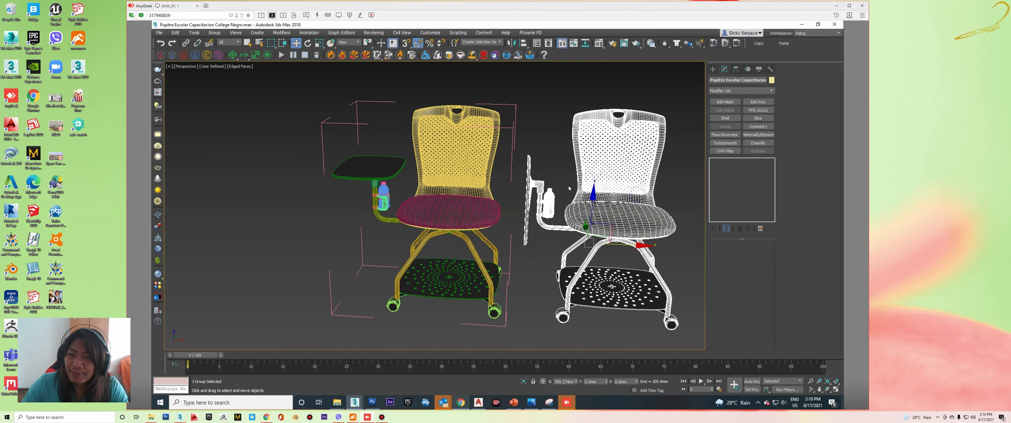
pyautogui.click(502, 198)
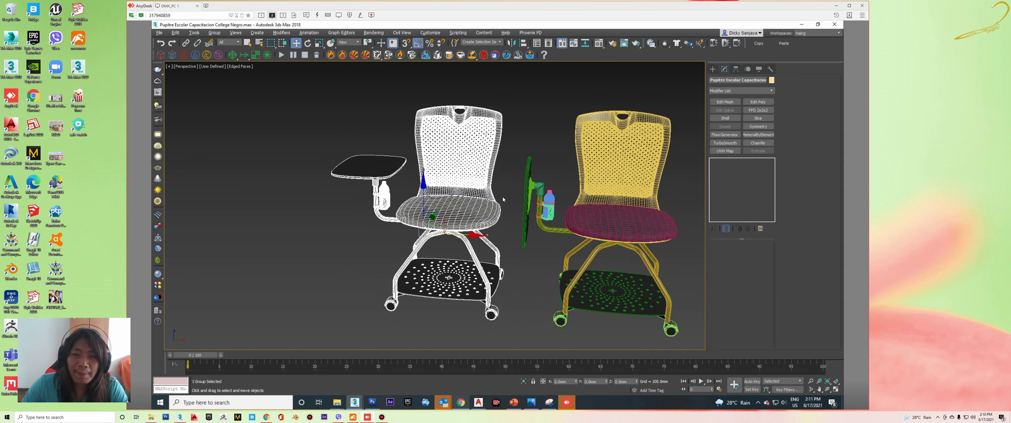
pyautogui.keyDown('alt'); pyautogui.moveTo(503, 197); pyautogui.dragTo(504, 200, button='middle'); pyautogui.keyUp('alt')
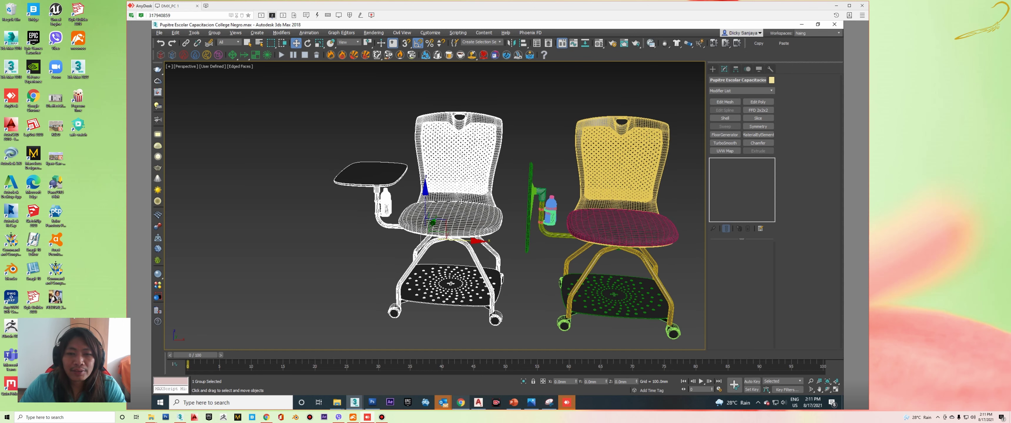
# - Shift-drag the chair group left along X as a Copy, making a third chair
pyautogui.moveTo(443, 172); pyautogui.dragTo(499, 206, button='middle')
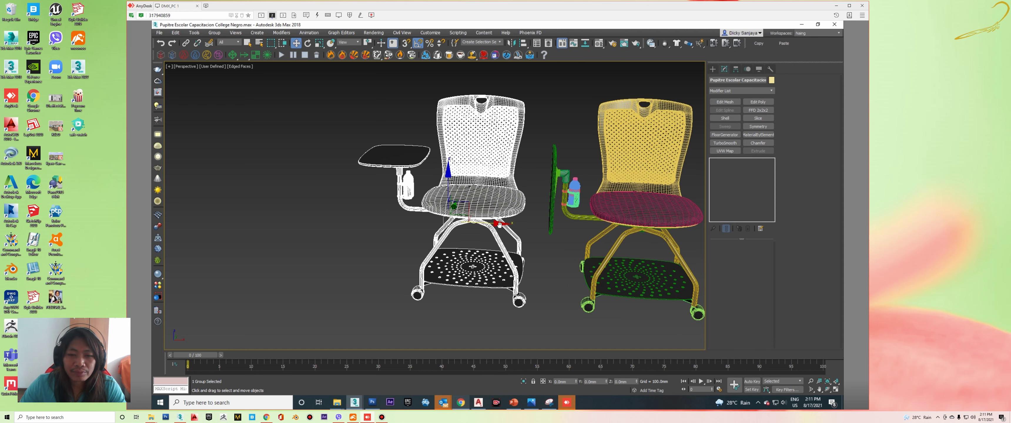
pyautogui.keyDown('shift'); pyautogui.moveTo(499, 224); pyautogui.dragTo(335, 218); pyautogui.keyUp('shift')
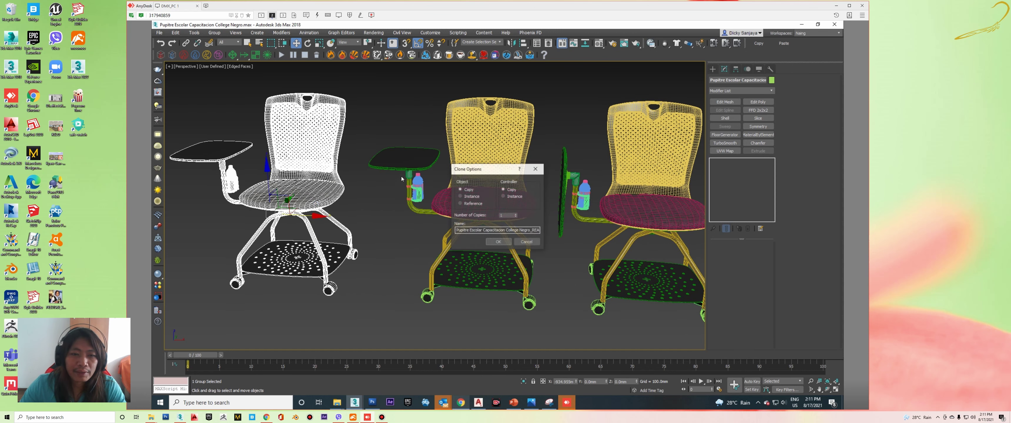
pyautogui.click(498, 242)
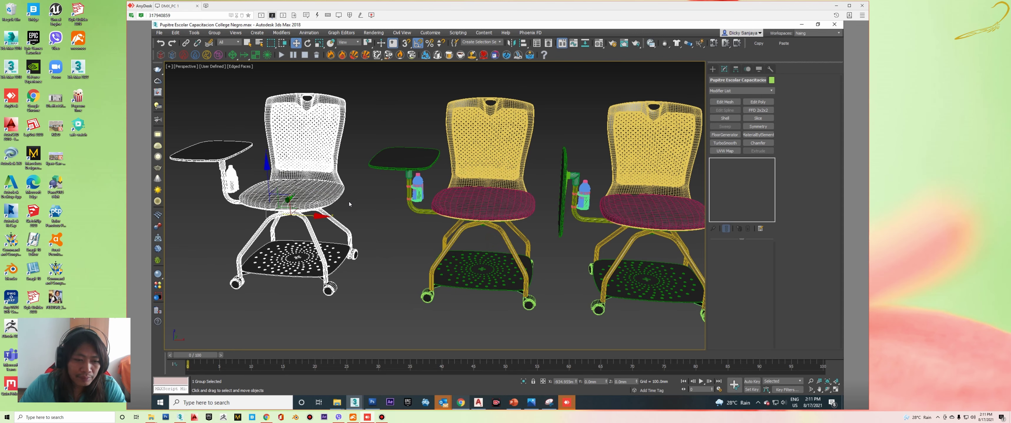
pyautogui.moveTo(389, 201)
pyautogui.mouseDown(button='middle')
pyautogui.moveTo(414, 204)
pyautogui.moveTo(384, 210)
pyautogui.mouseUp(button='middle')
pyautogui.scroll(2, 414, 204)
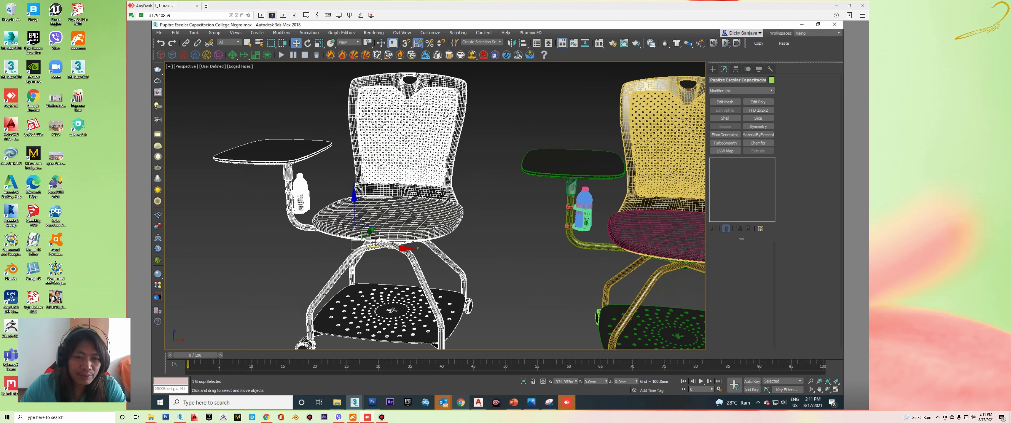
pyautogui.click(384, 211)
pyautogui.scroll(3, 412, 211)
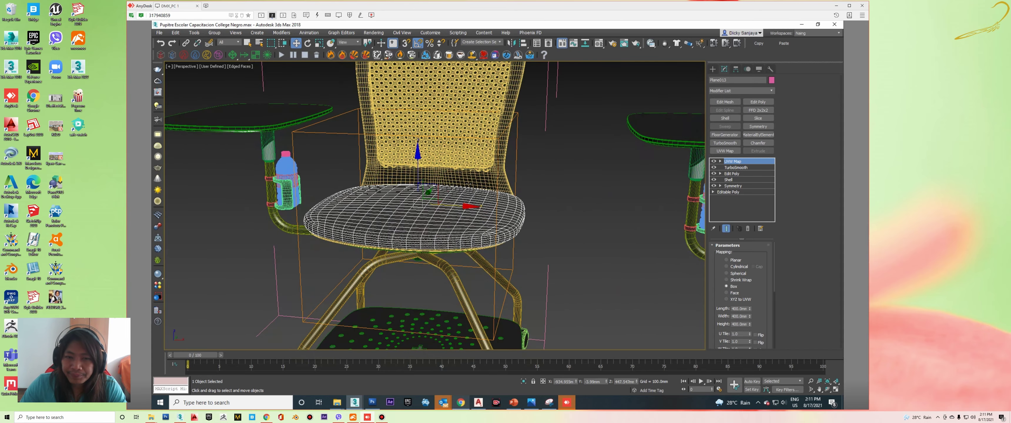
# - Remove the seat's existing UVW Map and TurboSmooth modifiers
pyautogui.rightClick(733, 164)
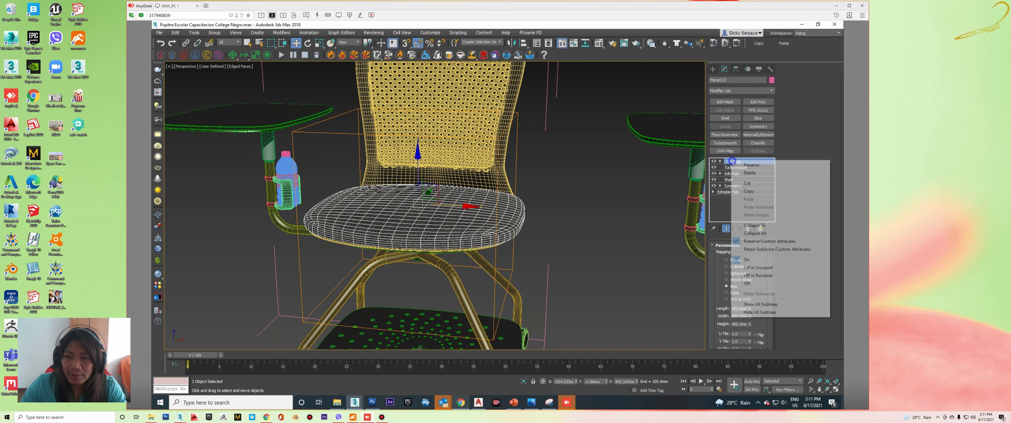
pyautogui.click(746, 197)
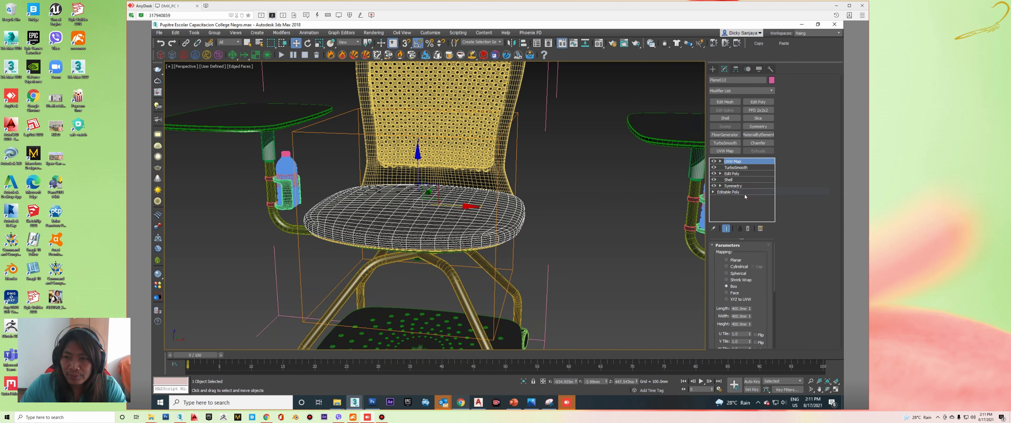
pyautogui.click(748, 230)
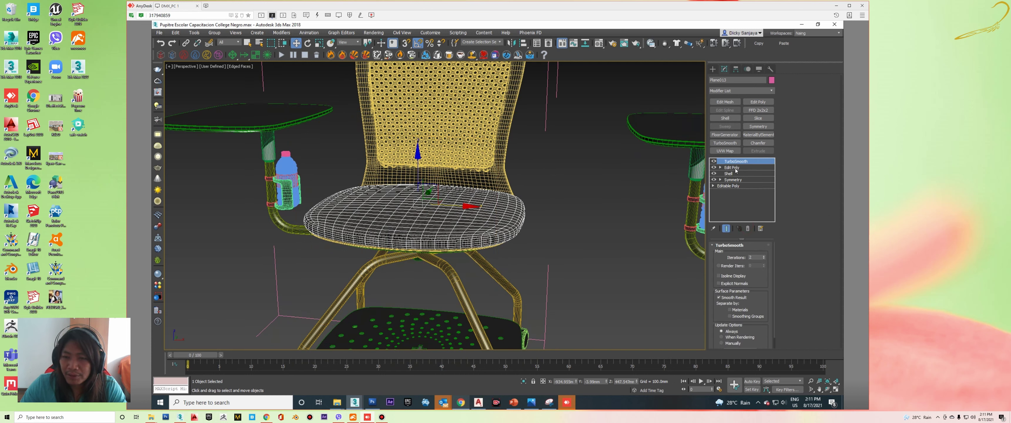
pyautogui.click(749, 230)
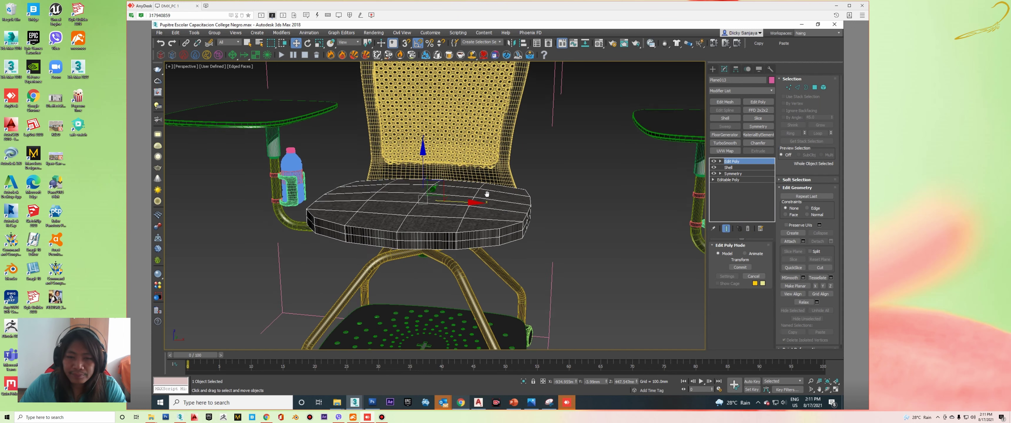
# - Collapse the seat to an editable poly and add TurboSmooth with 2 iterations
pyautogui.keyDown('alt'); pyautogui.moveTo(490, 176); pyautogui.dragTo(500, 165, button='middle'); pyautogui.keyUp('alt')
pyautogui.rightClick(501, 165)
pyautogui.moveTo(538, 255)
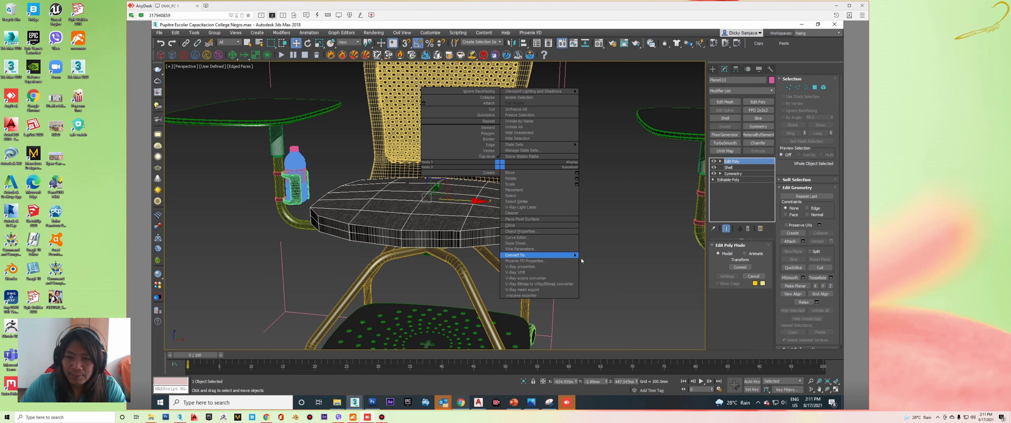
pyautogui.click(605, 261)
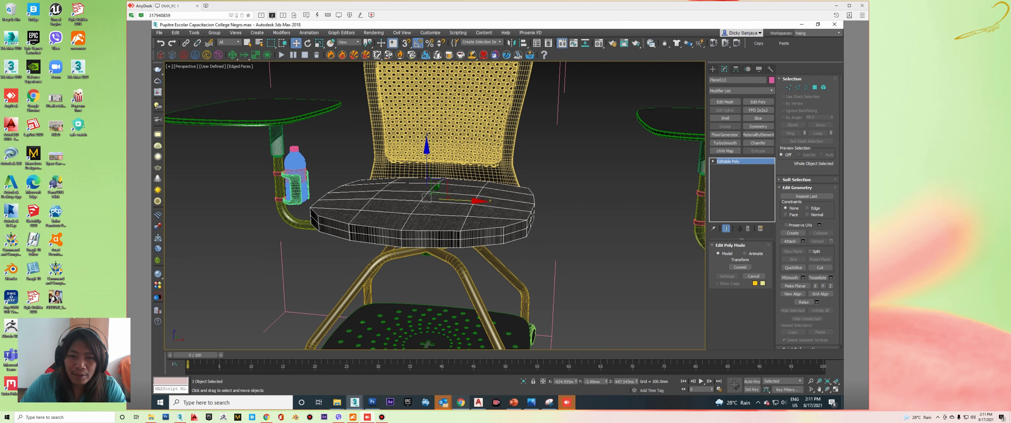
pyautogui.scroll(2, 510, 194)
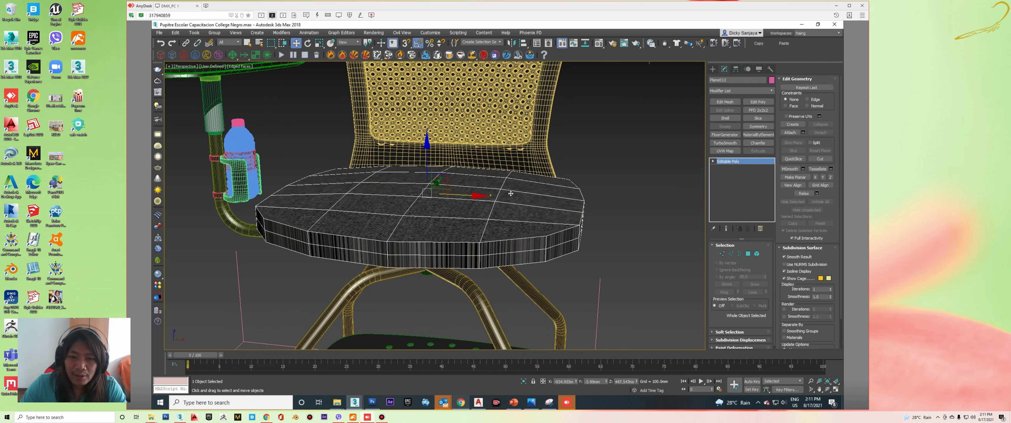
pyautogui.click(725, 143)
pyautogui.click(763, 256)
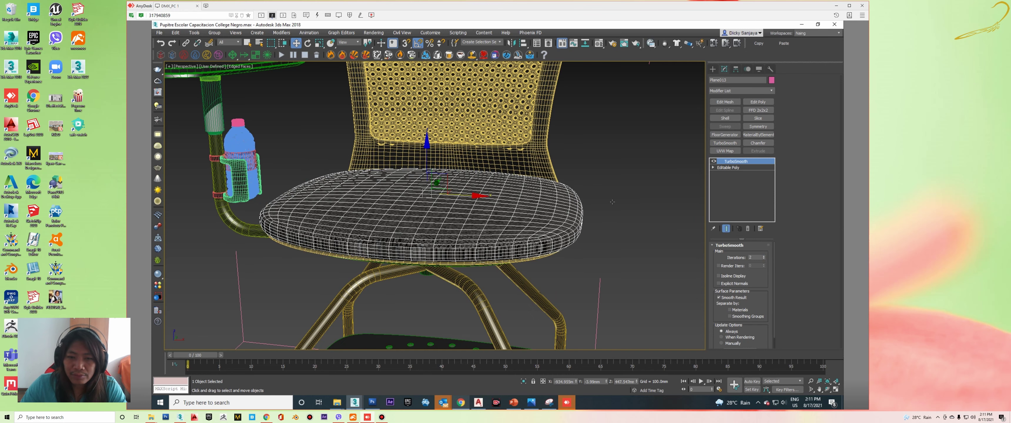
# - Add a Box-mapped UVW Map modifier above the seat's TurboSmooth
pyautogui.click(741, 90)
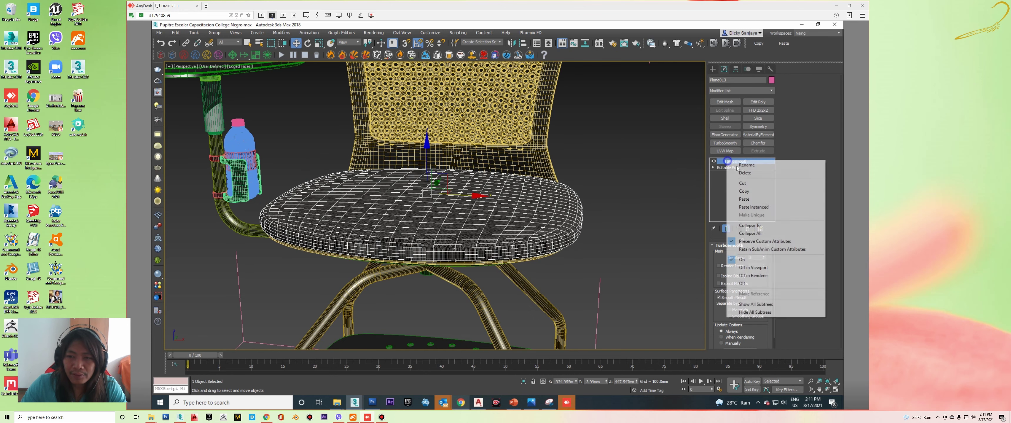
pyautogui.click(746, 196)
pyautogui.keyDown('alt'); pyautogui.moveTo(591, 196); pyautogui.dragTo(584, 184, button='middle'); pyautogui.keyUp('alt')
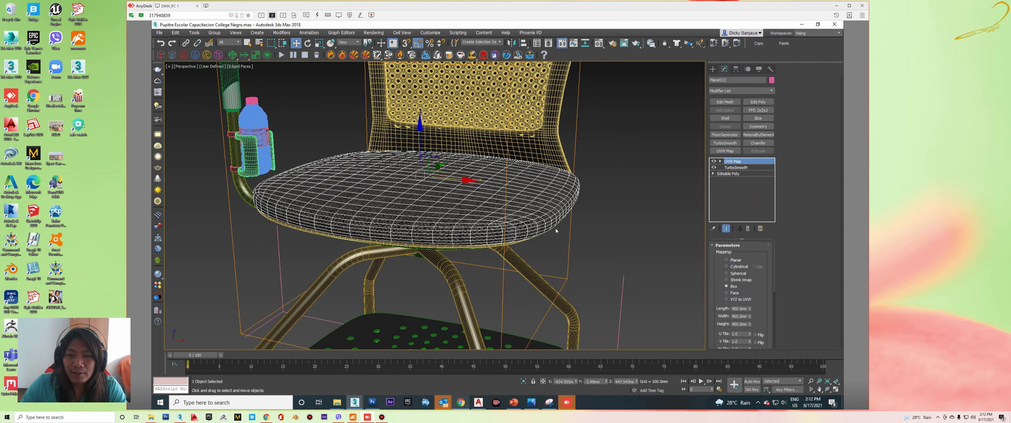
pyautogui.moveTo(556, 229)
pyautogui.mouseDown(button='middle')
pyautogui.moveTo(549, 187)
pyautogui.moveTo(510, 150)
pyautogui.mouseUp(button='middle')
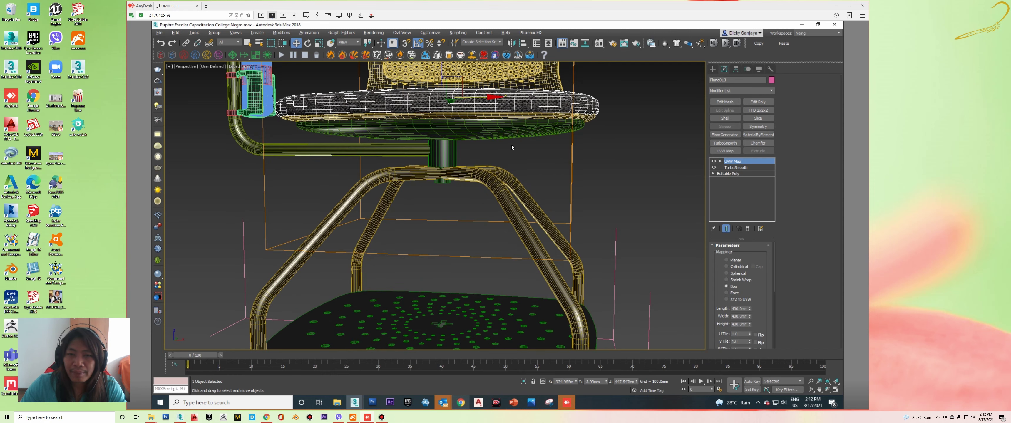
# - Replace Plane014's TurboSmooth by converting it to editable poly and re-adding TurboSmooth
pyautogui.click(514, 132)
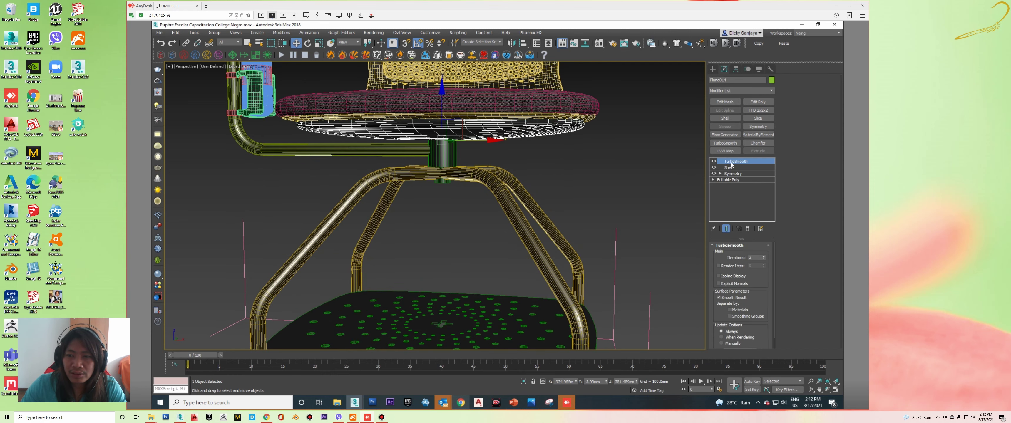
pyautogui.moveTo(494, 131); pyautogui.dragTo(506, 167, button='middle')
pyautogui.scroll(2, 503, 152)
pyautogui.scroll(2, 504, 159)
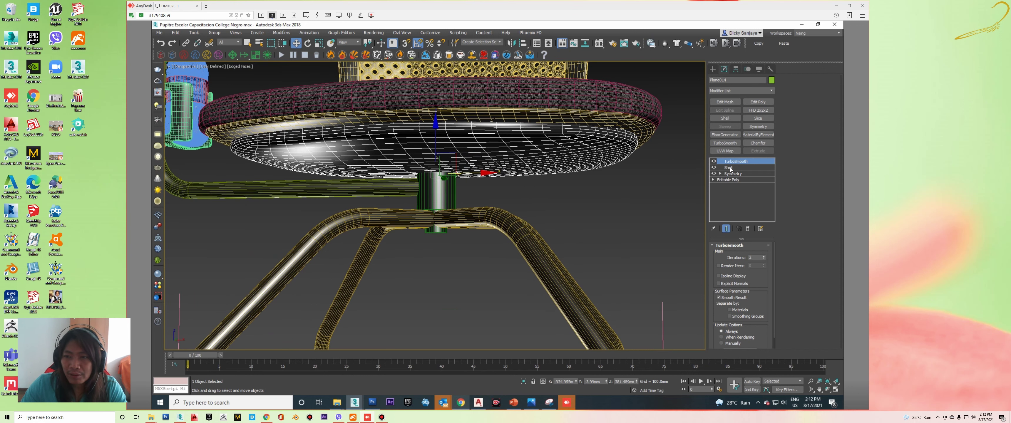
pyautogui.click(748, 228)
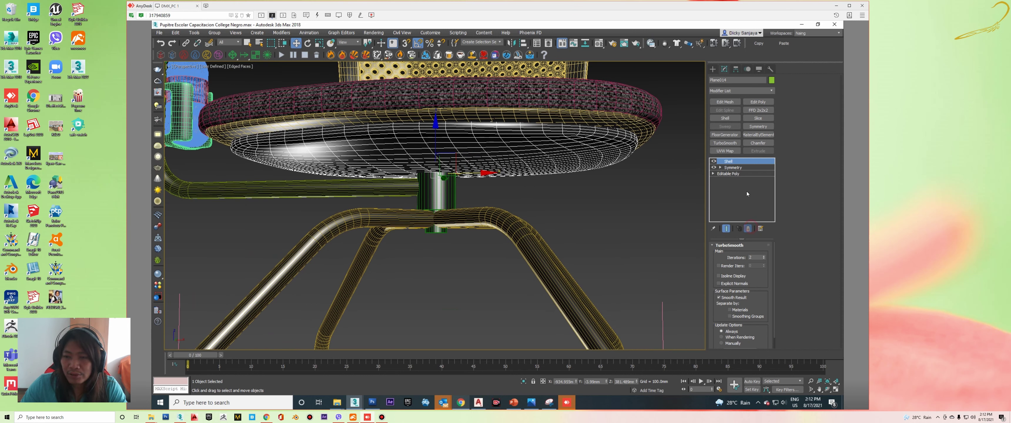
pyautogui.rightClick(573, 156)
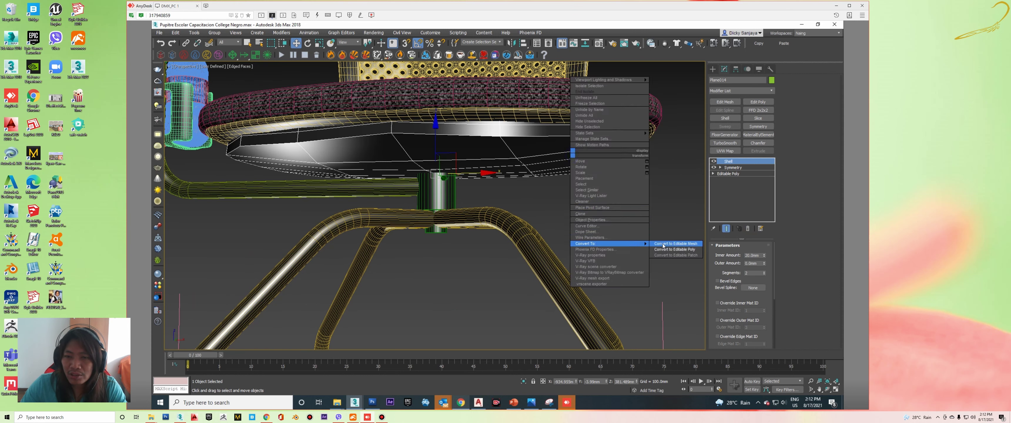
pyautogui.click(674, 249)
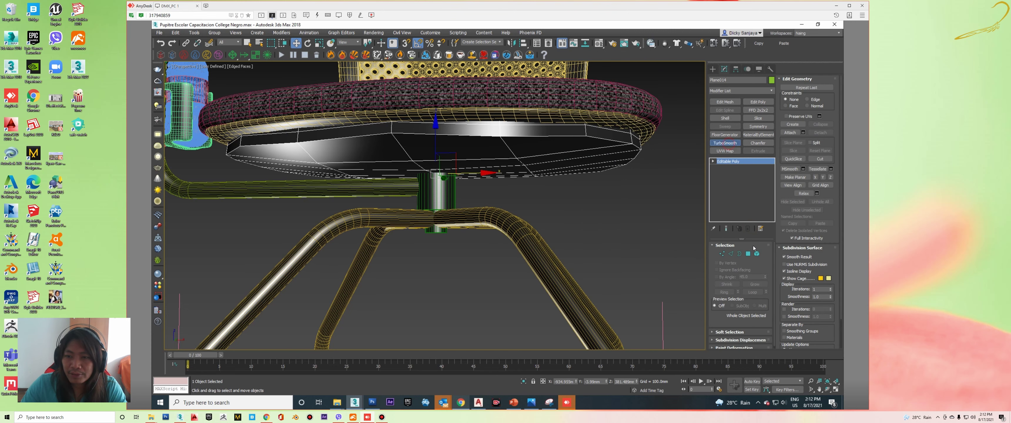
pyautogui.click(725, 143)
# - Attach the upper seat part to the underside disc's editable poly
pyautogui.click(611, 126)
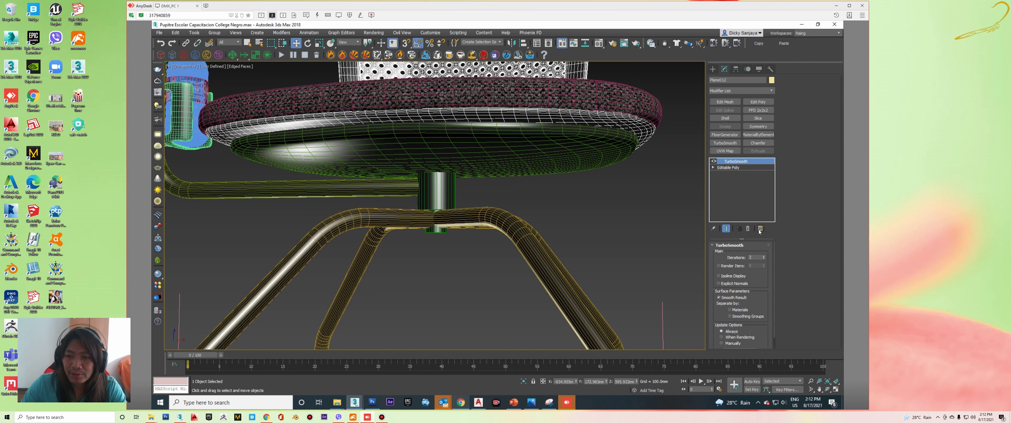
pyautogui.click(624, 149)
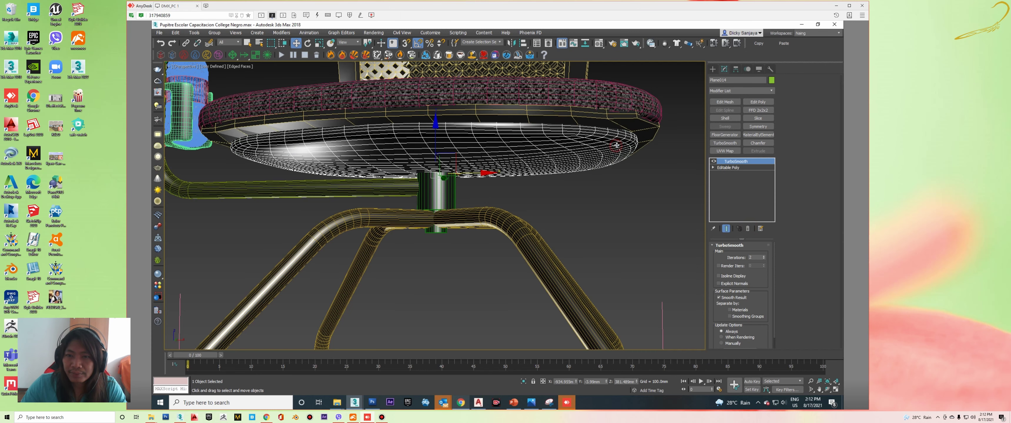
pyautogui.click(743, 167)
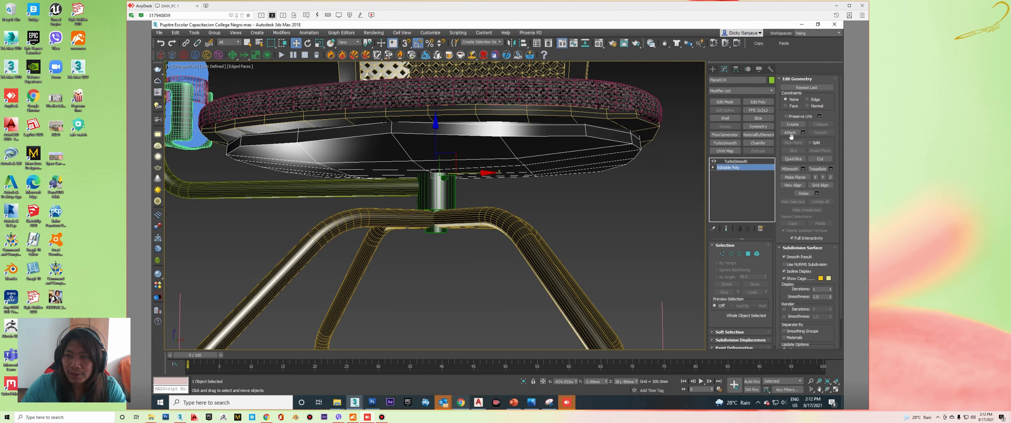
pyautogui.click(790, 133)
pyautogui.click(596, 124)
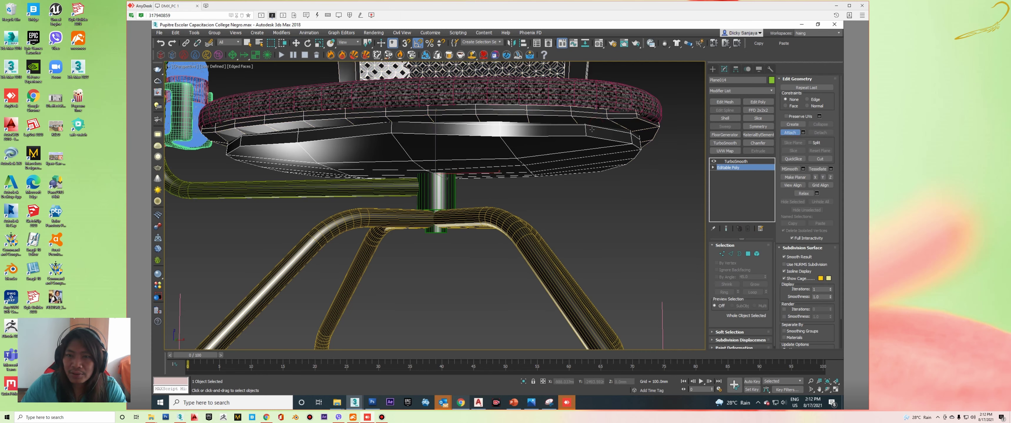
pyautogui.moveTo(475, 173); pyautogui.dragTo(576, 188, button='middle')
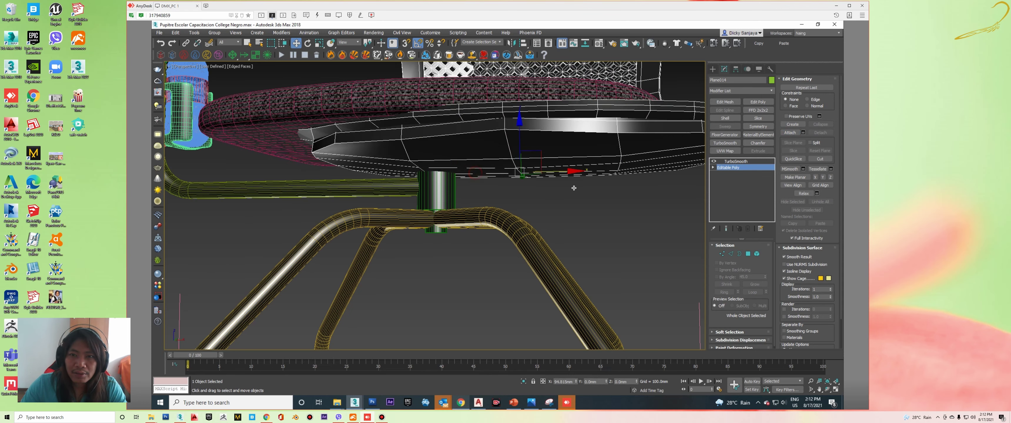
pyautogui.scroll(-2, 576, 188)
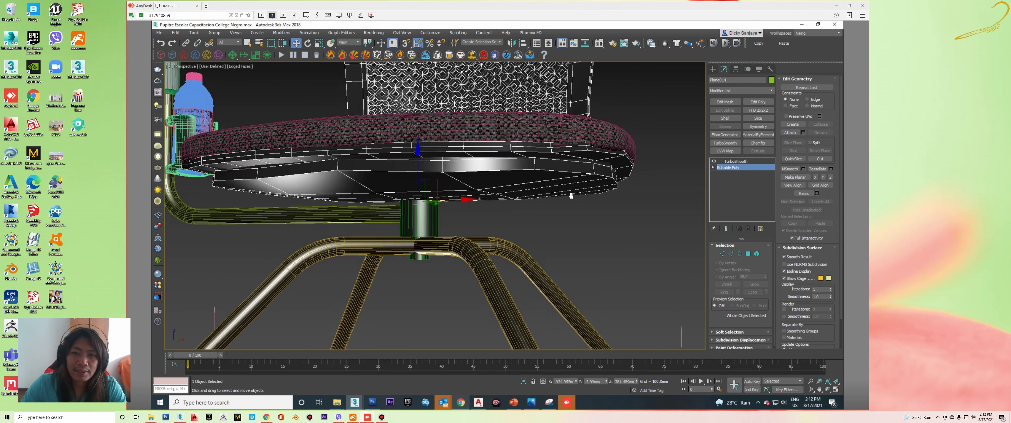
pyautogui.scroll(-3, 581, 204)
pyautogui.moveTo(591, 207); pyautogui.dragTo(565, 221, button='middle')
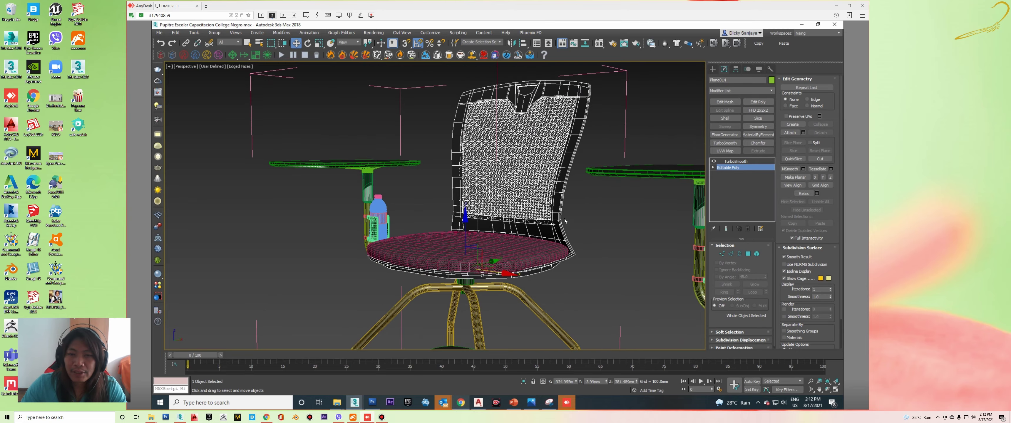
pyautogui.moveTo(494, 261)
pyautogui.keyDown('alt'); pyautogui.mouseDown(button='middle')
pyautogui.moveTo(618, 227)
pyautogui.moveTo(550, 229)
pyautogui.moveTo(624, 238)
pyautogui.moveTo(556, 189)
pyautogui.mouseUp(button='middle'); pyautogui.keyUp('alt')
pyautogui.hotkey('shift', 'z')
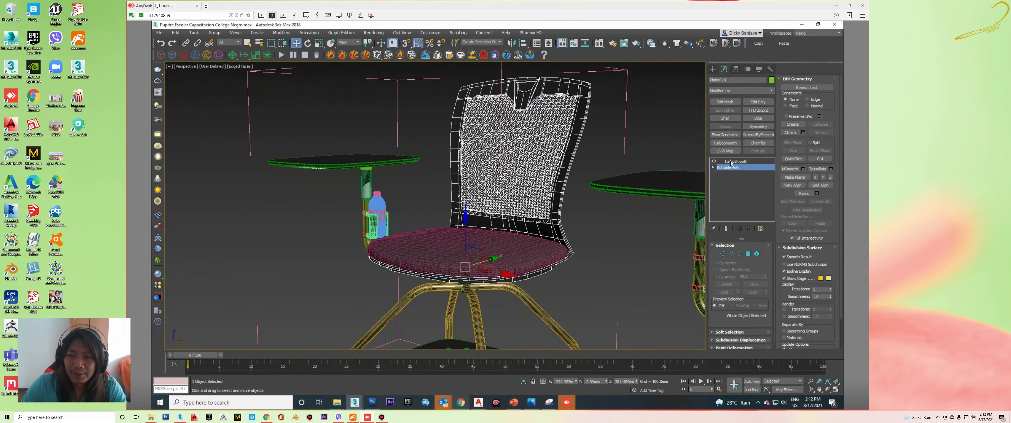
pyautogui.click(732, 163)
pyautogui.scroll(3, 607, 237)
pyautogui.scroll(3, 606, 237)
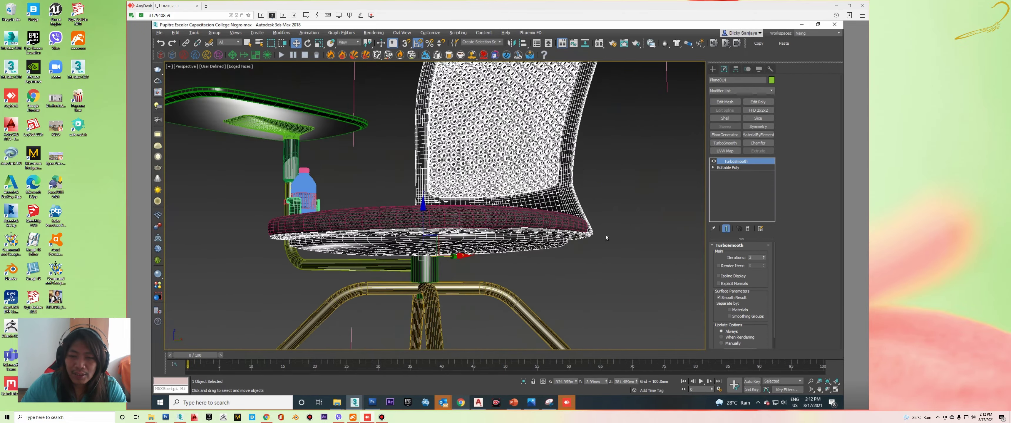
pyautogui.keyDown('alt'); pyautogui.moveTo(589, 215); pyautogui.dragTo(585, 271, button='middle'); pyautogui.keyUp('alt')
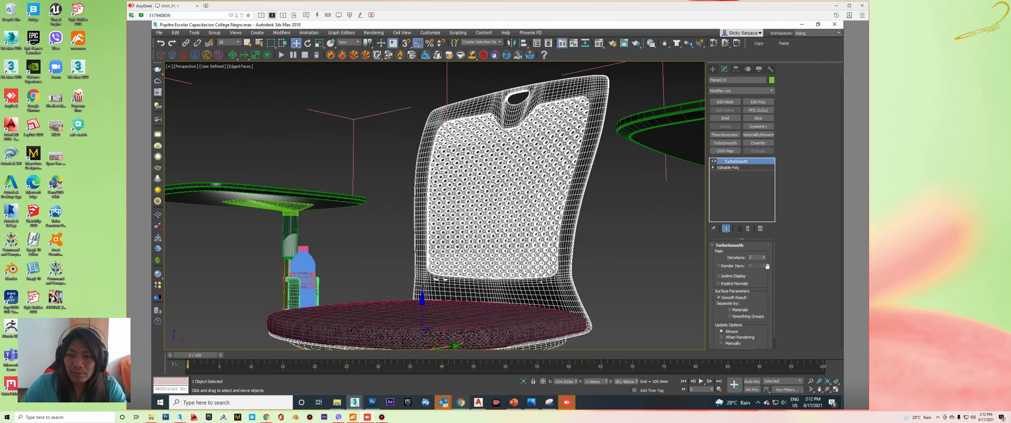
pyautogui.click(764, 259)
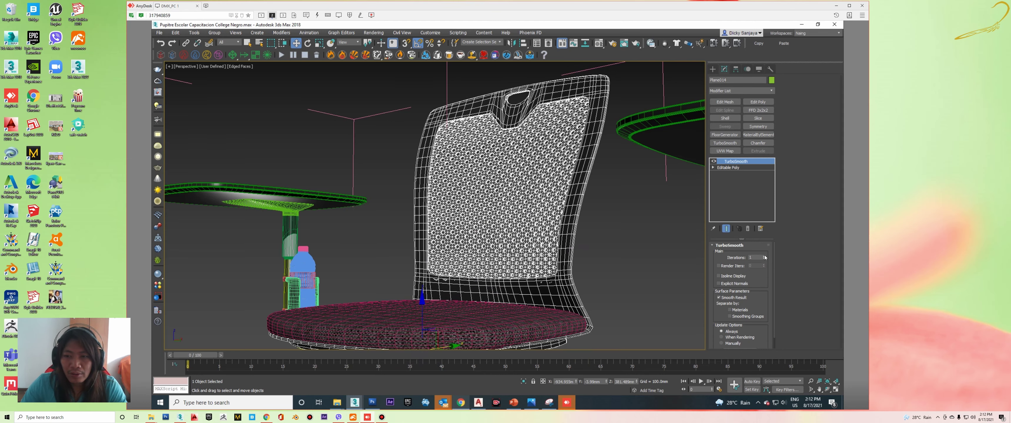
pyautogui.click(764, 256)
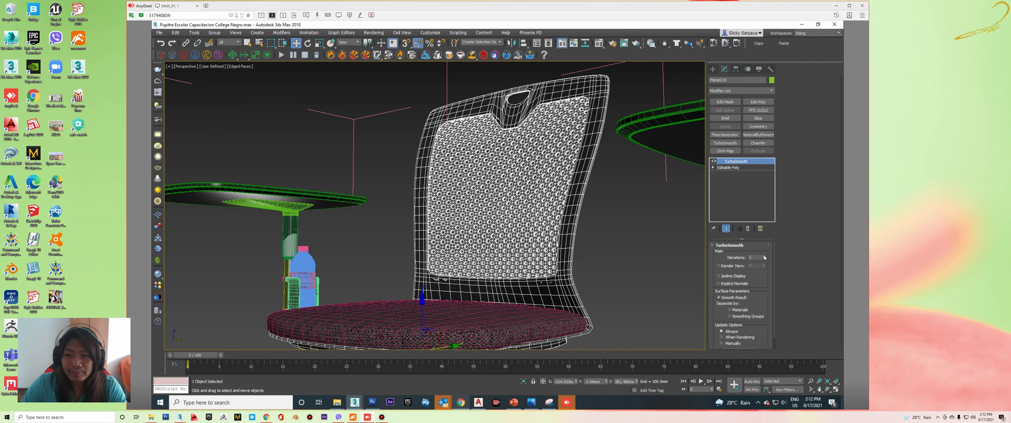
pyautogui.moveTo(506, 293)
pyautogui.mouseDown(button='middle')
pyautogui.moveTo(502, 211)
pyautogui.moveTo(454, 226)
pyautogui.mouseUp(button='middle')
pyautogui.click(455, 226)
pyautogui.scroll(-4, 432, 243)
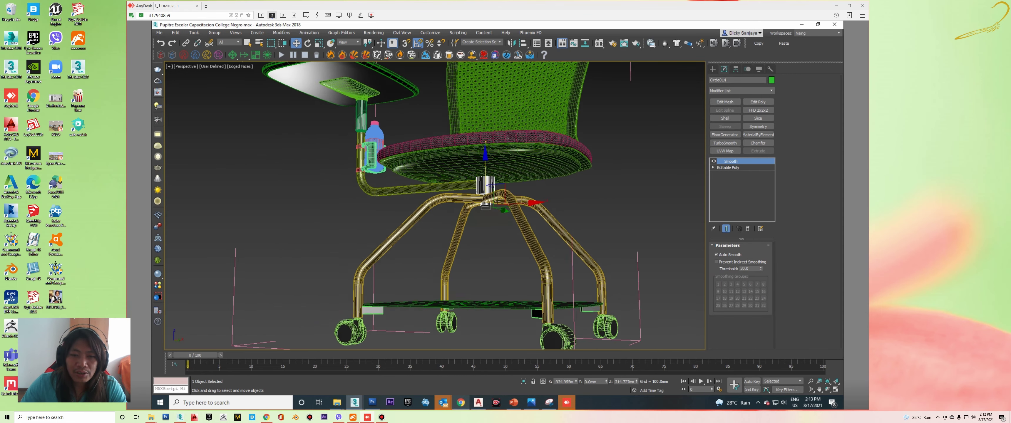
pyautogui.moveTo(462, 299)
pyautogui.keyDown('alt'); pyautogui.mouseDown(button='middle')
pyautogui.moveTo(470, 237)
pyautogui.moveTo(460, 228)
pyautogui.mouseUp(button='middle'); pyautogui.keyUp('alt')
pyautogui.click(477, 260)
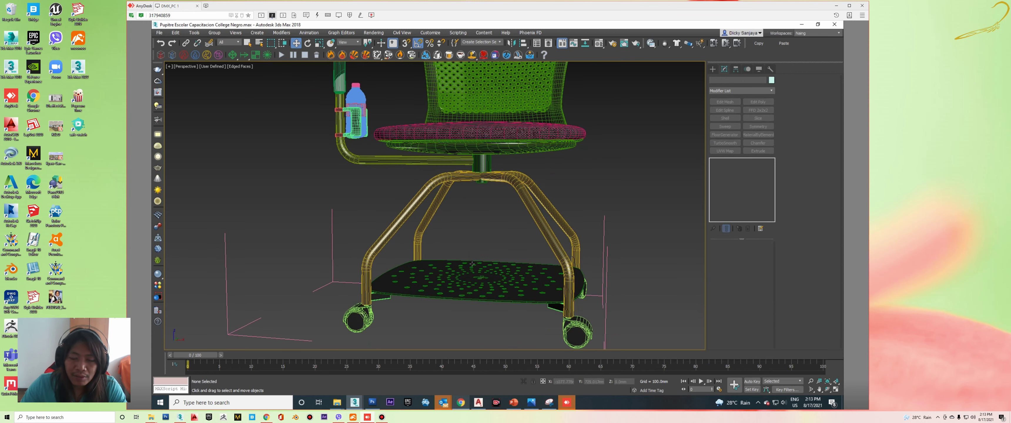
pyautogui.click(481, 274)
pyautogui.click(492, 240)
pyautogui.scroll(-5, 463, 203)
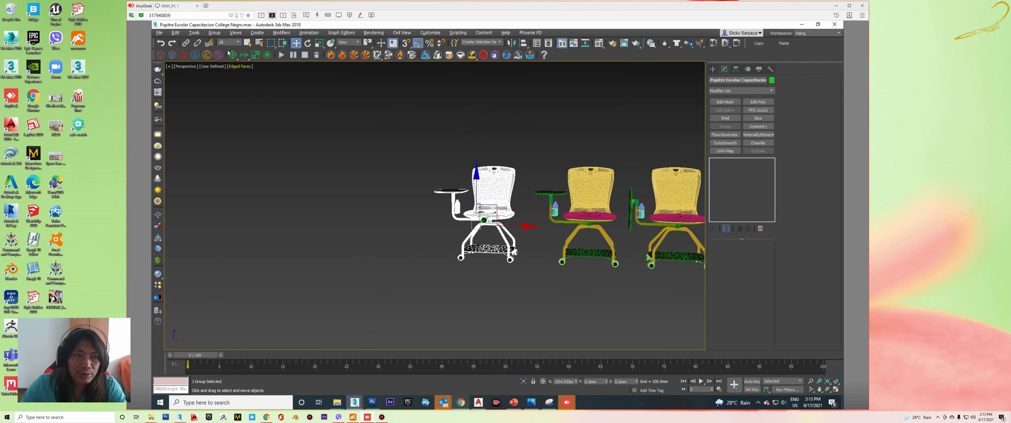
pyautogui.click(215, 33)
pyautogui.click(224, 51)
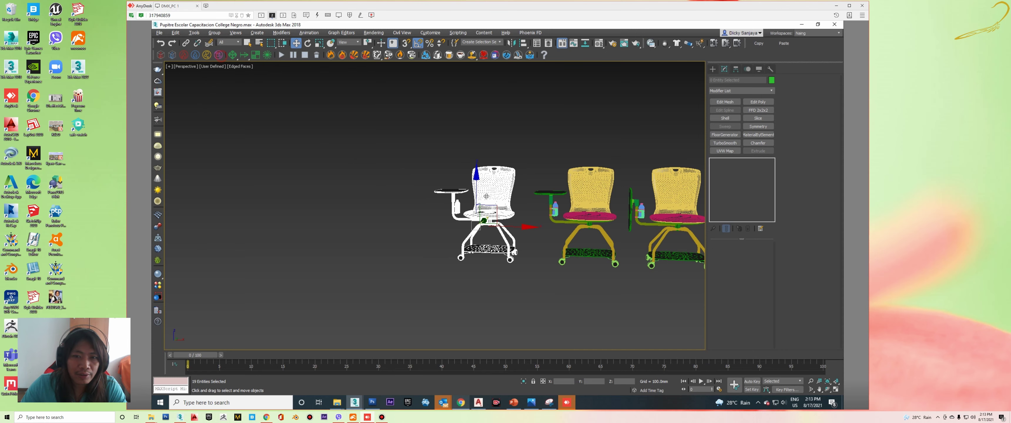
pyautogui.scroll(3, 494, 258)
pyautogui.click(494, 260)
pyautogui.scroll(3, 487, 258)
pyautogui.scroll(2, 483, 235)
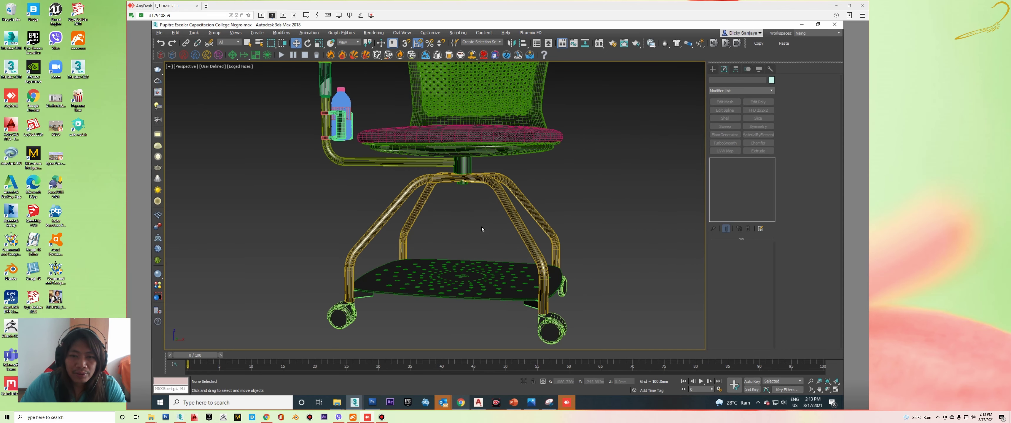
pyautogui.click(522, 228)
pyautogui.moveTo(566, 232)
pyautogui.keyDown('alt'); pyautogui.mouseDown(button='middle')
pyautogui.moveTo(557, 229)
pyautogui.moveTo(561, 292)
pyautogui.moveTo(564, 196)
pyautogui.mouseUp(button='middle'); pyautogui.keyUp('alt')
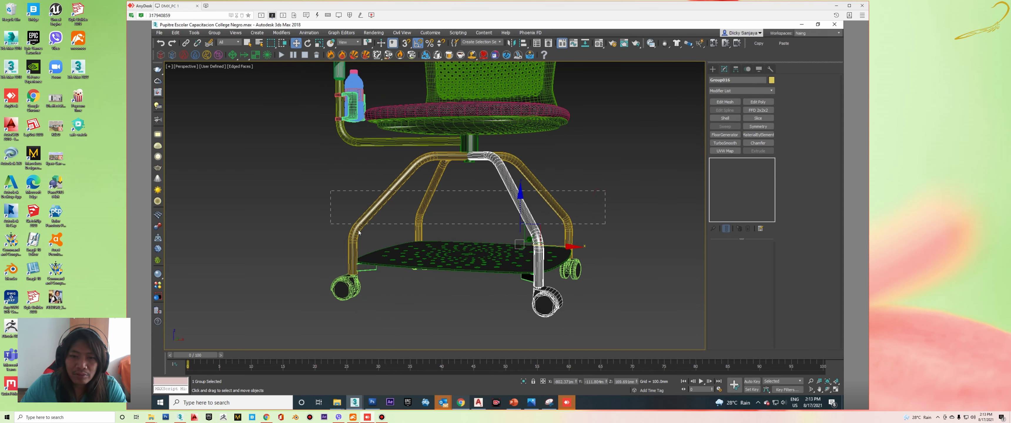
pyautogui.moveTo(605, 192); pyautogui.dragTo(344, 223)
pyautogui.click(225, 43)
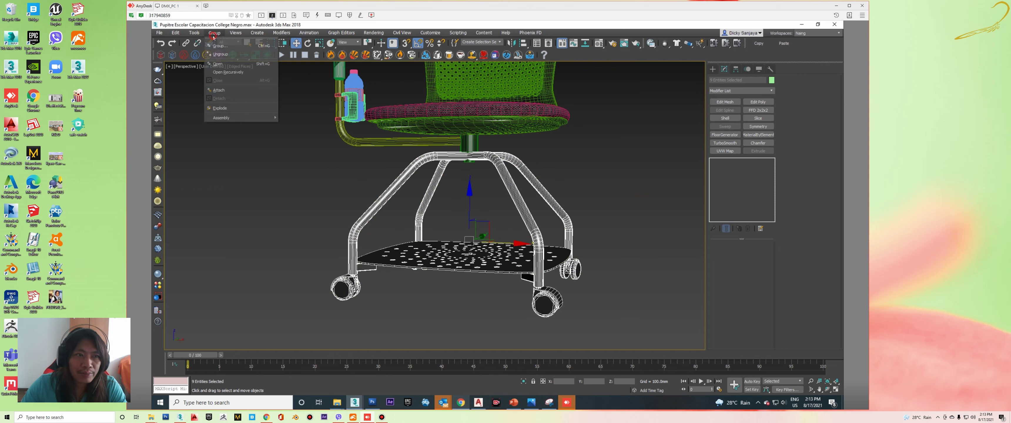
pyautogui.click(220, 54)
pyautogui.moveTo(452, 186); pyautogui.dragTo(450, 163, button='middle')
pyautogui.click(481, 173)
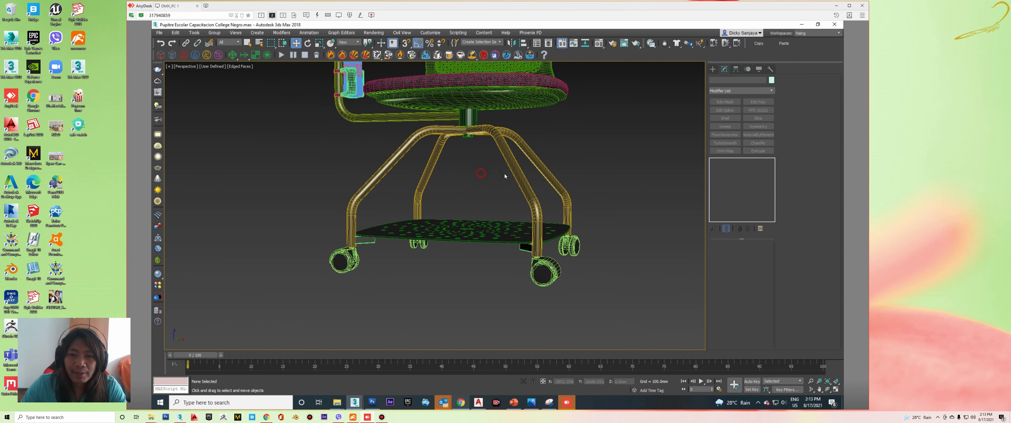
pyautogui.click(388, 178)
pyautogui.moveTo(388, 178); pyautogui.dragTo(514, 180)
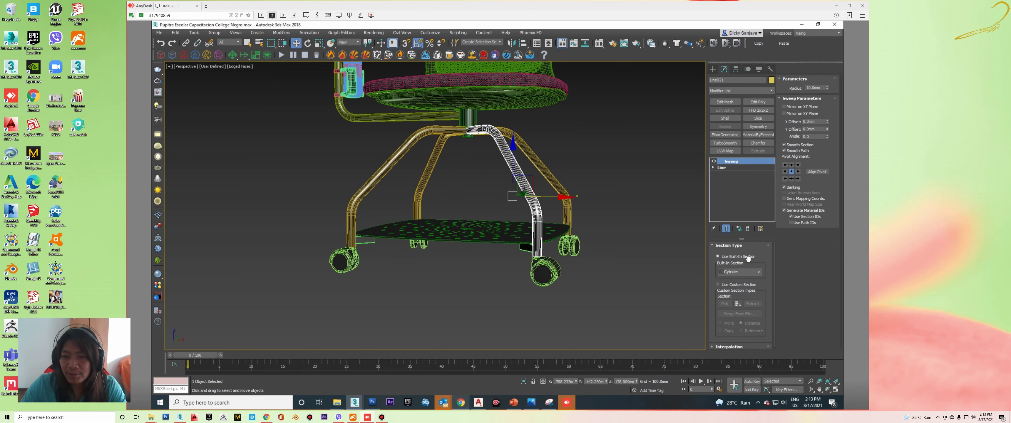
pyautogui.scroll(4, 531, 160)
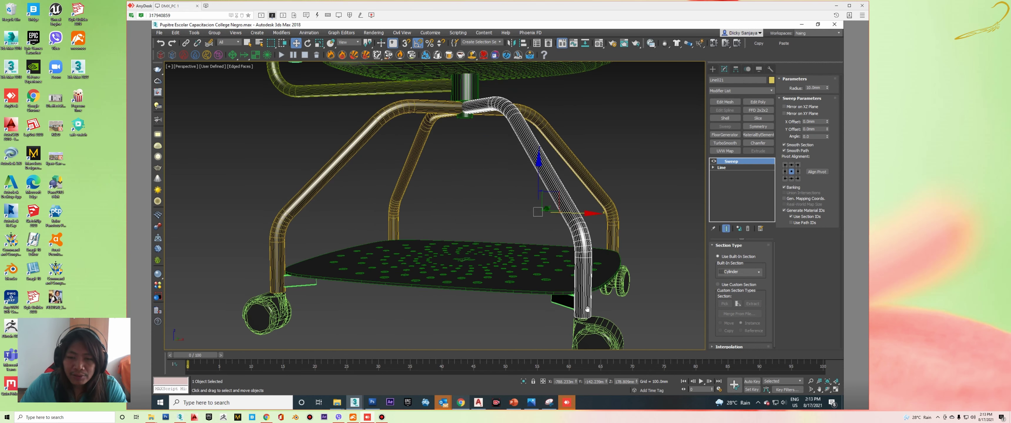
pyautogui.moveTo(542, 236); pyautogui.dragTo(549, 282, button='middle')
pyautogui.click(551, 286)
pyautogui.moveTo(551, 286); pyautogui.dragTo(554, 286)
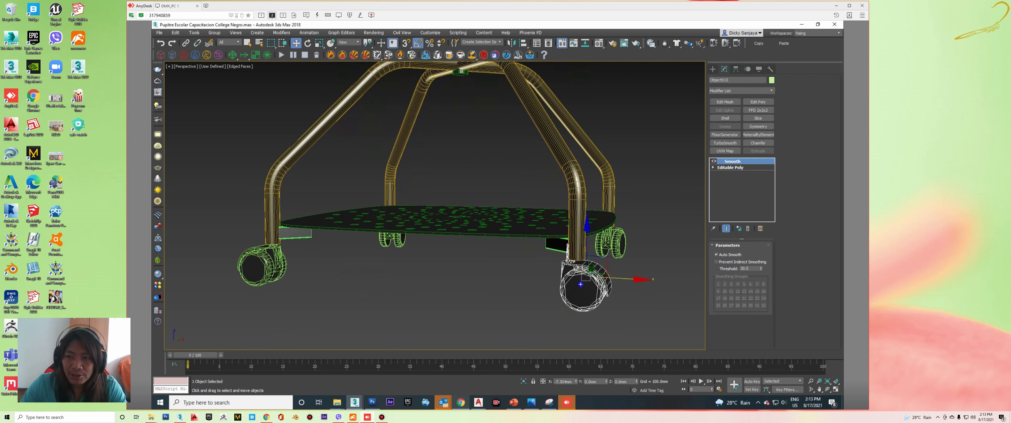
pyautogui.keyDown('alt'); pyautogui.moveTo(621, 192); pyautogui.dragTo(499, 232, button='middle'); pyautogui.keyUp('alt')
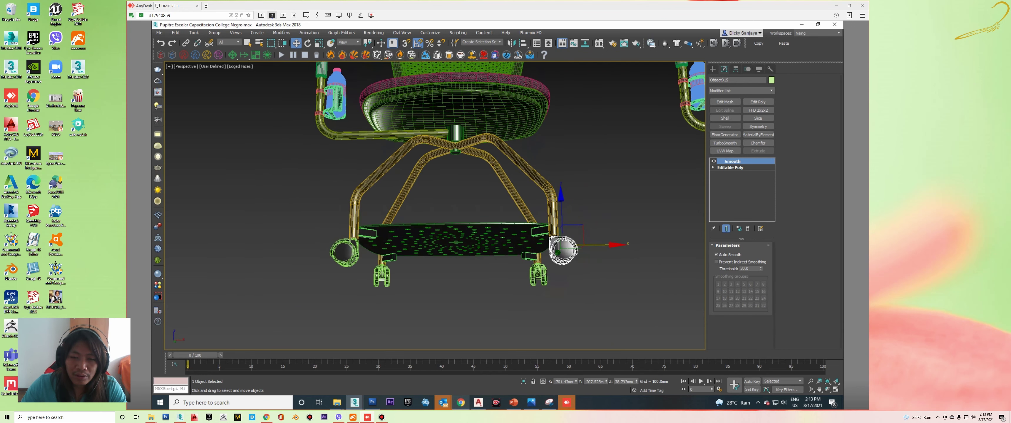
pyautogui.keyDown('alt'); pyautogui.moveTo(526, 258); pyautogui.dragTo(479, 227, button='middle'); pyautogui.keyUp('alt')
pyautogui.click(453, 149)
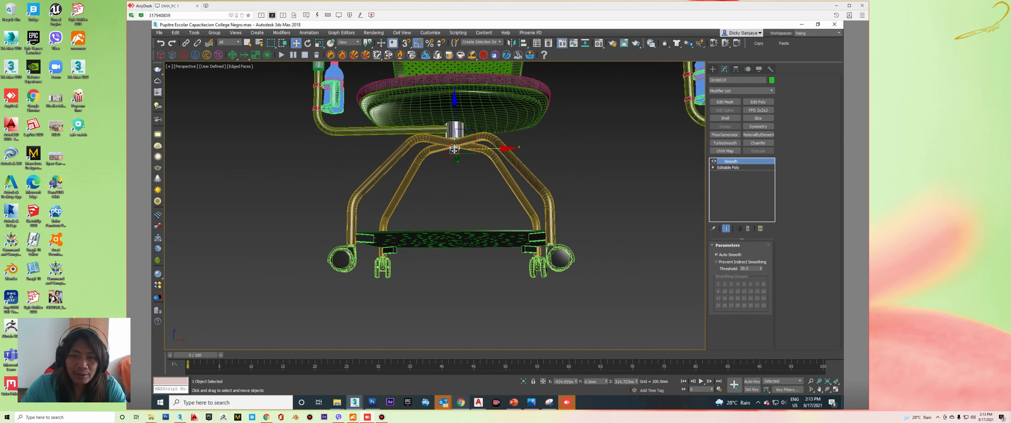
pyautogui.click(382, 131)
pyautogui.moveTo(337, 141); pyautogui.dragTo(365, 198, button='middle')
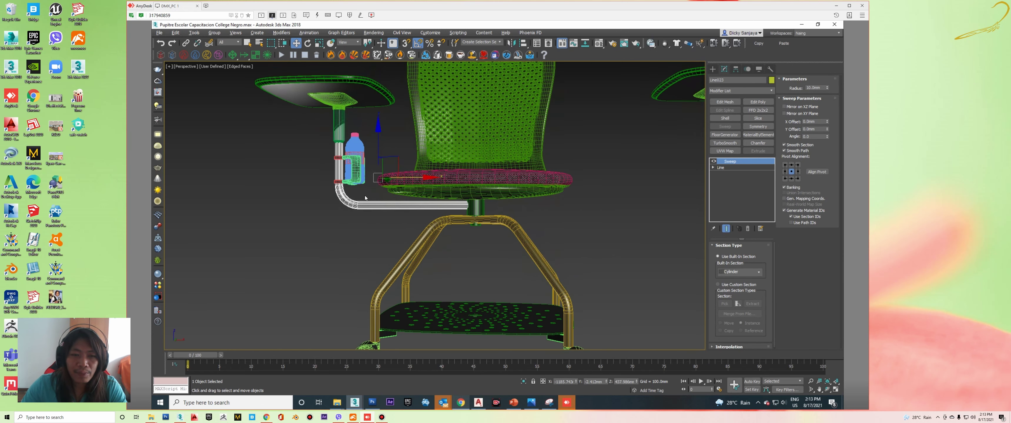
pyautogui.moveTo(462, 213)
pyautogui.mouseDown(button='middle')
pyautogui.moveTo(453, 163)
pyautogui.moveTo(486, 178)
pyautogui.mouseUp(button='middle')
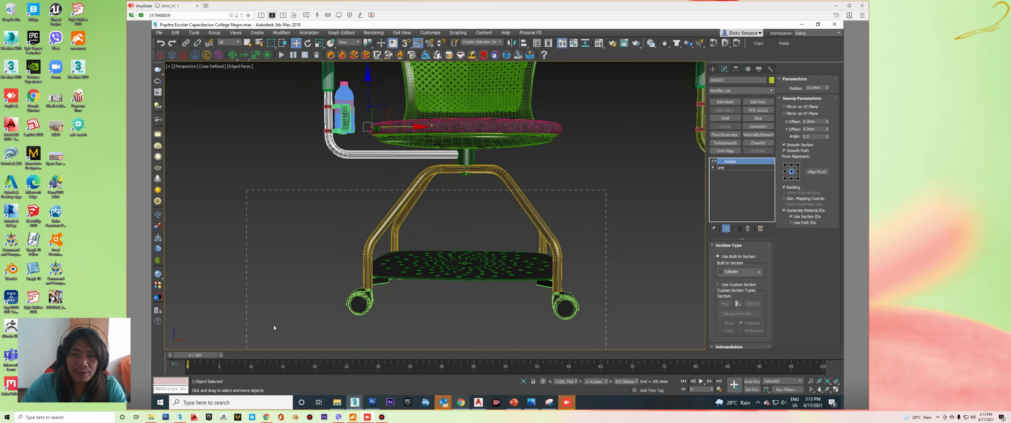
# - Quick Attach the 14 selected base parts, legs, footrest and wheels, into one editable poly
pyautogui.moveTo(274, 328); pyautogui.dragTo(248, 347)
pyautogui.keyDown('alt'); pyautogui.moveTo(504, 223); pyautogui.dragTo(482, 224, button='middle'); pyautogui.keyUp('alt')
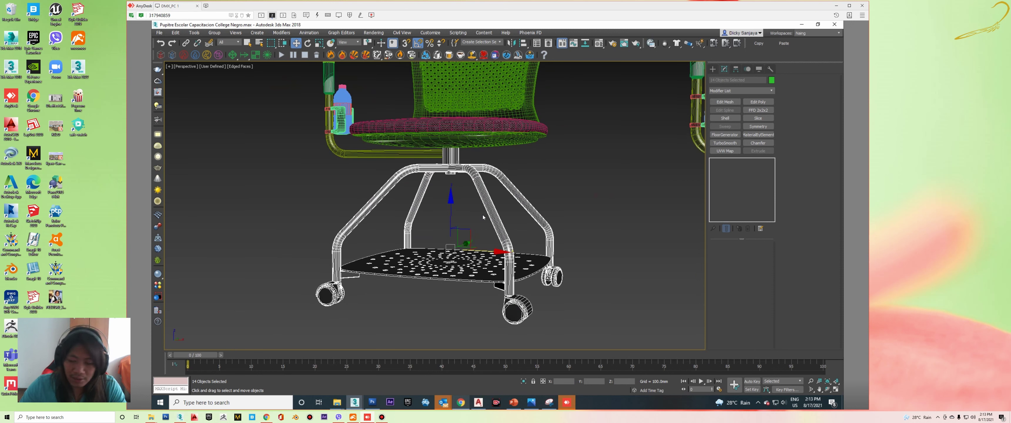
pyautogui.moveTo(503, 184); pyautogui.dragTo(494, 189, button='middle')
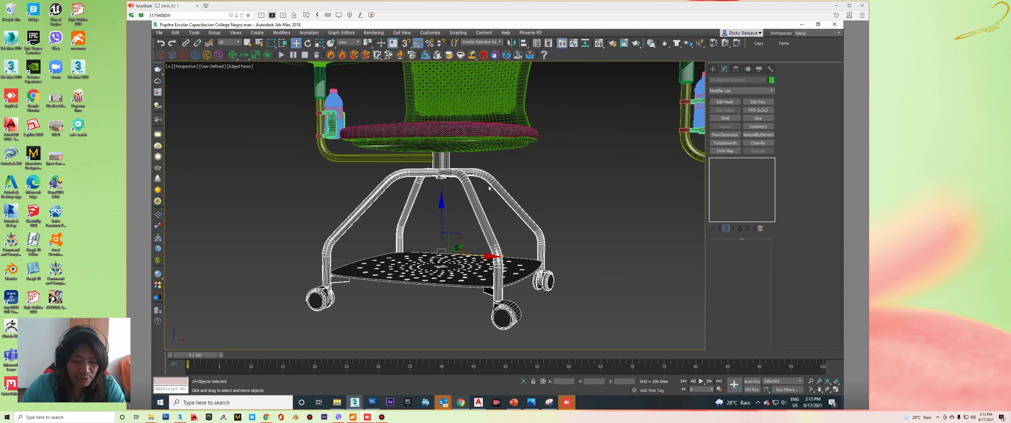
pyautogui.hotkey('ctrl', 'shift', 'a')
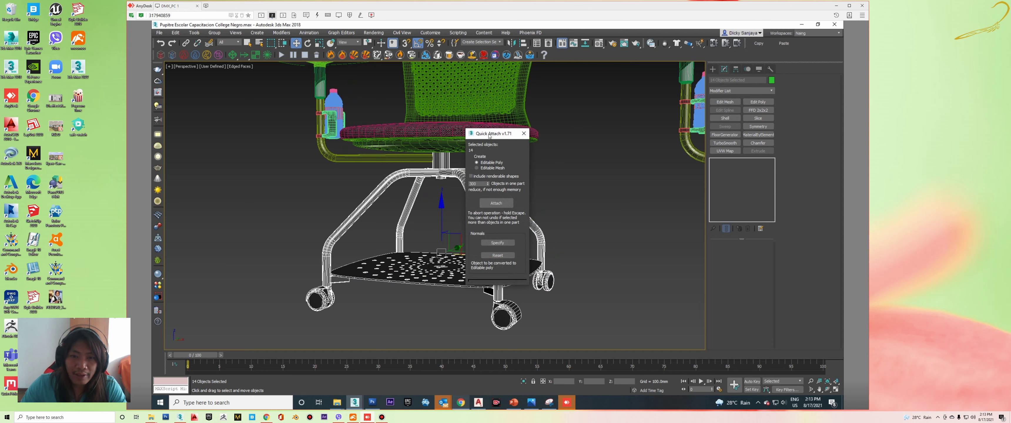
pyautogui.moveTo(490, 136); pyautogui.dragTo(614, 89)
pyautogui.click(617, 157)
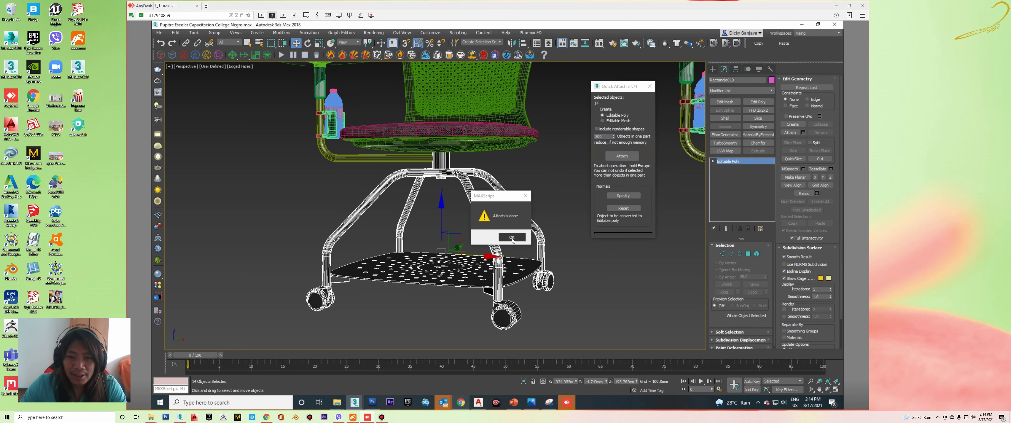
pyautogui.click(512, 238)
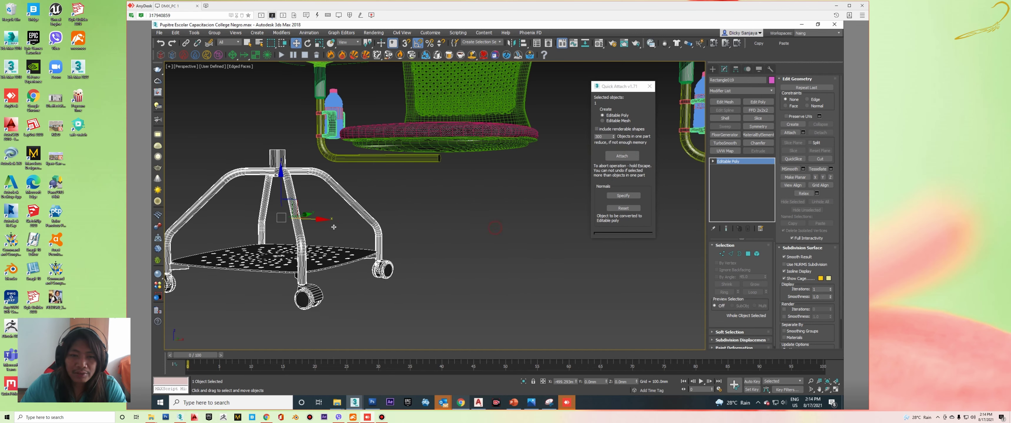
pyautogui.keyDown('alt'); pyautogui.moveTo(496, 228); pyautogui.dragTo(442, 195, button='middle'); pyautogui.keyUp('alt')
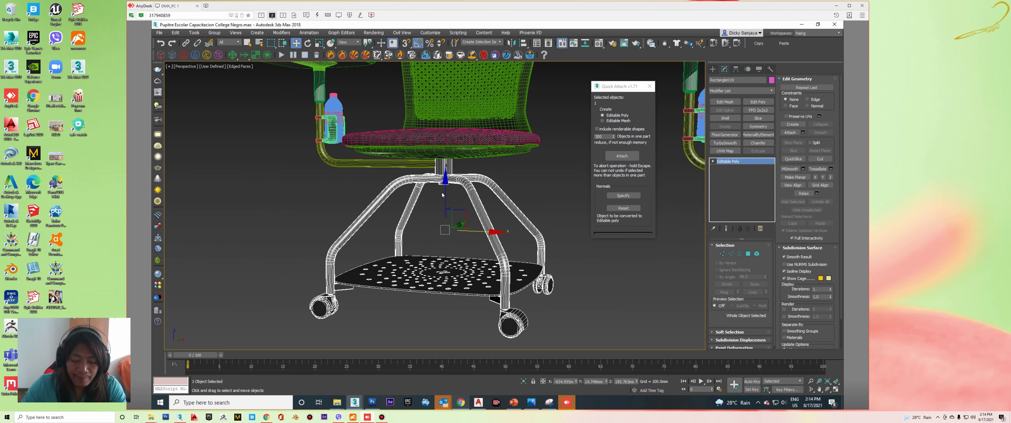
pyautogui.press('m')
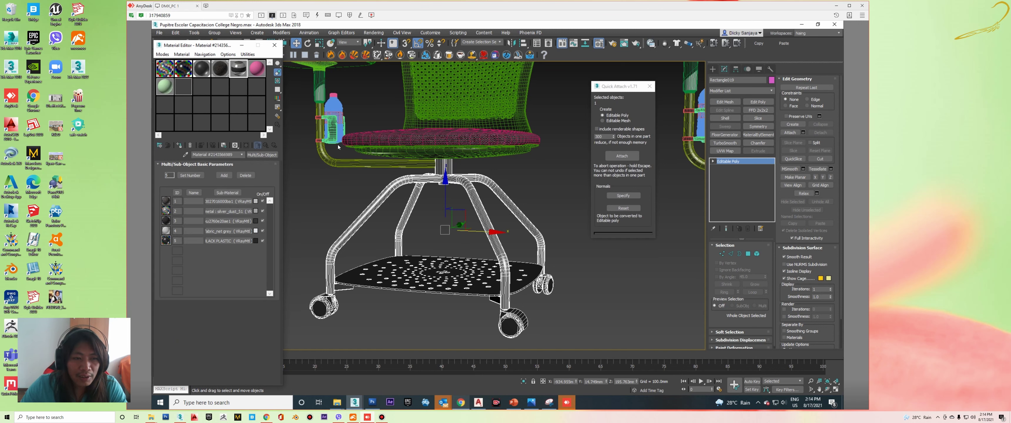
# - Eyedrop the chair base's Multi/Sub-Object material (BLACK PLASTIC, BLACK METAL) into a free sample slot
pyautogui.click(256, 76)
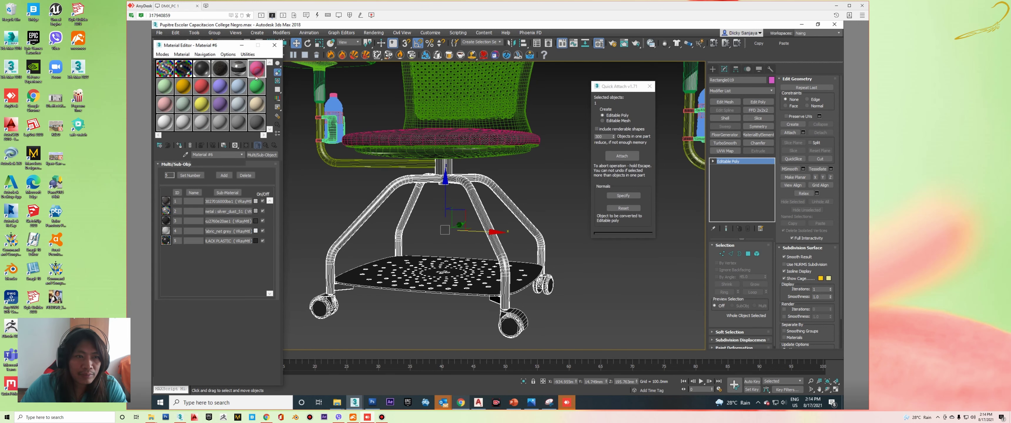
pyautogui.click(185, 154)
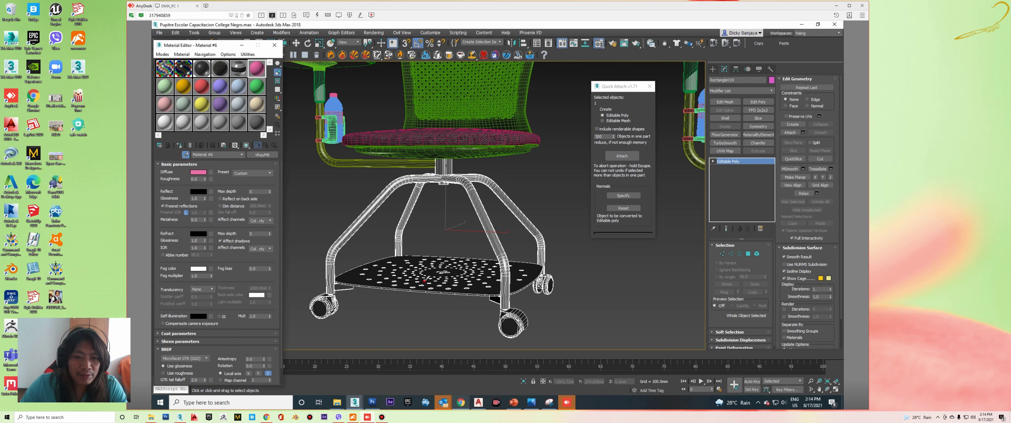
pyautogui.click(421, 260)
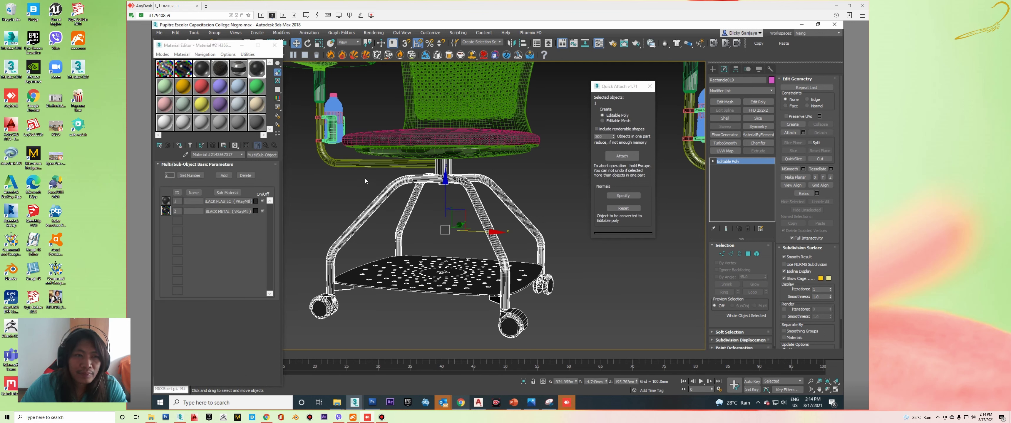
pyautogui.scroll(3, 414, 177)
pyautogui.scroll(3, 414, 176)
pyautogui.scroll(3, 414, 177)
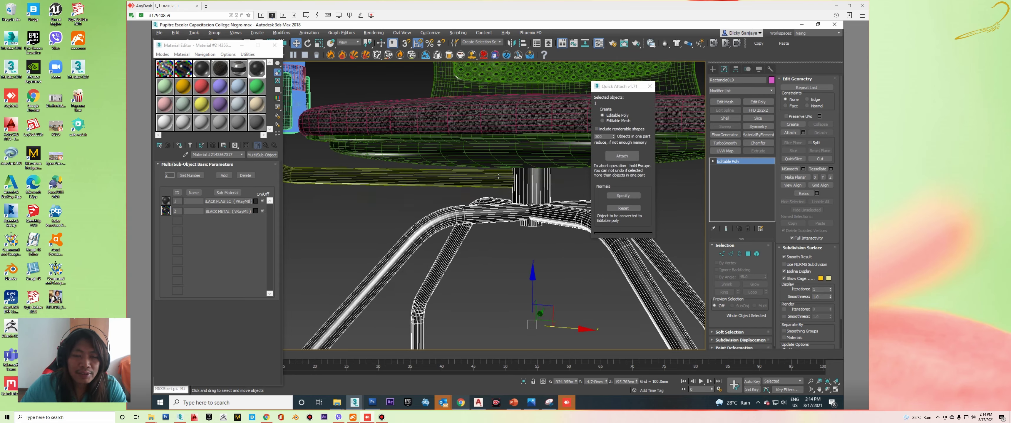
pyautogui.moveTo(414, 176); pyautogui.dragTo(456, 197, button='middle')
pyautogui.scroll(-5, 424, 172)
pyautogui.scroll(2, 424, 172)
pyautogui.scroll(2, 425, 173)
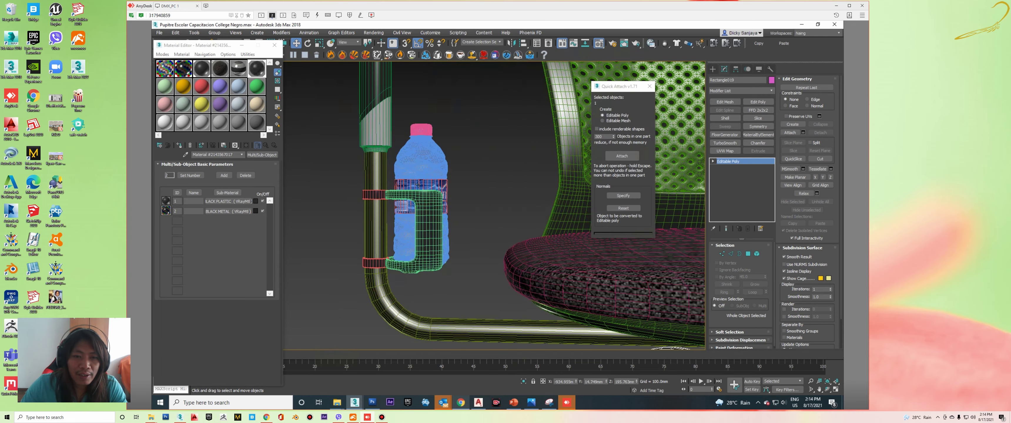
pyautogui.scroll(2, 427, 168)
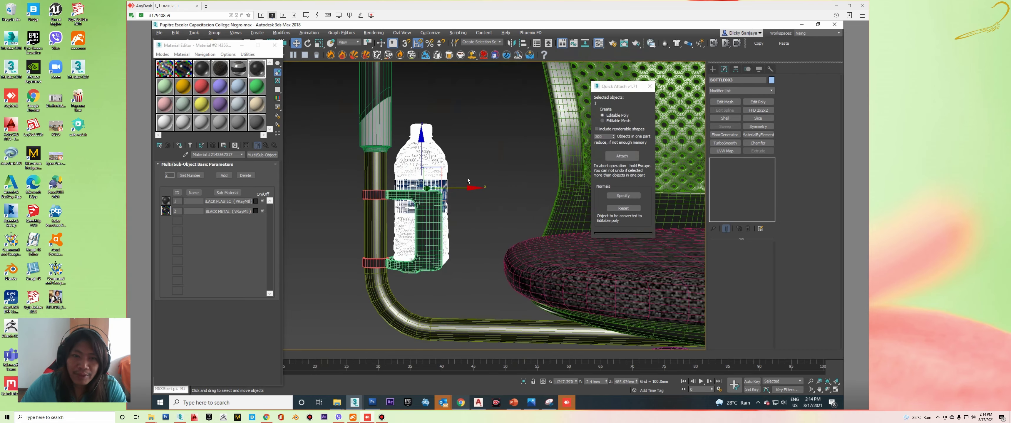
# - Close the Material Editor and ungroup the bottle and holder group
pyautogui.keyDown('alt'); pyautogui.moveTo(468, 180); pyautogui.dragTo(466, 193, button='middle'); pyautogui.keyUp('alt')
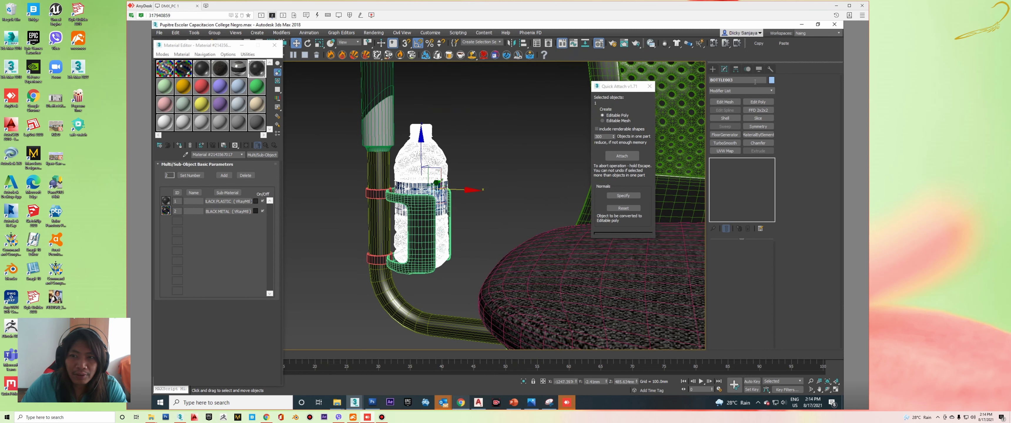
pyautogui.click(275, 44)
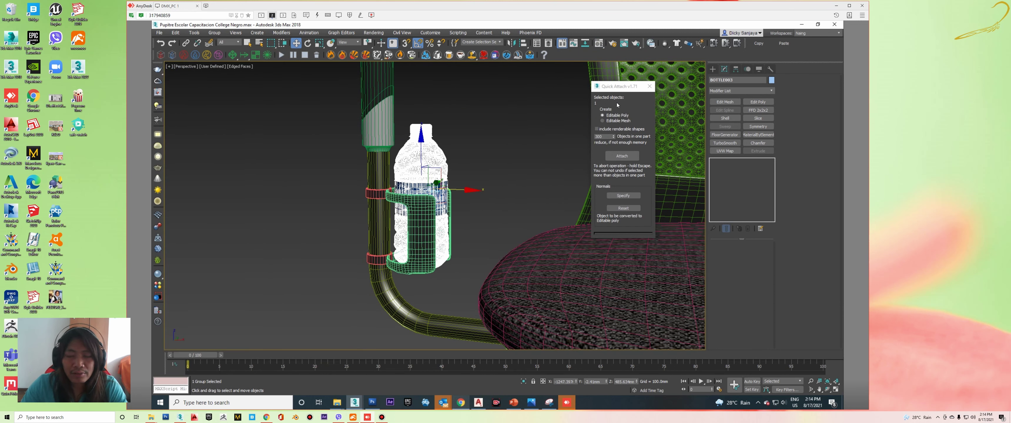
pyautogui.click(215, 33)
pyautogui.click(217, 55)
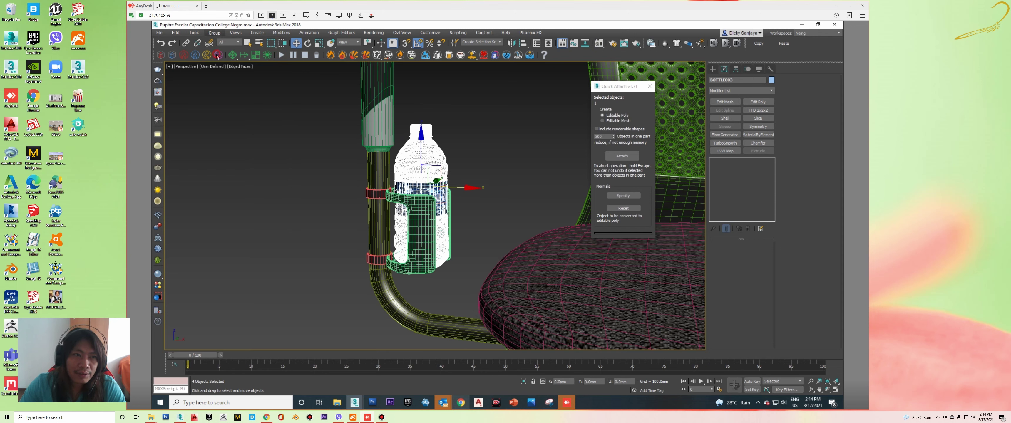
pyautogui.click(215, 33)
pyautogui.click(218, 34)
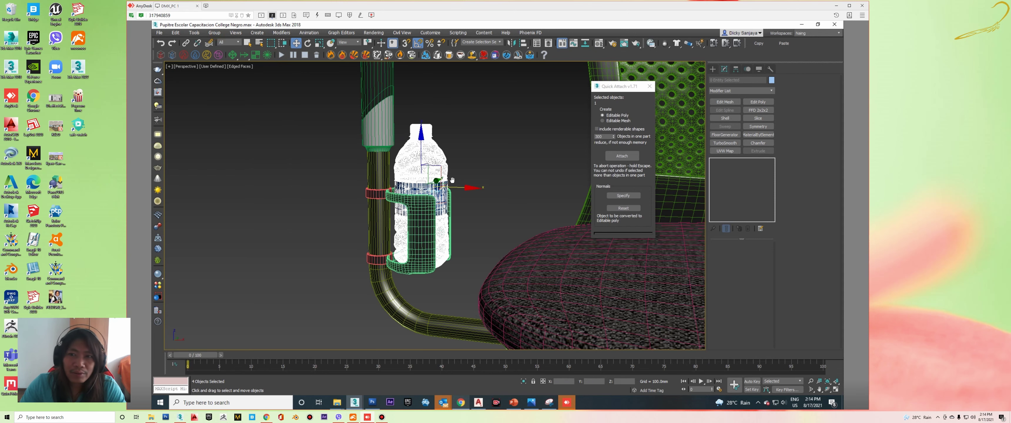
# - Quick Attach the four bottle parts and rename the object 'water bottle'
pyautogui.moveTo(452, 180); pyautogui.dragTo(480, 195, button='middle')
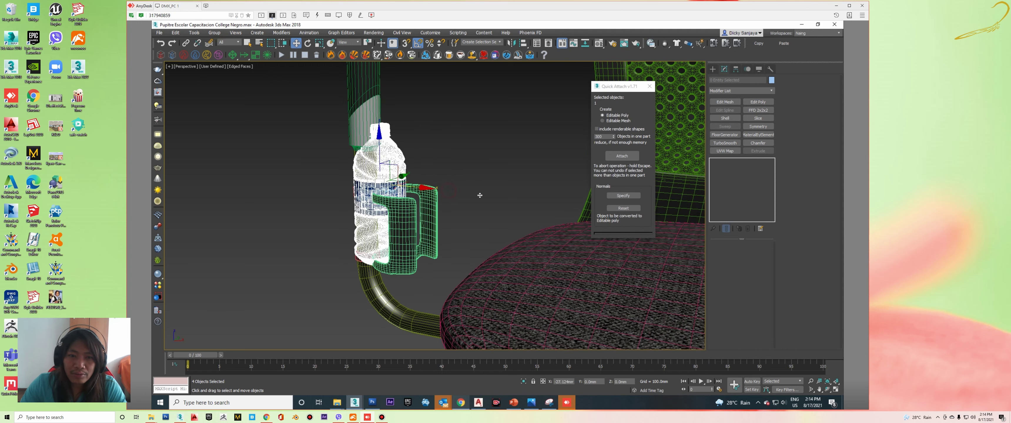
pyautogui.click(623, 156)
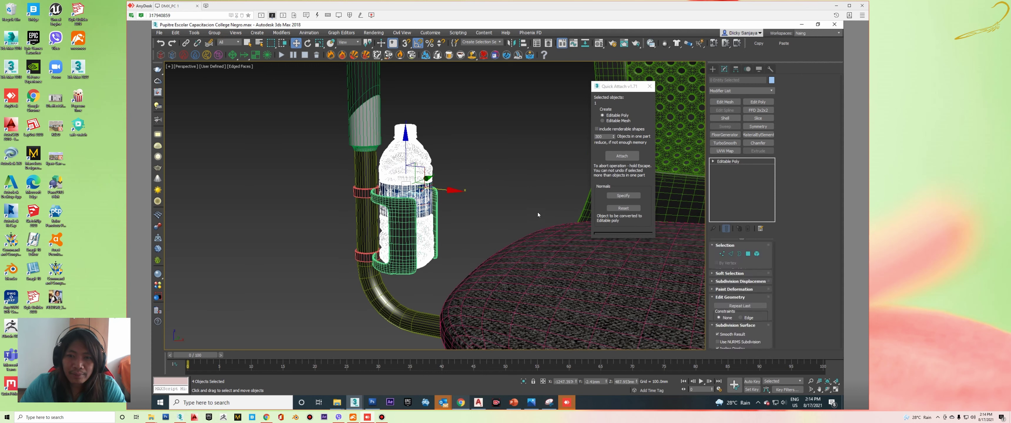
pyautogui.click(513, 238)
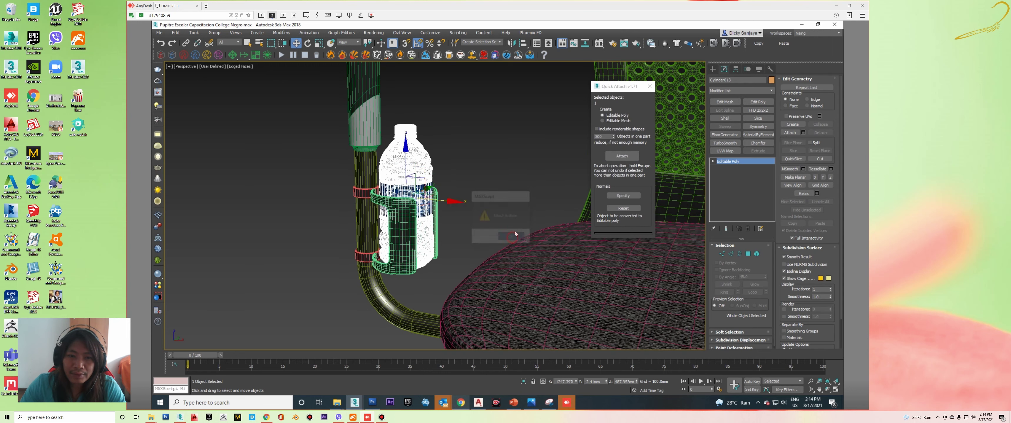
pyautogui.click(745, 82)
pyautogui.write('water bottl')
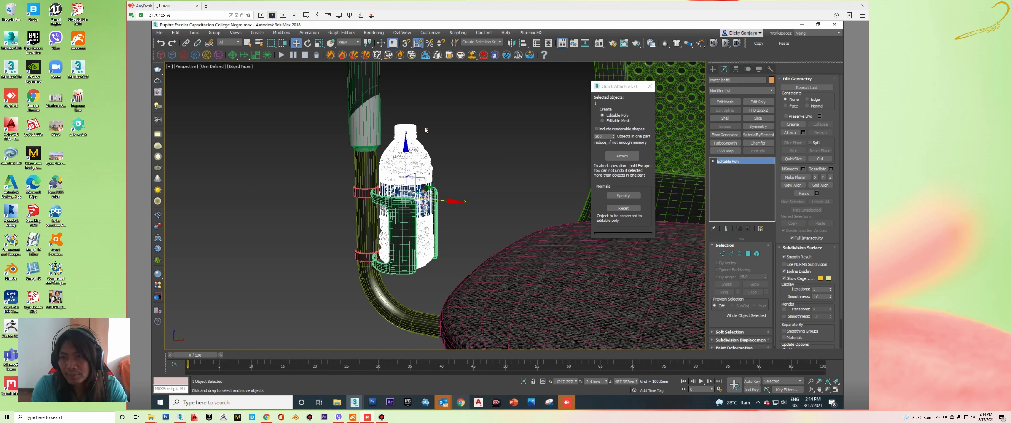
pyautogui.write('e')
# - Select the merged chair base and rename it 'leg'
pyautogui.scroll(-5, 440, 188)
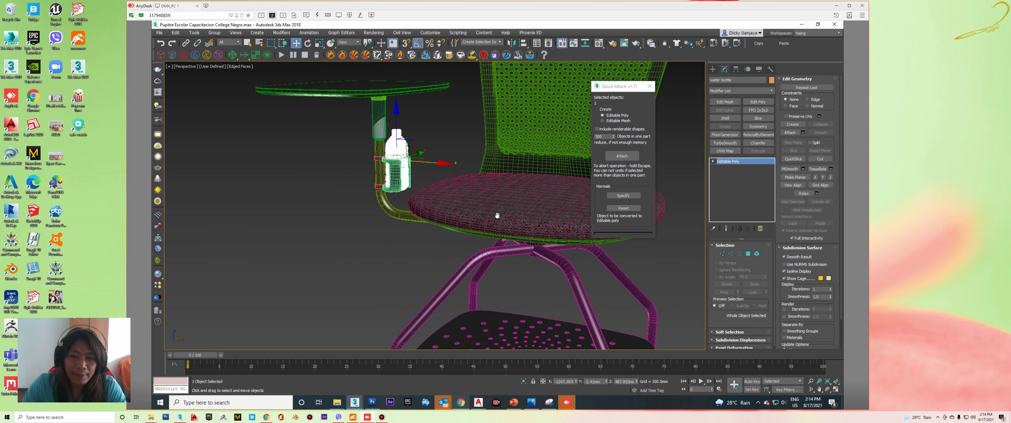
pyautogui.moveTo(546, 252); pyautogui.dragTo(510, 194, button='middle')
pyautogui.click(511, 194)
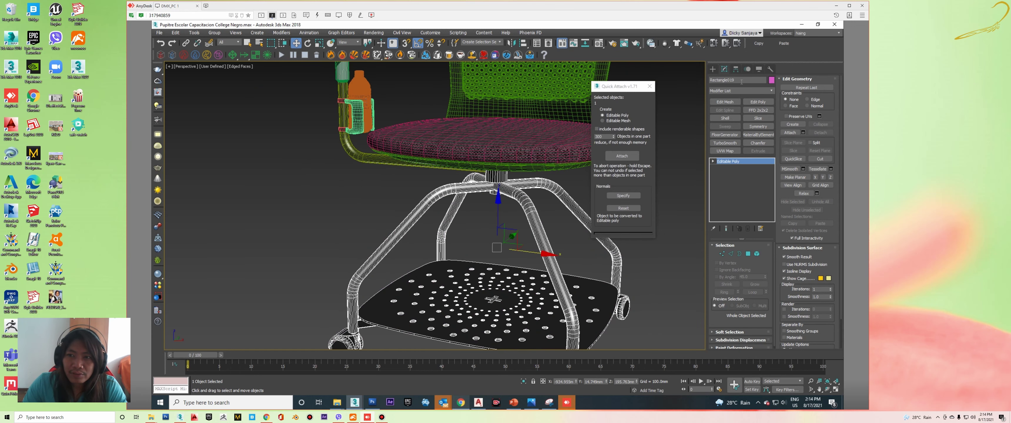
pyautogui.write('leg')
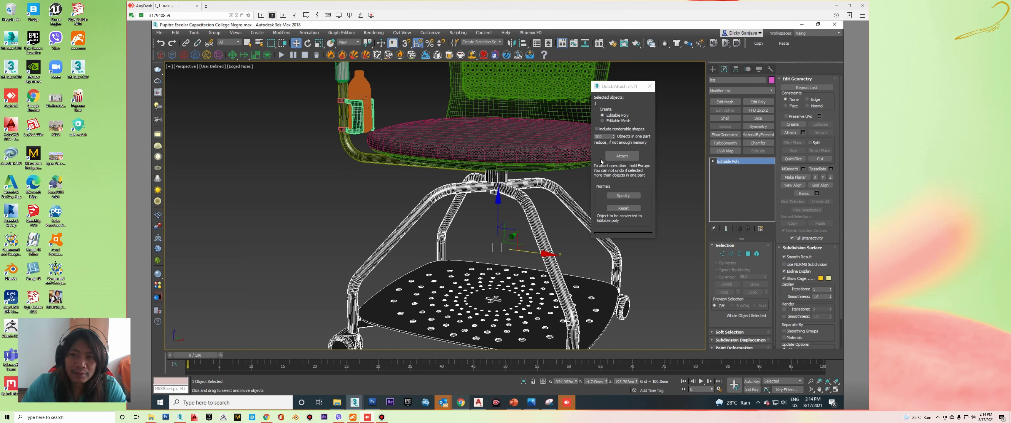
# - Give the seat cushion object a seat name
pyautogui.moveTo(517, 157); pyautogui.dragTo(518, 189, button='middle')
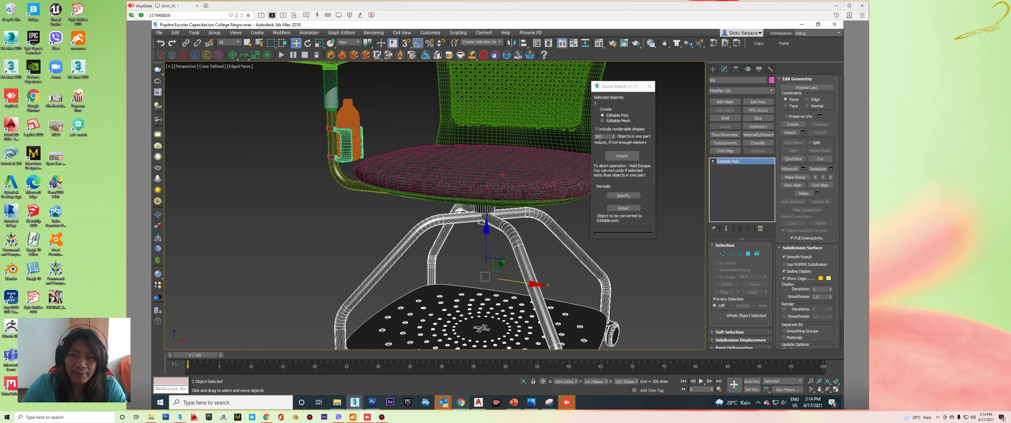
pyautogui.click(549, 177)
pyautogui.click(742, 81)
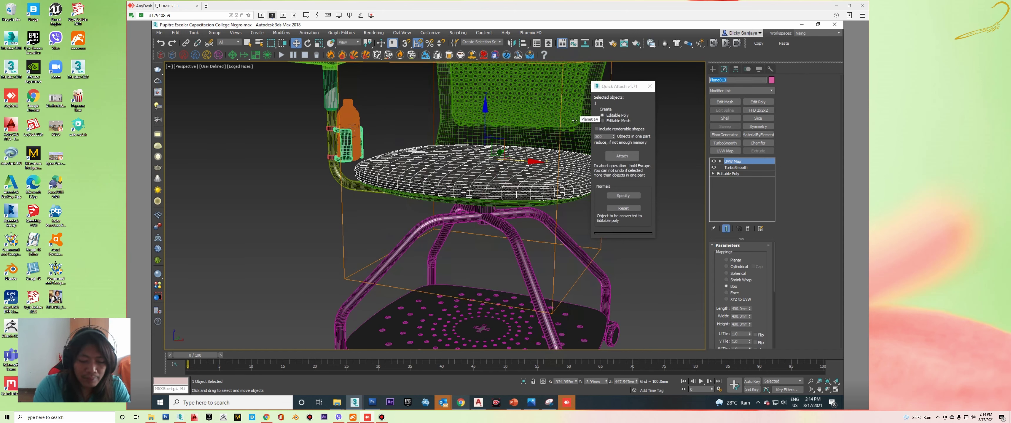
pyautogui.write('seat fabric')
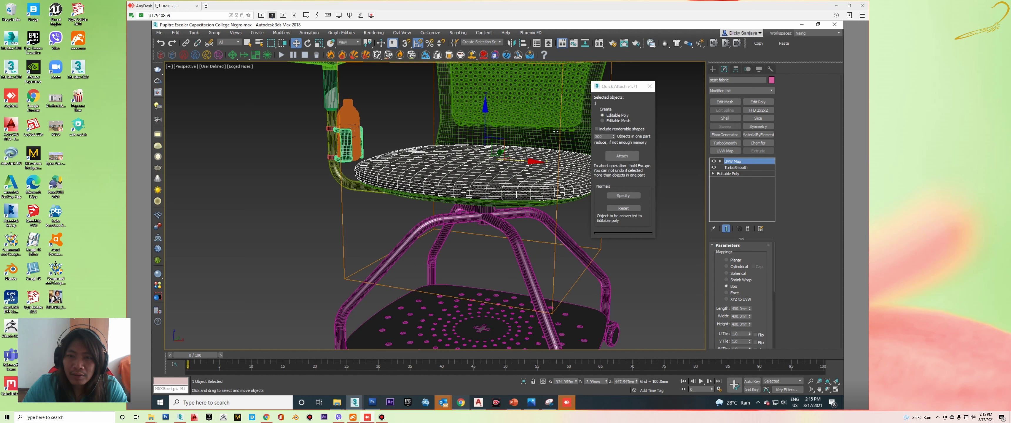
# - Rename the backrest object 'body'
pyautogui.click(556, 131)
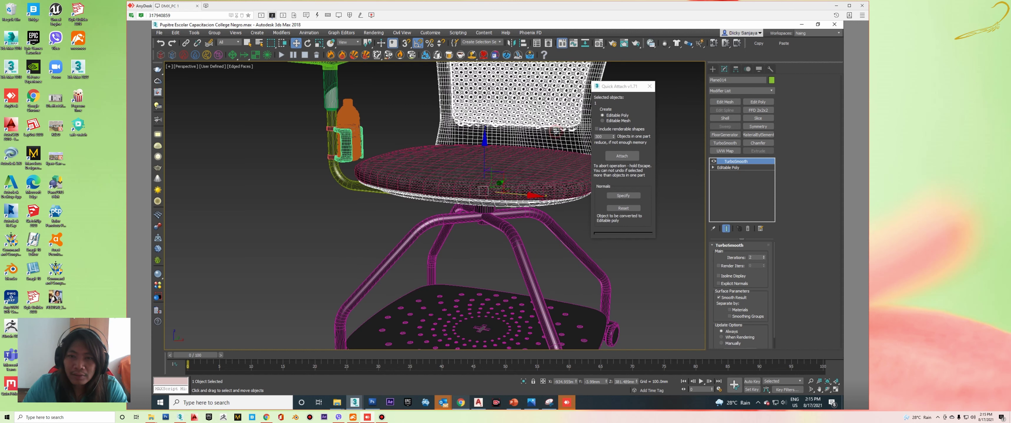
pyautogui.click(734, 79)
pyautogui.write('body')
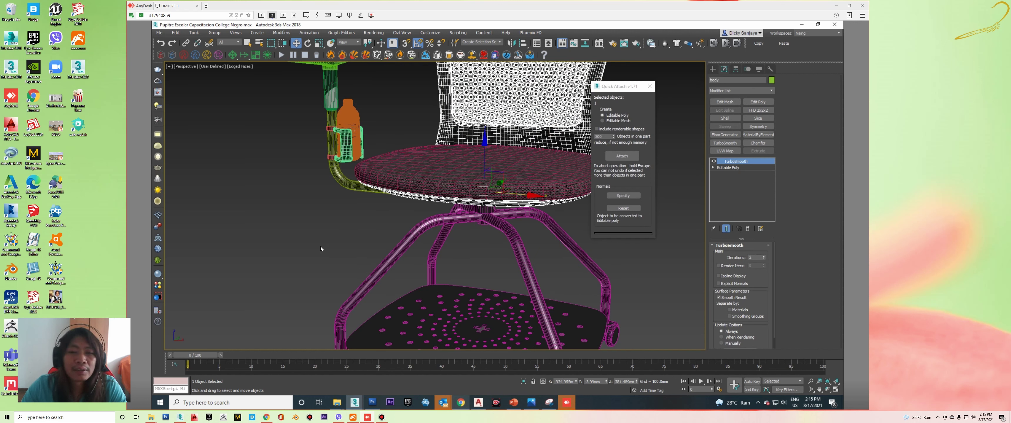
pyautogui.moveTo(321, 247)
pyautogui.keyDown('alt'); pyautogui.mouseDown(button='middle')
pyautogui.moveTo(363, 191)
pyautogui.moveTo(382, 227)
pyautogui.moveTo(399, 223)
pyautogui.mouseUp(button='middle'); pyautogui.keyUp('alt')
pyautogui.click(363, 190)
# - Select the bottle holder's rings, tube and cup parts together
pyautogui.scroll(2, 399, 223)
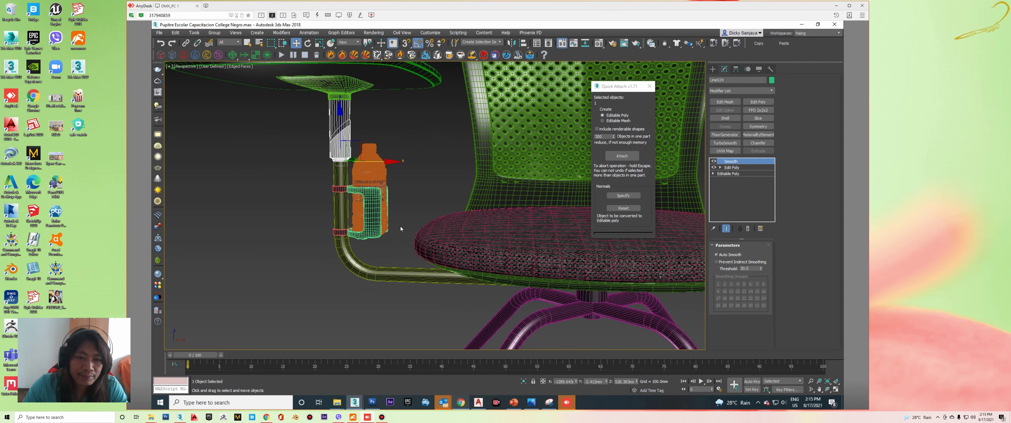
pyautogui.click(342, 173)
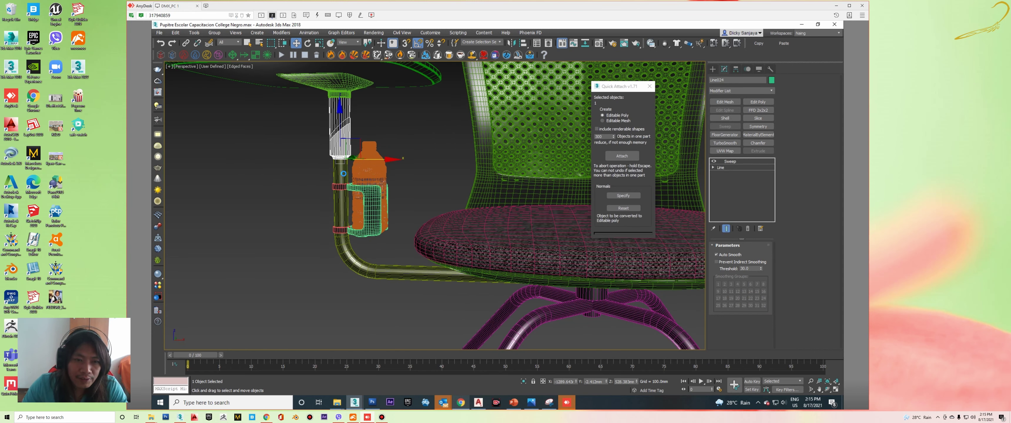
pyautogui.click(343, 174)
pyautogui.click(340, 186)
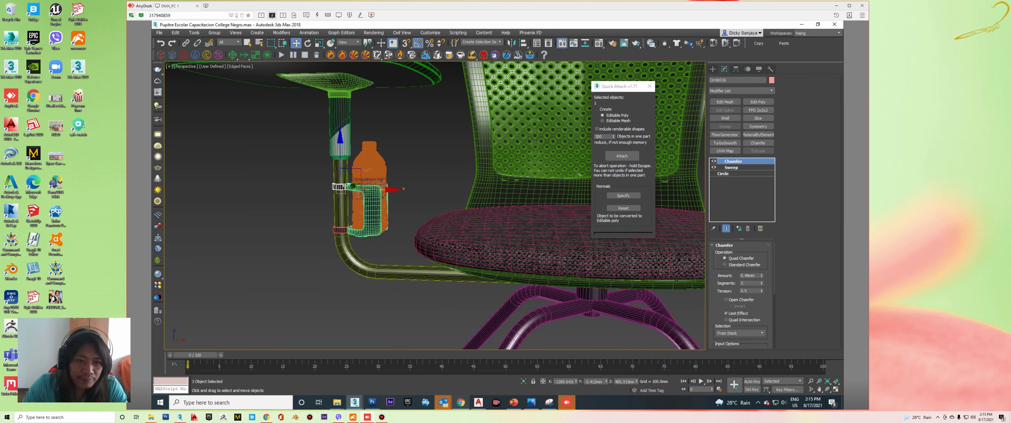
pyautogui.scroll(2, 346, 186)
pyautogui.scroll(2, 375, 183)
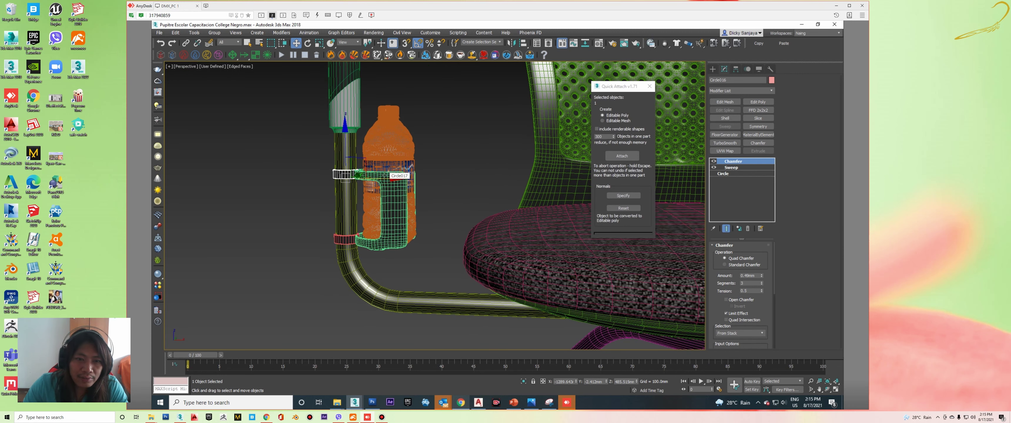
pyautogui.click(383, 175)
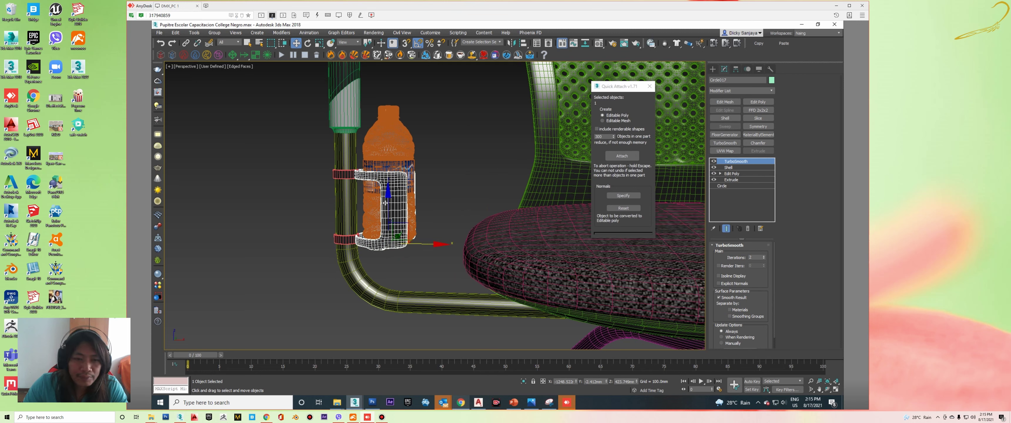
pyautogui.keyDown('ctrl'); pyautogui.click(340, 174); pyautogui.keyUp('ctrl')
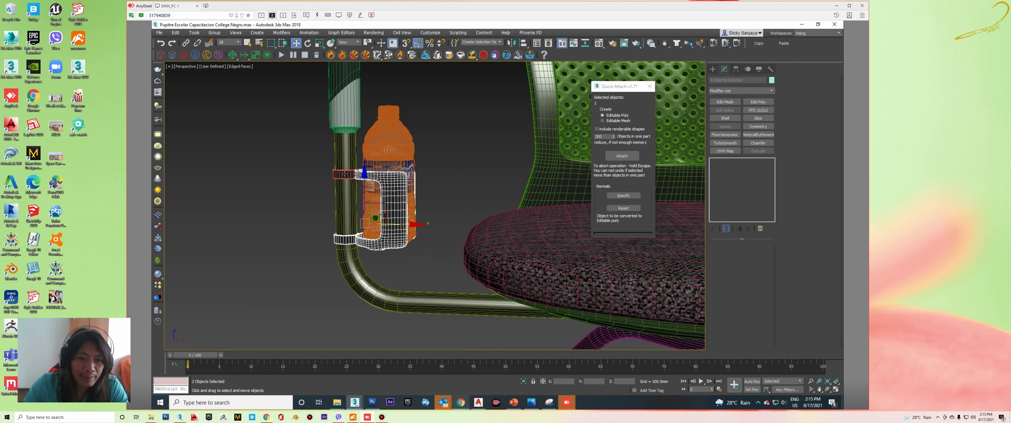
pyautogui.keyDown('ctrl'); pyautogui.click(342, 239); pyautogui.keyUp('ctrl')
pyautogui.keyDown('ctrl'); pyautogui.click(345, 283); pyautogui.keyUp('ctrl')
# - Merge the selected bottle-holder parts into one object with Quick Attach
pyautogui.moveTo(388, 214); pyautogui.dragTo(662, 173)
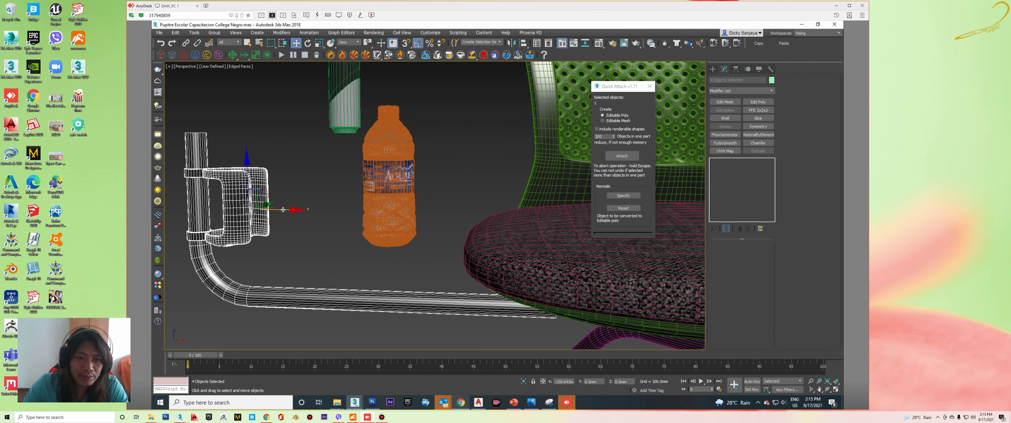
pyautogui.rightClick(662, 173)
pyautogui.click(626, 157)
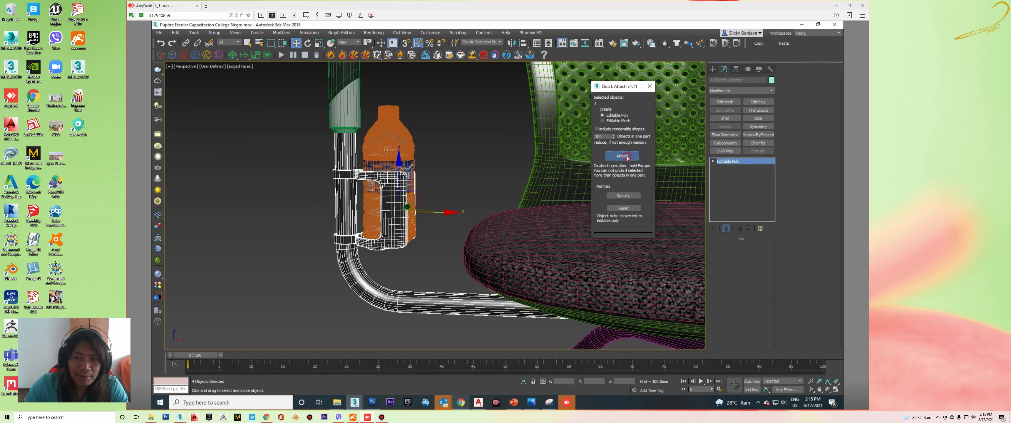
pyautogui.click(508, 234)
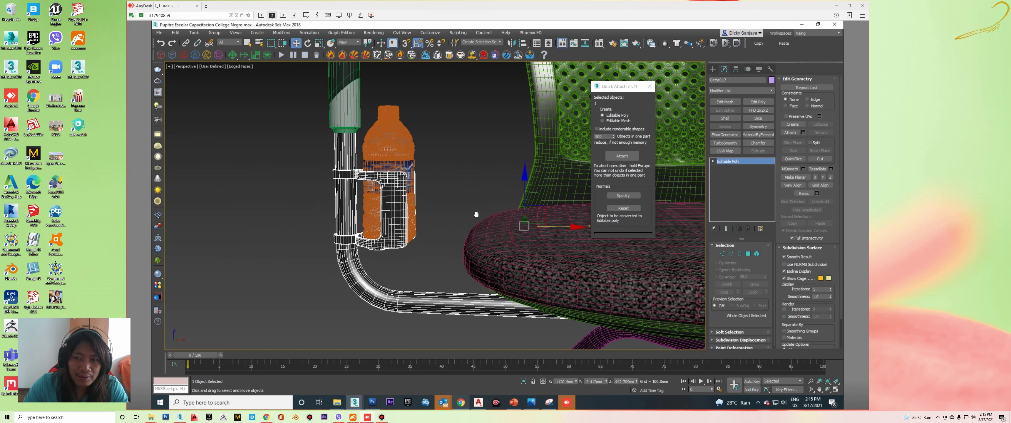
# - Attach the purple bracket to the leg base using Edit Geometry > Attach
pyautogui.scroll(-3, 425, 182)
pyautogui.scroll(-2, 425, 182)
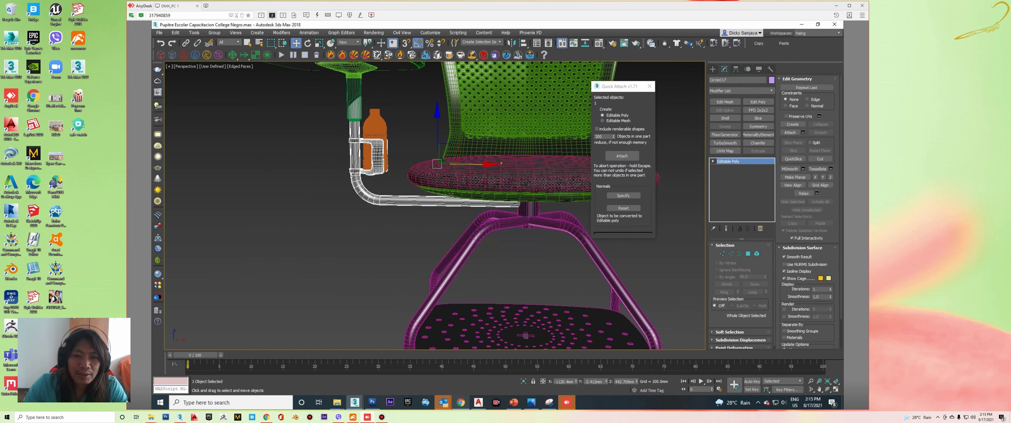
pyautogui.moveTo(461, 201); pyautogui.dragTo(459, 193, button='middle')
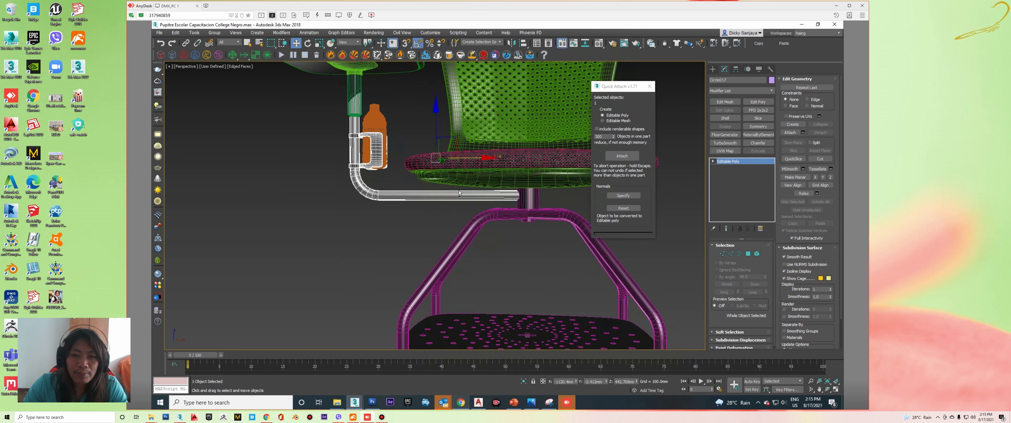
pyautogui.click(522, 209)
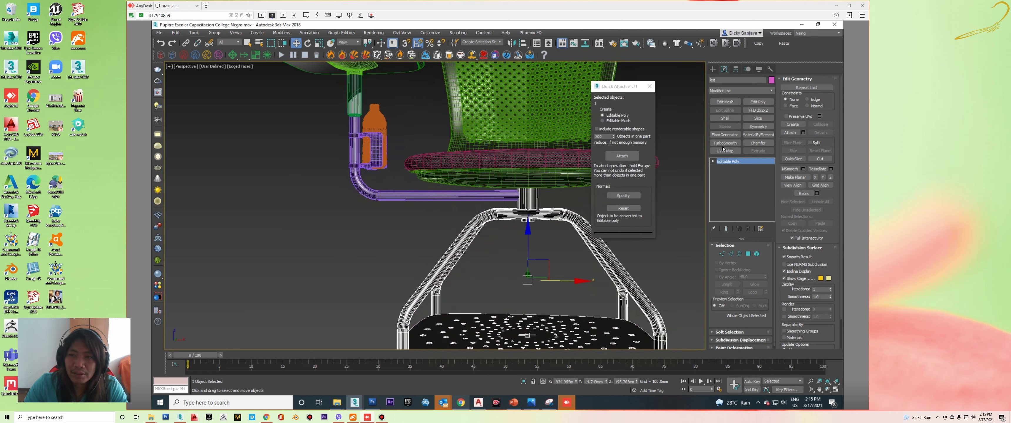
pyautogui.click(791, 133)
pyautogui.click(461, 194)
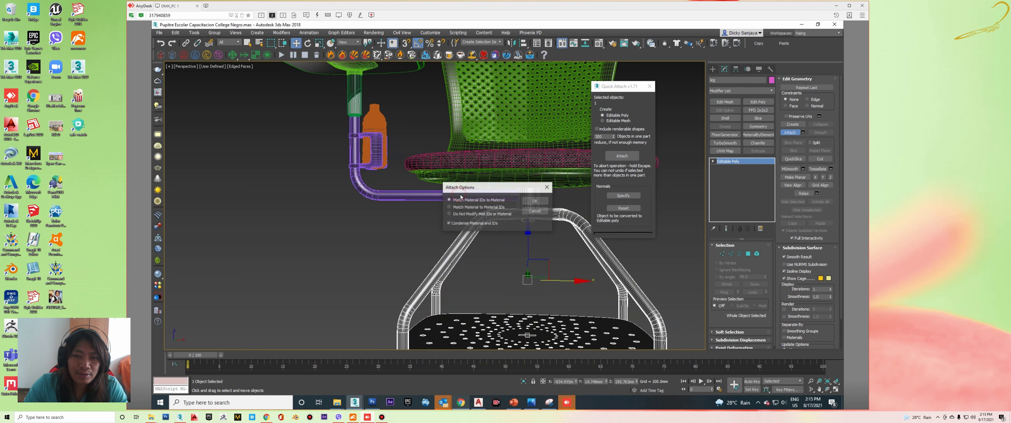
pyautogui.press('Return')
pyautogui.press('w')
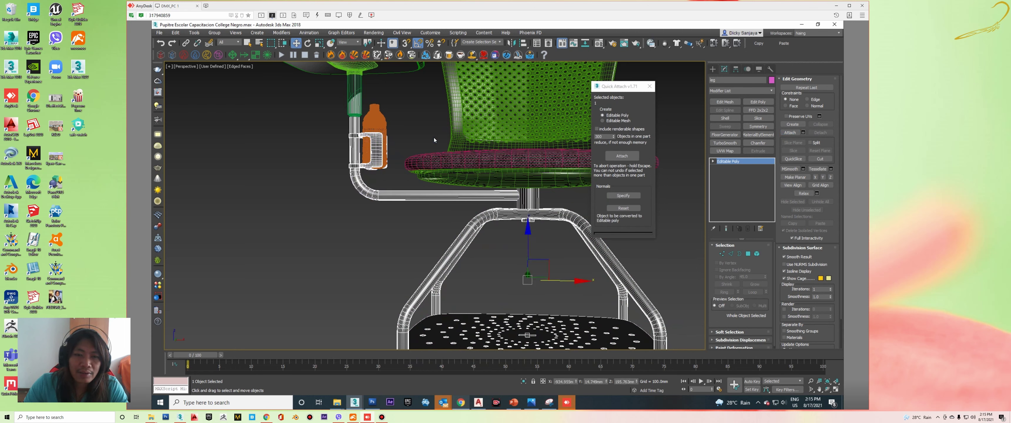
# - Orbit higher and shift the leg base sideways along X
pyautogui.scroll(-1, 521, 282)
pyautogui.scroll(2, 521, 281)
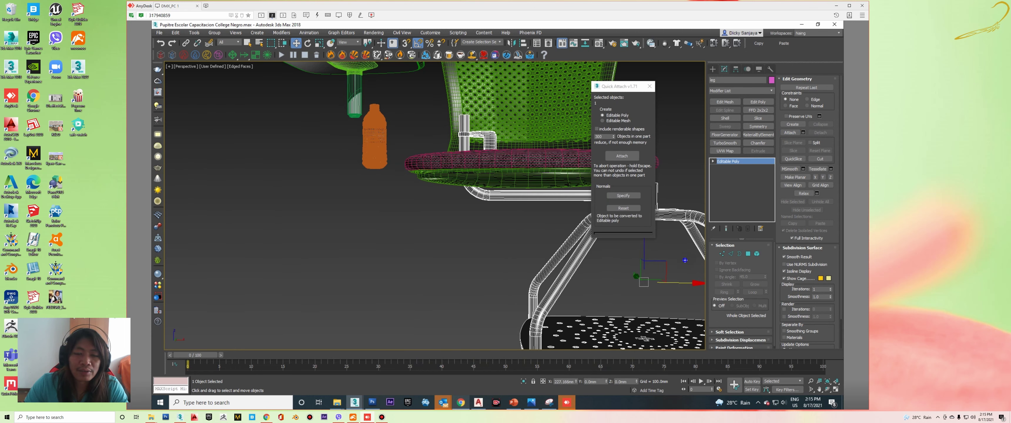
pyautogui.scroll(-2, 471, 235)
pyautogui.scroll(-3, 442, 194)
pyautogui.keyDown('alt'); pyautogui.moveTo(441, 194); pyautogui.dragTo(507, 211, button='middle'); pyautogui.keyUp('alt')
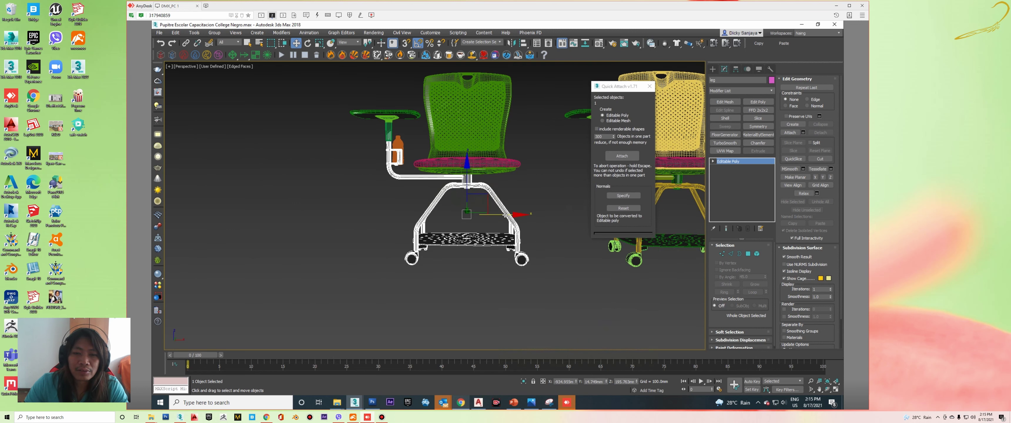
pyautogui.moveTo(506, 215)
pyautogui.mouseDown()
pyautogui.moveTo(286, 215)
pyautogui.moveTo(548, 215)
pyautogui.mouseUp()
# - Move the water bottle into the cup holder
pyautogui.scroll(3, 399, 137)
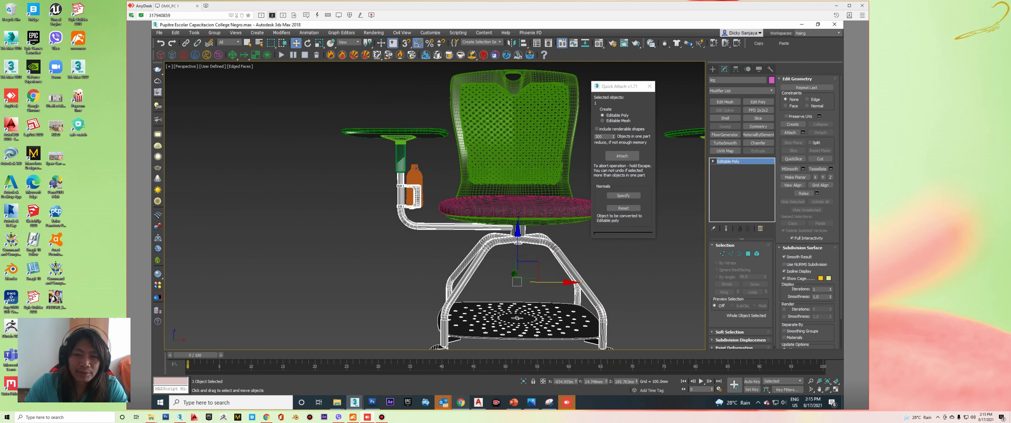
pyautogui.scroll(2, 399, 137)
pyautogui.click(415, 181)
pyautogui.moveTo(414, 180)
pyautogui.mouseDown()
pyautogui.moveTo(514, 201)
pyautogui.moveTo(428, 194)
pyautogui.mouseUp()
pyautogui.moveTo(389, 137); pyautogui.dragTo(397, 167, button='middle')
# - Select the tablet desk group and ungroup it
pyautogui.click(401, 169)
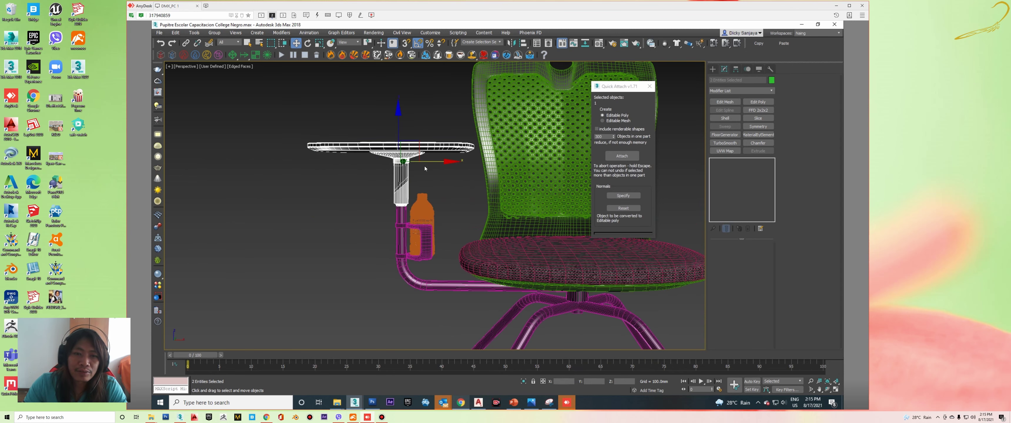
pyautogui.moveTo(361, 176); pyautogui.dragTo(448, 187)
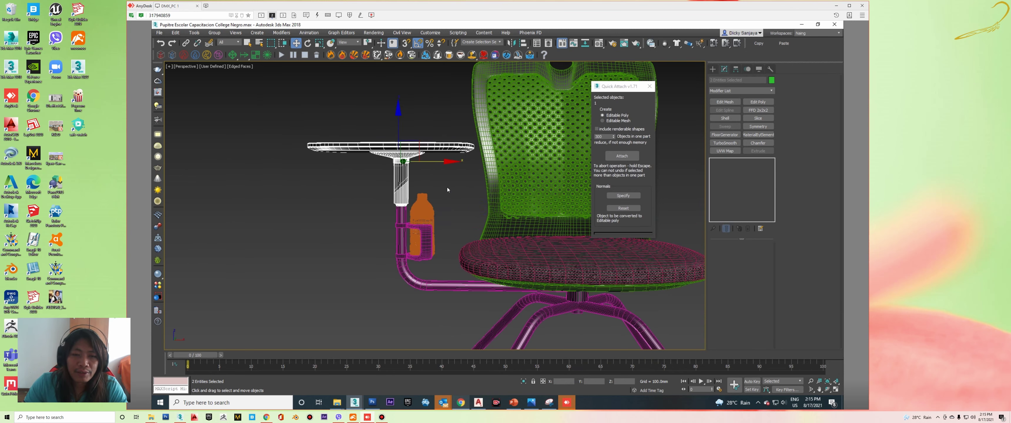
pyautogui.moveTo(447, 187); pyautogui.dragTo(437, 172, button='middle')
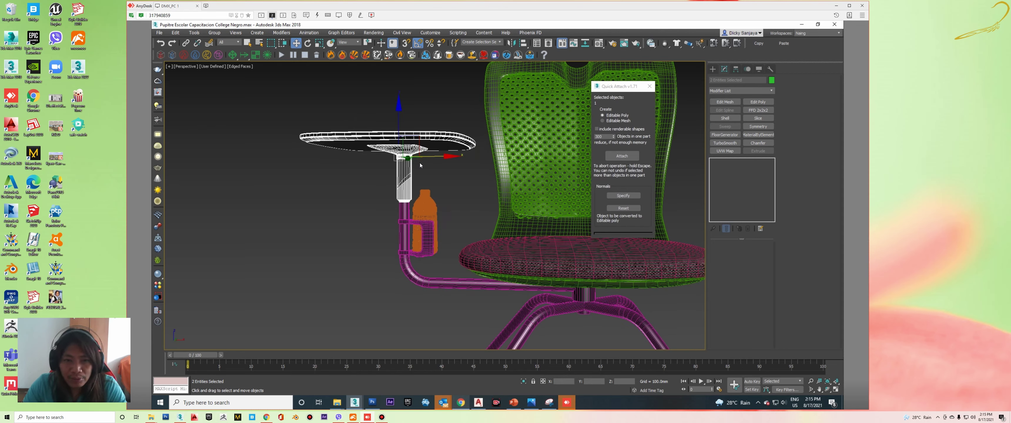
pyautogui.scroll(2, 419, 169)
pyautogui.scroll(2, 420, 173)
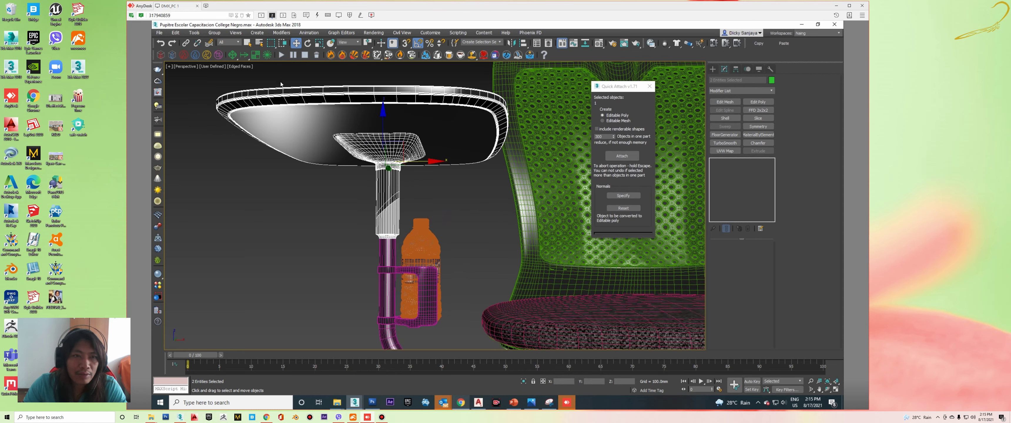
pyautogui.click(436, 134)
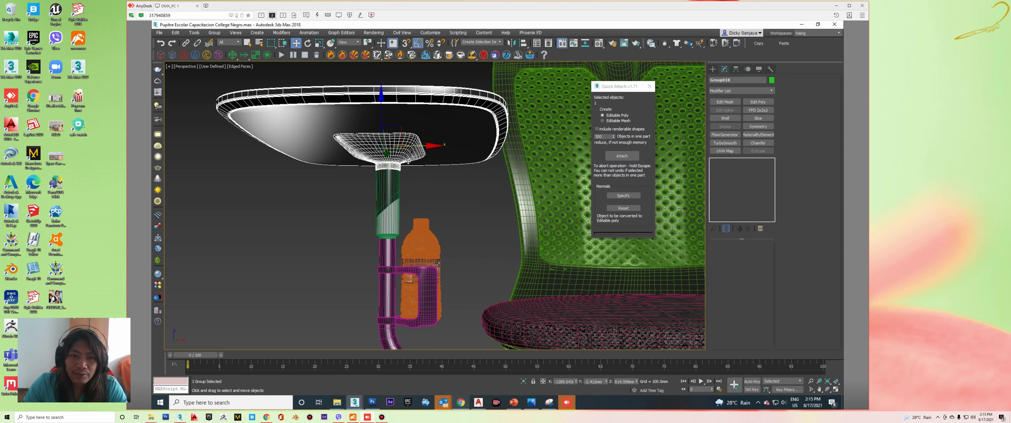
pyautogui.click(393, 184)
pyautogui.click(419, 155)
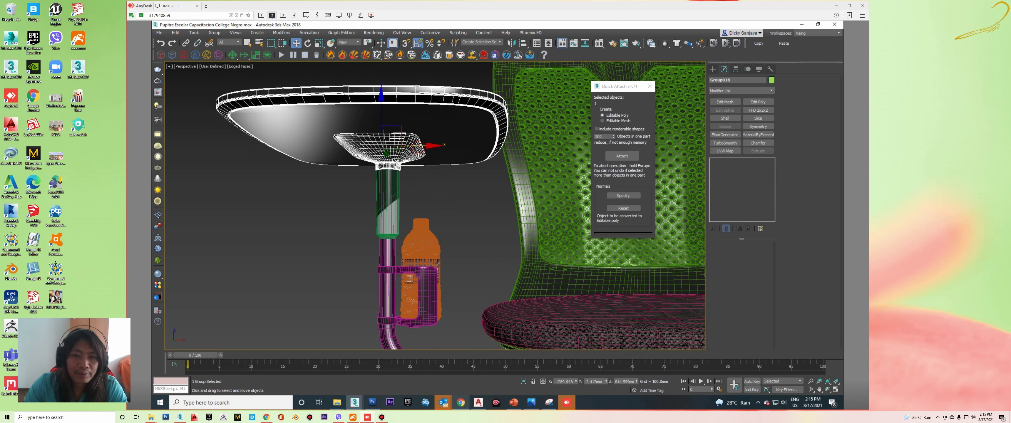
pyautogui.click(212, 32)
pyautogui.click(222, 50)
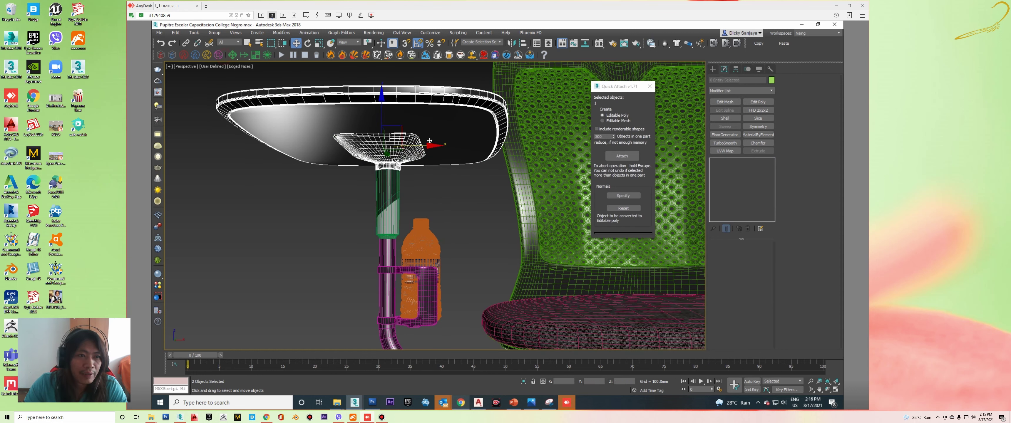
# - Quick Attach the tabletop, bowl support and pole into one object
pyautogui.click(445, 134)
pyautogui.click(381, 160)
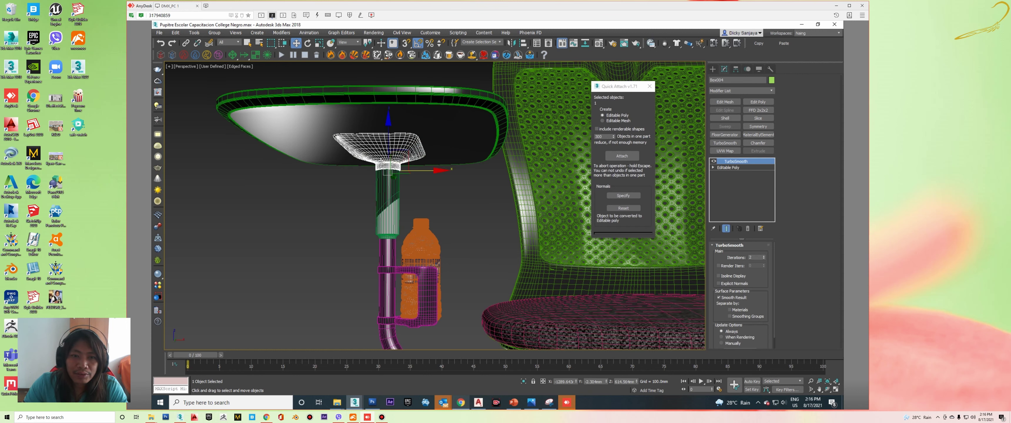
pyautogui.click(377, 193)
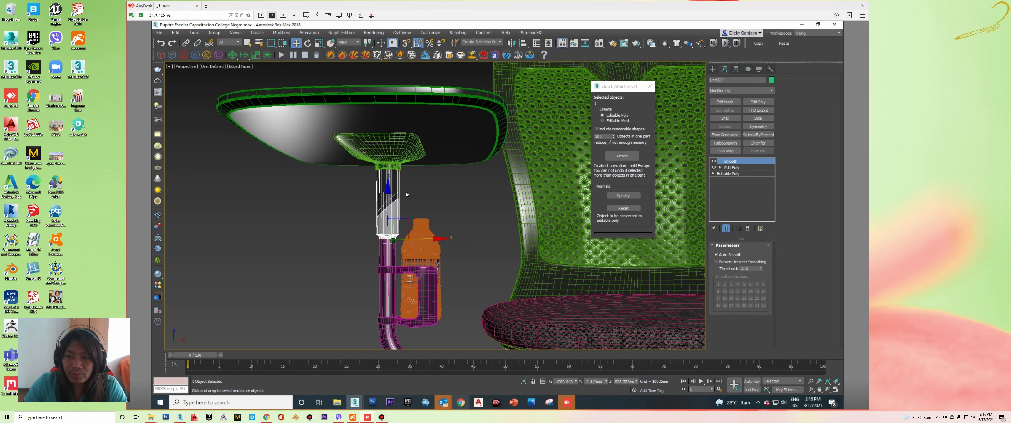
pyautogui.moveTo(406, 194)
pyautogui.mouseDown(button='middle')
pyautogui.moveTo(399, 172)
pyautogui.moveTo(405, 179)
pyautogui.mouseUp(button='middle')
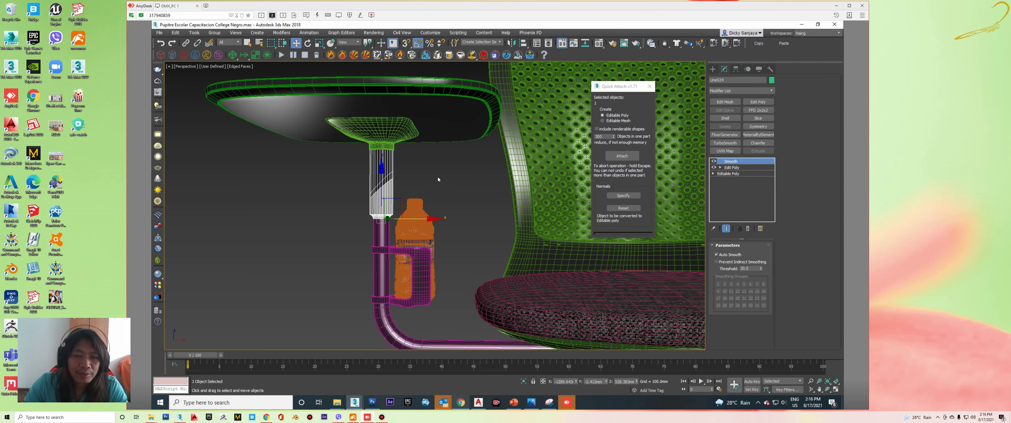
pyautogui.scroll(-3, 432, 176)
pyautogui.keyDown('ctrl'); pyautogui.click(390, 141); pyautogui.keyUp('ctrl')
pyautogui.moveTo(389, 141); pyautogui.dragTo(395, 150, button='middle')
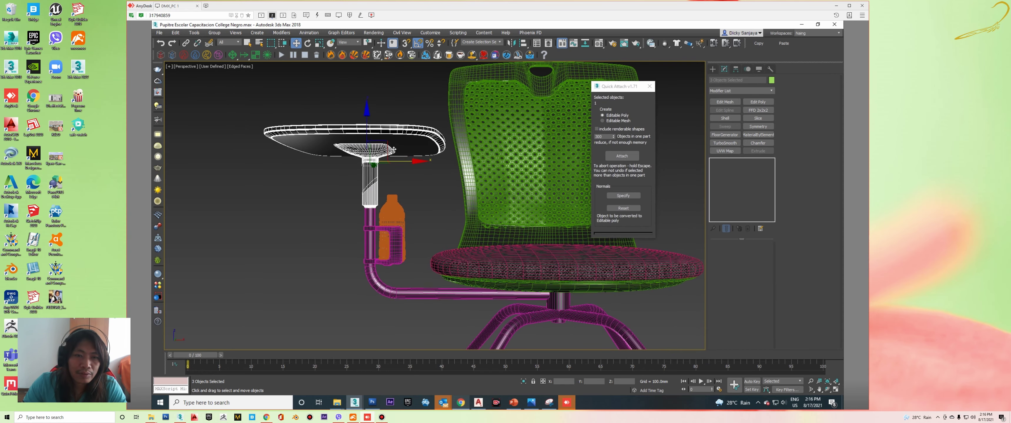
pyautogui.click(623, 156)
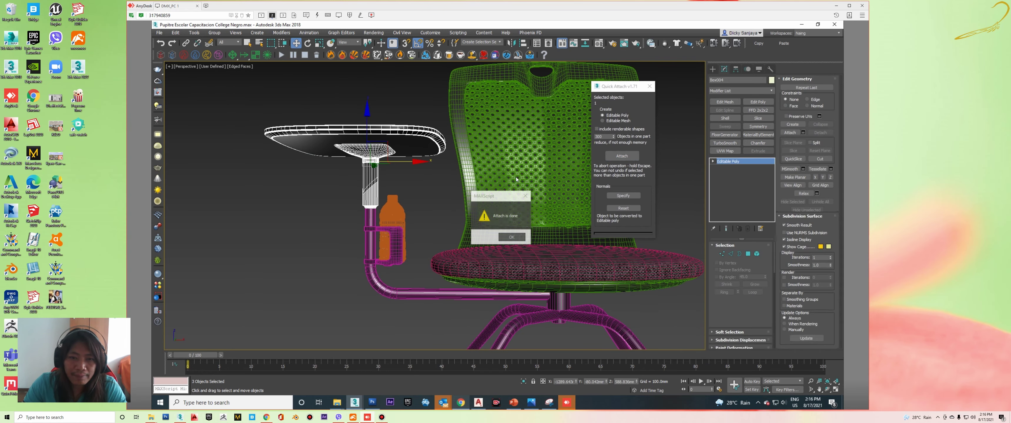
pyautogui.click(510, 237)
pyautogui.moveTo(356, 179)
pyautogui.mouseDown(button='middle')
pyautogui.moveTo(427, 187)
pyautogui.moveTo(401, 175)
pyautogui.moveTo(424, 172)
pyautogui.mouseUp(button='middle')
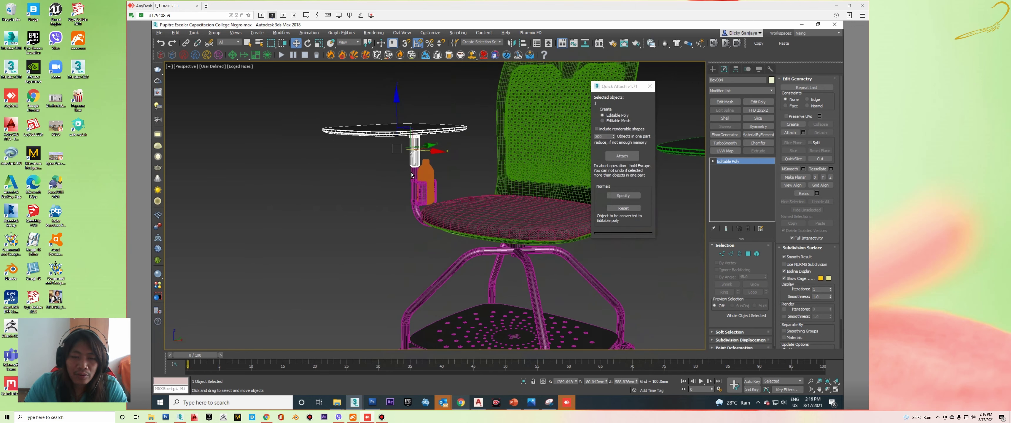
pyautogui.scroll(3, 424, 171)
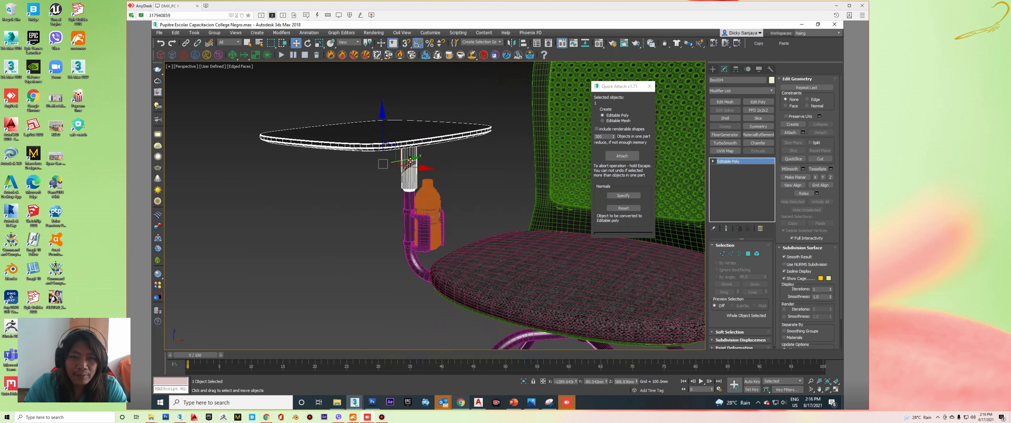
pyautogui.moveTo(424, 172)
pyautogui.keyDown('alt'); pyautogui.mouseDown(button='middle')
pyautogui.moveTo(488, 160)
pyautogui.moveTo(420, 194)
pyautogui.mouseUp(button='middle'); pyautogui.keyUp('alt')
pyautogui.scroll(-5, 487, 160)
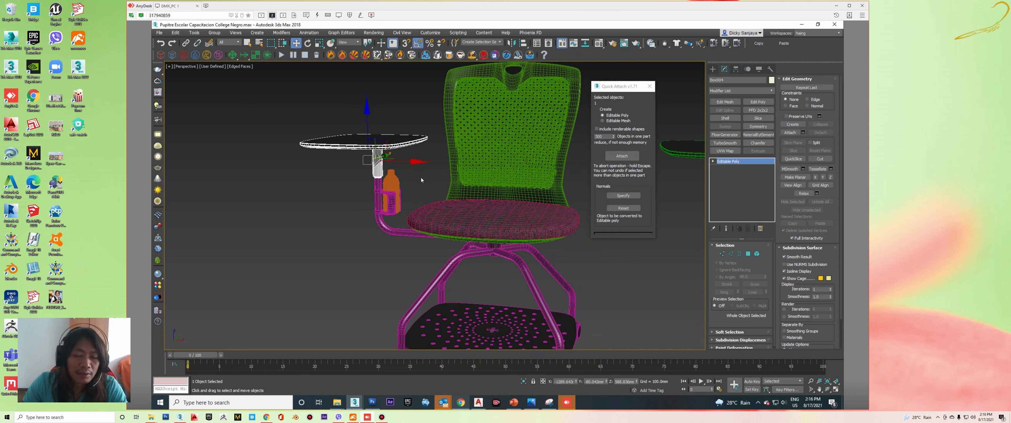
pyautogui.moveTo(422, 179); pyautogui.dragTo(416, 175, button='middle')
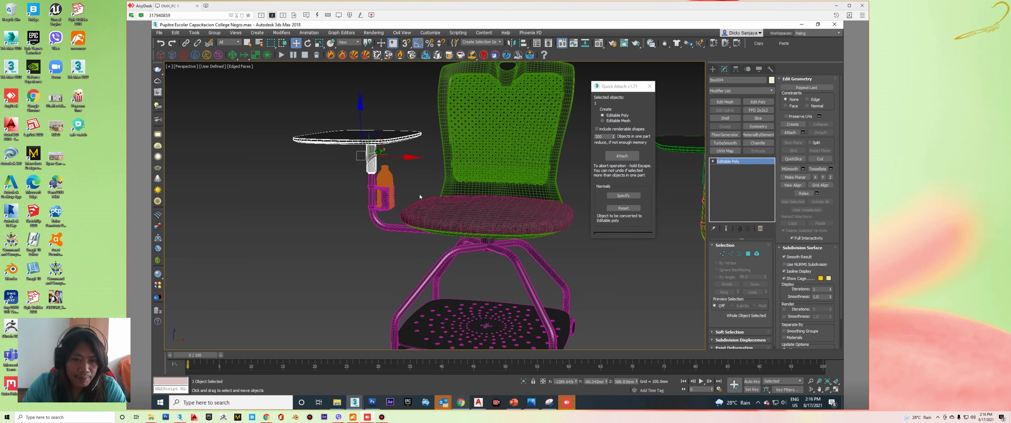
pyautogui.moveTo(423, 187); pyautogui.dragTo(347, 196, button='middle')
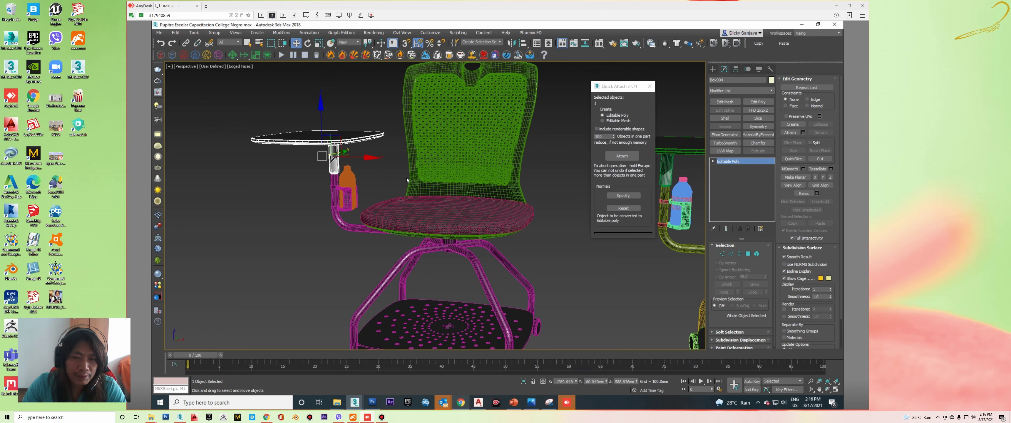
pyautogui.keyDown('alt'); pyautogui.moveTo(408, 180); pyautogui.dragTo(417, 172, button='middle'); pyautogui.keyUp('alt')
pyautogui.click(465, 163)
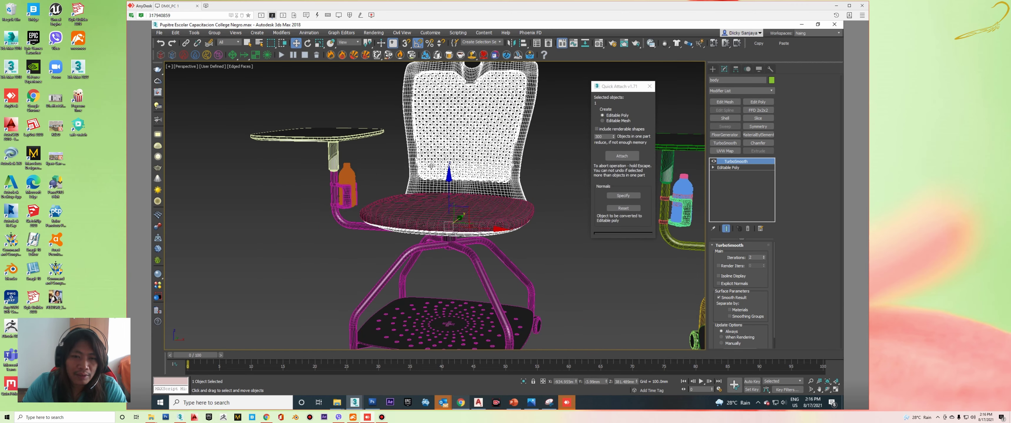
pyautogui.scroll(-3, 432, 166)
pyautogui.doubleClick(447, 186)
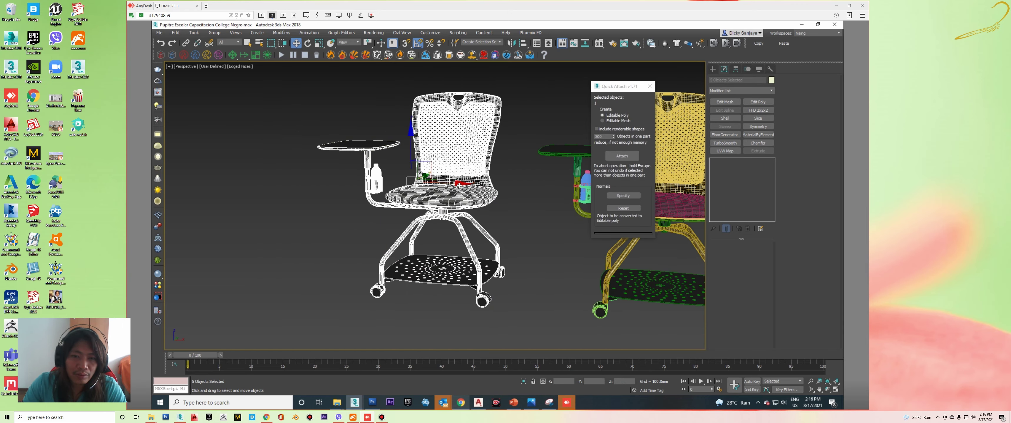
pyautogui.scroll(2, 432, 192)
pyautogui.scroll(2, 388, 207)
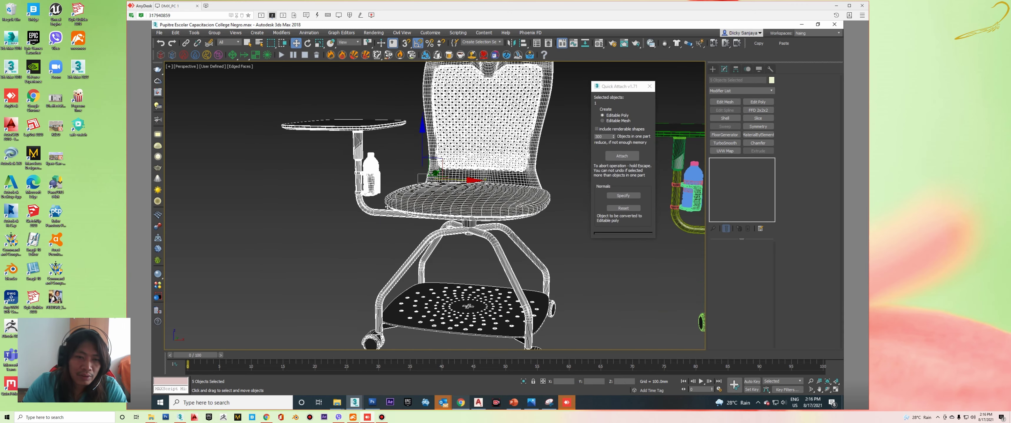
pyautogui.click(395, 168)
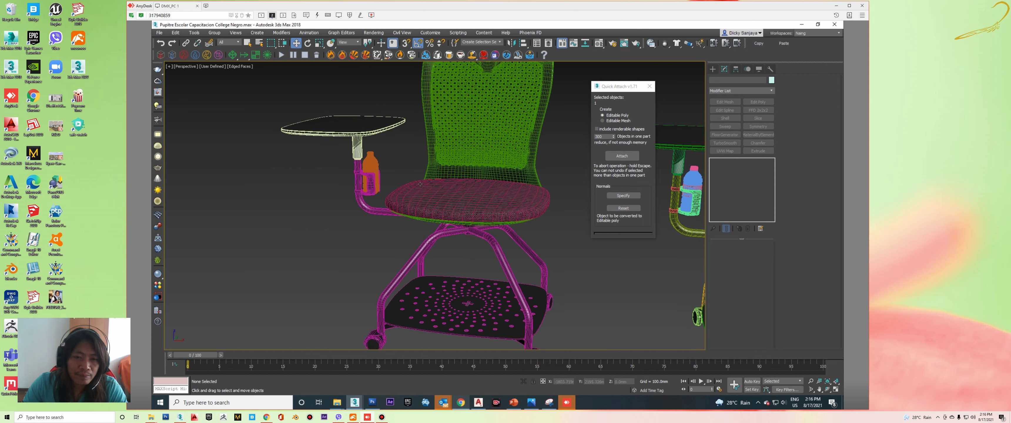
pyautogui.click(457, 200)
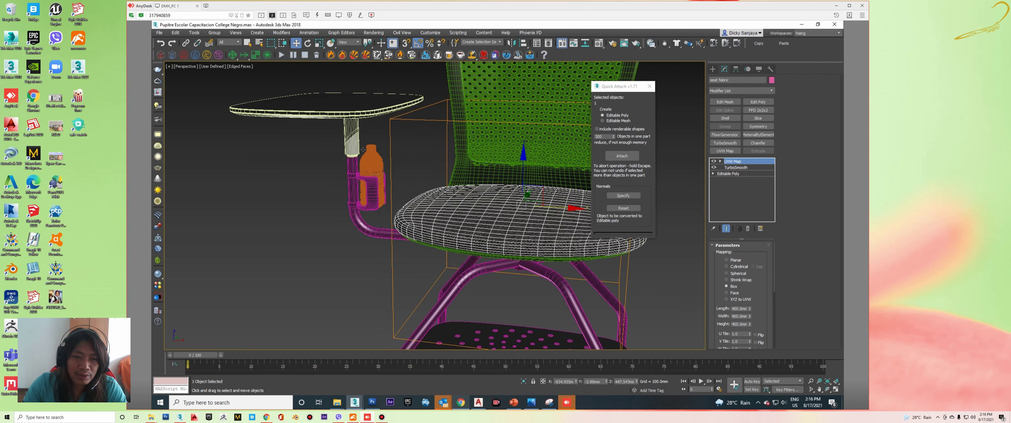
pyautogui.click(358, 153)
pyautogui.scroll(2, 366, 132)
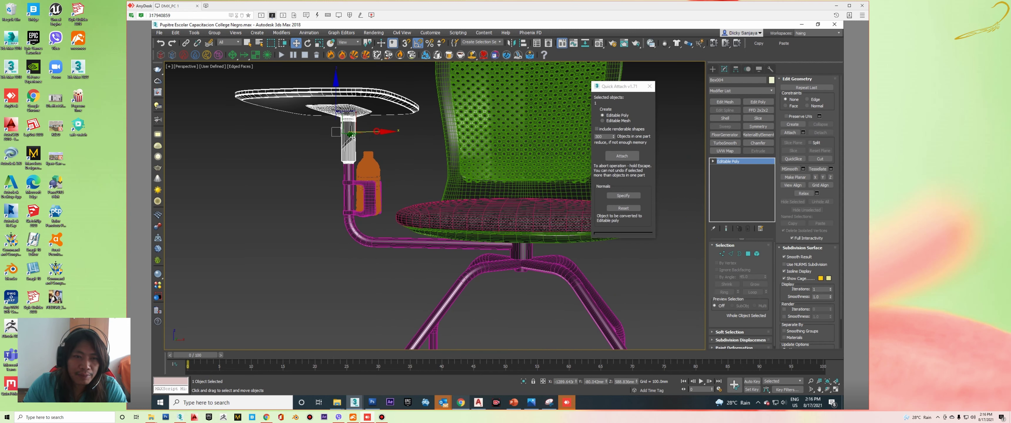
pyautogui.scroll(-1, 357, 142)
pyautogui.scroll(-1, 369, 157)
pyautogui.scroll(-1, 381, 172)
pyautogui.scroll(-1, 392, 185)
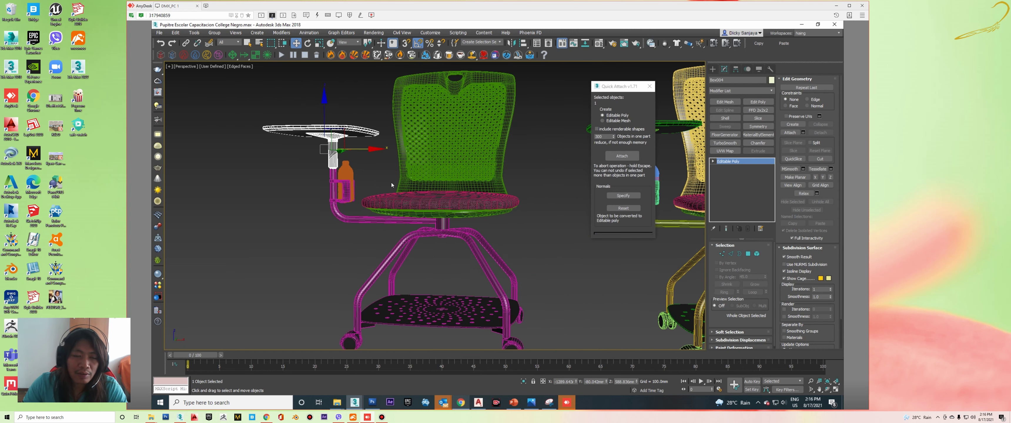
pyautogui.scroll(-1, 391, 183)
pyautogui.moveTo(475, 193); pyautogui.dragTo(372, 178, button='middle')
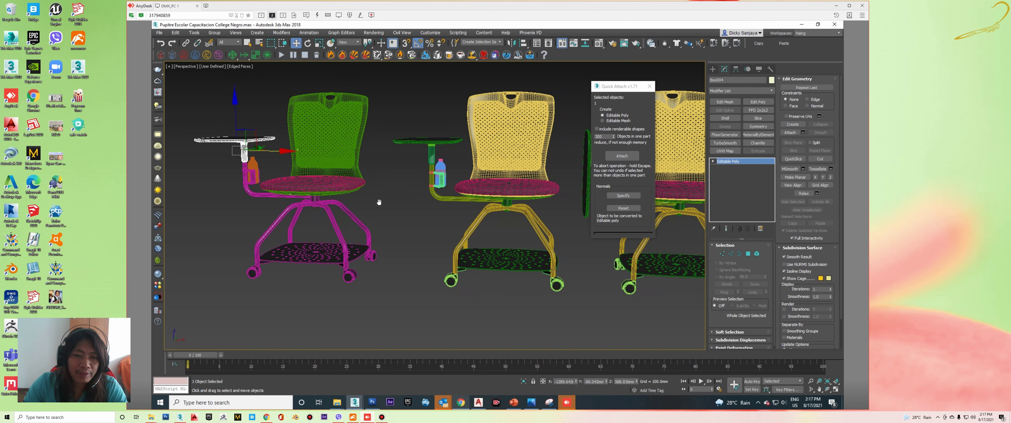
# - Copy the third chair's side tablet holder onto the left chair as an independent copy
pyautogui.moveTo(379, 203); pyautogui.dragTo(353, 191, button='middle')
pyautogui.scroll(-2, 353, 191)
pyautogui.click(489, 159)
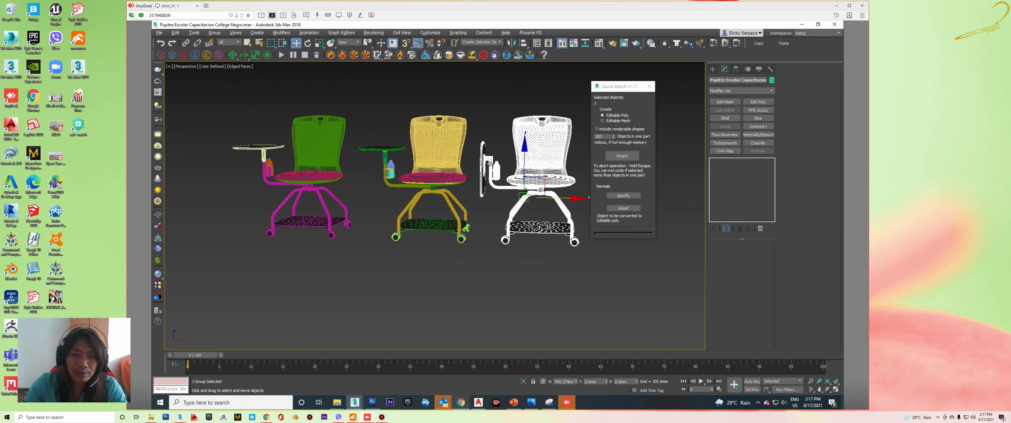
pyautogui.scroll(1, 497, 168)
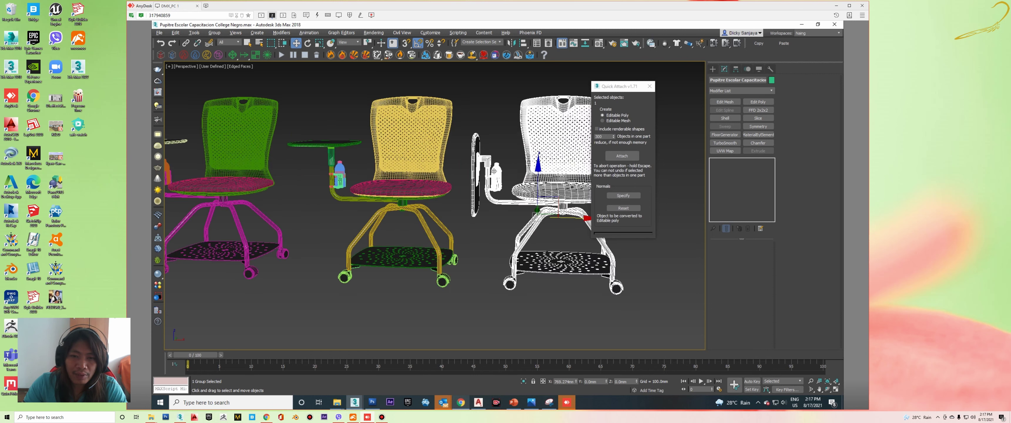
pyautogui.scroll(1, 497, 172)
pyautogui.scroll(1, 510, 174)
pyautogui.click(513, 163)
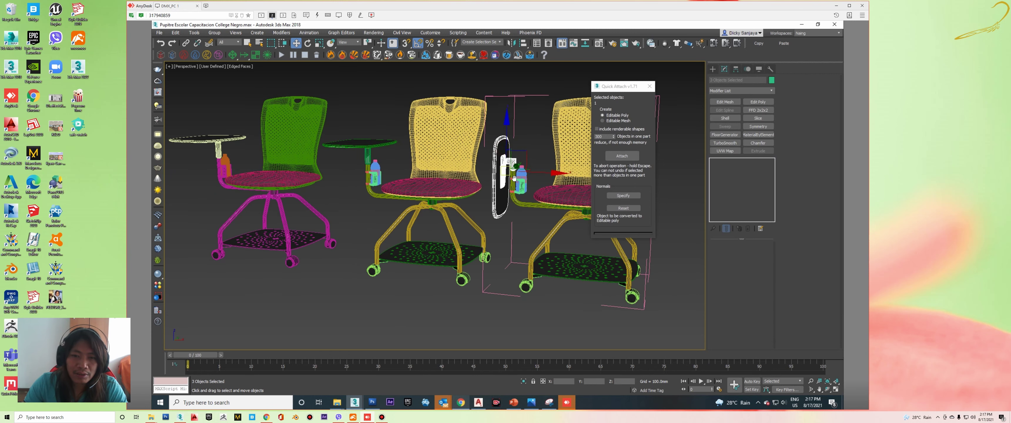
pyautogui.moveTo(513, 163)
pyautogui.mouseDown()
pyautogui.moveTo(436, 188)
pyautogui.moveTo(535, 189)
pyautogui.moveTo(227, 162)
pyautogui.mouseUp()
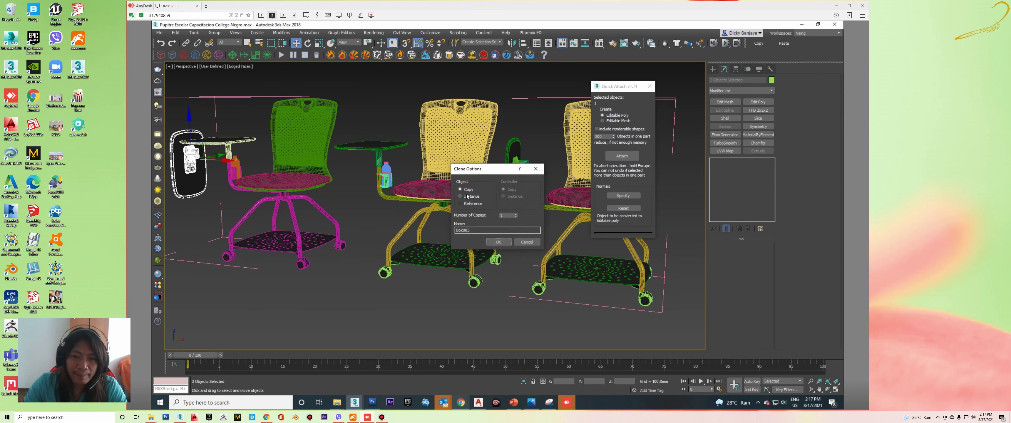
pyautogui.click(499, 242)
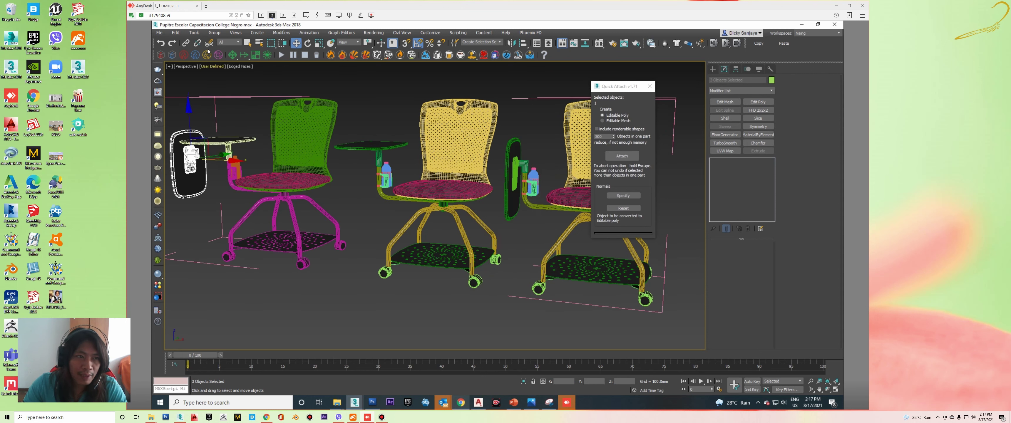
# - Detach the copied holder from its group, frame it, and switch to Default Shading
pyautogui.click(214, 32)
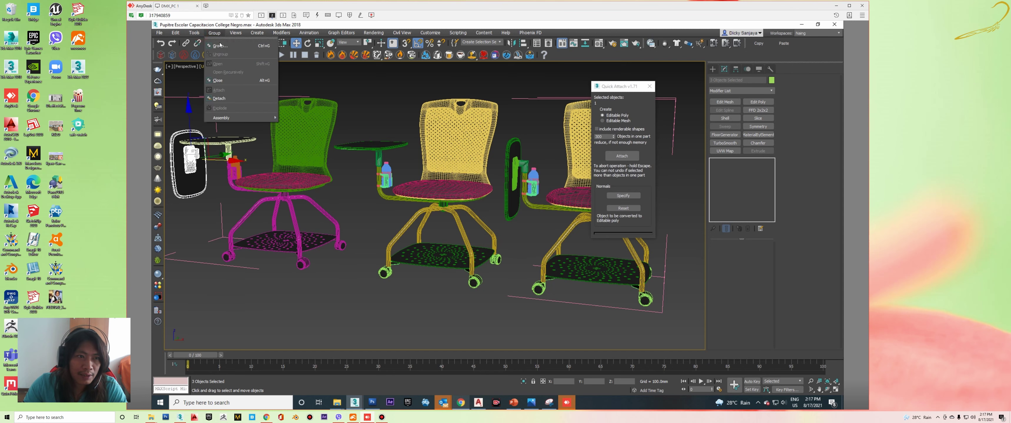
pyautogui.click(219, 98)
pyautogui.press('z')
pyautogui.scroll(1, 434, 170)
pyautogui.scroll(1, 428, 167)
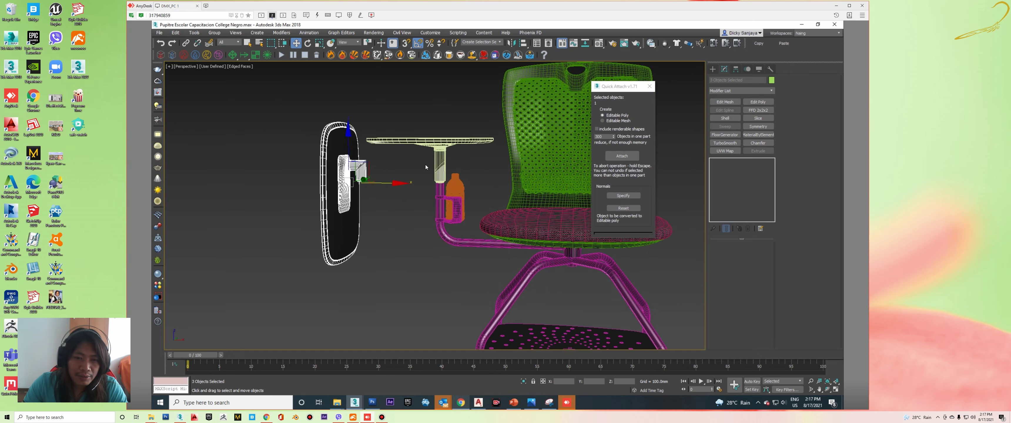
pyautogui.scroll(2, 425, 165)
pyautogui.scroll(1, 422, 164)
pyautogui.press('F4')
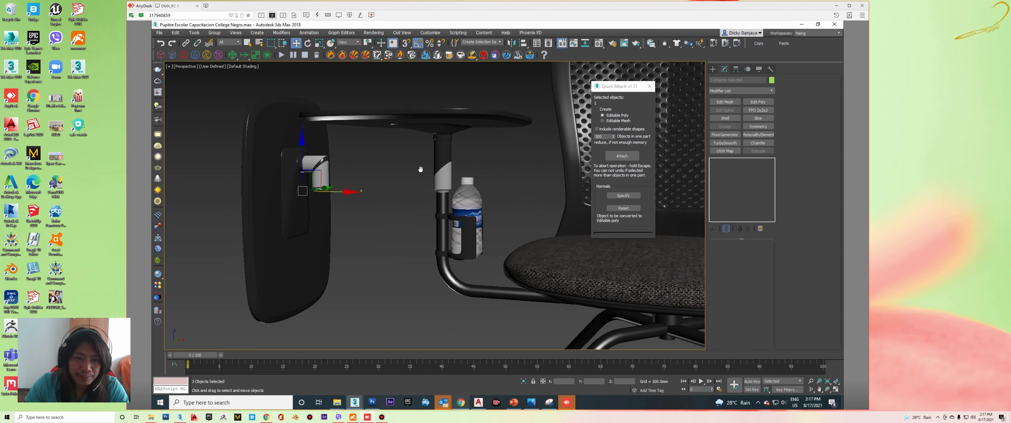
# - Select the tablet post, side holder pieces and bottle holder on the new chair
pyautogui.click(450, 170)
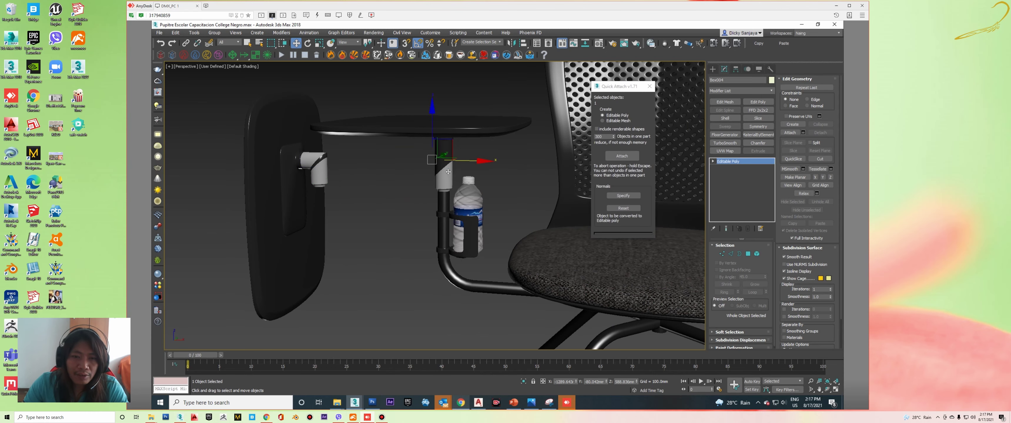
pyautogui.moveTo(481, 192)
pyautogui.keyDown('alt'); pyautogui.mouseDown(button='middle')
pyautogui.moveTo(476, 180)
pyautogui.moveTo(464, 186)
pyautogui.mouseUp(button='middle'); pyautogui.keyUp('alt')
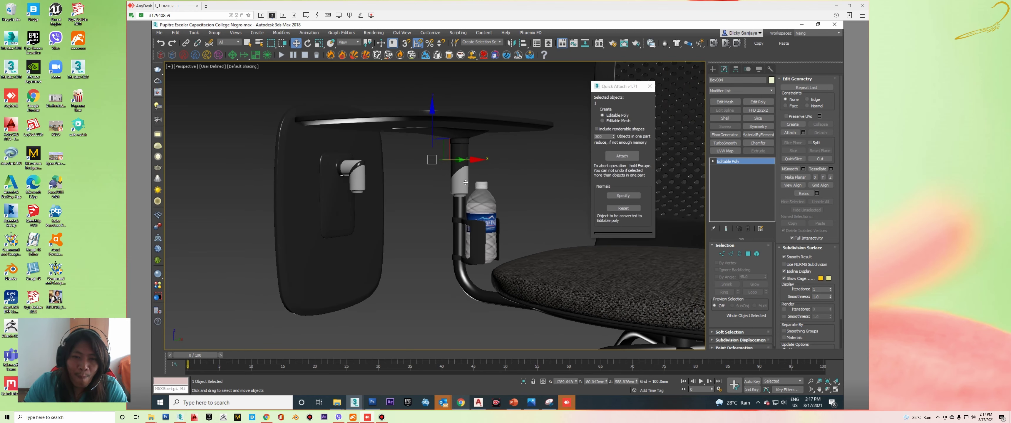
pyautogui.click(465, 182)
pyautogui.scroll(-5, 464, 182)
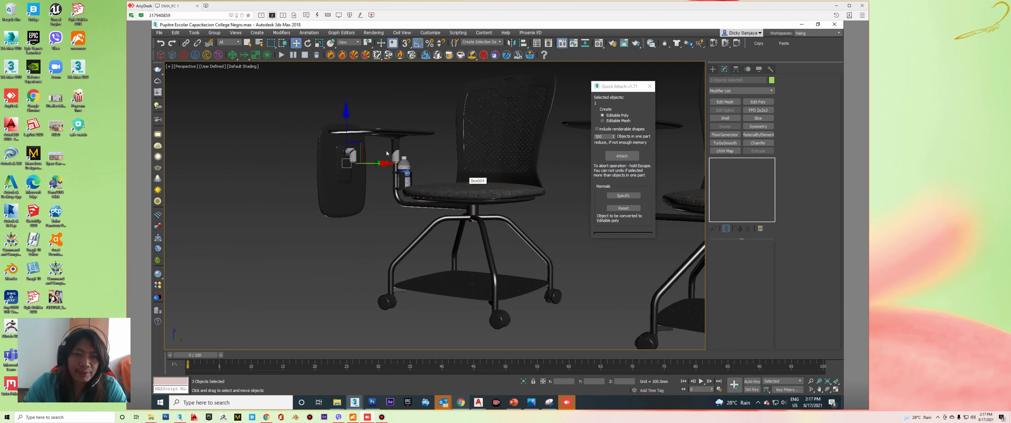
pyautogui.scroll(-3, 387, 150)
pyautogui.keyDown('alt'); pyautogui.click(397, 156); pyautogui.keyUp('alt')
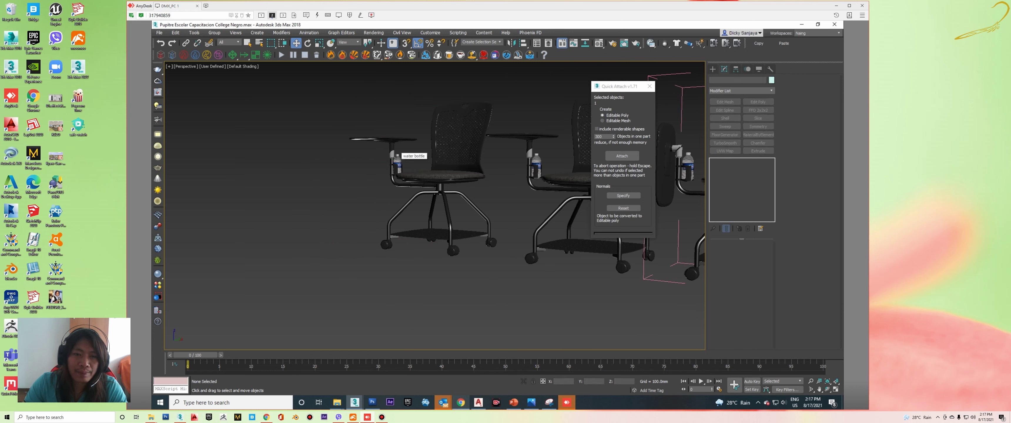
pyautogui.click(393, 154)
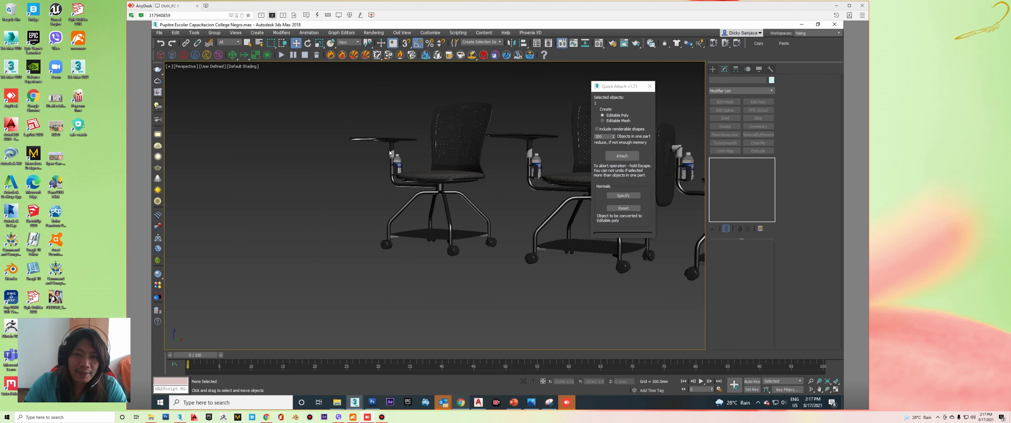
pyautogui.scroll(5, 393, 154)
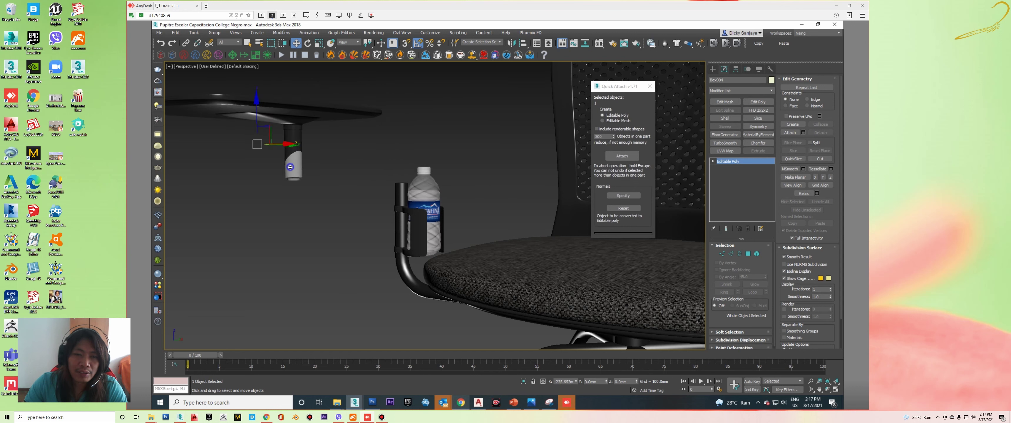
# - Select the tablet mount's clamp piece, cancelling a trial move so it stays on the post
pyautogui.hotkey('ctrl', 'a')
pyautogui.click(399, 149)
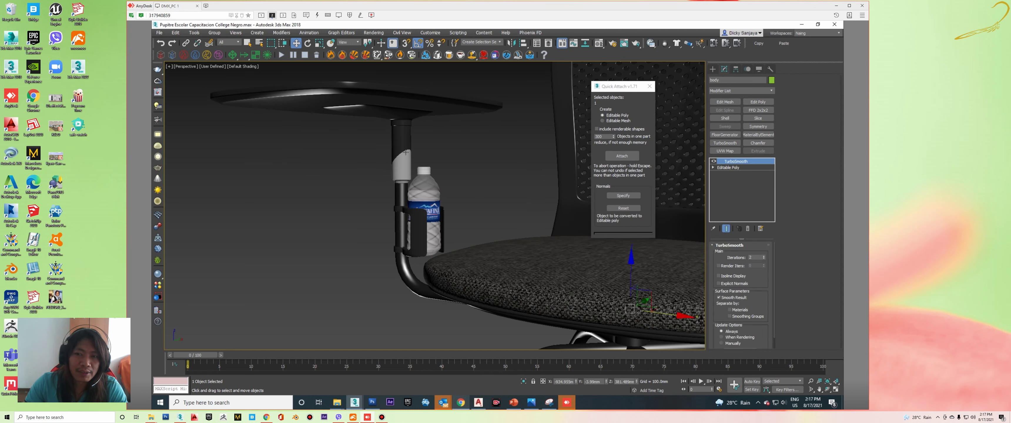
pyautogui.click(409, 154)
pyautogui.keyDown('ctrl'); pyautogui.click(409, 155); pyautogui.keyUp('ctrl')
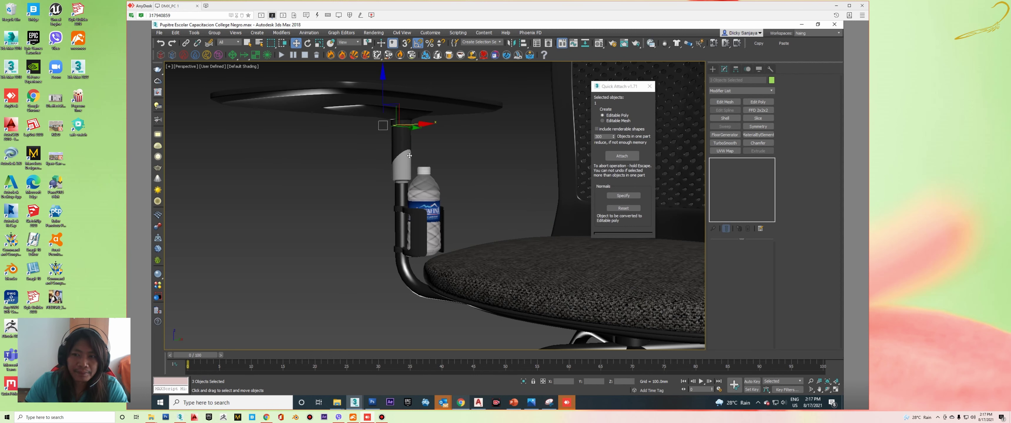
pyautogui.click(410, 157)
pyautogui.moveTo(411, 157); pyautogui.dragTo(489, 192)
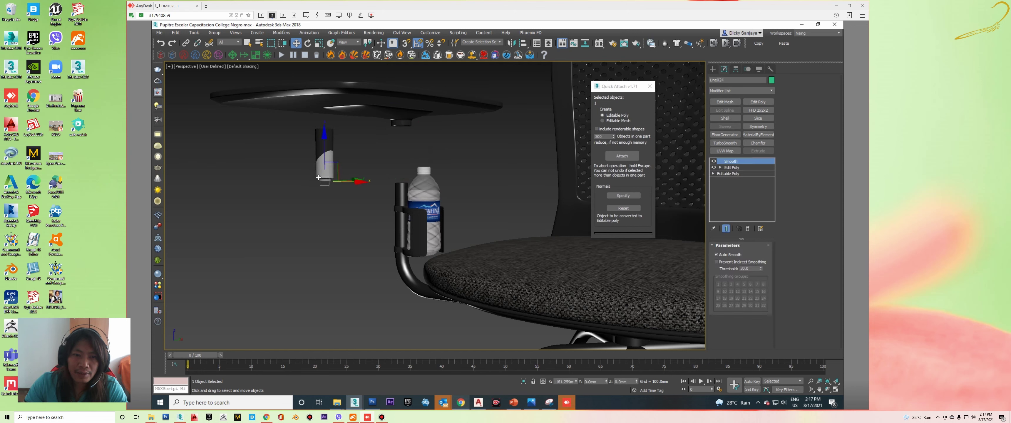
pyautogui.rightClick(489, 192)
pyautogui.scroll(-2, 426, 162)
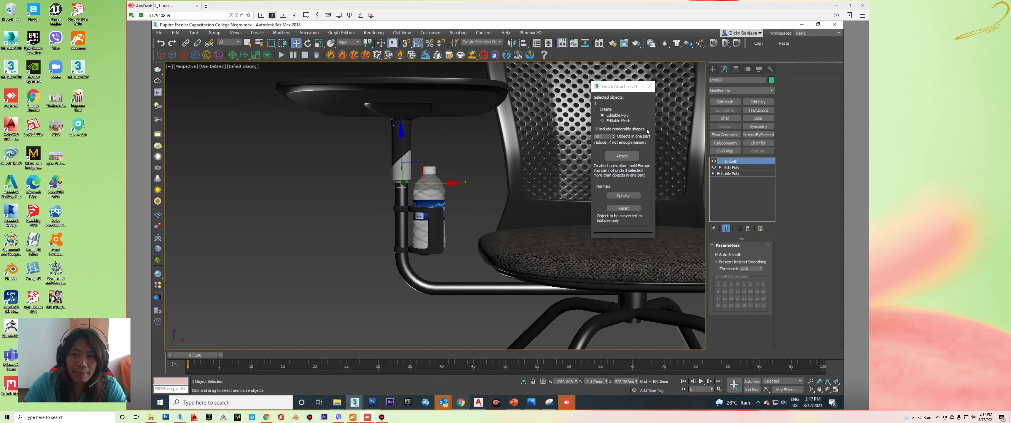
pyautogui.moveTo(618, 92); pyautogui.dragTo(625, 81)
pyautogui.scroll(3, 479, 151)
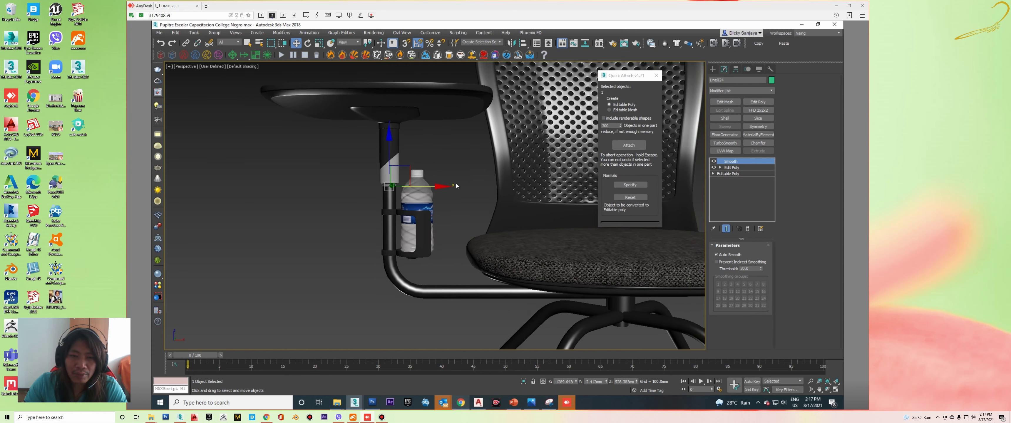
pyautogui.scroll(1, 449, 185)
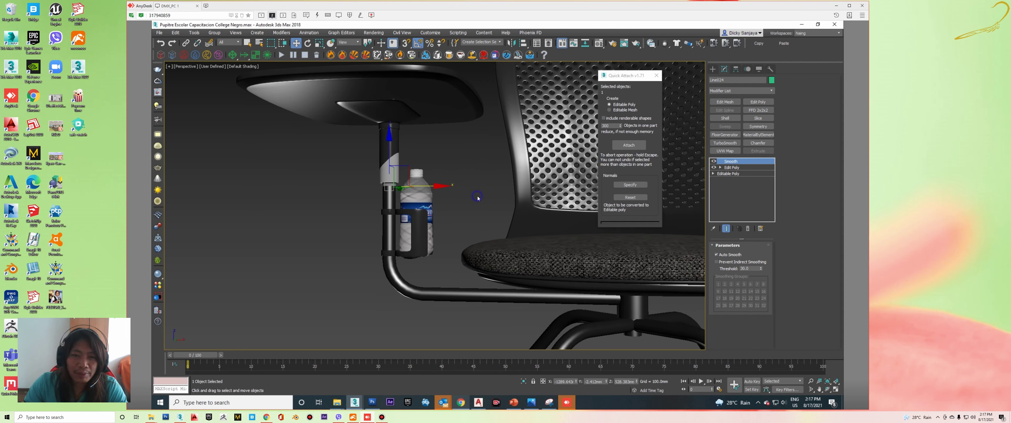
pyautogui.scroll(1, 451, 184)
pyautogui.scroll(1, 459, 180)
pyautogui.moveTo(442, 169); pyautogui.dragTo(436, 190, button='middle')
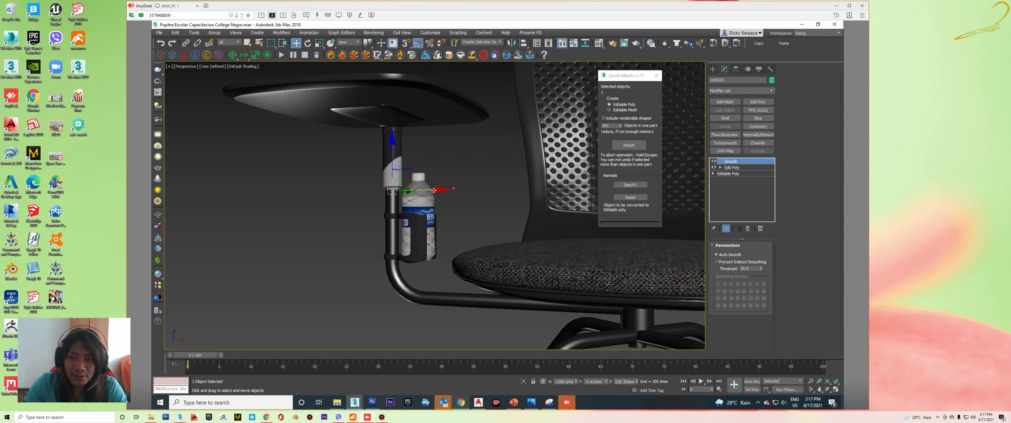
# - Convert the pole to an editable poly and attach the bottle holder pieces to it
pyautogui.rightClick(441, 137)
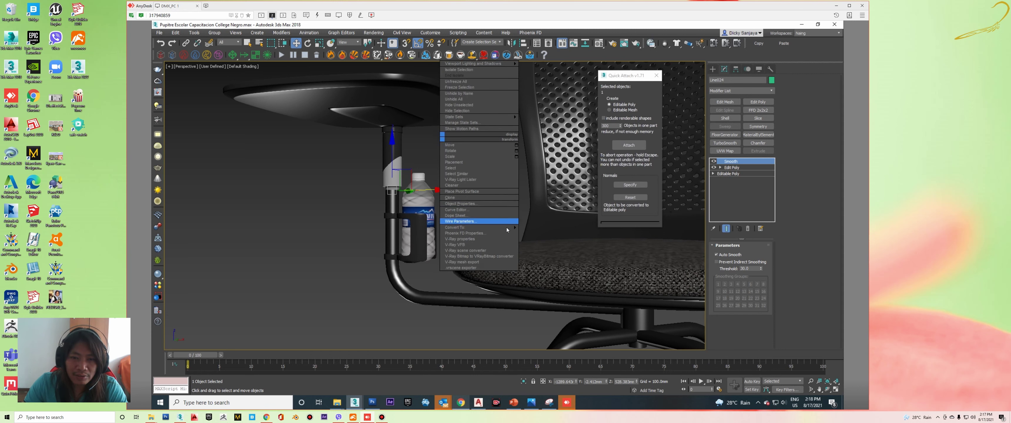
pyautogui.click(546, 233)
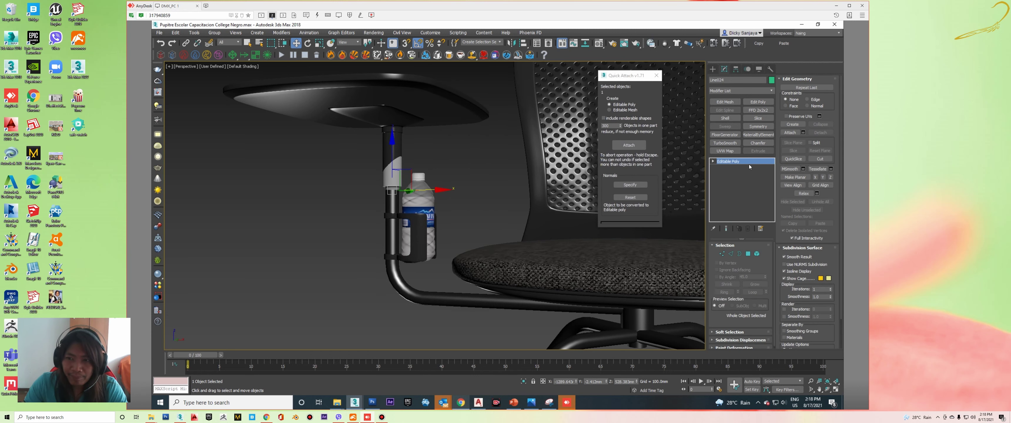
pyautogui.click(791, 134)
pyautogui.click(389, 128)
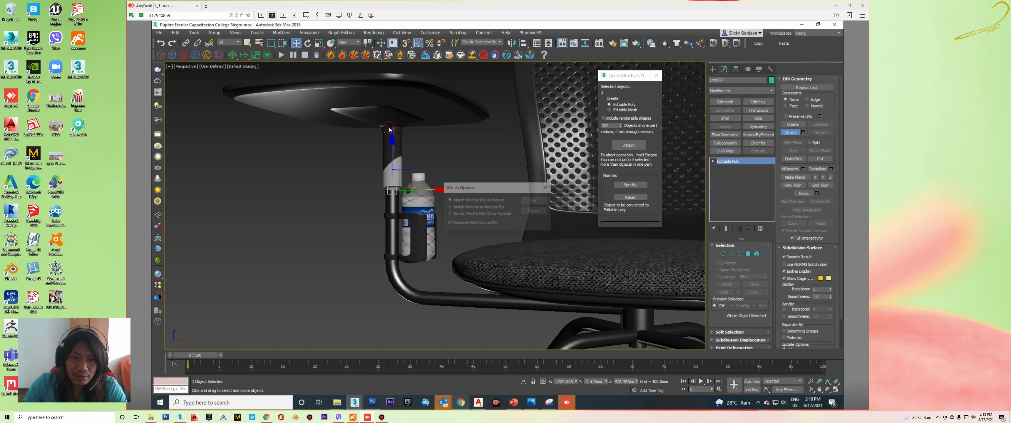
pyautogui.click(536, 202)
pyautogui.click(429, 95)
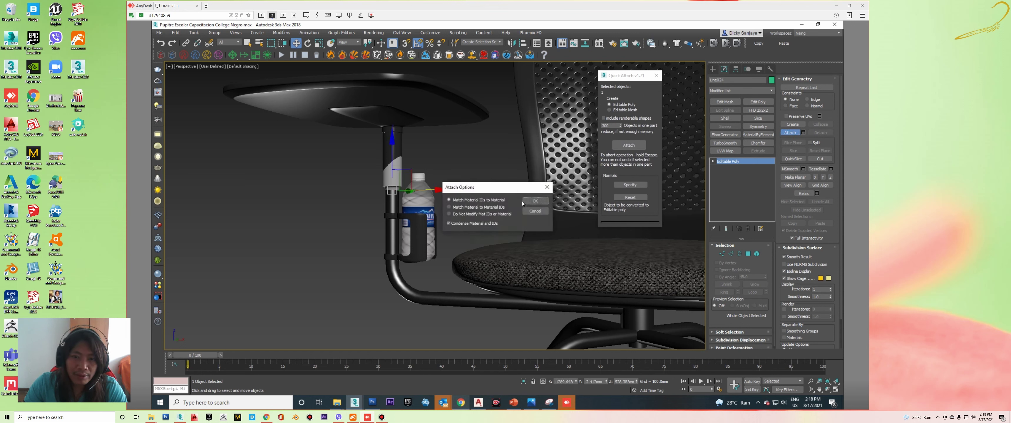
pyautogui.click(536, 201)
pyautogui.moveTo(428, 191)
pyautogui.keyDown('alt'); pyautogui.mouseDown(button='middle')
pyautogui.moveTo(416, 200)
pyautogui.moveTo(451, 175)
pyautogui.moveTo(398, 176)
pyautogui.mouseUp(button='middle'); pyautogui.keyUp('alt')
pyautogui.scroll(3, 412, 209)
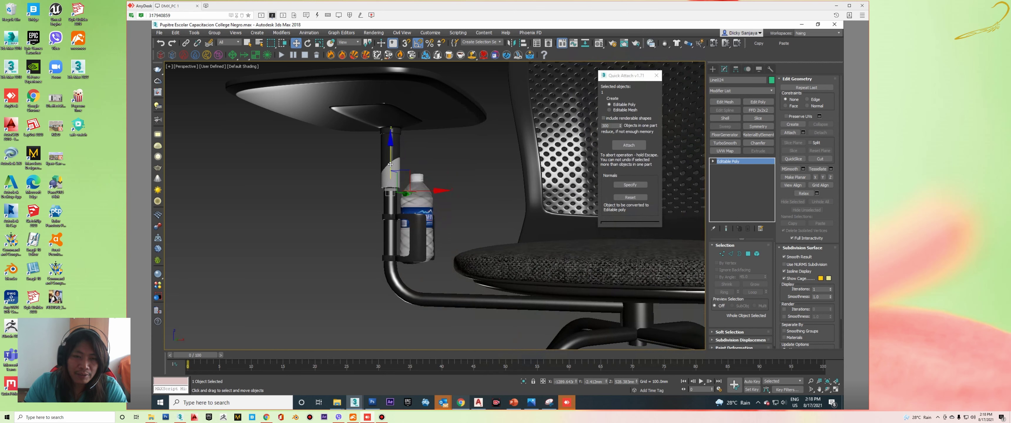
# - Copy the three side tablet holder parts over to the left chair as independent copies
pyautogui.scroll(-3, 391, 164)
pyautogui.scroll(-2, 379, 163)
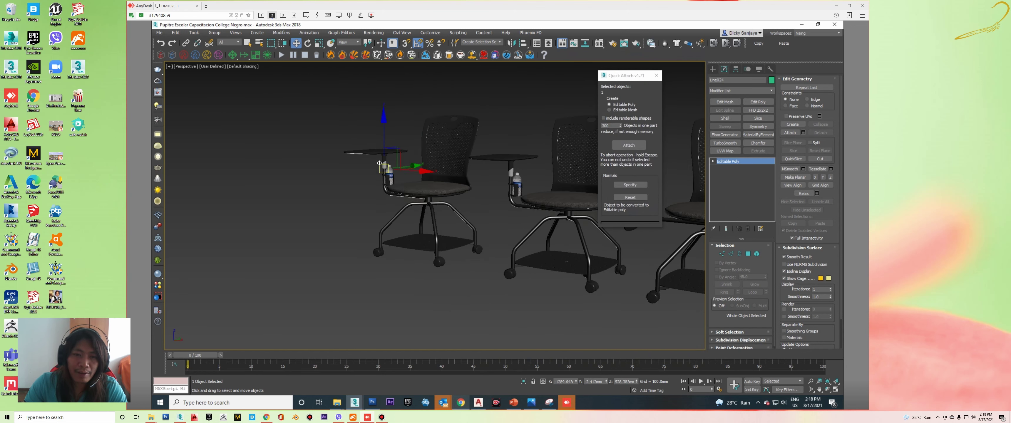
pyautogui.keyDown('alt'); pyautogui.moveTo(379, 163); pyautogui.dragTo(451, 177, button='middle'); pyautogui.keyUp('alt')
pyautogui.scroll(2, 508, 183)
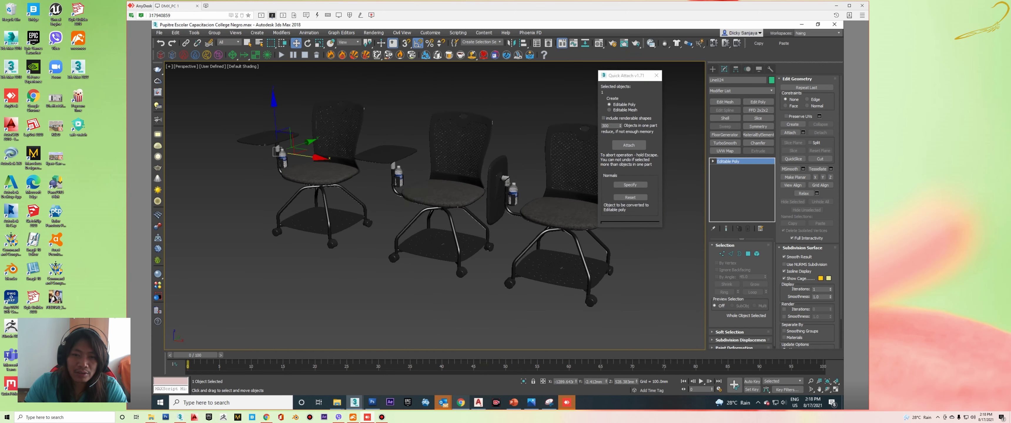
pyautogui.click(508, 181)
pyautogui.scroll(2, 508, 182)
pyautogui.click(503, 179)
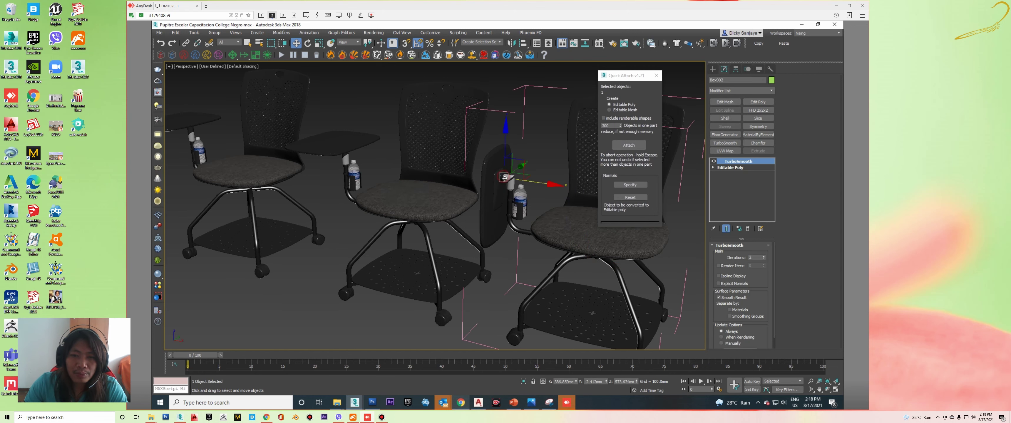
pyautogui.keyDown('ctrl'); pyautogui.click(507, 182); pyautogui.keyUp('ctrl')
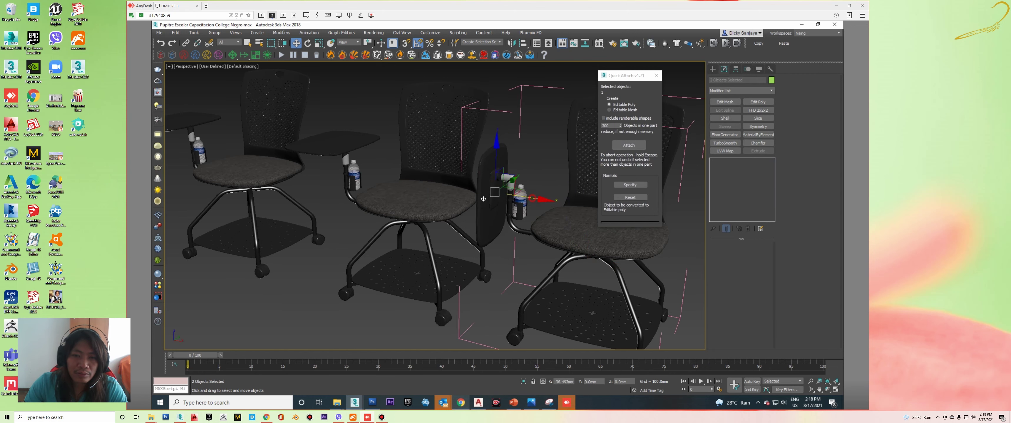
pyautogui.scroll(2, 511, 184)
pyautogui.scroll(-2, 512, 184)
pyautogui.keyDown('ctrl'); pyautogui.click(511, 172); pyautogui.keyUp('ctrl')
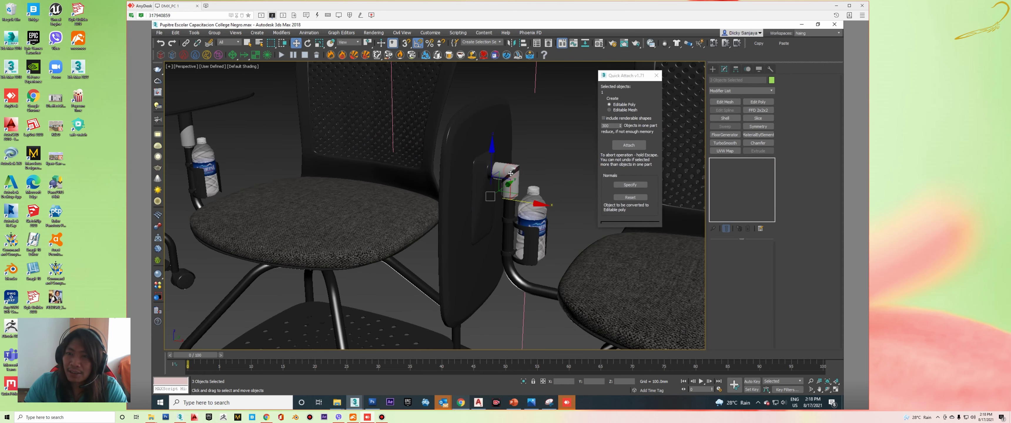
pyautogui.scroll(-3, 523, 185)
pyautogui.moveTo(530, 193); pyautogui.dragTo(204, 157)
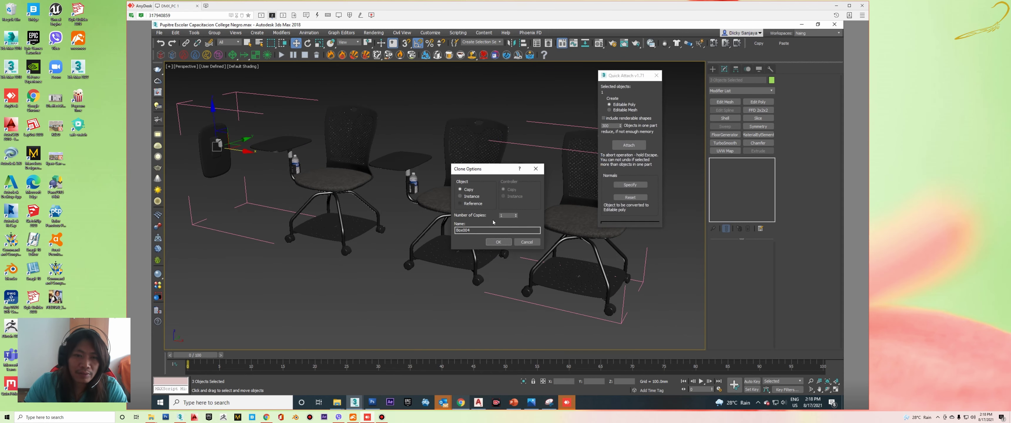
pyautogui.click(494, 242)
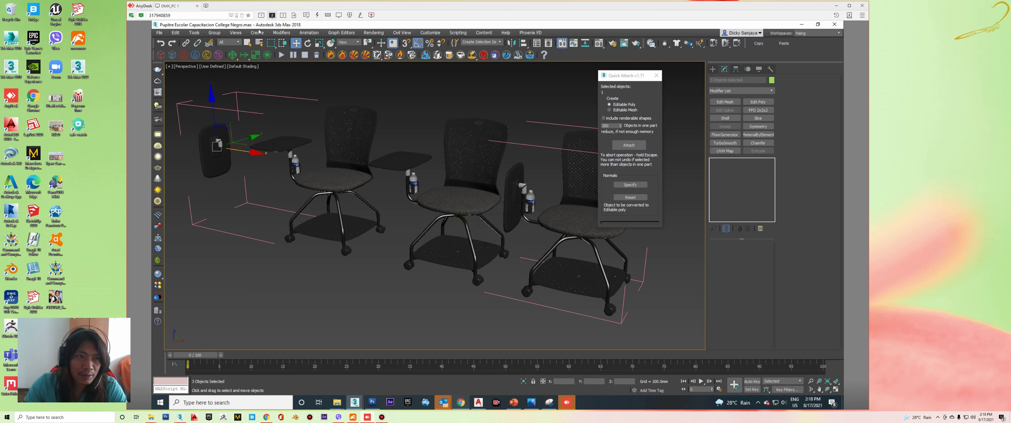
# - Detach the copied holder, check it in isolation, and shift its small dark box right
pyautogui.click(213, 33)
pyautogui.click(220, 99)
pyautogui.hotkey('alt', 'q')
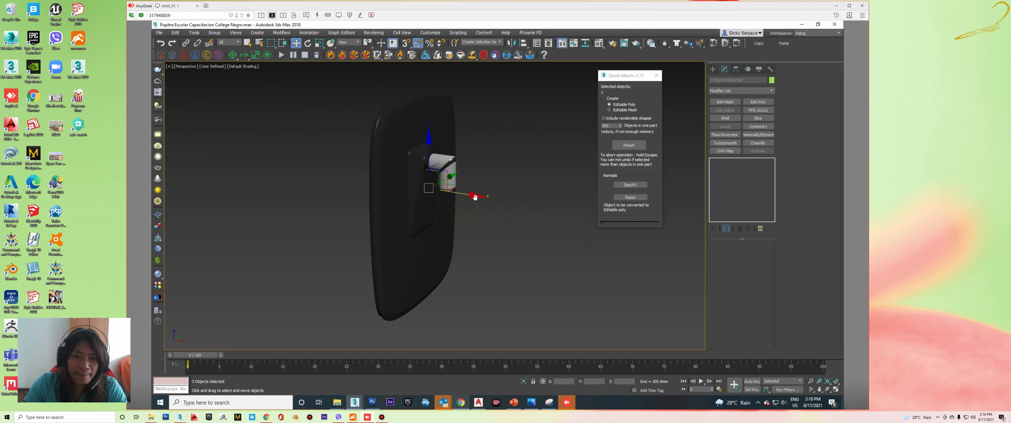
pyautogui.hotkey('alt', 'q')
pyautogui.click(215, 34)
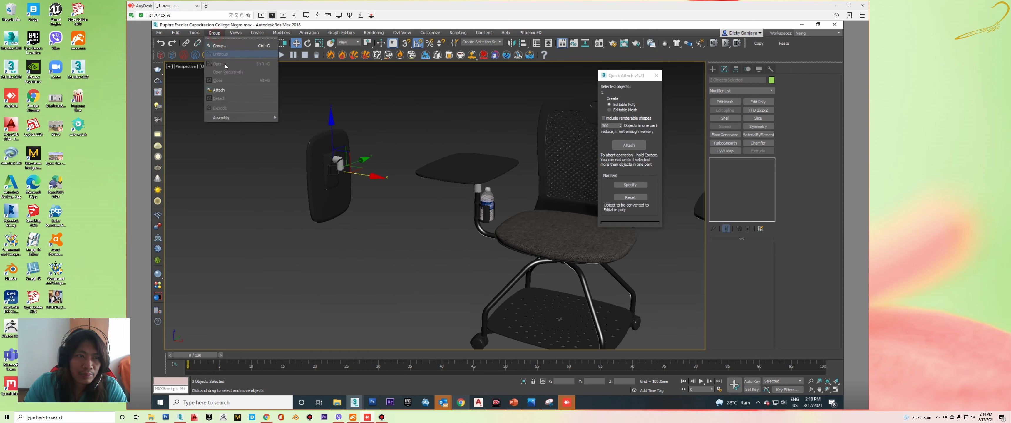
pyautogui.click(219, 34)
pyautogui.click(336, 181)
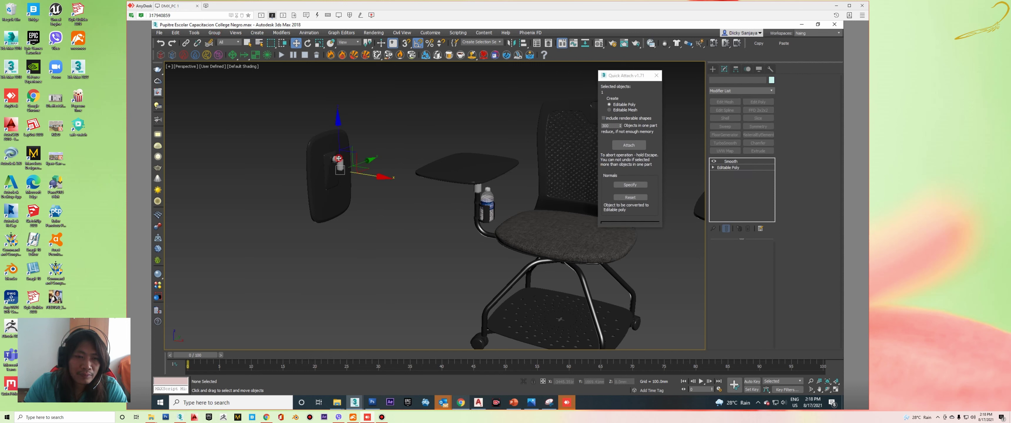
pyautogui.moveTo(336, 181); pyautogui.dragTo(370, 202)
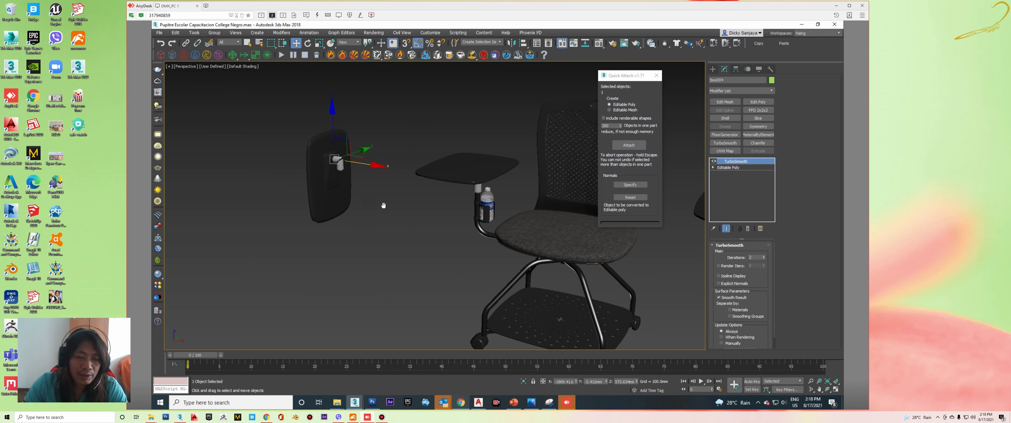
pyautogui.scroll(4, 443, 215)
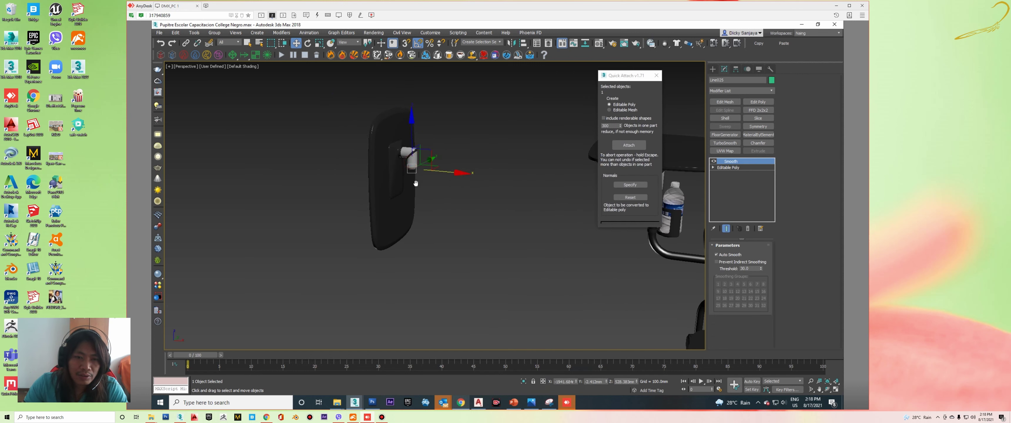
pyautogui.moveTo(410, 162)
pyautogui.mouseDown(button='middle')
pyautogui.moveTo(513, 157)
pyautogui.moveTo(509, 166)
pyautogui.mouseUp(button='middle')
# - Convert the holder's pipe bracket, Line025, to a plain editable poly
pyautogui.click(513, 158)
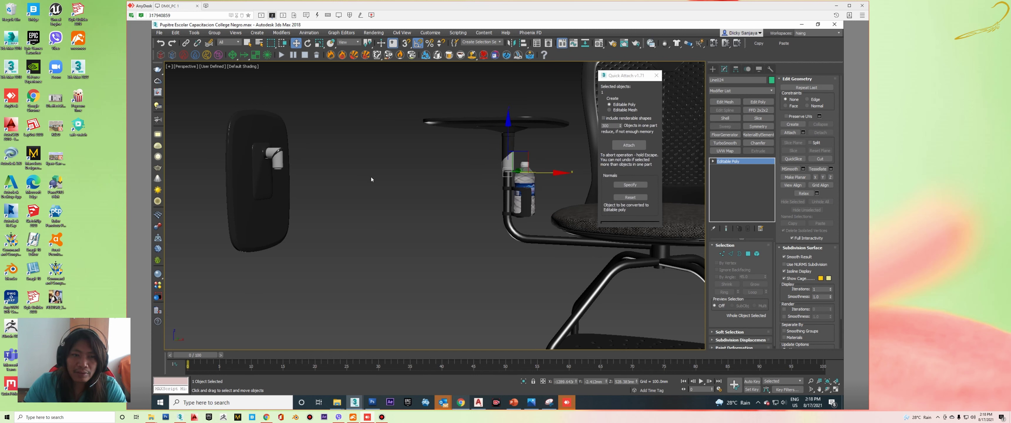
pyautogui.click(280, 164)
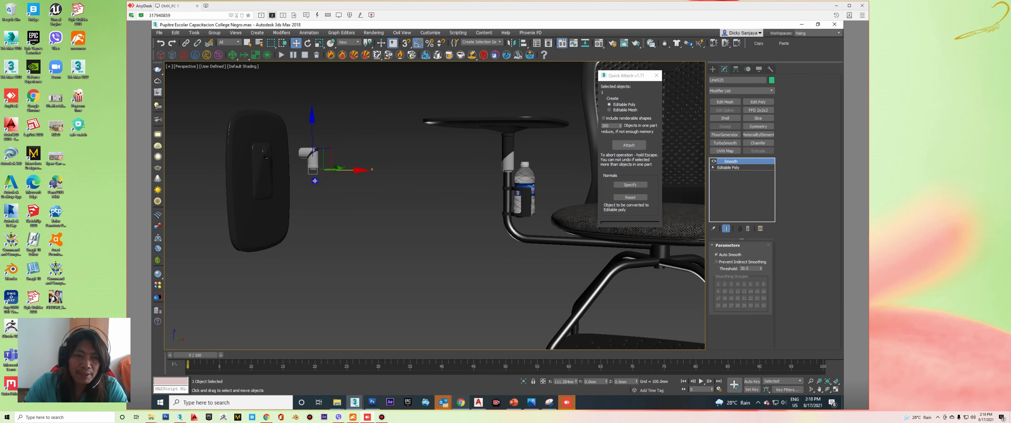
pyautogui.moveTo(366, 187); pyautogui.dragTo(393, 199, button='middle')
pyautogui.scroll(3, 393, 198)
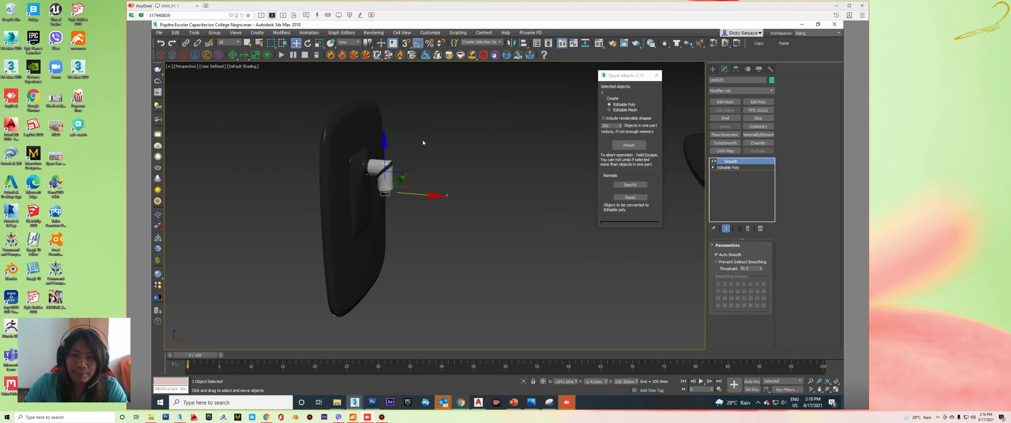
pyautogui.rightClick(420, 189)
pyautogui.click(536, 235)
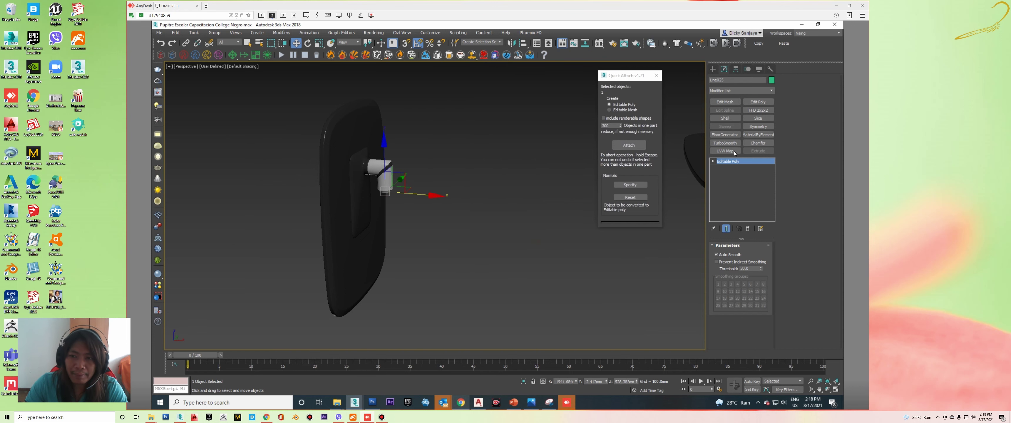
# - Attach both bracket pieces to the pipe and slide the holder toward the tablet arm
pyautogui.click(791, 134)
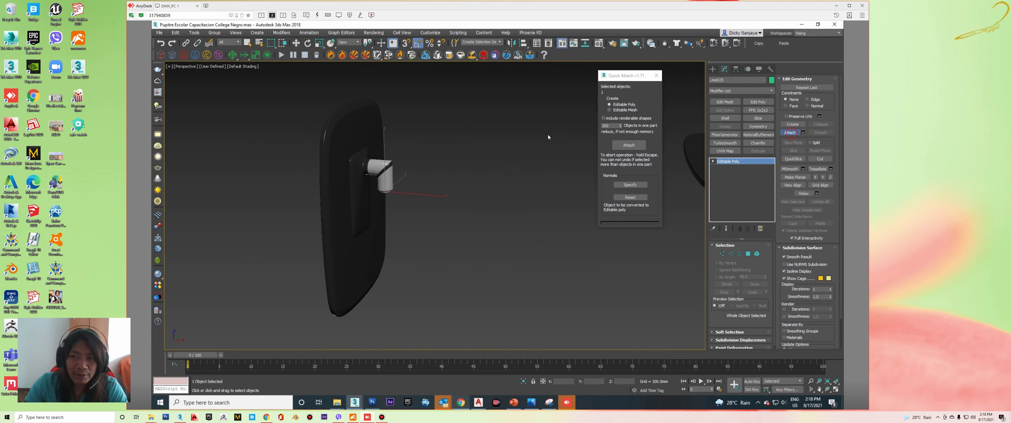
pyautogui.click(365, 153)
pyautogui.click(536, 211)
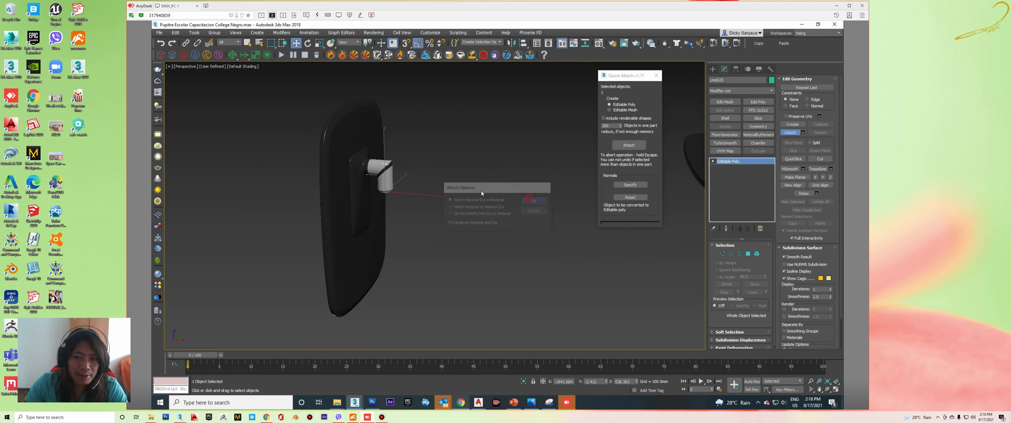
pyautogui.click(371, 131)
pyautogui.click(531, 204)
pyautogui.scroll(-3, 389, 175)
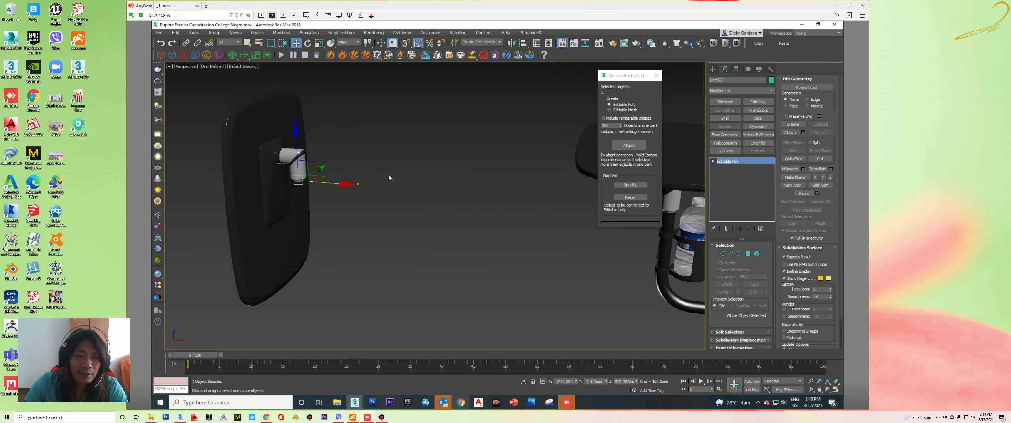
pyautogui.scroll(-3, 376, 182)
pyautogui.scroll(-2, 433, 190)
pyautogui.moveTo(434, 190); pyautogui.dragTo(457, 197)
pyautogui.moveTo(458, 197); pyautogui.dragTo(413, 205, button='middle')
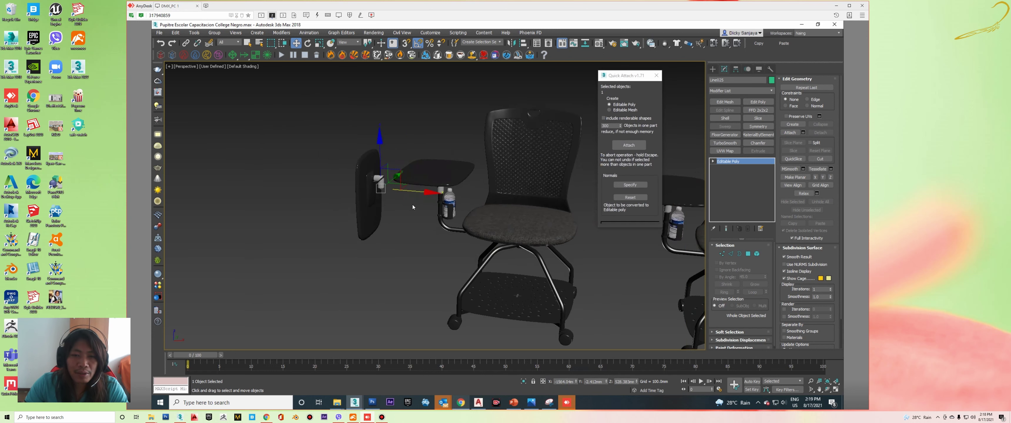
pyautogui.scroll(3, 413, 205)
pyautogui.scroll(2, 448, 206)
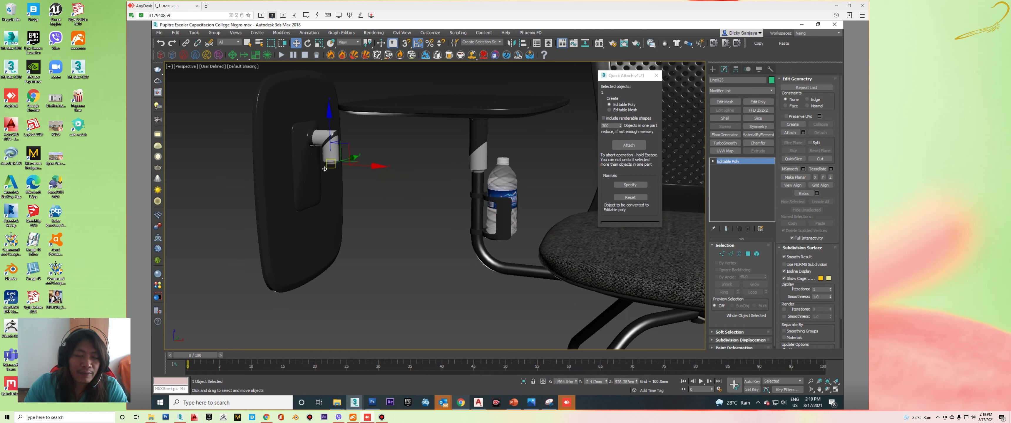
# - Select the pole beside the bottle, cancelling a trial sideways move to keep it in place
pyautogui.click(546, 161)
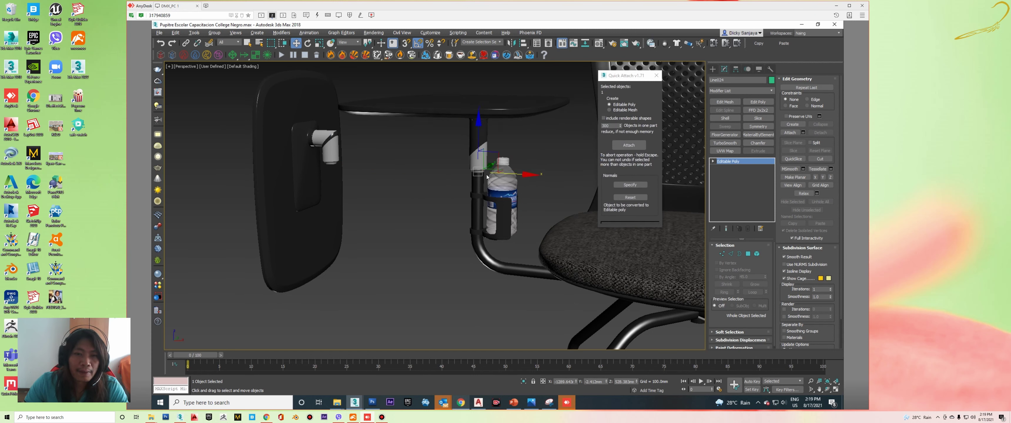
pyautogui.moveTo(443, 171); pyautogui.dragTo(409, 165, button='middle')
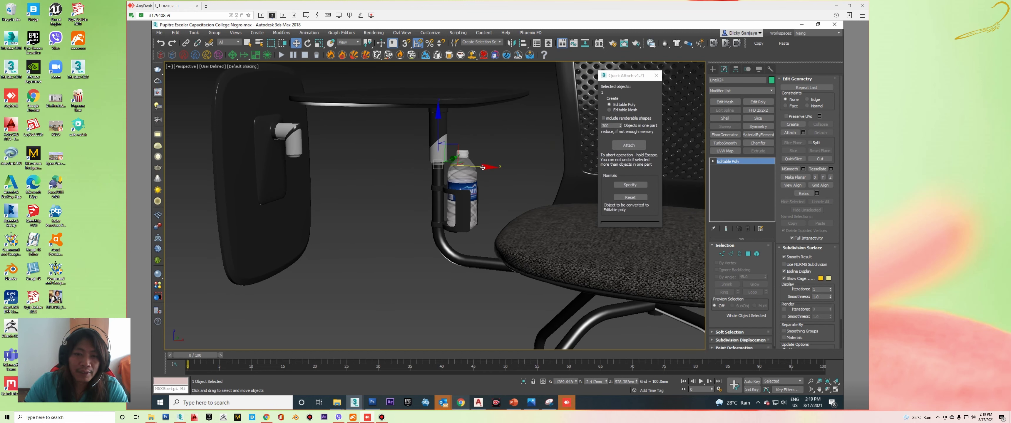
pyautogui.moveTo(475, 168); pyautogui.dragTo(530, 179)
pyautogui.rightClick(529, 179)
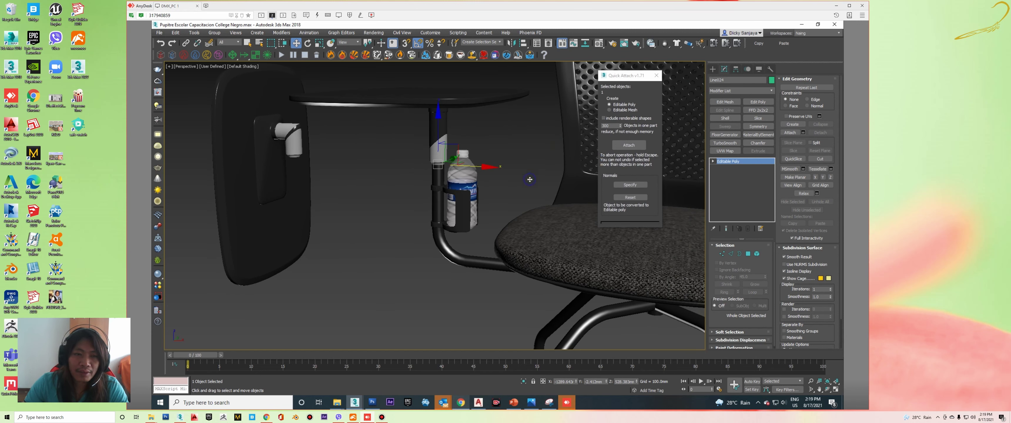
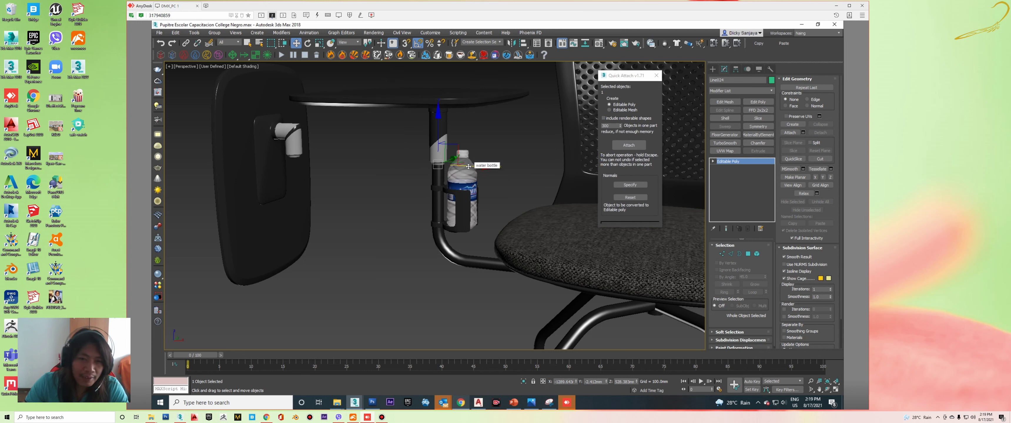
# - Align the elbow piece joining the tablet arm onto the support pole with Alt+A
pyautogui.moveTo(469, 167); pyautogui.dragTo(528, 177)
pyautogui.rightClick(528, 176)
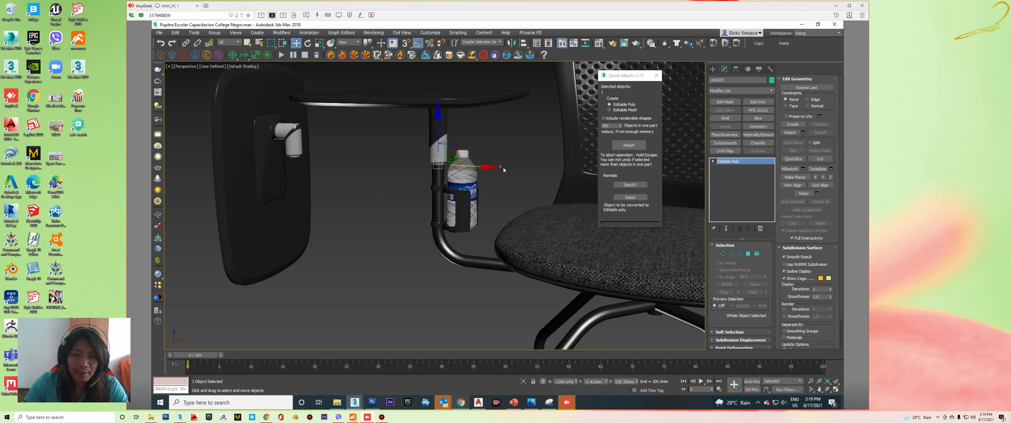
pyautogui.keyDown('alt'); pyautogui.moveTo(454, 167); pyautogui.dragTo(694, 139, button='middle'); pyautogui.keyUp('alt')
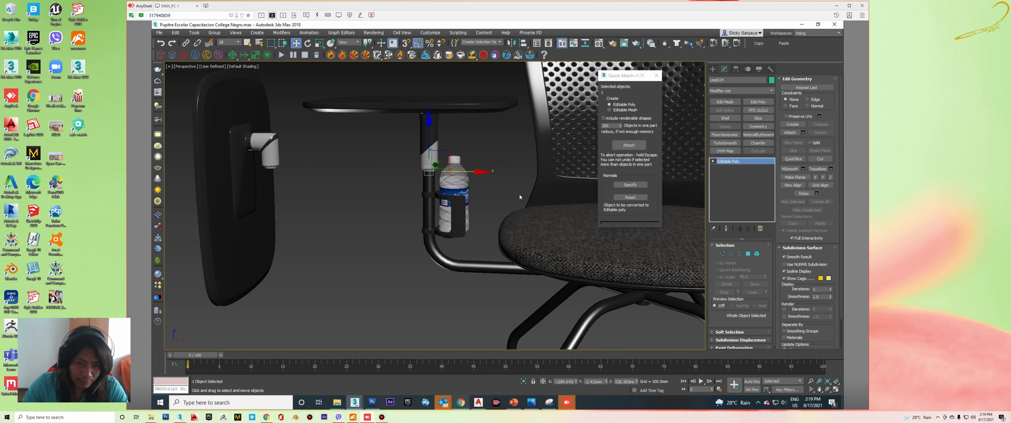
pyautogui.keyDown('alt'); pyautogui.moveTo(519, 195); pyautogui.dragTo(475, 187, button='middle'); pyautogui.keyUp('alt')
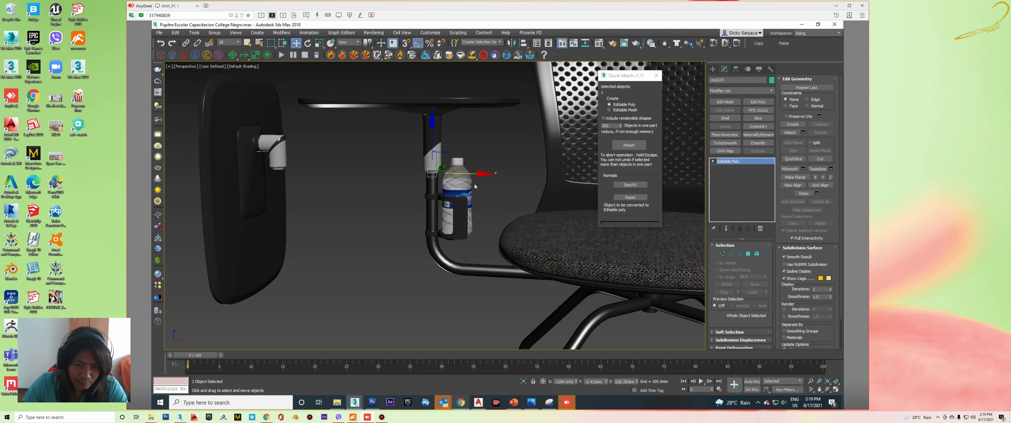
pyautogui.click(277, 151)
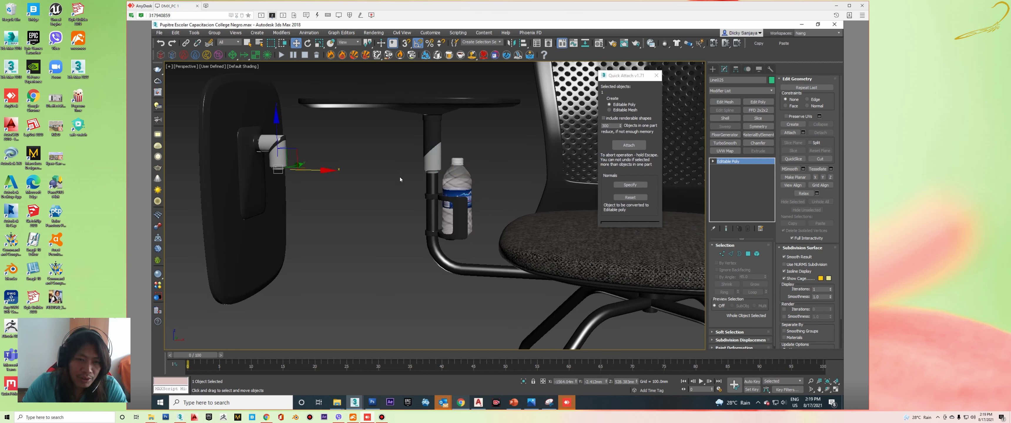
pyautogui.hotkey('alt', 'a')
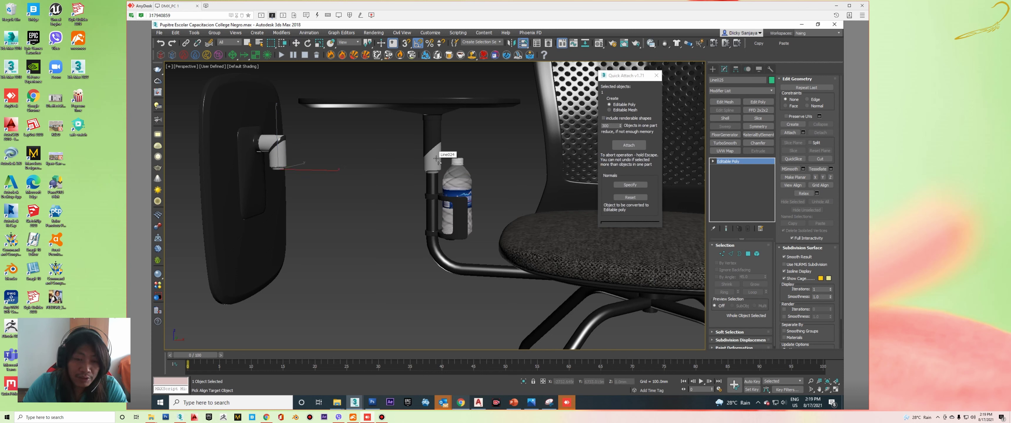
pyautogui.click(430, 162)
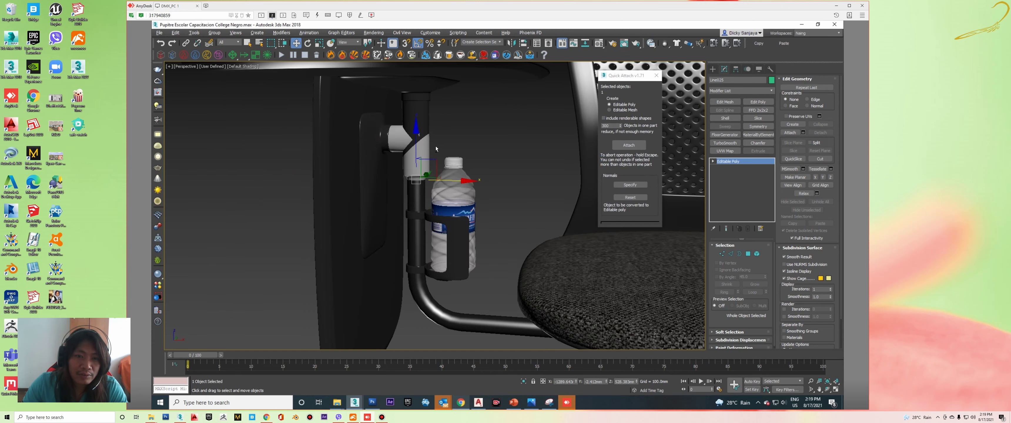
# - Select the vertical pipe under the tablet and enter Polygon sub-object mode
pyautogui.moveTo(453, 153)
pyautogui.keyDown('alt'); pyautogui.mouseDown(button='middle')
pyautogui.moveTo(420, 152)
pyautogui.moveTo(447, 144)
pyautogui.moveTo(461, 180)
pyautogui.mouseUp(button='middle'); pyautogui.keyUp('alt')
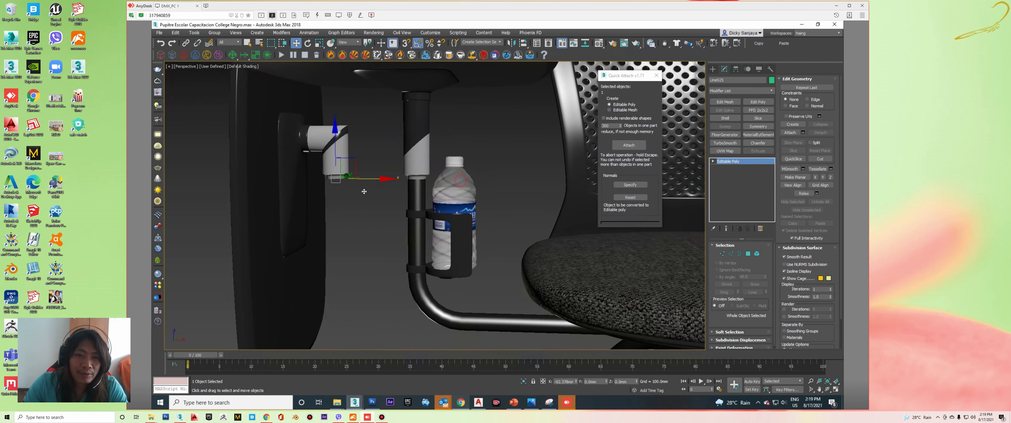
pyautogui.click(415, 104)
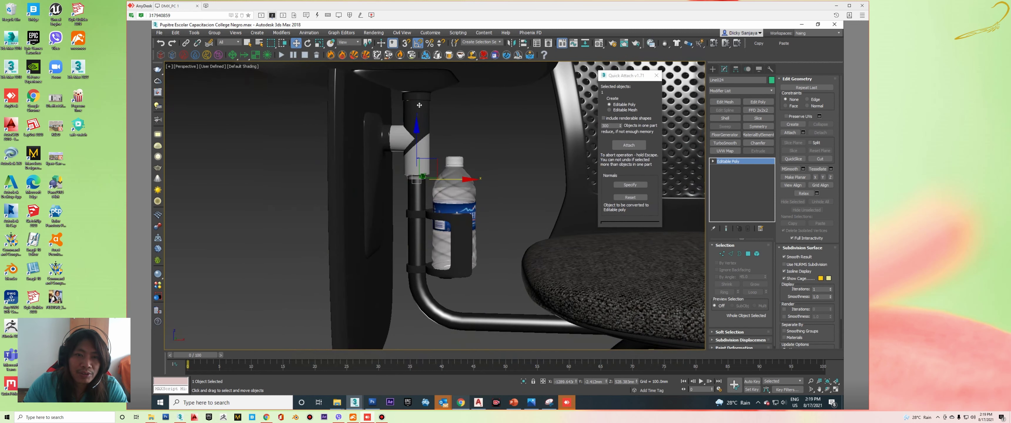
pyautogui.click(745, 254)
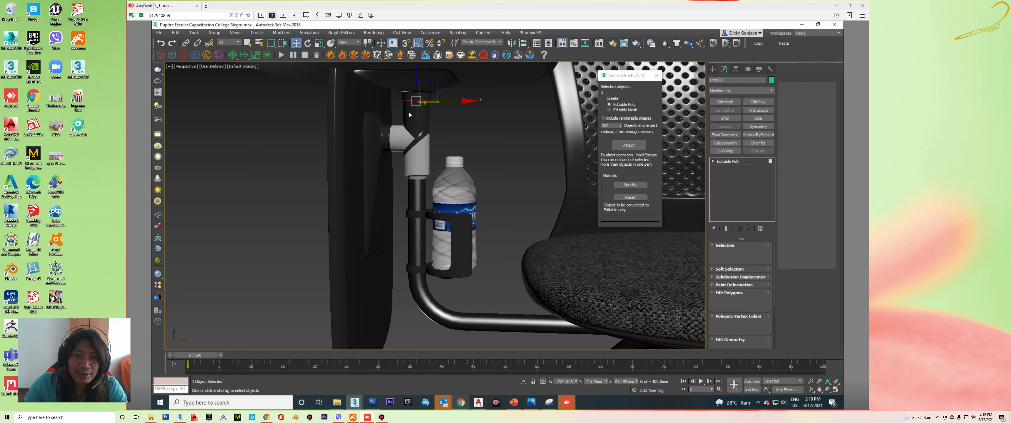
# - Give the pipe's front polygons material ID 2 and exit Polygon mode
pyautogui.scroll(5, 409, 115)
pyautogui.moveTo(369, 102); pyautogui.dragTo(392, 102)
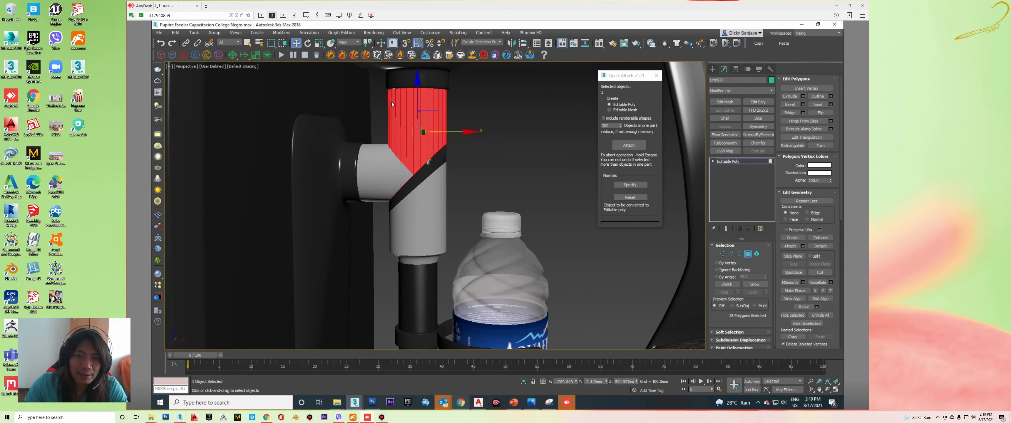
pyautogui.scroll(-3, 832, 254)
pyautogui.scroll(-2, 831, 254)
pyautogui.click(831, 249)
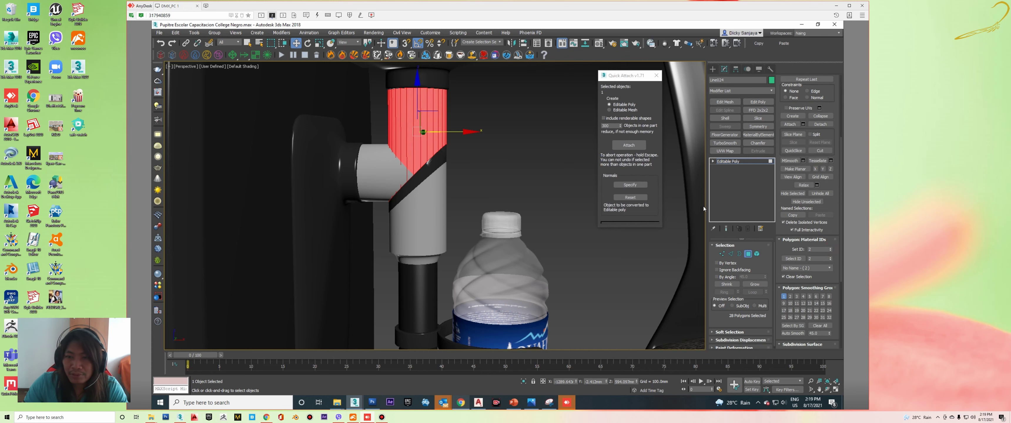
pyautogui.click(739, 162)
# - Select the other chair's tablet pole
pyautogui.scroll(-2, 471, 135)
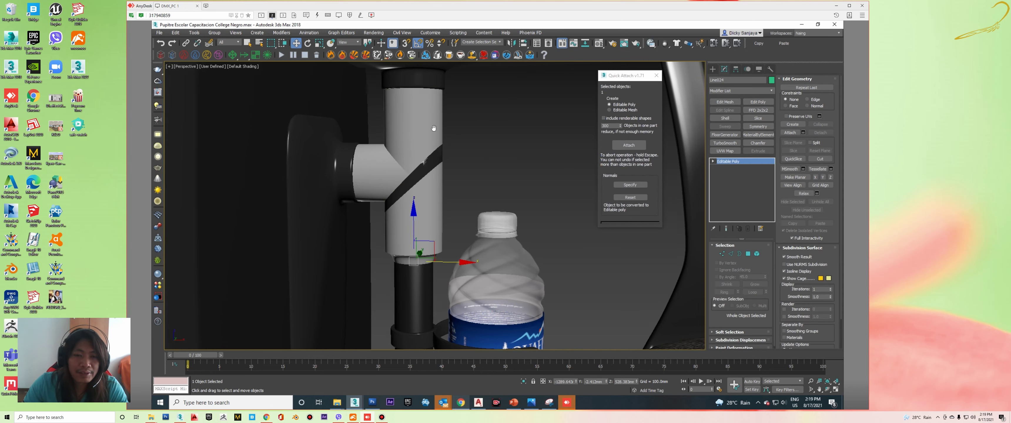
pyautogui.scroll(-3, 440, 134)
pyautogui.scroll(-5, 439, 134)
pyautogui.scroll(5, 385, 126)
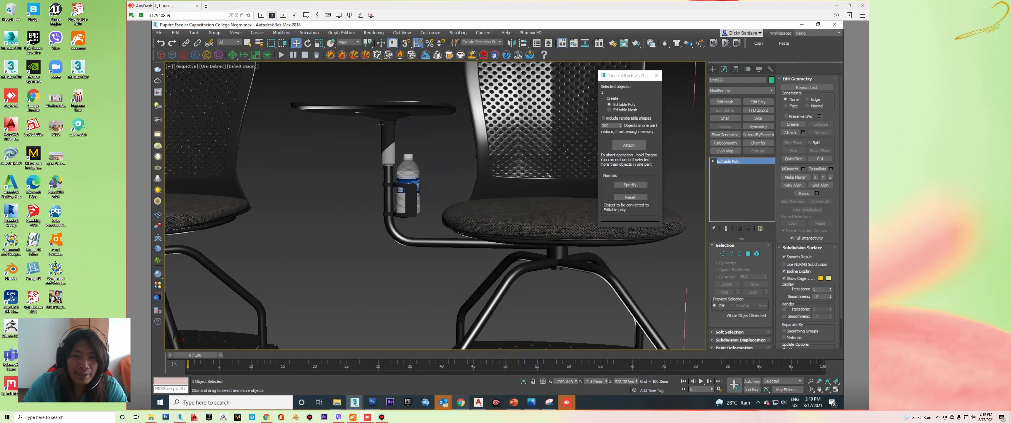
pyautogui.click(385, 127)
pyautogui.scroll(3, 385, 126)
pyautogui.click(385, 126)
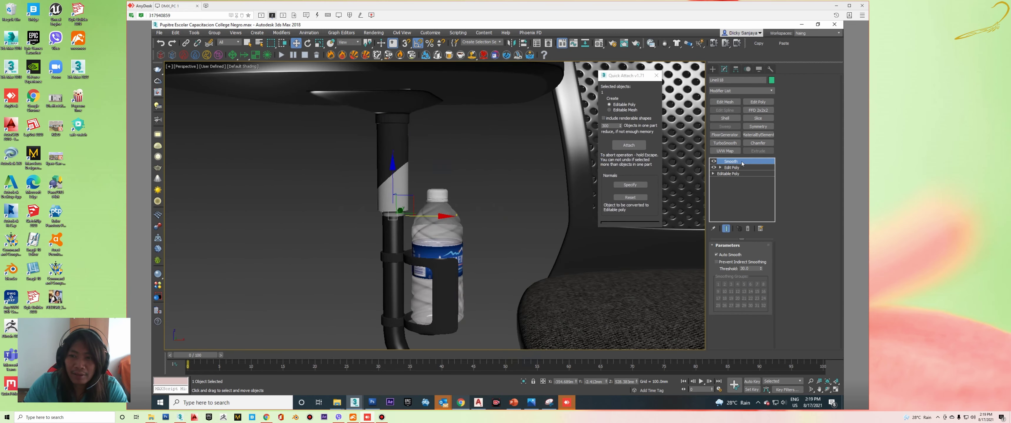
# - Enter the pole's Polygon level, select its top faces, then select a whole chair group
pyautogui.click(733, 168)
pyautogui.click(720, 168)
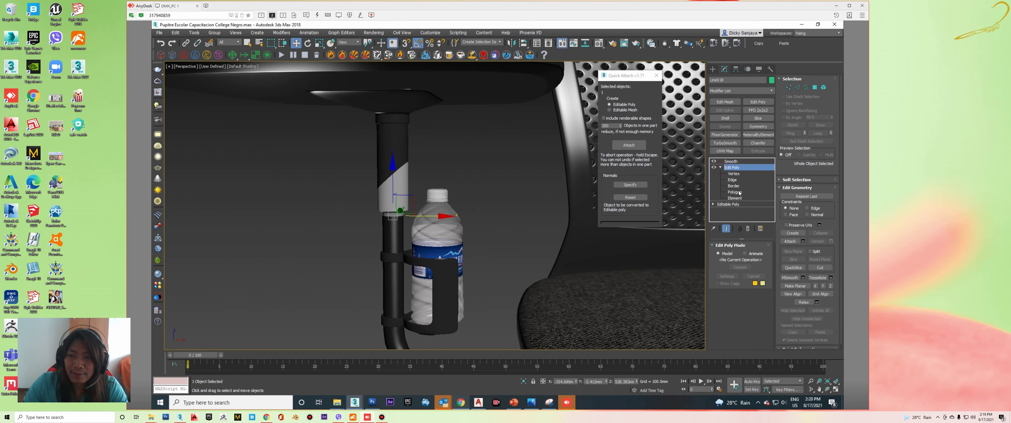
pyautogui.press('4')
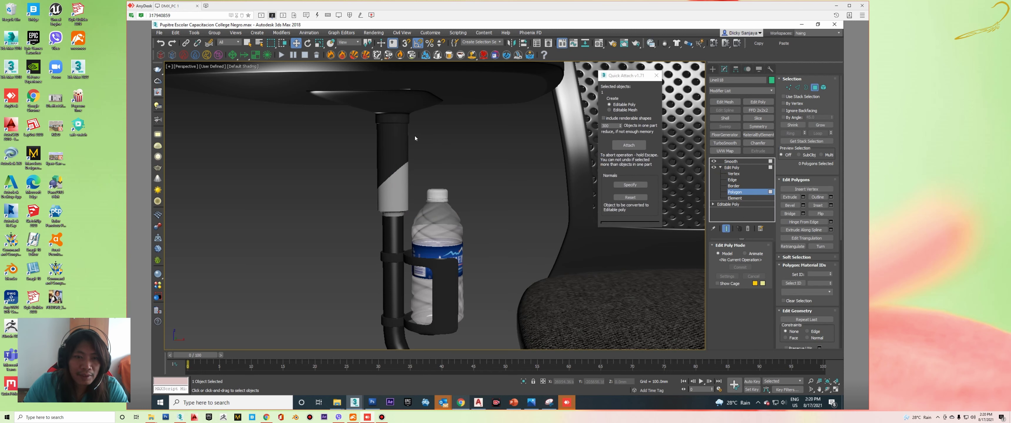
pyautogui.moveTo(297, 138); pyautogui.dragTo(297, 136)
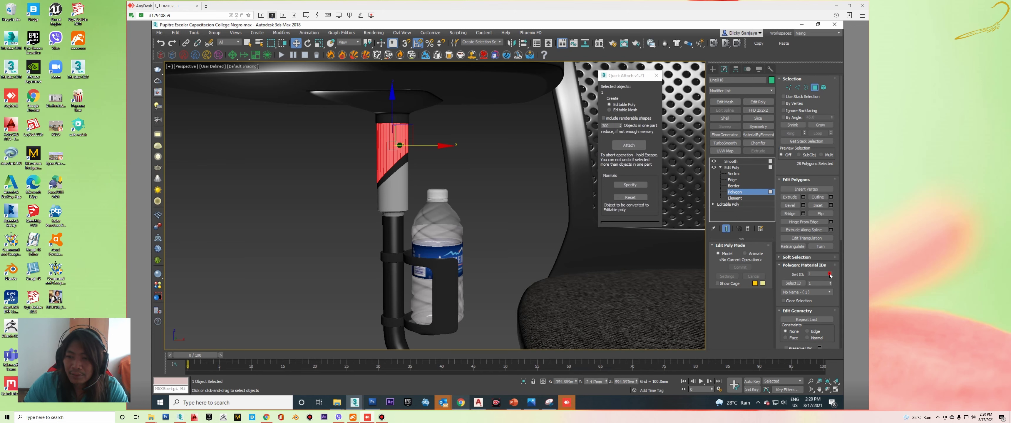
pyautogui.click(535, 181)
pyautogui.scroll(-5, 442, 184)
pyautogui.scroll(-5, 442, 183)
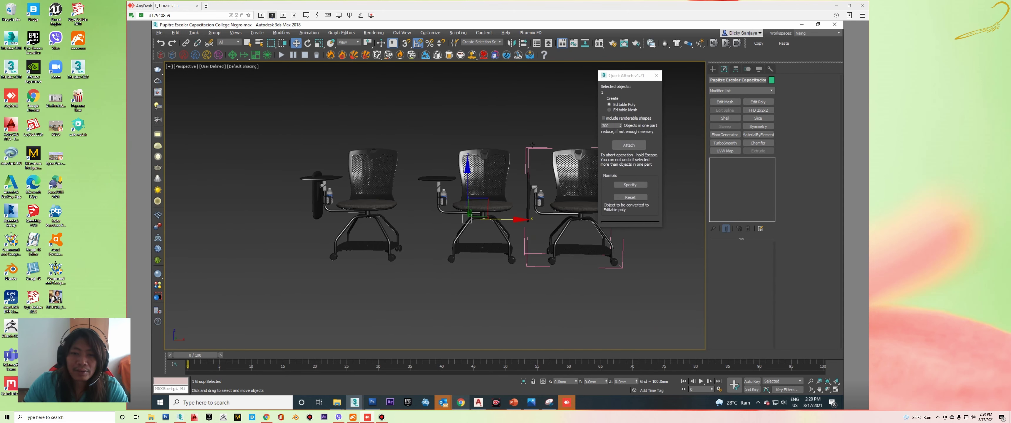
pyautogui.keyDown('ctrl'); pyautogui.click(507, 190); pyautogui.keyUp('ctrl')
pyautogui.scroll(1, 509, 190)
pyautogui.moveTo(507, 194); pyautogui.dragTo(461, 190, button='middle')
pyautogui.click(496, 156)
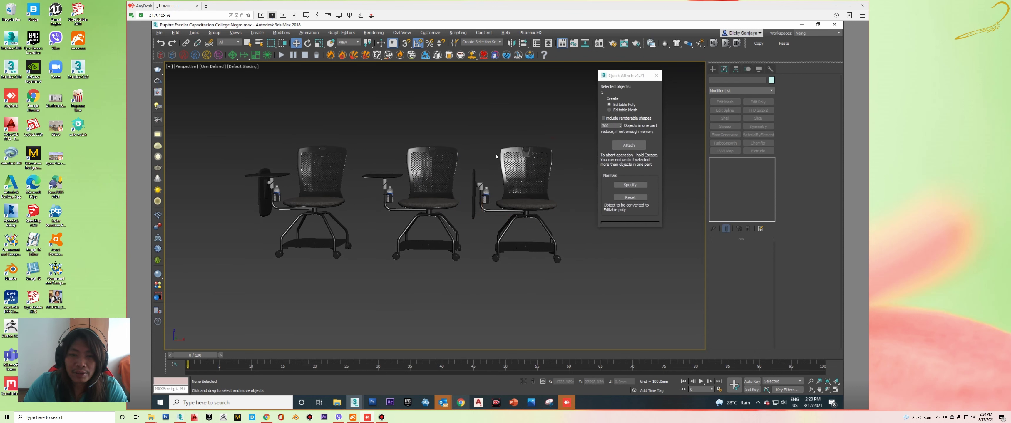
pyautogui.keyDown('alt'); pyautogui.moveTo(450, 164); pyautogui.dragTo(422, 165, button='middle'); pyautogui.keyUp('alt')
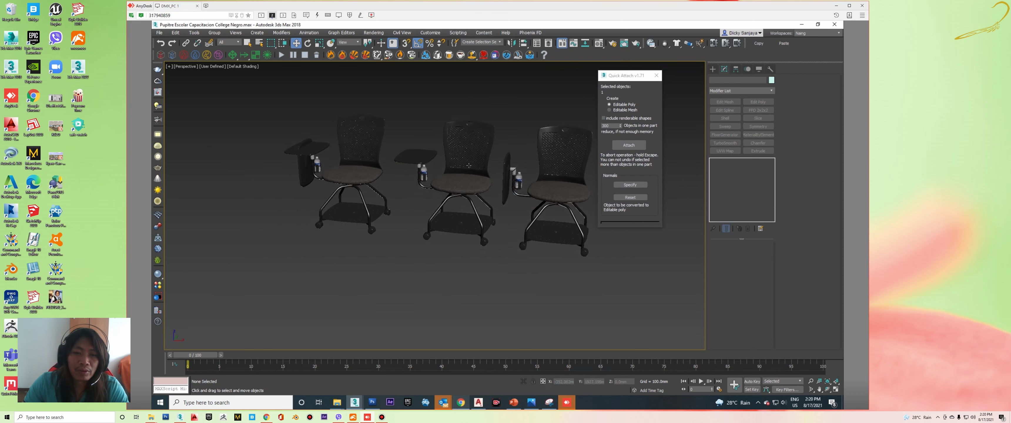
pyautogui.scroll(3, 422, 167)
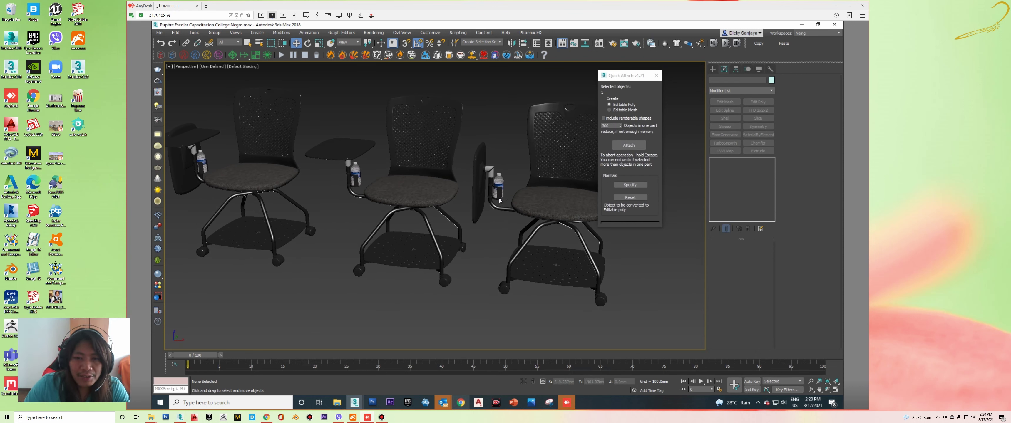
pyautogui.keyDown('alt'); pyautogui.moveTo(456, 226); pyautogui.dragTo(427, 216, button='middle'); pyautogui.keyUp('alt')
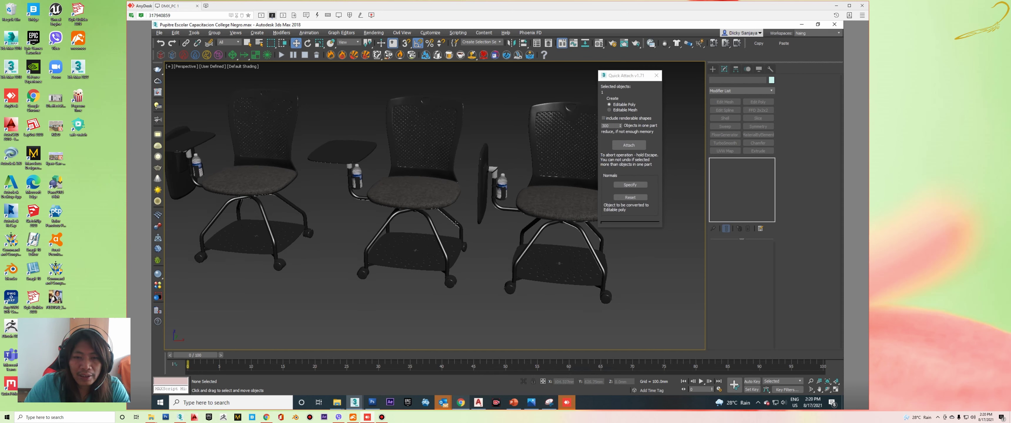
pyautogui.keyDown('alt'); pyautogui.moveTo(463, 195); pyautogui.dragTo(384, 194, button='middle'); pyautogui.keyUp('alt')
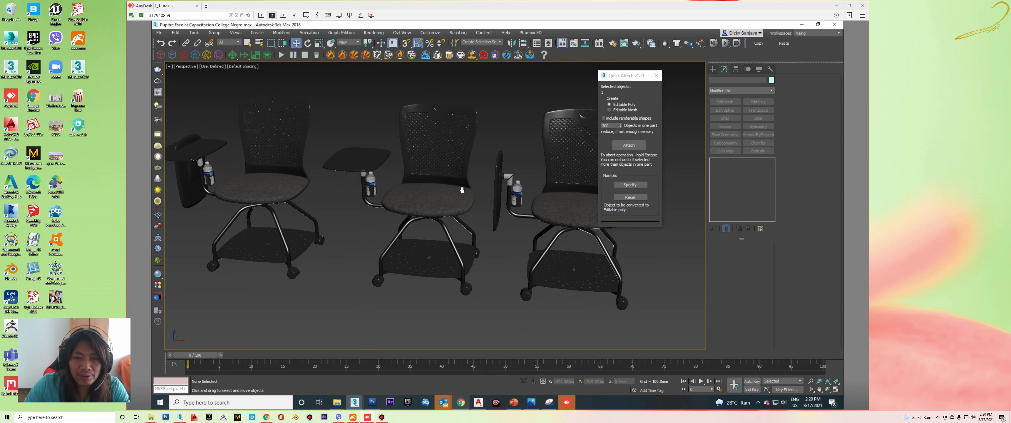
pyautogui.scroll(2, 383, 194)
pyautogui.scroll(2, 388, 199)
pyautogui.scroll(2, 392, 203)
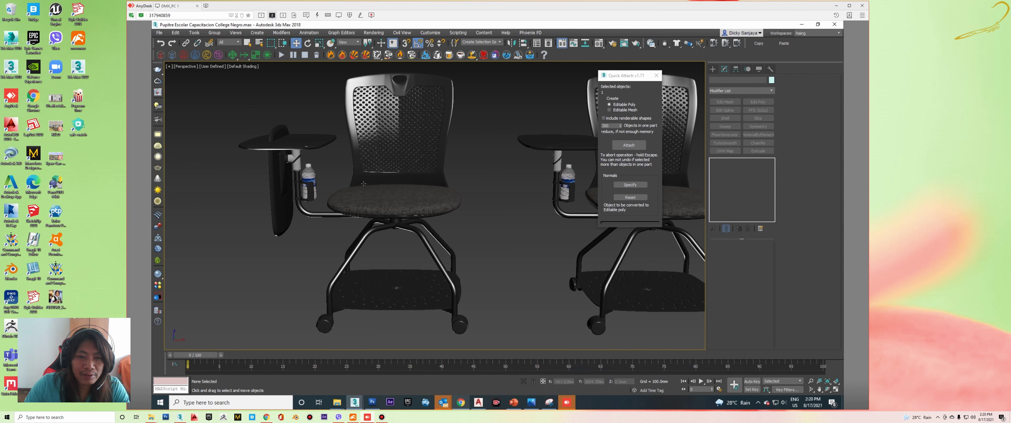
pyautogui.keyDown('alt'); pyautogui.moveTo(401, 188); pyautogui.dragTo(417, 128, button='middle'); pyautogui.keyUp('alt')
pyautogui.keyDown('alt'); pyautogui.moveTo(376, 170); pyautogui.dragTo(558, 170, button='middle'); pyautogui.keyUp('alt')
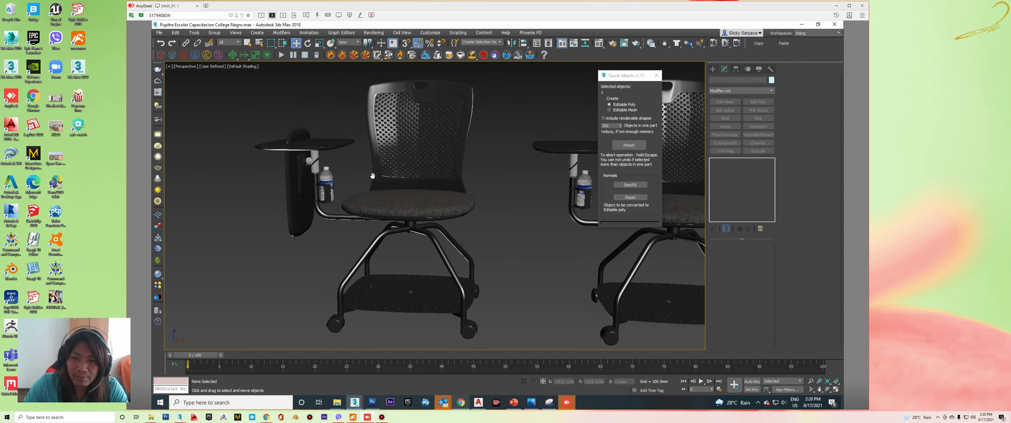
pyautogui.scroll(3, 307, 176)
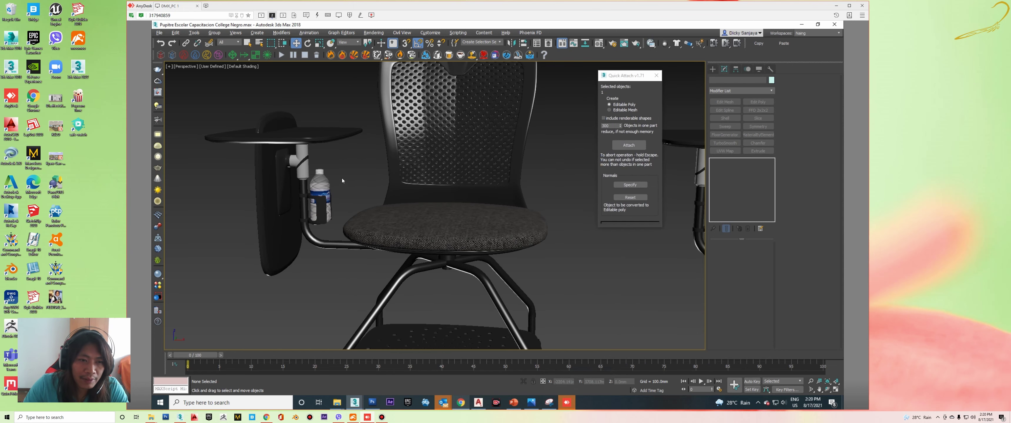
pyautogui.keyDown('alt'); pyautogui.moveTo(342, 181); pyautogui.dragTo(392, 180, button='middle'); pyautogui.keyUp('alt')
pyautogui.click(505, 185)
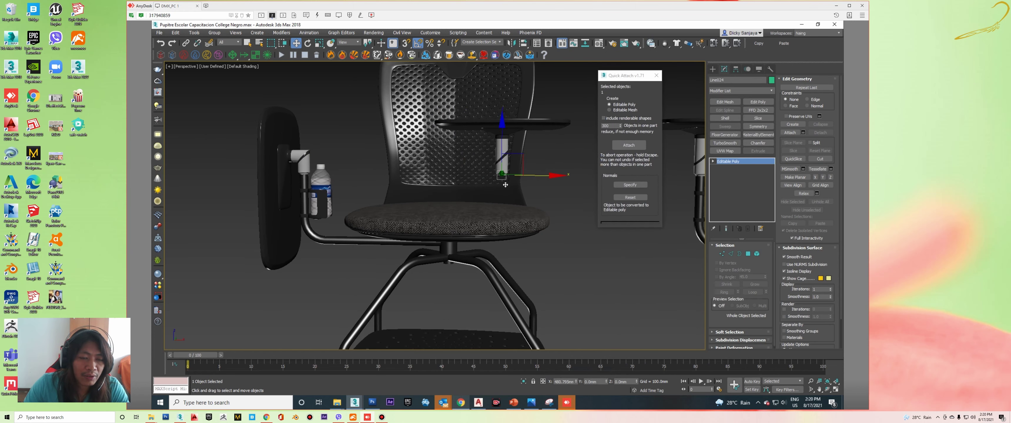
pyautogui.moveTo(506, 184)
pyautogui.mouseDown()
pyautogui.moveTo(304, 184)
pyautogui.moveTo(296, 166)
pyautogui.mouseUp()
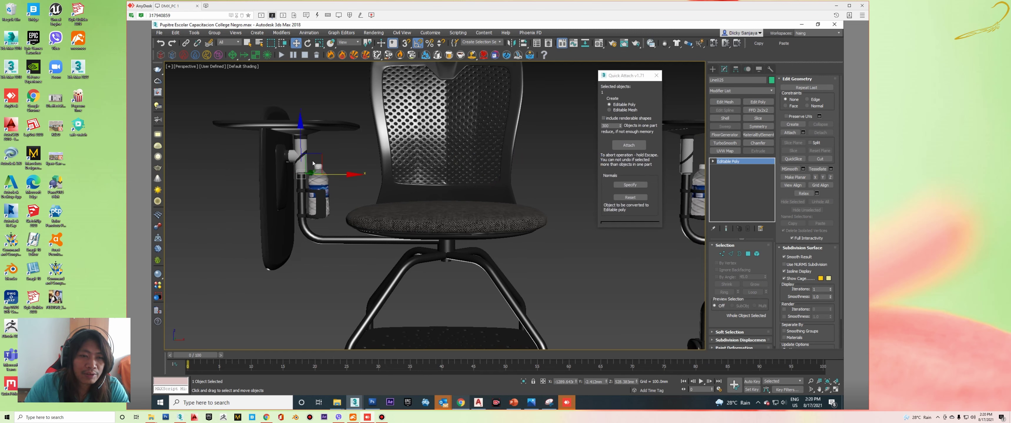
pyautogui.scroll(2, 297, 166)
pyautogui.scroll(1, 314, 172)
pyautogui.scroll(2, 330, 181)
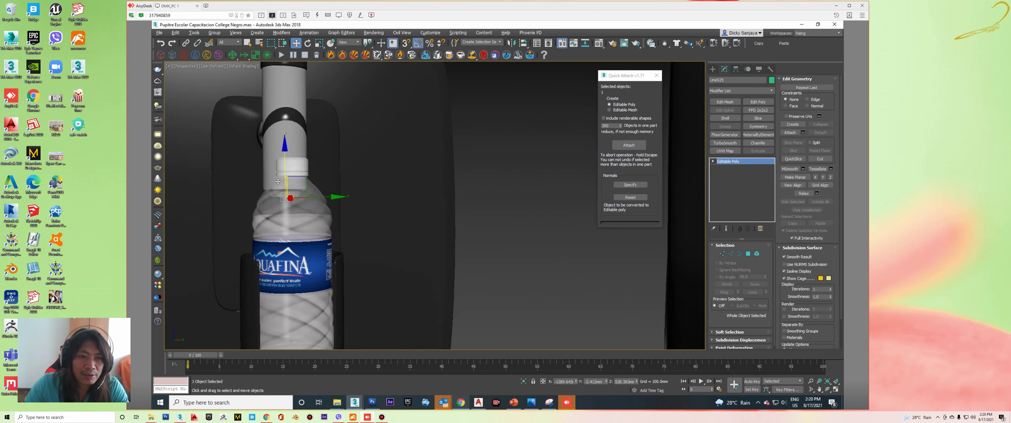
pyautogui.scroll(2, 343, 186)
pyautogui.scroll(-3, 343, 186)
pyautogui.scroll(-4, 343, 186)
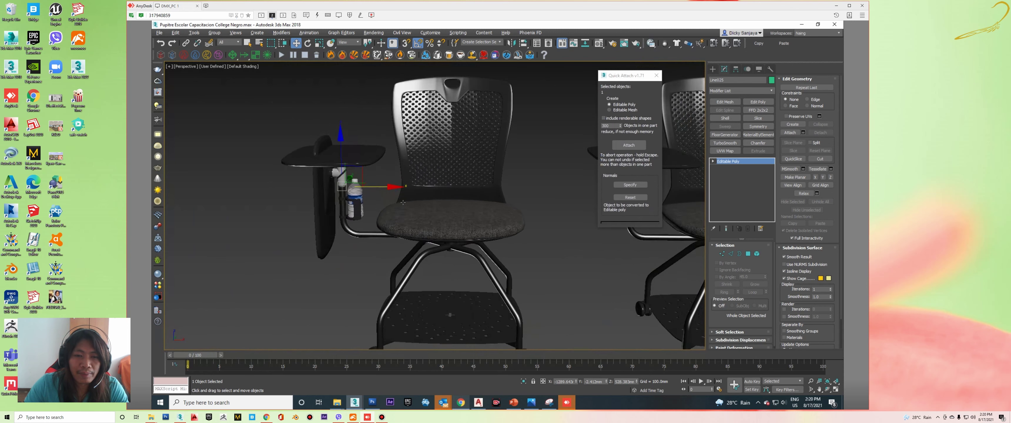
pyautogui.moveTo(354, 188); pyautogui.dragTo(394, 197, button='middle')
pyautogui.scroll(2, 395, 197)
pyautogui.scroll(1, 377, 193)
pyautogui.scroll(2, 365, 189)
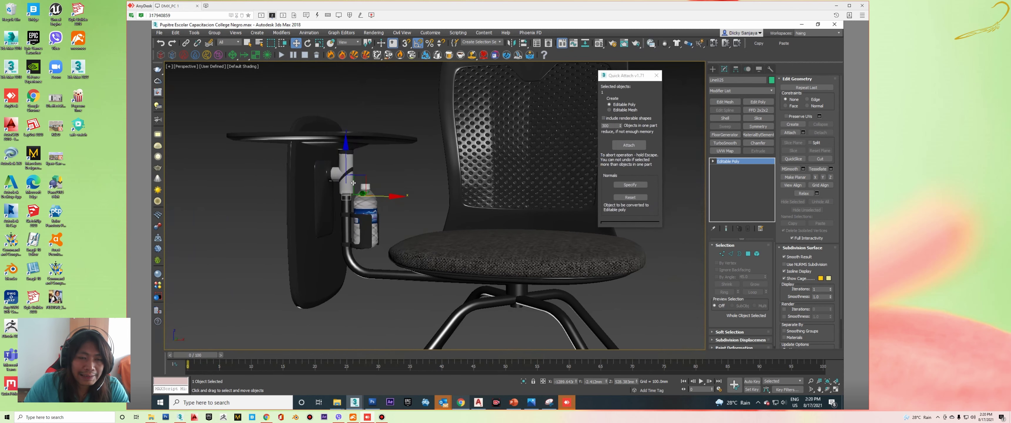
pyautogui.scroll(1, 357, 184)
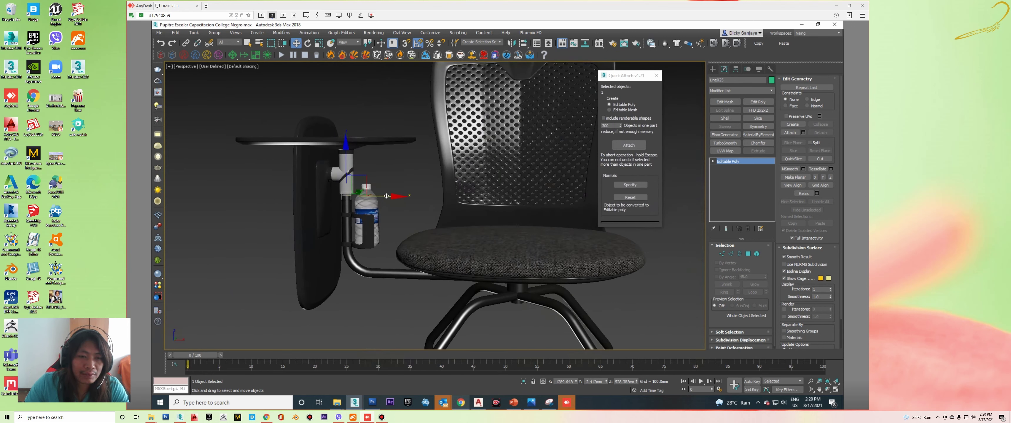
pyautogui.moveTo(387, 196); pyautogui.dragTo(313, 206)
pyautogui.hotkey('ctrl', 'z')
pyautogui.hotkey('ctrl', 'z')
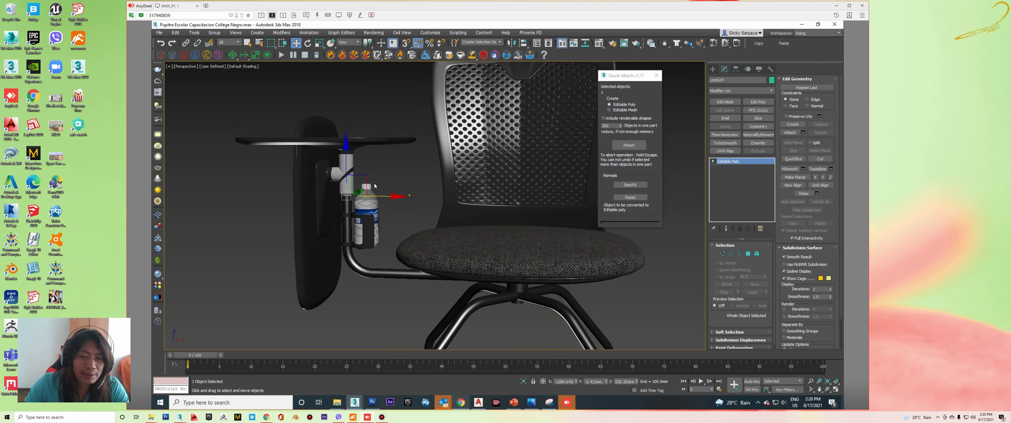
pyautogui.moveTo(313, 198)
pyautogui.mouseDown()
pyautogui.moveTo(229, 203)
pyautogui.moveTo(269, 203)
pyautogui.mouseUp()
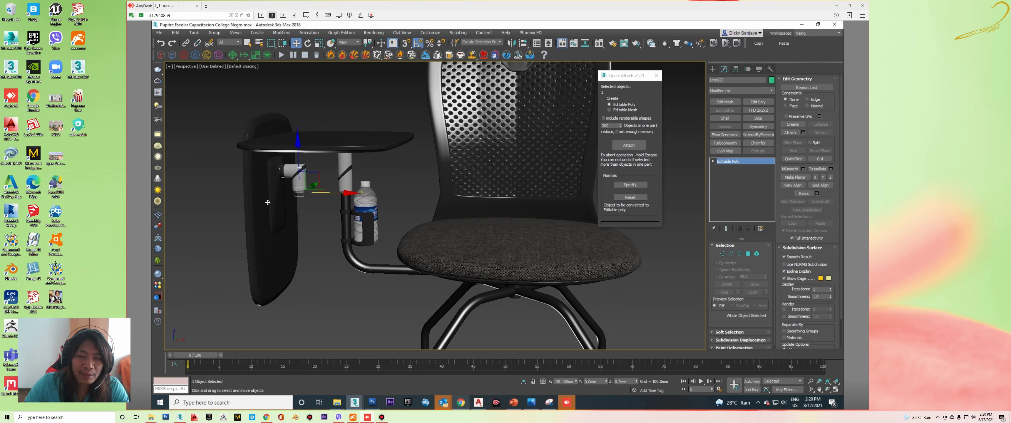
pyautogui.rightClick(269, 203)
pyautogui.keyDown('alt'); pyautogui.moveTo(269, 203); pyautogui.dragTo(329, 204, button='middle'); pyautogui.keyUp('alt')
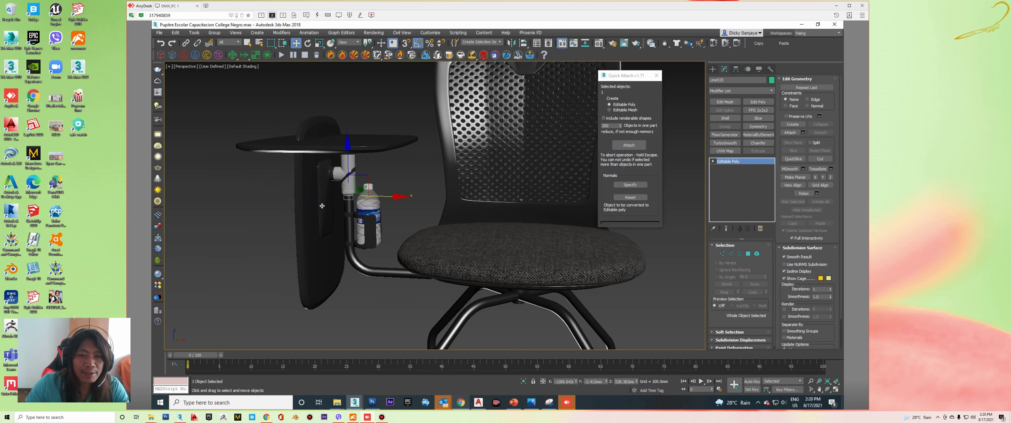
# - Add a single Edit Poly modifier on top of the chair's Editable Poly
pyautogui.click(764, 102)
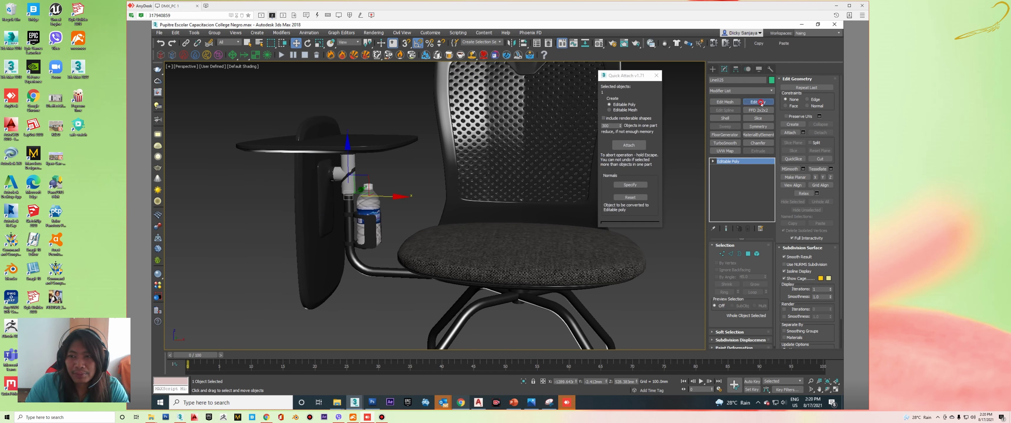
pyautogui.click(748, 229)
pyautogui.rightClick(736, 161)
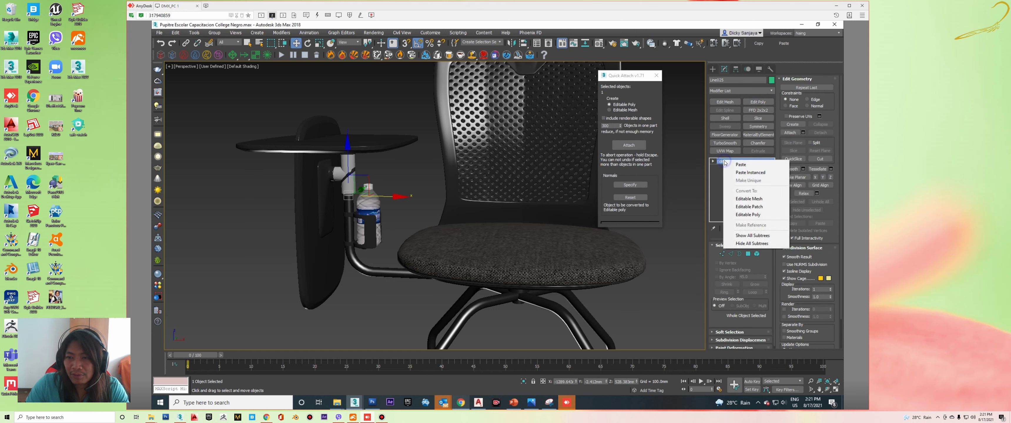
pyautogui.click(759, 106)
pyautogui.doubleClick(759, 106)
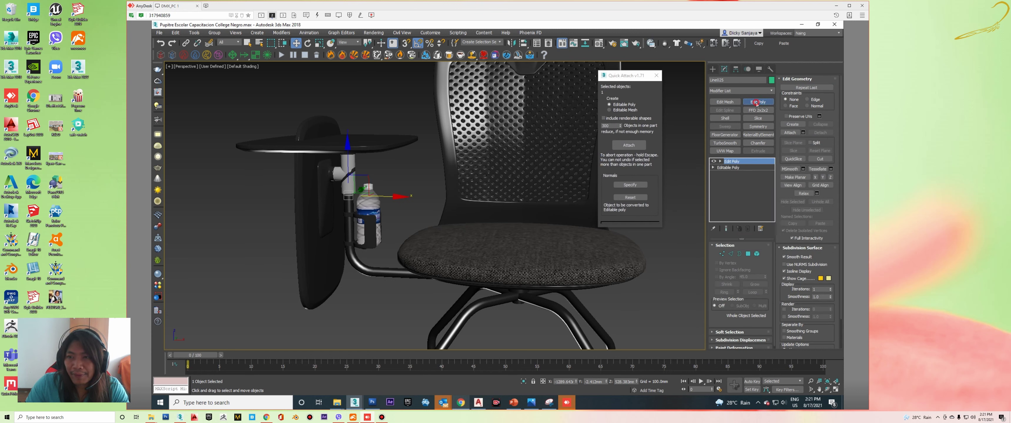
pyautogui.click(750, 229)
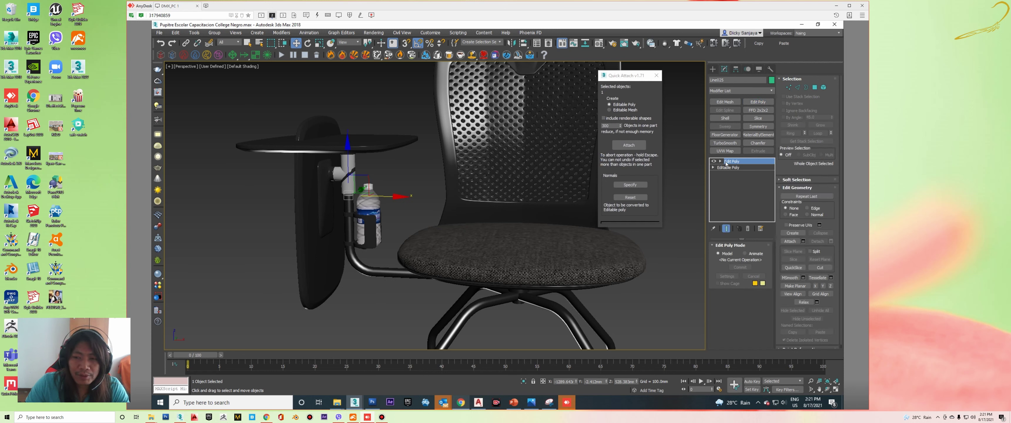
# - At Element level, delete the vertical folded tablet panel and return to object level
pyautogui.click(721, 162)
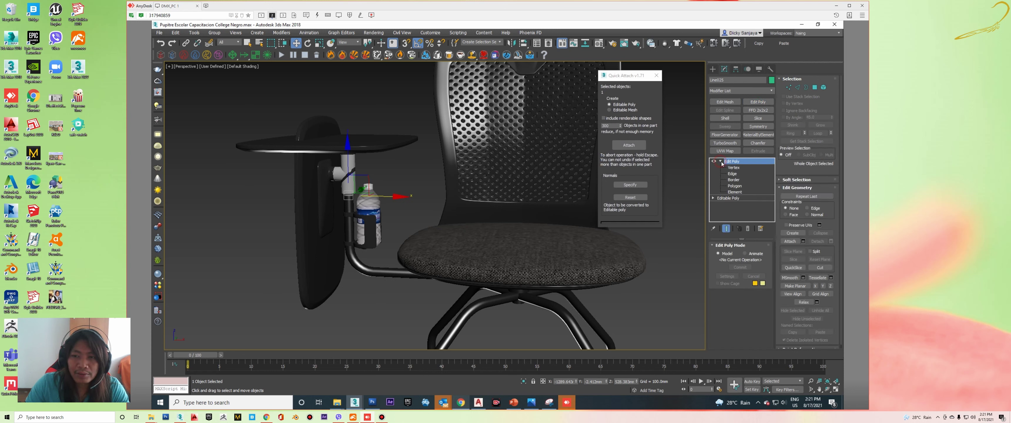
pyautogui.click(732, 192)
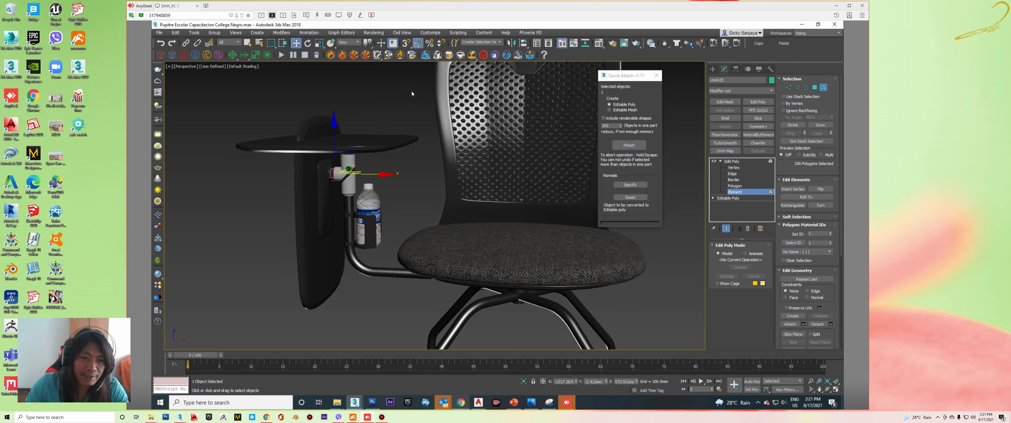
pyautogui.click(368, 169)
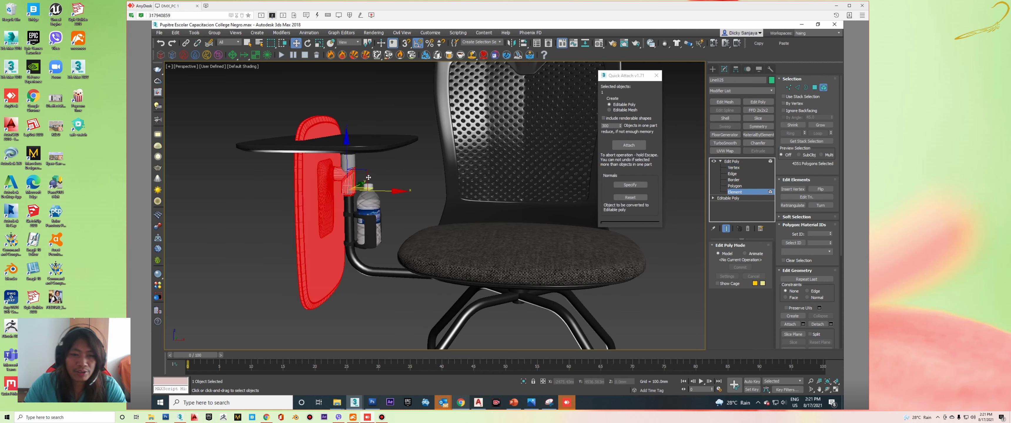
pyautogui.press('Delete')
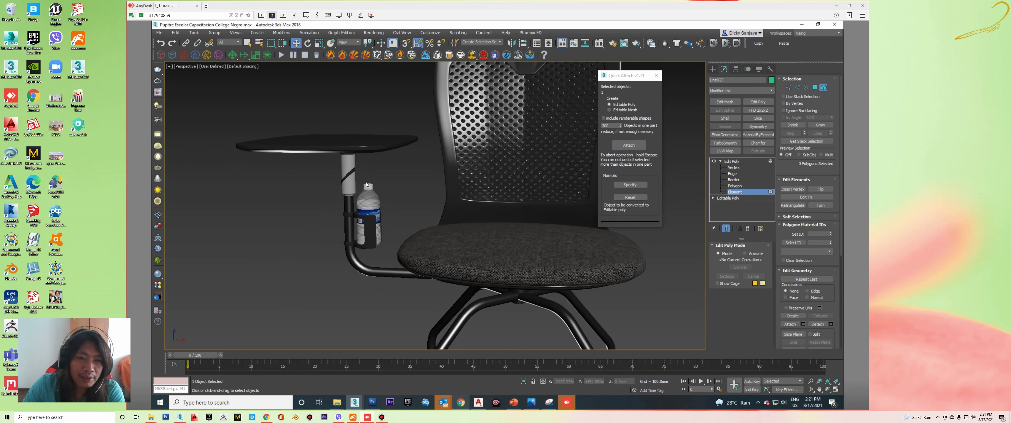
pyautogui.click(731, 192)
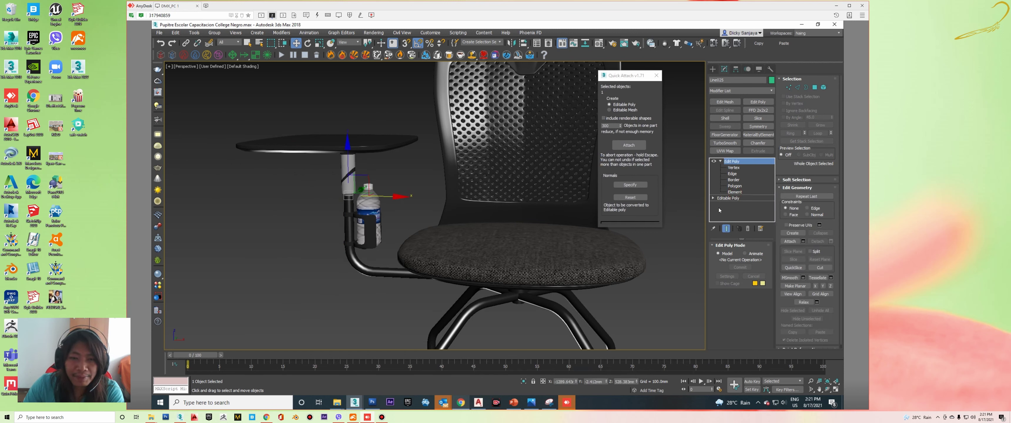
# - Cancel an Attach, collapse the Edit Poly sub-object list, and adjust the view toward the tray
pyautogui.click(790, 241)
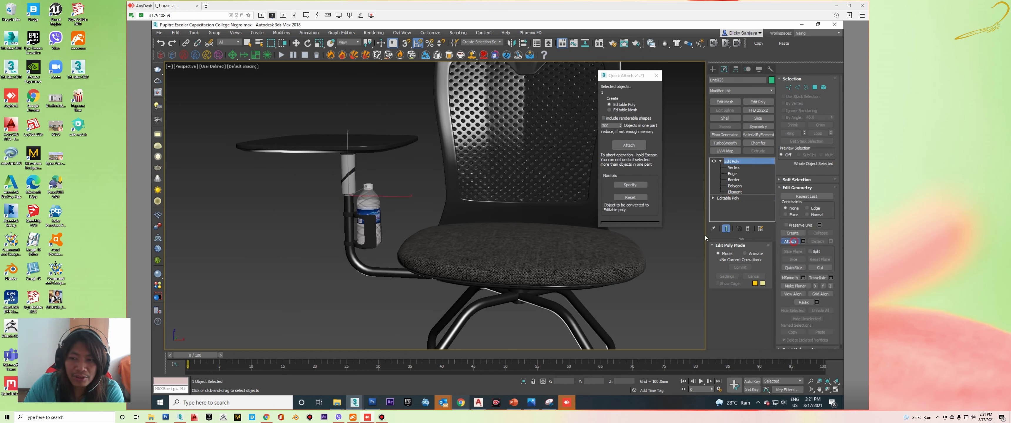
pyautogui.click(355, 151)
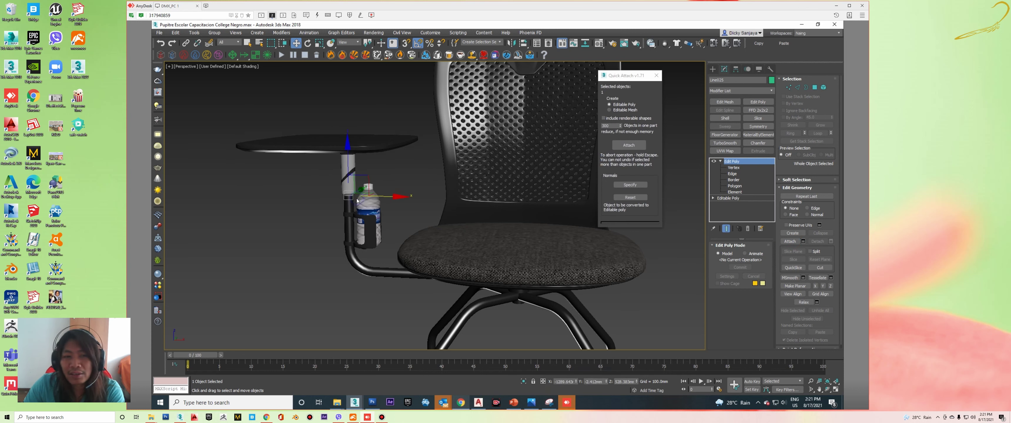
pyautogui.click(720, 161)
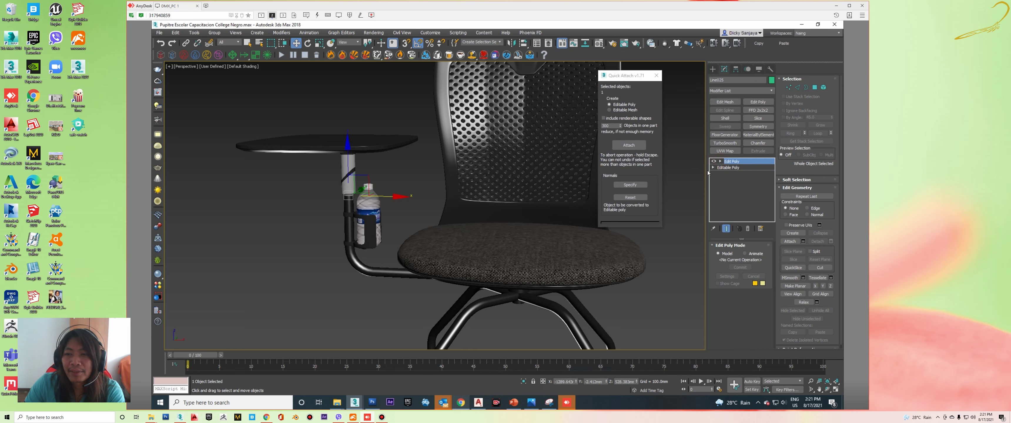
pyautogui.moveTo(408, 203); pyautogui.dragTo(402, 197, button='middle')
pyautogui.scroll(2, 402, 198)
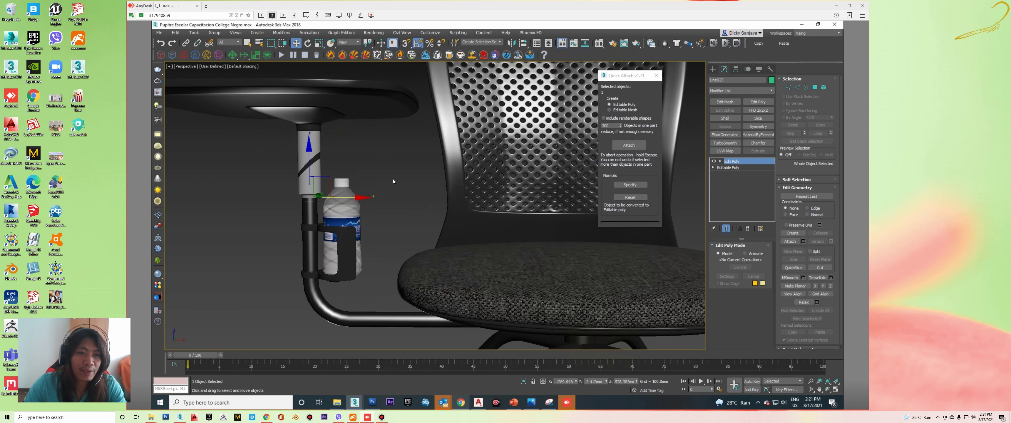
pyautogui.scroll(-2, 435, 197)
pyautogui.keyDown('alt'); pyautogui.moveTo(429, 200); pyautogui.dragTo(479, 195, button='middle'); pyautogui.keyUp('alt')
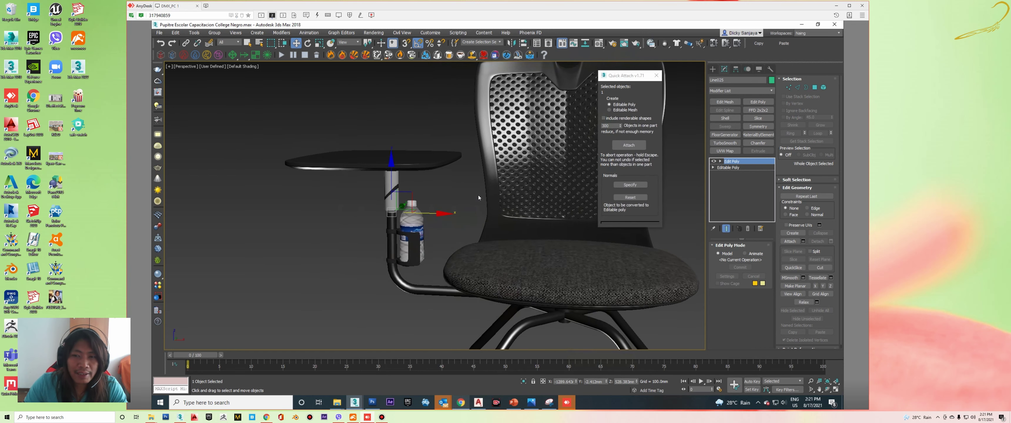
# - Rename the Edit Poly modifier
pyautogui.rightClick(733, 164)
pyautogui.click(754, 168)
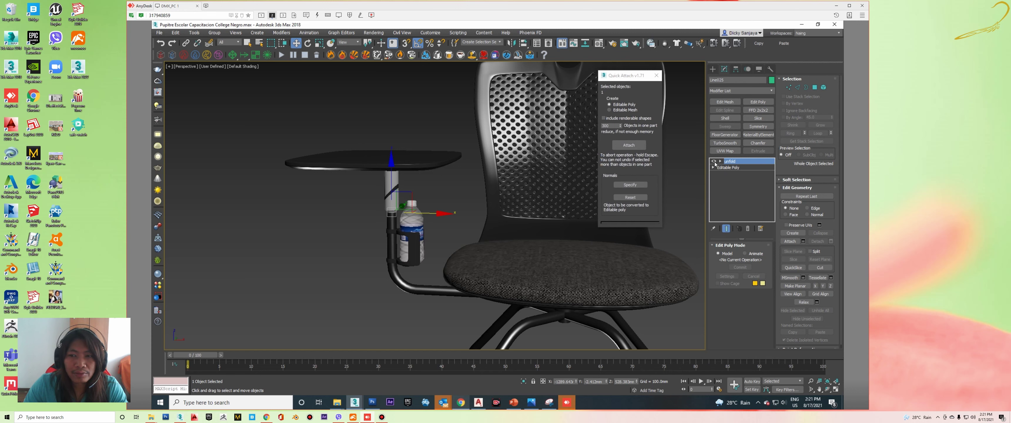
pyautogui.scroll(-4, 522, 200)
pyautogui.scroll(-2, 511, 199)
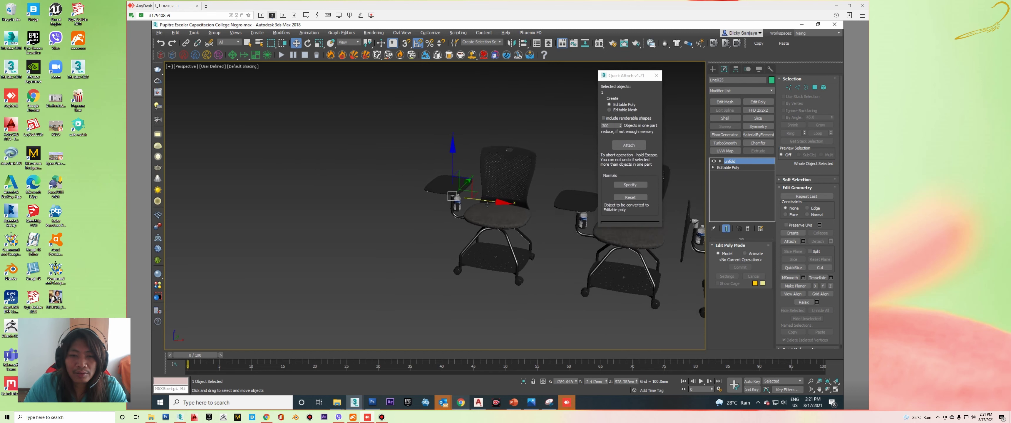
pyautogui.scroll(3, 492, 196)
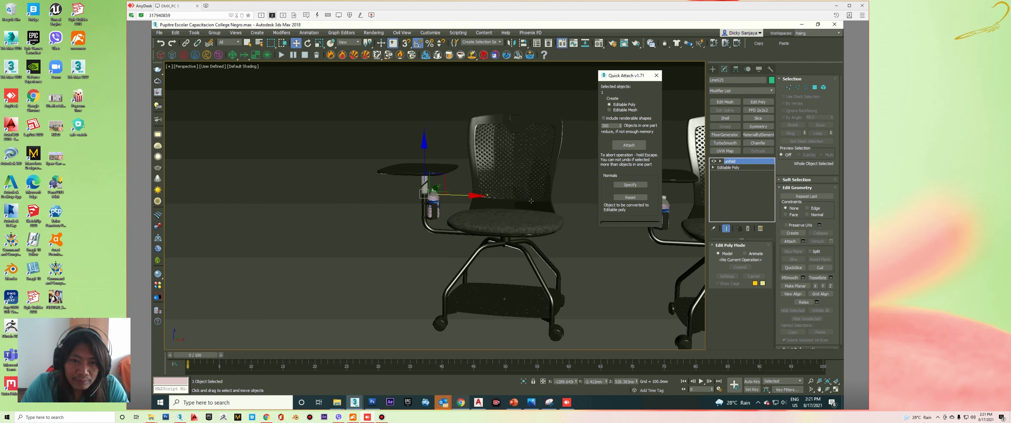
# - Check the remote viewer's display quality options and orbit to eye level with the chairs
pyautogui.keyDown('alt'); pyautogui.moveTo(417, 149); pyautogui.dragTo(393, 142, button='middle'); pyautogui.keyUp('alt')
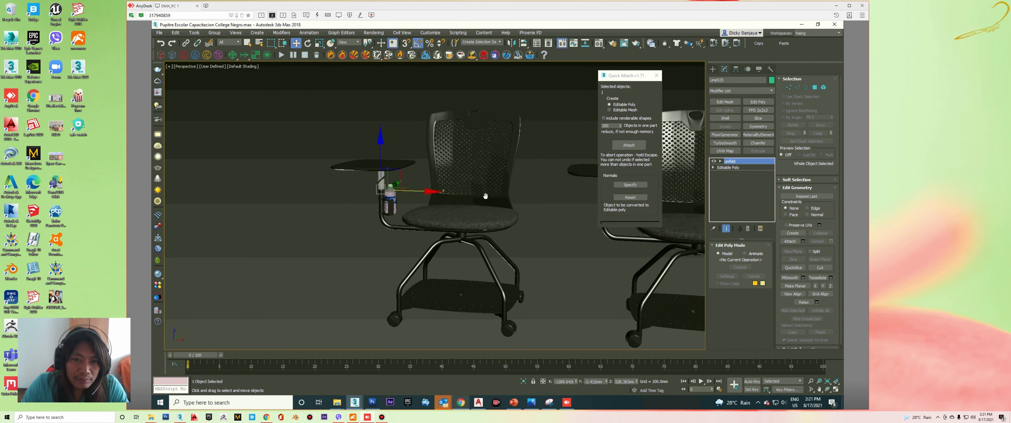
pyautogui.click(339, 15)
pyautogui.click(358, 98)
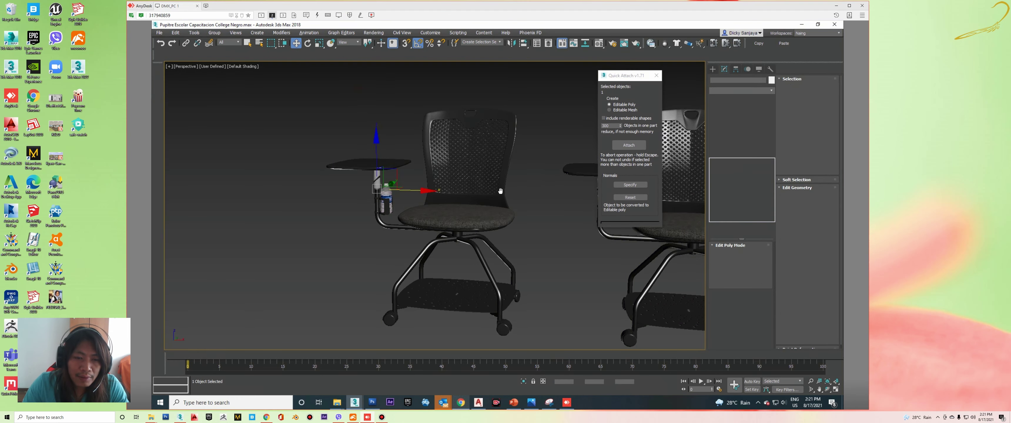
pyautogui.keyDown('alt'); pyautogui.moveTo(412, 177); pyautogui.dragTo(424, 164, button='middle'); pyautogui.keyUp('alt')
pyautogui.scroll(1, 423, 164)
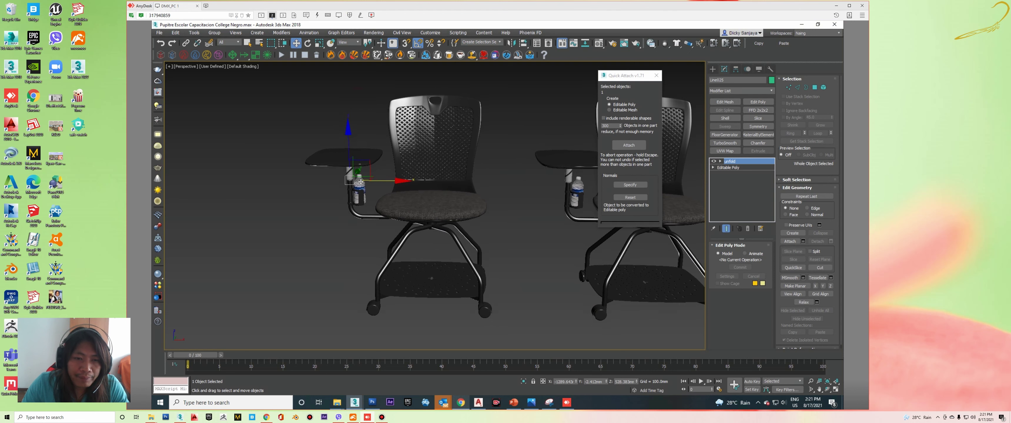
pyautogui.scroll(2, 471, 177)
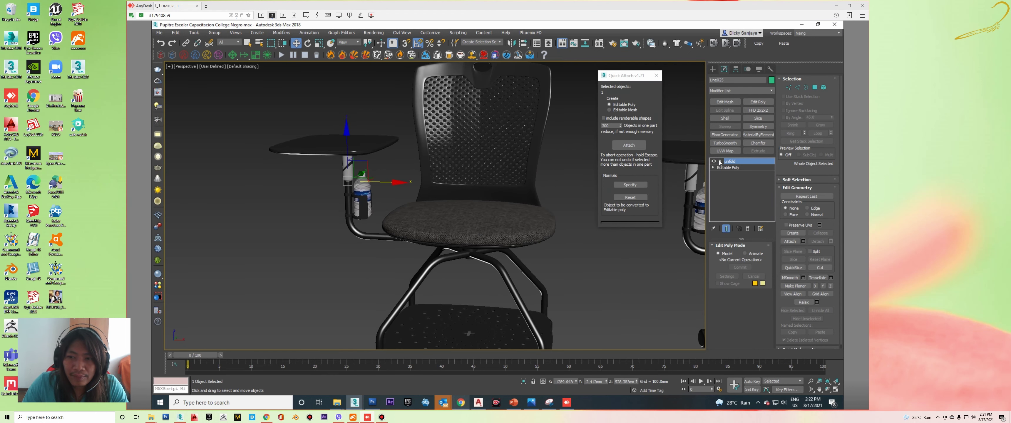
# - Toggle the unfold modifier repeatedly, leaving the left chair's writing tablet unfolded
pyautogui.click(714, 162)
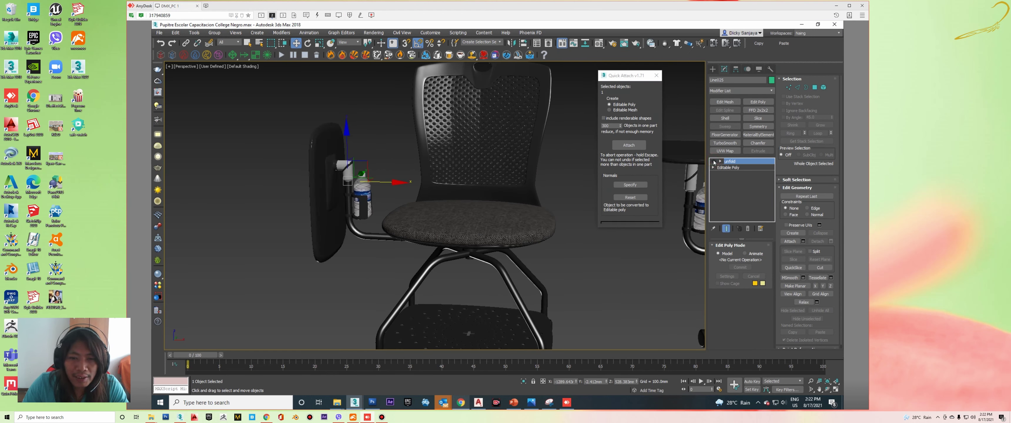
pyautogui.click(714, 162)
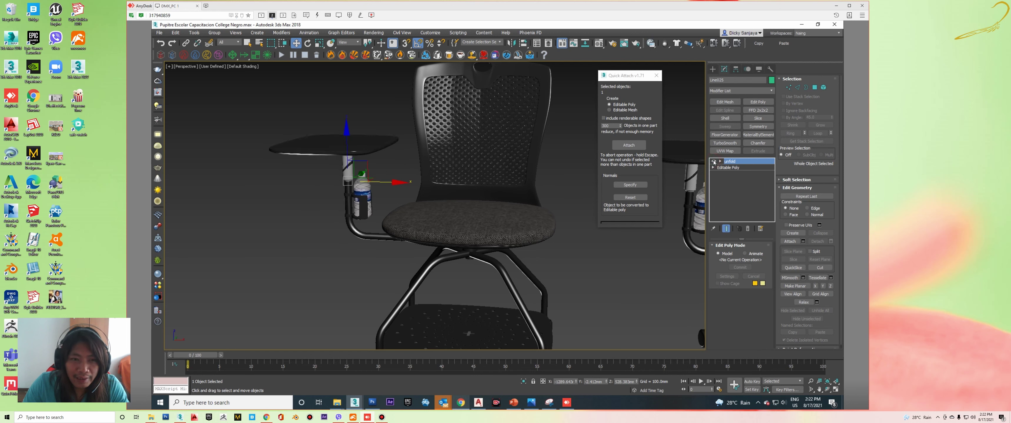
pyautogui.click(714, 161)
pyautogui.click(714, 161)
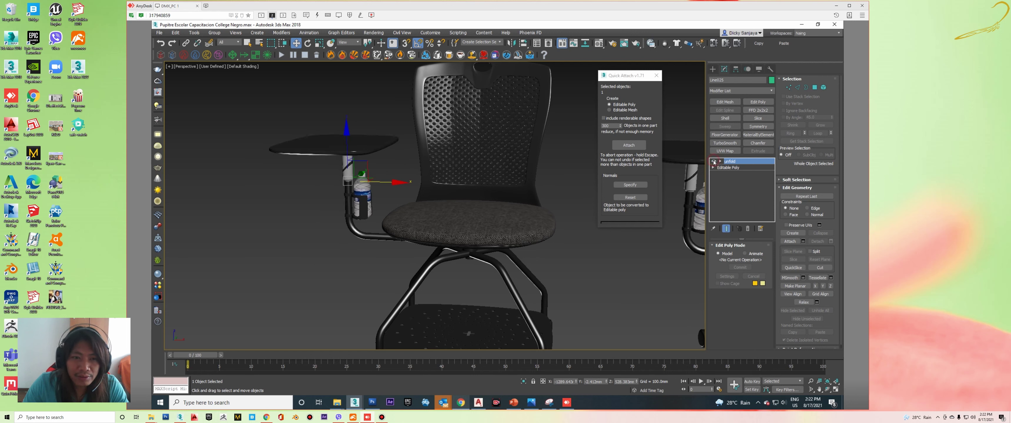
pyautogui.click(714, 162)
pyautogui.click(714, 161)
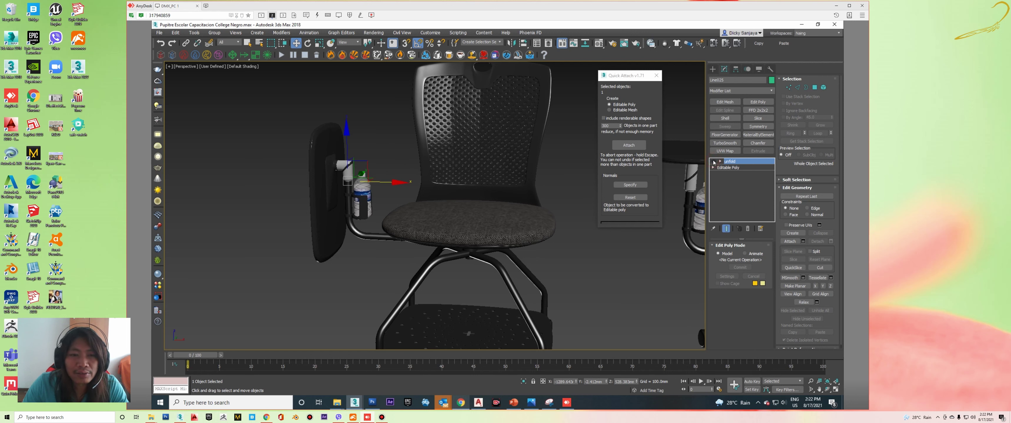
pyautogui.click(714, 161)
pyautogui.click(713, 162)
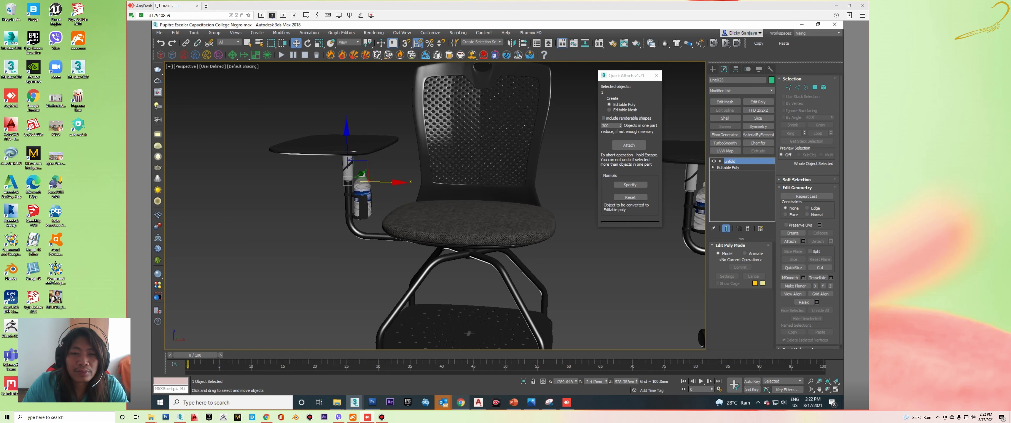
# - Orbit out to both chairs and region-select all parts of the left chair
pyautogui.keyDown('alt'); pyautogui.moveTo(449, 173); pyautogui.dragTo(638, 174, button='middle'); pyautogui.keyUp('alt')
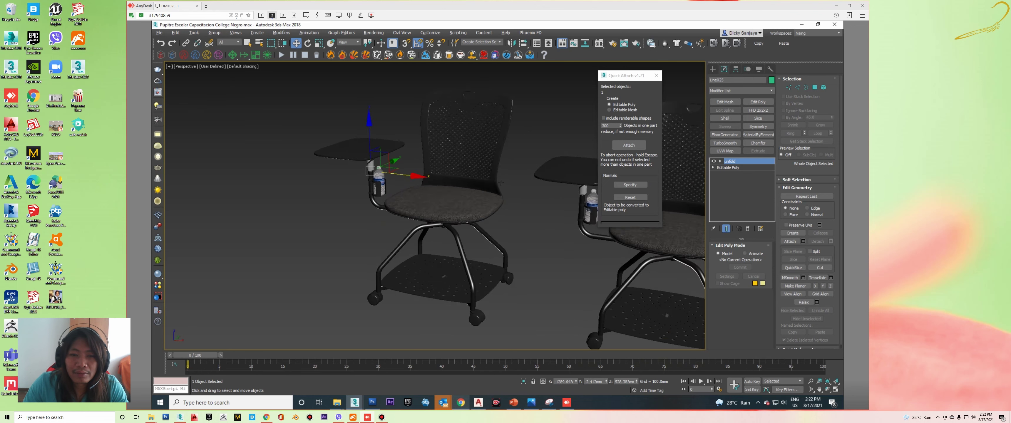
pyautogui.keyDown('alt'); pyautogui.moveTo(533, 184); pyautogui.dragTo(495, 178, button='middle'); pyautogui.keyUp('alt')
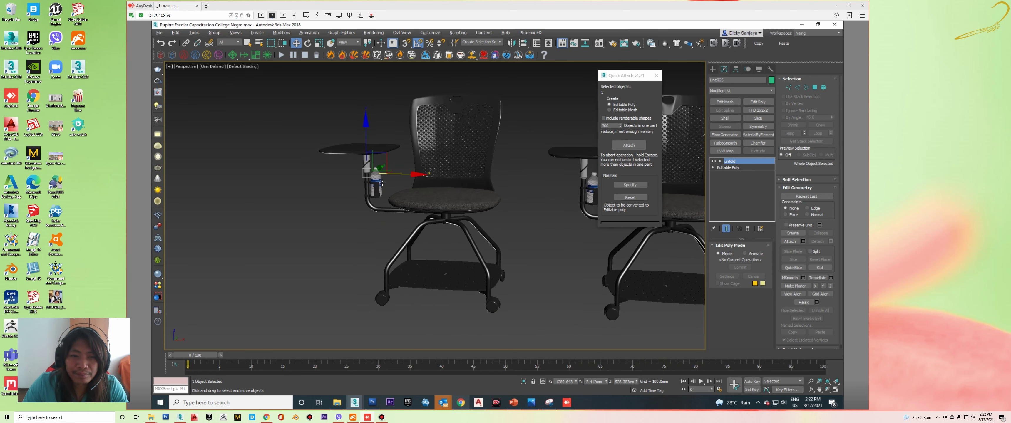
pyautogui.moveTo(527, 113); pyautogui.dragTo(450, 190)
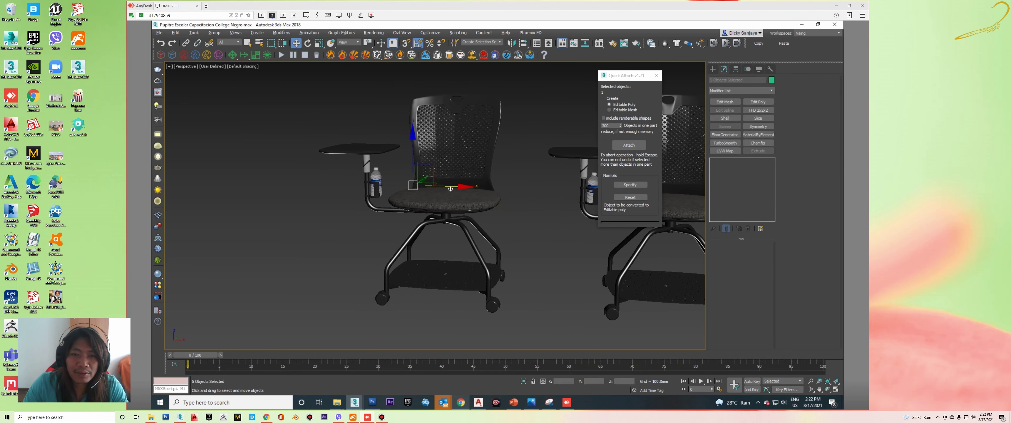
# - Rename the middle chair's group to end with 'unfold'
pyautogui.click(512, 191)
pyautogui.moveTo(512, 192)
pyautogui.keyDown('alt'); pyautogui.mouseDown(button='middle')
pyautogui.moveTo(429, 197)
pyautogui.moveTo(512, 167)
pyautogui.mouseUp(button='middle'); pyautogui.keyUp('alt')
pyautogui.click(506, 166)
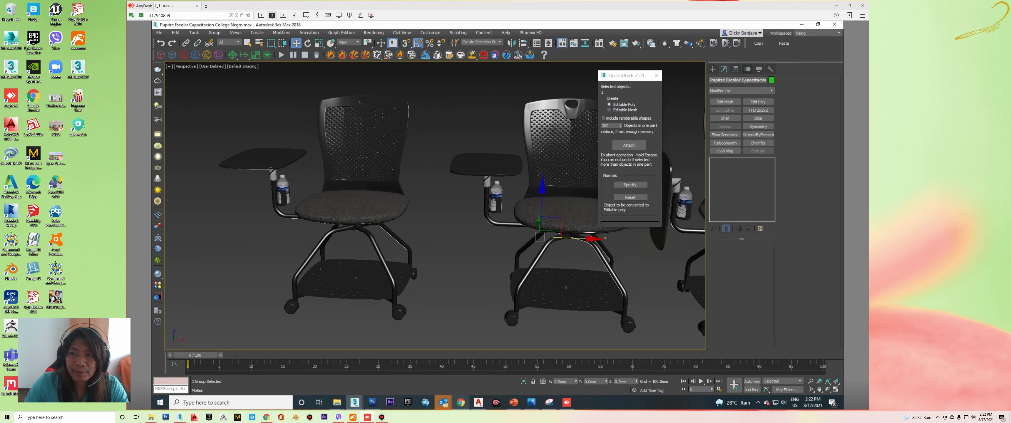
pyautogui.moveTo(711, 80); pyautogui.dragTo(814, 81)
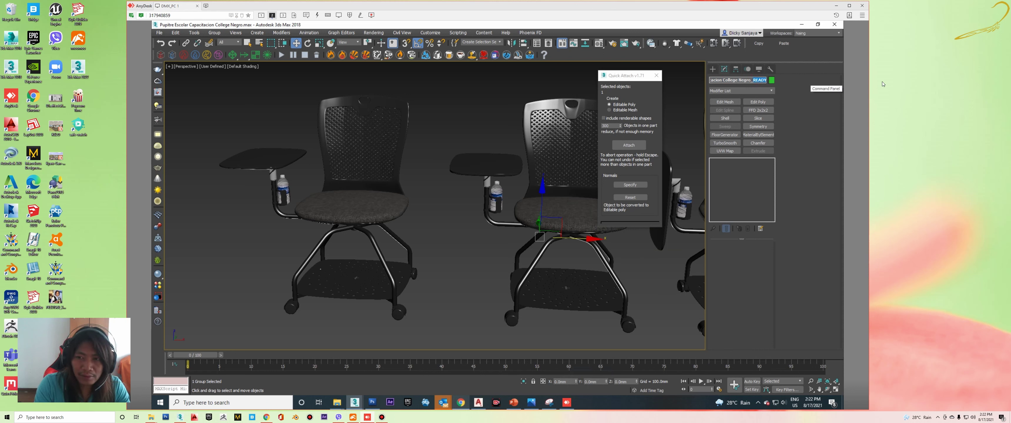
pyautogui.write('unfold')
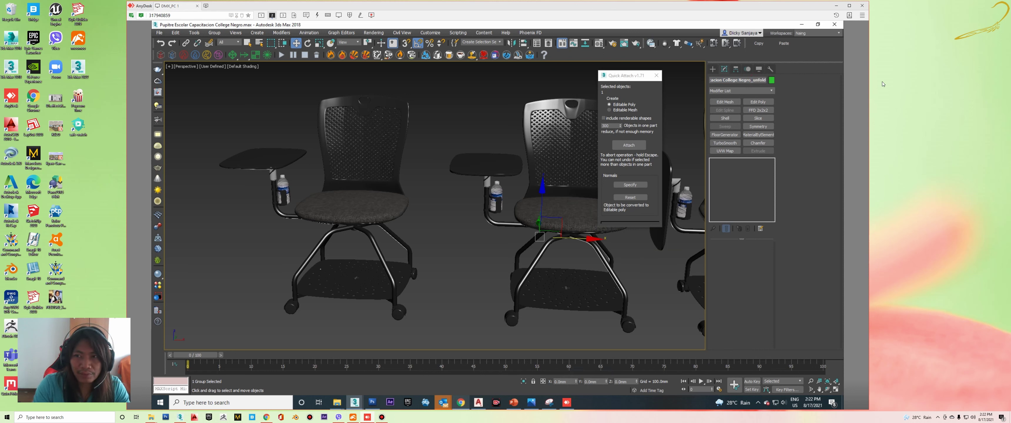
pyautogui.press('Return')
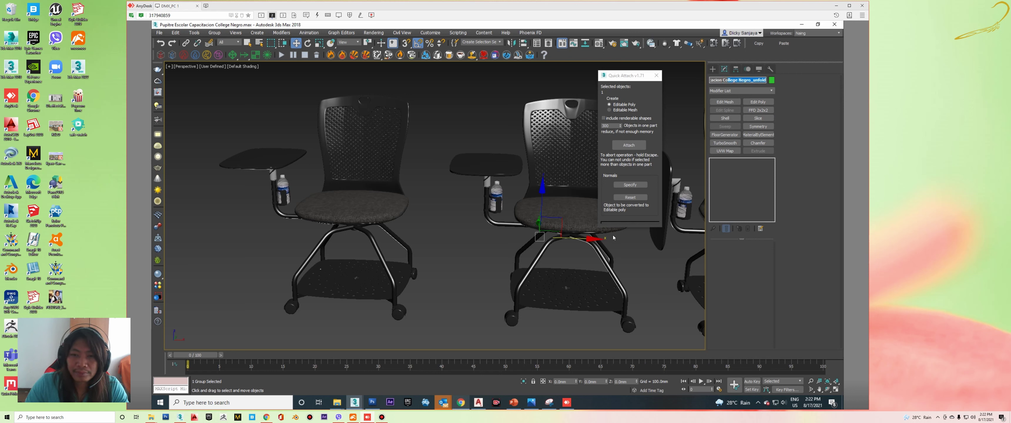
# - Check another chair group's name and copy the full group name
pyautogui.click(676, 225)
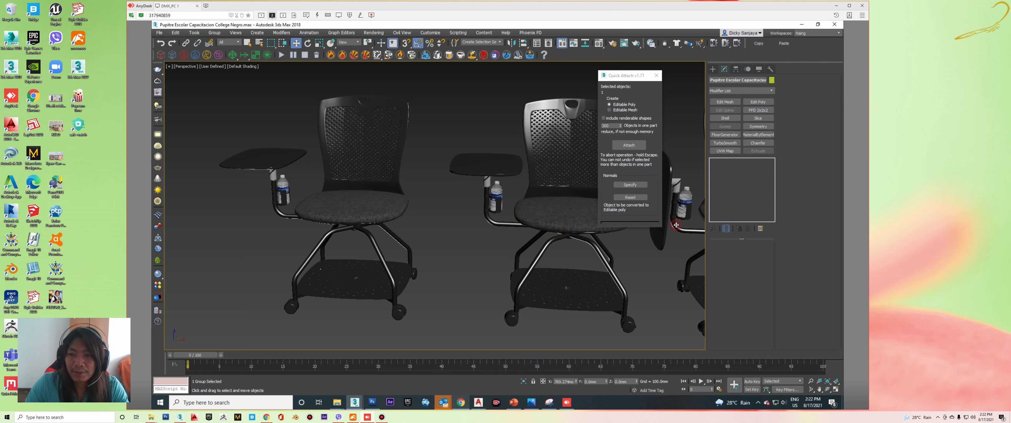
pyautogui.click(746, 81)
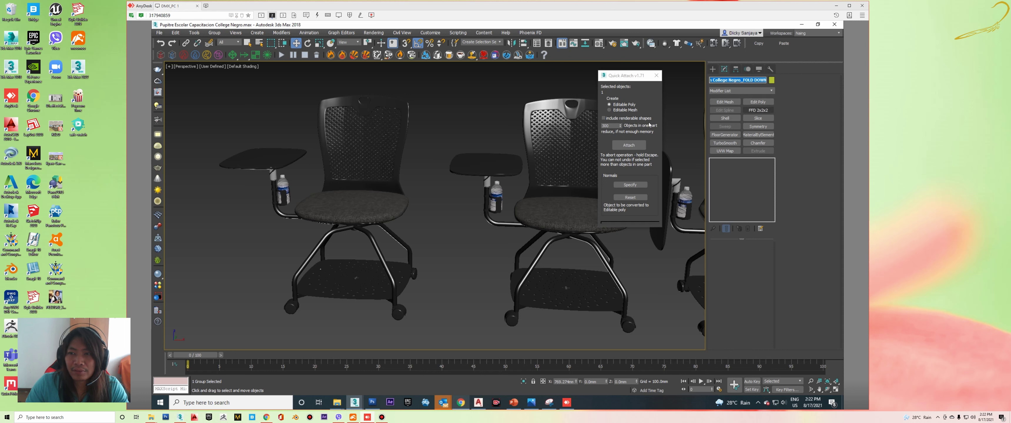
pyautogui.click(505, 153)
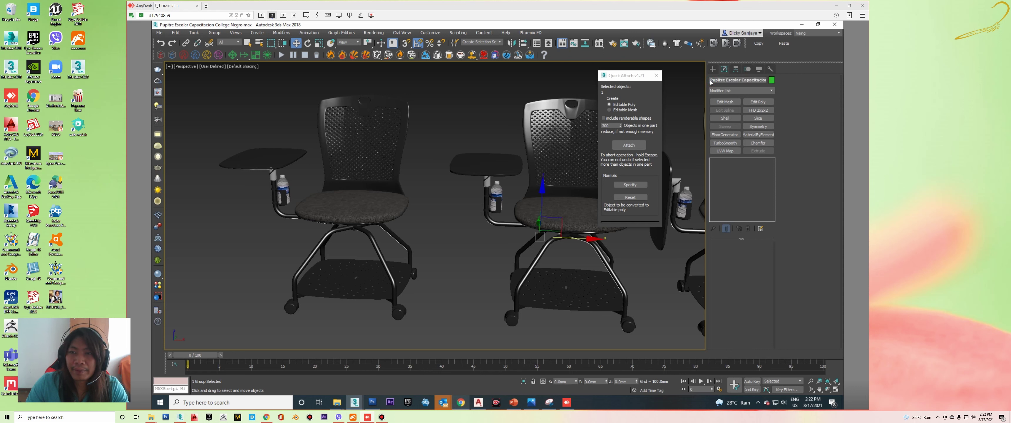
pyautogui.click(710, 81)
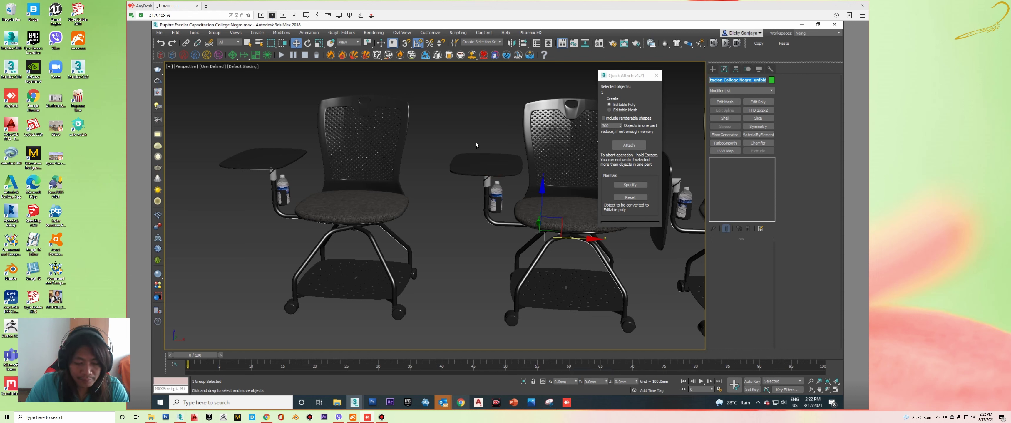
# - Group the left chair's five parts, naming it with the pasted name and the 'unfold' suffix replaced by 'R'
pyautogui.moveTo(331, 245); pyautogui.dragTo(426, 85)
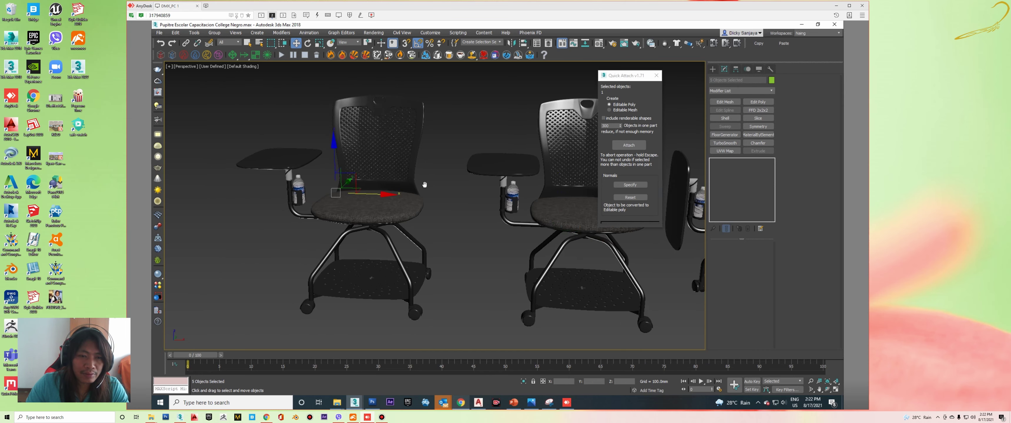
pyautogui.scroll(5, 399, 191)
pyautogui.moveTo(399, 192); pyautogui.dragTo(457, 184)
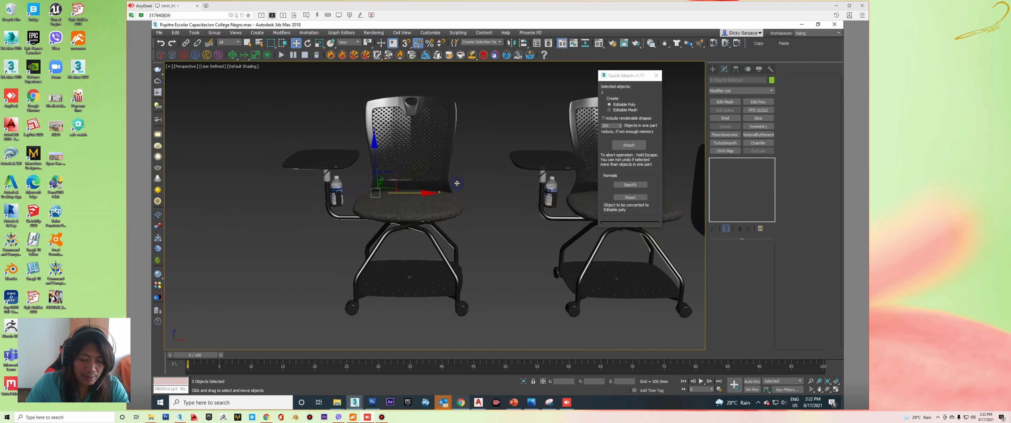
pyautogui.hotkey('ctrl', 'g')
pyautogui.write('Pupitre Escolar Capacitacion College Negro_unfold')
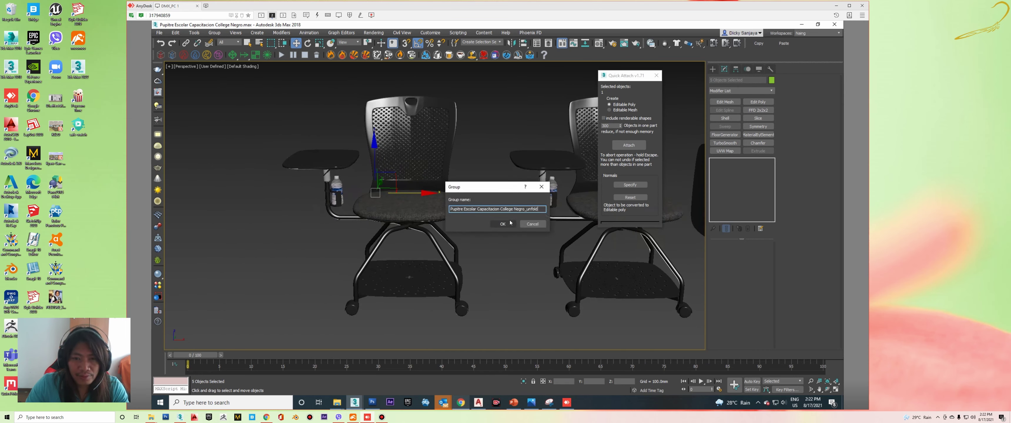
pyautogui.click(527, 209)
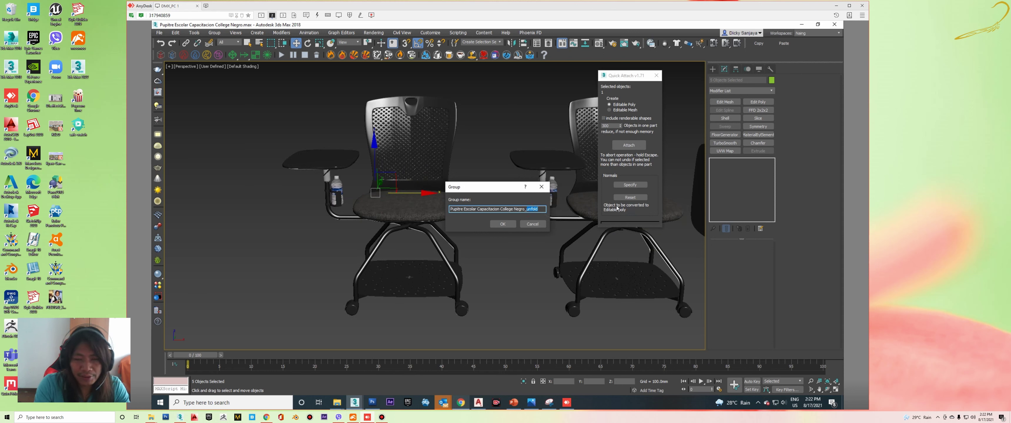
pyautogui.write('Ready')
pyautogui.press('Return')
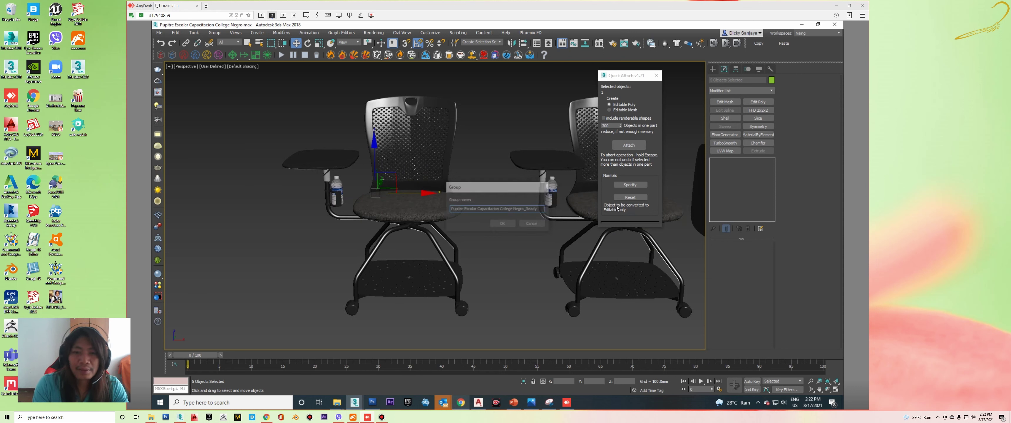
# - Close the Quick Attach panel and pan to frame the chairs
pyautogui.moveTo(513, 180); pyautogui.dragTo(496, 182, button='middle')
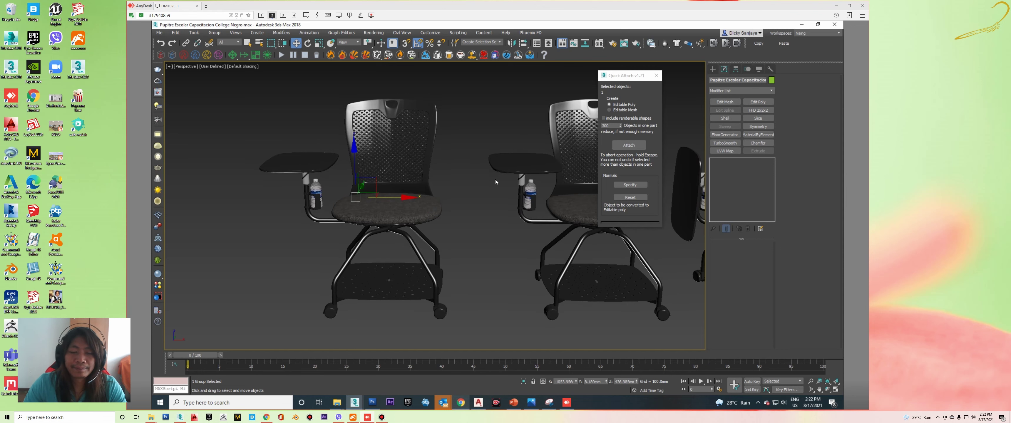
pyautogui.moveTo(542, 153); pyautogui.dragTo(518, 159, button='middle')
pyautogui.click(656, 76)
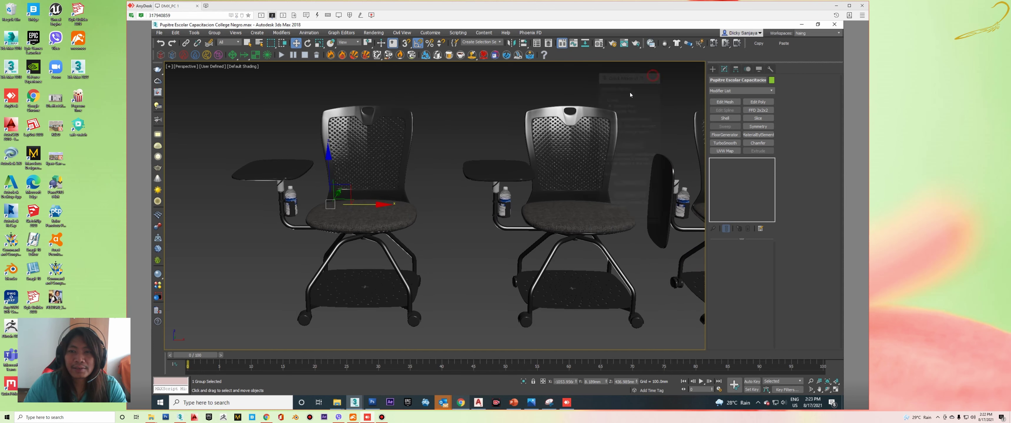
pyautogui.moveTo(516, 124); pyautogui.dragTo(480, 125, button='middle')
pyautogui.scroll(-3, 480, 125)
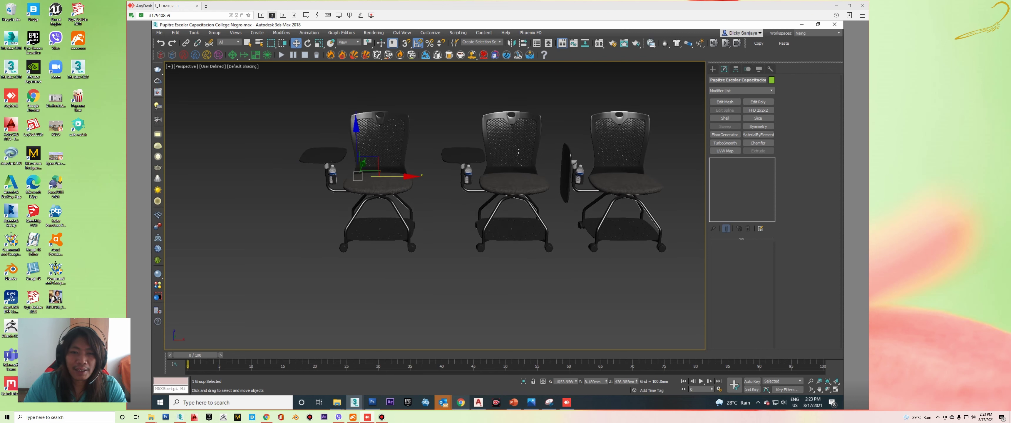
pyautogui.moveTo(409, 199); pyautogui.dragTo(393, 215, button='middle')
pyautogui.moveTo(440, 174); pyautogui.dragTo(420, 179, button='middle')
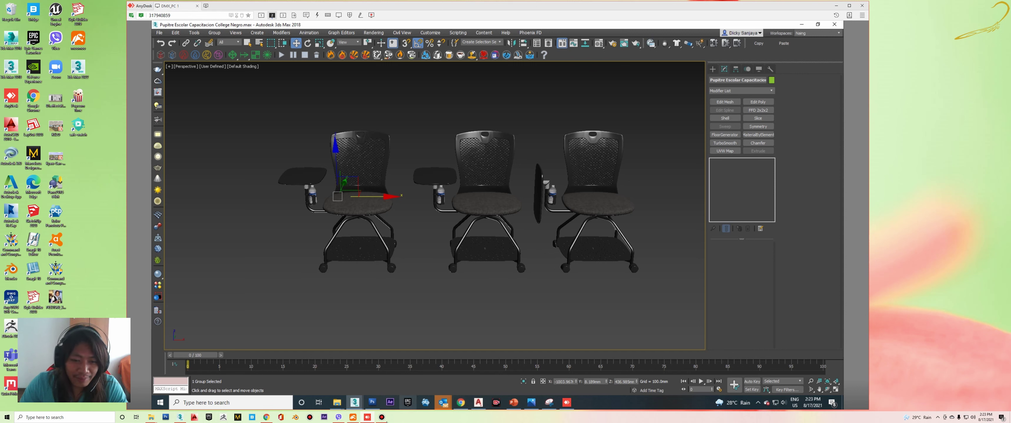
# - Check the recorder window, then zoom and orbit around the three chairs
pyautogui.click(381, 418)
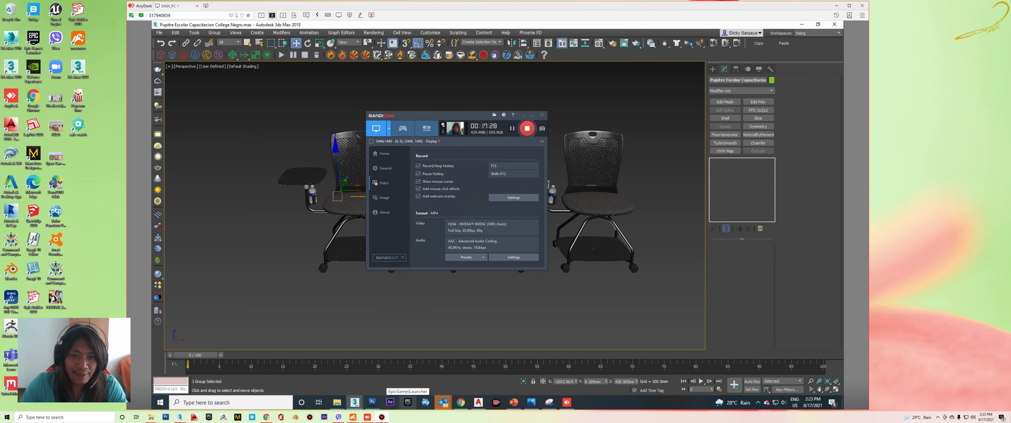
pyautogui.click(381, 418)
pyautogui.scroll(1, 404, 188)
pyautogui.scroll(2, 417, 187)
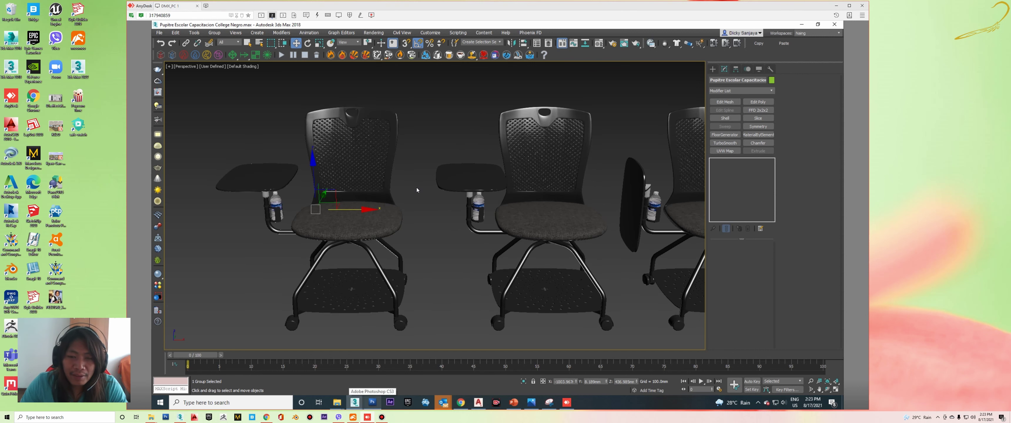
pyautogui.scroll(2, 417, 187)
pyautogui.scroll(-3, 379, 176)
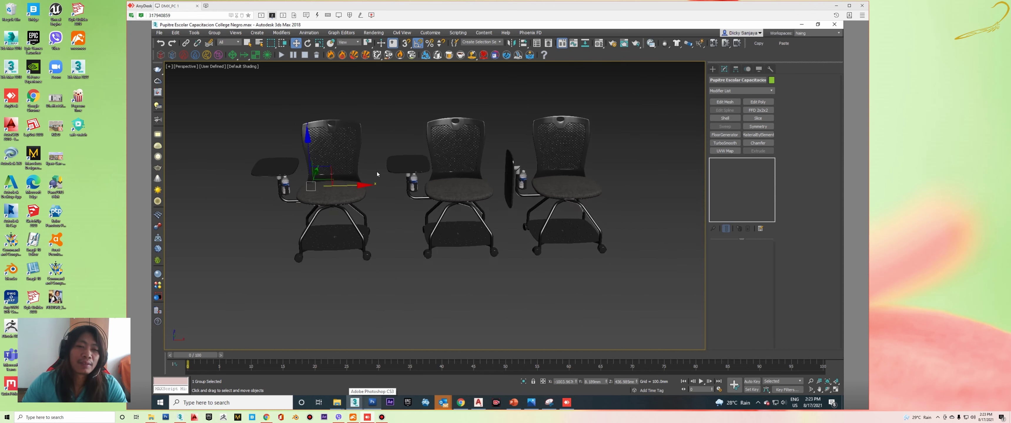
pyautogui.scroll(1, 377, 173)
pyautogui.scroll(2, 378, 194)
pyautogui.moveTo(377, 194)
pyautogui.keyDown('alt'); pyautogui.mouseDown(button='middle')
pyautogui.moveTo(415, 192)
pyautogui.moveTo(394, 189)
pyautogui.mouseUp(button='middle'); pyautogui.keyUp('alt')
pyautogui.click(375, 191)
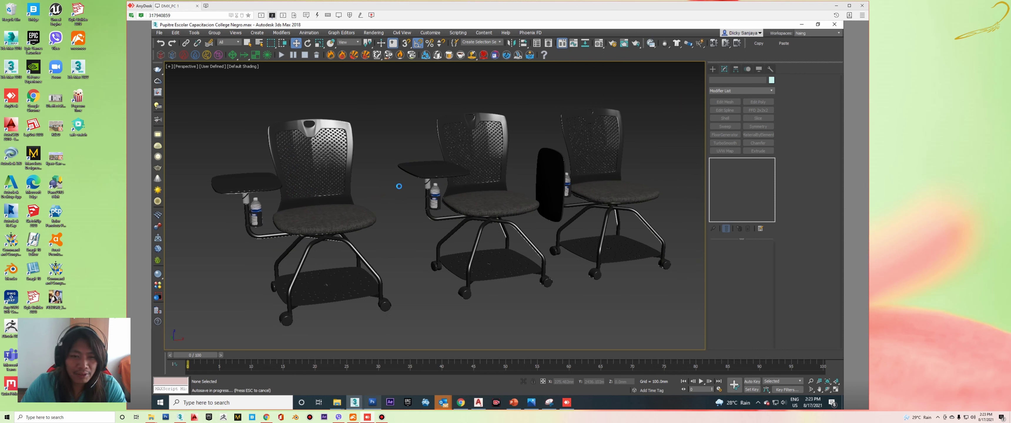
# - Cancel the running autosave with Esc and refine the view of the three chairs
pyautogui.press('Escape')
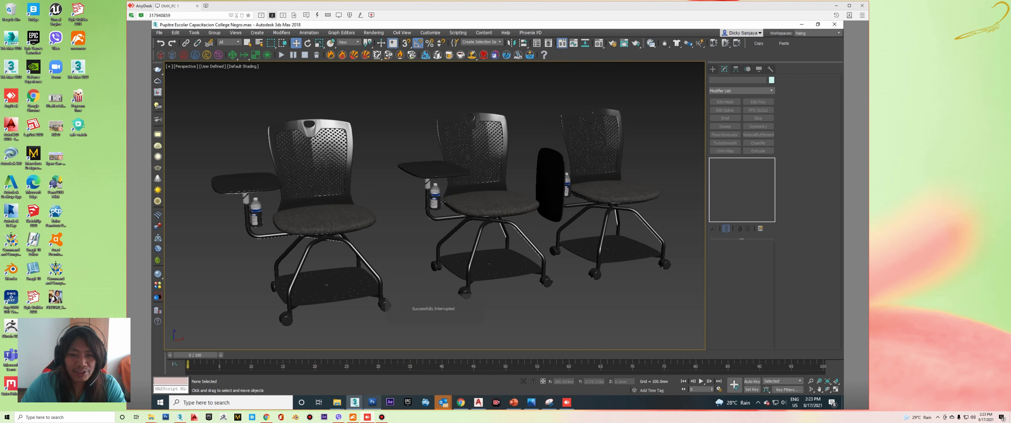
pyautogui.moveTo(451, 205); pyautogui.dragTo(425, 200, button='middle')
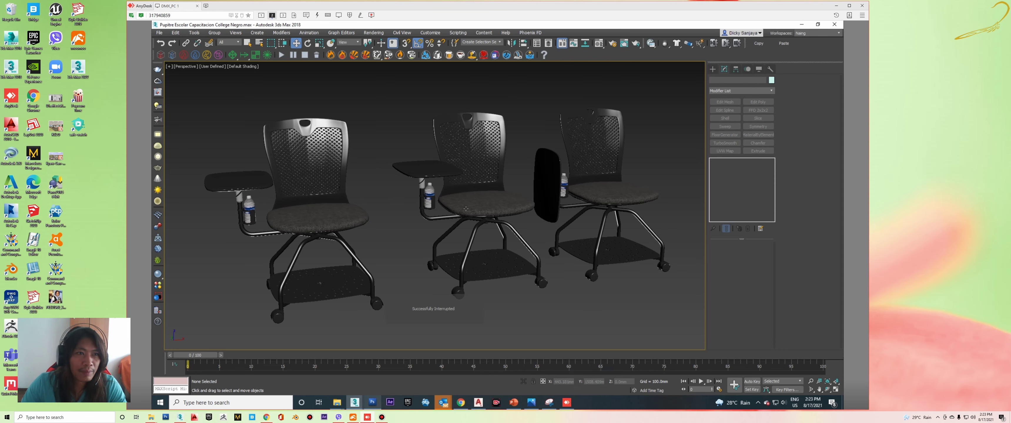
pyautogui.moveTo(467, 209); pyautogui.dragTo(457, 205, button='middle')
pyautogui.click(338, 202)
pyautogui.moveTo(340, 202); pyautogui.dragTo(416, 202, button='middle')
pyautogui.click(390, 198)
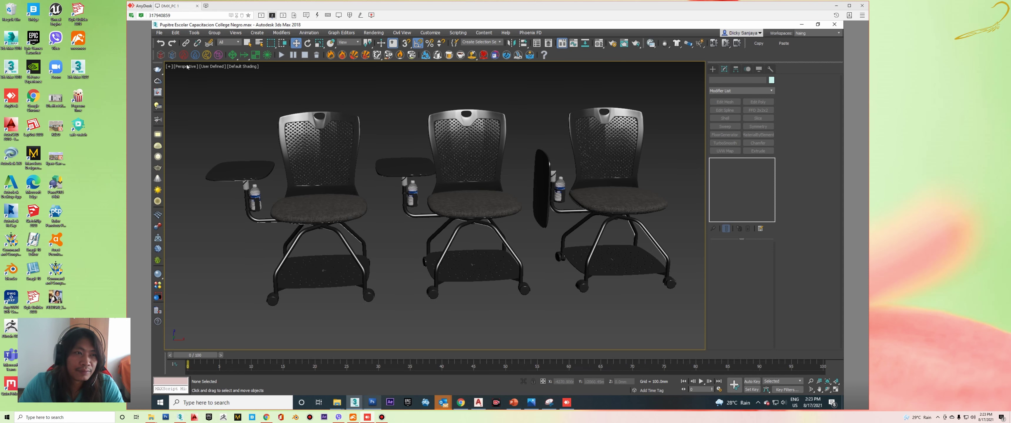
# - Start Save As and open the For Sales folder
pyautogui.click(159, 33)
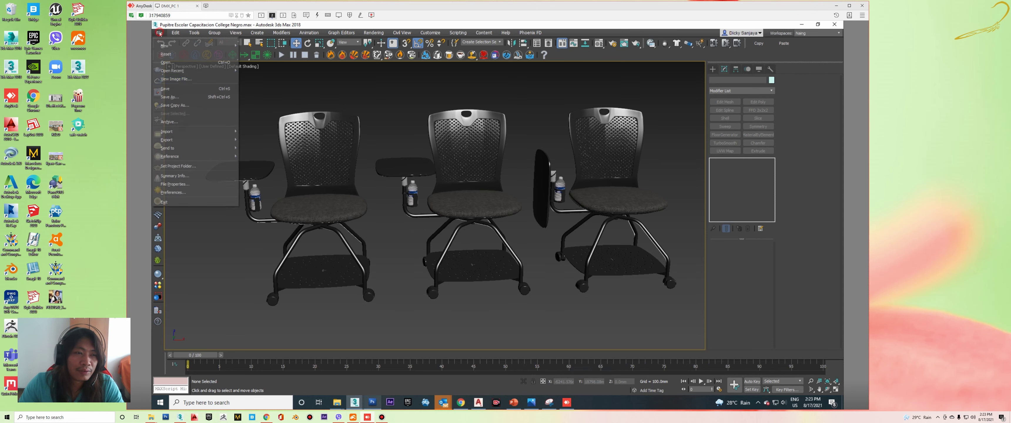
pyautogui.click(174, 97)
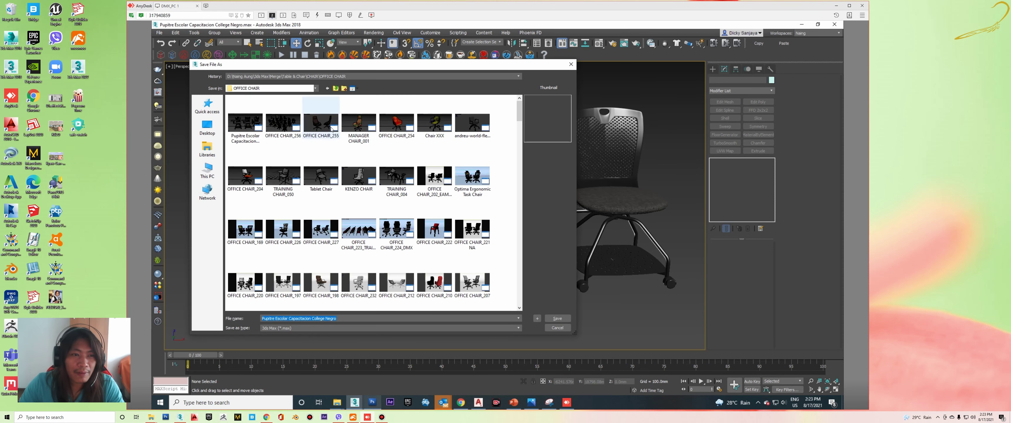
pyautogui.scroll(-10, 404, 172)
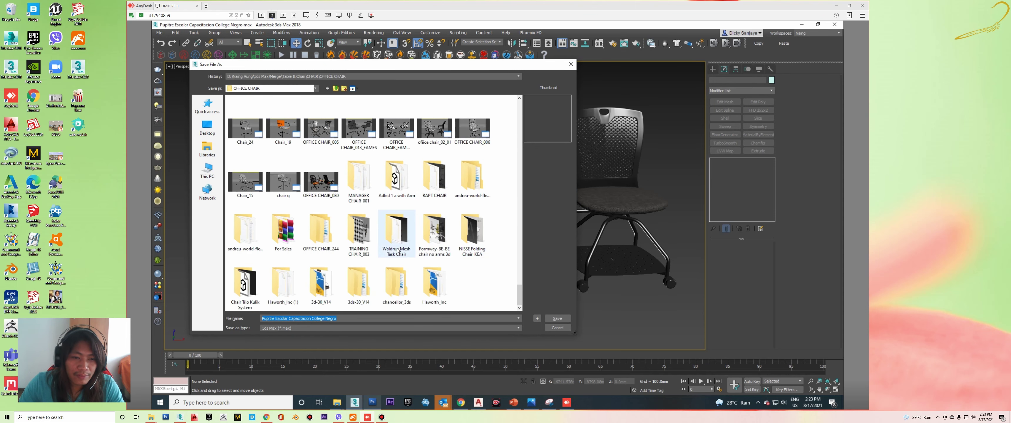
pyautogui.click(284, 239)
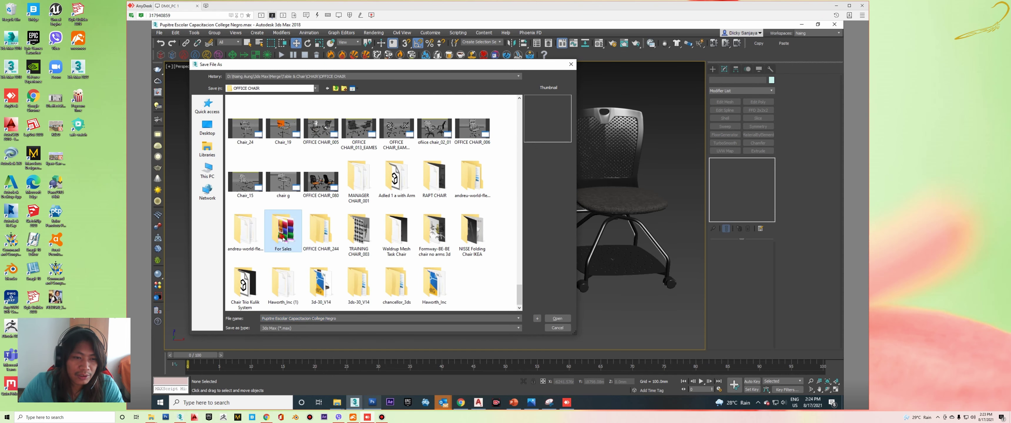
pyautogui.doubleClick(284, 239)
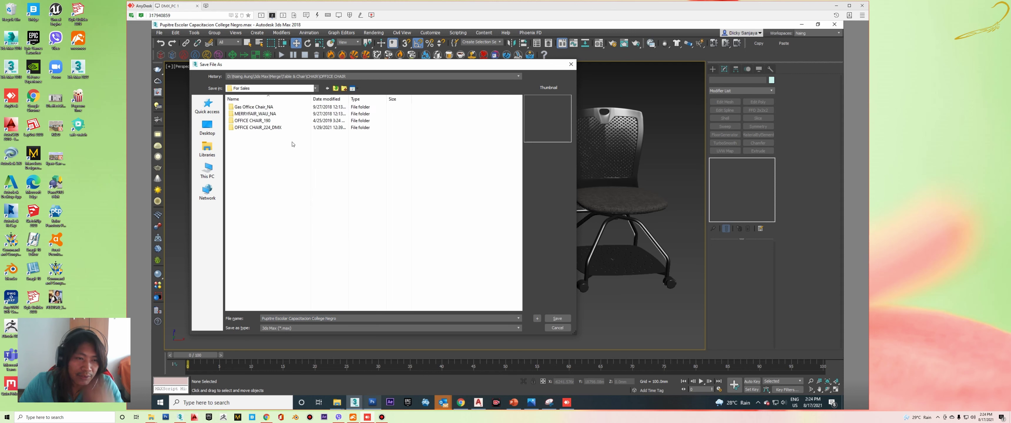
# - Create folder 'Pupitre Escolar Capacitacion College Negro' and save the scene inside it
pyautogui.click(346, 89)
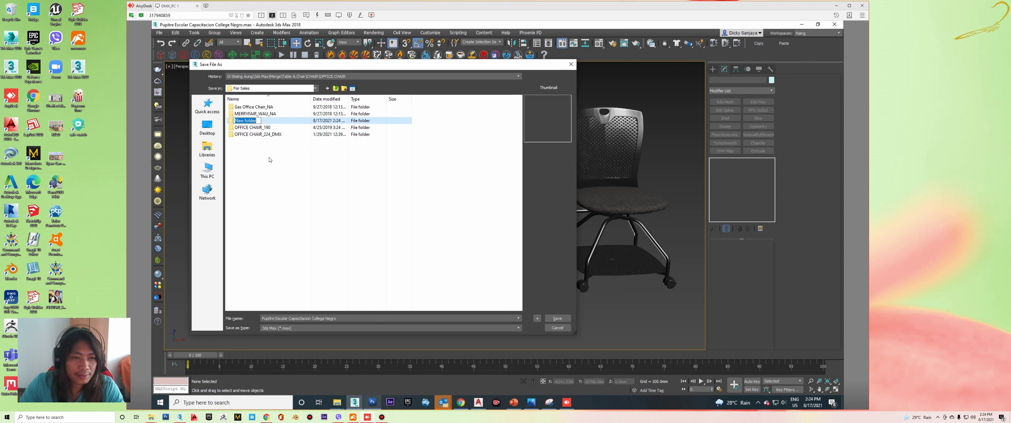
pyautogui.write('Pupitre Escolar Capacitacion College Negro_unfold')
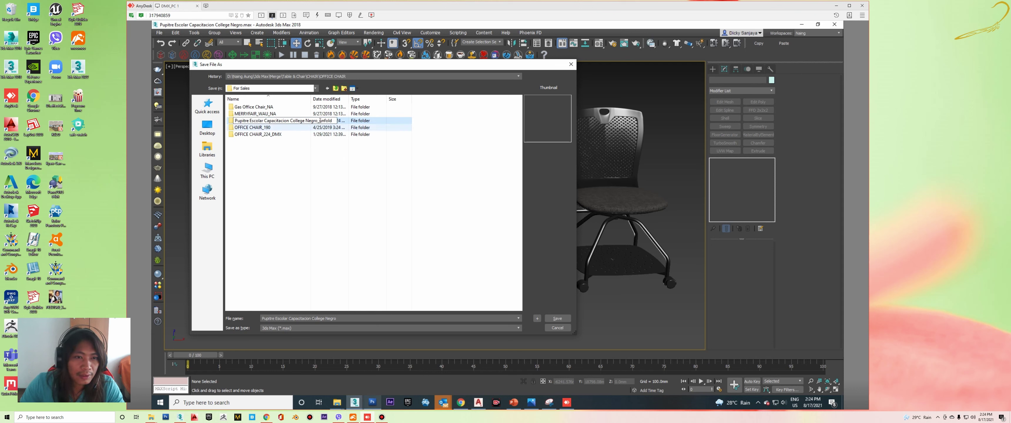
pyautogui.press('BackSpace')
pyautogui.press('BackSpace')
pyautogui.press('BackSpace')
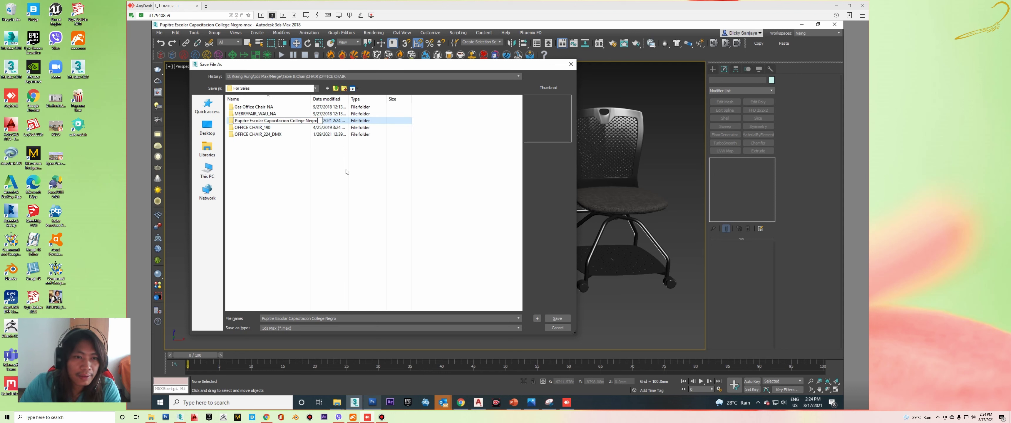
pyautogui.click(324, 170)
pyautogui.moveTo(311, 99)
pyautogui.mouseDown()
pyautogui.moveTo(376, 101)
pyautogui.moveTo(354, 100)
pyautogui.mouseUp()
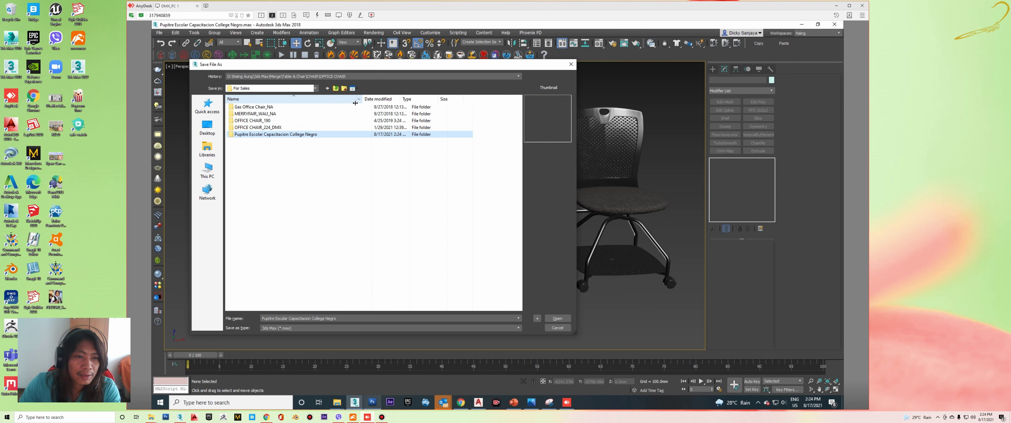
pyautogui.doubleClick(284, 135)
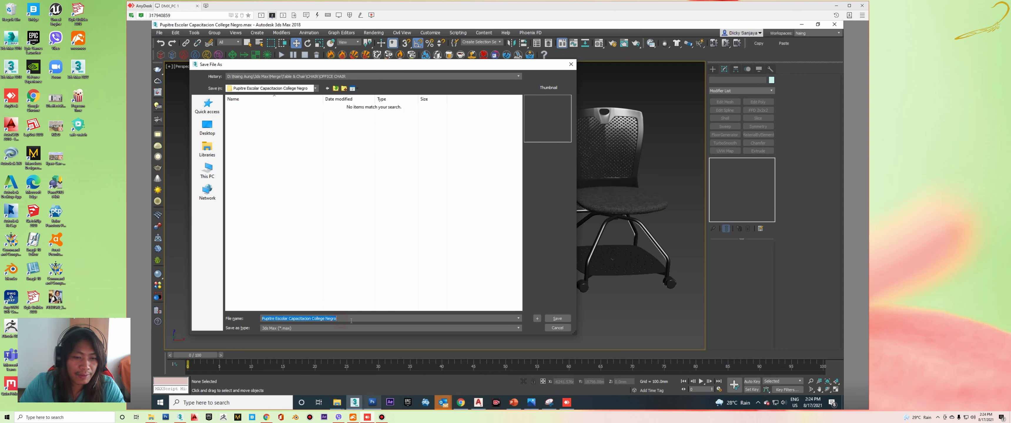
pyautogui.click(554, 321)
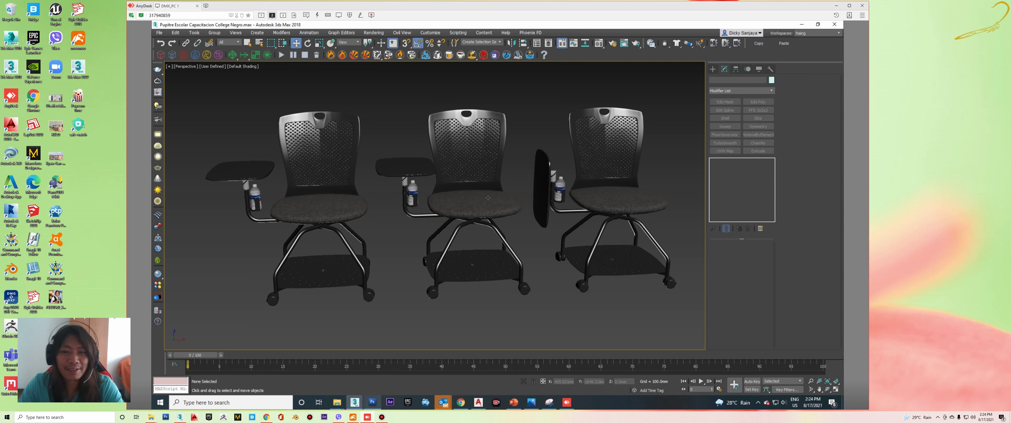
pyautogui.click(426, 403)
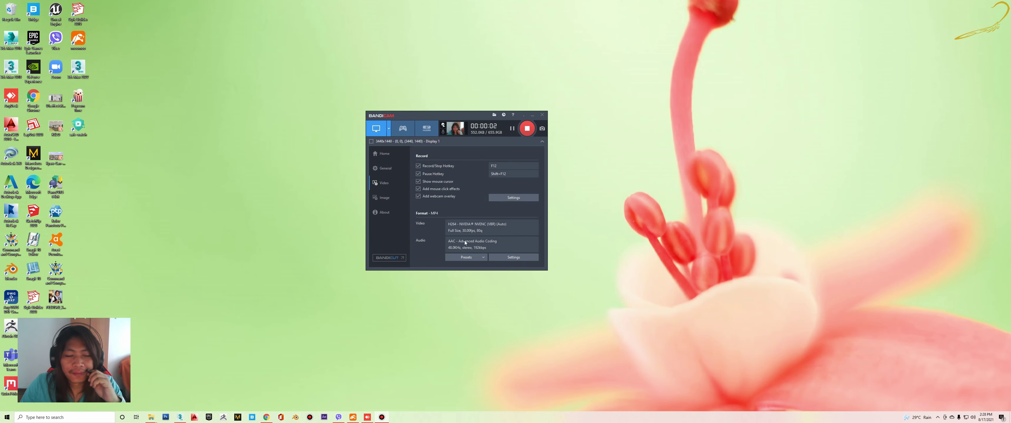
pyautogui.click(531, 116)
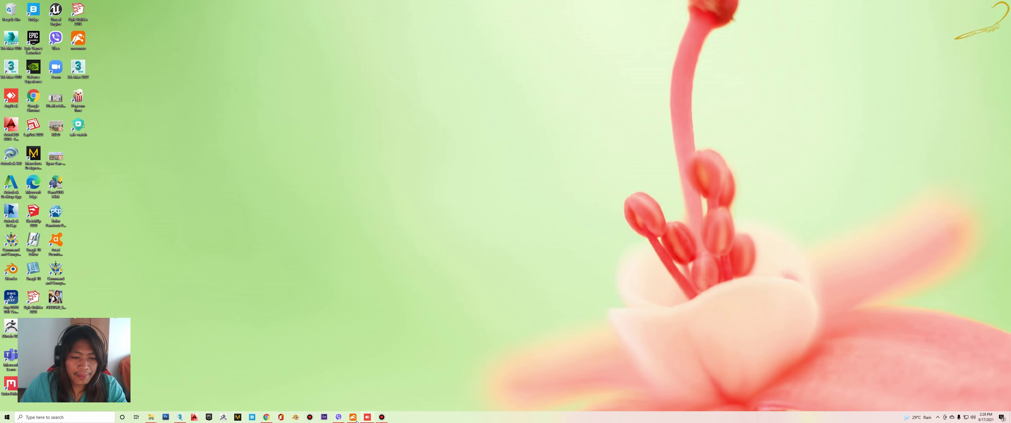
pyautogui.click(368, 417)
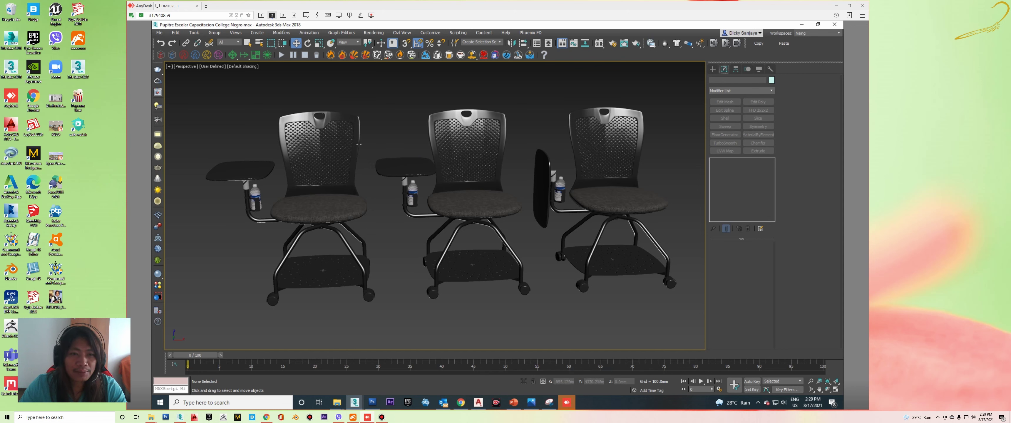
# - Open the left chair group, then undo to close it again
pyautogui.click(341, 155)
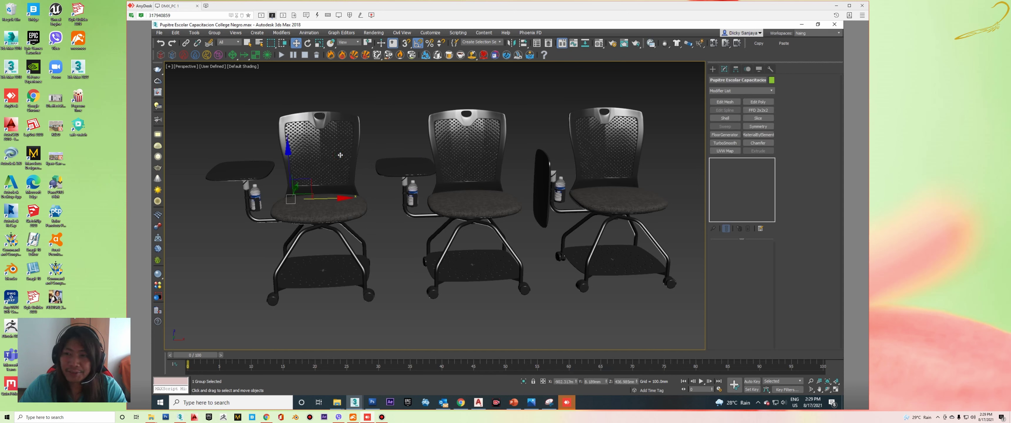
pyautogui.doubleClick(341, 156)
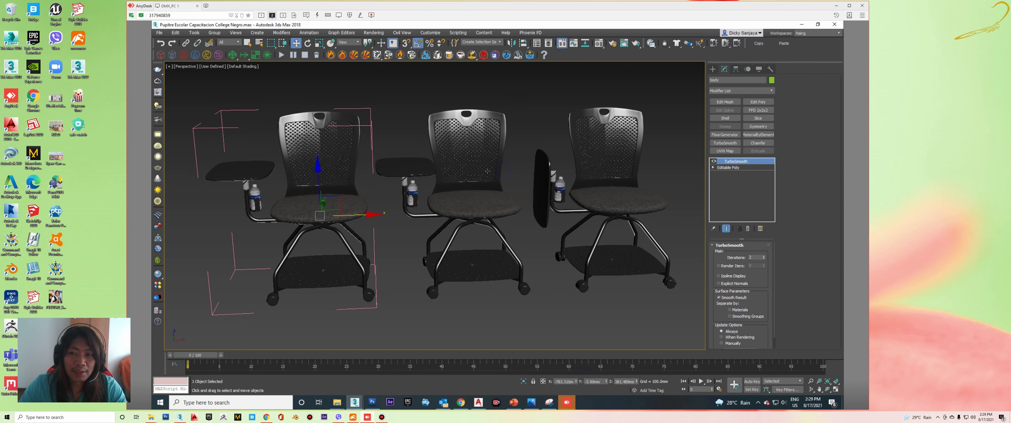
pyautogui.hotkey('ctrl', 'z')
pyautogui.moveTo(331, 201); pyautogui.dragTo(336, 182)
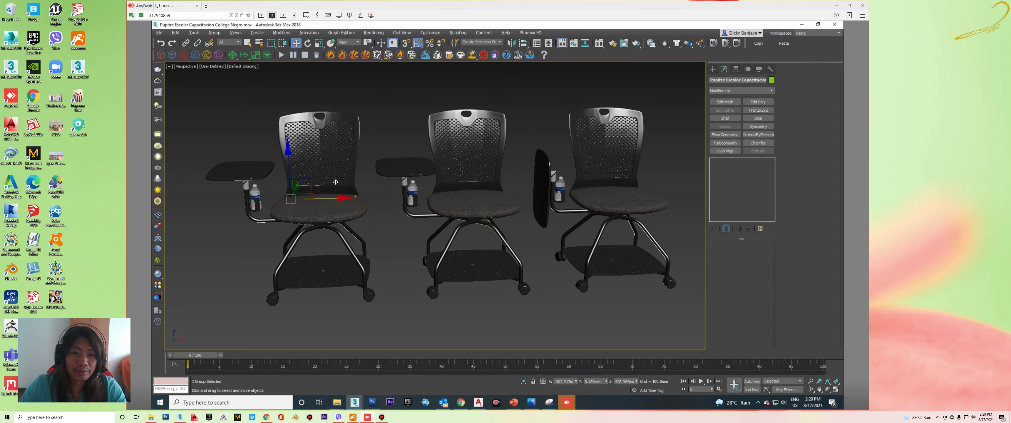
# - Region-select the middle and right chairs and delete them
pyautogui.moveTo(472, 141); pyautogui.dragTo(581, 145)
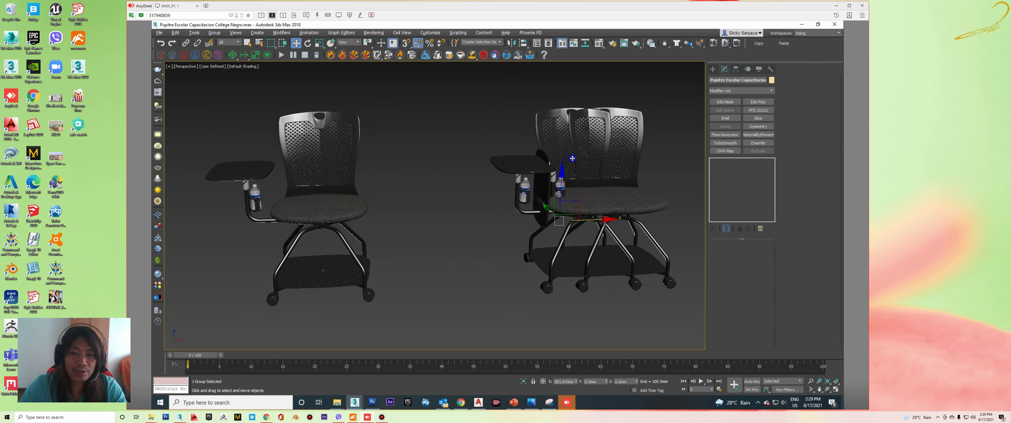
pyautogui.click(605, 157)
pyautogui.moveTo(434, 215); pyautogui.dragTo(603, 78)
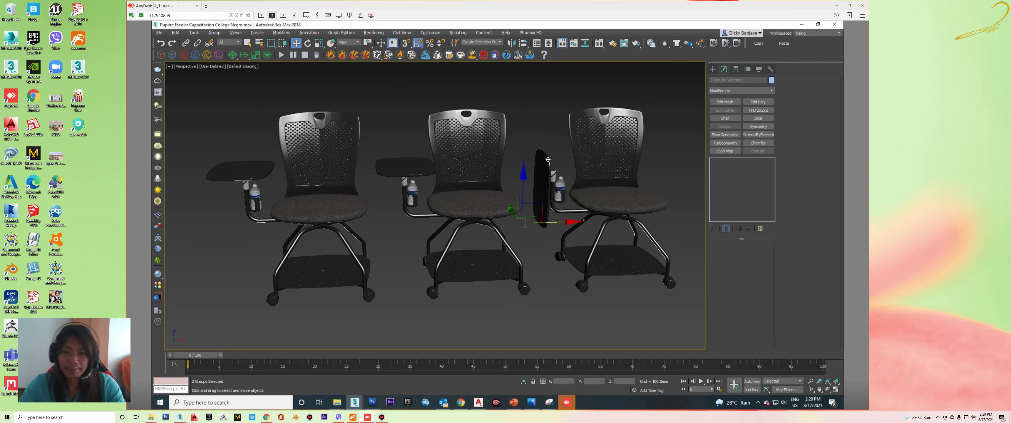
pyautogui.press('Delete')
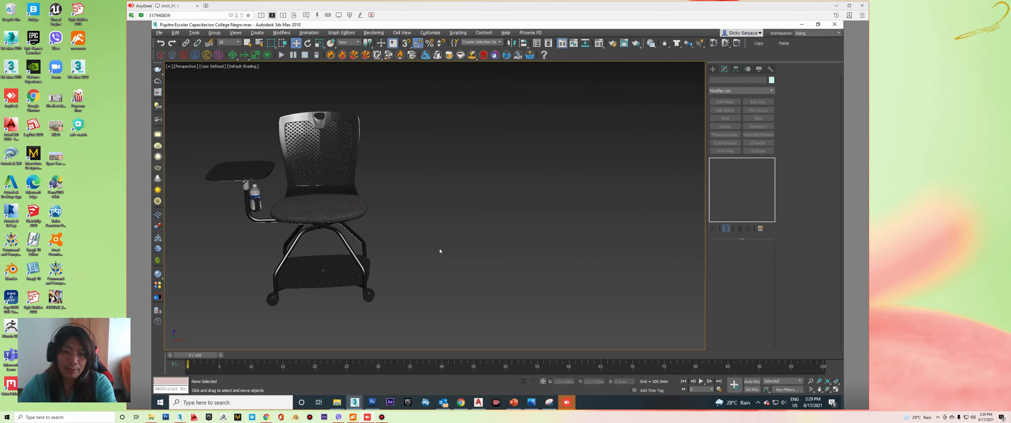
# - Select the remaining left chair and zero its X position
pyautogui.moveTo(445, 174); pyautogui.dragTo(406, 248)
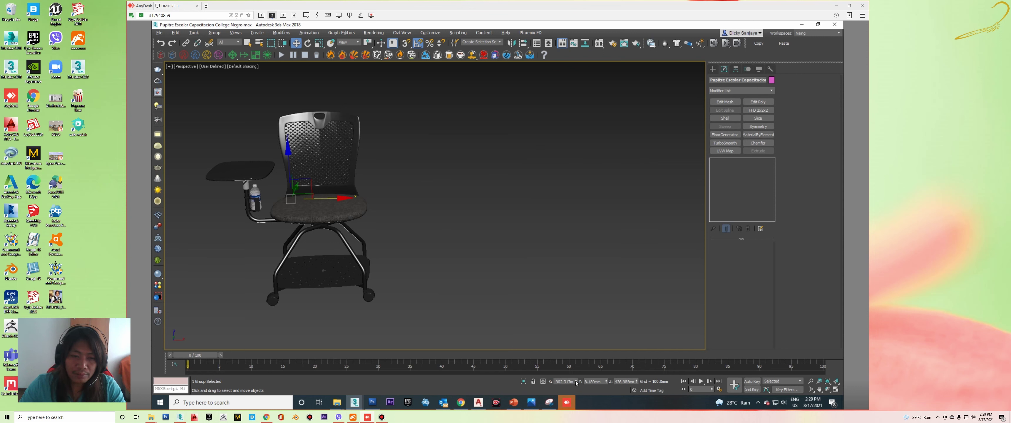
pyautogui.moveTo(474, 290); pyautogui.dragTo(490, 284, button='middle')
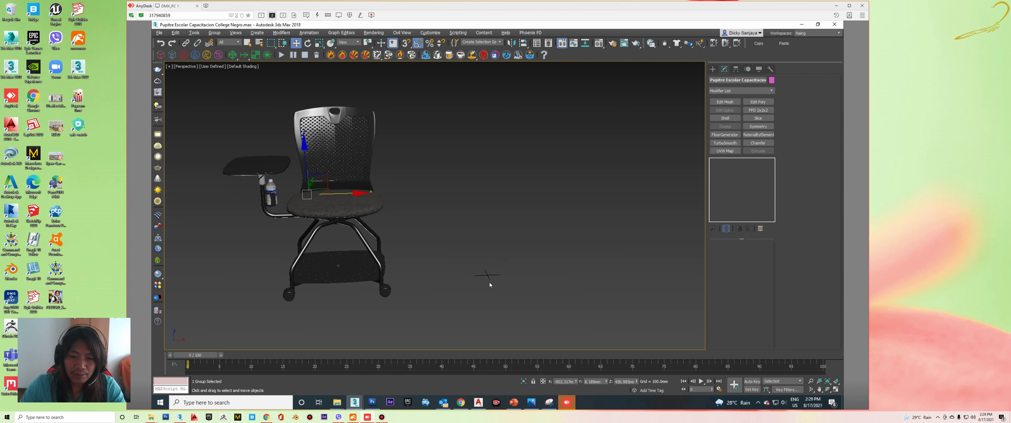
pyautogui.rightClick(576, 382)
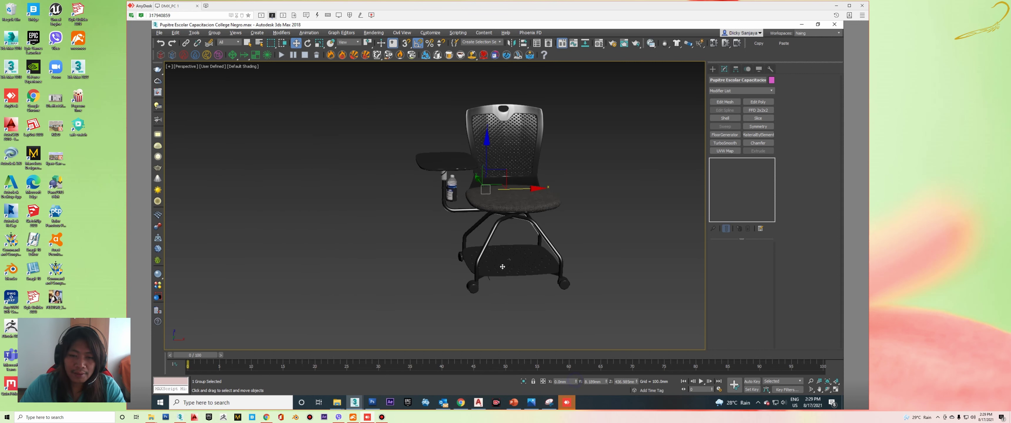
pyautogui.moveTo(498, 212)
pyautogui.mouseDown(button='middle')
pyautogui.moveTo(477, 207)
pyautogui.moveTo(475, 233)
pyautogui.moveTo(492, 251)
pyautogui.moveTo(474, 213)
pyautogui.moveTo(421, 206)
pyautogui.moveTo(519, 222)
pyautogui.mouseUp(button='middle')
pyautogui.scroll(3, 422, 206)
# - Show viewport polygon, vertex and FPS statistics, then select the chair body from a frontal view
pyautogui.click(421, 206)
pyautogui.click(519, 223)
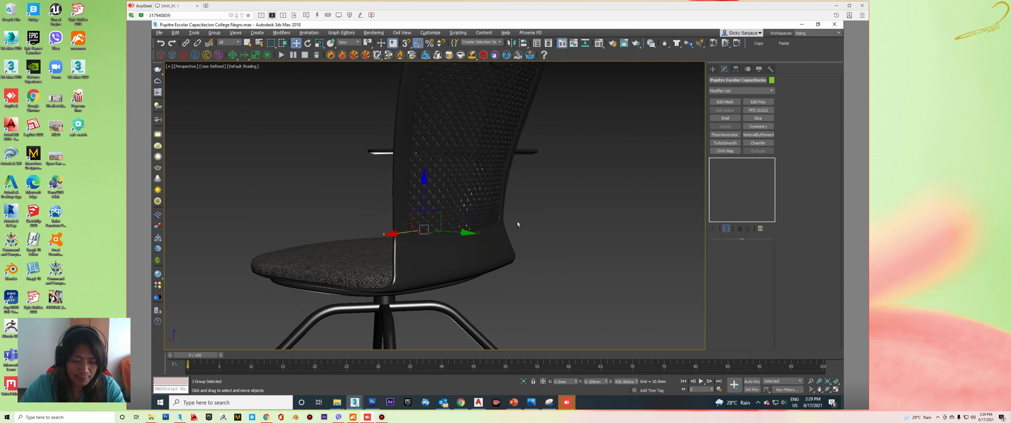
pyautogui.press('7')
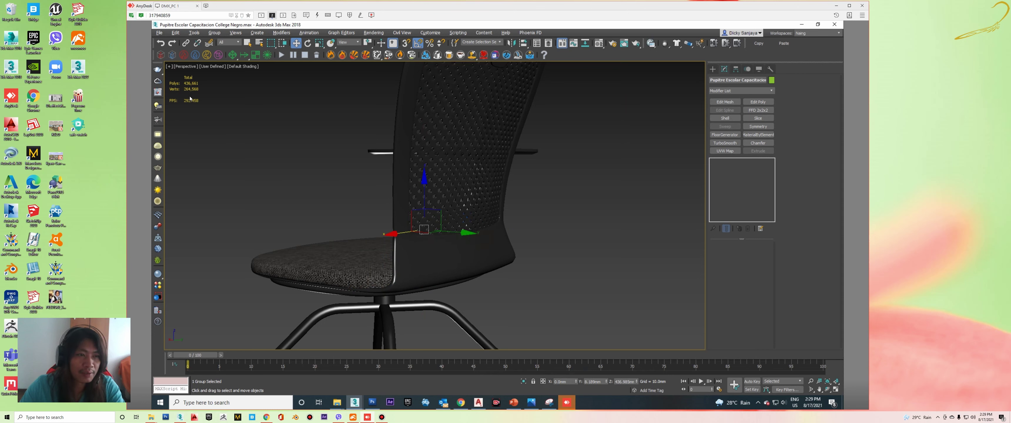
pyautogui.keyDown('alt'); pyautogui.moveTo(392, 168); pyautogui.dragTo(513, 181, button='middle'); pyautogui.keyUp('alt')
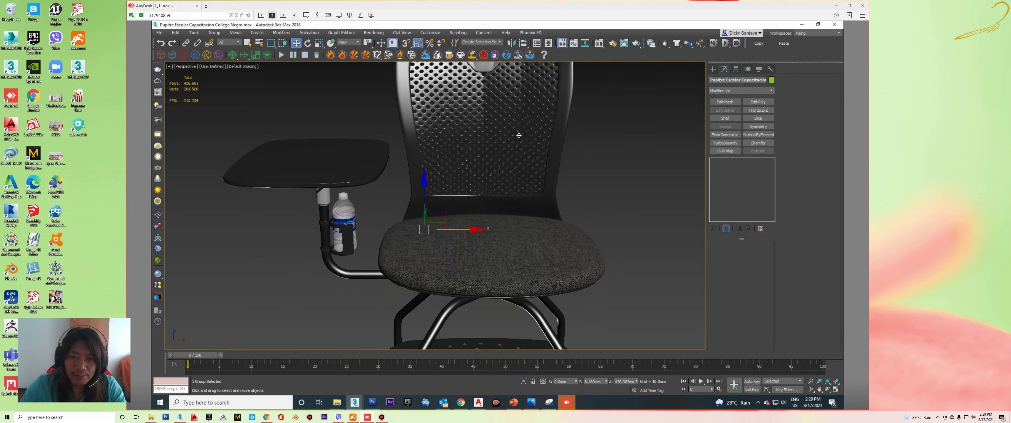
pyautogui.hotkey('ctrl', 'd')
pyautogui.keyDown('alt'); pyautogui.moveTo(515, 149); pyautogui.dragTo(516, 132, button='middle'); pyautogui.keyUp('alt')
pyautogui.moveTo(508, 115); pyautogui.dragTo(596, 152)
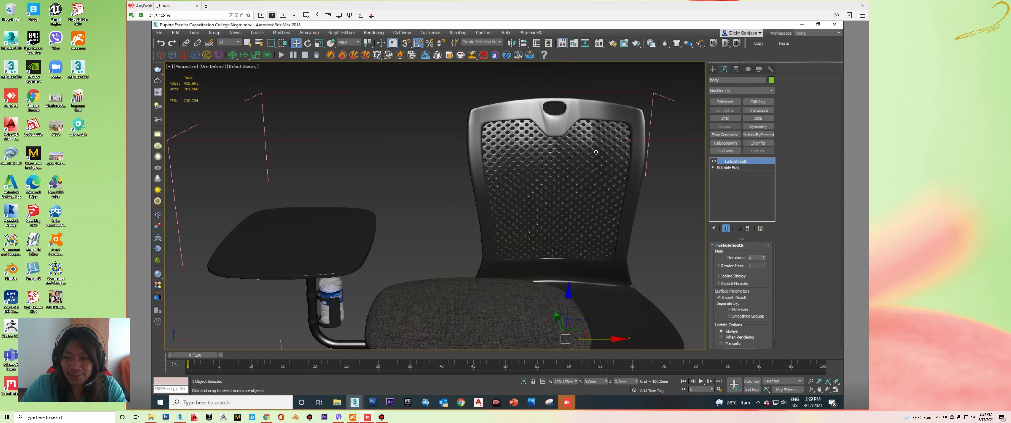
# - Drag the chair body aside along X, then cancel to return it to place
pyautogui.moveTo(556, 213); pyautogui.dragTo(513, 222)
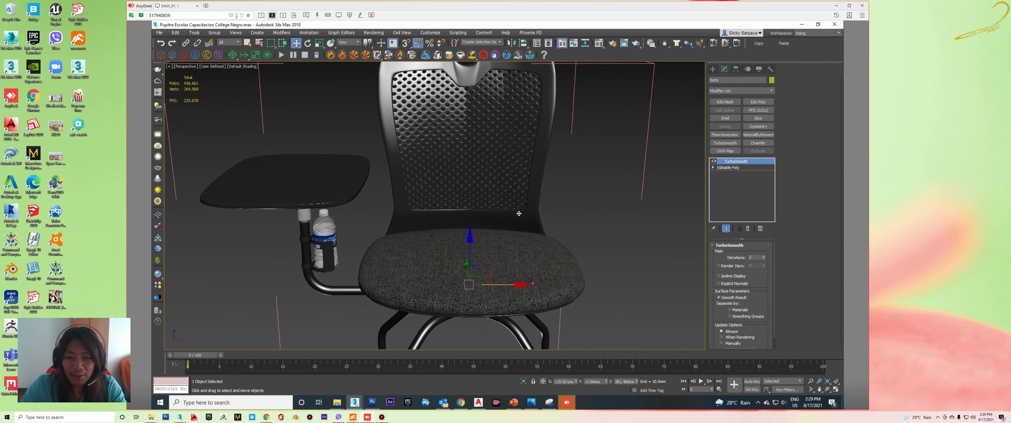
pyautogui.scroll(4, 512, 221)
pyautogui.scroll(-1, 429, 229)
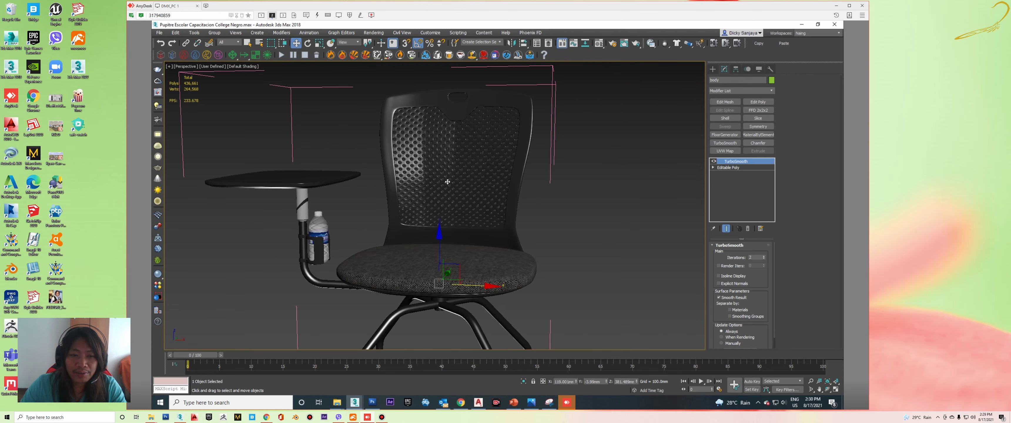
pyautogui.scroll(-3, 447, 182)
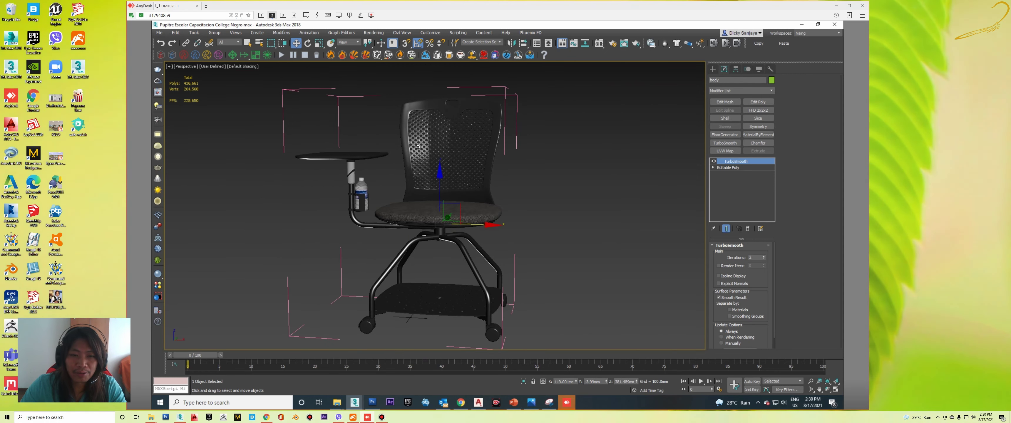
pyautogui.keyDown('alt'); pyautogui.moveTo(387, 146); pyautogui.dragTo(391, 153, button='middle'); pyautogui.keyUp('alt')
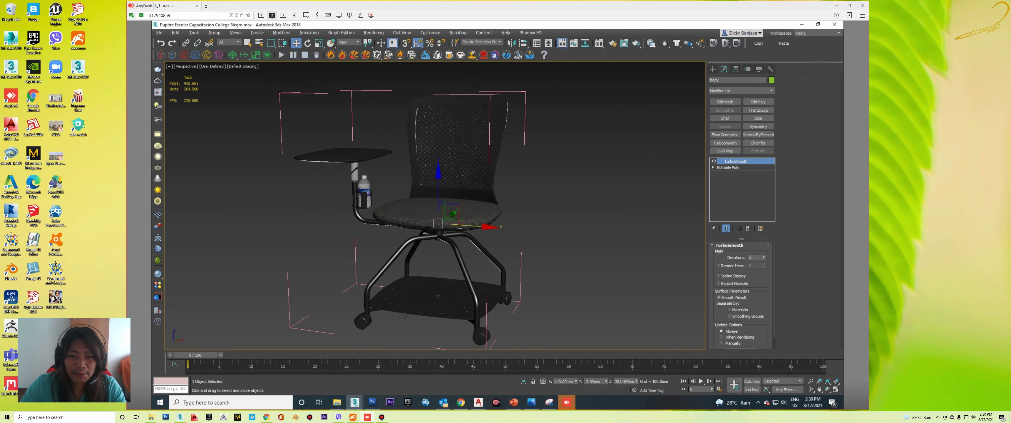
pyautogui.moveTo(483, 227); pyautogui.dragTo(284, 222)
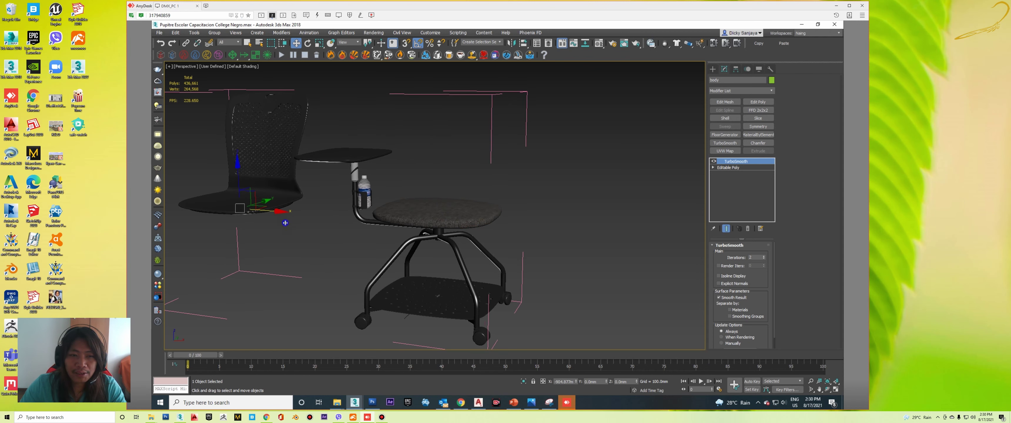
pyautogui.rightClick(285, 222)
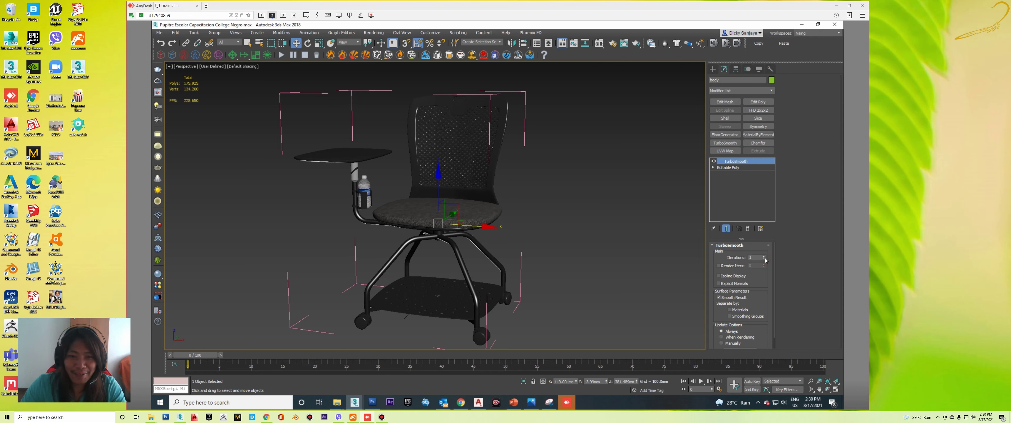
pyautogui.scroll(5, 508, 150)
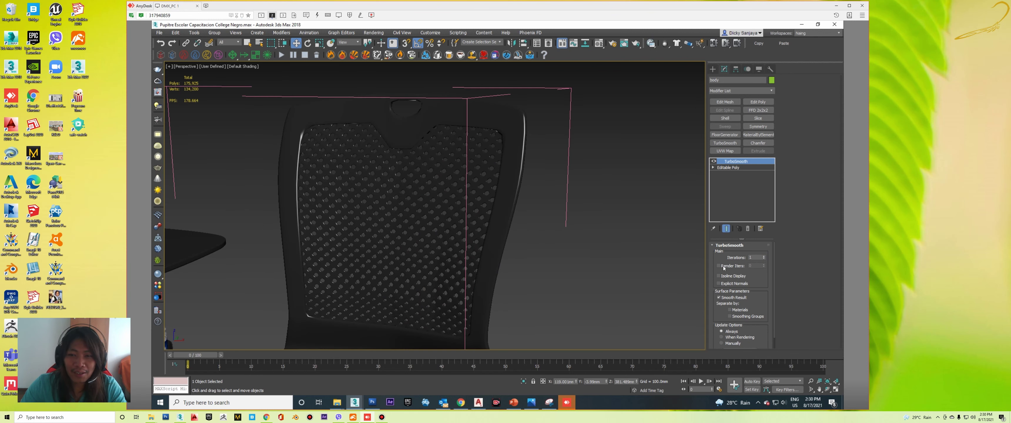
# - Set the body's TurboSmooth Iterations to 2, checking the mesh with Edged Faces
pyautogui.click(764, 257)
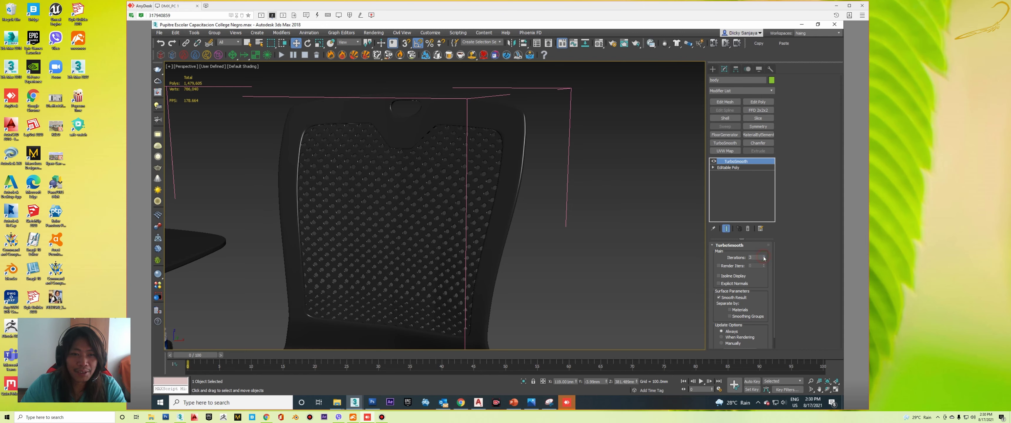
pyautogui.press('F4')
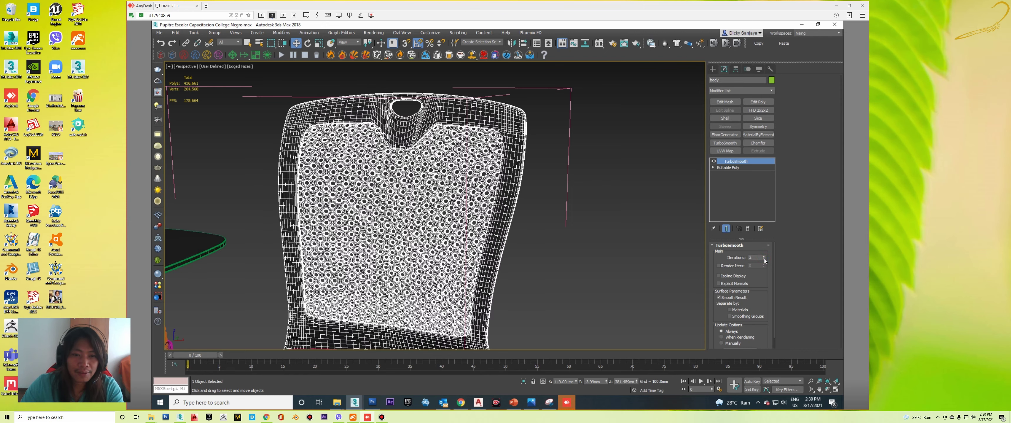
pyautogui.rightClick(764, 258)
pyautogui.click(764, 257)
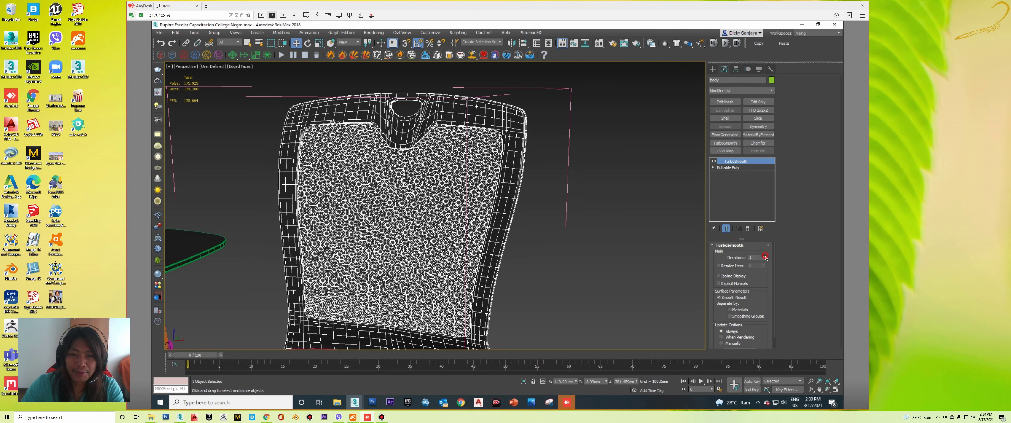
pyautogui.click(764, 256)
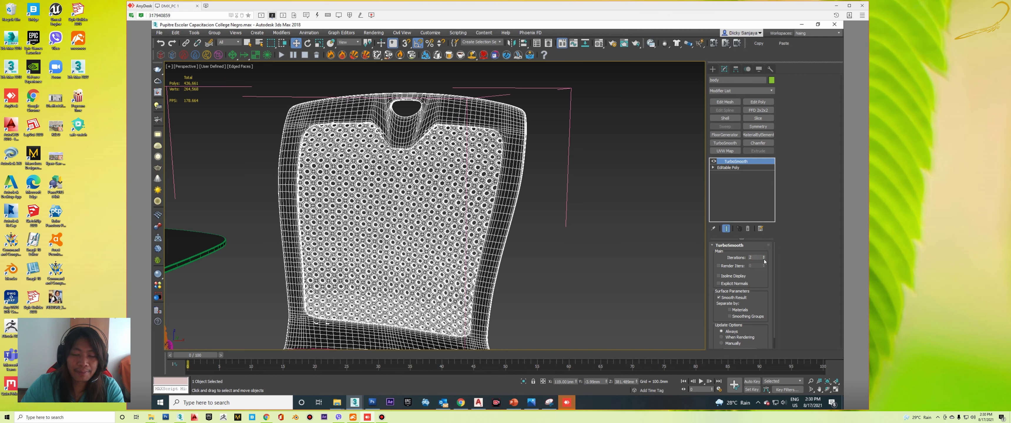
pyautogui.scroll(-5, 536, 186)
pyautogui.click(491, 204)
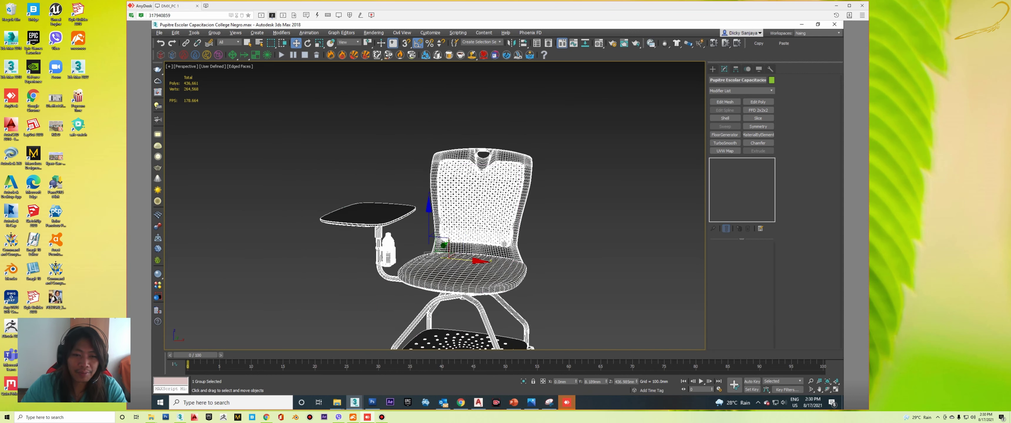
# - Zero the chair group's Y position
pyautogui.rightClick(606, 384)
pyautogui.scroll(3, 561, 269)
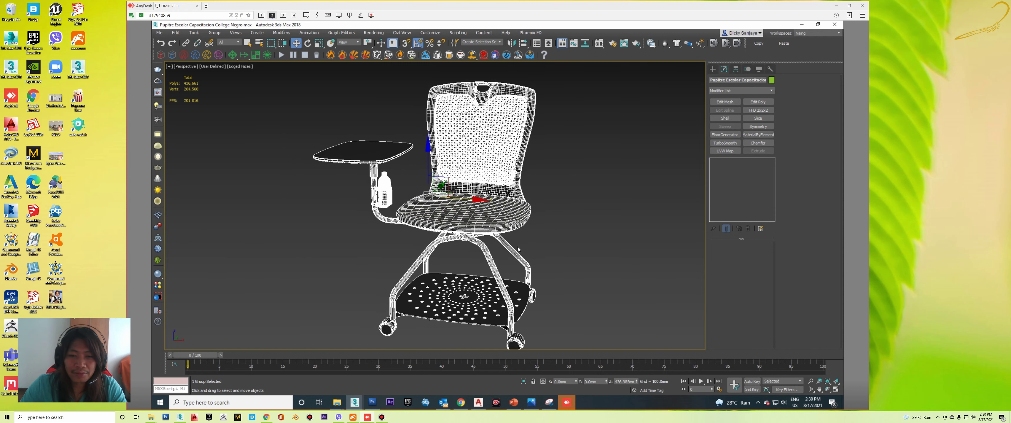
pyautogui.click(568, 208)
pyautogui.scroll(-2, 571, 210)
pyautogui.scroll(-2, 542, 210)
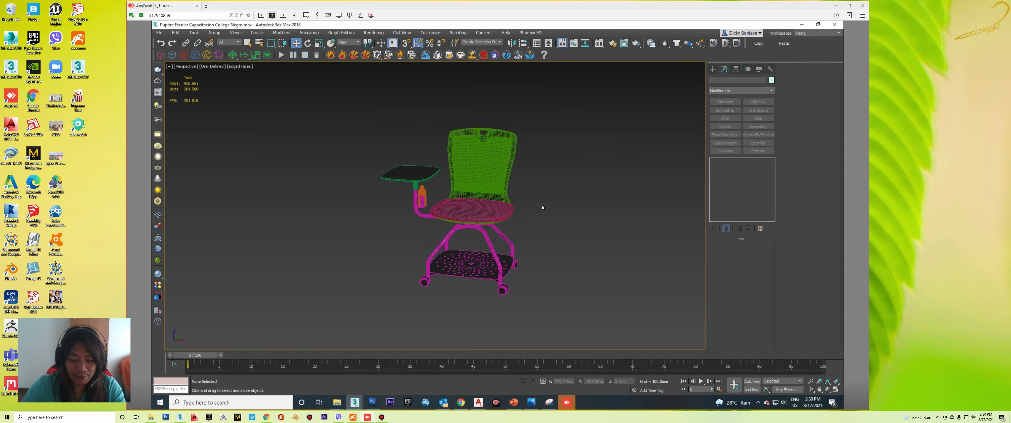
# - Condense the Material Editor sample slots to fresh materials and turn Edged Faces off
pyautogui.press('m')
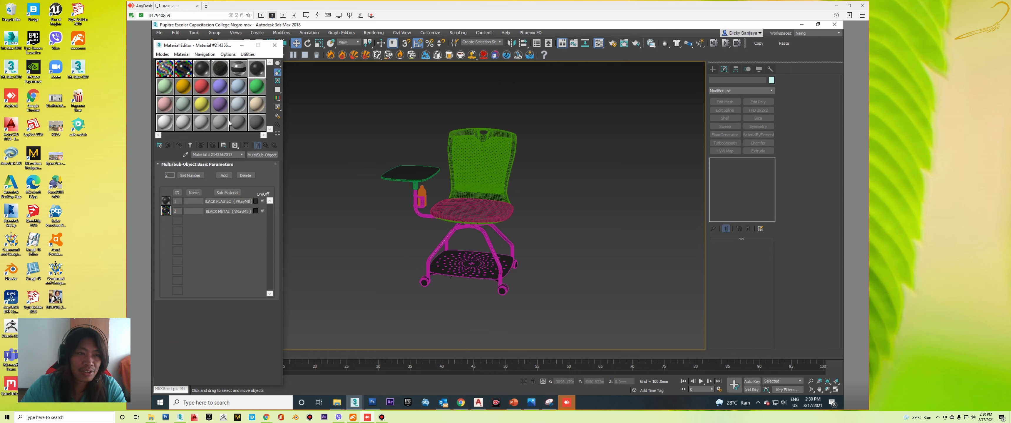
pyautogui.click(247, 55)
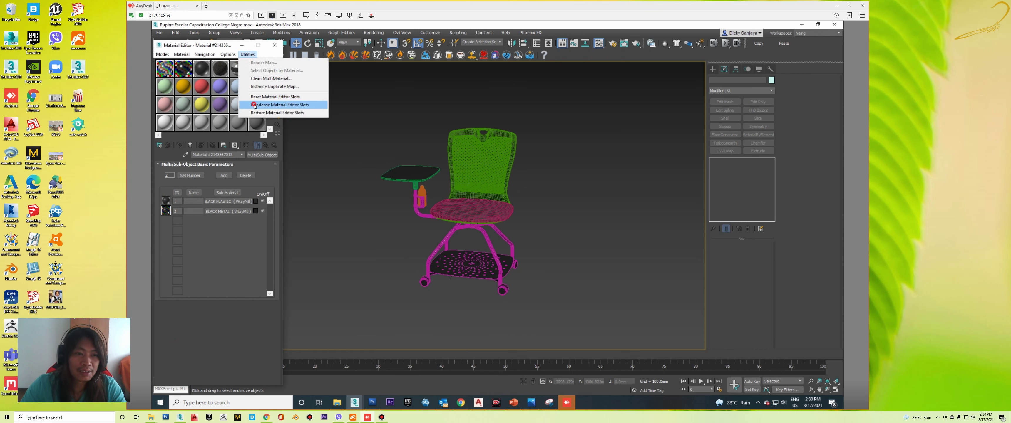
pyautogui.click(254, 105)
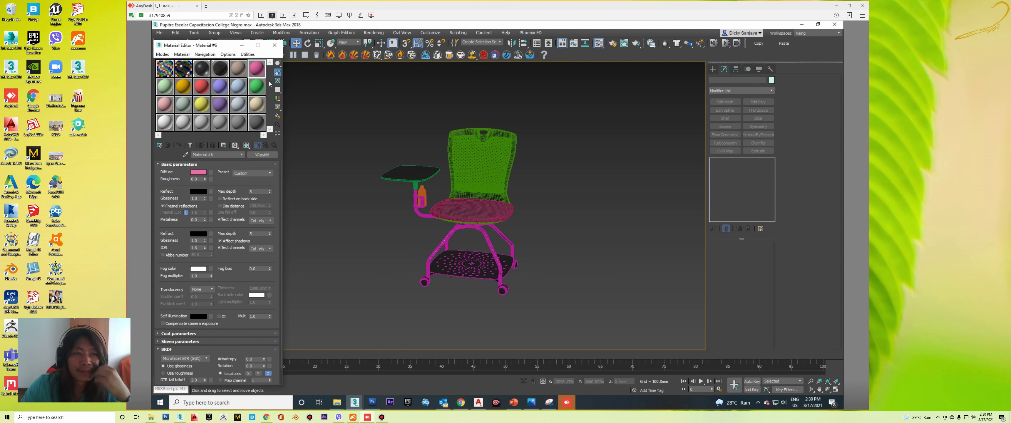
pyautogui.click(274, 45)
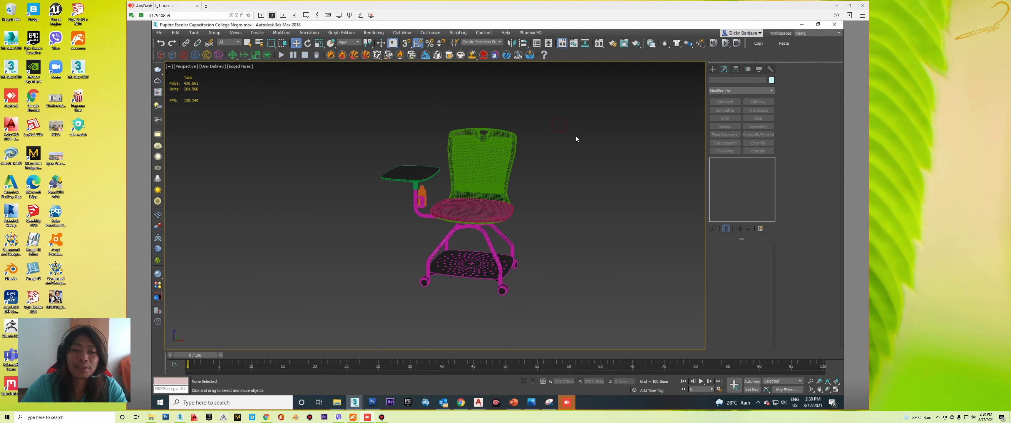
pyautogui.press('F4')
# - Select the chair group and inspect its Line025 part
pyautogui.scroll(2, 526, 208)
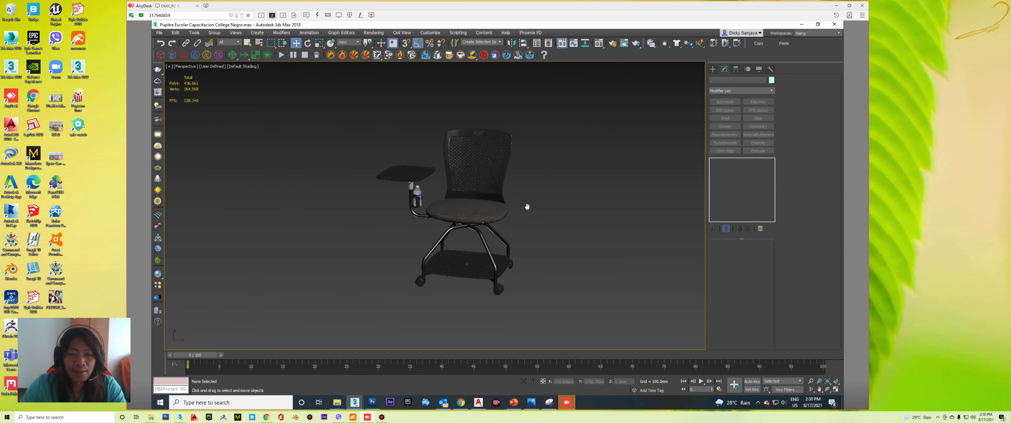
pyautogui.scroll(4, 527, 209)
pyautogui.click(326, 156)
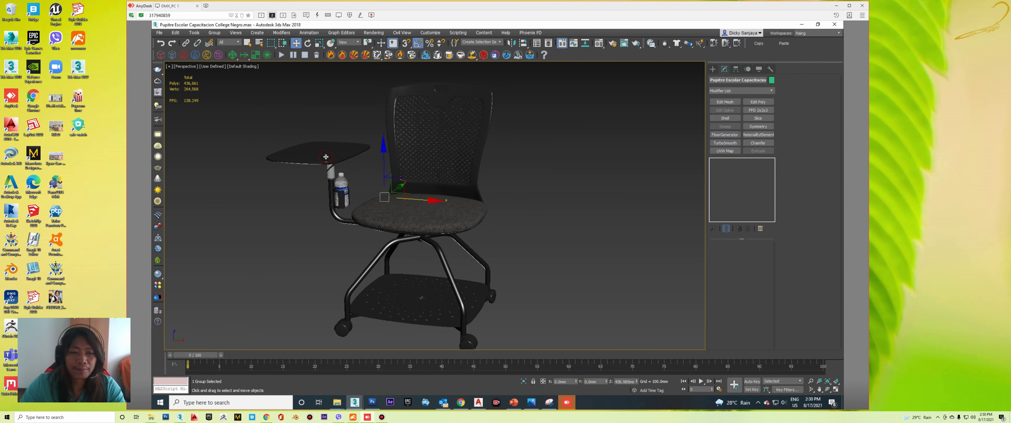
pyautogui.hotkey('ctrl', 'd')
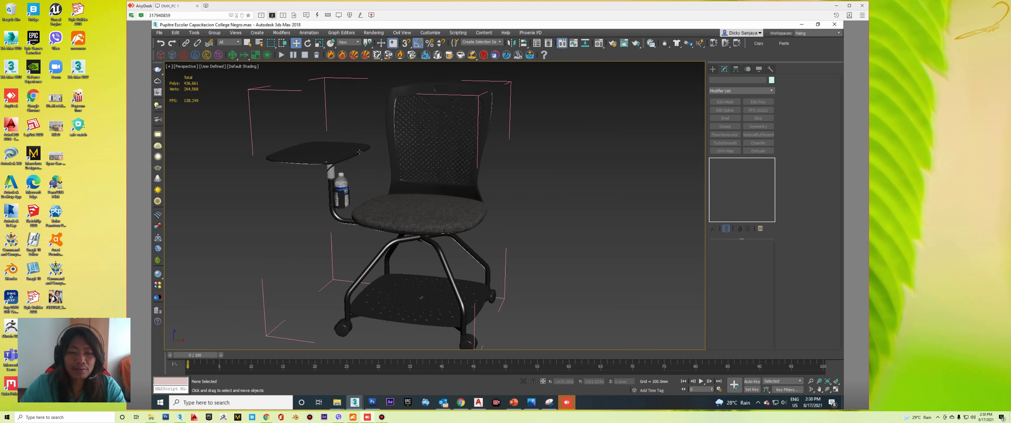
pyautogui.click(355, 152)
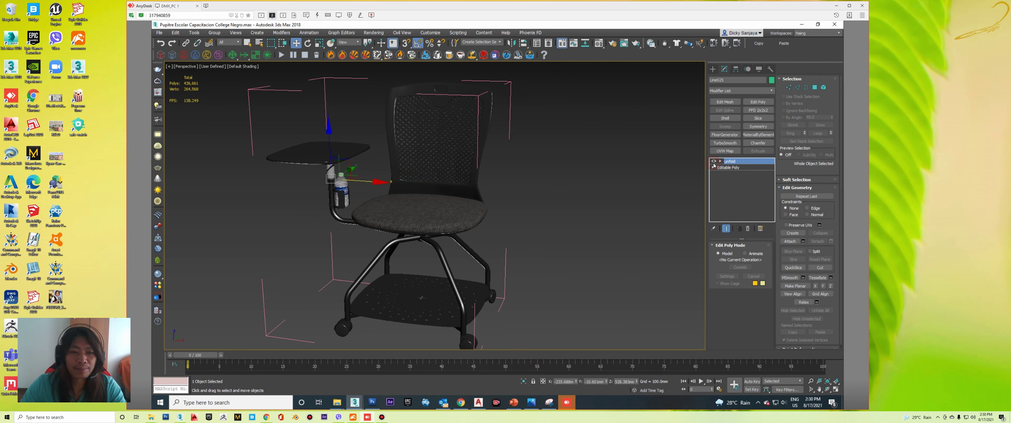
pyautogui.click(538, 174)
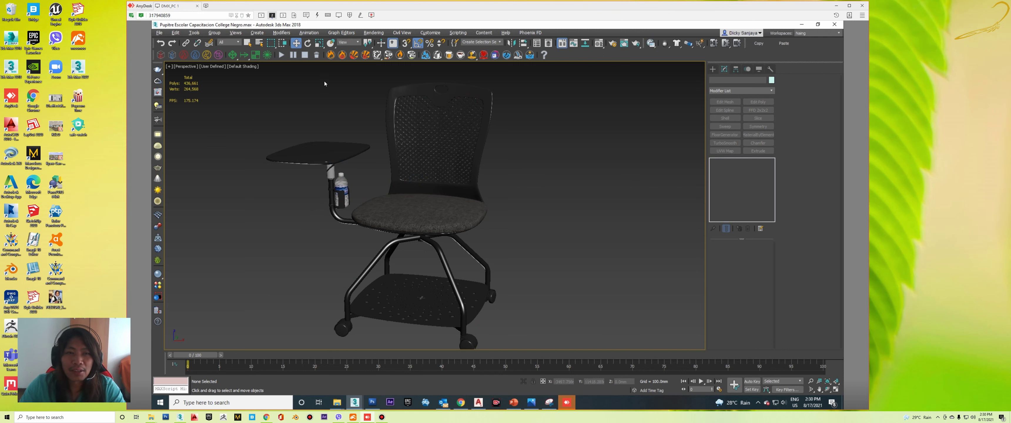
pyautogui.click(160, 33)
pyautogui.moveTo(190, 131)
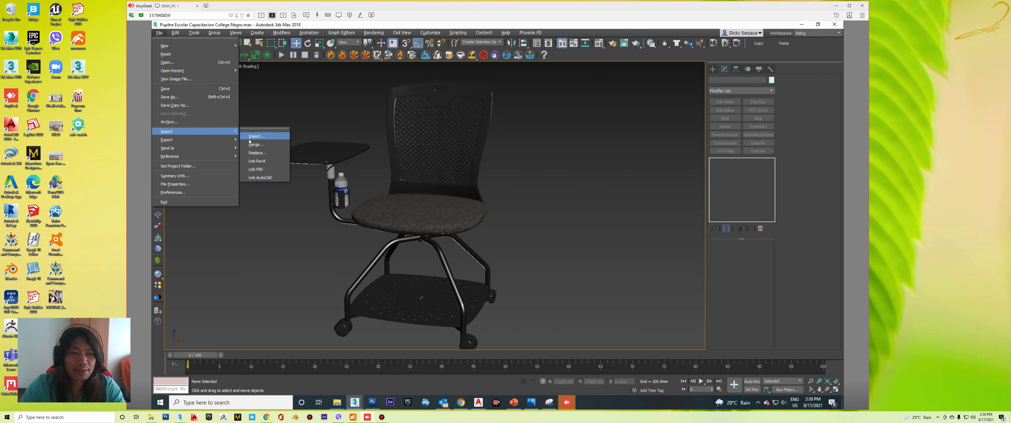
# - Merge 3D SKY SUPPORT from OFFICE CHAIR_202_EAMES_YAO.max in the OFFICE CHAIR folder
pyautogui.click(251, 145)
pyautogui.click(349, 77)
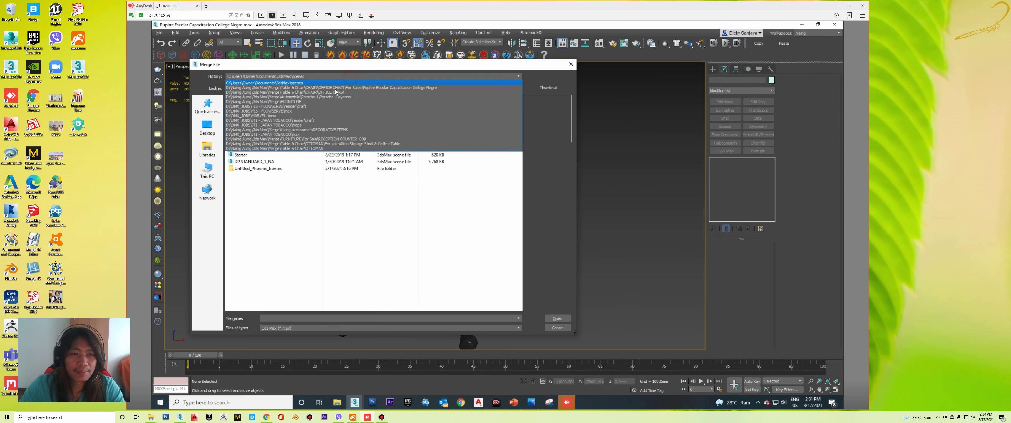
pyautogui.click(334, 93)
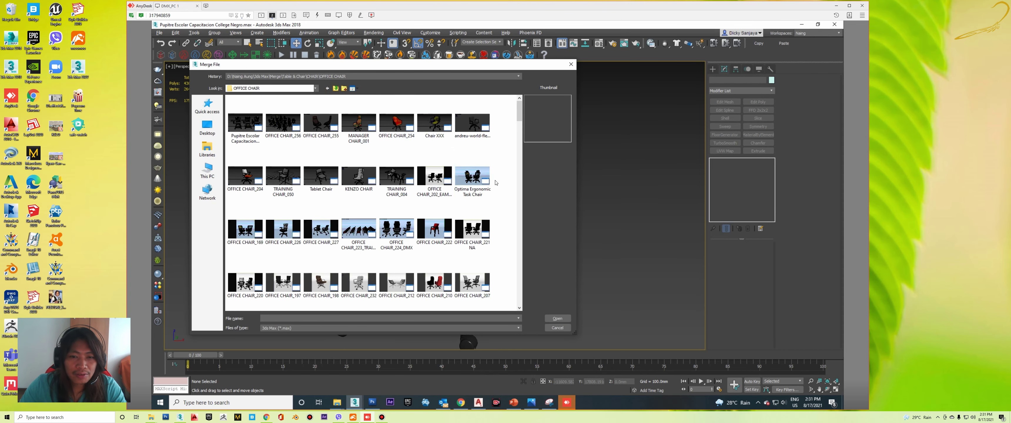
pyautogui.click(447, 184)
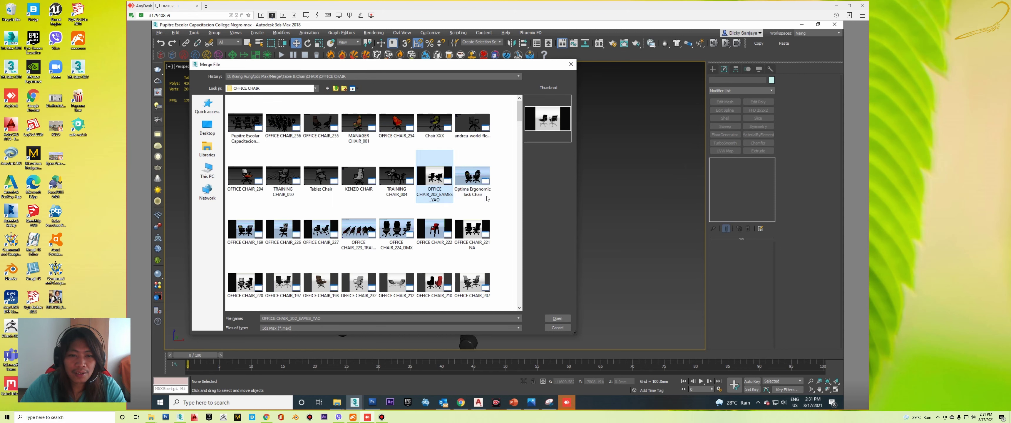
pyautogui.doubleClick(450, 191)
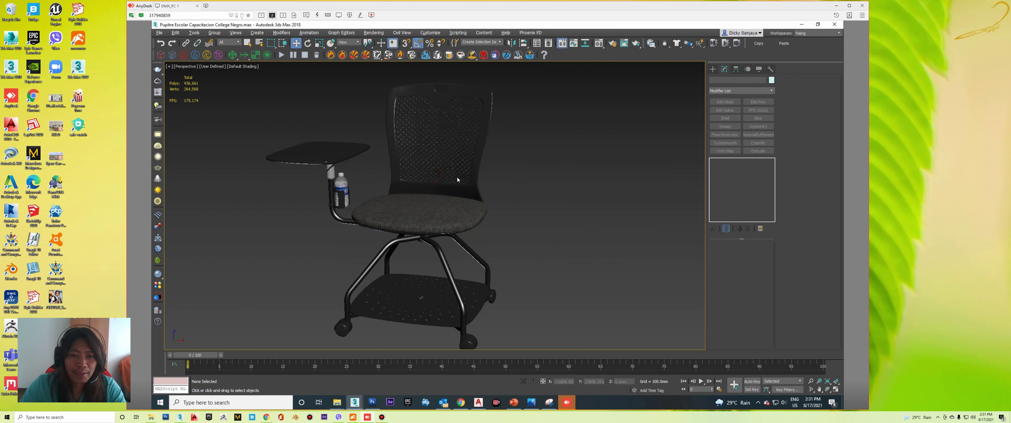
pyautogui.doubleClick(452, 147)
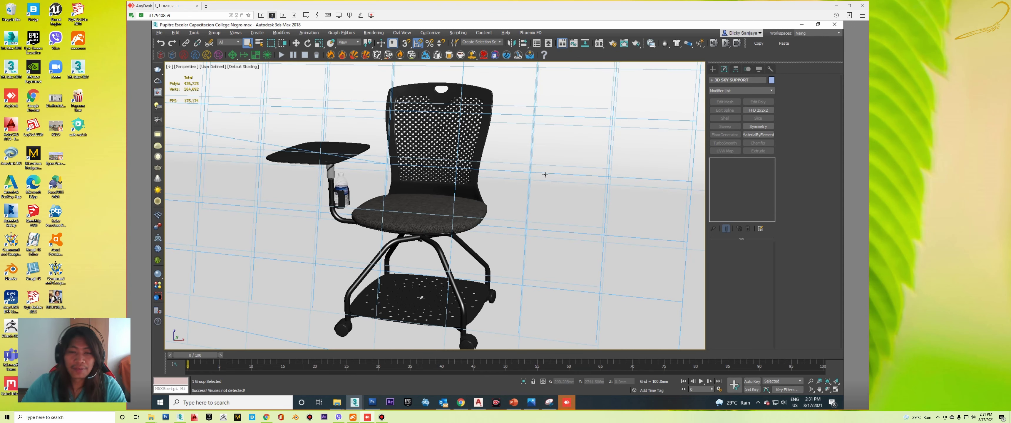
pyautogui.scroll(-10, 538, 172)
pyautogui.moveTo(463, 181)
pyautogui.mouseDown(button='middle')
pyautogui.moveTo(453, 194)
pyautogui.moveTo(428, 172)
pyautogui.moveTo(460, 180)
pyautogui.mouseUp(button='middle')
# - Delete the right-hand studio VRayLight, then select the left light in Top view
pyautogui.scroll(-5, 454, 194)
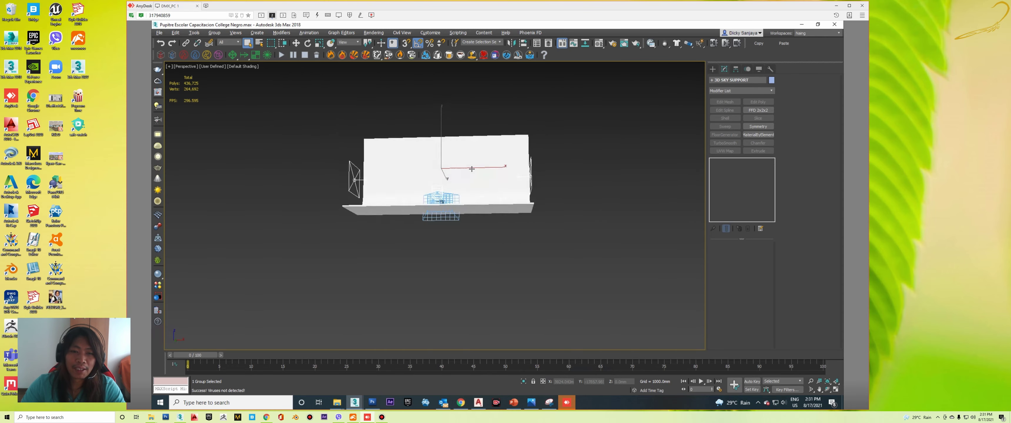
pyautogui.scroll(3, 381, 180)
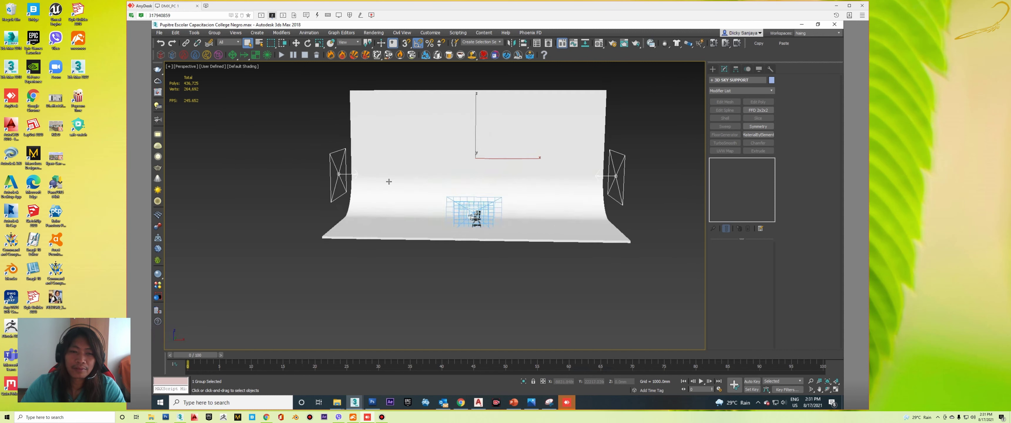
pyautogui.keyDown('alt'); pyautogui.moveTo(381, 180); pyautogui.dragTo(462, 192, button='middle'); pyautogui.keyUp('alt')
pyautogui.click(593, 164)
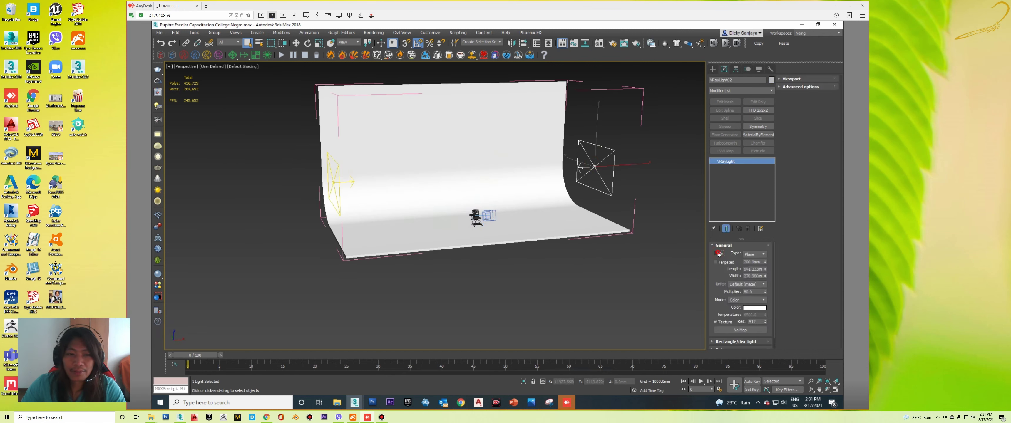
pyautogui.moveTo(552, 141); pyautogui.dragTo(545, 150, button='middle')
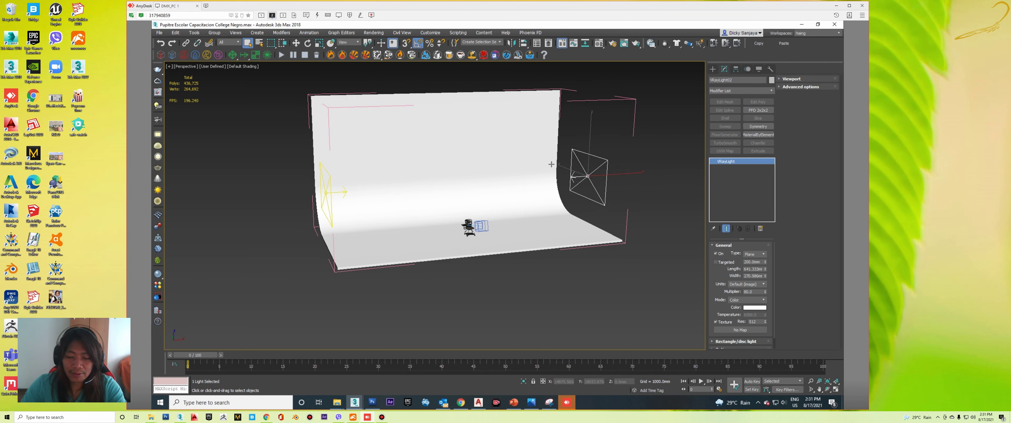
pyautogui.press('Delete')
pyautogui.click(328, 189)
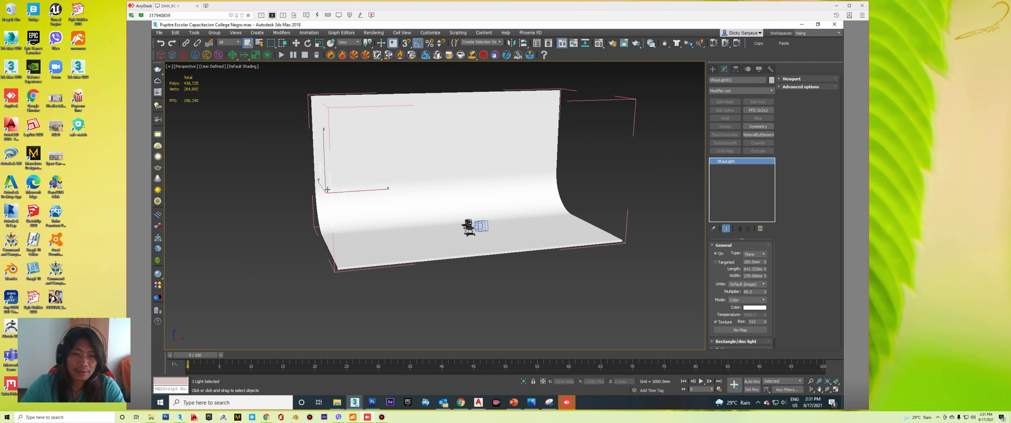
pyautogui.press('t')
pyautogui.scroll(-5, 455, 173)
pyautogui.moveTo(503, 184); pyautogui.dragTo(456, 173, button='middle')
# - Clone the plane light as an instance on the right and rotate it to face the desk
pyautogui.press('w')
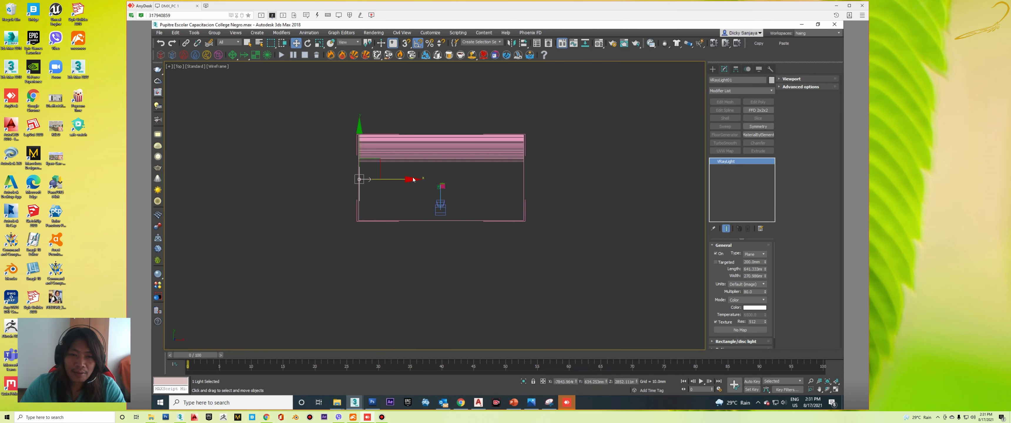
pyautogui.press('Return')
pyautogui.keyDown('shift'); pyautogui.moveTo(397, 185); pyautogui.dragTo(559, 185); pyautogui.keyUp('shift')
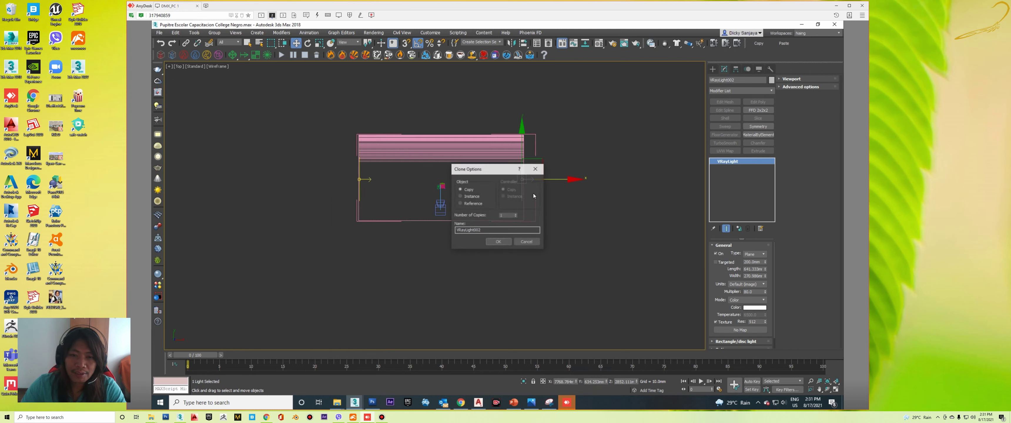
pyautogui.click(493, 242)
pyautogui.press('e')
pyautogui.moveTo(553, 147)
pyautogui.mouseDown()
pyautogui.moveTo(584, 197)
pyautogui.moveTo(563, 179)
pyautogui.mouseUp()
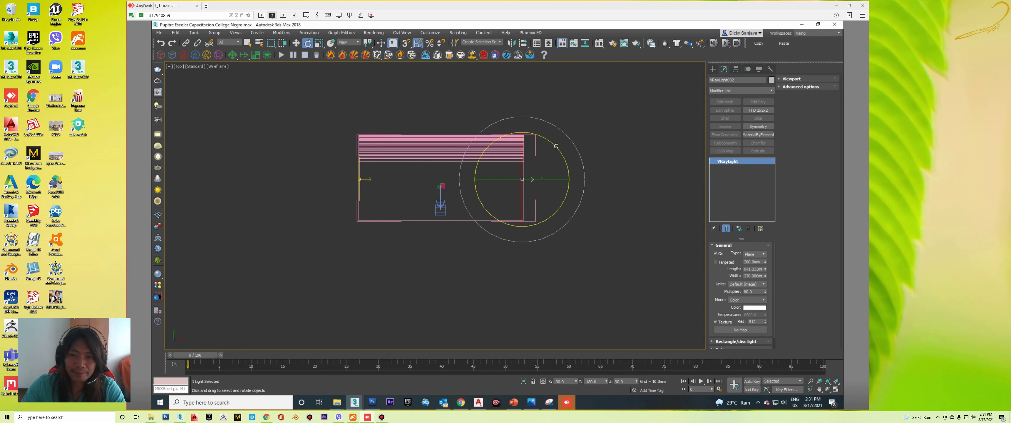
pyautogui.moveTo(557, 146); pyautogui.dragTo(535, 191)
pyautogui.press('w')
# - Check both lights in Left and Top views, select the backdrop, and maximize Perspective
pyautogui.scroll(2, 443, 172)
pyautogui.moveTo(394, 154); pyautogui.dragTo(379, 132, button='middle')
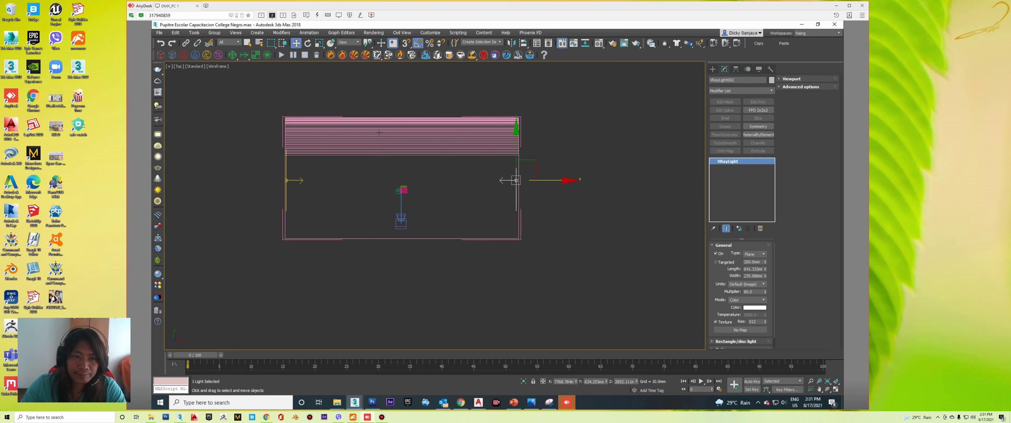
pyautogui.press('l')
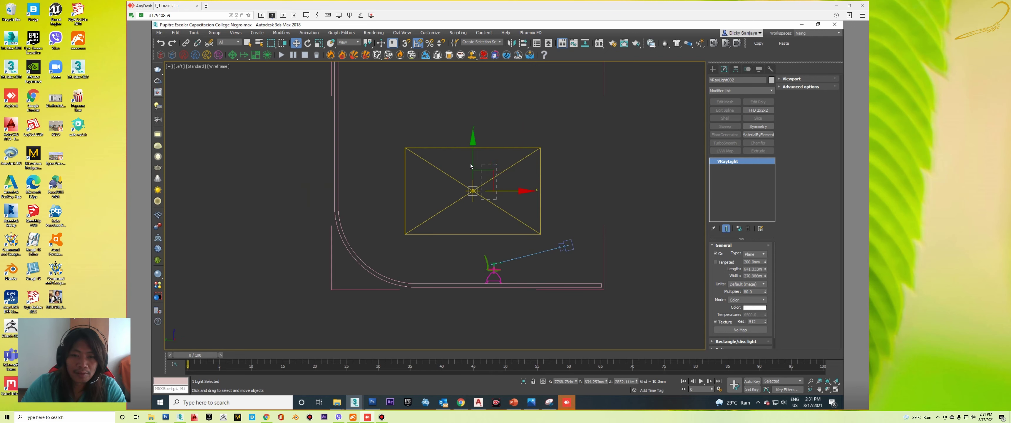
pyautogui.keyDown('ctrl'); pyautogui.click(483, 169); pyautogui.keyUp('ctrl')
pyautogui.press('t')
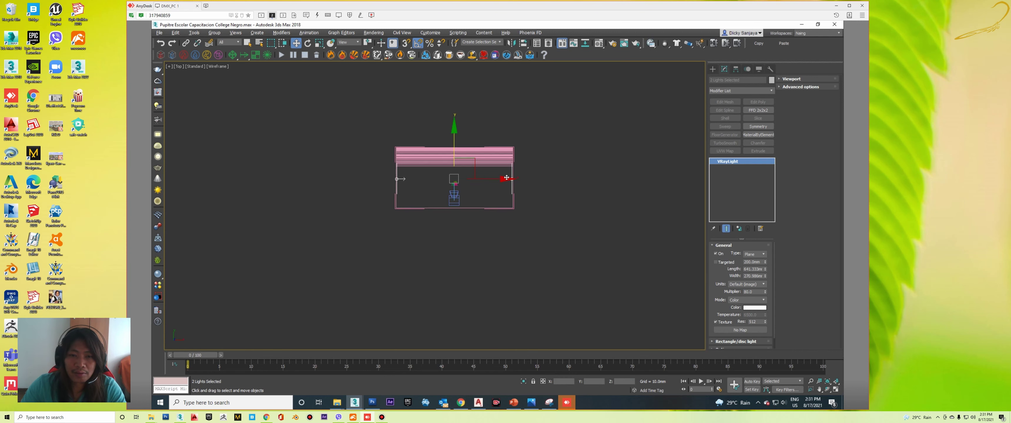
pyautogui.click(506, 177)
pyautogui.hotkey('alt', 'w')
pyautogui.rightClick(555, 238)
pyautogui.hotkey('alt', 'w')
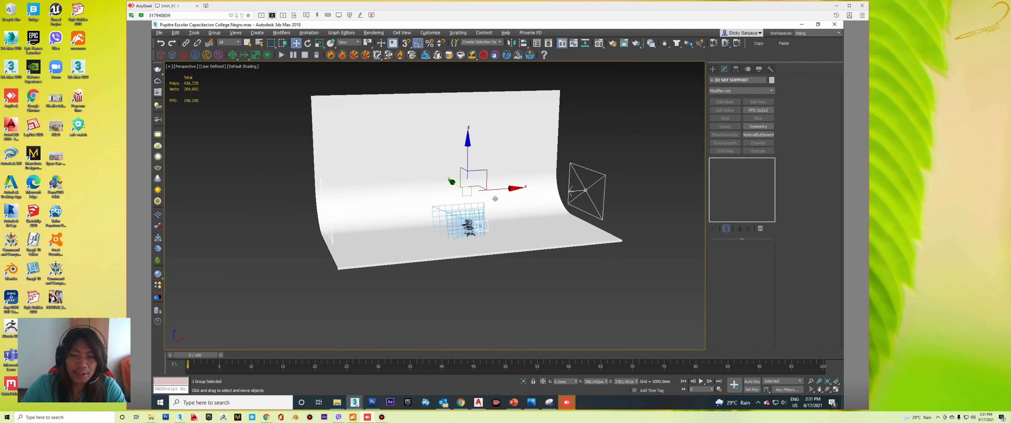
# - Frame the whole chair, wheels included, in the camera view with the safe frame shown
pyautogui.press('c')
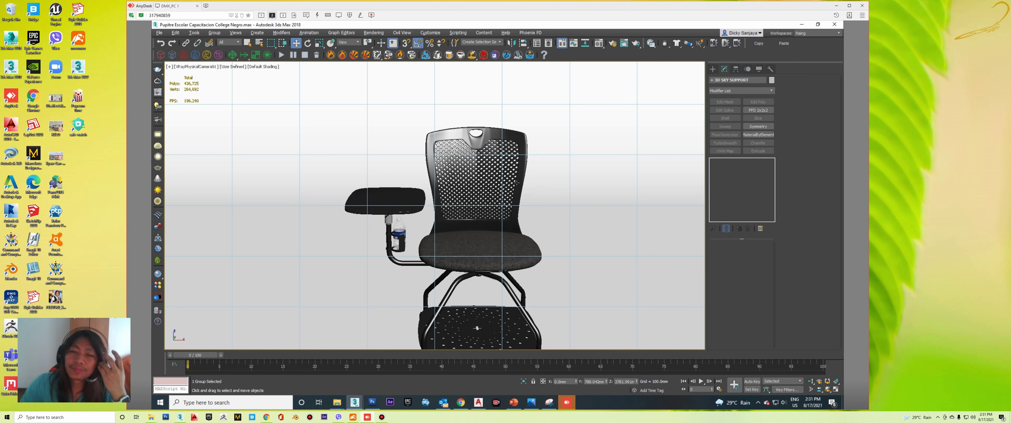
pyautogui.moveTo(516, 193); pyautogui.dragTo(495, 153, button='middle')
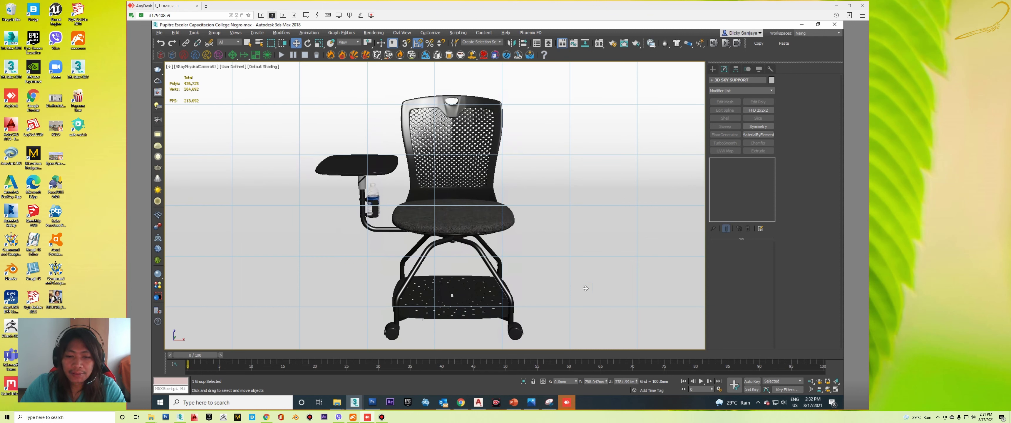
pyautogui.click(811, 382)
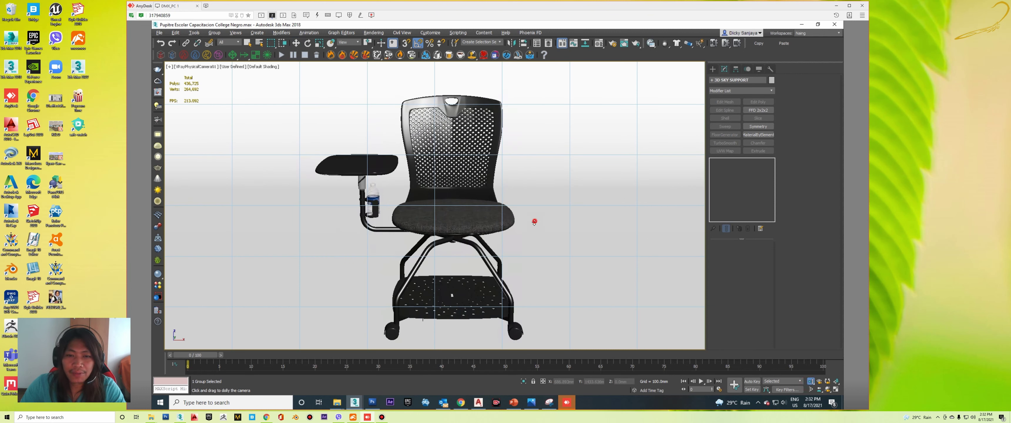
pyautogui.moveTo(535, 221); pyautogui.dragTo(534, 226)
pyautogui.hotkey('shift', 'f')
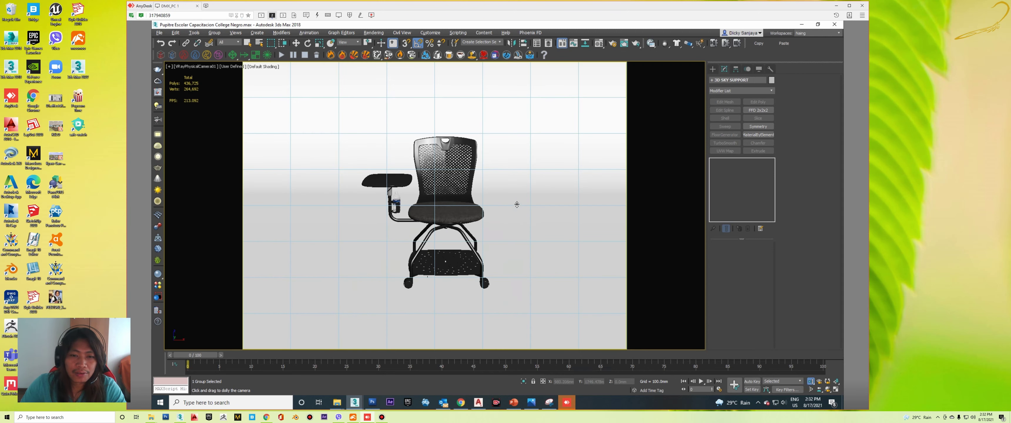
pyautogui.moveTo(503, 214)
pyautogui.mouseDown()
pyautogui.moveTo(476, 223)
pyautogui.moveTo(484, 199)
pyautogui.mouseUp()
pyautogui.press('w')
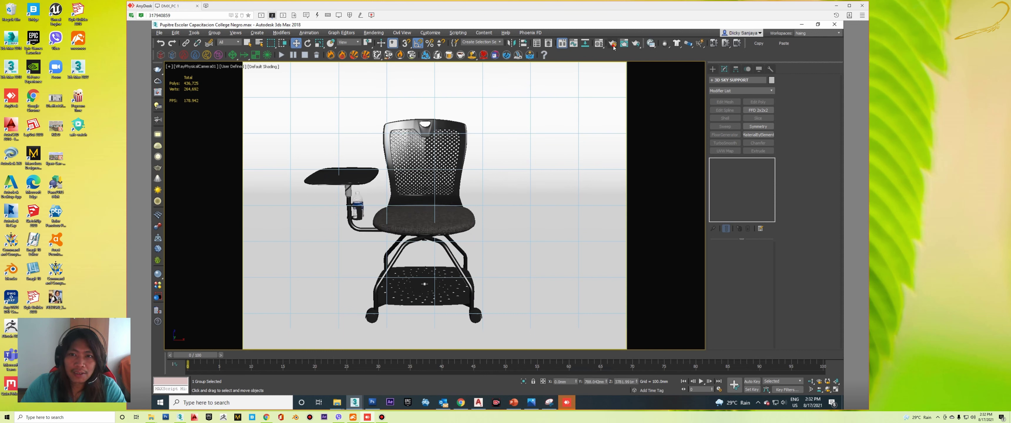
pyautogui.click(614, 46)
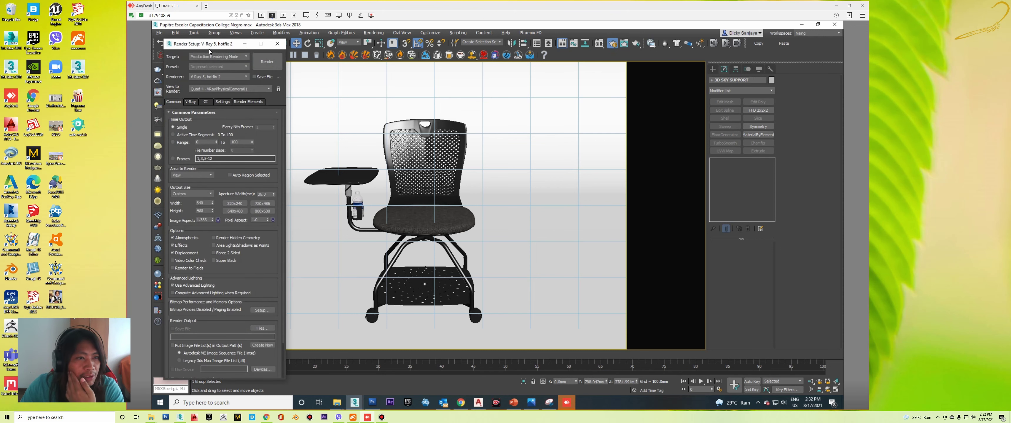
# - Load the Product Rendering_001 render preset, then bring up the chair's product page in Chrome
pyautogui.moveTo(204, 45); pyautogui.dragTo(610, 49)
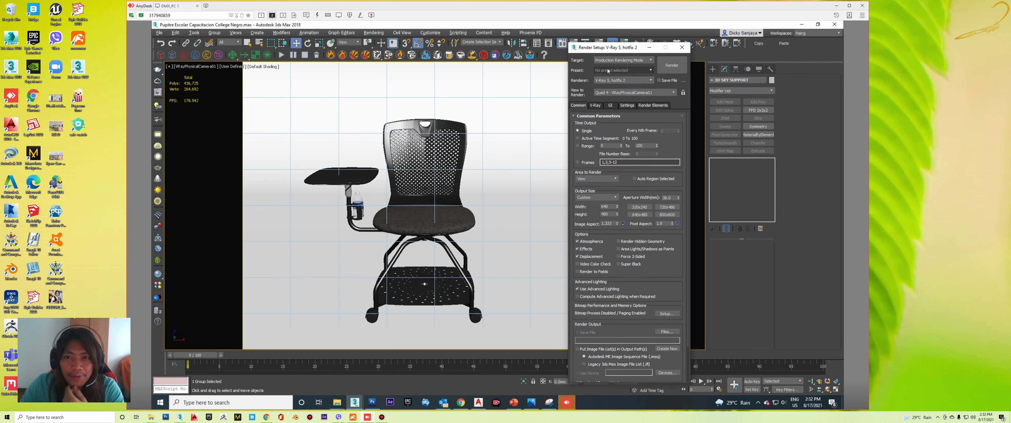
pyautogui.click(624, 71)
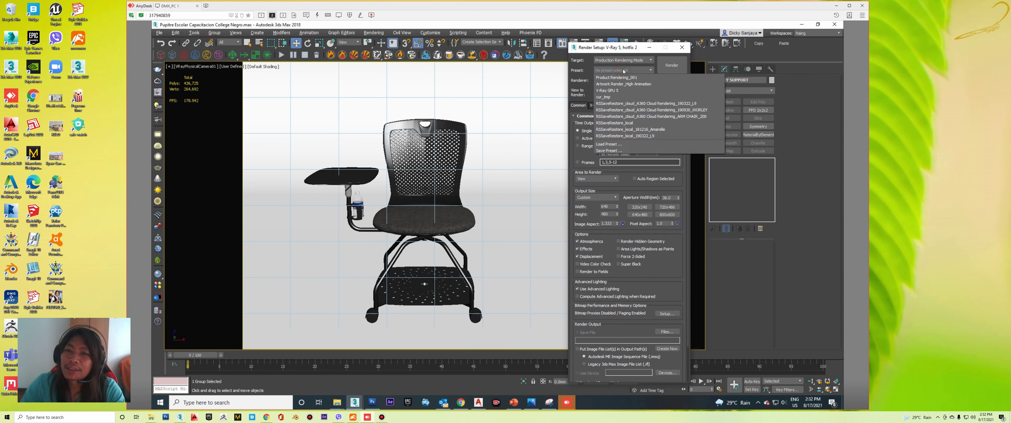
pyautogui.click(610, 78)
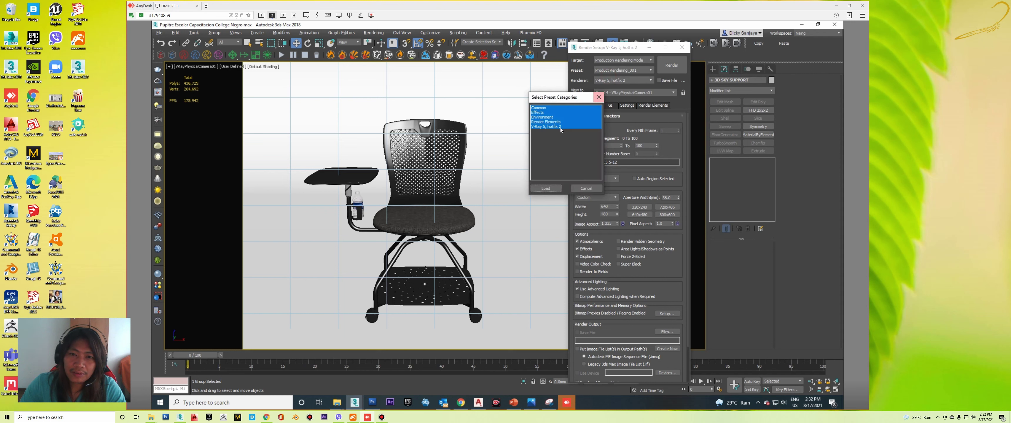
pyautogui.click(547, 189)
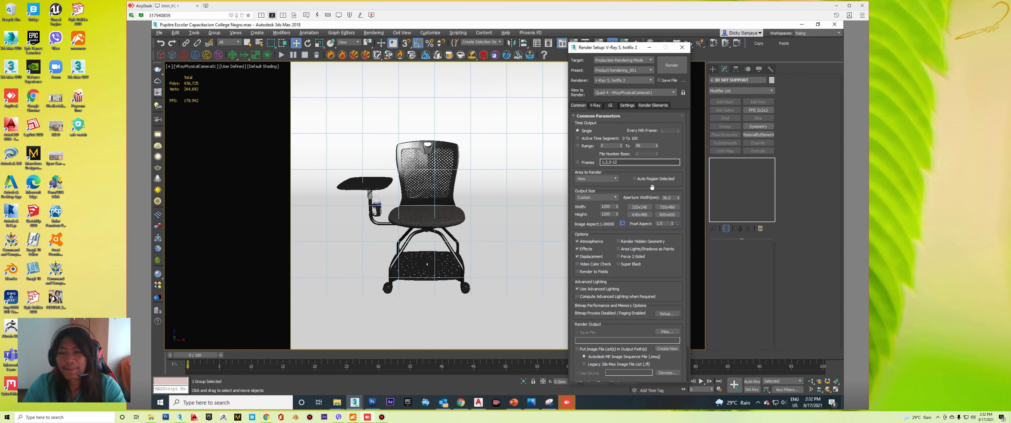
pyautogui.click(461, 403)
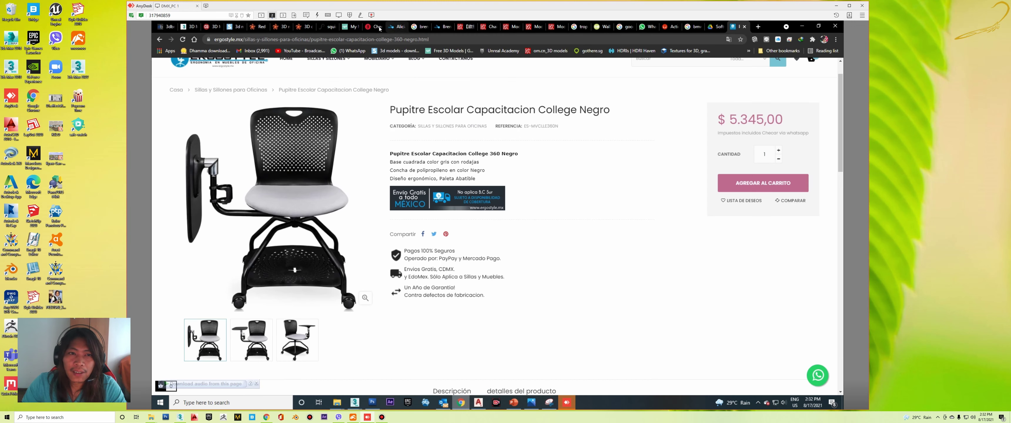
# - Browse the TurboSquid dashboard and CGTrader models list, then minimize Chrome
pyautogui.click(329, 28)
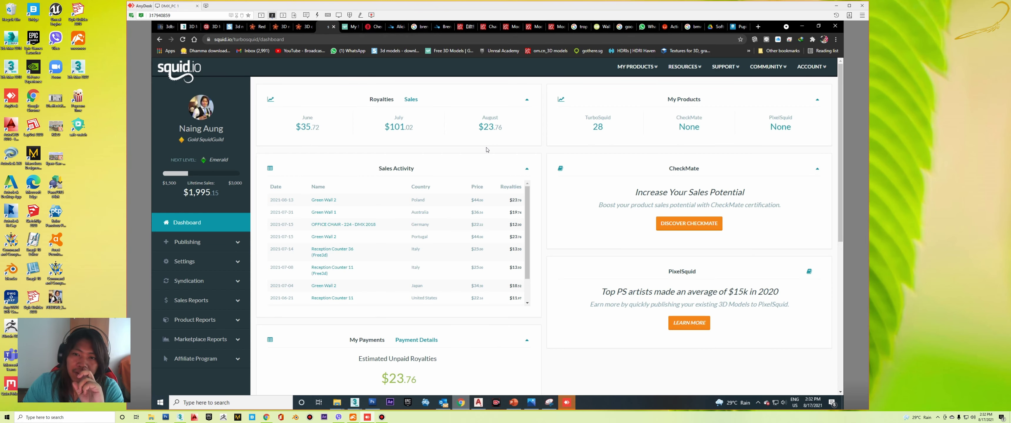
pyautogui.scroll(-5, 487, 150)
pyautogui.scroll(-2, 550, 165)
pyautogui.scroll(5, 583, 175)
pyautogui.scroll(-5, 609, 175)
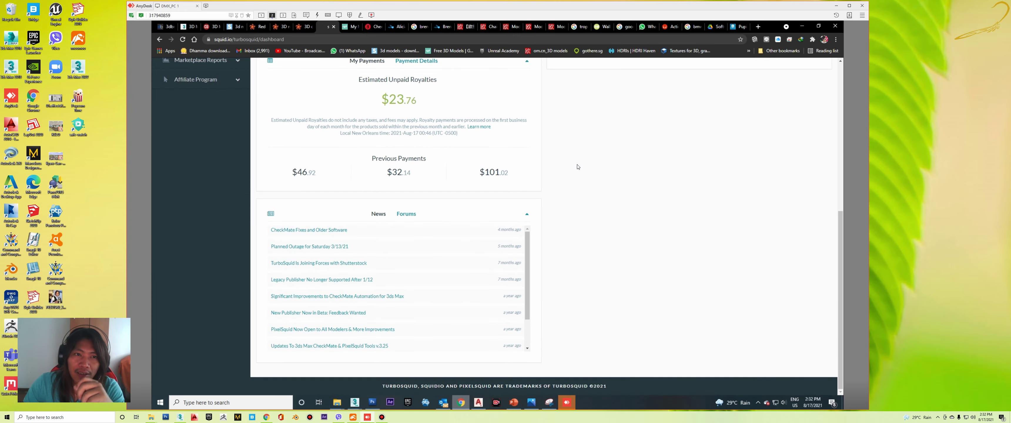
pyautogui.click(352, 27)
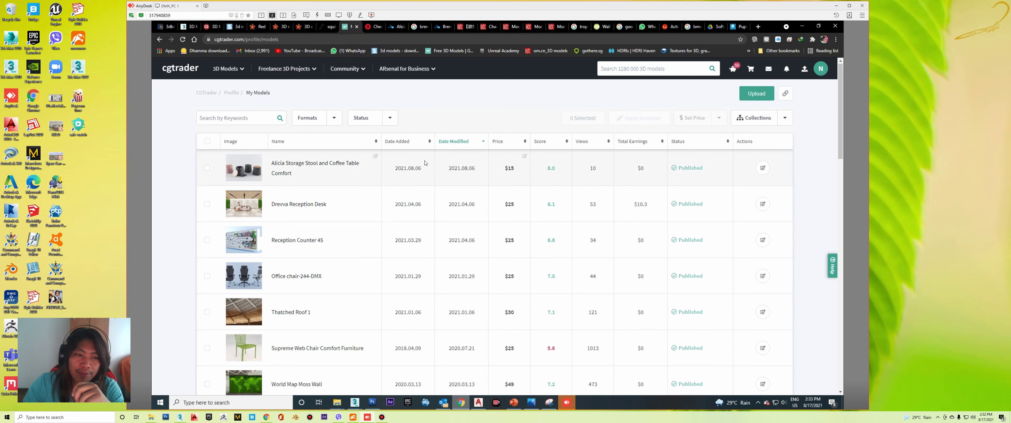
pyautogui.scroll(2, 432, 173)
pyautogui.scroll(2, 436, 176)
pyautogui.scroll(1, 440, 178)
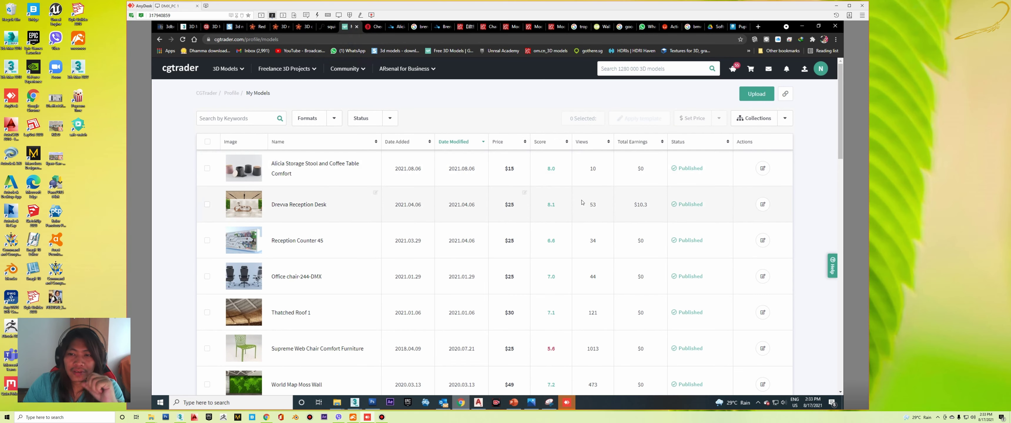
pyautogui.click(329, 29)
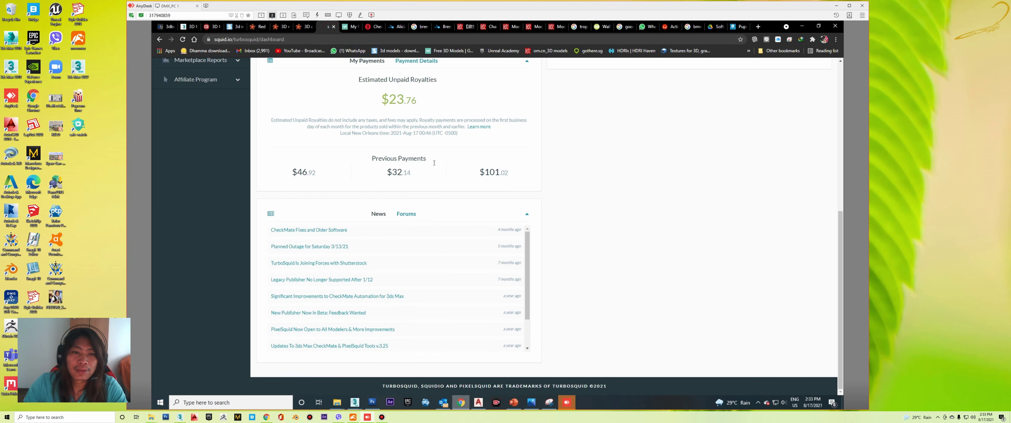
pyautogui.scroll(5, 510, 153)
pyautogui.scroll(2, 471, 182)
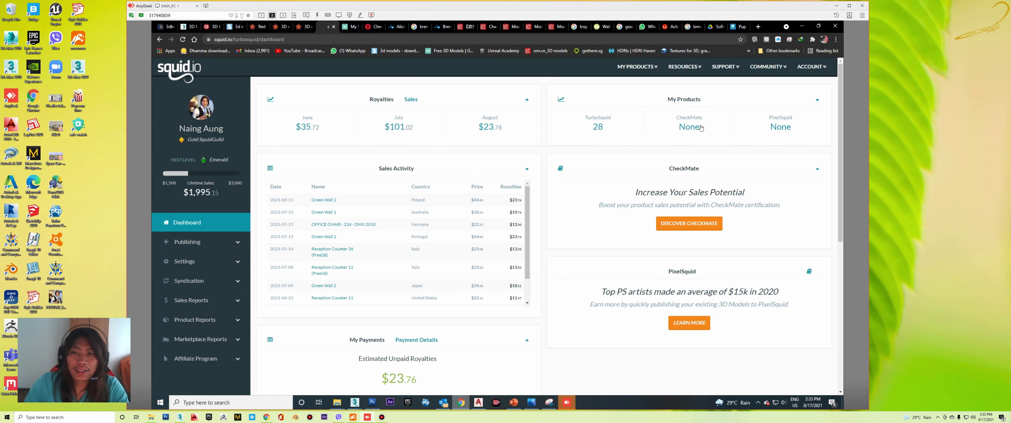
pyautogui.click(802, 26)
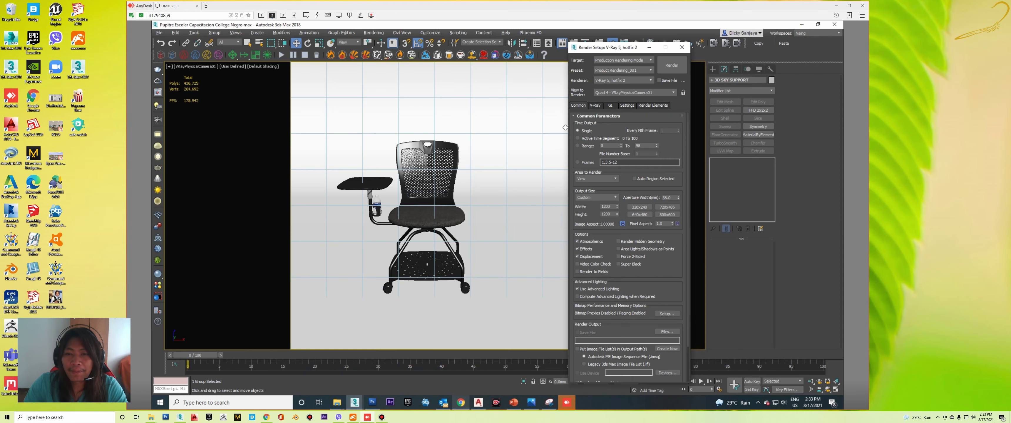
# - Choose the HDTV (video) output size preset, giving 1920 x 1080
pyautogui.click(608, 199)
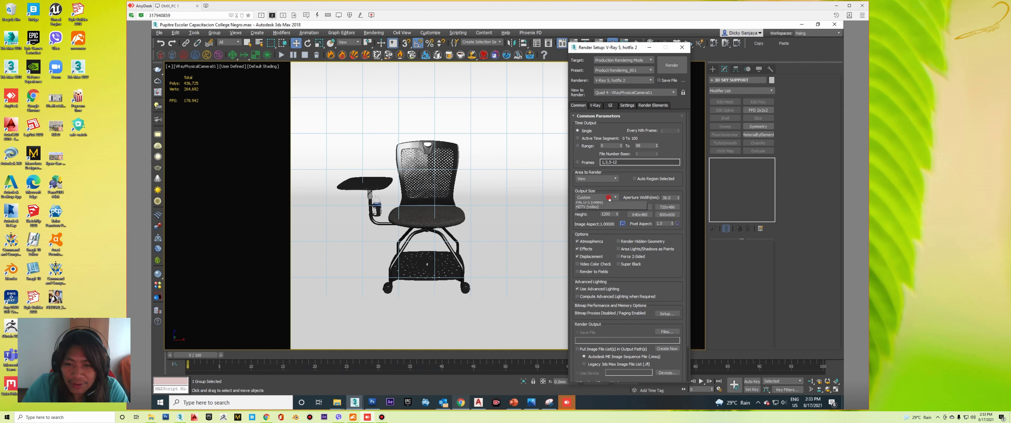
pyautogui.click(608, 199)
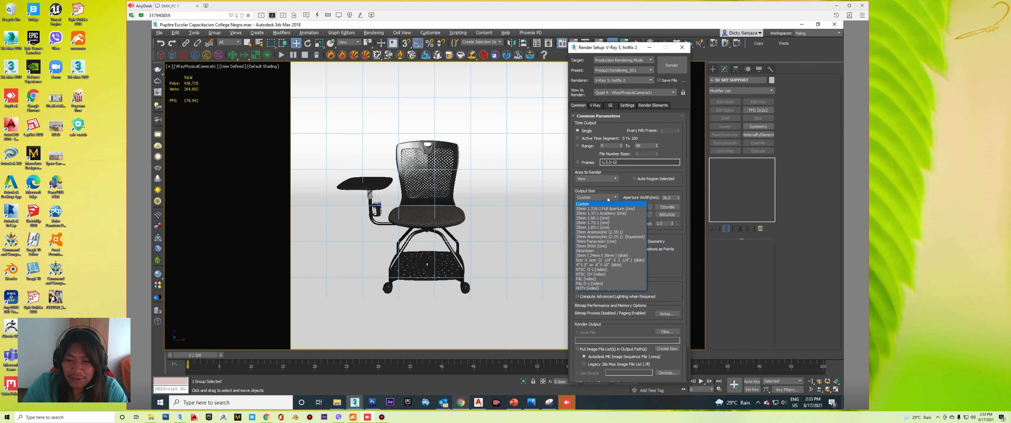
pyautogui.click(585, 288)
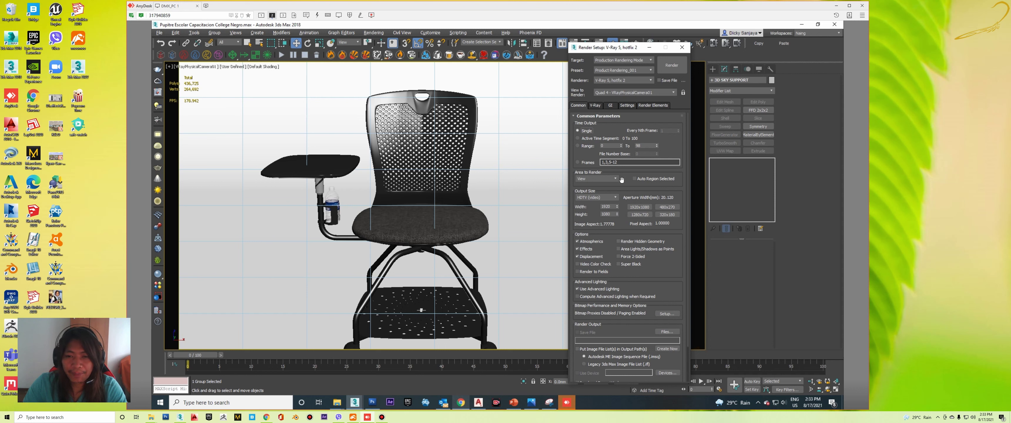
# - Check the sampling Max subdivs, set the GI irradiance map preset to Medium, and close Render Setup
pyautogui.click(595, 105)
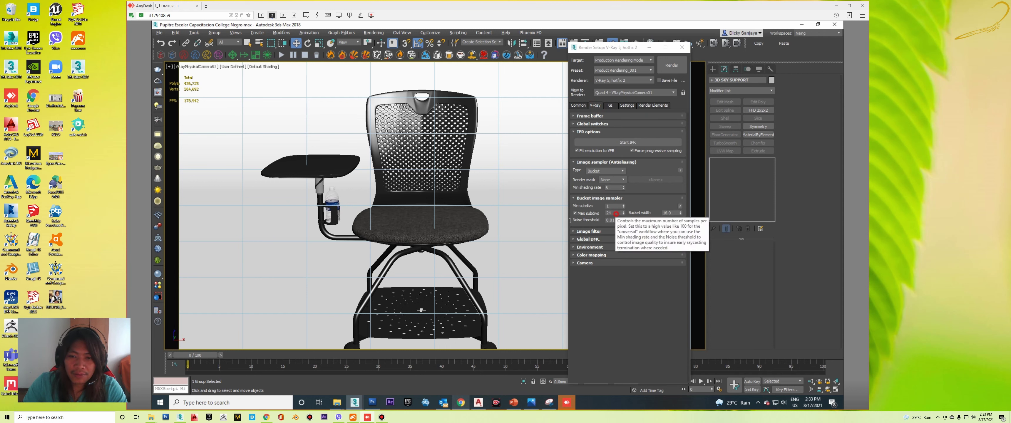
pyautogui.click(611, 213)
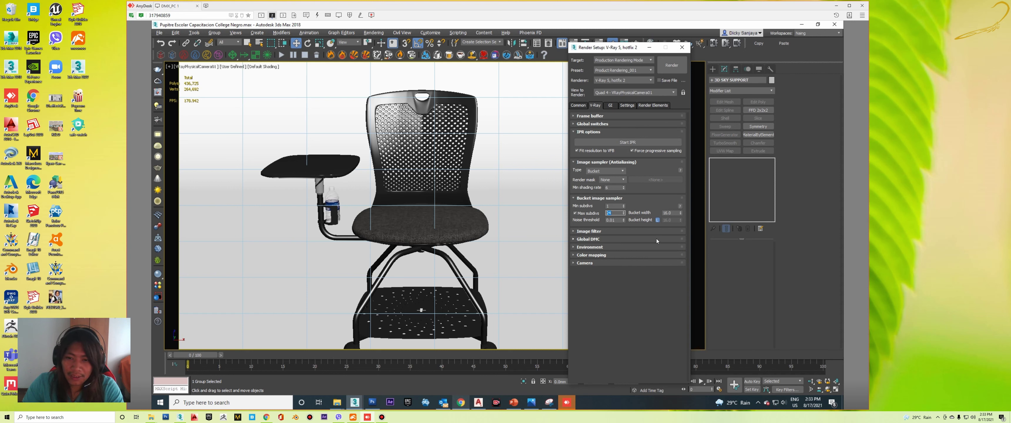
pyautogui.click(610, 105)
pyautogui.click(610, 160)
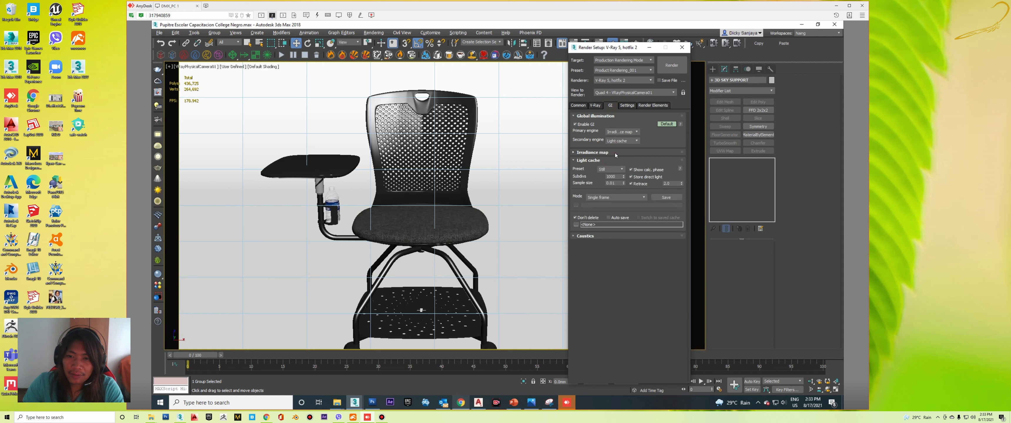
pyautogui.click(612, 153)
pyautogui.click(615, 163)
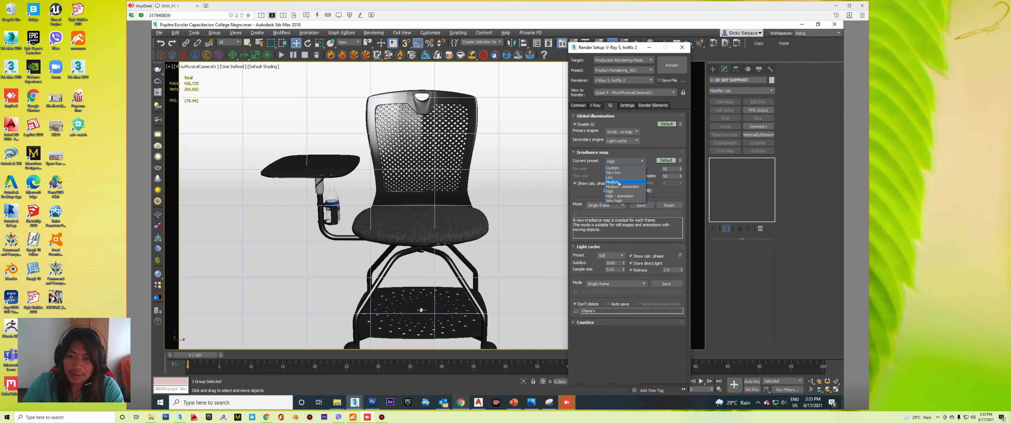
pyautogui.click(634, 182)
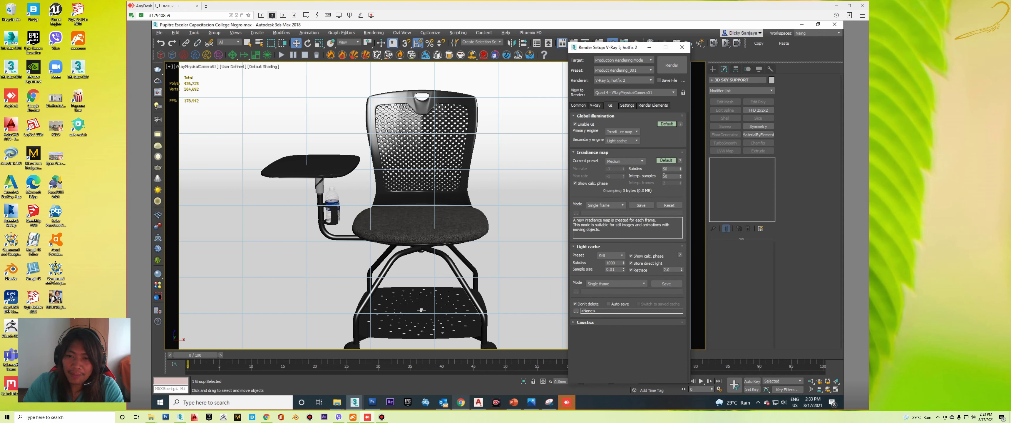
pyautogui.click(579, 106)
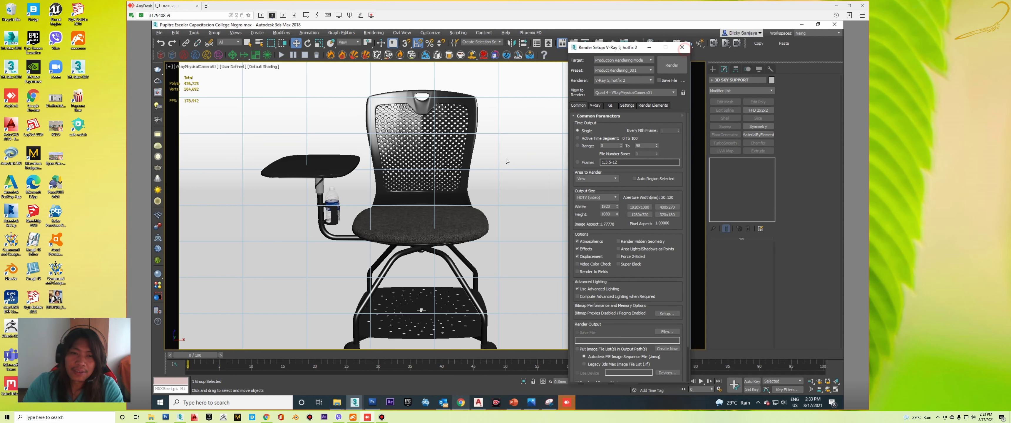
pyautogui.press('F10')
pyautogui.rightClick(542, 136)
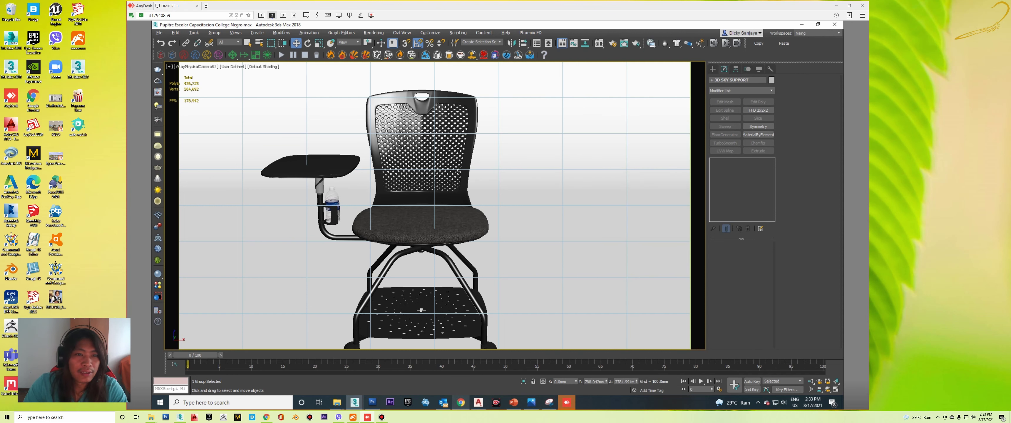
# - Dolly the camera back, hide the grid, and turn the chair about its vertical axis
pyautogui.click(812, 382)
pyautogui.moveTo(524, 221); pyautogui.dragTo(500, 205)
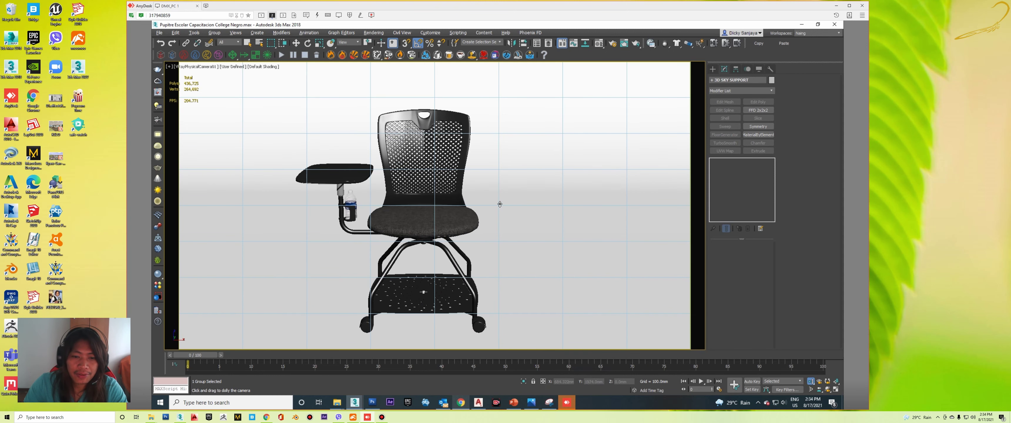
pyautogui.press('g')
pyautogui.press('e')
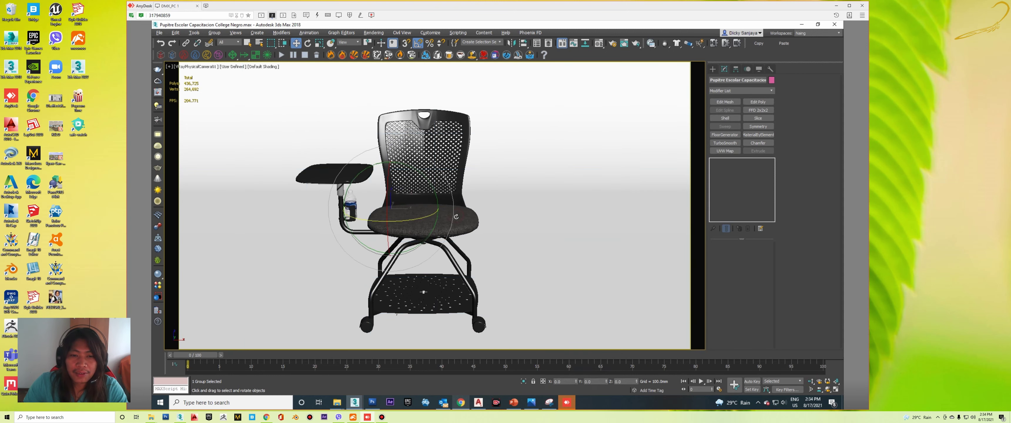
pyautogui.moveTo(421, 218); pyautogui.dragTo(417, 224)
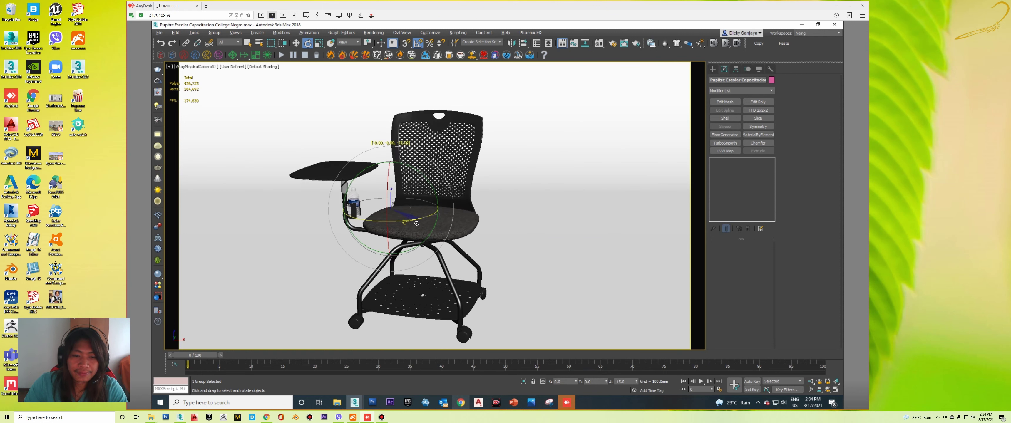
pyautogui.moveTo(417, 223); pyautogui.dragTo(446, 225, button='middle')
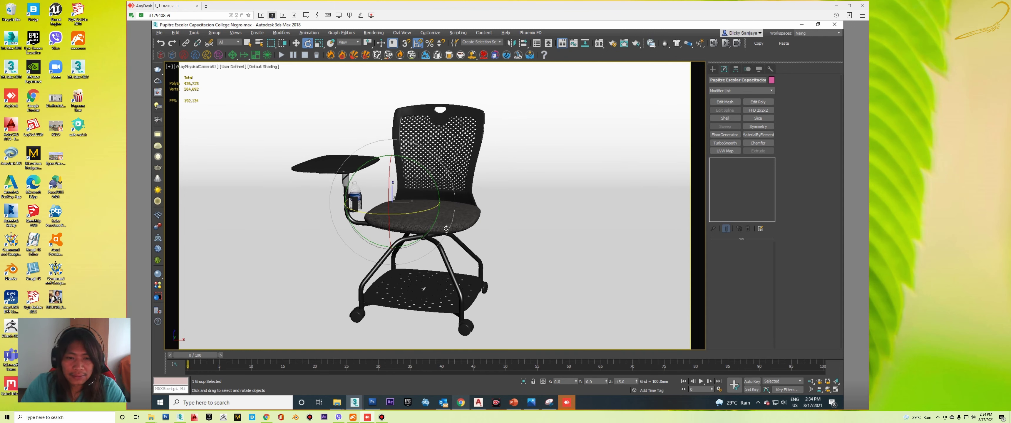
pyautogui.moveTo(420, 211); pyautogui.dragTo(446, 269)
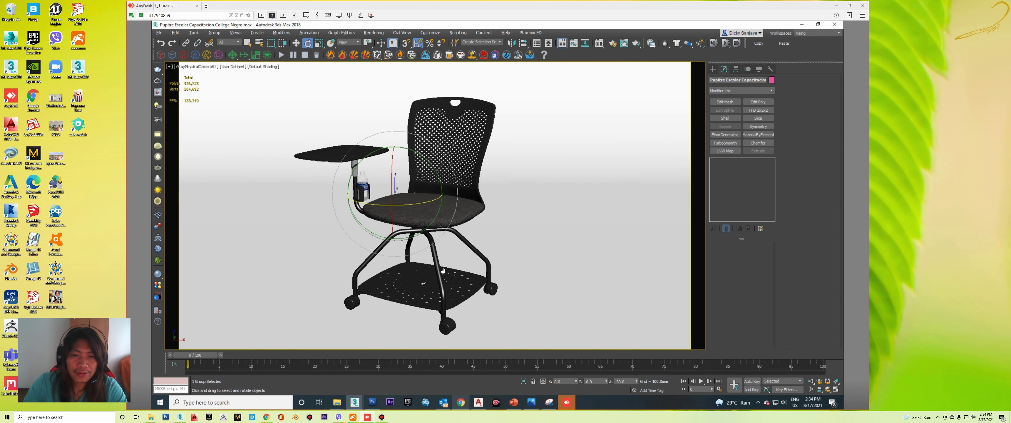
# - Spin the chair group further around Z, then undo the test instance copy
pyautogui.press('w')
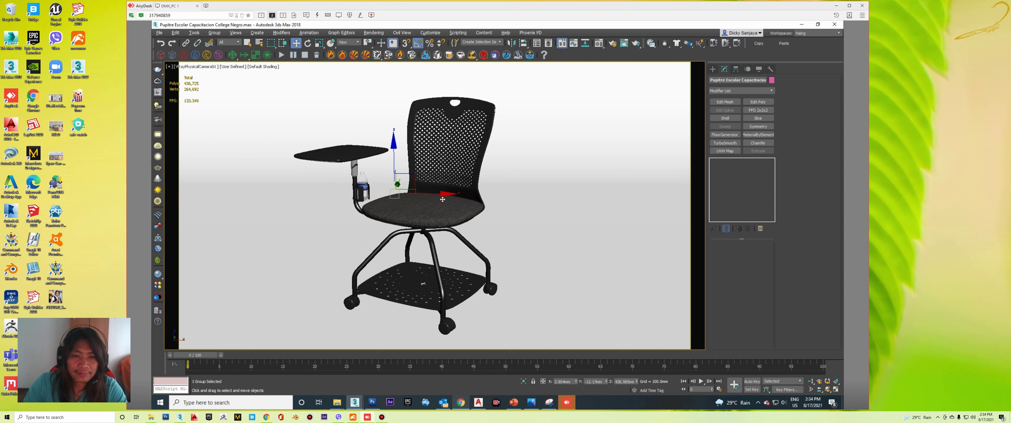
pyautogui.press('e')
pyautogui.moveTo(422, 203)
pyautogui.mouseDown()
pyautogui.moveTo(474, 201)
pyautogui.moveTo(368, 202)
pyautogui.moveTo(564, 203)
pyautogui.mouseUp()
pyautogui.press('w')
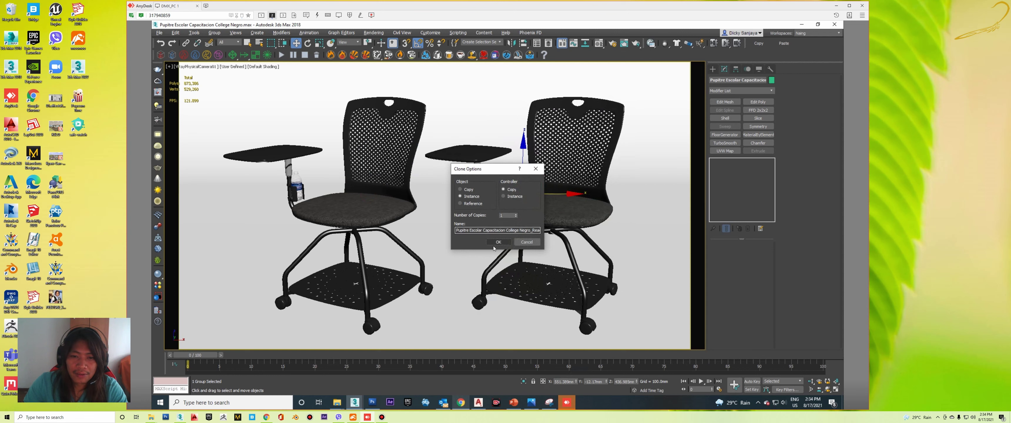
pyautogui.press('Return')
pyautogui.press('e')
pyautogui.moveTo(554, 204); pyautogui.dragTo(473, 213)
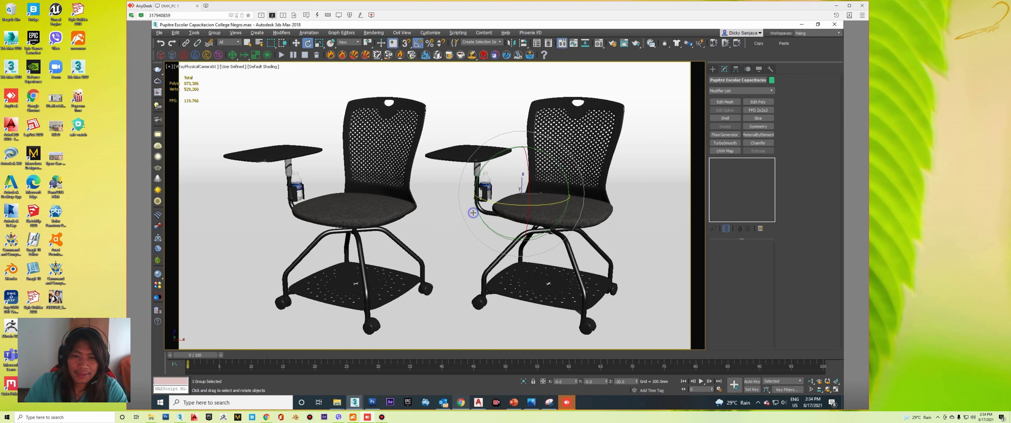
pyautogui.press('w')
pyautogui.hotkey('ctrl', 'z')
pyautogui.hotkey('ctrl', 'z')
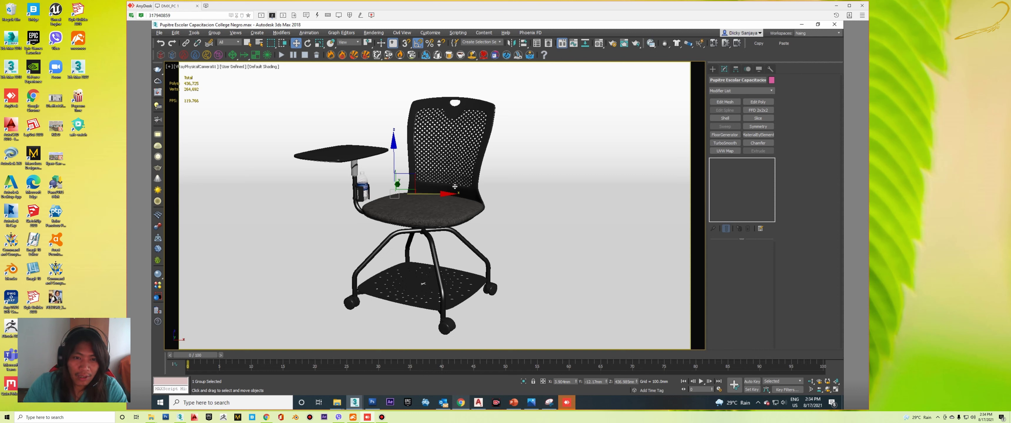
# - Deselect the chair, nudge the view, save the scene, and start the V-Ray render
pyautogui.click(492, 189)
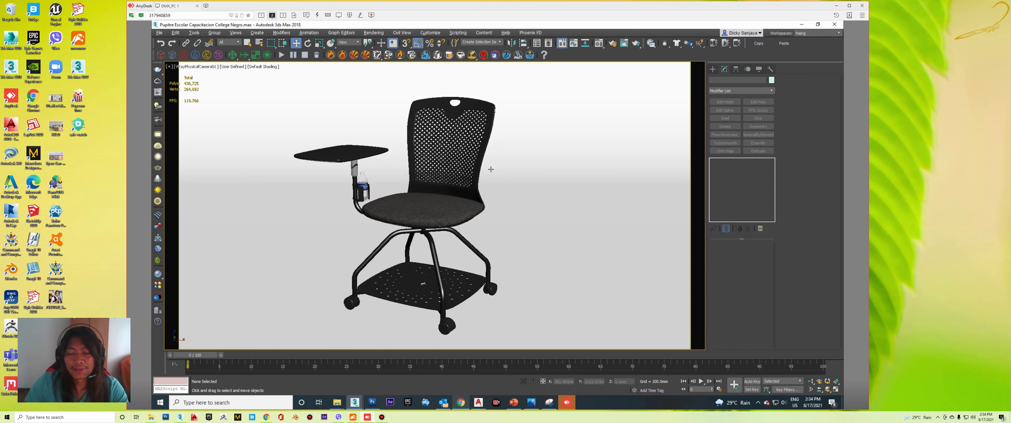
pyautogui.moveTo(491, 169); pyautogui.dragTo(463, 164, button='middle')
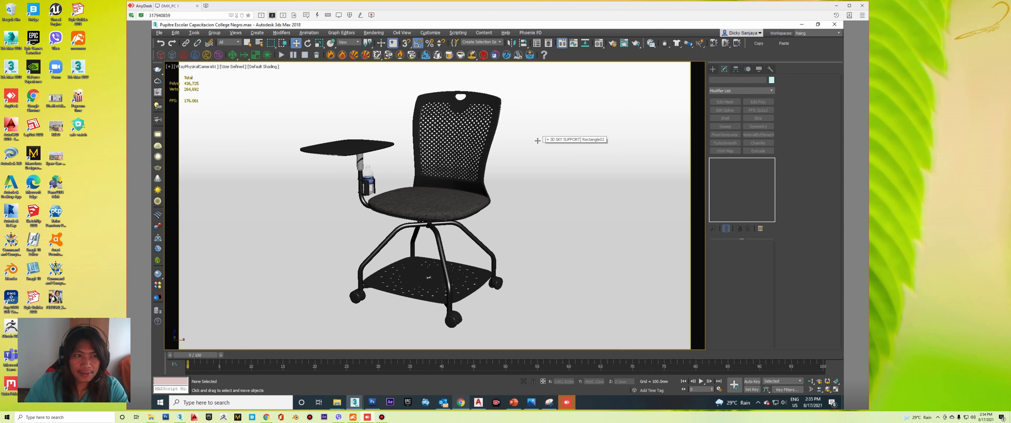
pyautogui.hotkey('ctrl', 's')
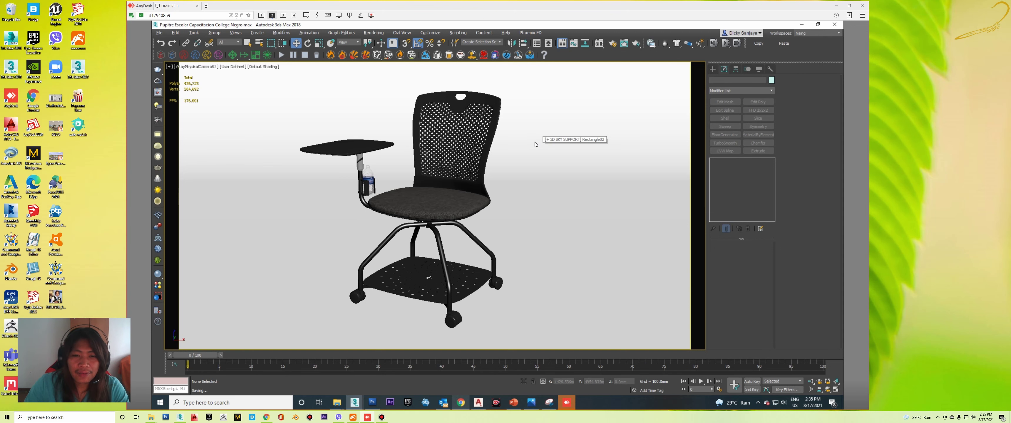
pyautogui.hotkey('shift', 'q')
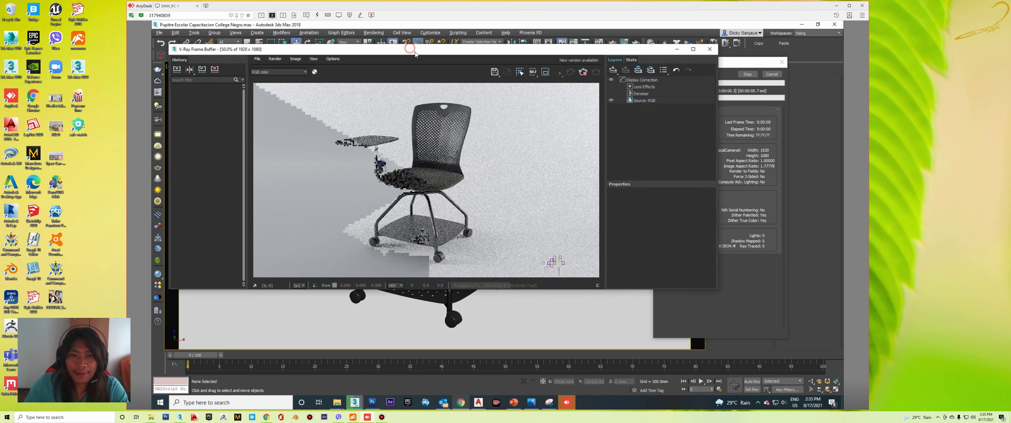
# - Reposition the V-Ray Frame Buffer and collapse its History and Layers panels
pyautogui.moveTo(411, 50); pyautogui.dragTo(439, 72)
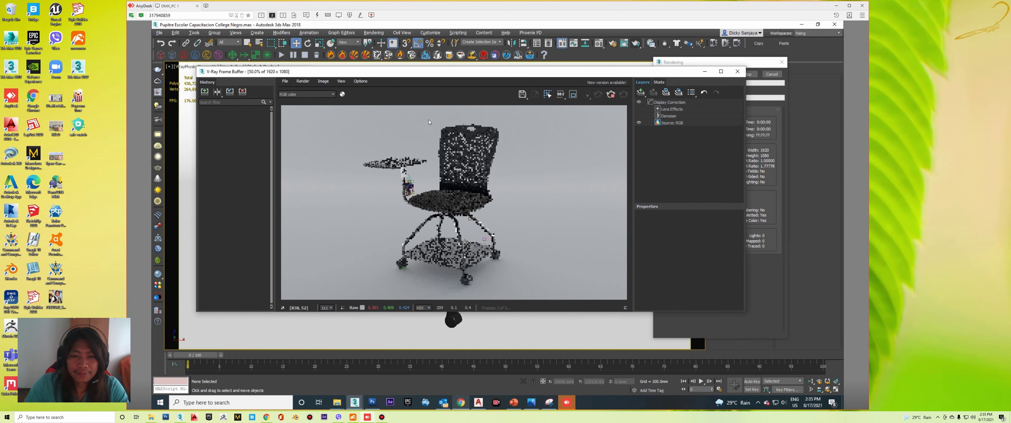
pyautogui.click(275, 149)
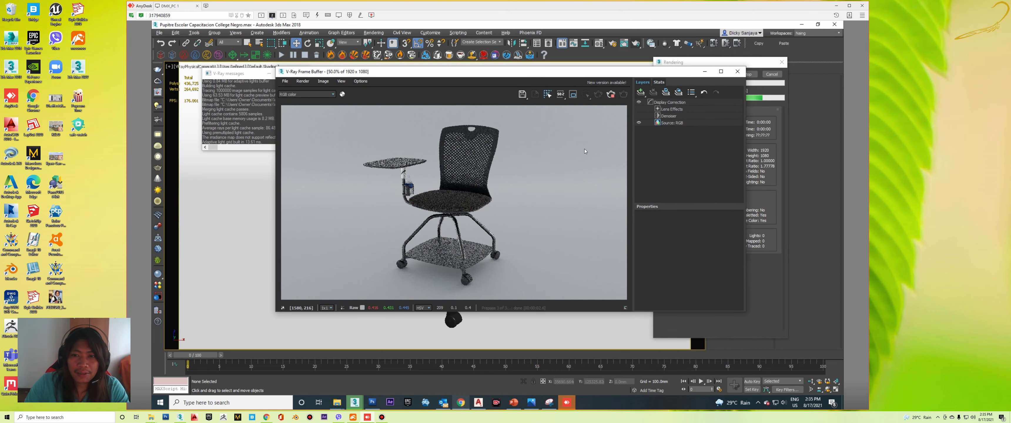
pyautogui.click(628, 153)
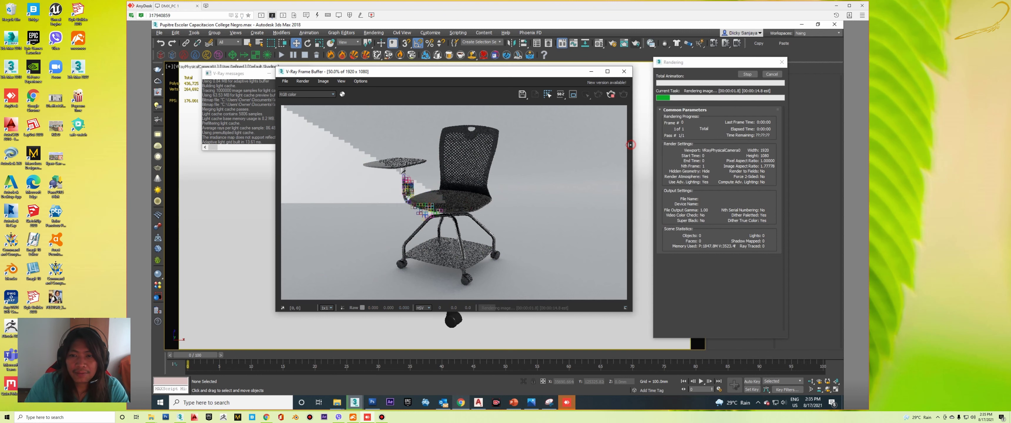
pyautogui.moveTo(485, 72); pyautogui.dragTo(451, 110)
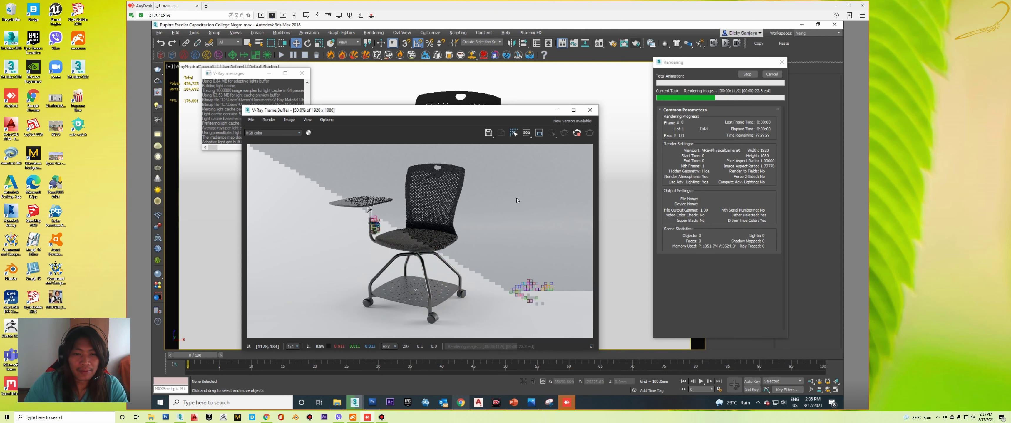
# - Zoom to 100% and 200% to inspect the base, seat, bottle holder and desk, then zoom back out to 50%
pyautogui.doubleClick(418, 304)
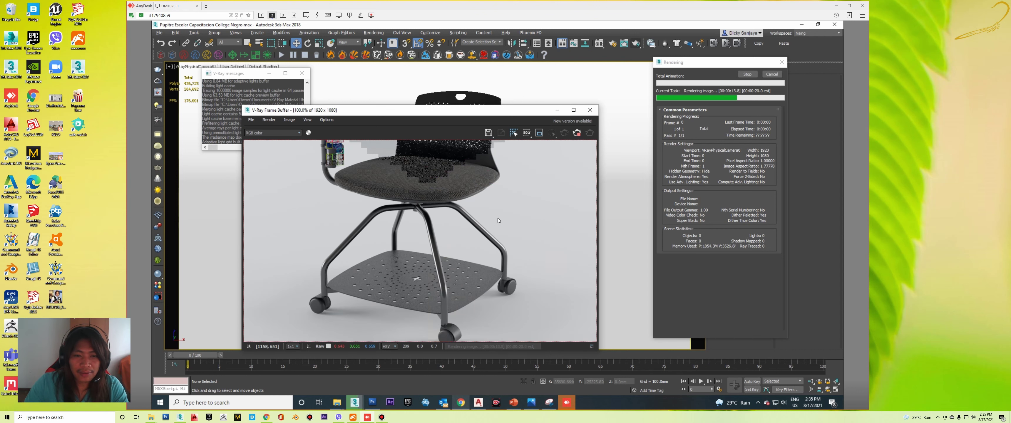
pyautogui.scroll(1, 447, 196)
pyautogui.moveTo(447, 197); pyautogui.dragTo(472, 259, button='middle')
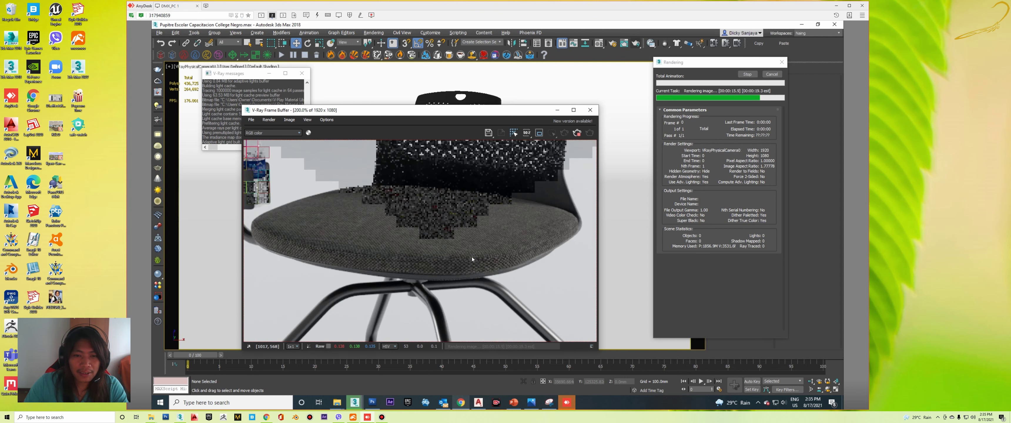
pyautogui.moveTo(441, 216); pyautogui.dragTo(497, 259, button='middle')
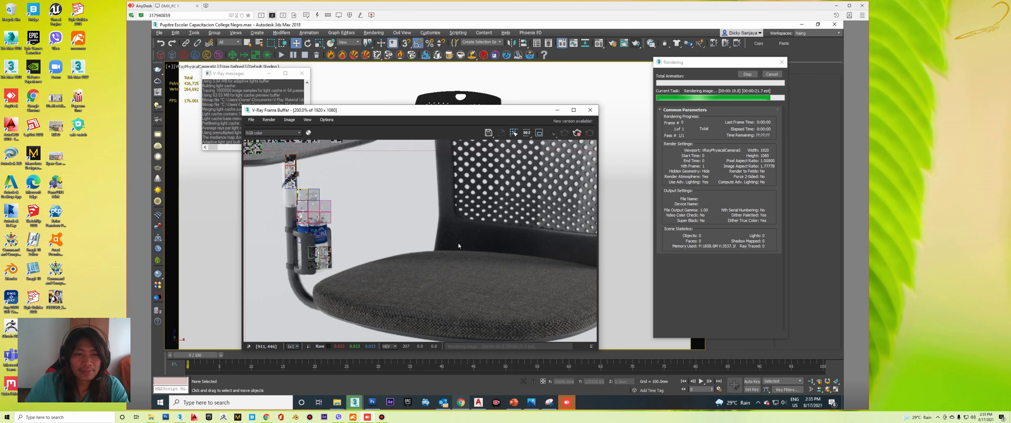
pyautogui.moveTo(444, 228); pyautogui.dragTo(449, 249, button='middle')
pyautogui.scroll(-1, 412, 230)
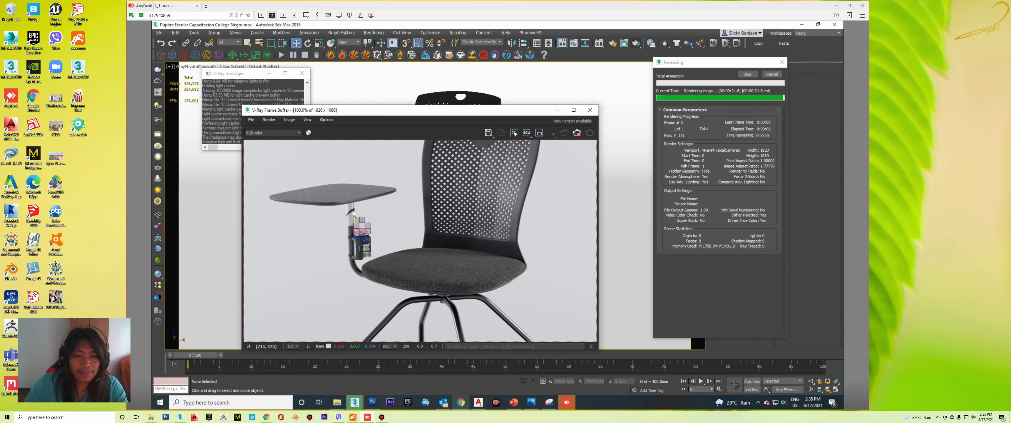
pyautogui.moveTo(366, 214); pyautogui.dragTo(368, 214, button='middle')
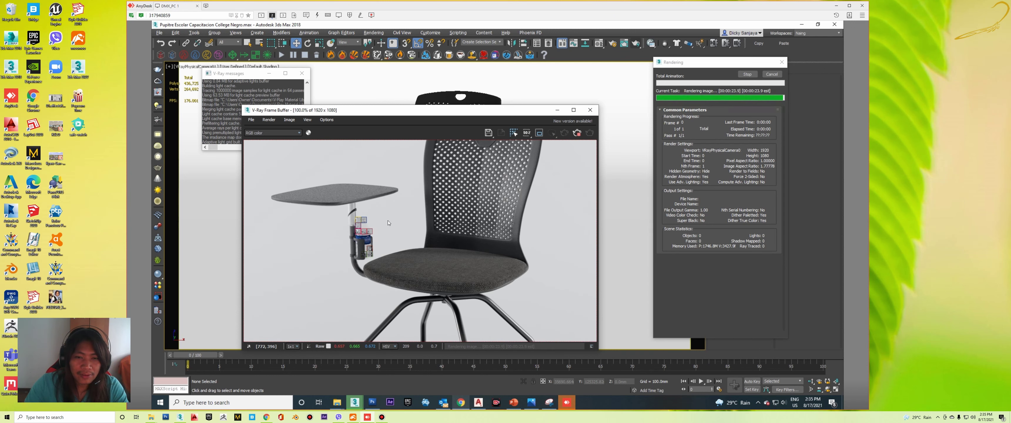
pyautogui.scroll(-1, 467, 203)
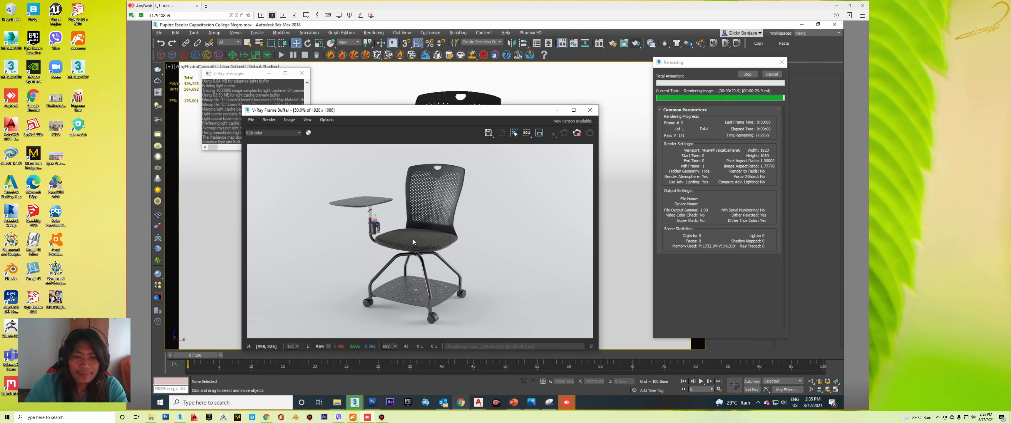
pyautogui.scroll(1, 402, 279)
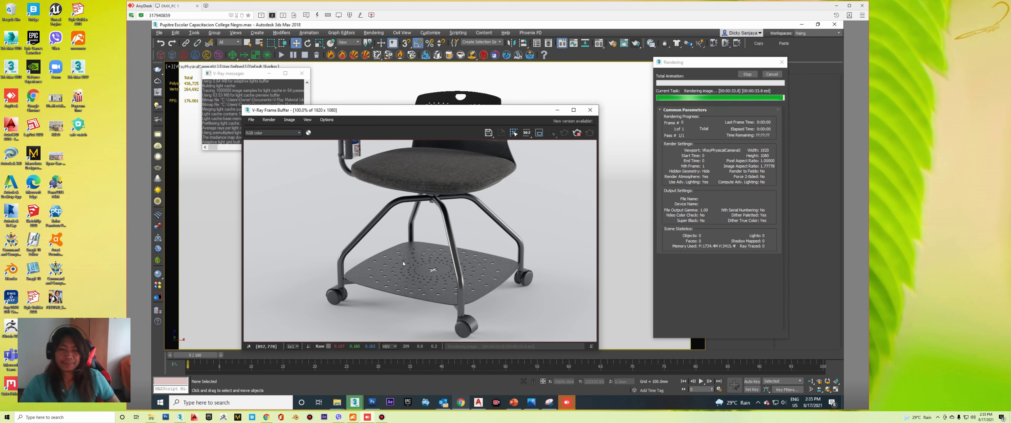
pyautogui.moveTo(430, 203)
pyautogui.mouseDown(button='middle')
pyautogui.moveTo(441, 272)
pyautogui.moveTo(435, 255)
pyautogui.mouseUp(button='middle')
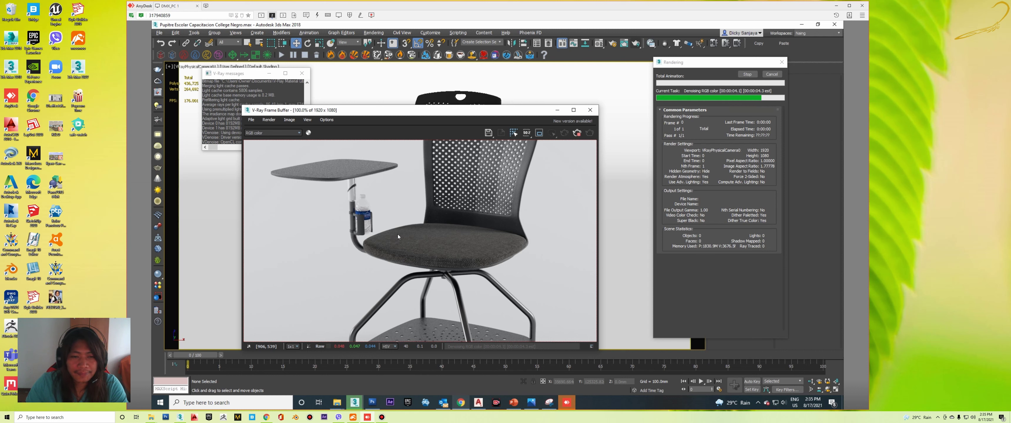
pyautogui.scroll(-2, 375, 205)
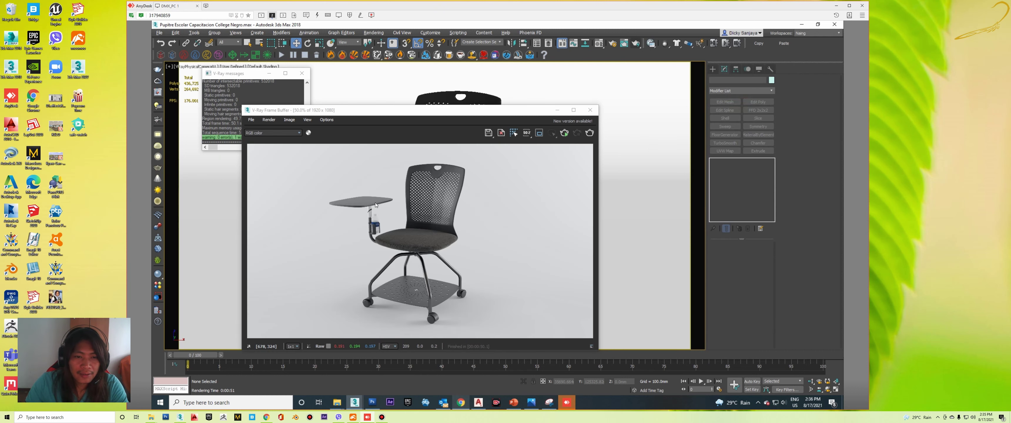
# - Save the render as JPEG '1' in For Sales > Pupitre Escolar Capacitacion College Negro
pyautogui.click(488, 133)
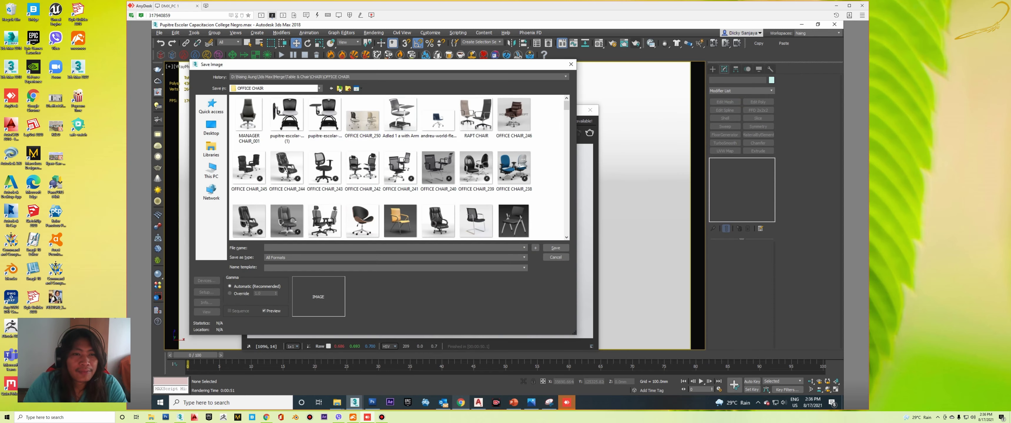
pyautogui.scroll(-10, 362, 153)
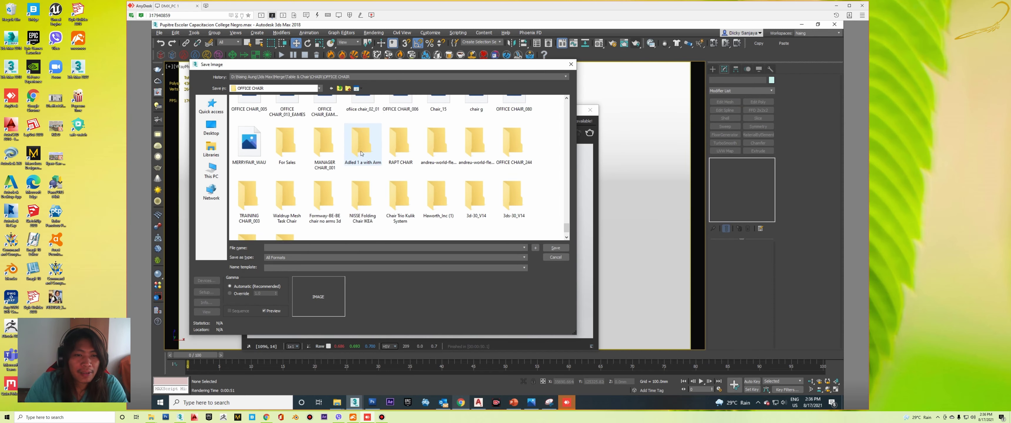
pyautogui.scroll(-2, 362, 153)
pyautogui.click(293, 121)
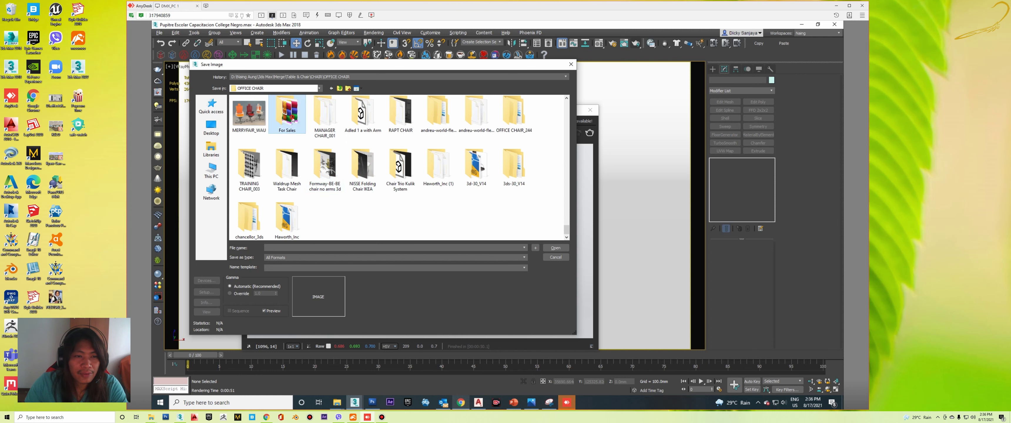
pyautogui.doubleClick(293, 120)
pyautogui.doubleClick(241, 134)
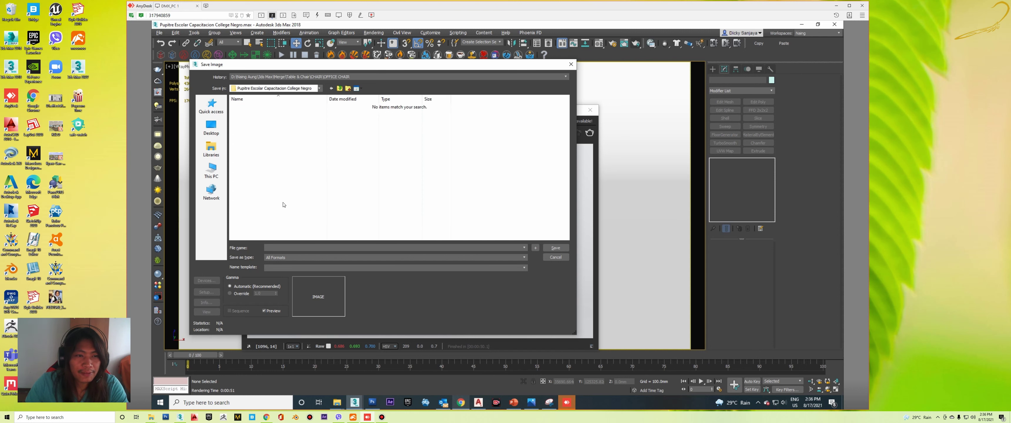
pyautogui.click(299, 248)
pyautogui.write('1')
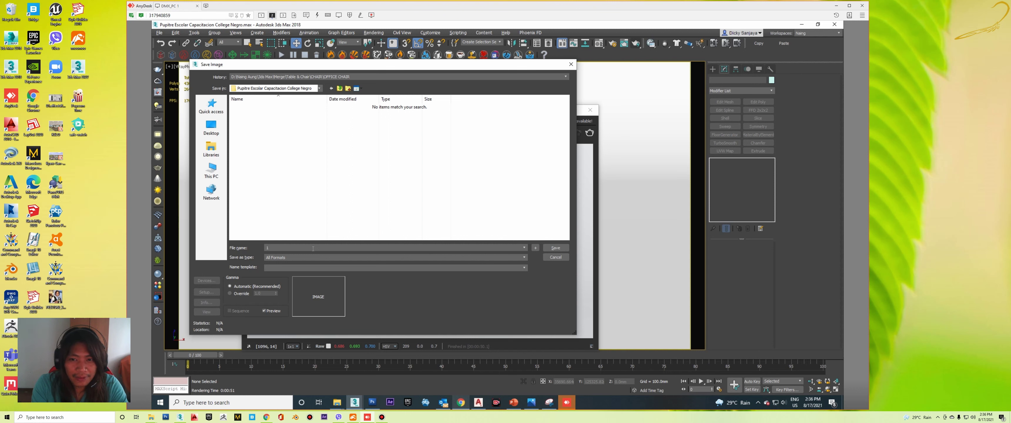
pyautogui.hotkey('alt', 't')
pyautogui.press('Down')
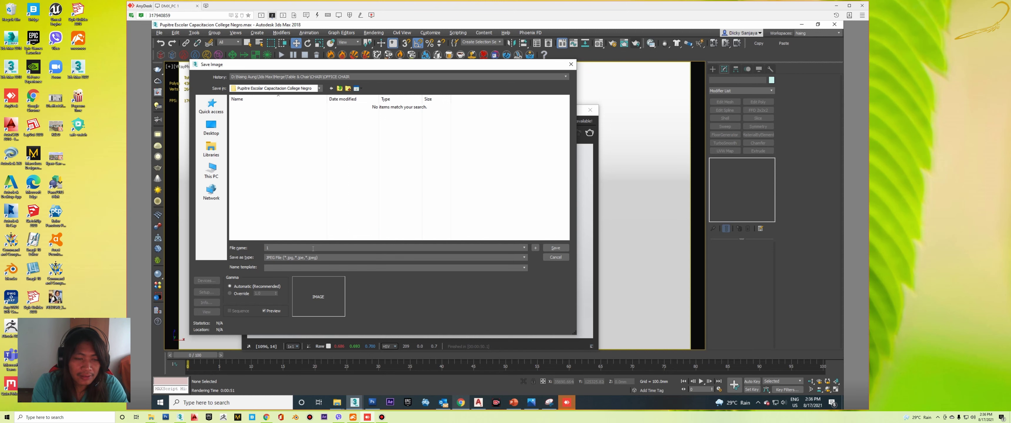
pyautogui.press('Return')
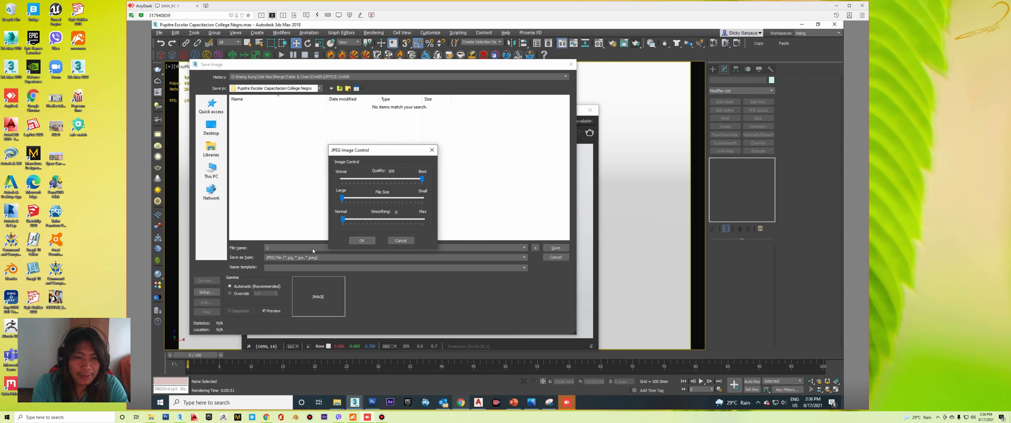
pyautogui.press('Return')
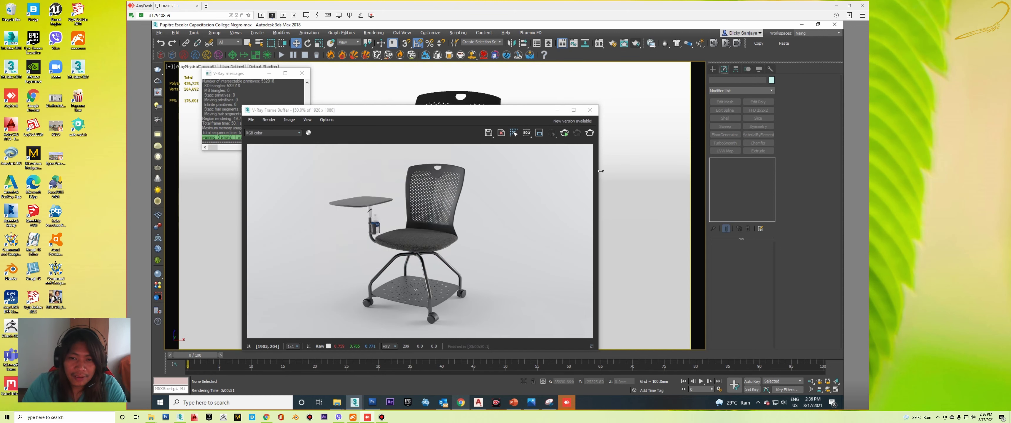
# - Add a Curves correction layer shaped into a contrast S-curve and compare before/after
pyautogui.click(598, 167)
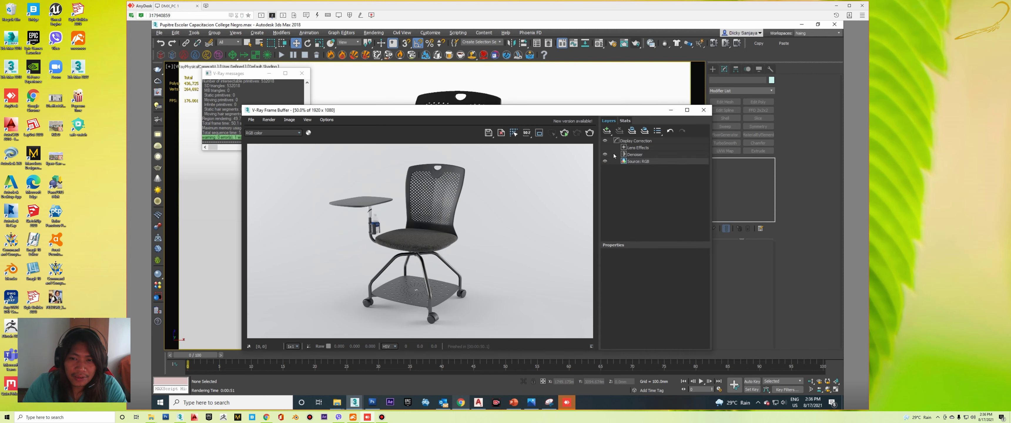
pyautogui.click(607, 130)
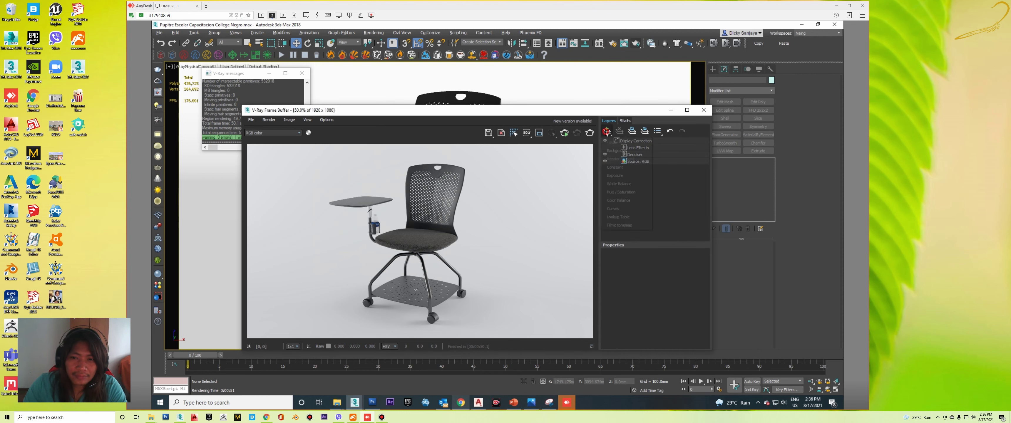
pyautogui.click(614, 209)
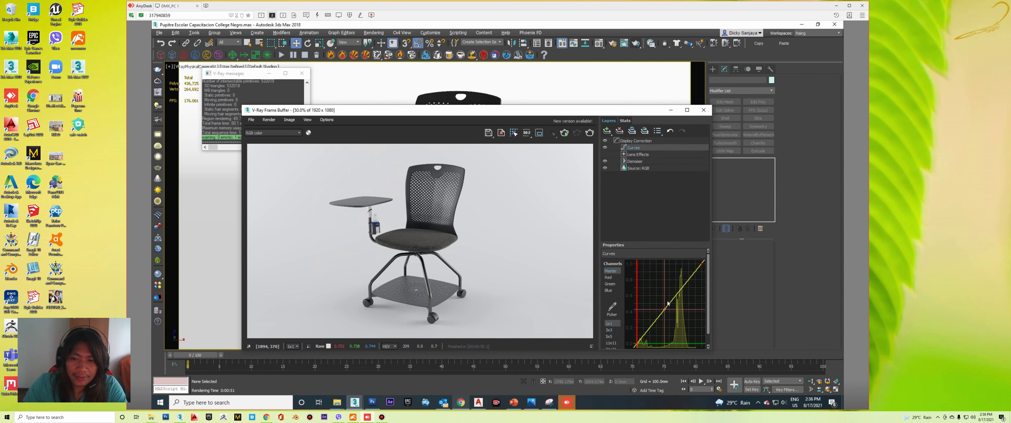
pyautogui.moveTo(683, 286); pyautogui.dragTo(668, 282)
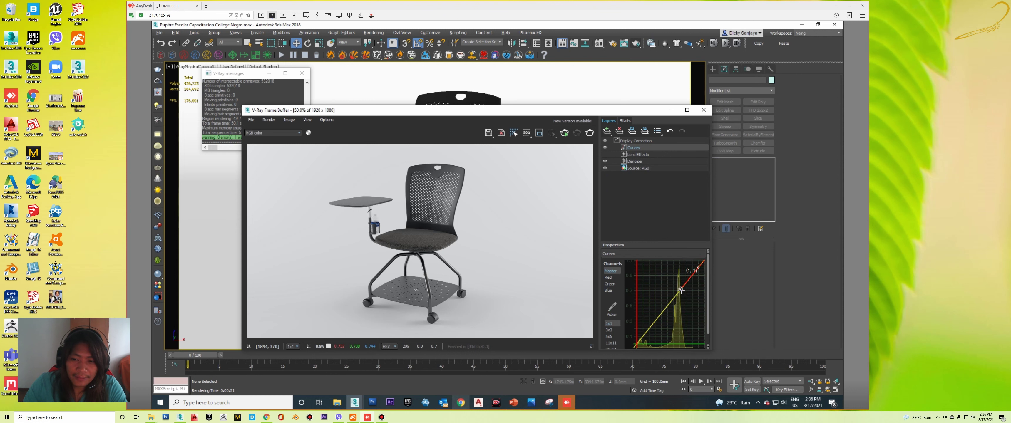
pyautogui.moveTo(668, 316); pyautogui.dragTo(657, 319)
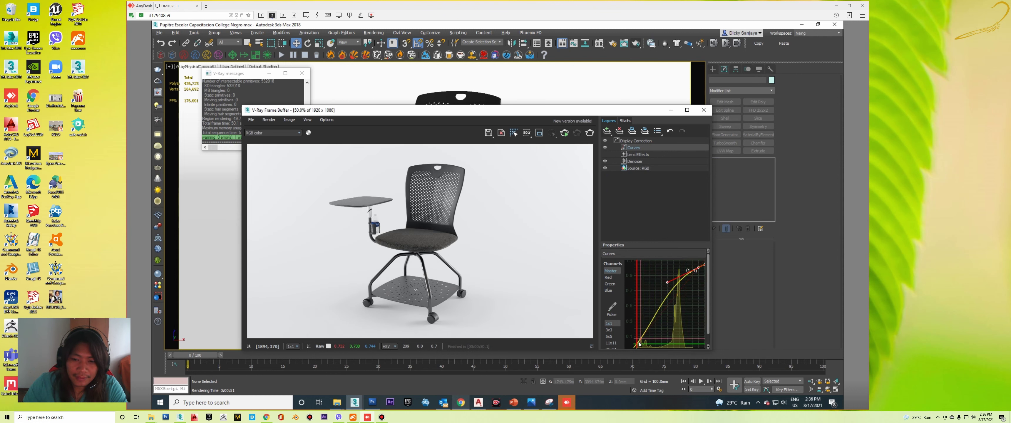
pyautogui.moveTo(657, 320); pyautogui.dragTo(661, 323)
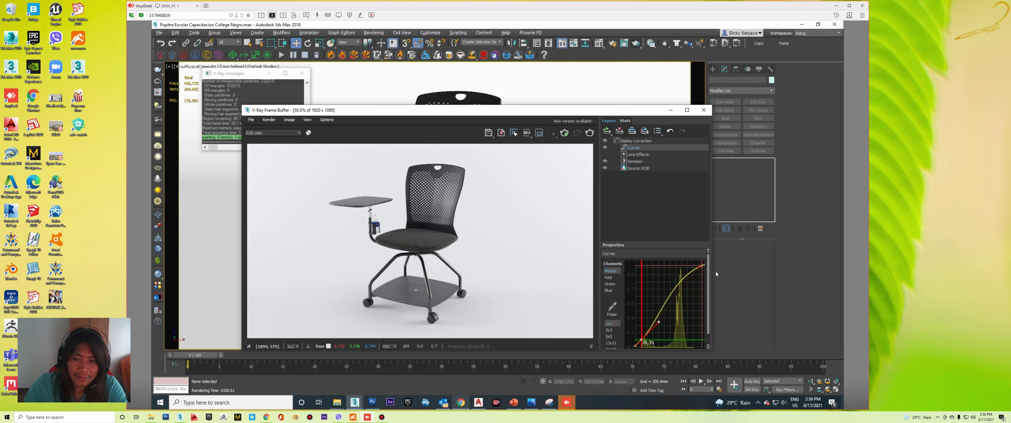
pyautogui.moveTo(700, 268); pyautogui.dragTo(670, 281)
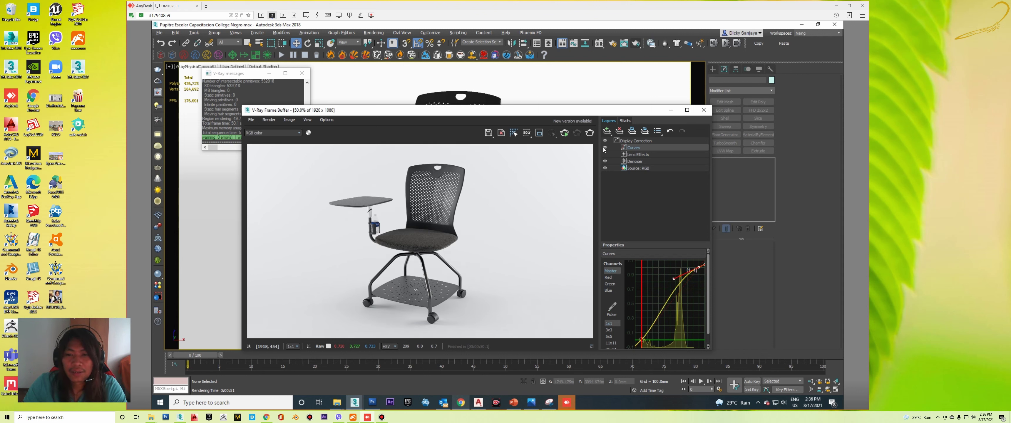
pyautogui.click(605, 161)
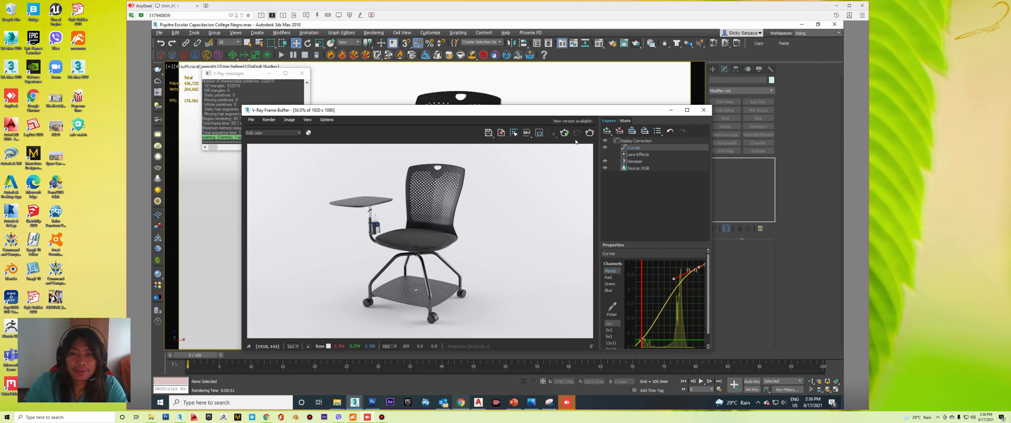
# - Overwrite 1.jpg with the corrected render and close the V-Ray Frame Buffer
pyautogui.click(491, 134)
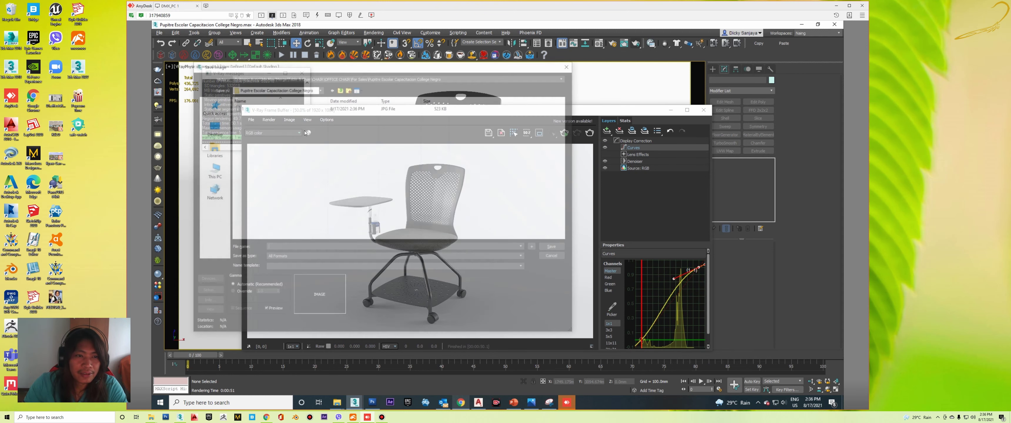
pyautogui.doubleClick(322, 180)
pyautogui.click(524, 238)
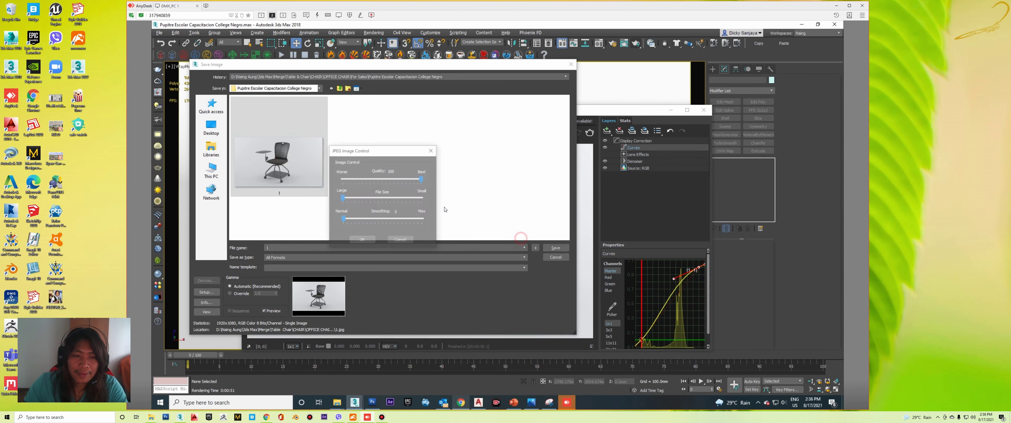
pyautogui.click(362, 240)
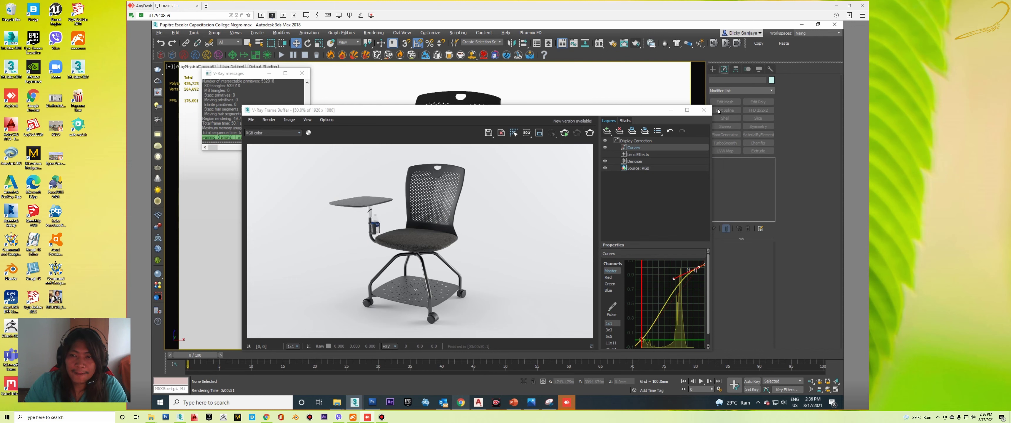
pyautogui.click(702, 111)
# - Rotate the whole chair group about its vertical axis toward the camera
pyautogui.click(448, 214)
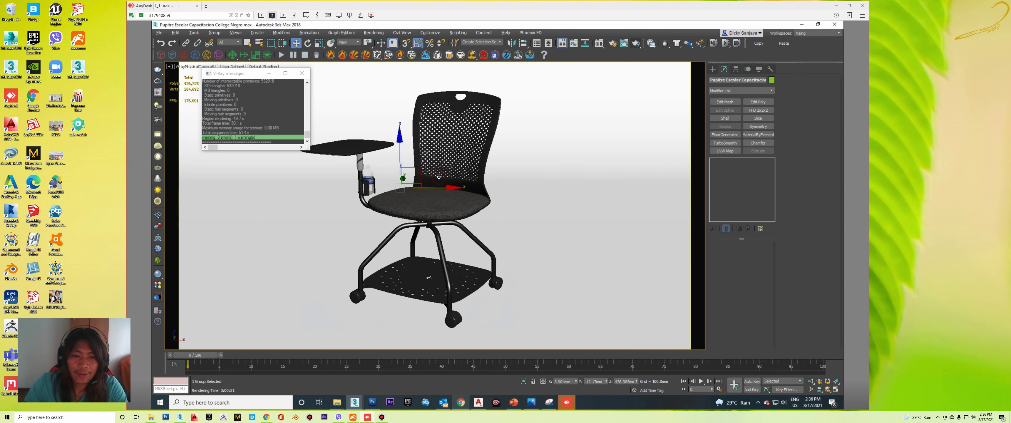
pyautogui.press('e')
pyautogui.moveTo(431, 197); pyautogui.dragTo(395, 207)
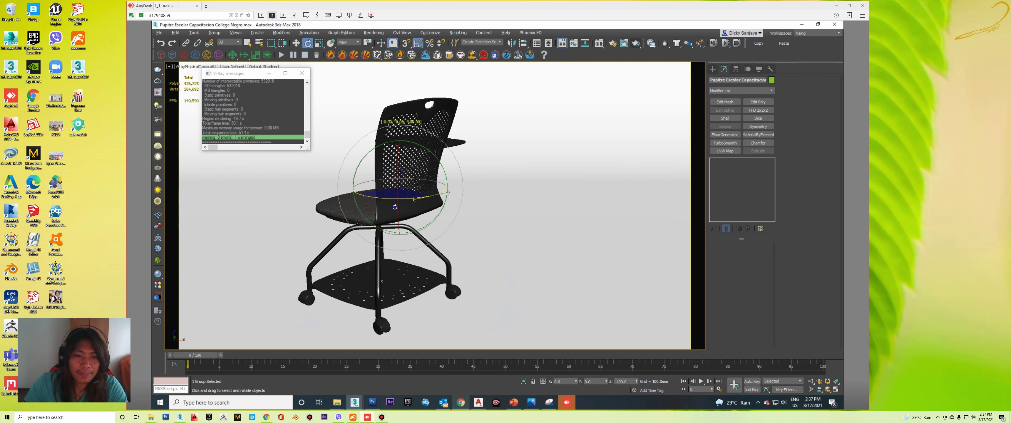
pyautogui.rightClick(394, 207)
pyautogui.click(269, 74)
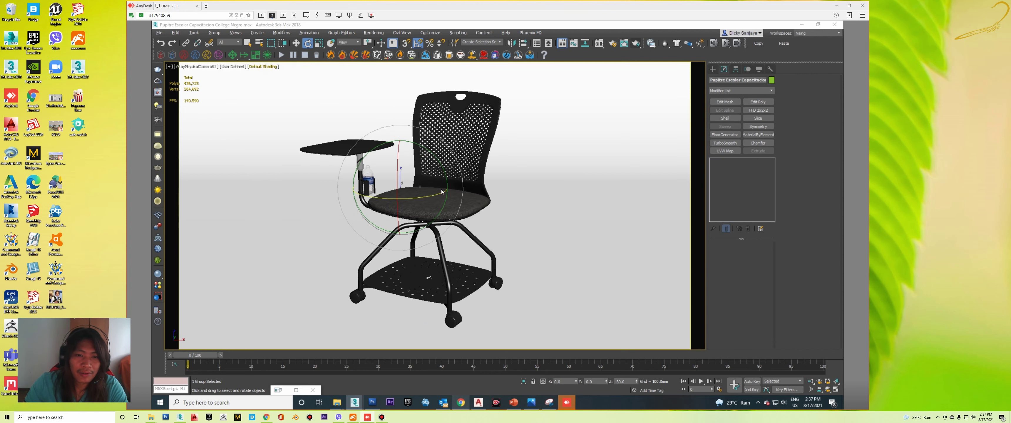
pyautogui.moveTo(428, 197); pyautogui.dragTo(387, 203)
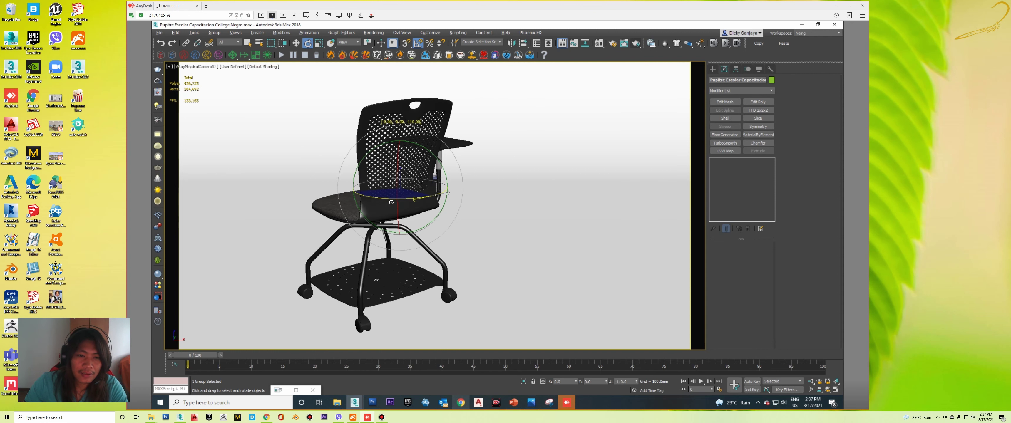
pyautogui.moveTo(387, 202)
pyautogui.mouseDown()
pyautogui.moveTo(354, 206)
pyautogui.moveTo(358, 147)
pyautogui.mouseUp()
pyautogui.press('w')
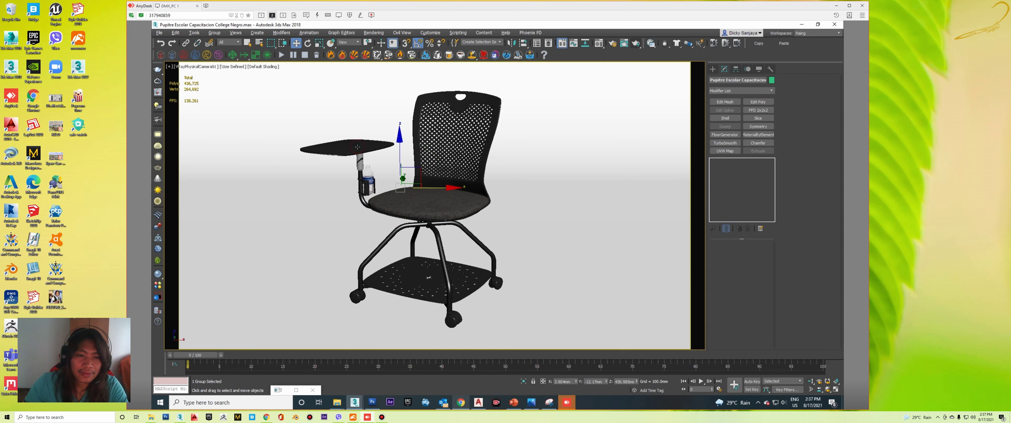
# - Fold the tablet by disabling Line025's unfold modifier, face the chair front, and render
pyautogui.click(357, 147)
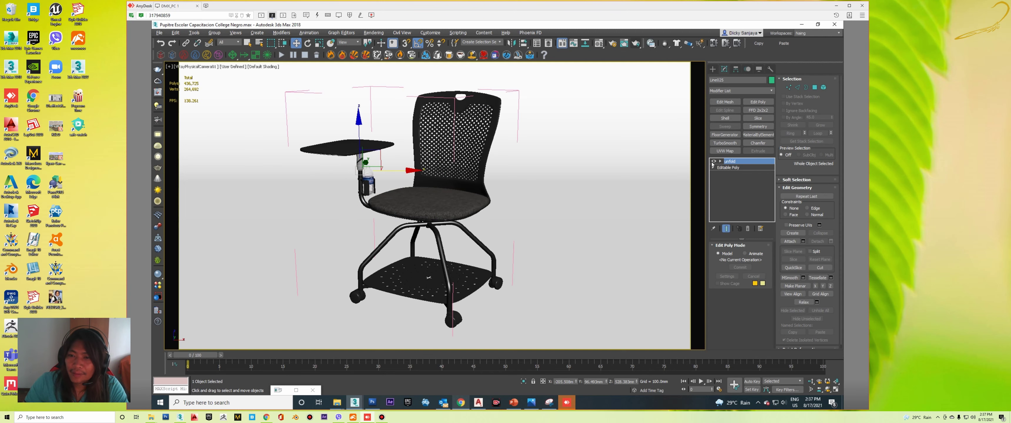
pyautogui.click(714, 161)
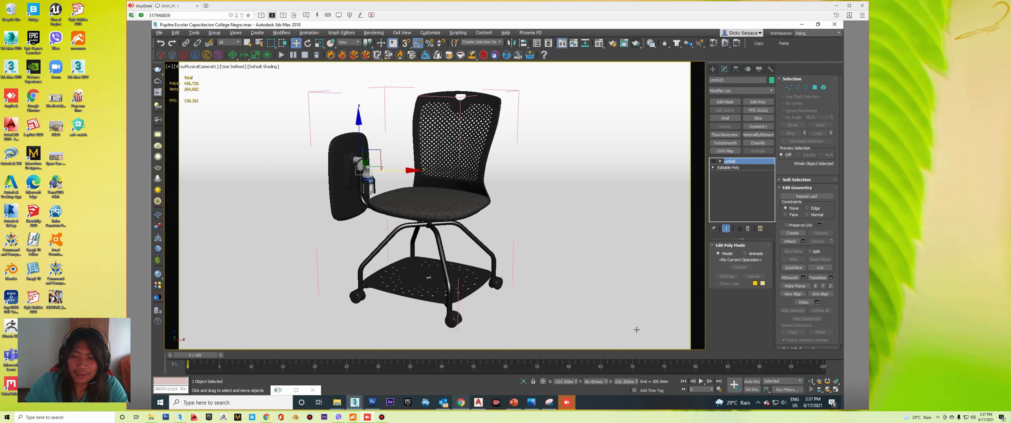
pyautogui.click(463, 223)
pyautogui.press('e')
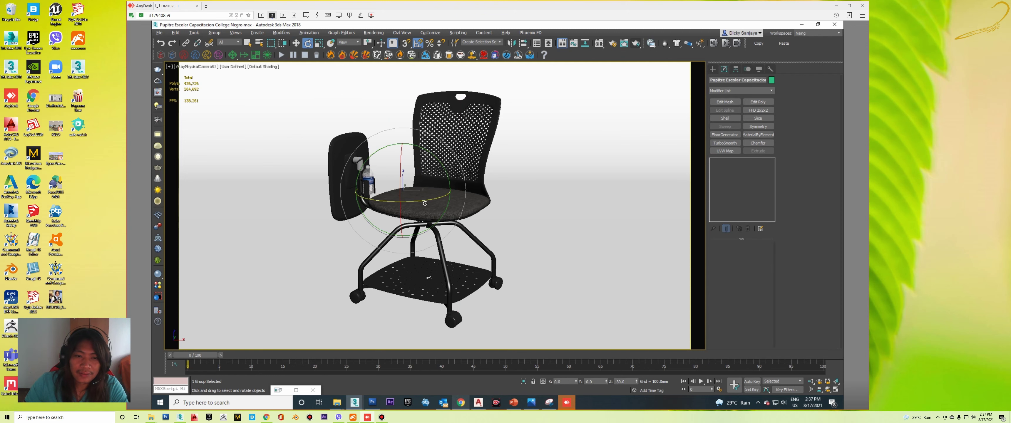
pyautogui.moveTo(423, 201); pyautogui.dragTo(432, 200)
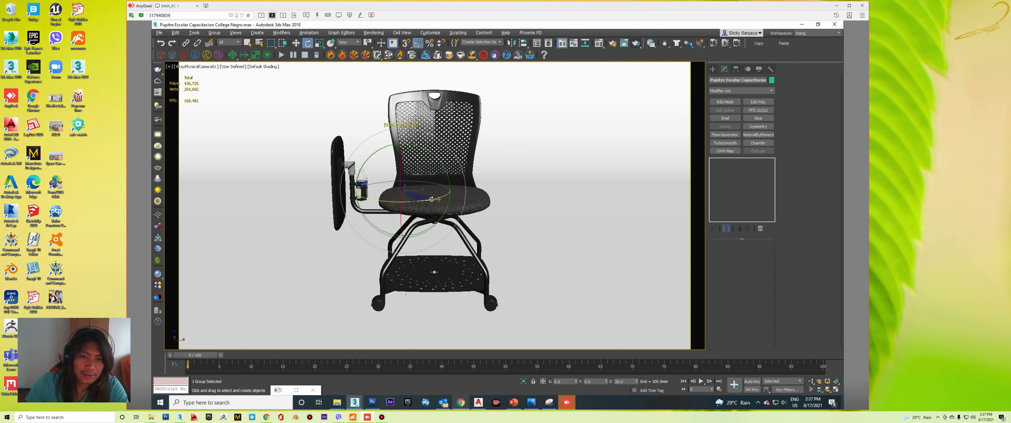
pyautogui.press('w')
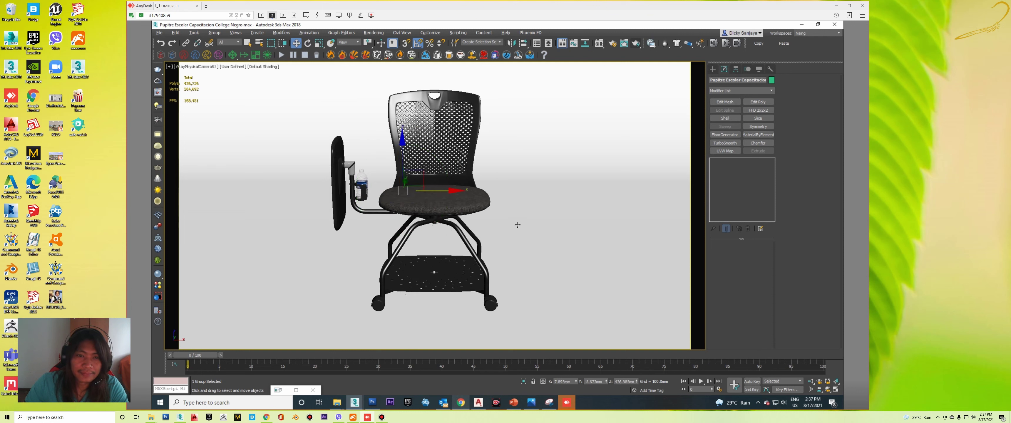
pyautogui.click(636, 43)
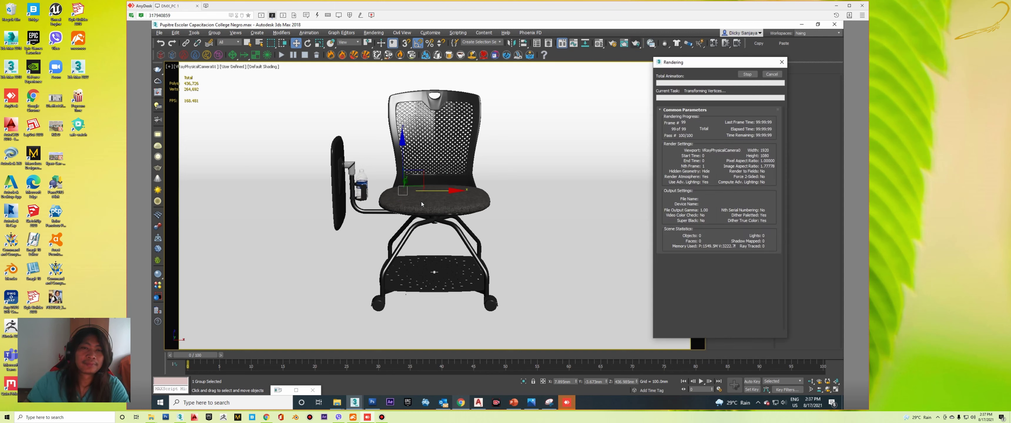
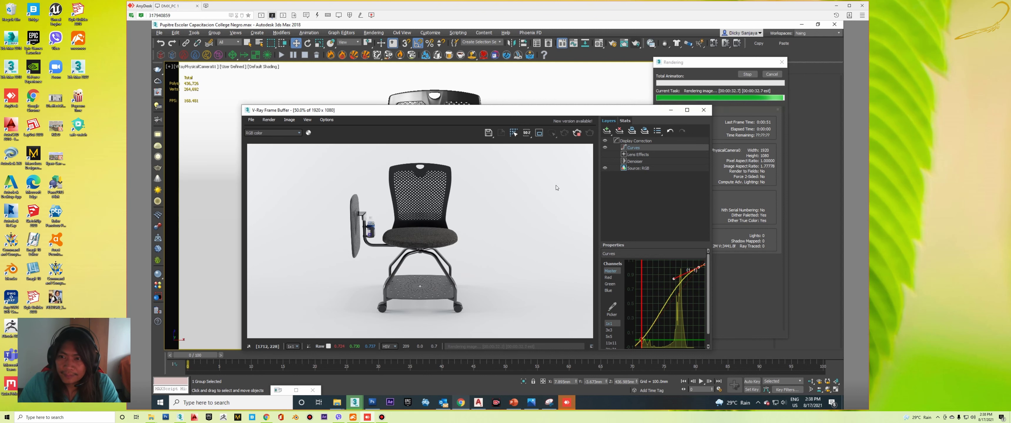
# - Move the V-Ray frame buffer aside, then zoom in on the bottle and back out to check the finished render
pyautogui.moveTo(589, 114); pyautogui.dragTo(529, 108)
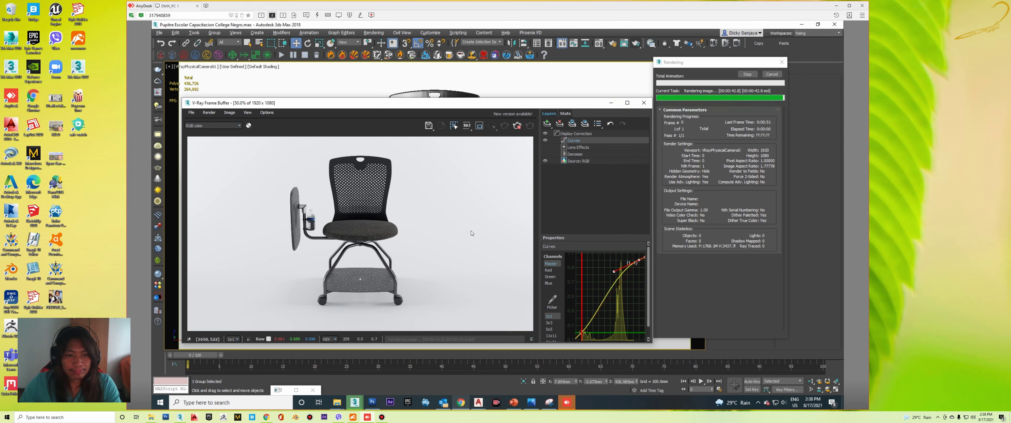
pyautogui.scroll(1, 300, 221)
pyautogui.scroll(1, 332, 219)
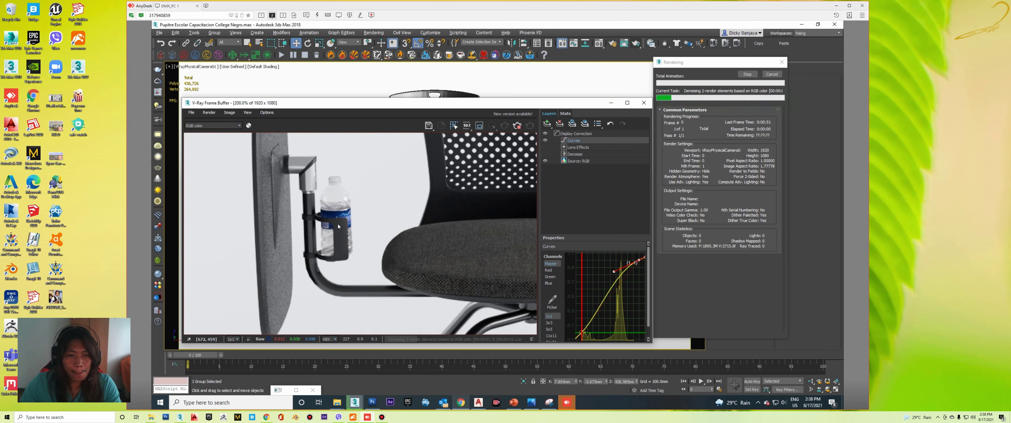
pyautogui.scroll(-1, 338, 227)
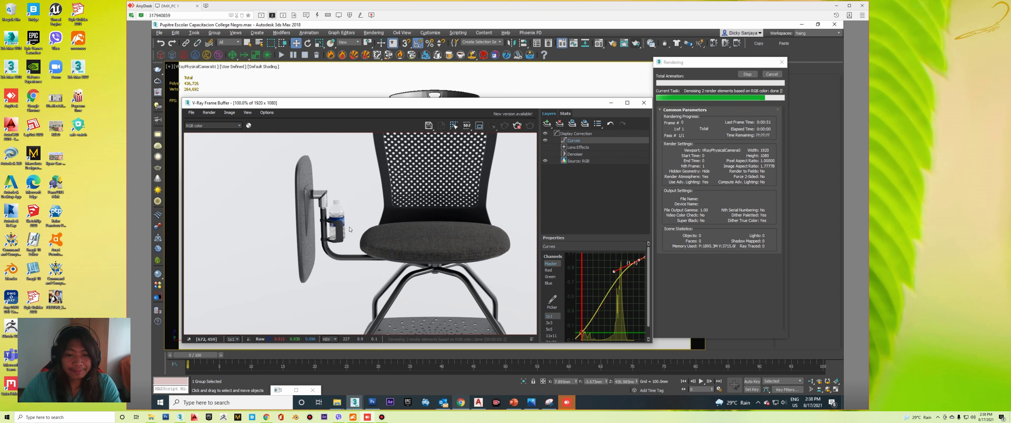
pyautogui.scroll(-1, 355, 228)
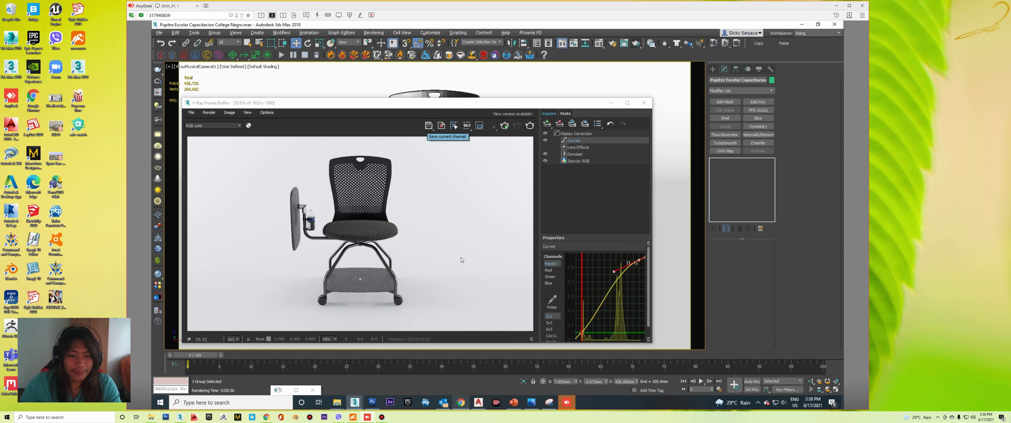
# - Save the current channel from the V-Ray frame buffer as a JPEG in the chair's folder
pyautogui.click(429, 125)
pyautogui.click(283, 248)
pyautogui.write('2')
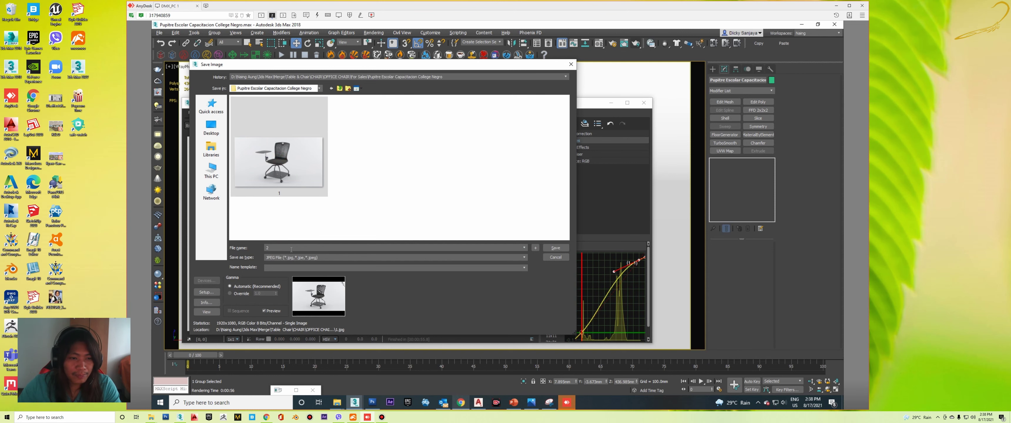
pyautogui.press('Return')
pyautogui.press('Return')
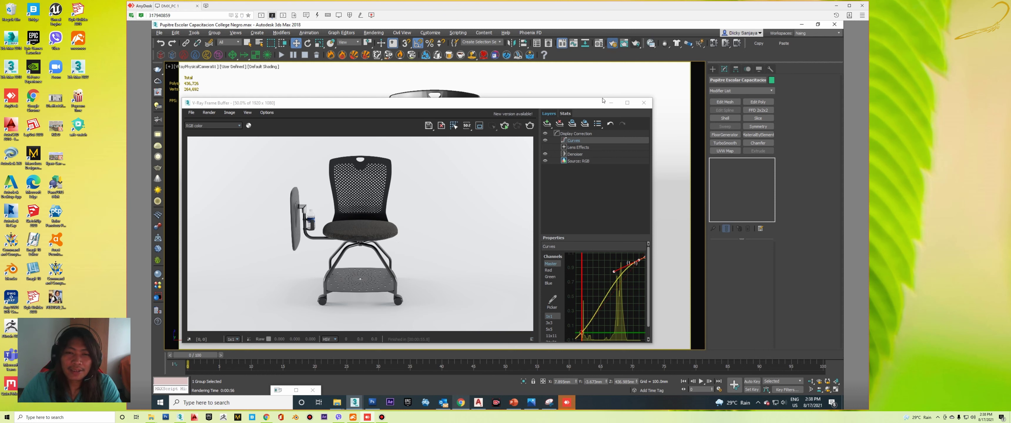
# - Turn on Override mtl in the V-Ray render settings
pyautogui.press('F10')
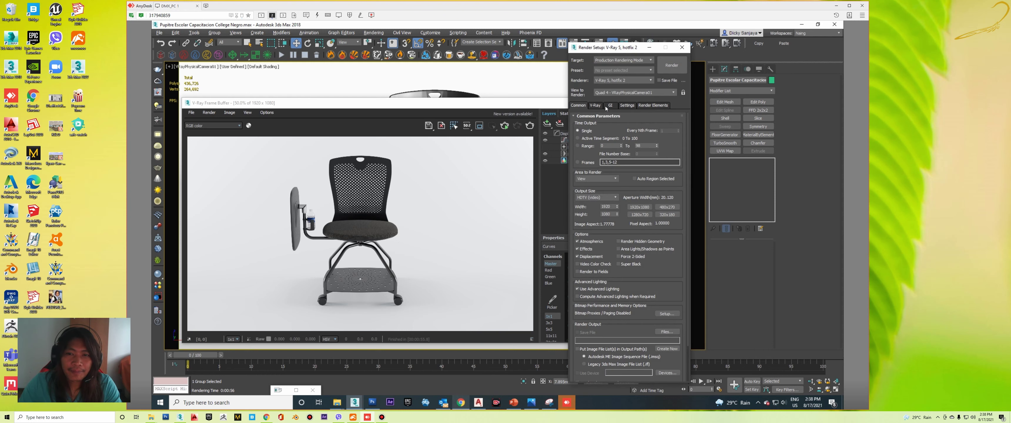
pyautogui.click(593, 105)
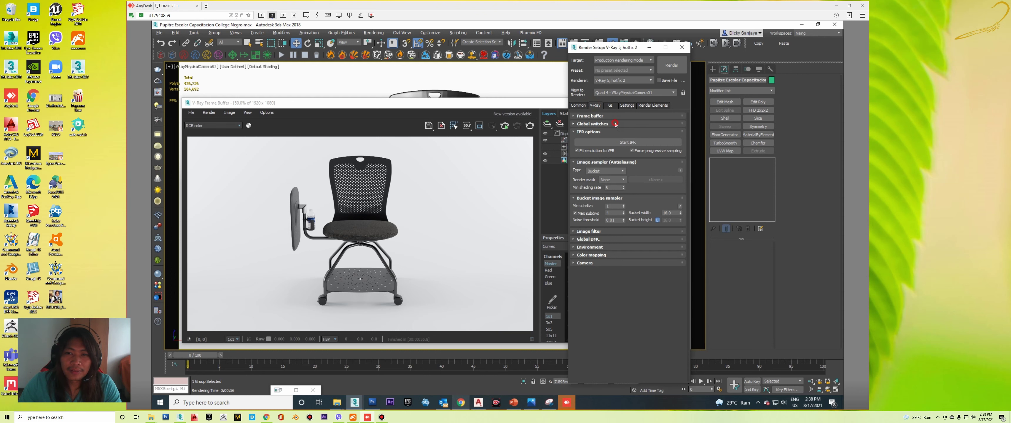
pyautogui.click(631, 157)
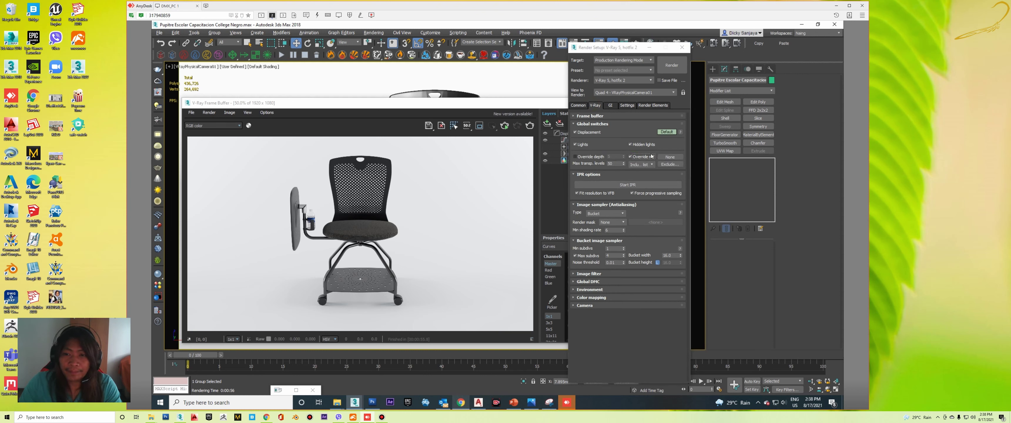
# - Load the Wire frame material from the library and assign it to Override mtl as an instance
pyautogui.press('m')
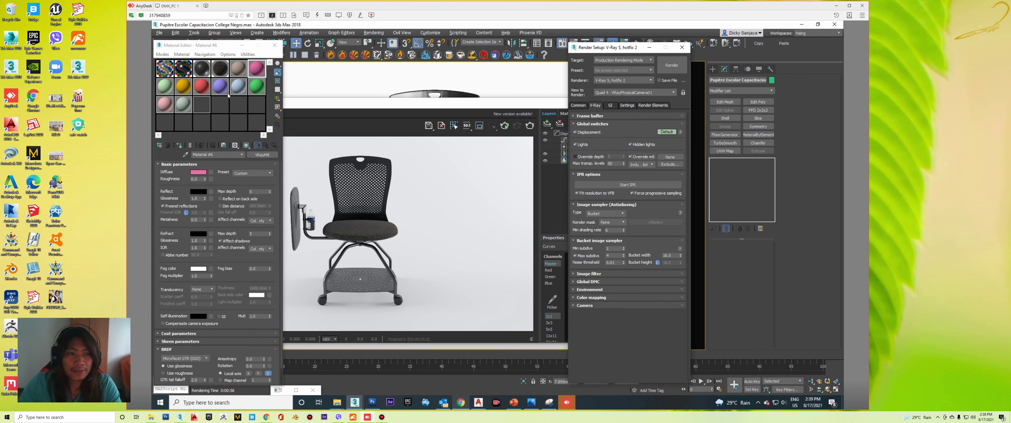
pyautogui.click(234, 70)
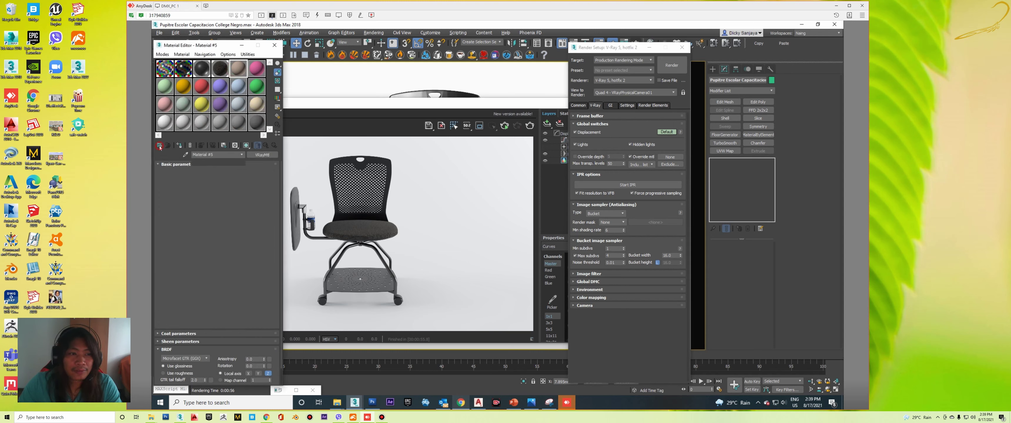
pyautogui.press('g')
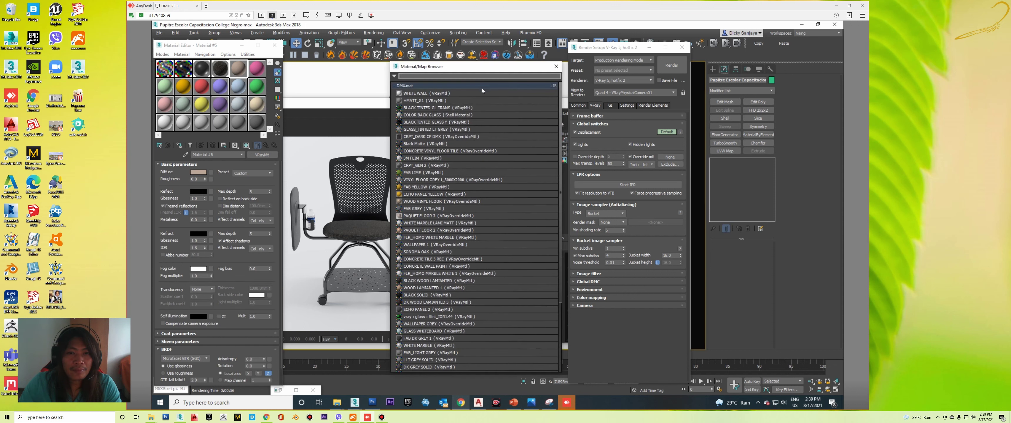
pyautogui.click(405, 86)
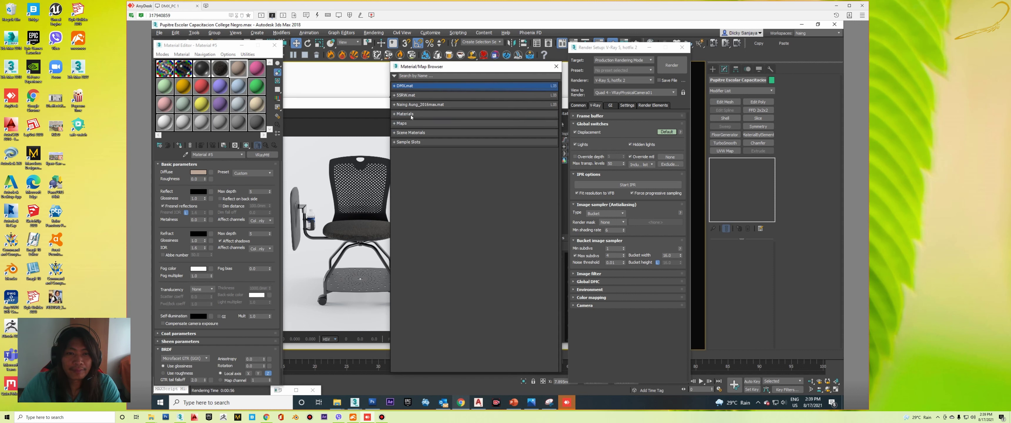
pyautogui.click(415, 106)
pyautogui.click(412, 149)
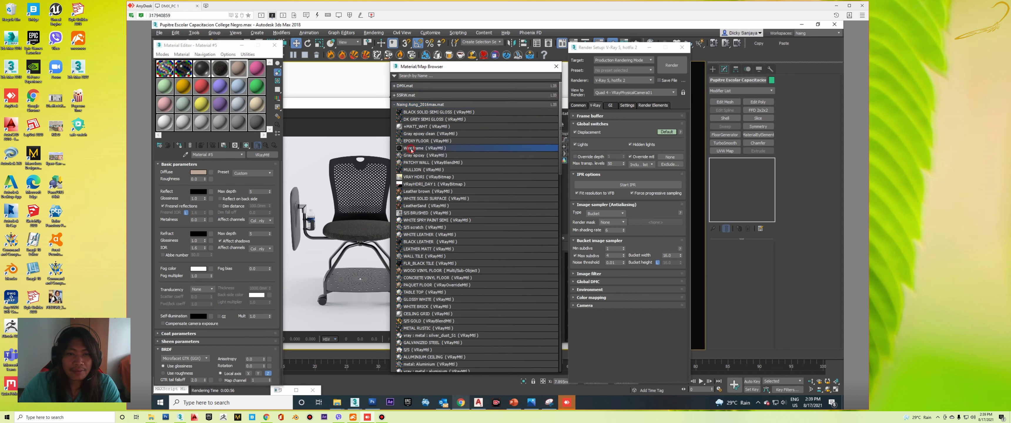
pyautogui.click(556, 67)
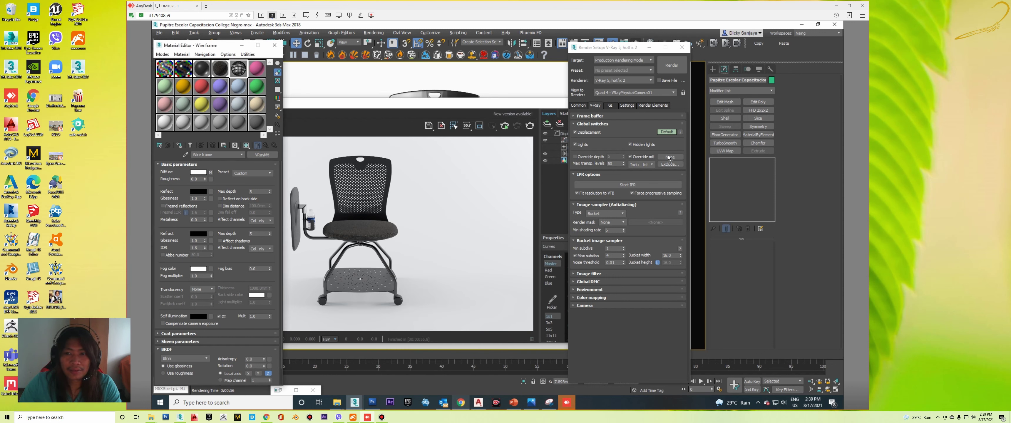
pyautogui.moveTo(238, 68); pyautogui.dragTo(671, 157)
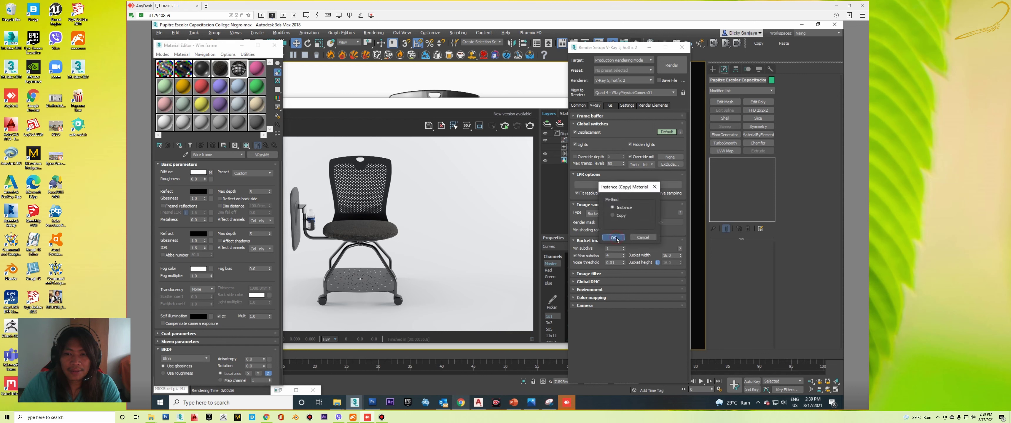
pyautogui.click(614, 238)
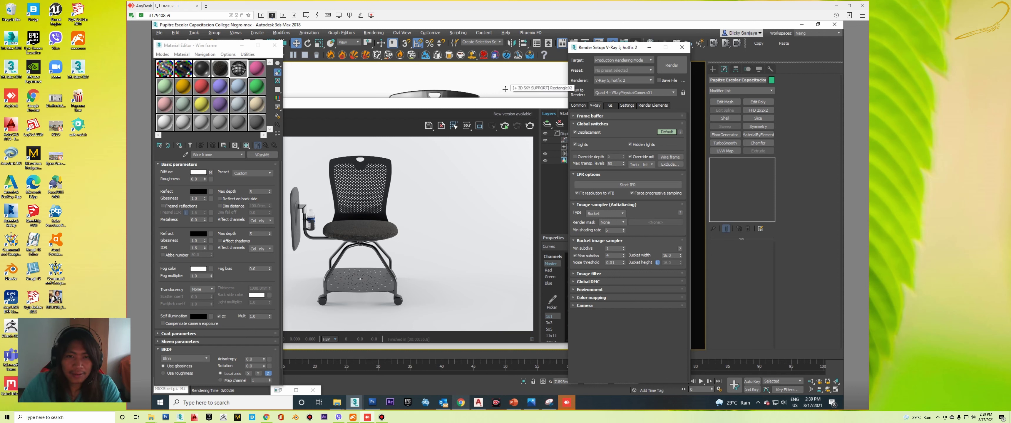
pyautogui.click(505, 89)
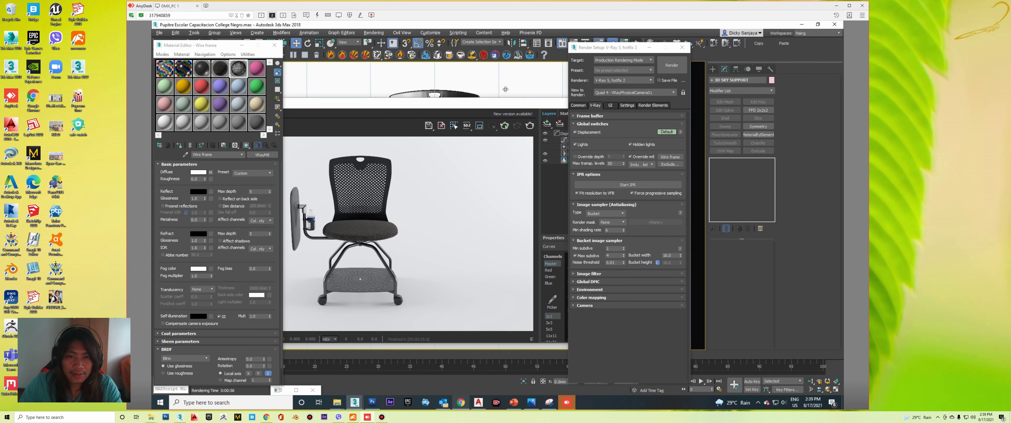
# - Exclude 3D SKY SUPPORT from the material override
pyautogui.click(670, 164)
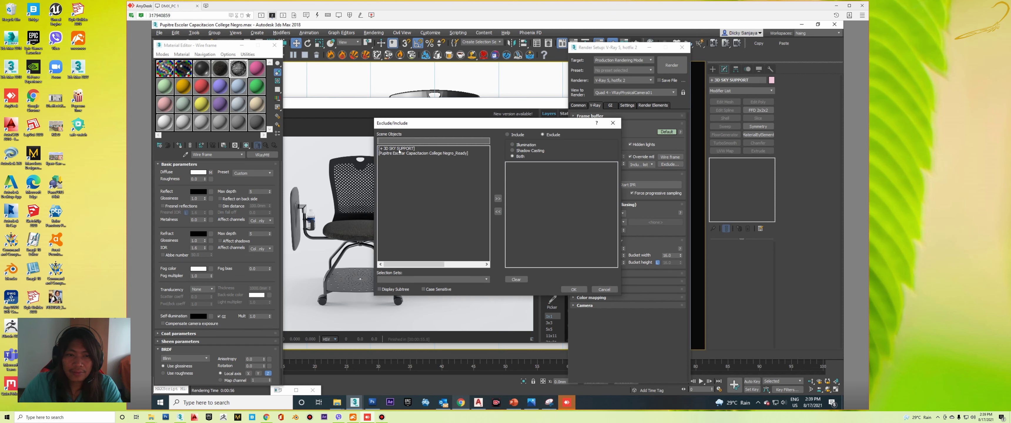
pyautogui.click(399, 150)
pyautogui.click(498, 198)
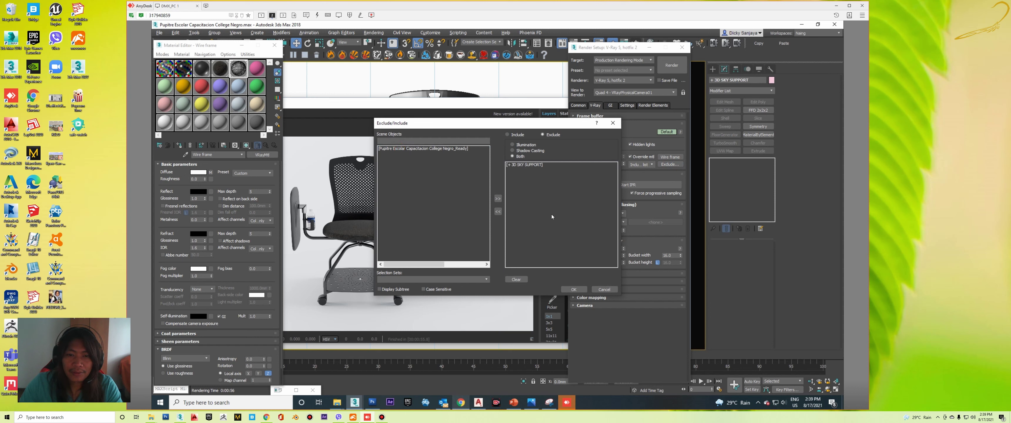
pyautogui.click(573, 289)
# - Render the chair in the white override material, then switch to the squid.io dashboard in the browser
pyautogui.click(526, 111)
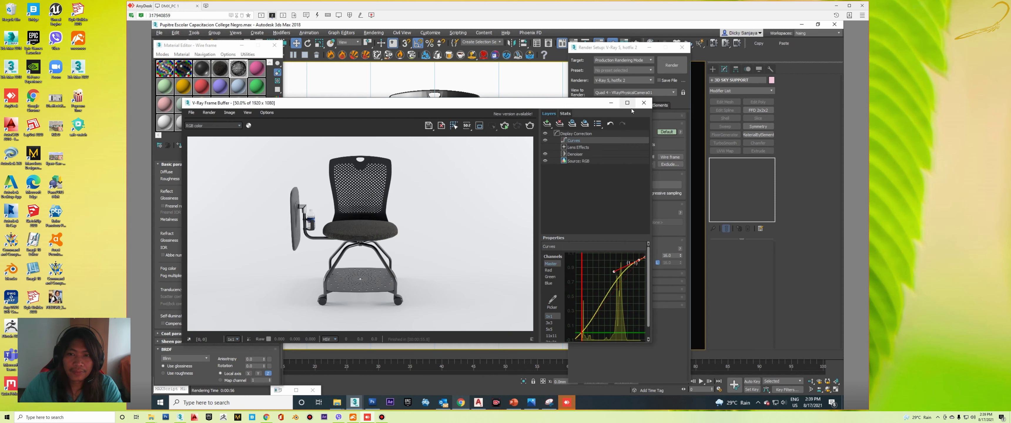
pyautogui.click(274, 44)
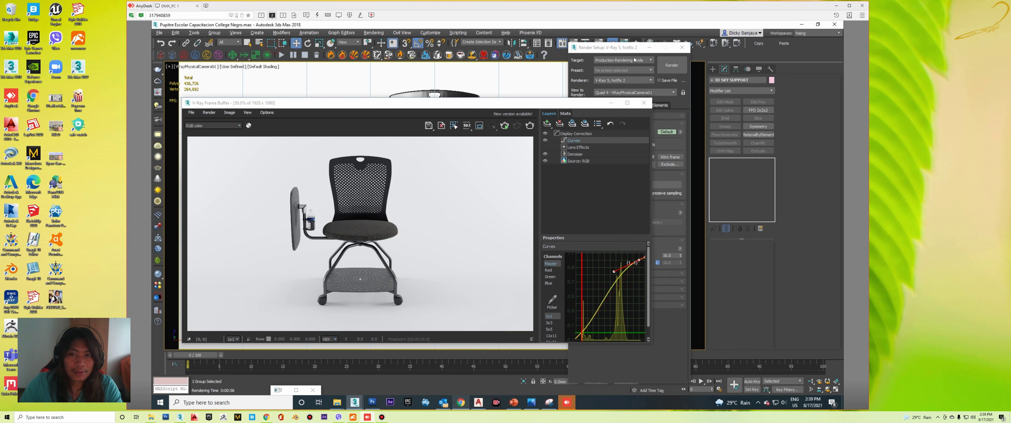
pyautogui.click(672, 65)
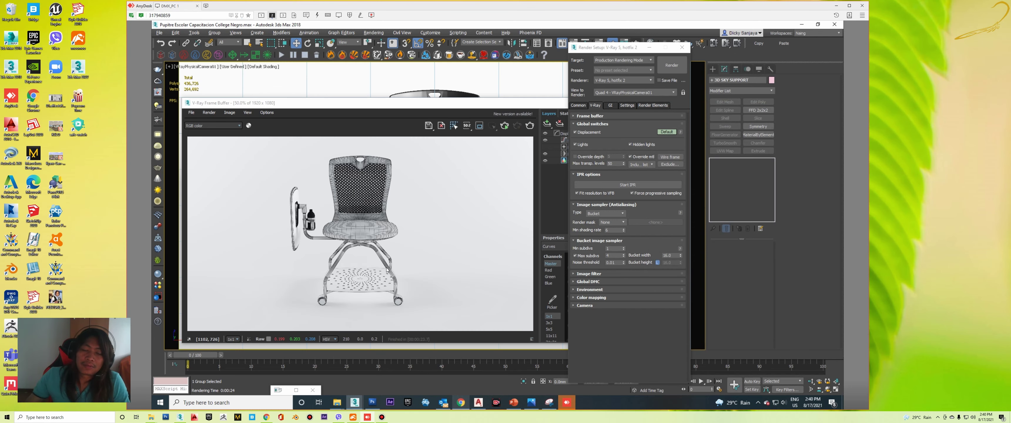
pyautogui.click(461, 403)
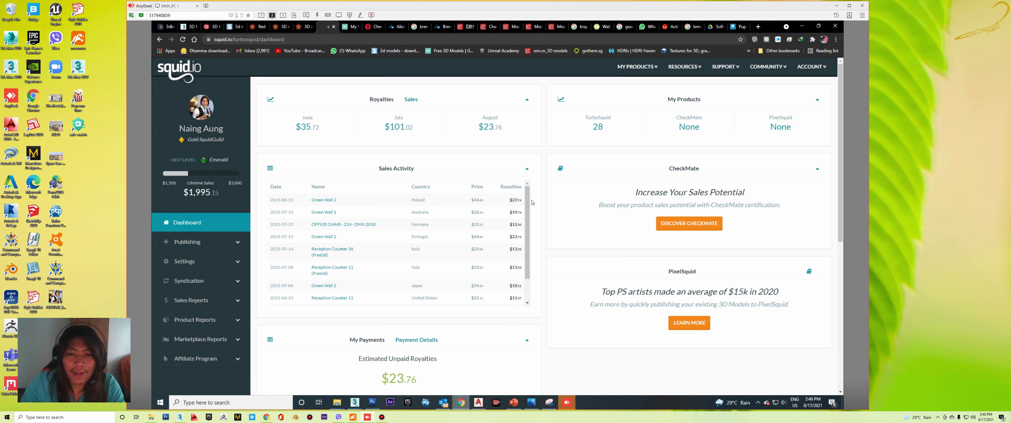
# - Expand Publishing in the TurboSquid sidebar and start a new product in TurboSquid Publisher
pyautogui.scroll(-1, 534, 224)
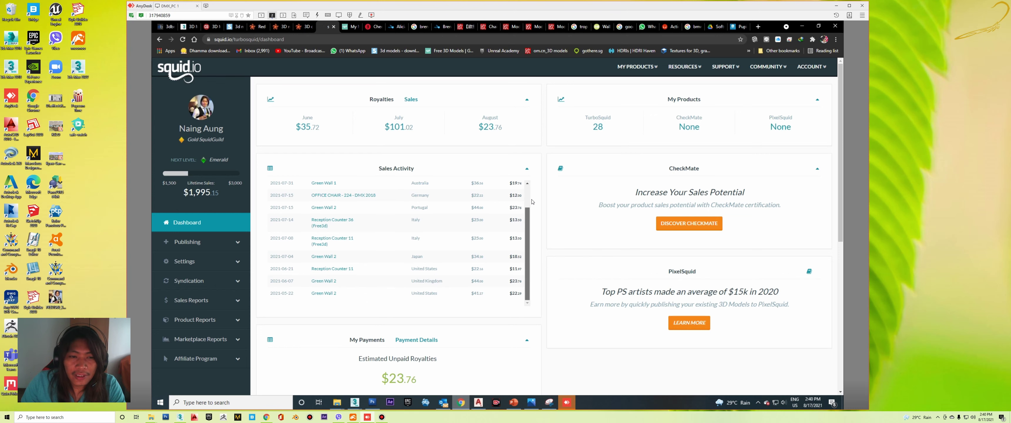
pyautogui.scroll(1, 532, 202)
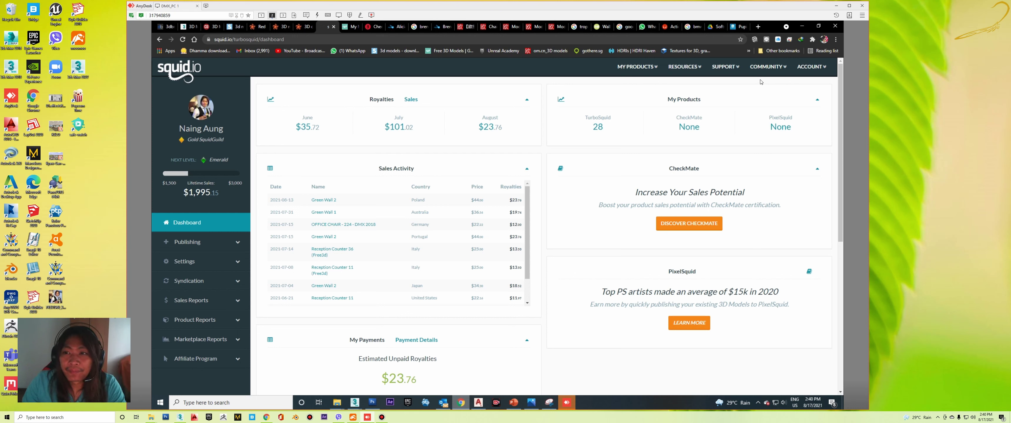
pyautogui.click(637, 74)
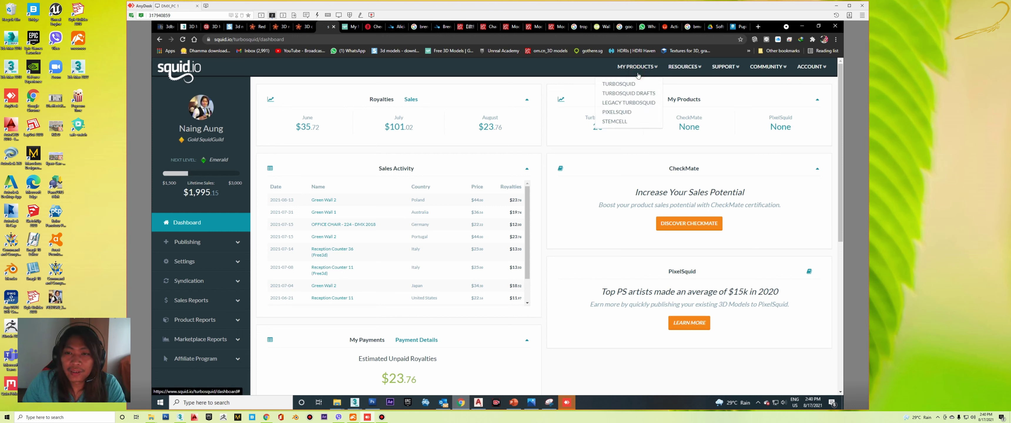
pyautogui.click(809, 67)
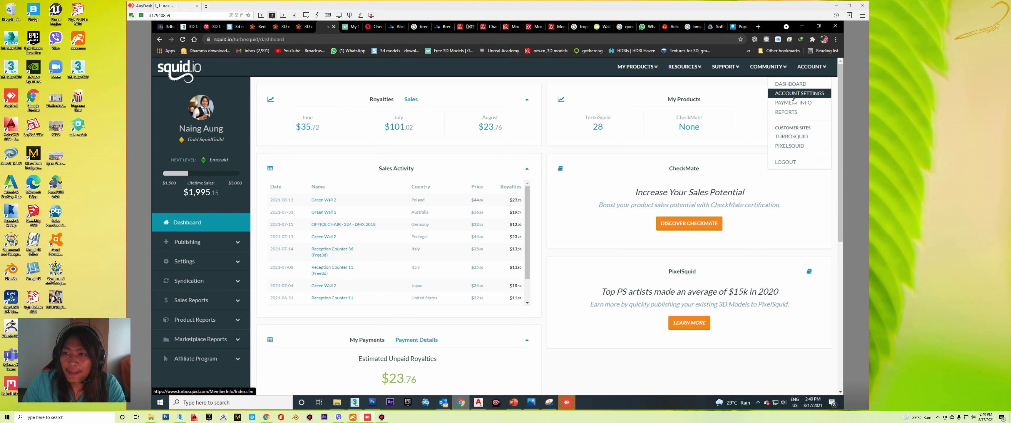
pyautogui.click(188, 242)
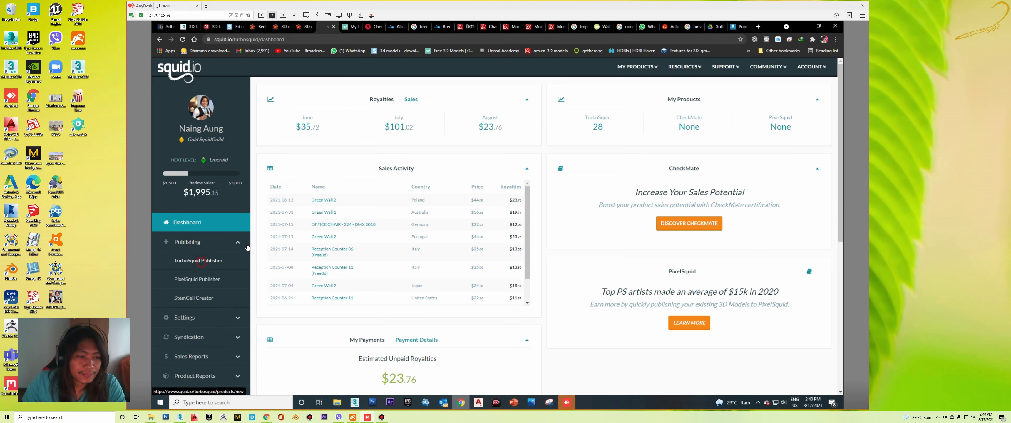
pyautogui.click(200, 261)
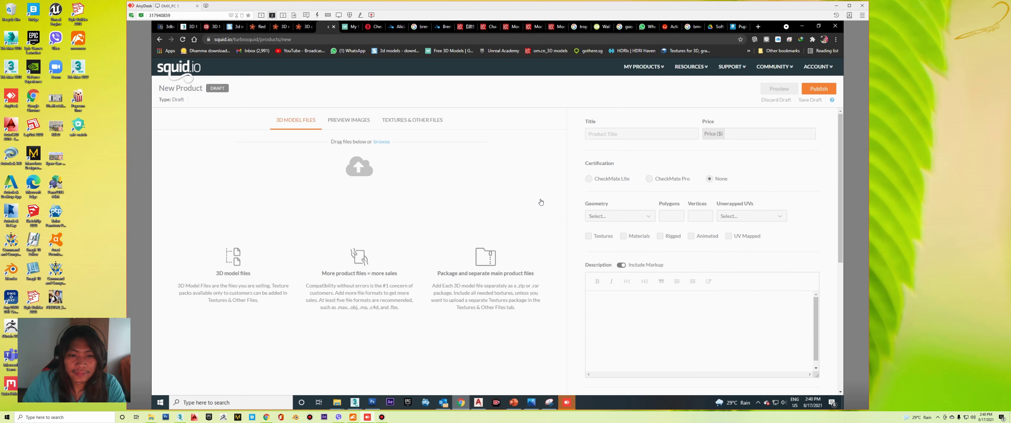
# - Show the Preview Images section of the new product draft
pyautogui.click(348, 120)
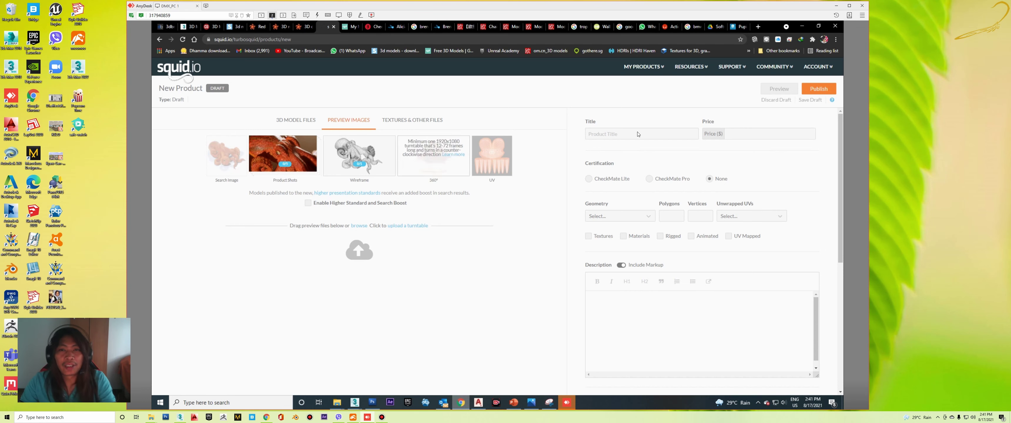
# - Back in 3ds Max, save the white chair render as image '3' and close the frame buffer
pyautogui.hotkey('alt', 'Tab')
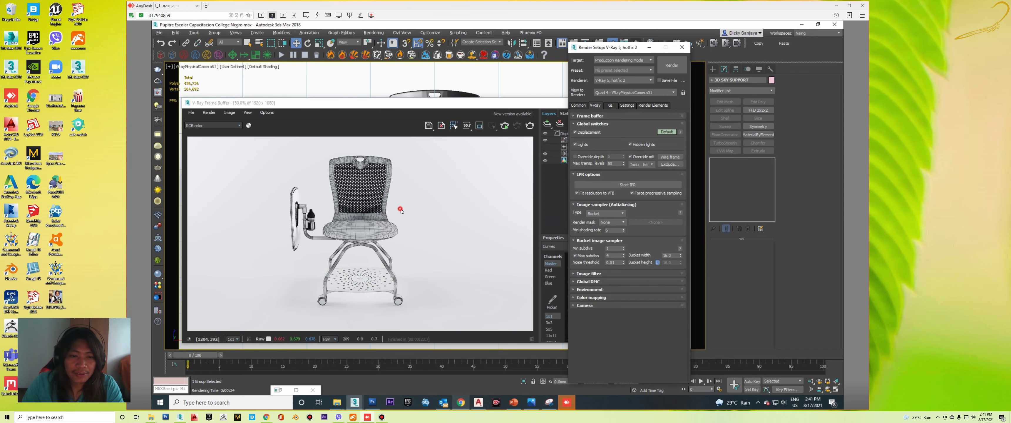
pyautogui.click(401, 210)
pyautogui.scroll(2, 401, 209)
pyautogui.scroll(-2, 311, 208)
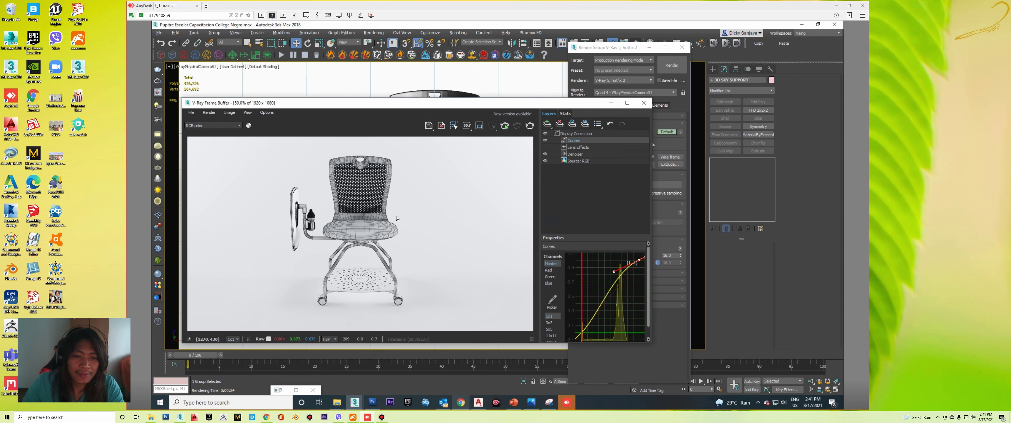
pyautogui.scroll(2, 389, 310)
pyautogui.scroll(-2, 388, 239)
pyautogui.hotkey('ctrl', 's')
pyautogui.write('3')
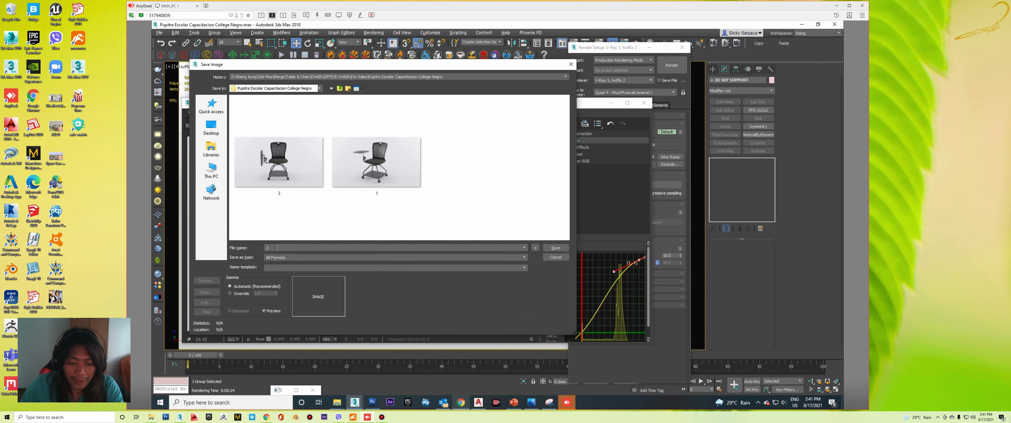
pyautogui.press('Return')
pyautogui.press('Return')
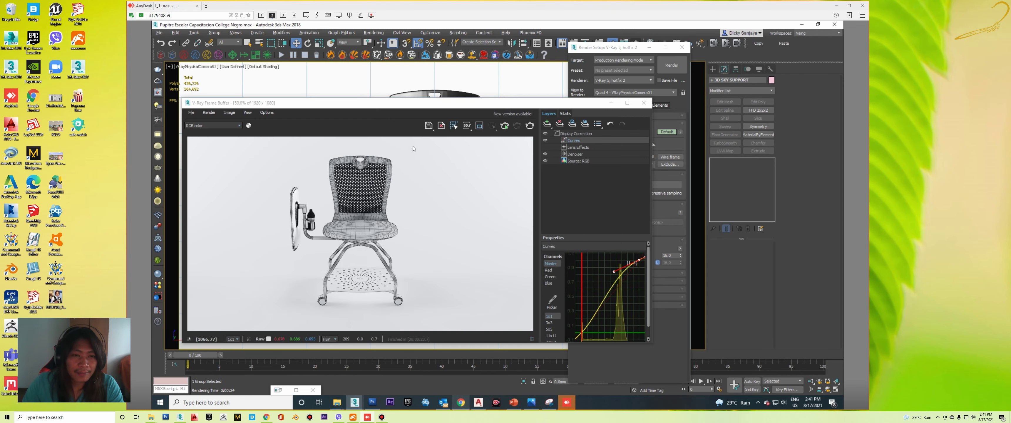
pyautogui.click(644, 102)
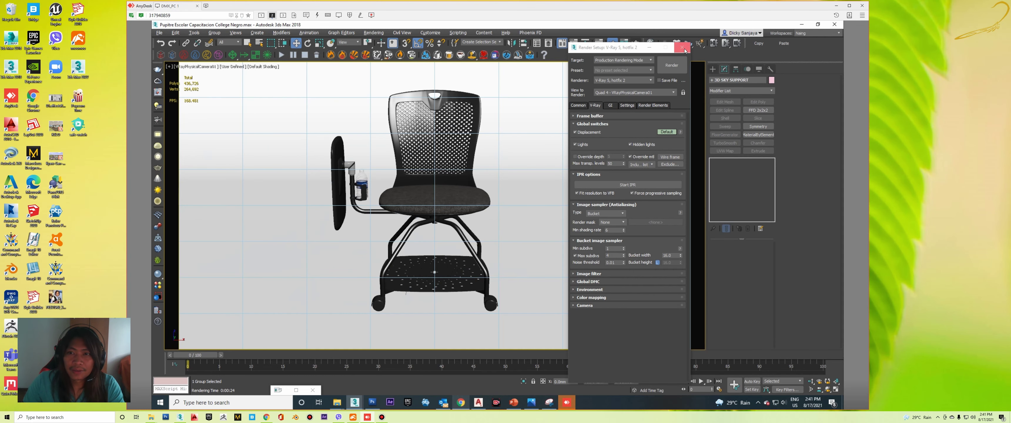
pyautogui.click(682, 47)
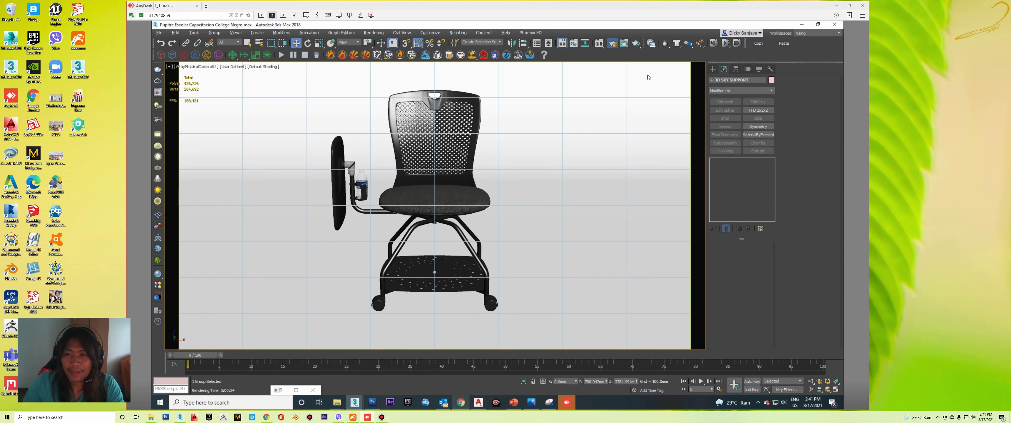
pyautogui.click(613, 43)
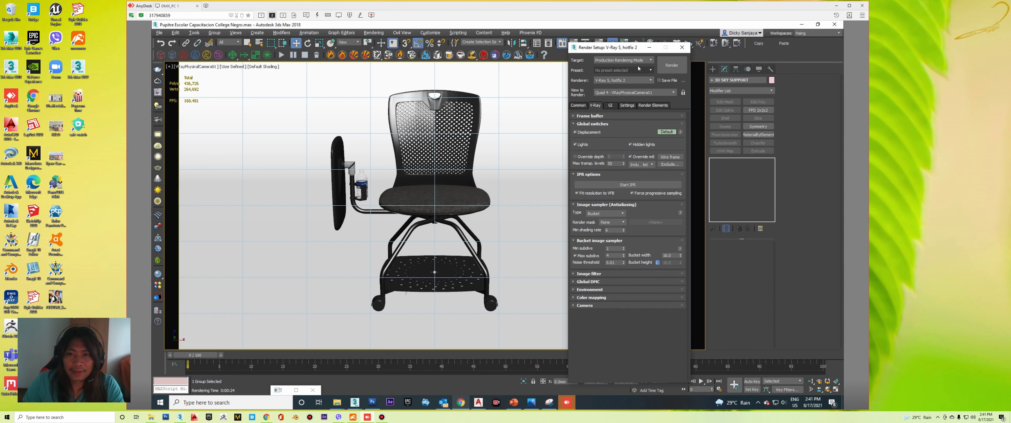
pyautogui.moveTo(618, 50); pyautogui.dragTo(631, 53)
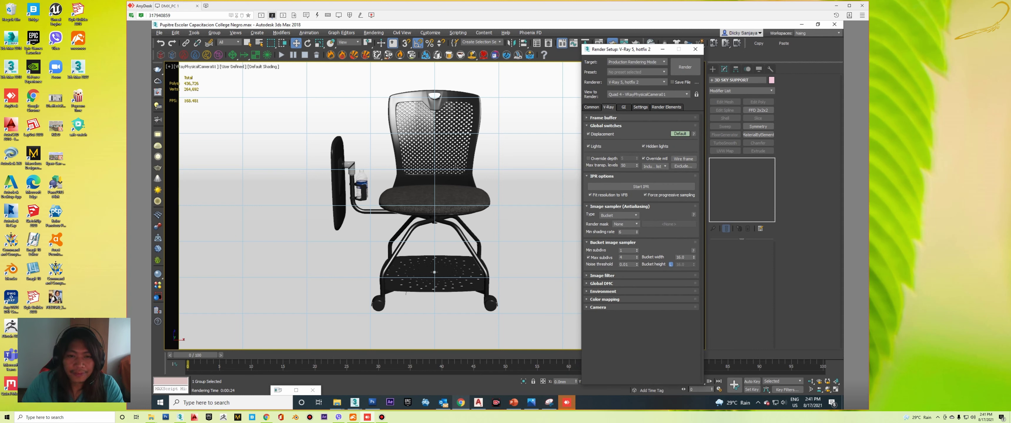
pyautogui.click(450, 195)
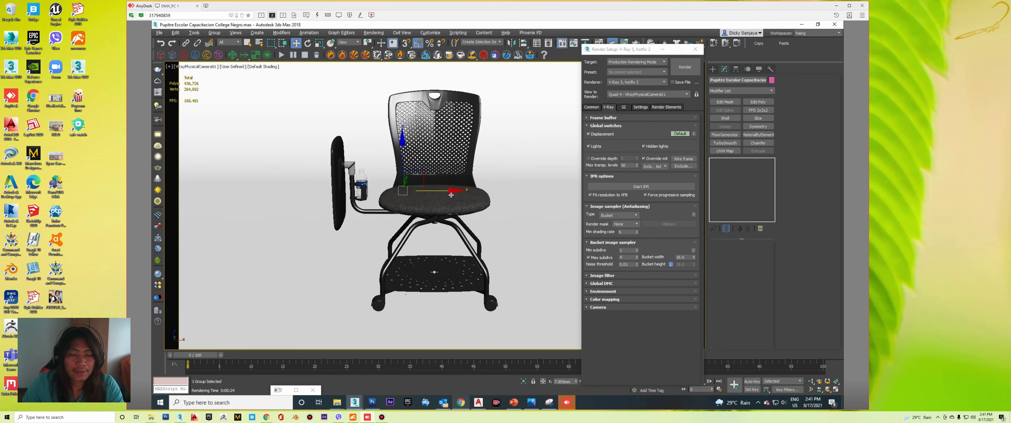
pyautogui.press('e')
pyautogui.moveTo(436, 198); pyautogui.dragTo(496, 194)
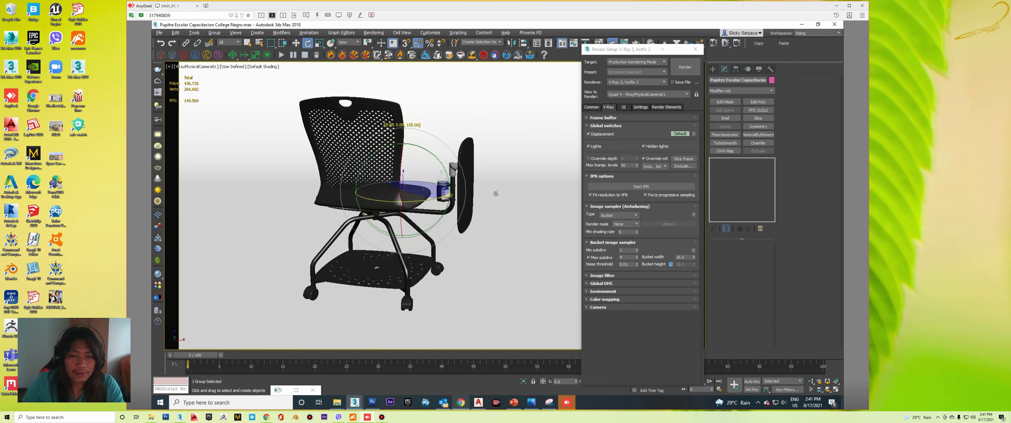
# - Reopen the last chair render in the V-Ray frame buffer, cancel saving it, and close it
pyautogui.rightClick(496, 194)
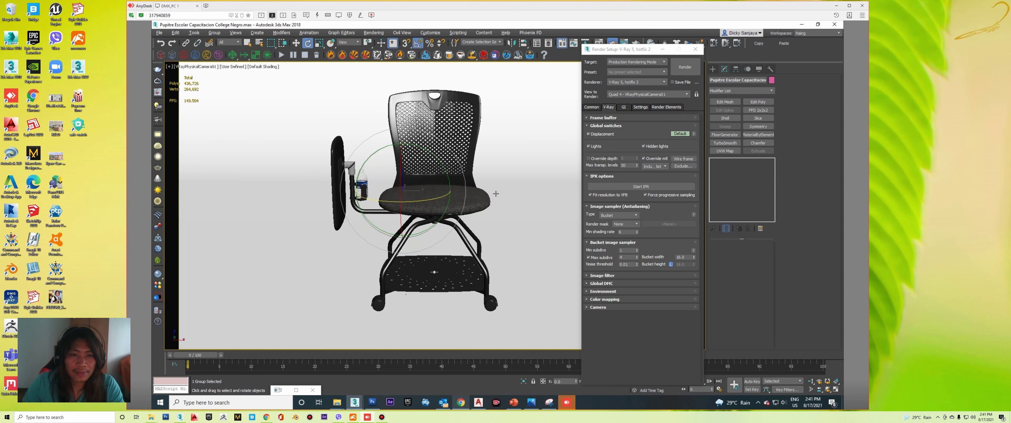
pyautogui.rightClick(509, 164)
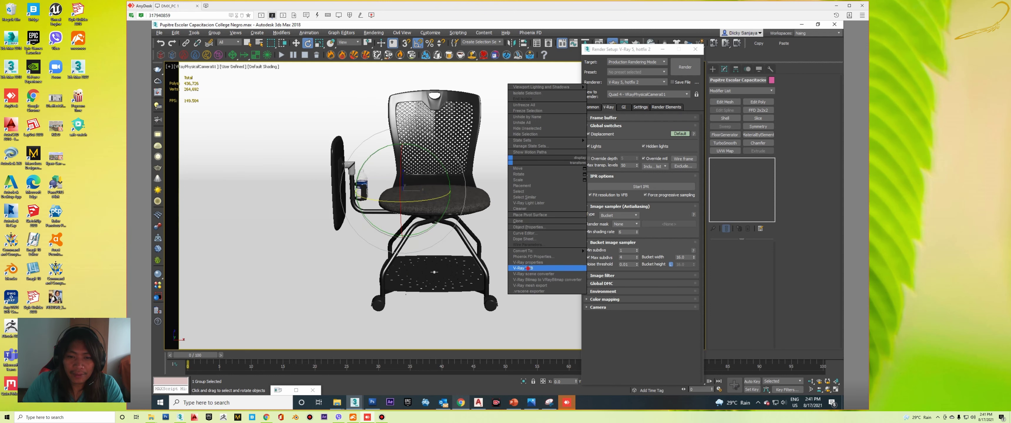
pyautogui.click(542, 274)
pyautogui.click(424, 129)
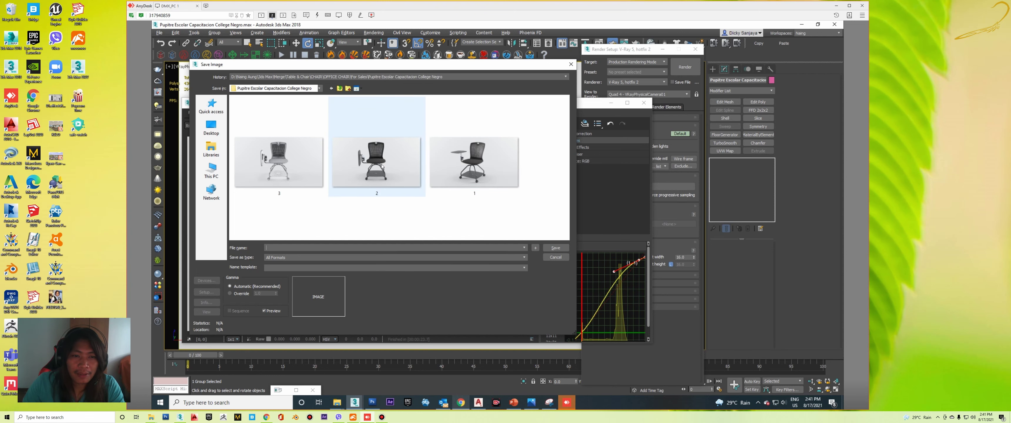
pyautogui.press('Escape')
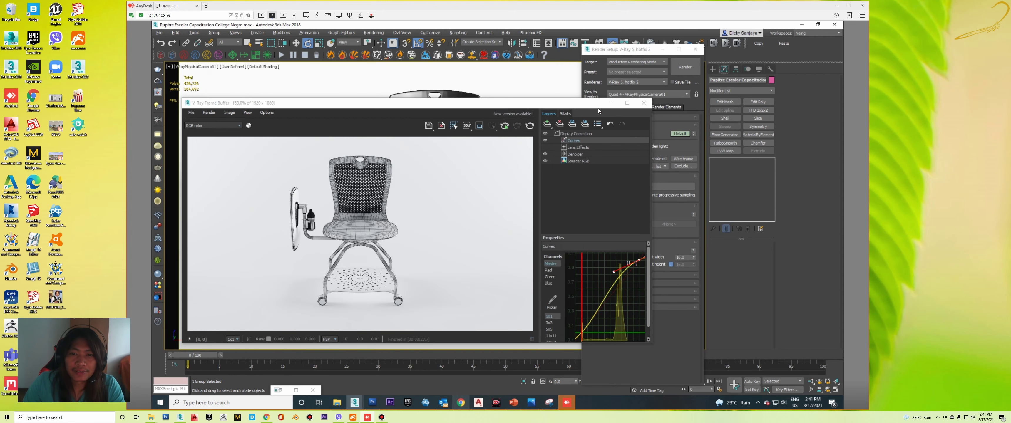
pyautogui.click(644, 103)
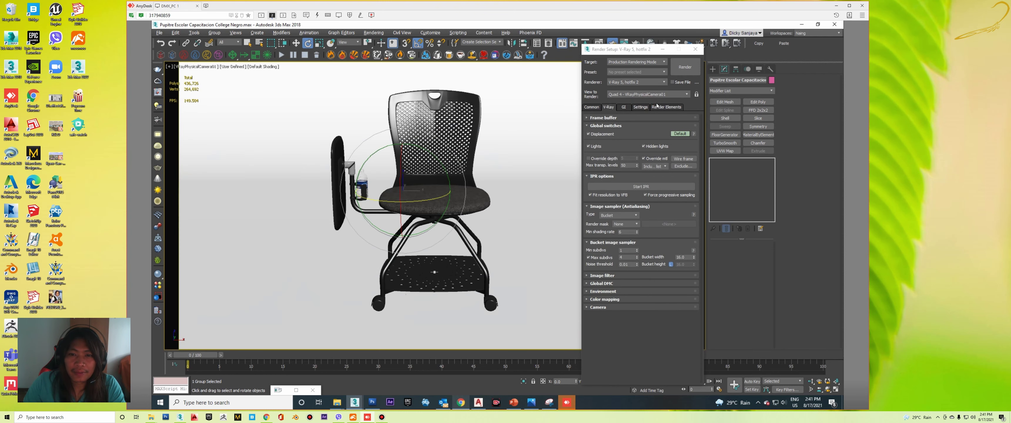
# - Switch to the four-view layout and activate the Top view
pyautogui.rightClick(447, 150)
pyautogui.hotkey('alt', 'w')
pyautogui.rightClick(373, 162)
# - Clone the chair's V-Ray camera in the maximized Top view as VRayPhysicalCamera002
pyautogui.hotkey('alt', 'w')
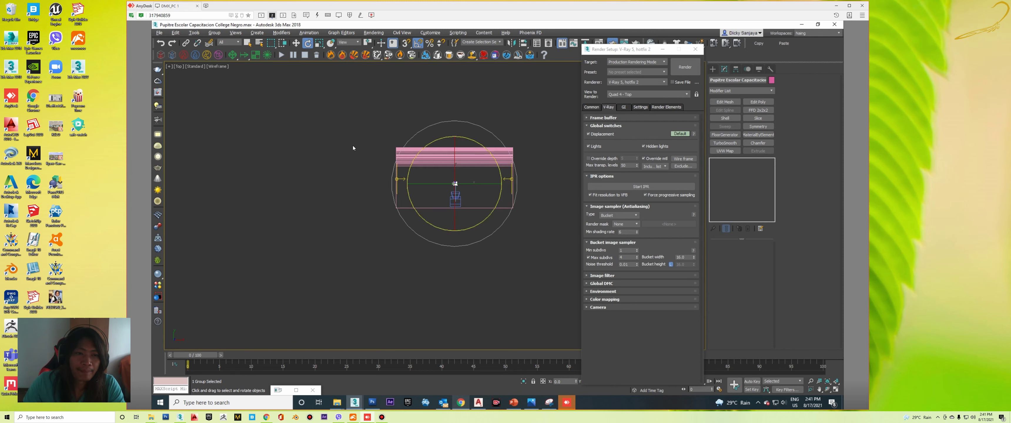
pyautogui.scroll(3, 353, 148)
pyautogui.press('w')
pyautogui.click(472, 254)
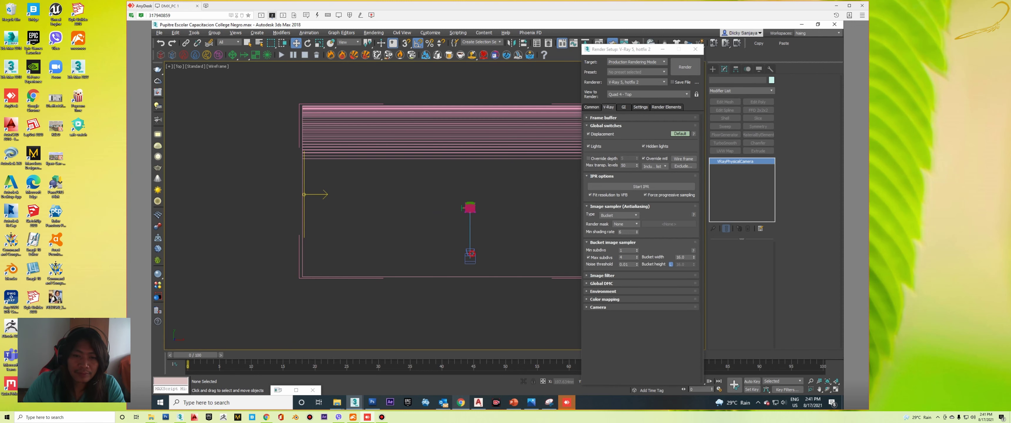
pyautogui.scroll(2, 491, 240)
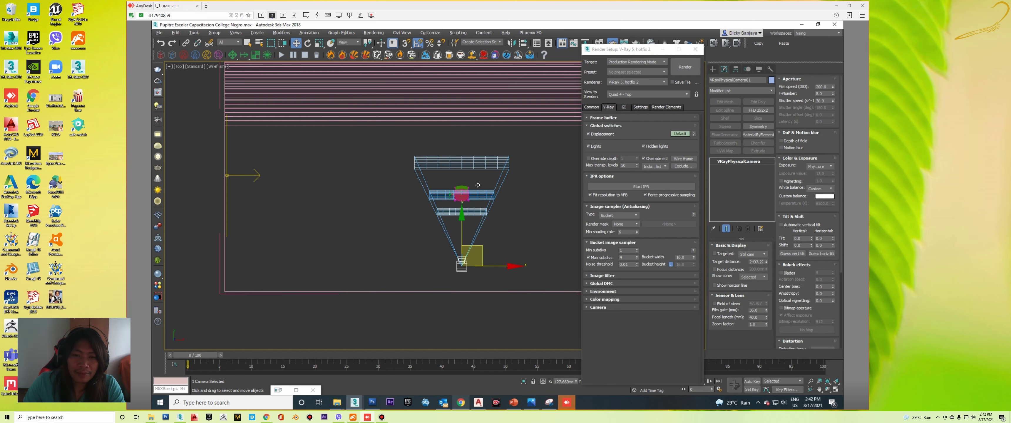
pyautogui.keyDown('shift'); pyautogui.moveTo(485, 185); pyautogui.dragTo(482, 232); pyautogui.keyUp('shift')
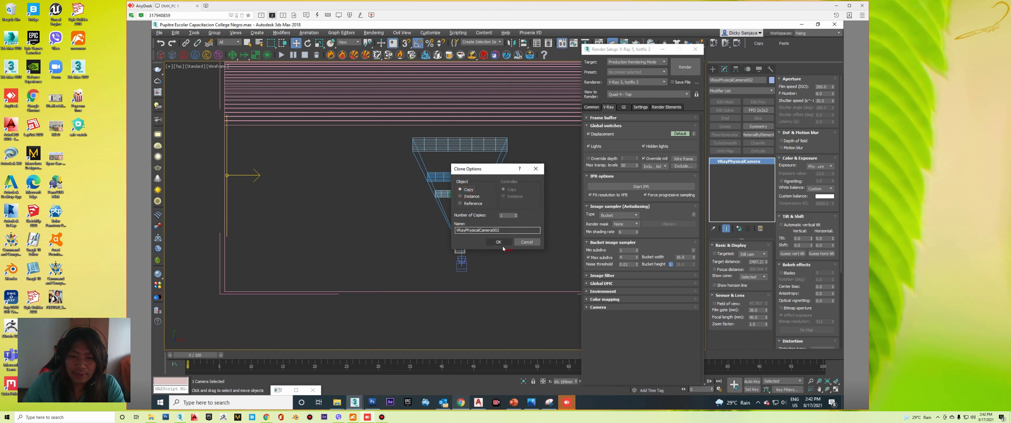
pyautogui.click(499, 241)
pyautogui.click(715, 254)
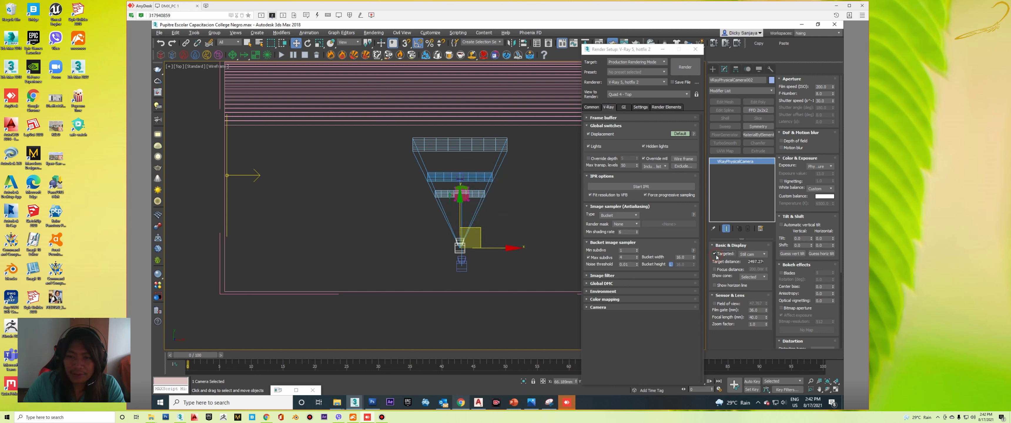
# - Move the copied camera's target, then view the maximized Left viewport through VRayPhysicalCamera002 with shading
pyautogui.rightClick(473, 206)
pyautogui.click(463, 196)
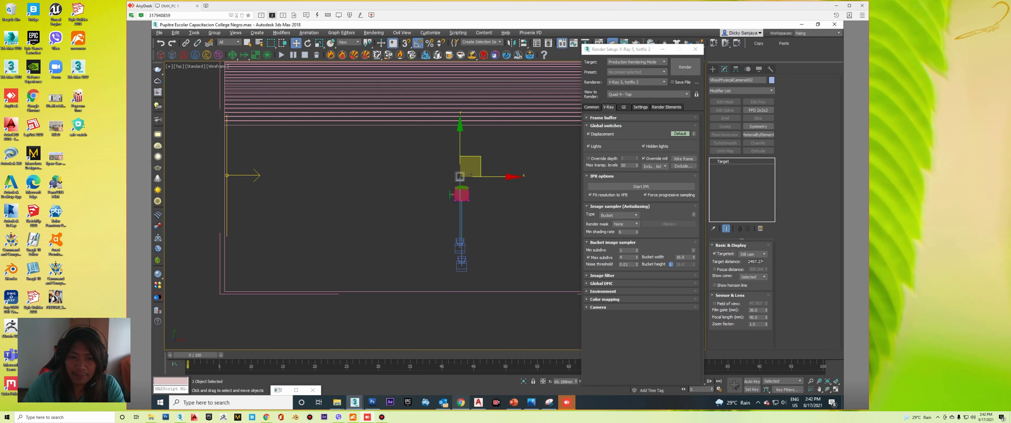
pyautogui.moveTo(480, 158); pyautogui.dragTo(482, 176)
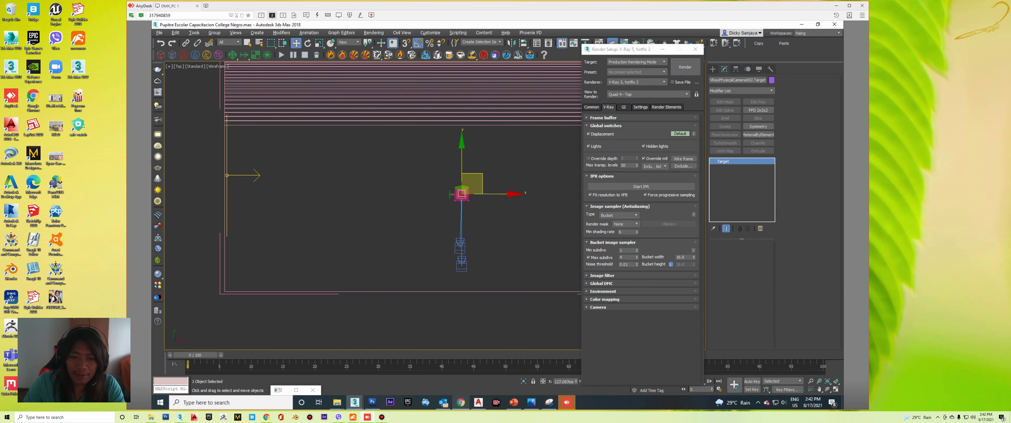
pyautogui.click(454, 245)
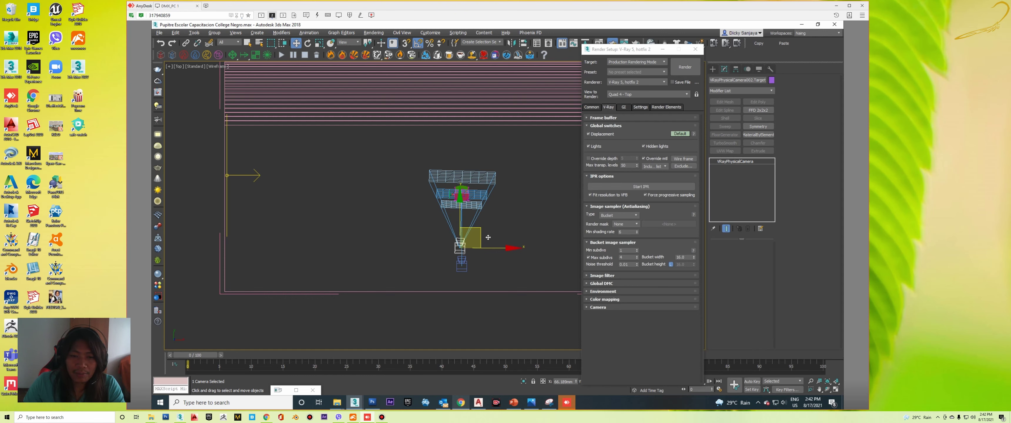
pyautogui.hotkey('alt', 'w')
pyautogui.rightClick(405, 260)
pyautogui.hotkey('alt', 'w')
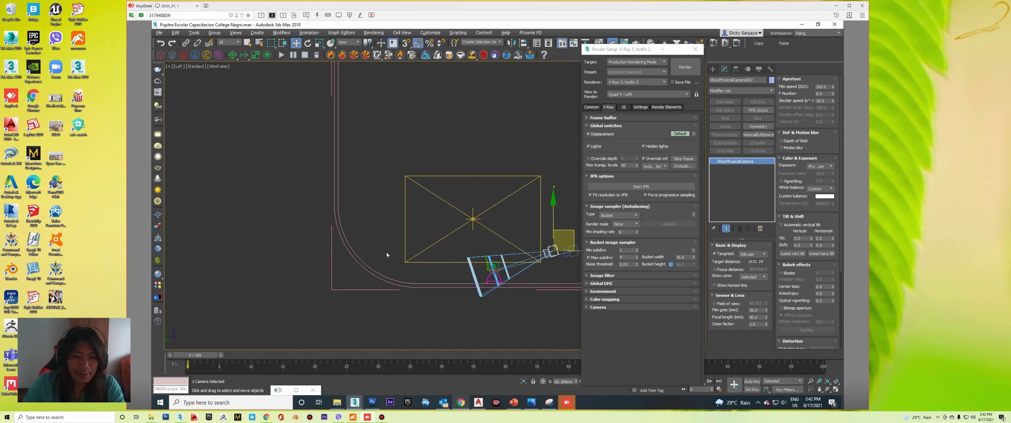
pyautogui.press('c')
pyautogui.press('F3')
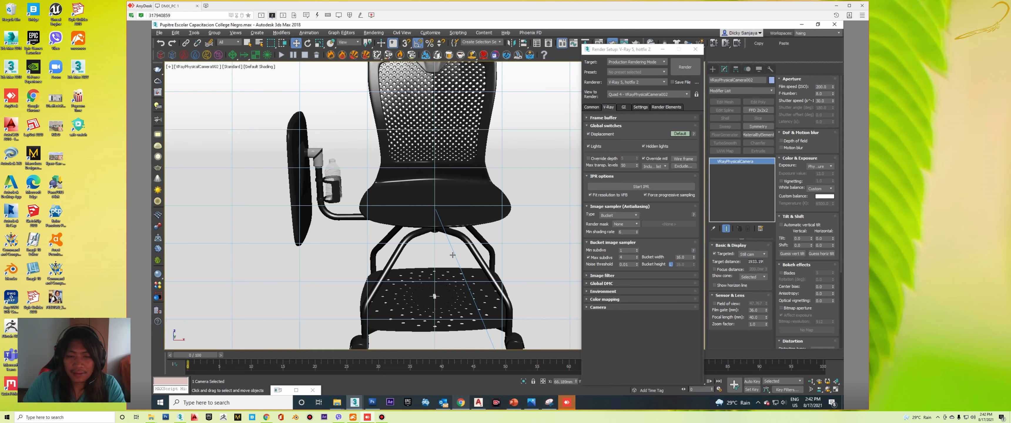
# - Orbit and dolly the camera in close on the tablet arm and cup holder
pyautogui.click(829, 390)
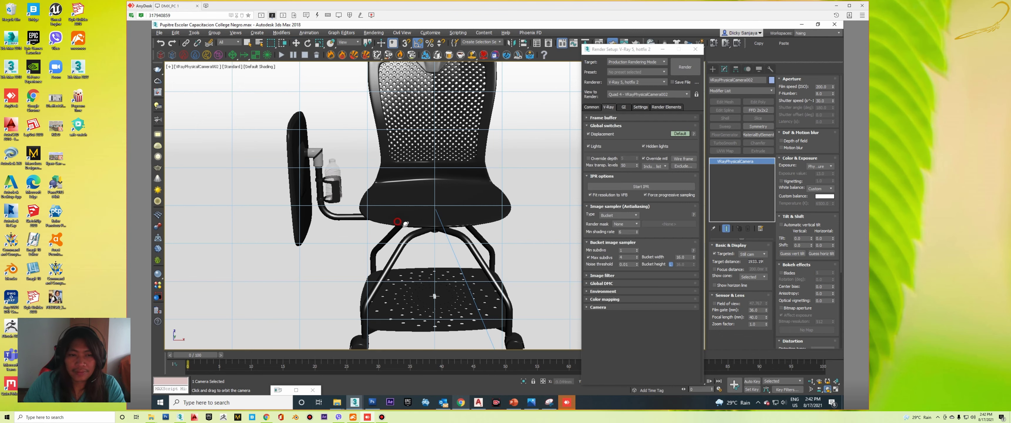
pyautogui.moveTo(402, 222)
pyautogui.mouseDown()
pyautogui.moveTo(407, 216)
pyautogui.moveTo(384, 215)
pyautogui.mouseUp()
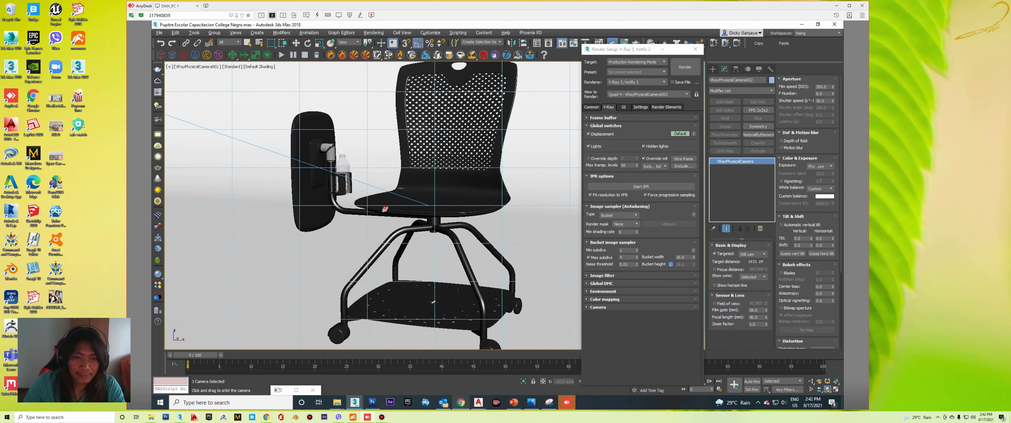
pyautogui.moveTo(386, 209)
pyautogui.mouseDown()
pyautogui.moveTo(372, 200)
pyautogui.moveTo(371, 215)
pyautogui.moveTo(383, 187)
pyautogui.mouseUp()
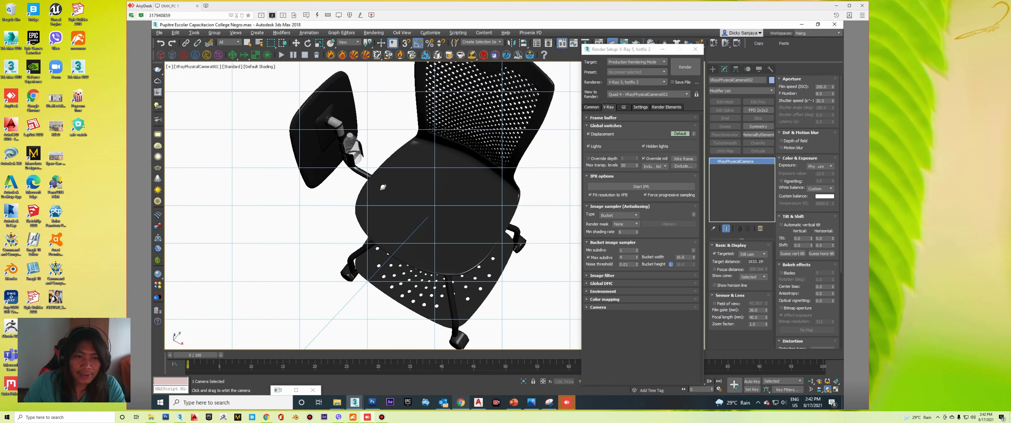
pyautogui.click(812, 382)
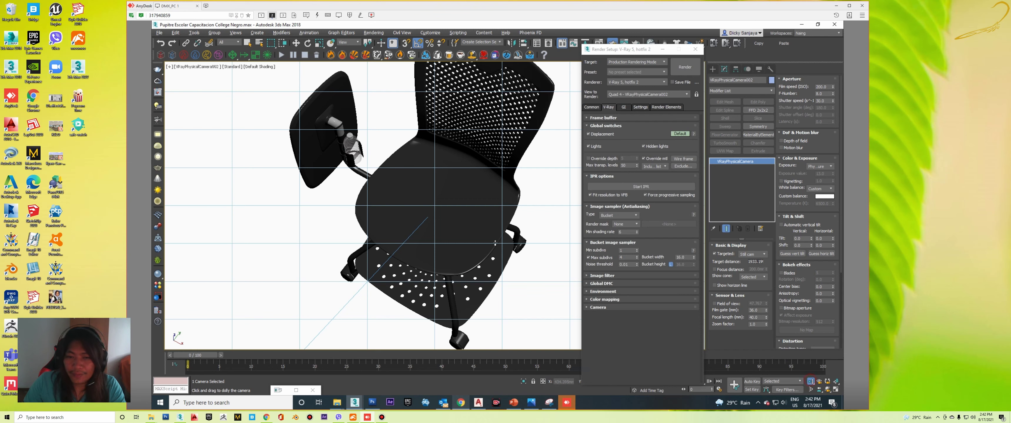
pyautogui.moveTo(438, 220)
pyautogui.mouseDown()
pyautogui.moveTo(435, 169)
pyautogui.moveTo(436, 181)
pyautogui.mouseUp()
pyautogui.moveTo(395, 210); pyautogui.dragTo(481, 286, button='middle')
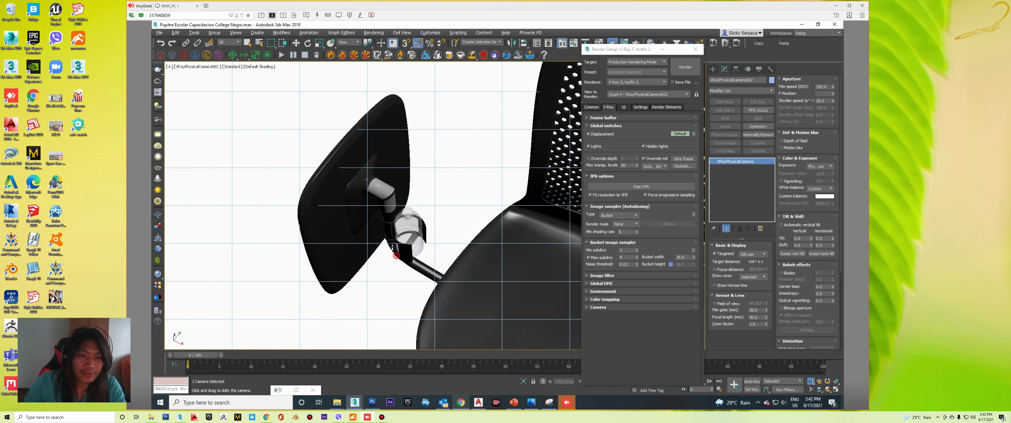
pyautogui.moveTo(404, 252)
pyautogui.mouseDown()
pyautogui.moveTo(403, 189)
pyautogui.moveTo(424, 208)
pyautogui.mouseUp()
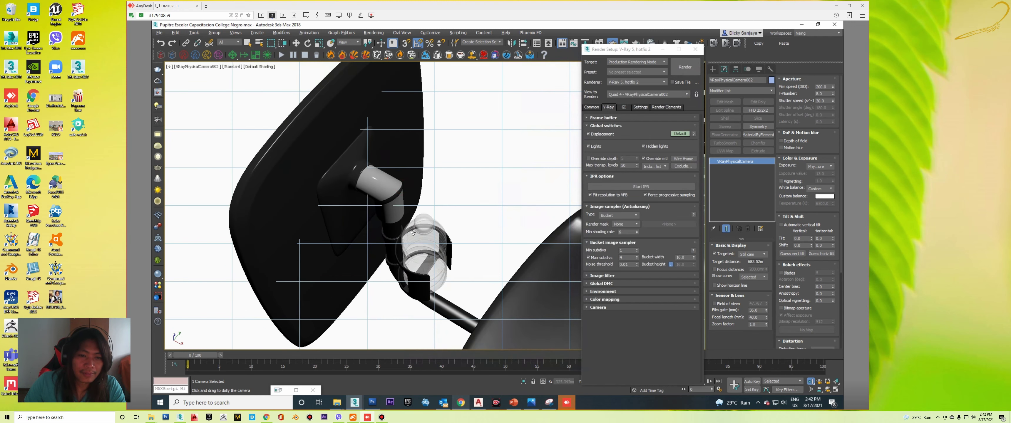
pyautogui.moveTo(424, 209); pyautogui.dragTo(414, 206, button='middle')
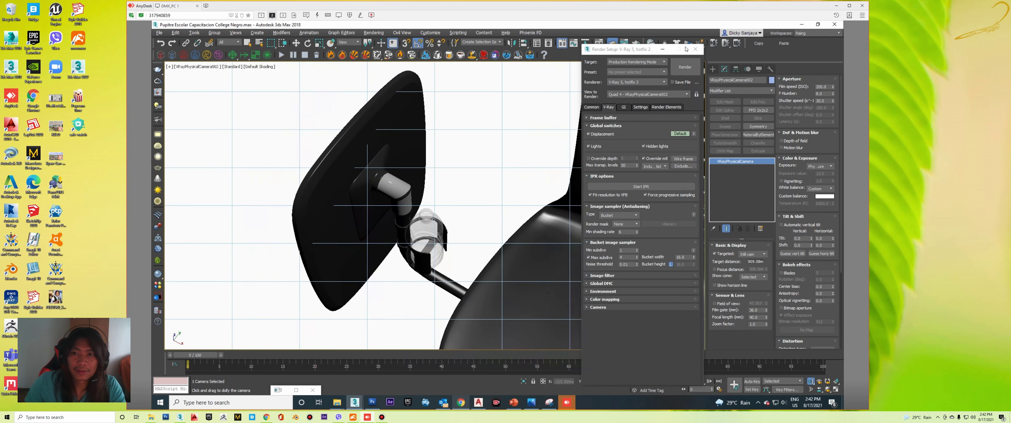
# - Fine-tune the armrest framing and render the close-up camera view
pyautogui.moveTo(620, 53); pyautogui.dragTo(747, 48)
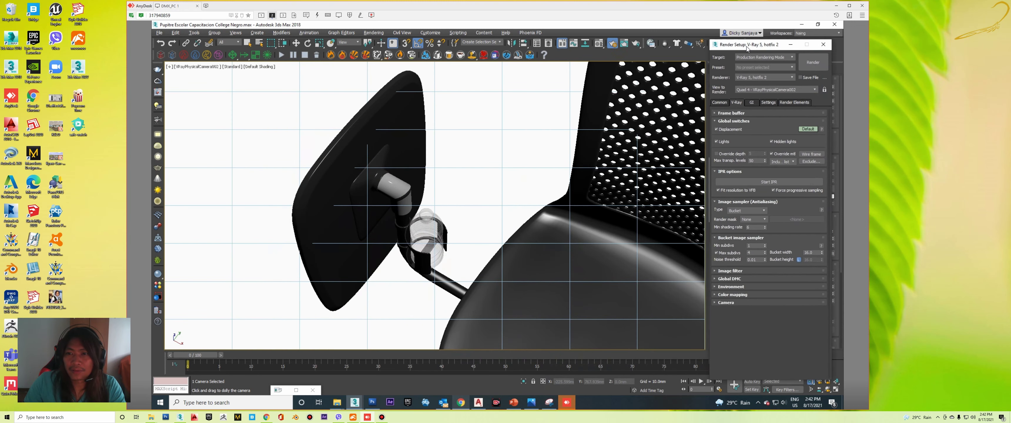
pyautogui.moveTo(499, 134)
pyautogui.mouseDown(button='middle')
pyautogui.moveTo(525, 168)
pyautogui.moveTo(409, 182)
pyautogui.moveTo(431, 181)
pyautogui.mouseUp(button='middle')
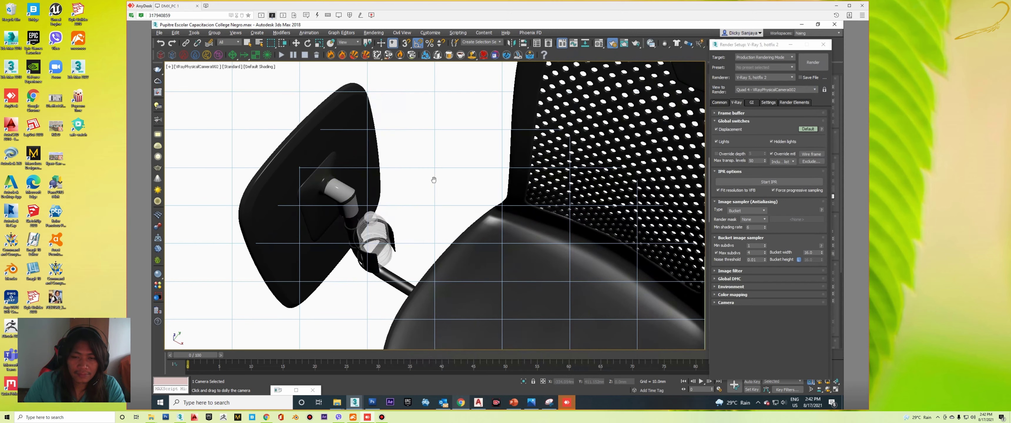
pyautogui.moveTo(434, 180)
pyautogui.mouseDown()
pyautogui.moveTo(422, 187)
pyautogui.moveTo(446, 181)
pyautogui.mouseUp()
pyautogui.rightClick(445, 181)
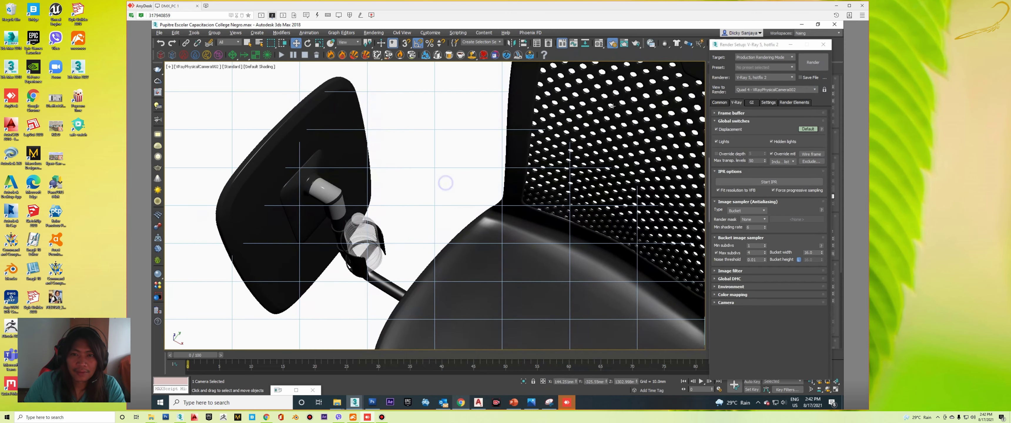
pyautogui.click(635, 44)
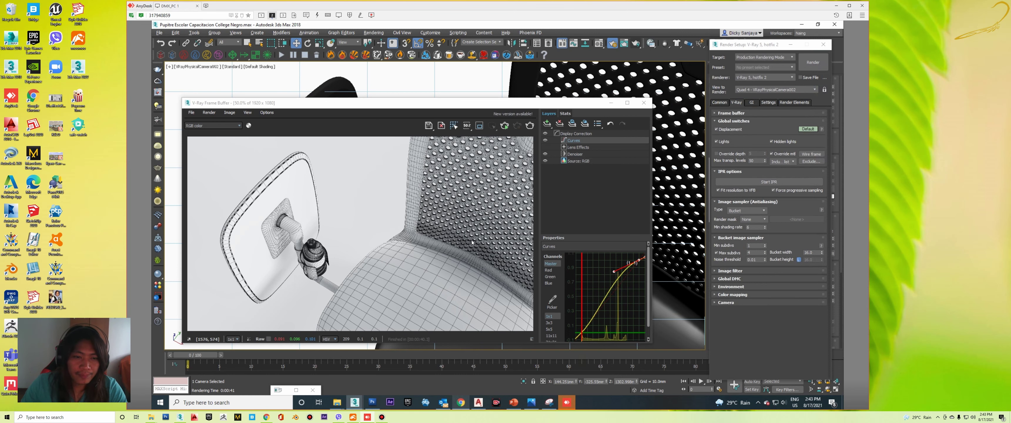
# - Inspect the wireframe-overlay armrest close-up in the frame buffer and save it as an image
pyautogui.scroll(1, 208, 217)
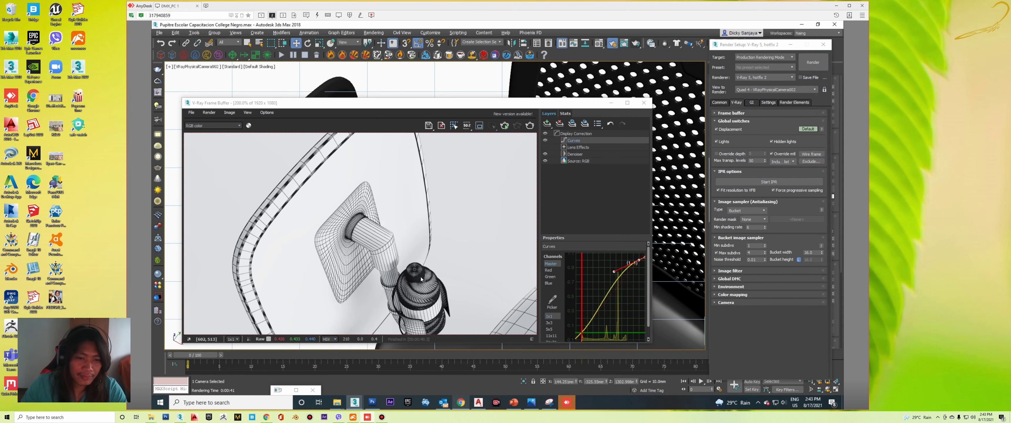
pyautogui.scroll(-1, 421, 279)
pyautogui.scroll(1, 365, 181)
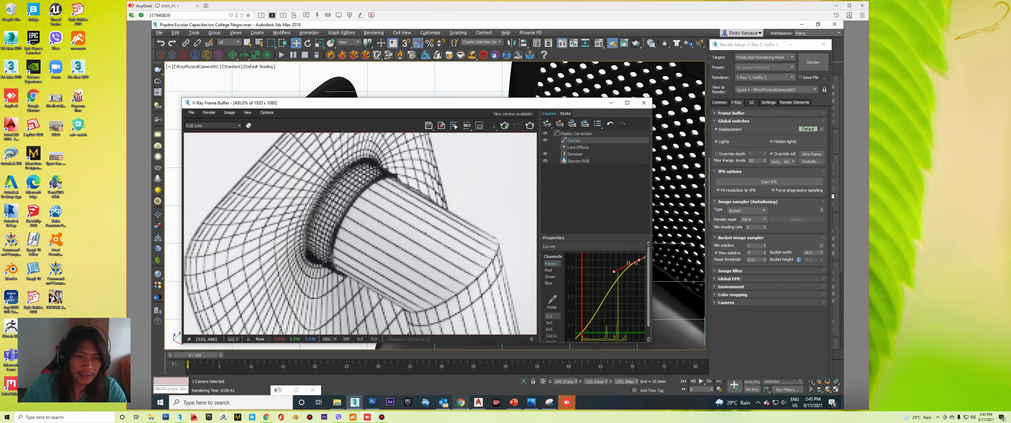
pyautogui.scroll(-2, 362, 177)
pyautogui.scroll(2, 465, 166)
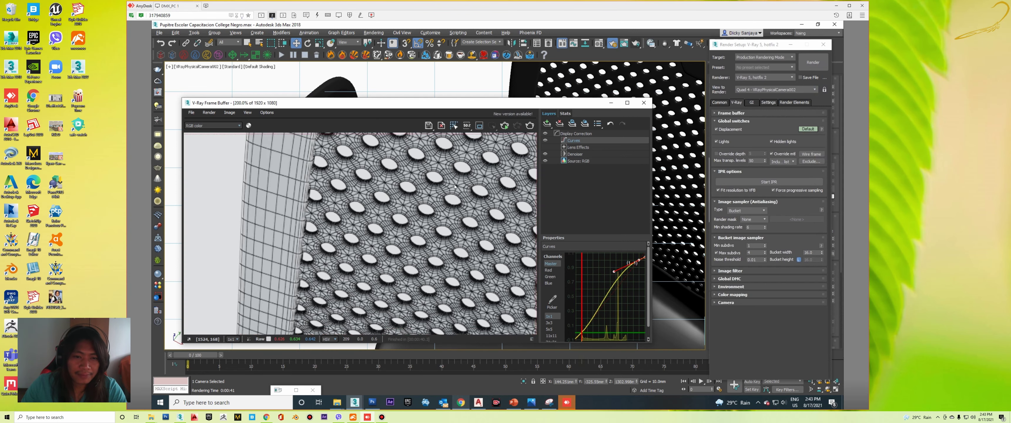
pyautogui.scroll(-1, 447, 192)
pyautogui.scroll(-1, 428, 219)
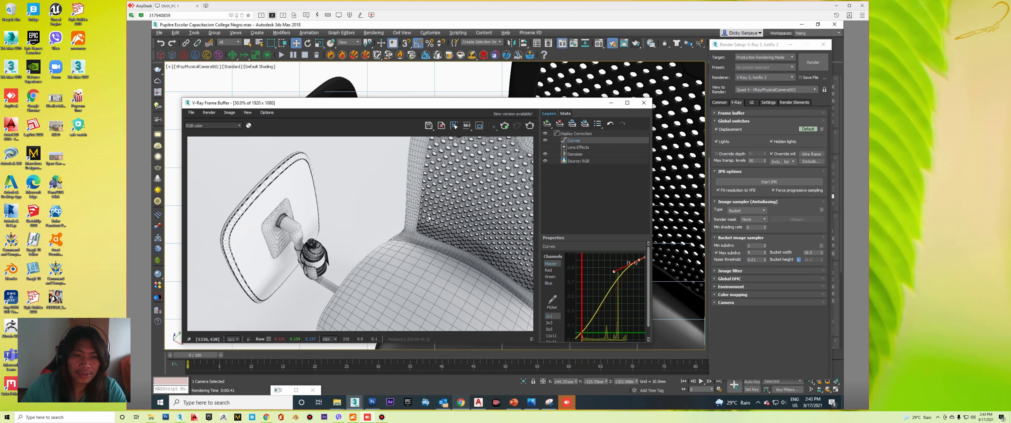
pyautogui.click(428, 125)
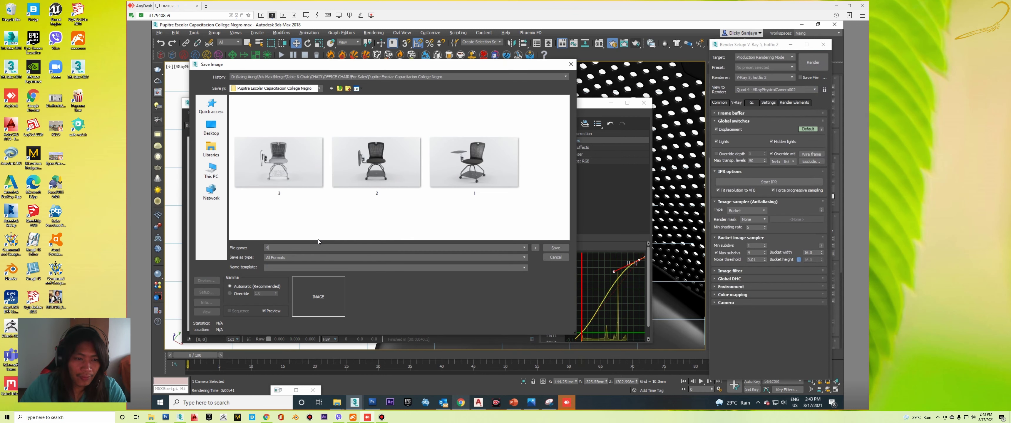
pyautogui.press('Return')
pyautogui.press('Return')
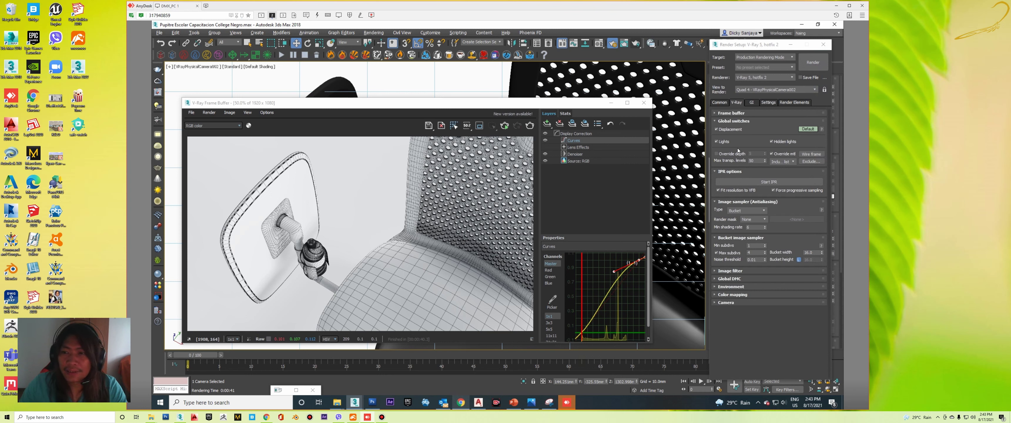
# - Turn off Override mtl and render the close-up with real materials
pyautogui.click(781, 156)
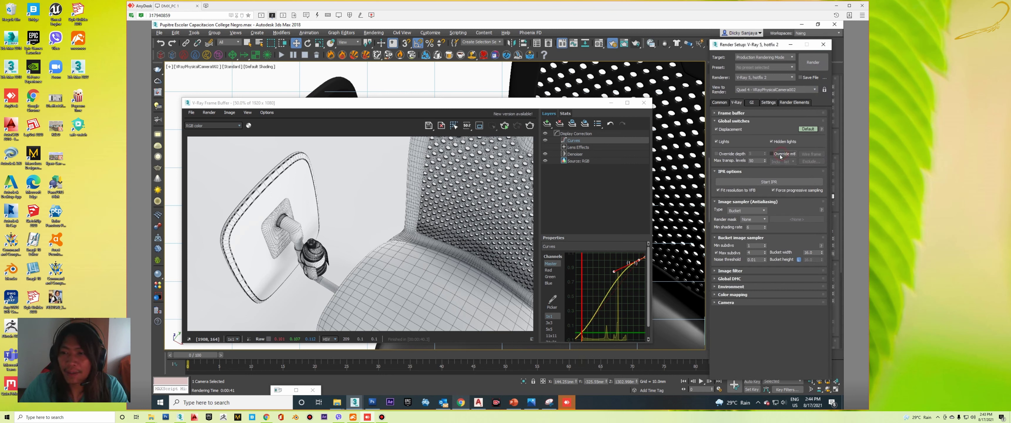
pyautogui.click(636, 43)
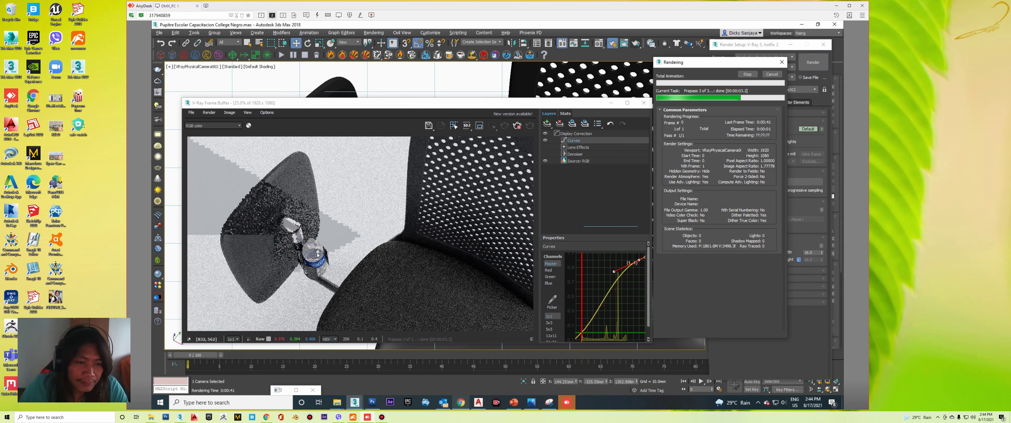
pyautogui.scroll(2, 337, 243)
pyautogui.scroll(-2, 336, 253)
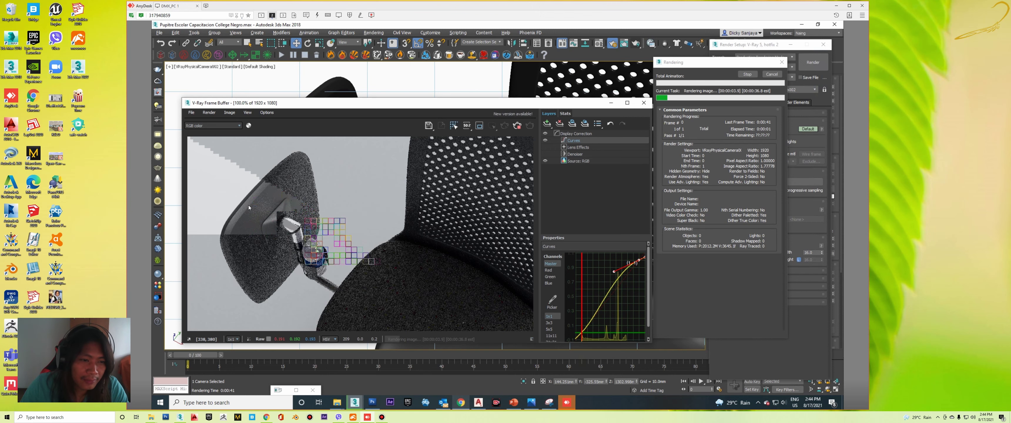
pyautogui.scroll(1, 272, 210)
pyautogui.scroll(1, 220, 236)
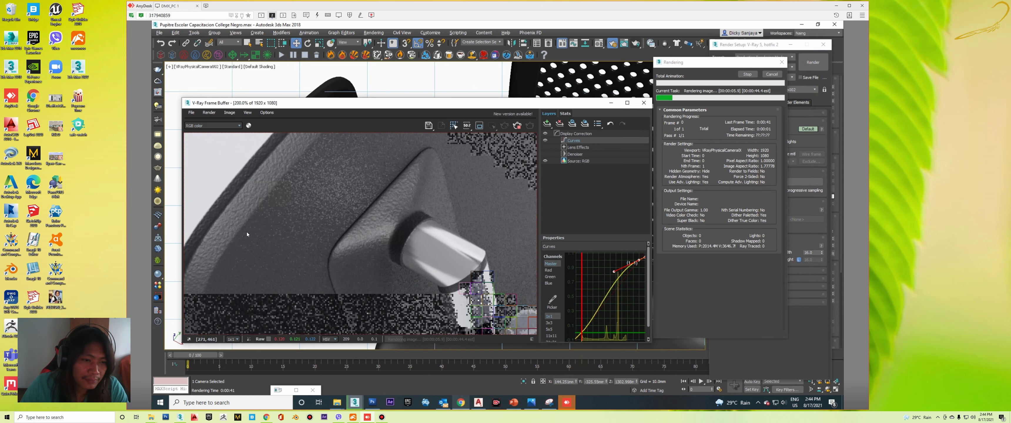
pyautogui.scroll(-1, 259, 231)
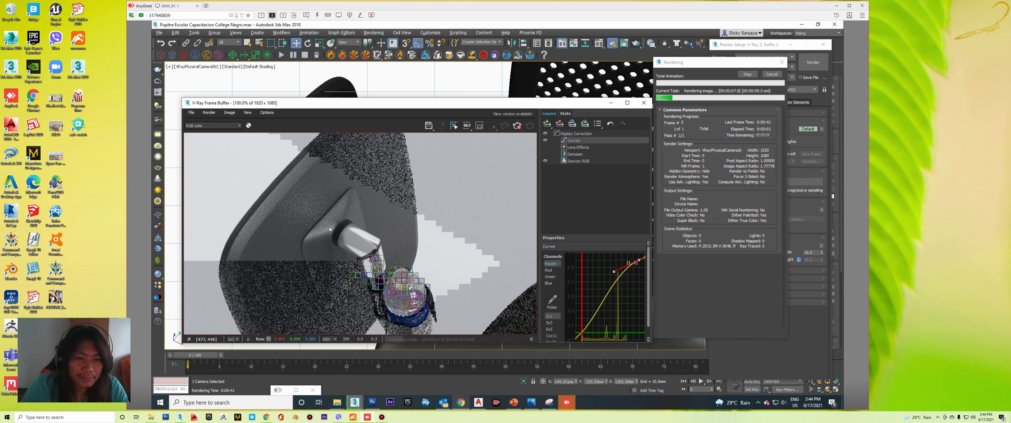
pyautogui.scroll(1, 331, 228)
pyautogui.scroll(-1, 332, 228)
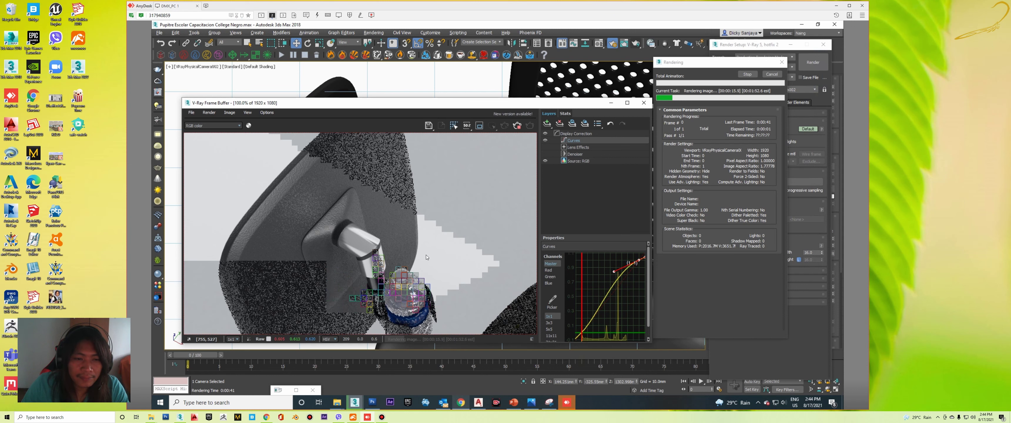
pyautogui.scroll(1, 334, 221)
pyautogui.scroll(-1, 334, 221)
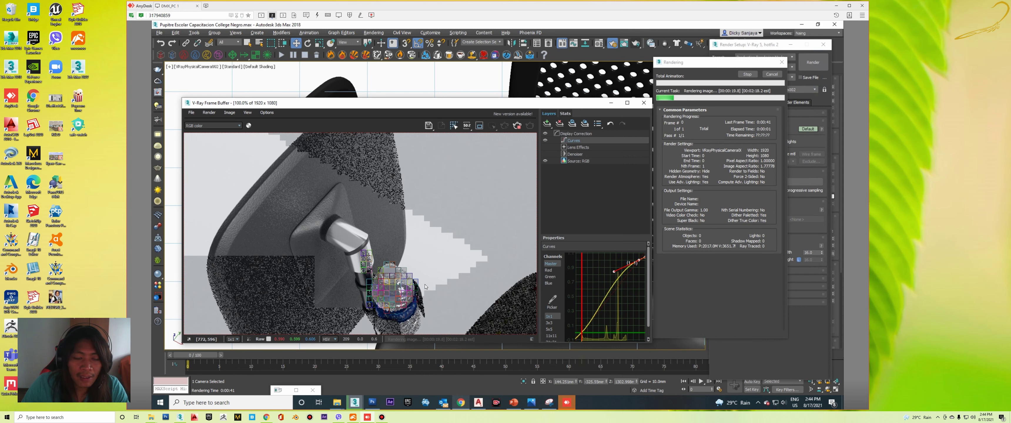
# - Pan around the render, then bring up CGTrader's My Models tab in Chrome
pyautogui.moveTo(429, 296); pyautogui.dragTo(395, 250, button='middle')
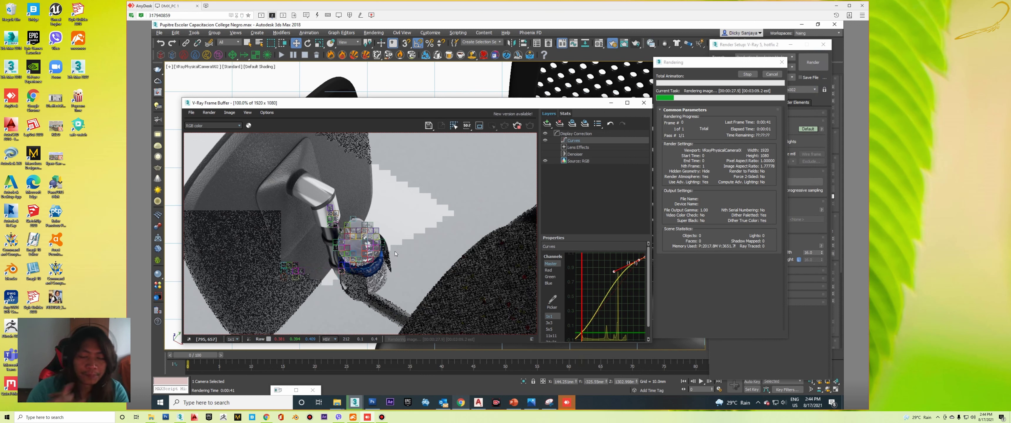
pyautogui.scroll(-1, 361, 258)
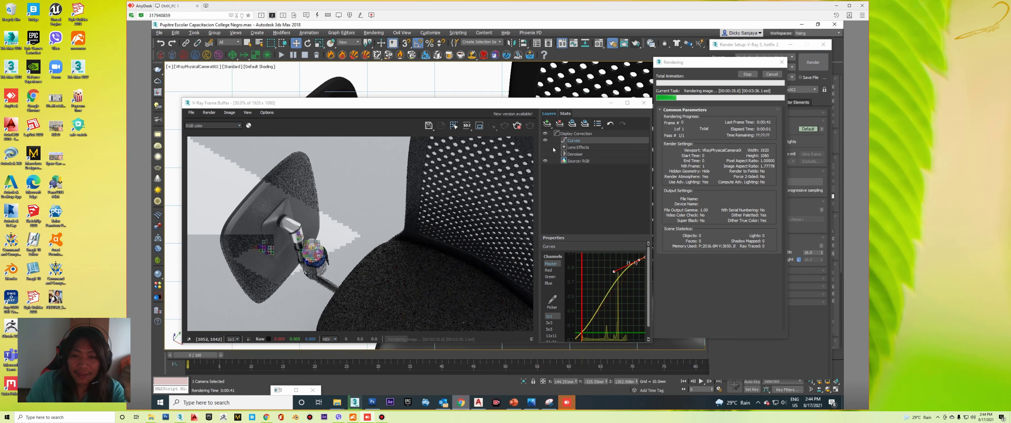
pyautogui.click(461, 403)
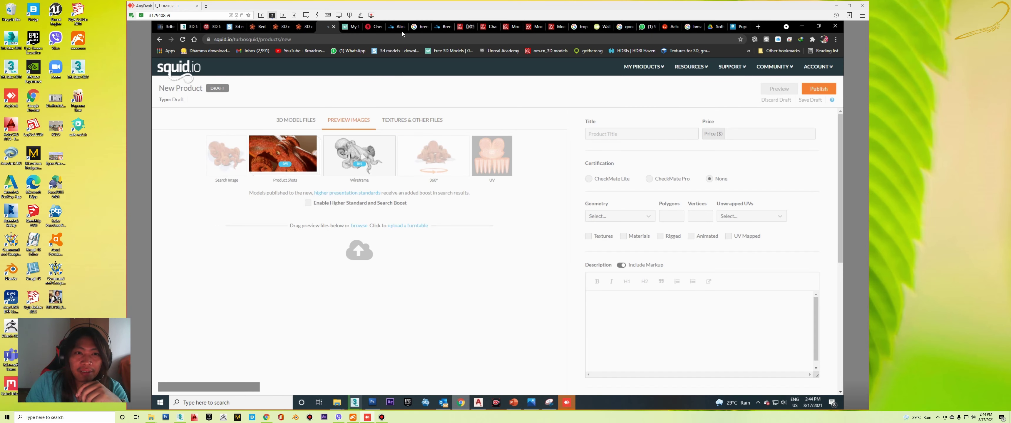
pyautogui.click(344, 29)
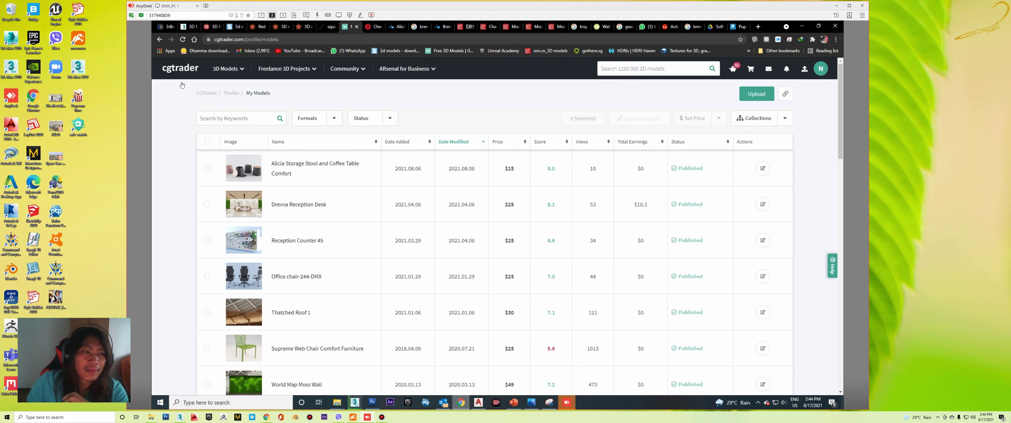
# - Go to the CGTrader dashboard and check the account menu and notifications
pyautogui.click(182, 74)
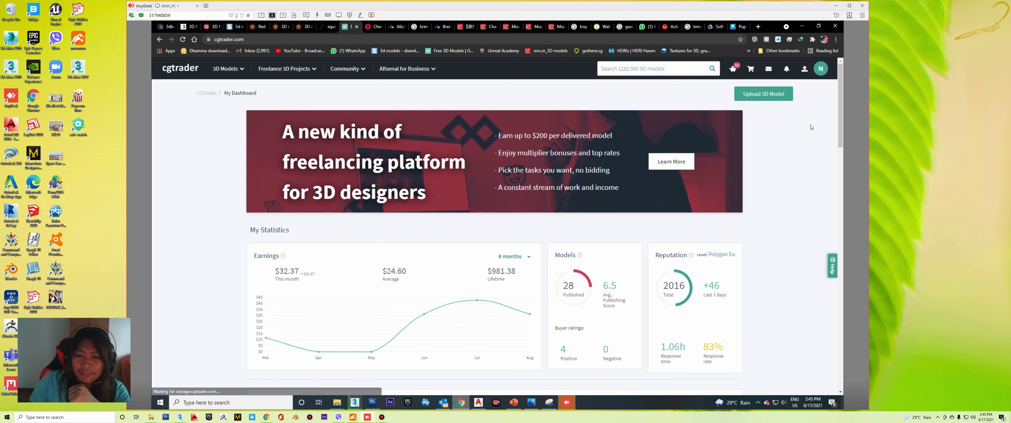
pyautogui.scroll(-5, 820, 151)
pyautogui.scroll(5, 821, 151)
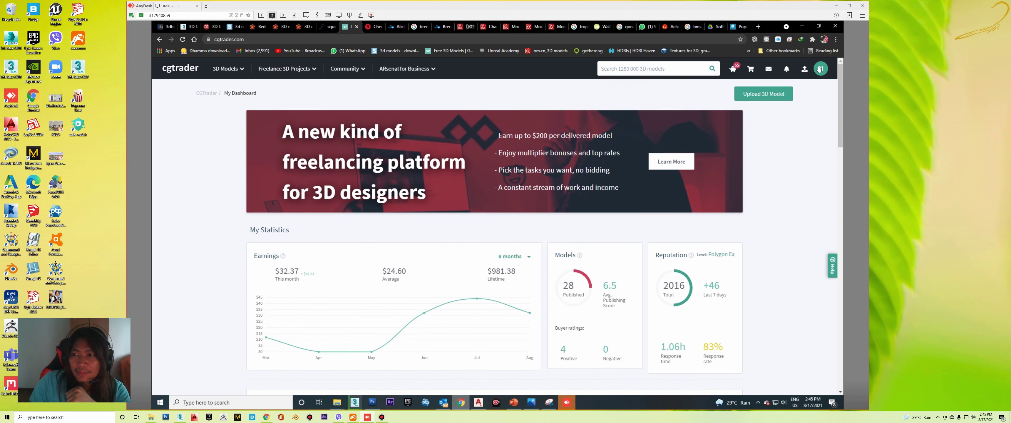
pyautogui.click(820, 69)
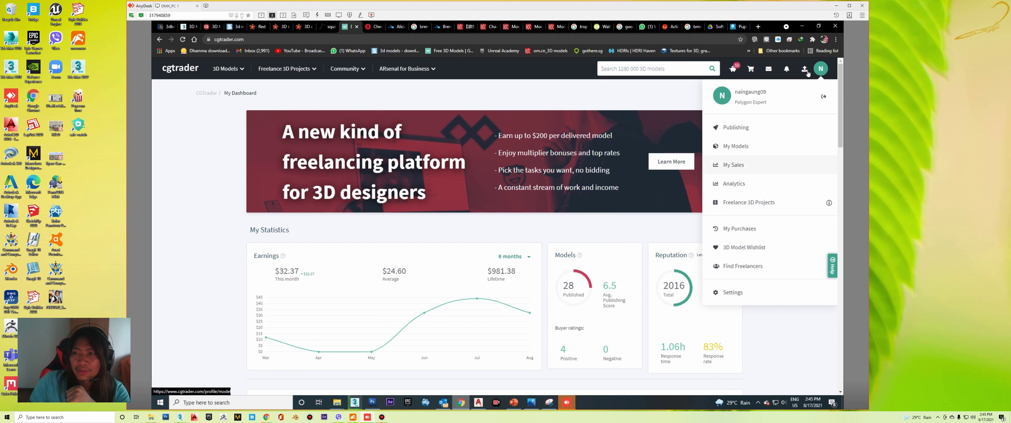
pyautogui.click(787, 70)
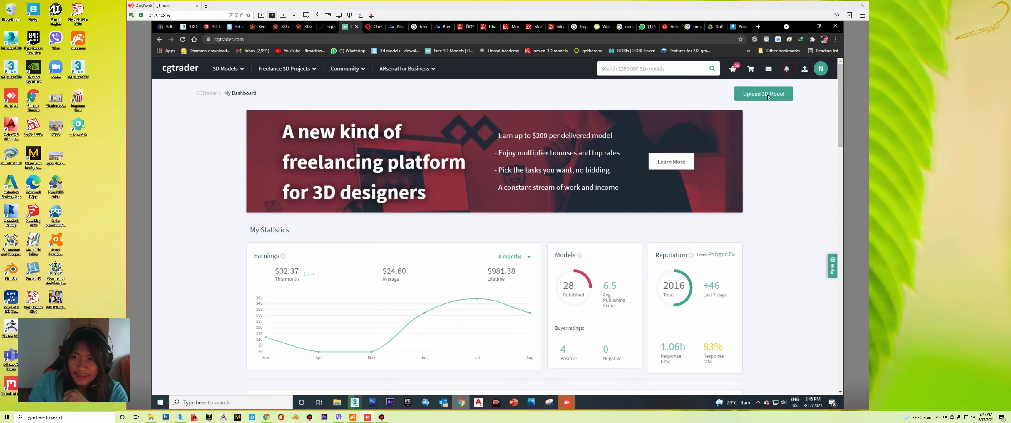
pyautogui.scroll(-2, 313, 294)
pyautogui.scroll(2, 312, 275)
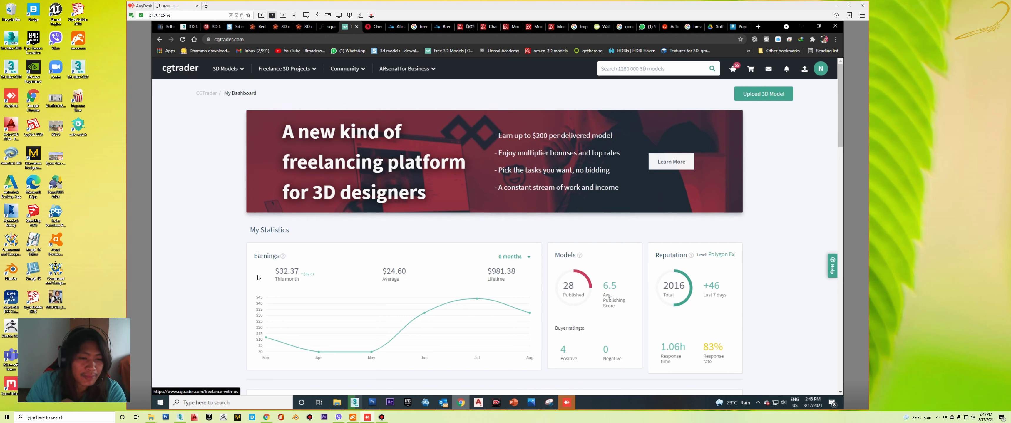
pyautogui.moveTo(371, 351)
pyautogui.scroll(-2, 369, 344)
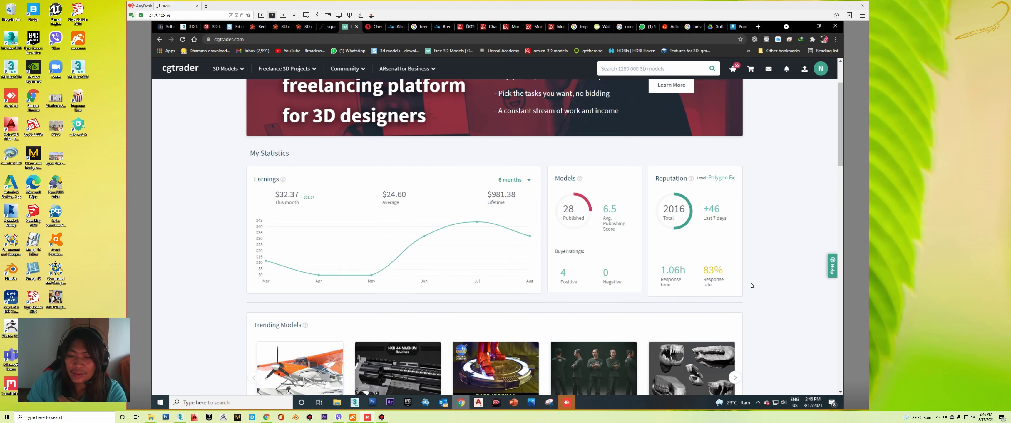
pyautogui.scroll(-2, 752, 286)
pyautogui.scroll(2, 756, 283)
pyautogui.scroll(1, 758, 281)
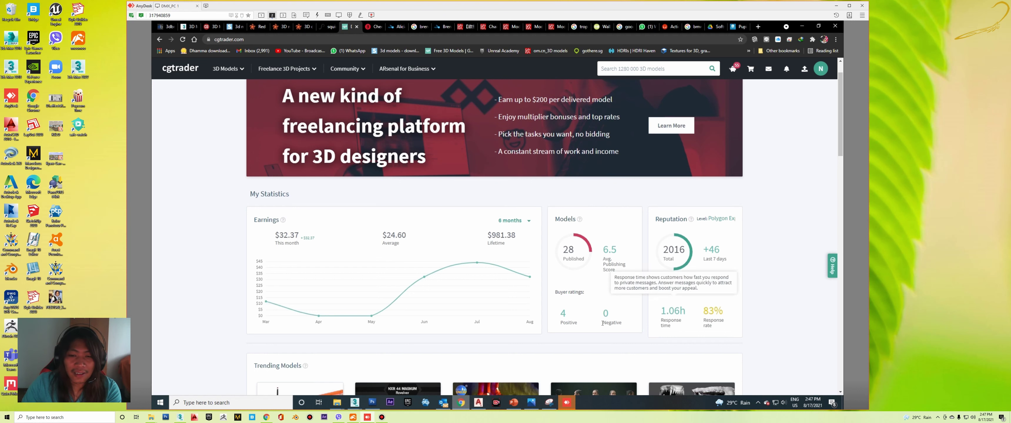
pyautogui.moveTo(477, 264)
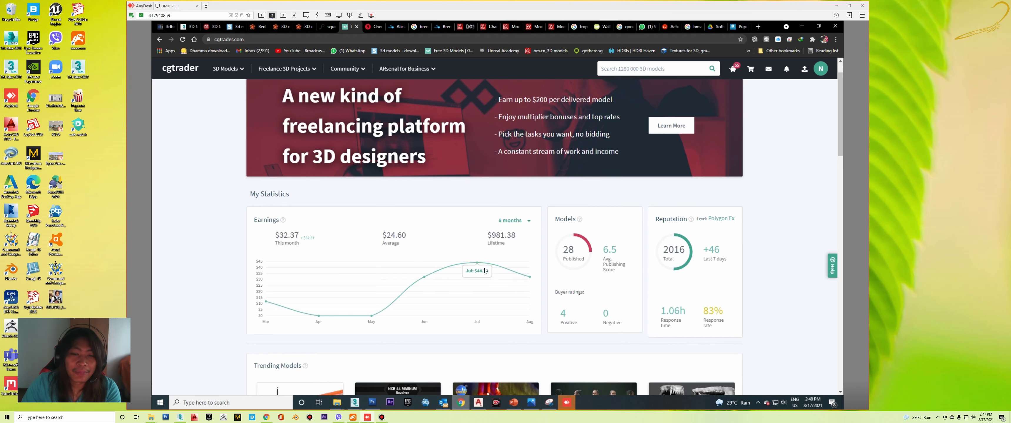
# - Switch the dashboard Earnings chart to the Lifetime range and scroll back to the top
pyautogui.scroll(-3, 486, 279)
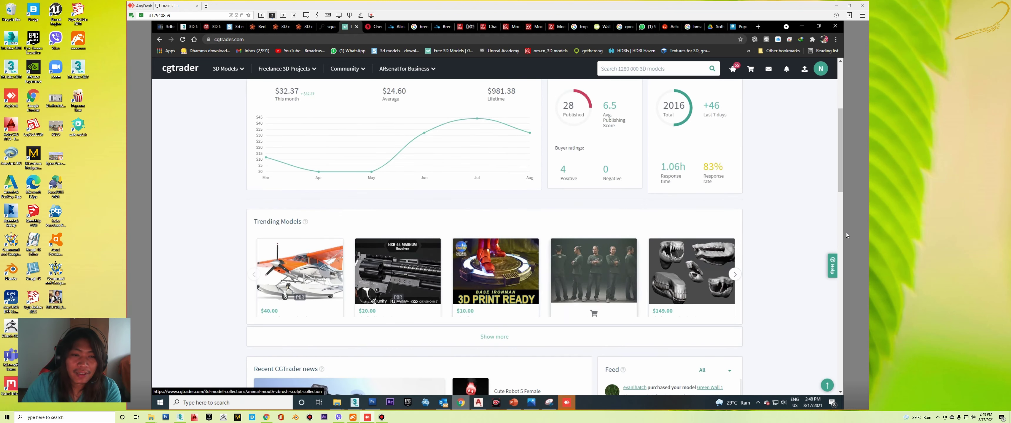
pyautogui.scroll(2, 818, 238)
pyautogui.scroll(2, 818, 238)
pyautogui.click(512, 220)
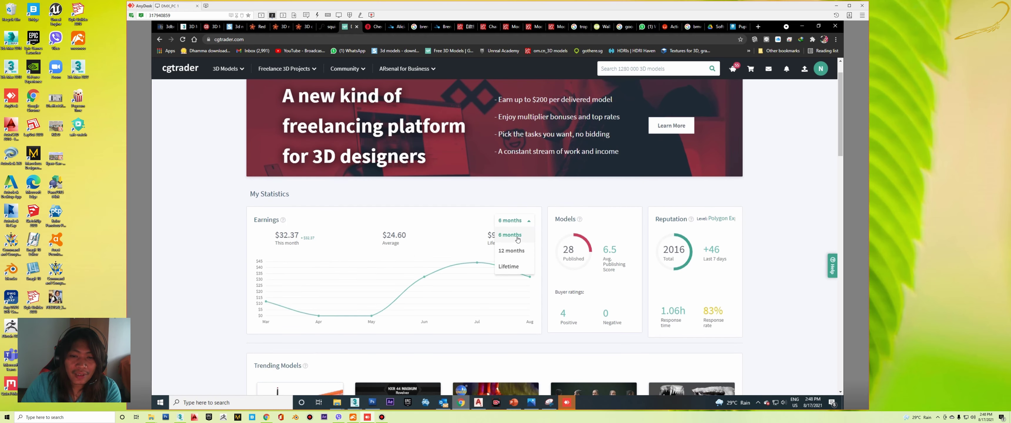
pyautogui.click(509, 267)
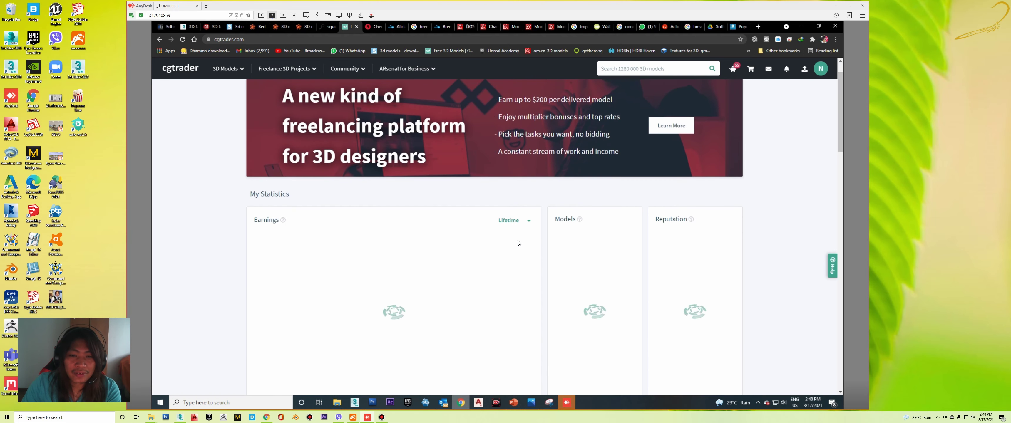
pyautogui.scroll(-2, 227, 241)
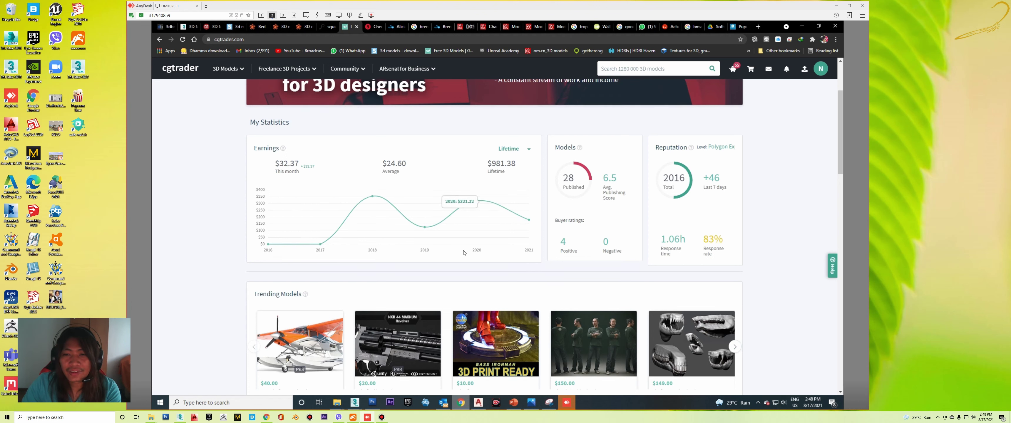
pyautogui.scroll(1, 779, 218)
pyautogui.scroll(1, 778, 218)
pyautogui.scroll(1, 778, 217)
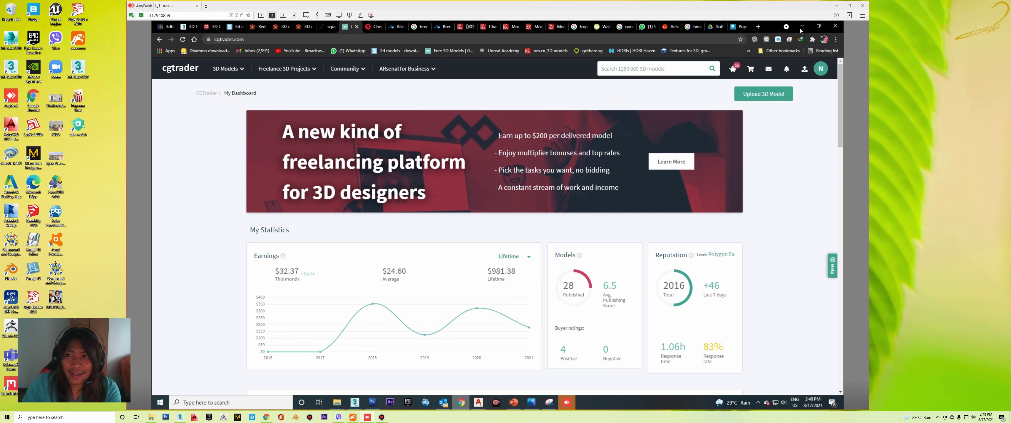
# - Save the full-material close-up render as JPEG image '5' in the chair's folder
pyautogui.click(802, 26)
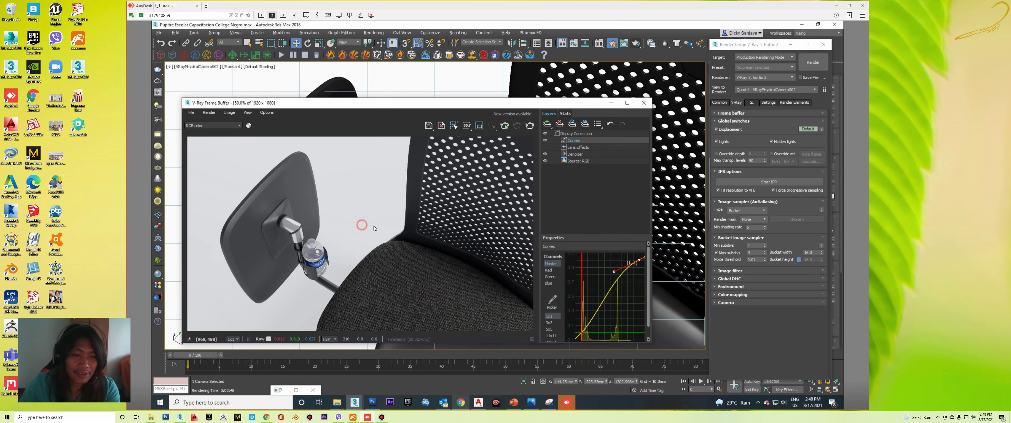
pyautogui.click(429, 125)
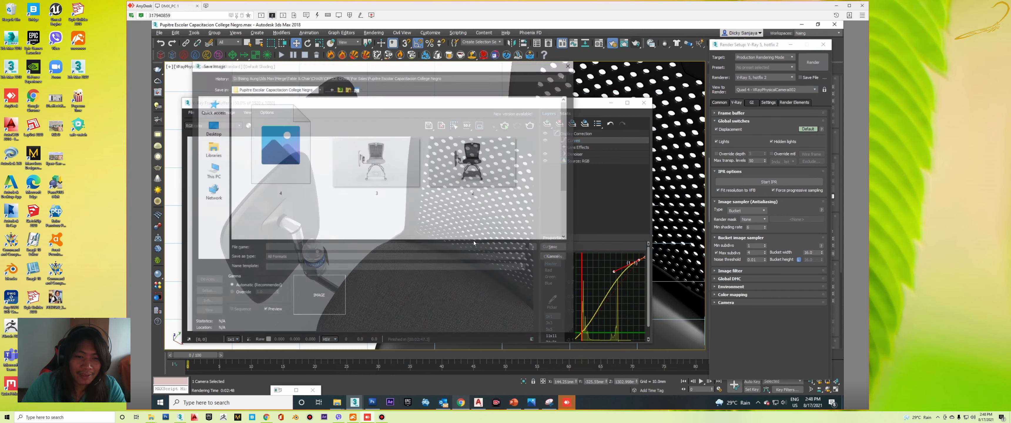
pyautogui.click(307, 235)
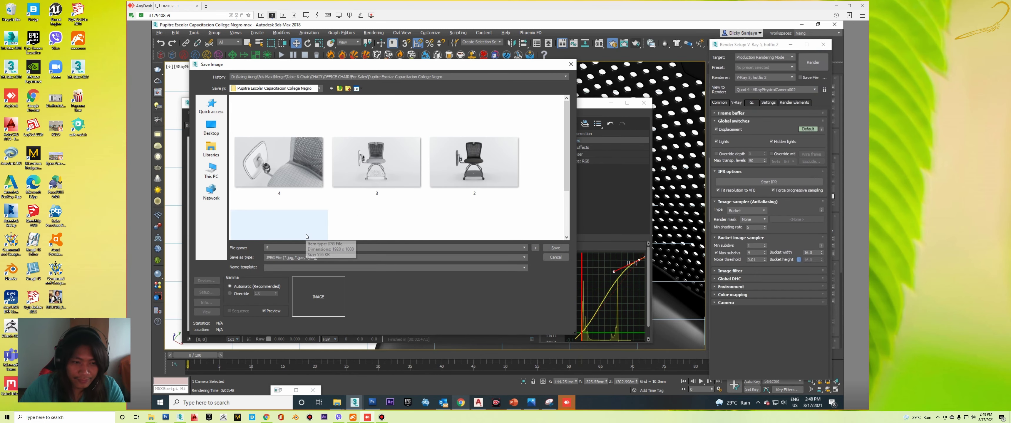
pyautogui.press('Return')
pyautogui.press('Return')
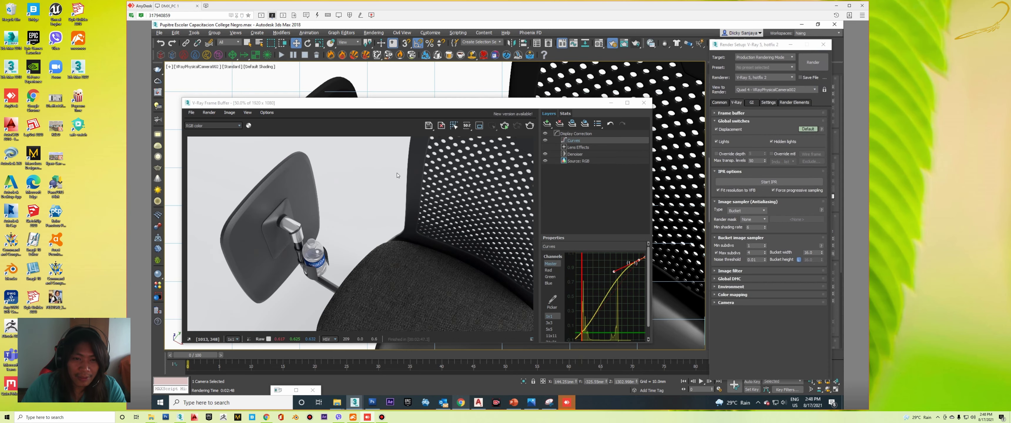
# - Check the saved images in the save dialog and close the frame buffer
pyautogui.click(642, 104)
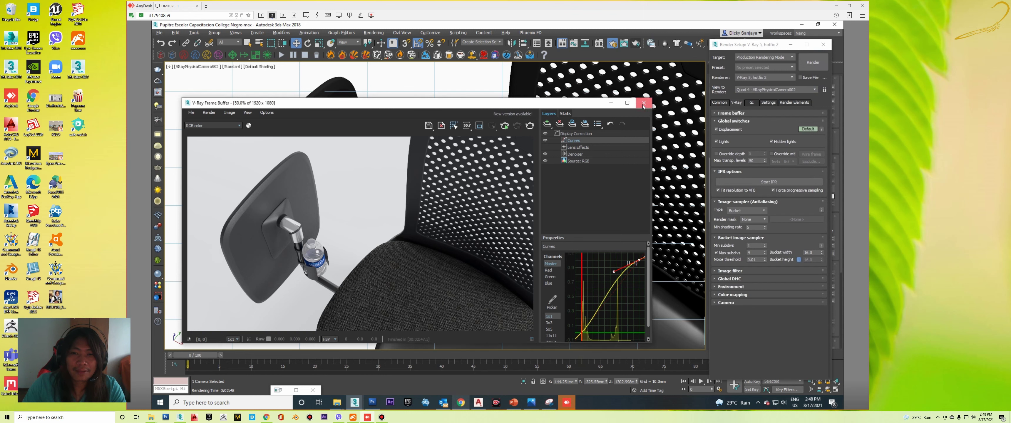
pyautogui.click(428, 126)
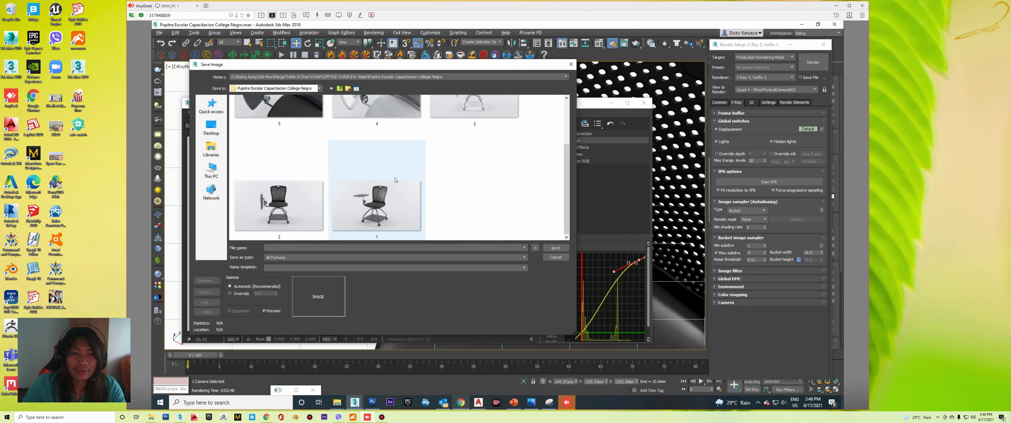
pyautogui.press('Escape')
pyautogui.click(644, 103)
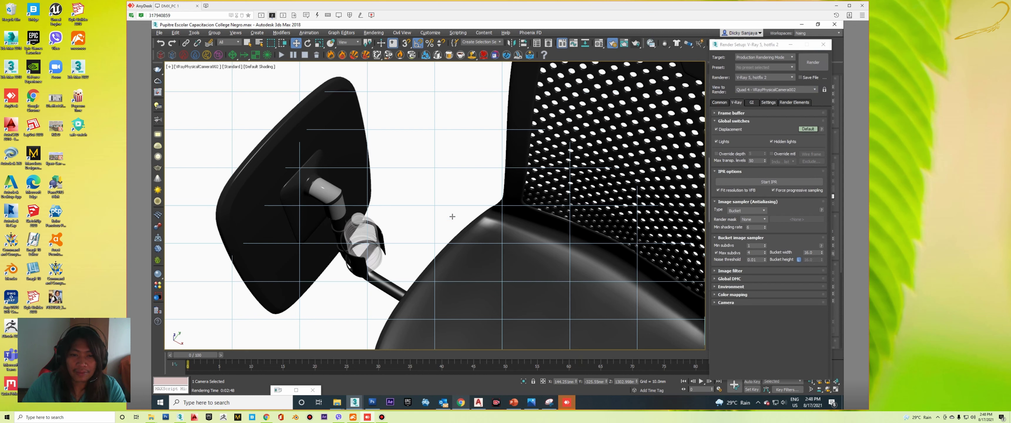
# - Orbit the camera to look down at the chair's seat
pyautogui.press('g')
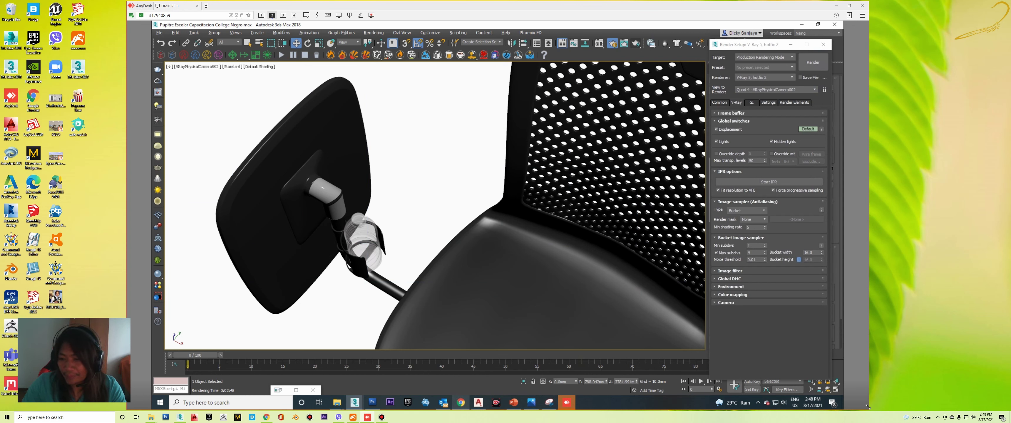
pyautogui.press('g')
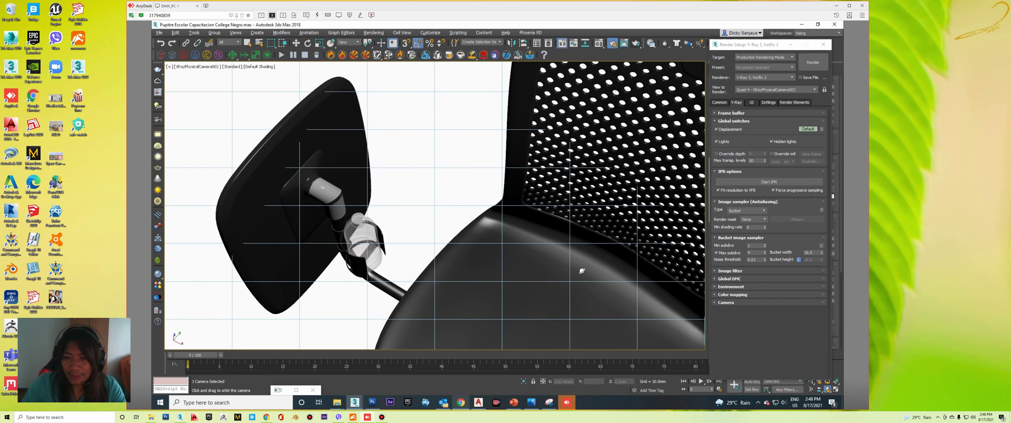
pyautogui.moveTo(582, 269); pyautogui.dragTo(595, 275)
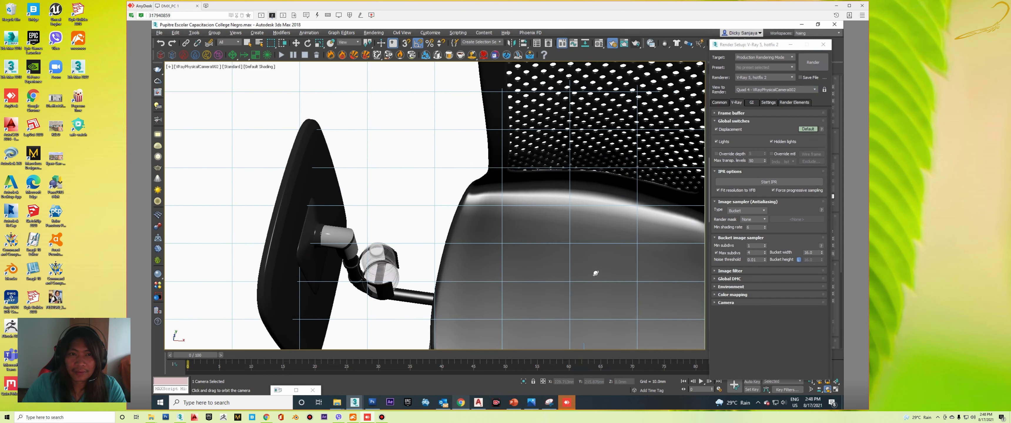
pyautogui.moveTo(523, 214)
pyautogui.mouseDown()
pyautogui.moveTo(425, 226)
pyautogui.moveTo(460, 219)
pyautogui.moveTo(470, 244)
pyautogui.mouseUp()
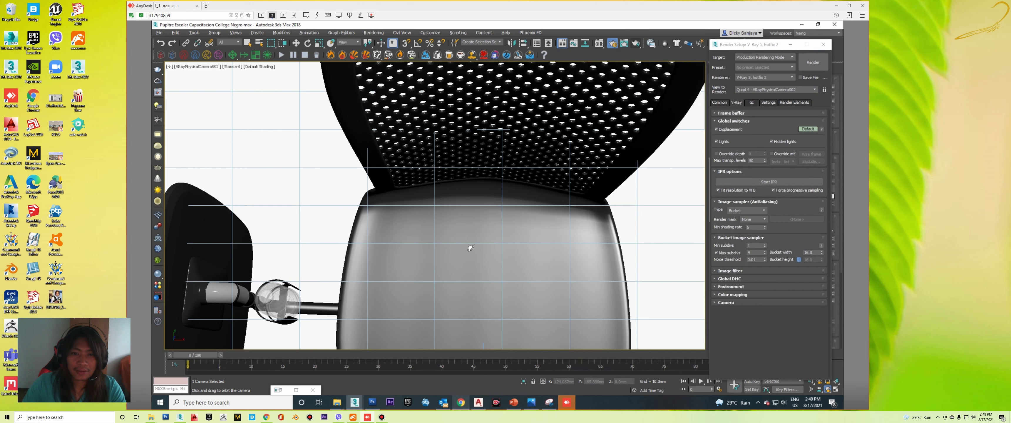
# - Dolly the camera back and re-angle it so the whole chair fits
pyautogui.click(811, 383)
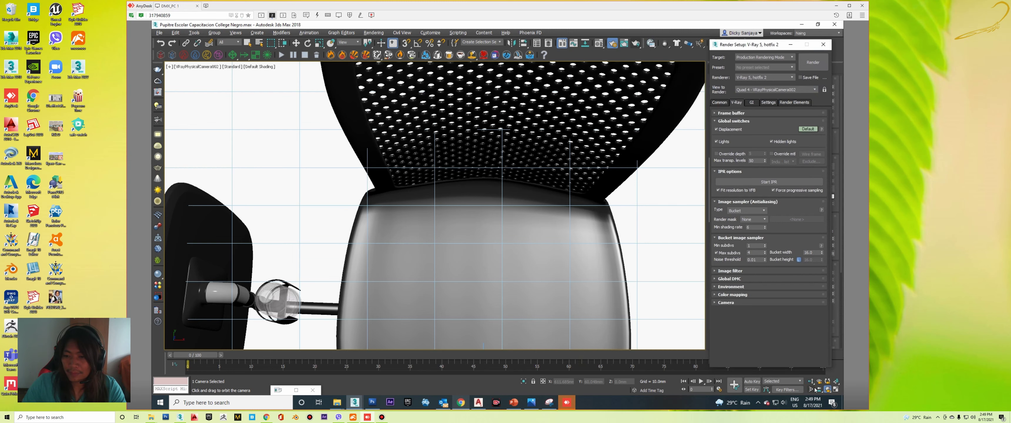
pyautogui.click(811, 383)
pyautogui.moveTo(510, 165)
pyautogui.mouseDown()
pyautogui.moveTo(511, 210)
pyautogui.moveTo(457, 216)
pyautogui.mouseUp()
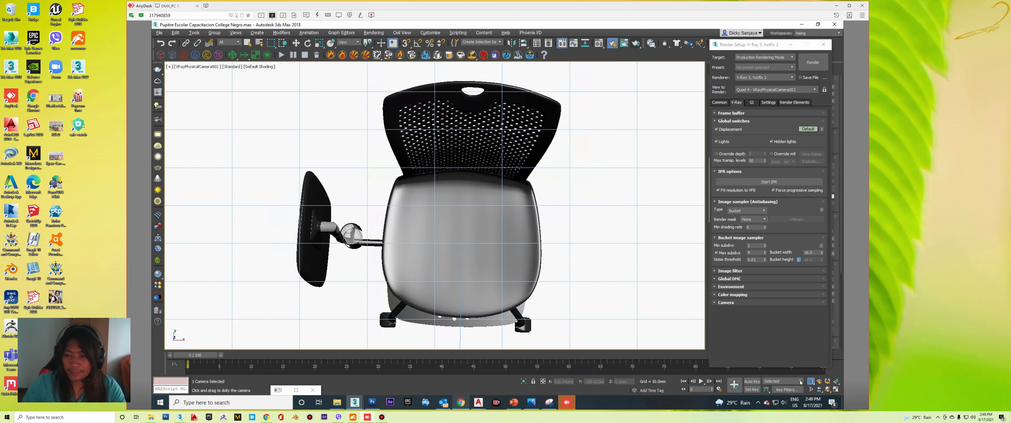
pyautogui.moveTo(469, 244)
pyautogui.mouseDown()
pyautogui.moveTo(474, 266)
pyautogui.moveTo(469, 250)
pyautogui.mouseUp()
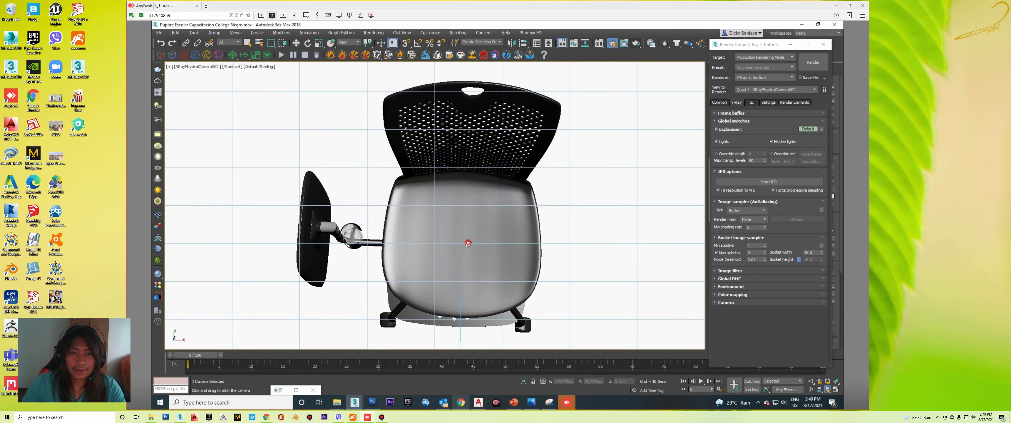
pyautogui.moveTo(469, 250); pyautogui.dragTo(468, 246, button='middle')
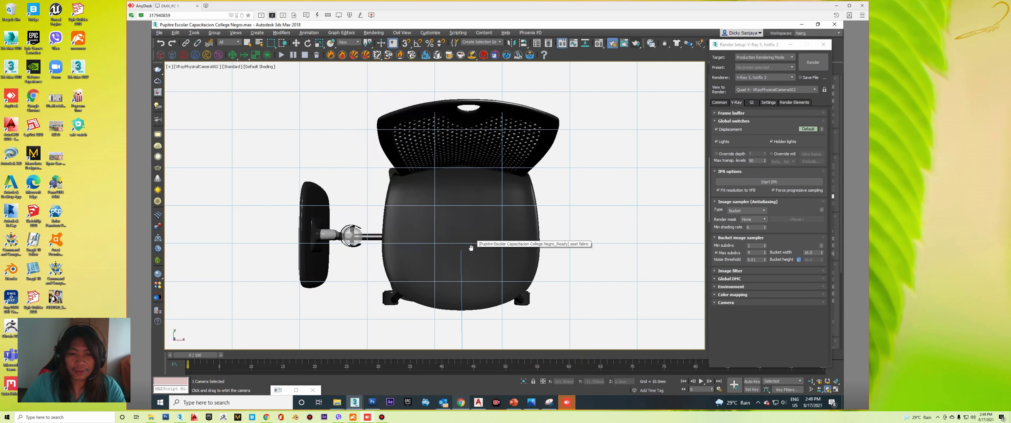
pyautogui.moveTo(472, 246); pyautogui.dragTo(478, 240)
# - Select and then deselect the chair group
pyautogui.press('w')
pyautogui.click(304, 227)
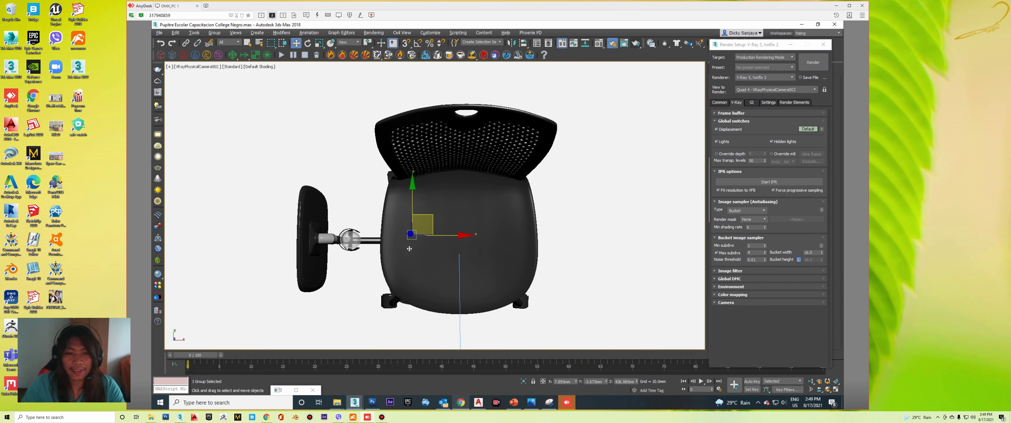
pyautogui.click(468, 229)
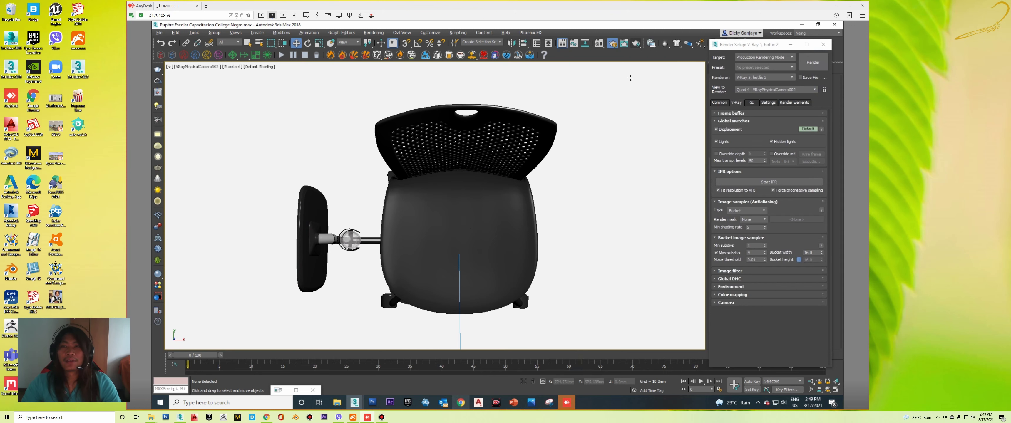
# - Start the full-chair render and bring CGTrader's dashboard back in Chrome
pyautogui.click(635, 45)
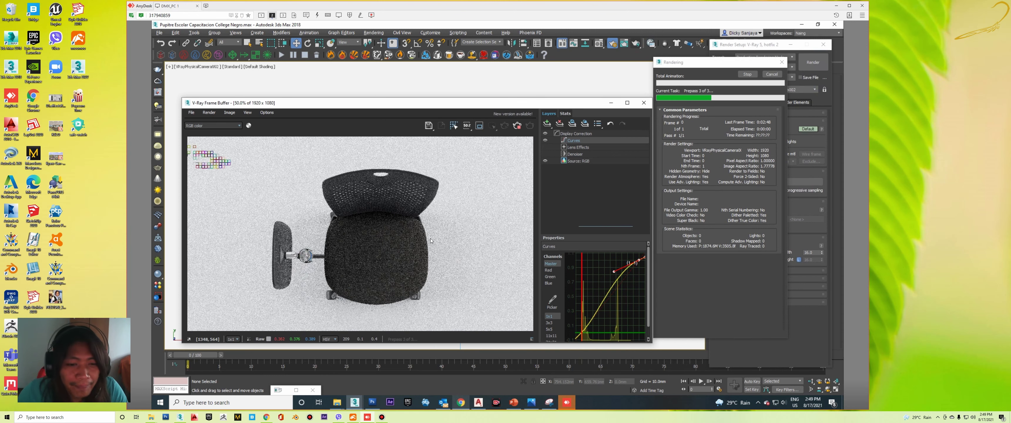
pyautogui.click(461, 403)
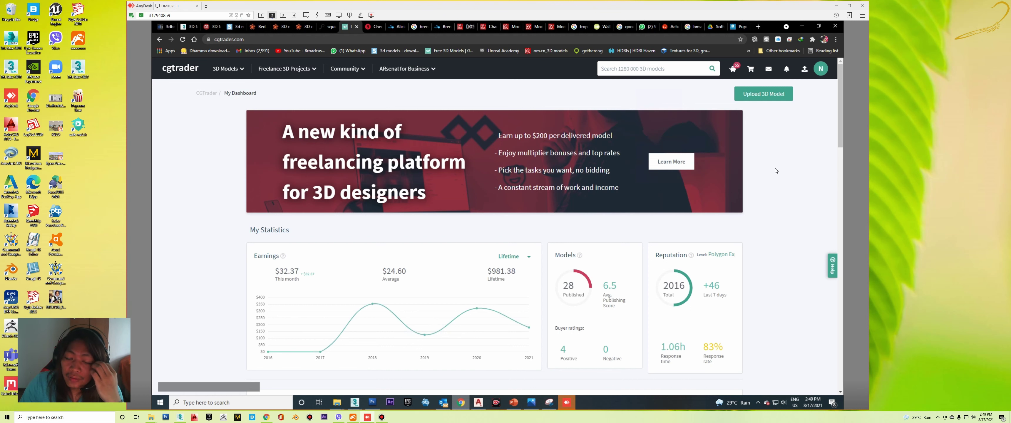
pyautogui.scroll(-1, 785, 180)
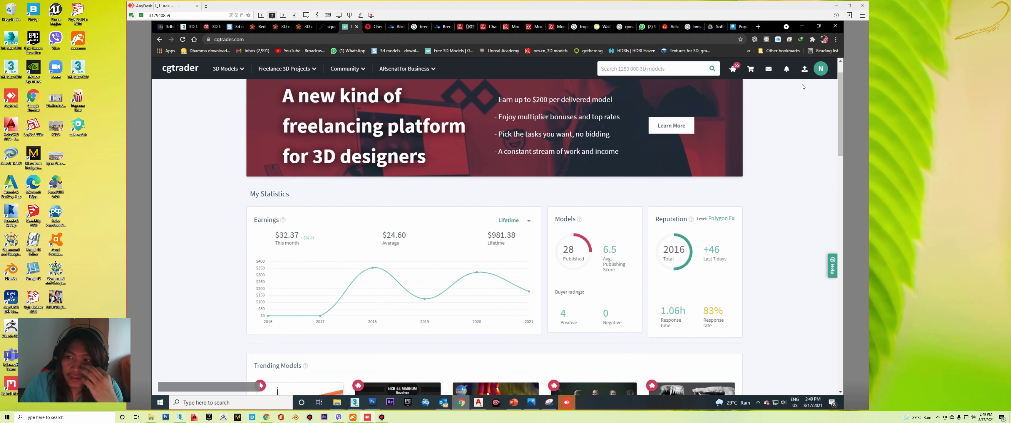
pyautogui.scroll(1, 800, 129)
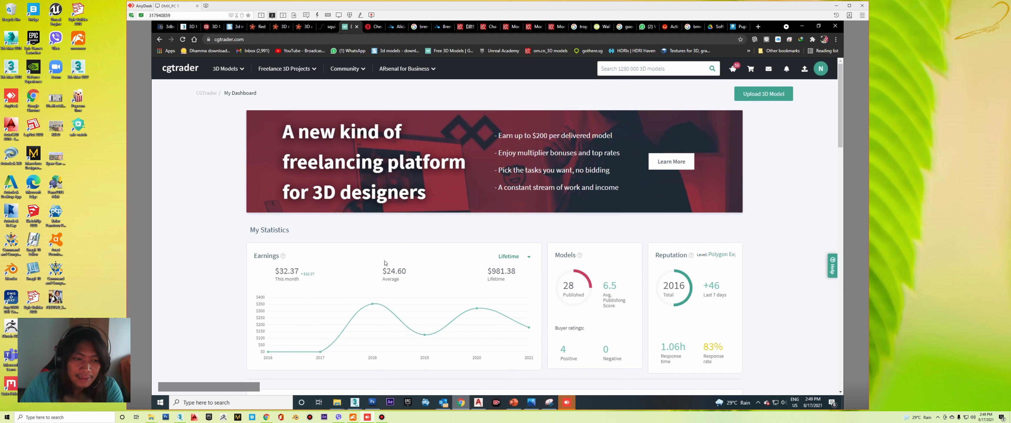
pyautogui.moveTo(477, 272)
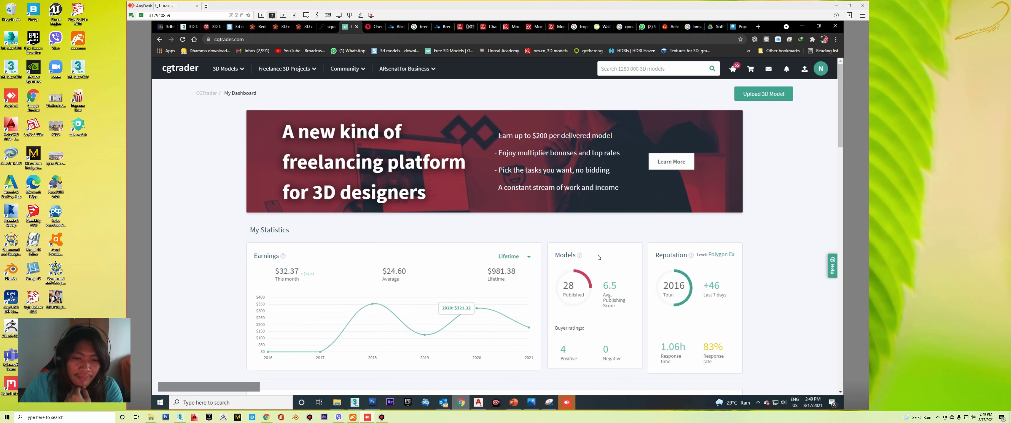
# - Open My Models from the CGTrader account menu
pyautogui.click(821, 68)
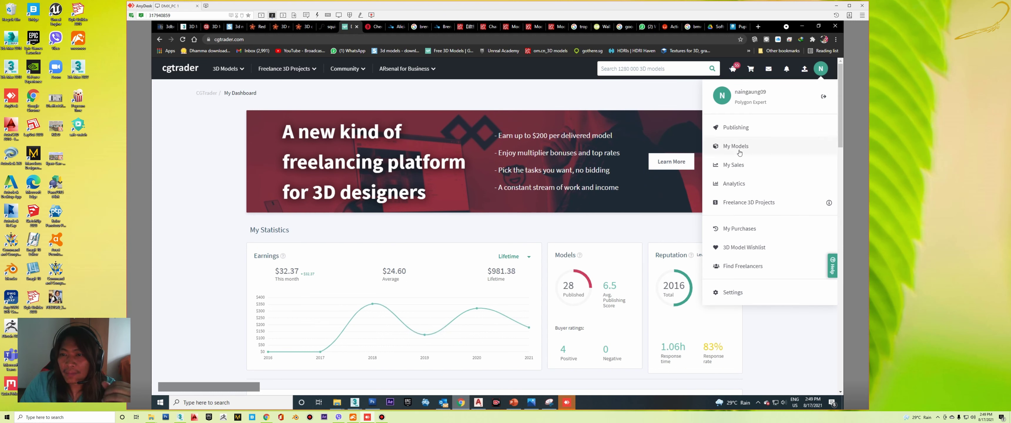
pyautogui.click(770, 168)
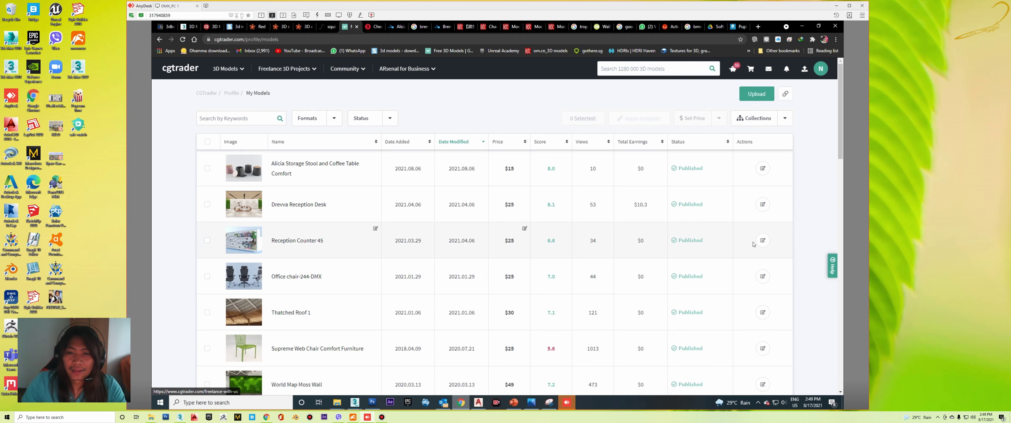
pyautogui.scroll(-2, 814, 193)
pyautogui.scroll(2, 814, 193)
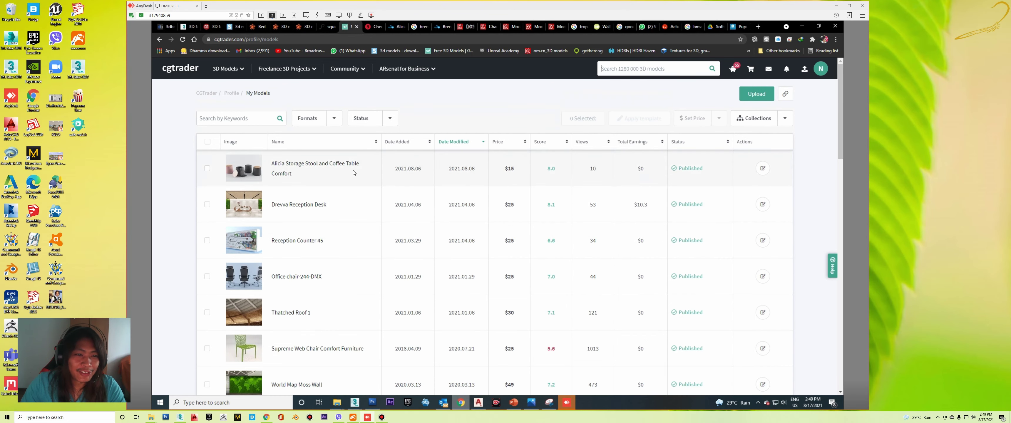
# - Scroll through the models table reviewing prices, views and earnings
pyautogui.scroll(-2, 269, 166)
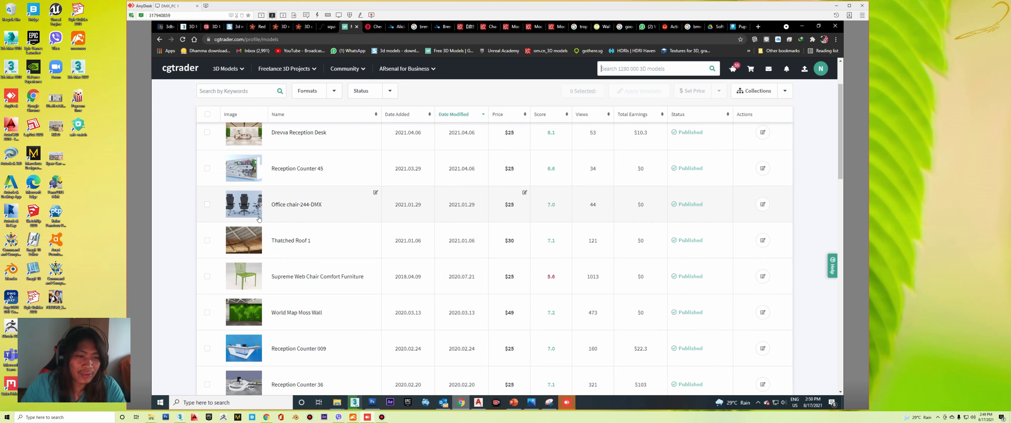
pyautogui.scroll(-1, 255, 206)
pyautogui.scroll(-1, 297, 205)
pyautogui.scroll(-1, 262, 202)
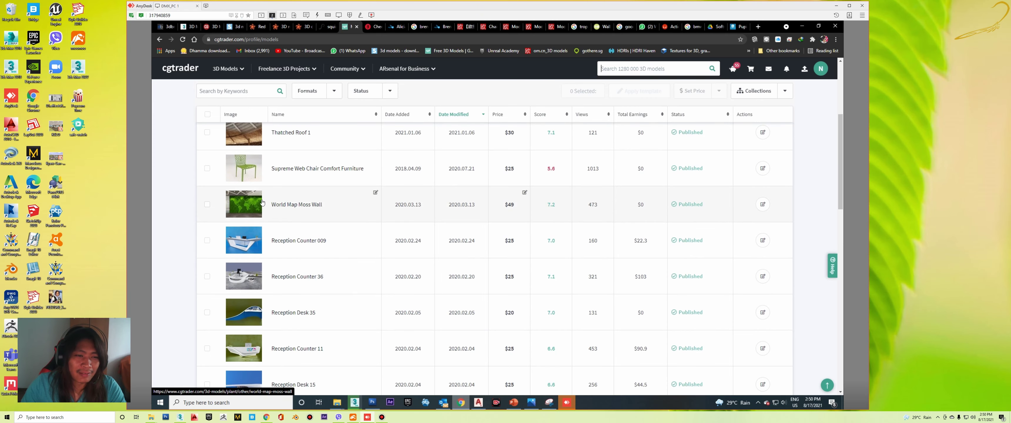
pyautogui.scroll(-1, 256, 210)
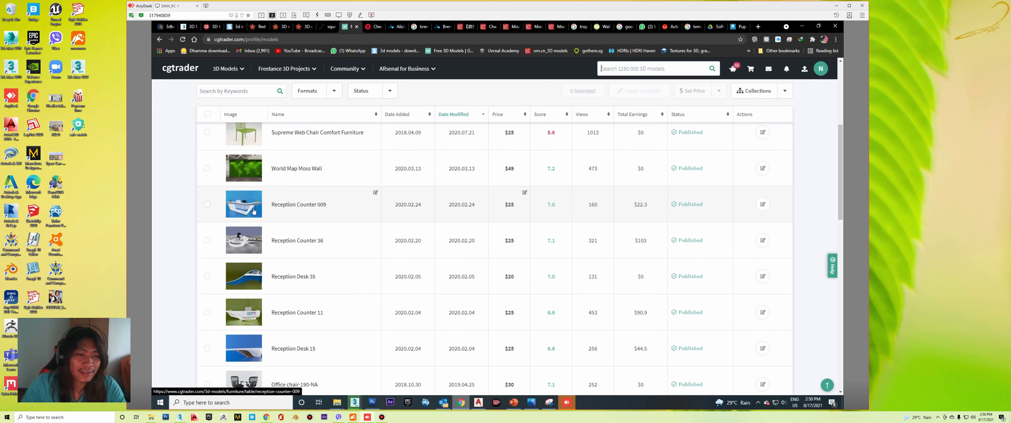
pyautogui.scroll(-1, 254, 235)
pyautogui.scroll(-1, 274, 301)
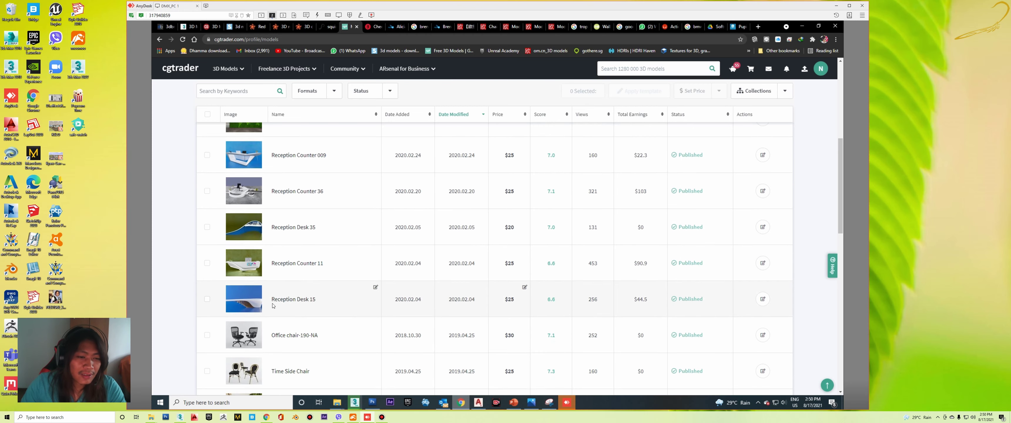
pyautogui.scroll(-1, 274, 302)
pyautogui.scroll(-1, 274, 302)
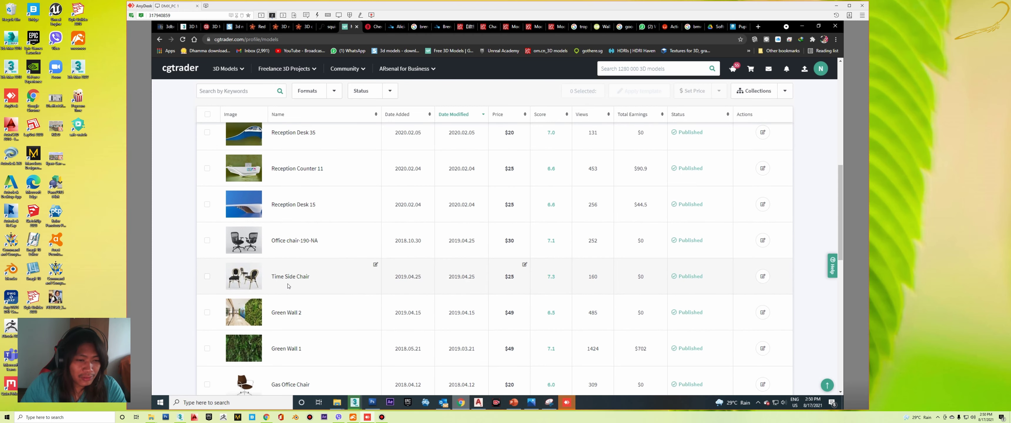
pyautogui.scroll(-1, 275, 269)
pyautogui.scroll(-1, 259, 265)
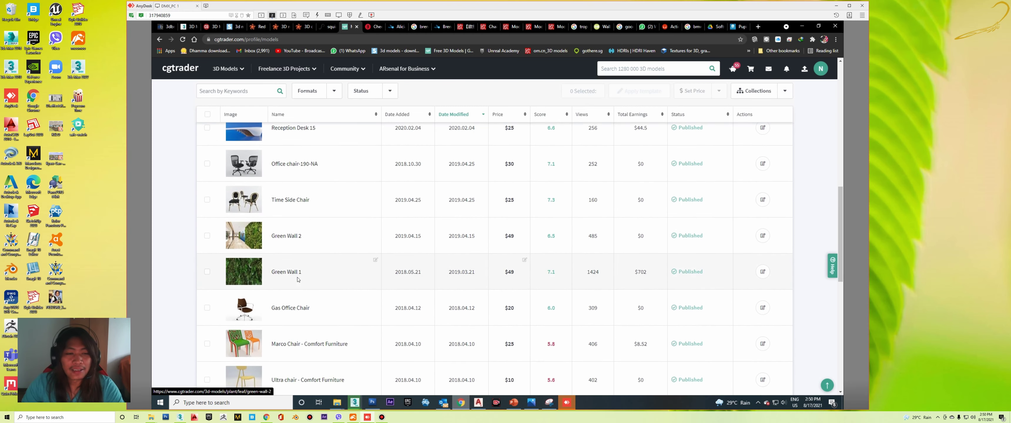
pyautogui.scroll(-1, 245, 260)
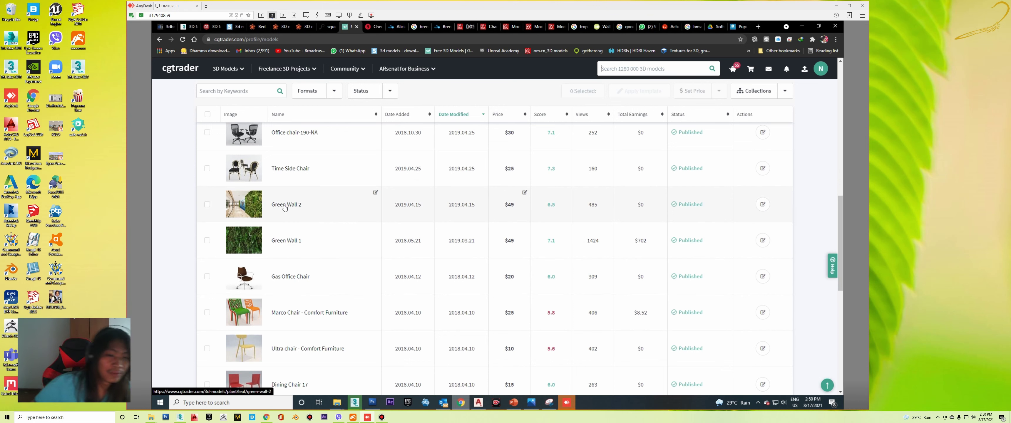
pyautogui.scroll(-3, 287, 202)
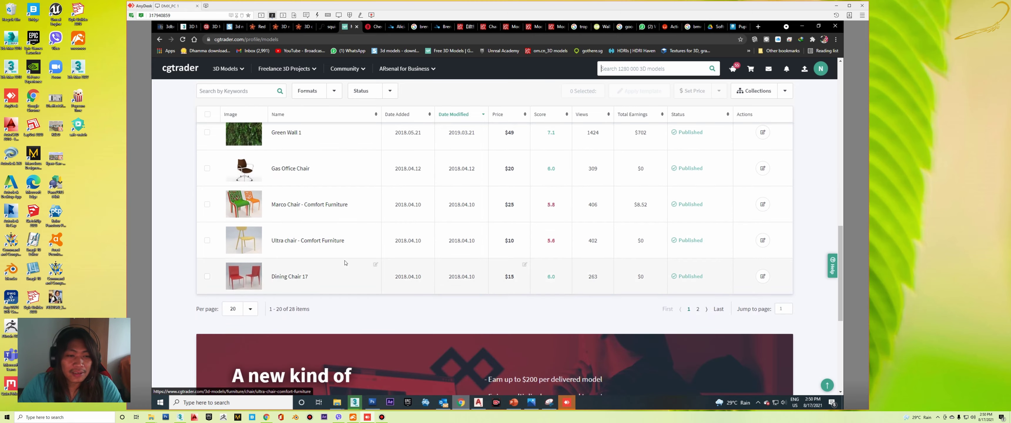
pyautogui.scroll(1, 286, 202)
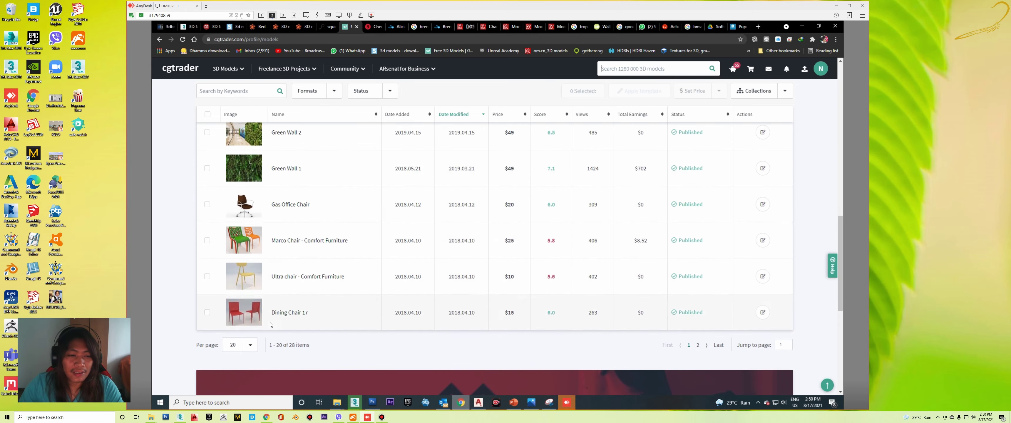
pyautogui.scroll(2, 285, 316)
pyautogui.scroll(-3, 284, 316)
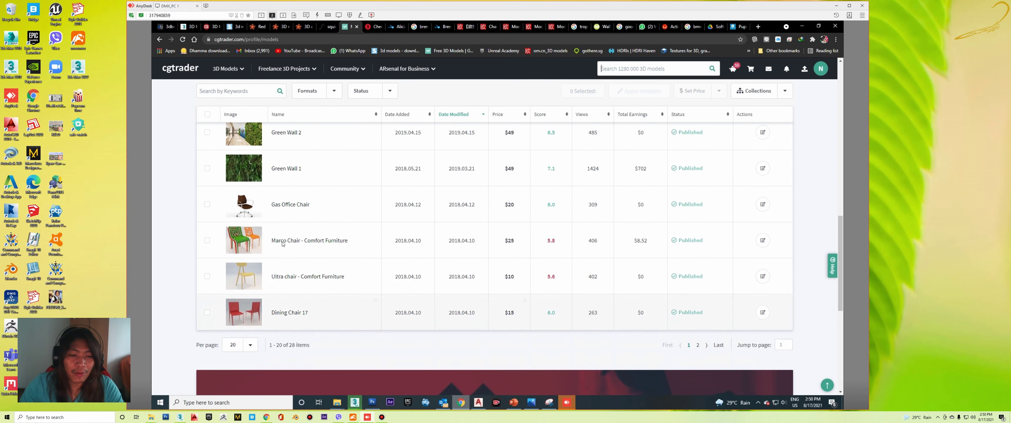
pyautogui.scroll(2, 348, 266)
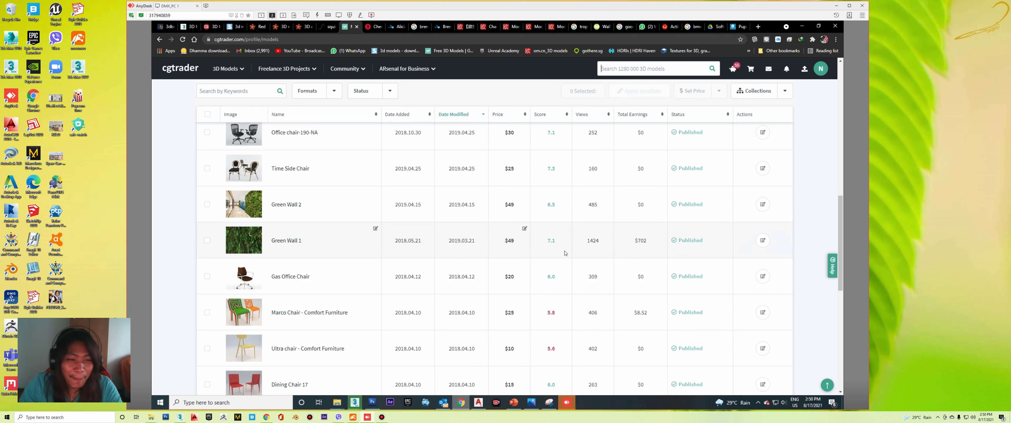
pyautogui.moveTo(640, 168)
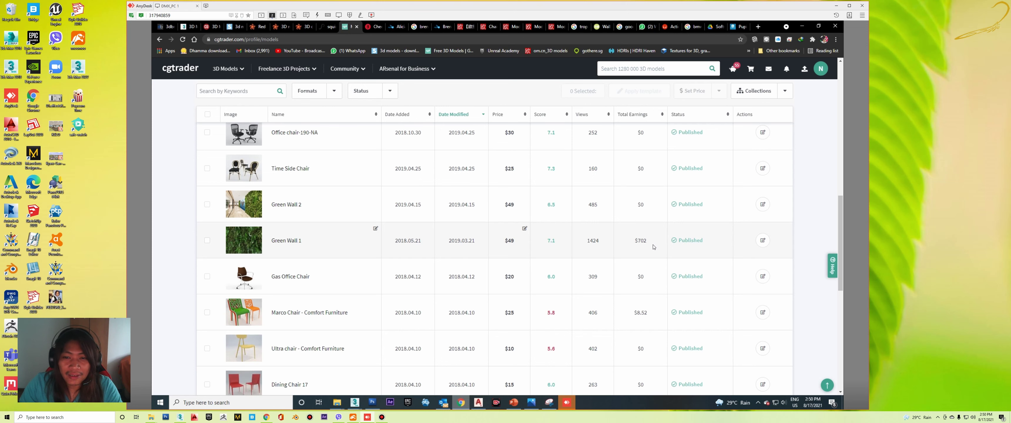
pyautogui.scroll(1, 654, 247)
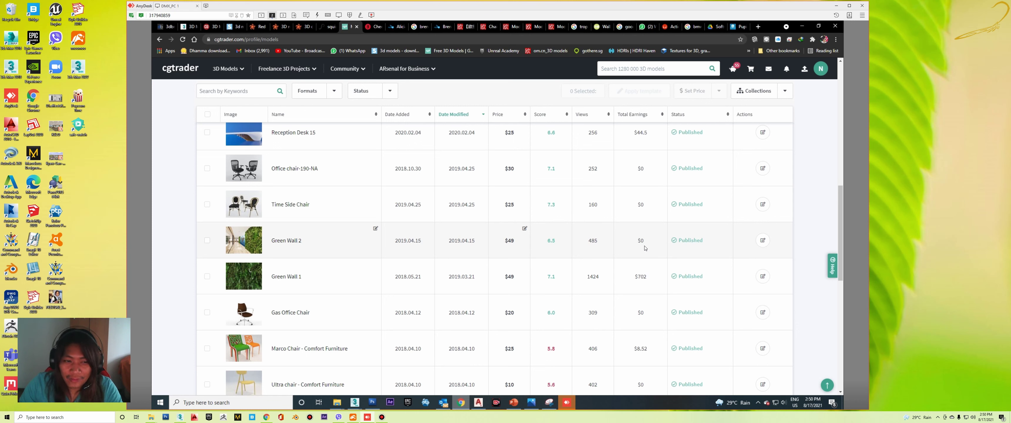
pyautogui.scroll(1, 645, 248)
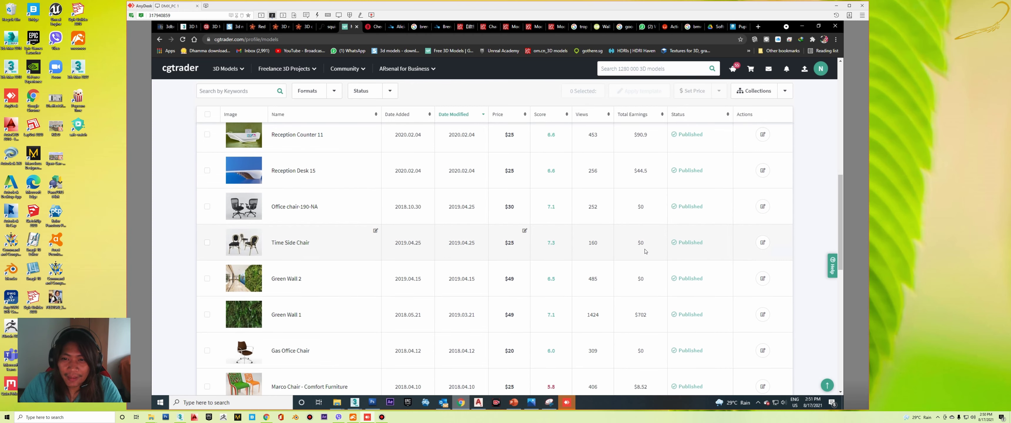
pyautogui.scroll(1, 646, 252)
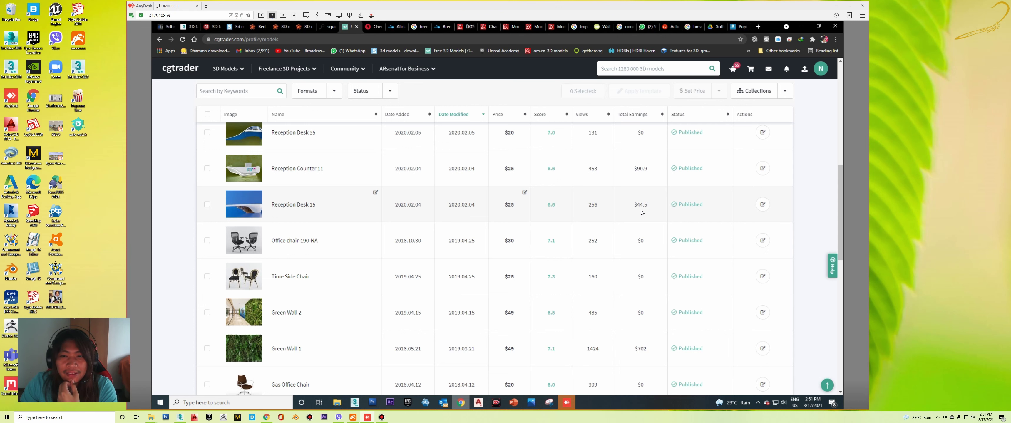
pyautogui.scroll(1, 642, 213)
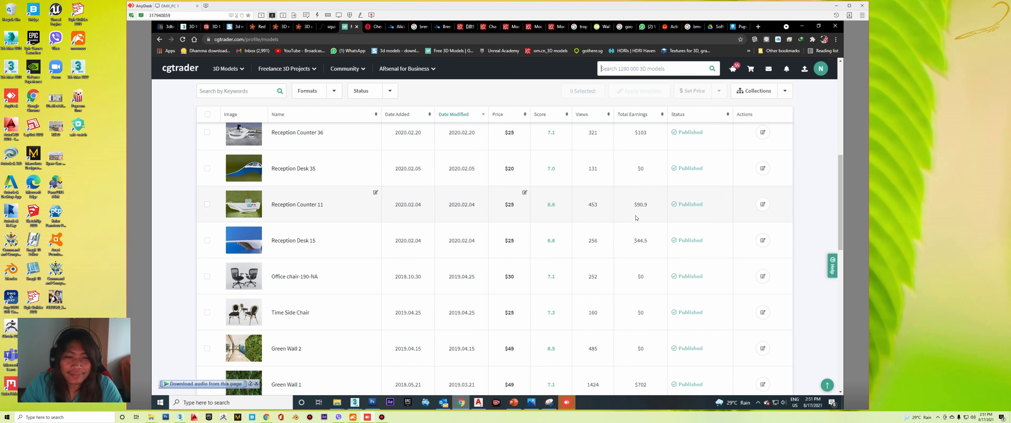
pyautogui.scroll(2, 291, 222)
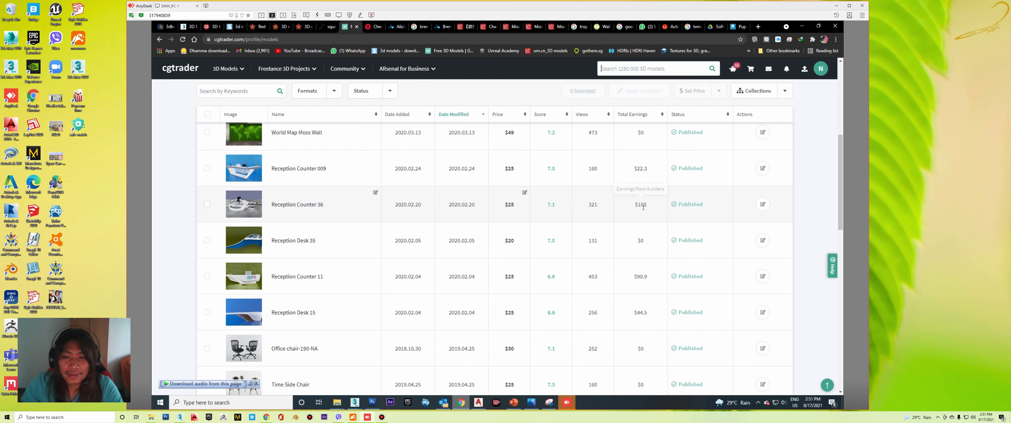
pyautogui.moveTo(641, 205)
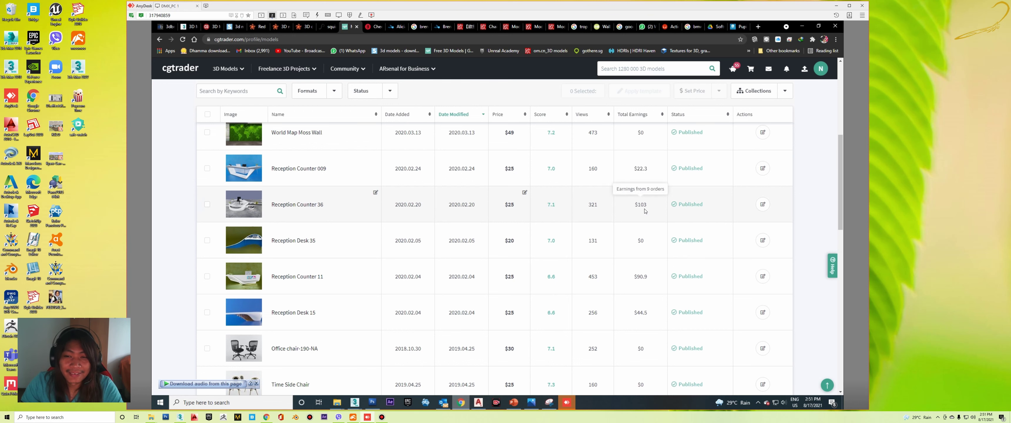
pyautogui.scroll(1, 289, 201)
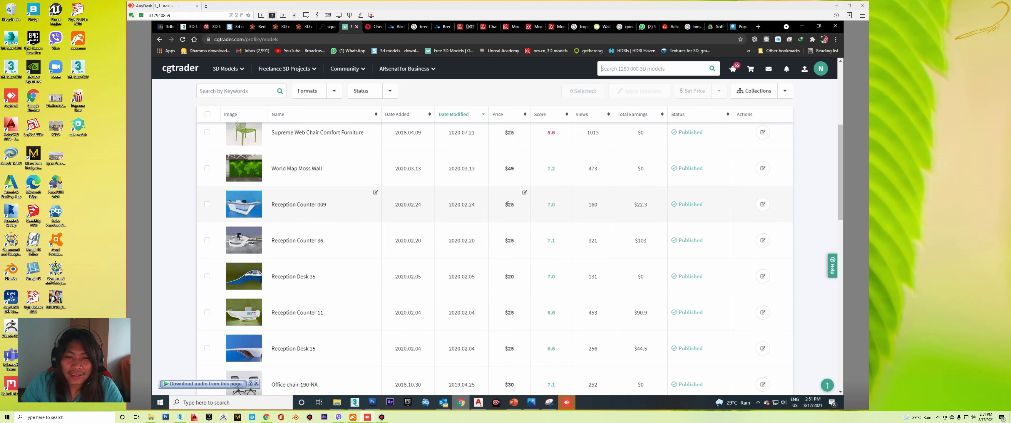
pyautogui.moveTo(510, 204); pyautogui.dragTo(520, 207)
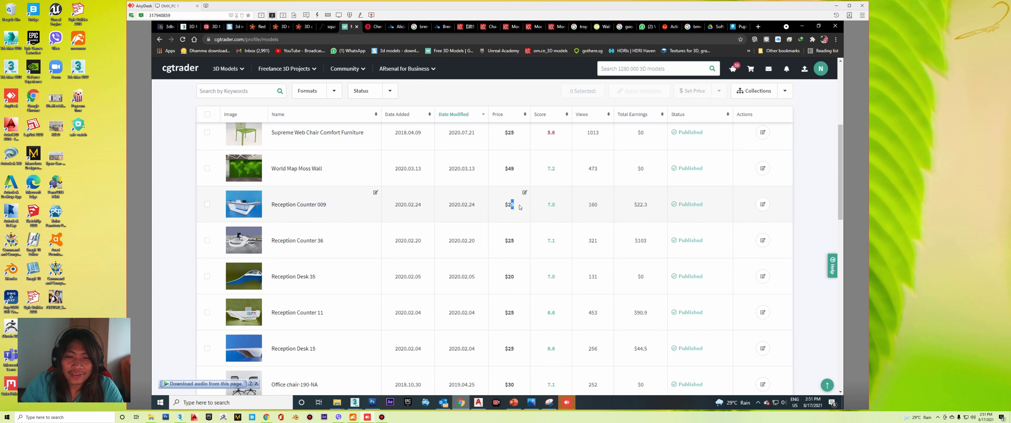
pyautogui.click(641, 219)
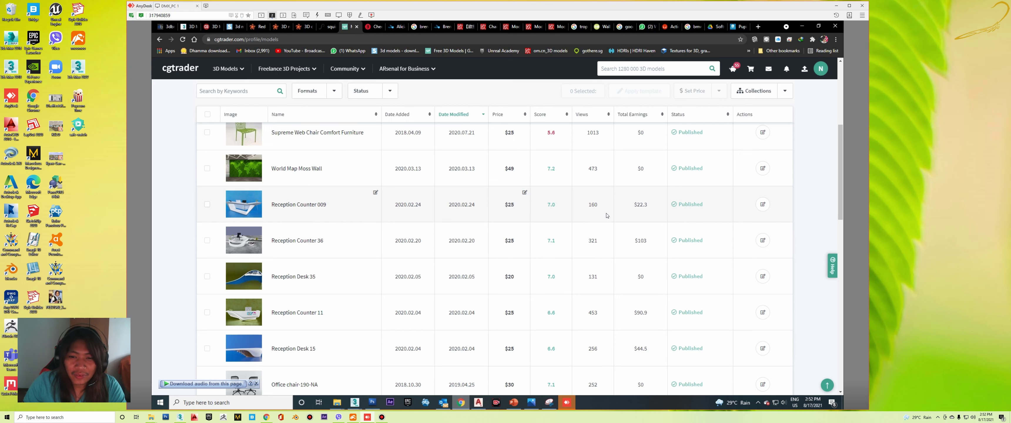
pyautogui.moveTo(641, 205)
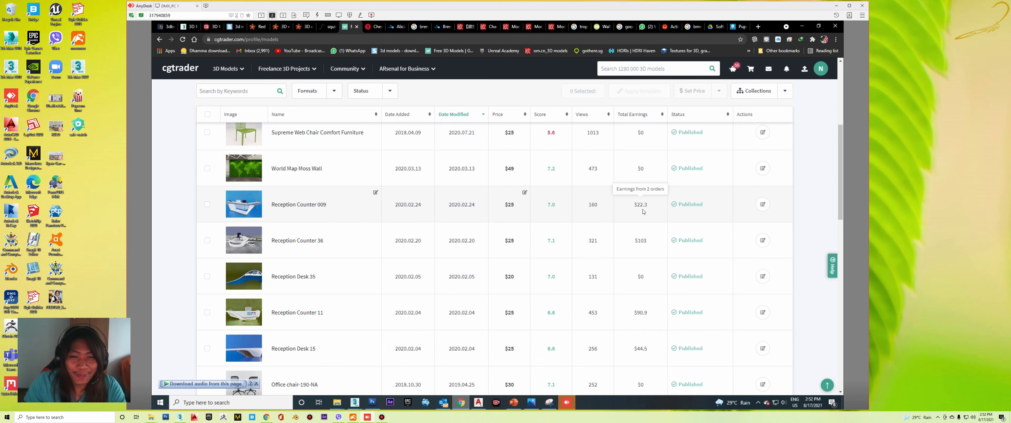
pyautogui.scroll(2, 640, 206)
pyautogui.scroll(2, 645, 241)
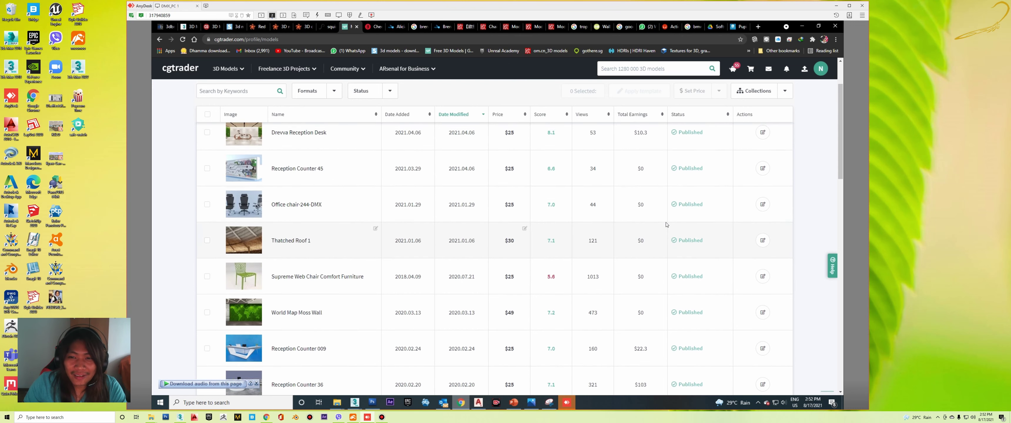
pyautogui.scroll(2, 645, 241)
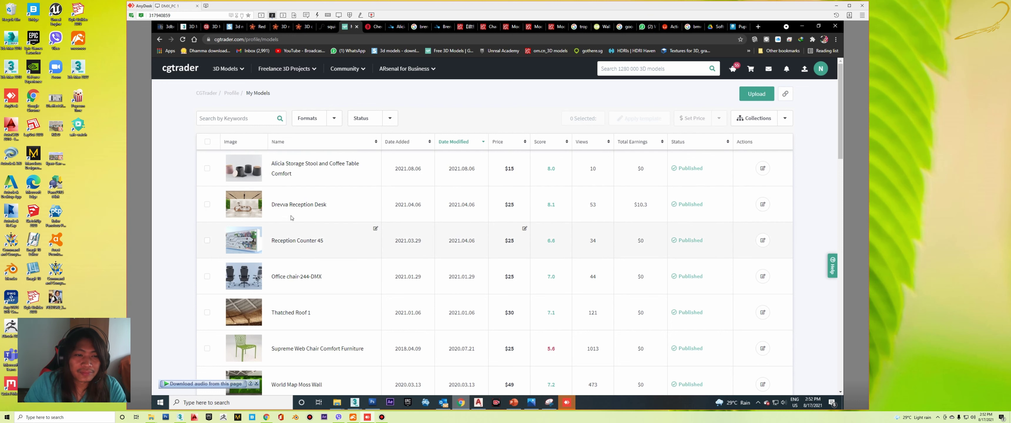
# - Open the Drevva Reception Desk product page, discounted to $17.50
pyautogui.click(290, 204)
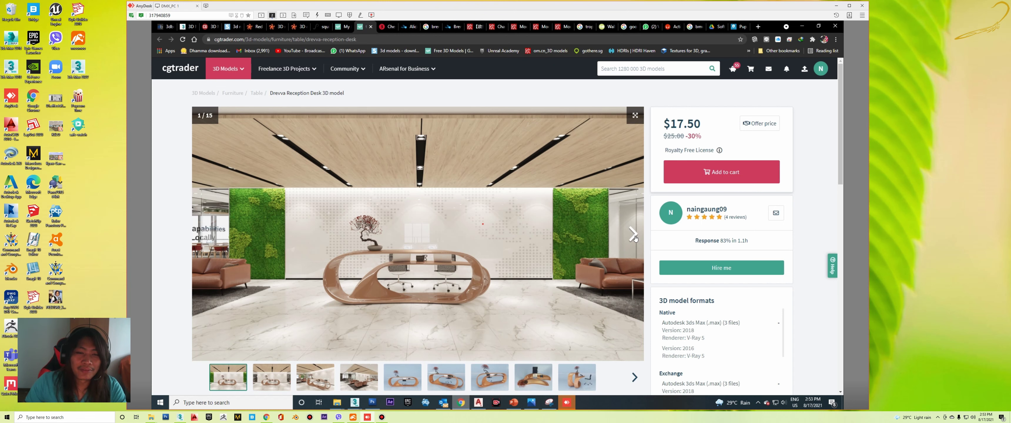
pyautogui.scroll(4, 793, 271)
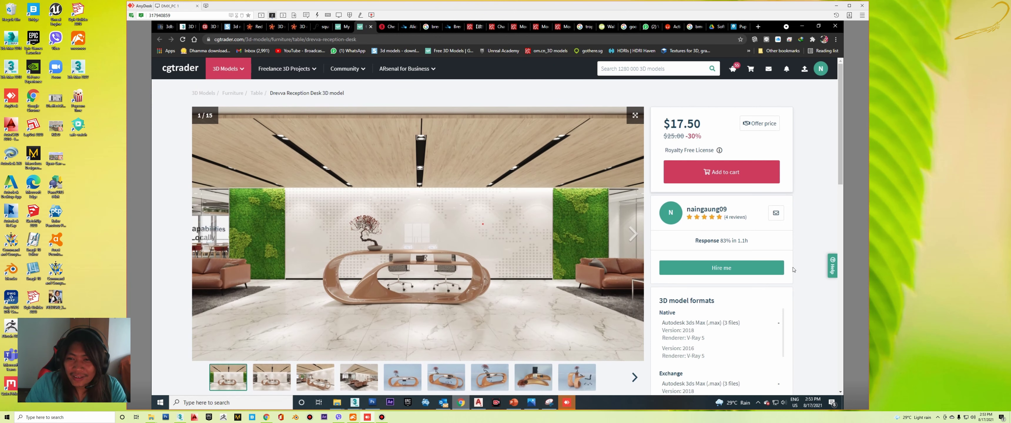
pyautogui.scroll(-3, 801, 256)
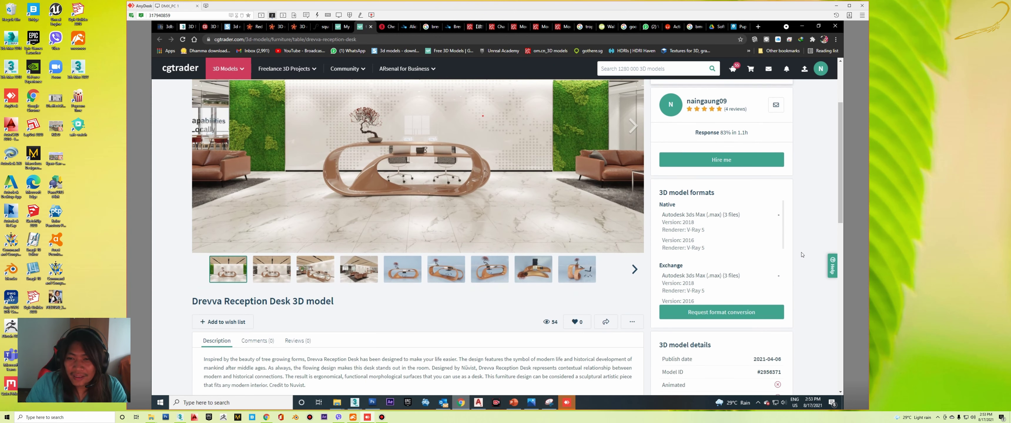
pyautogui.scroll(3, 803, 255)
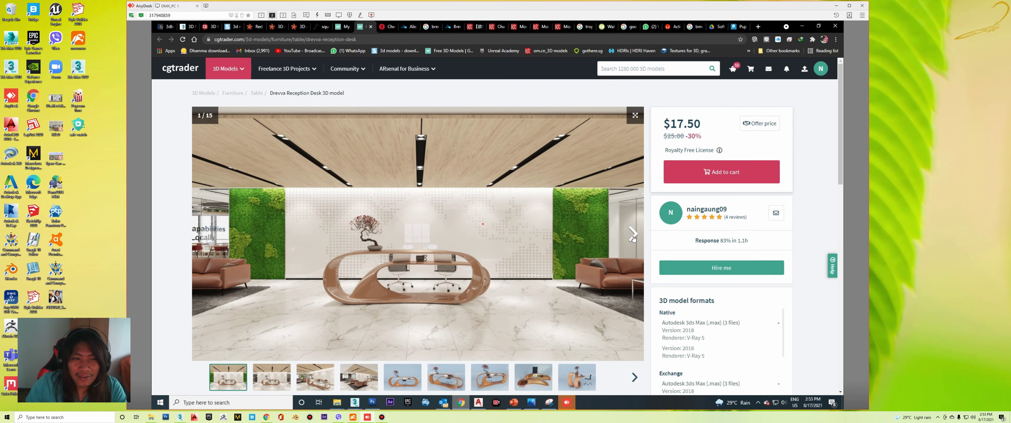
# - Advance the gallery to image 3 of 15 and bring up Bandicam
pyautogui.click(634, 234)
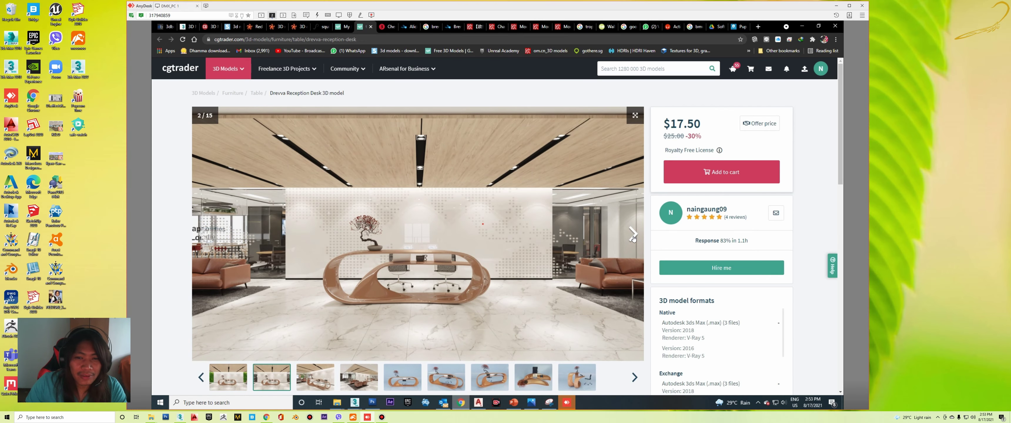
pyautogui.click(633, 235)
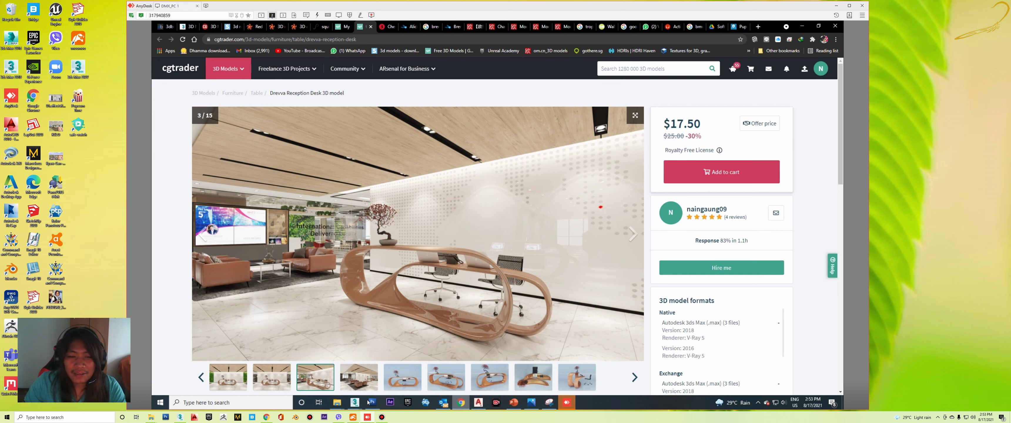
pyautogui.click(382, 419)
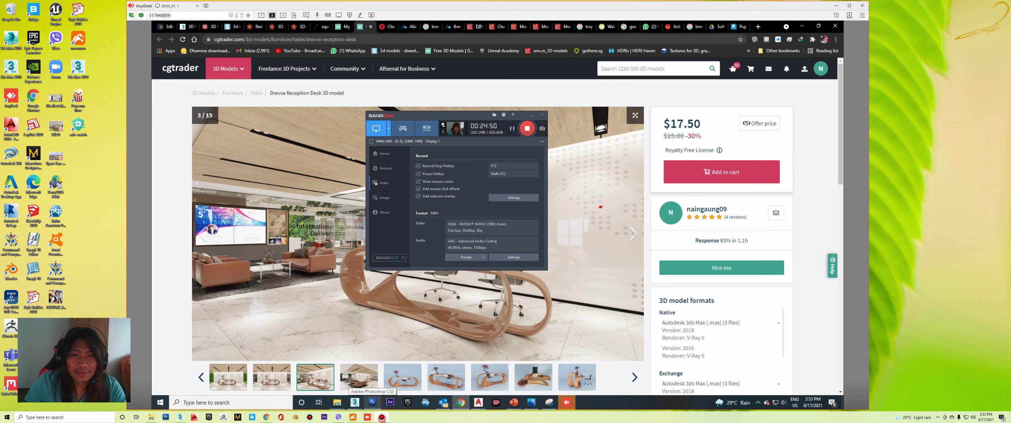
# - Minimize Bandicam to reveal the Drevva Reception Desk page again
pyautogui.click(382, 419)
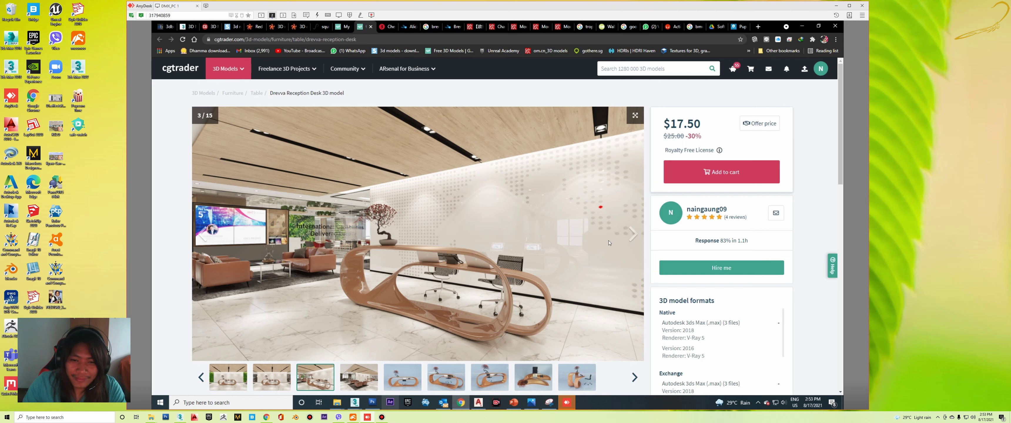
# - Page through the Drevva Reception Desk renders and wireframe thumbnails to the final 15/15 image
pyautogui.click(635, 234)
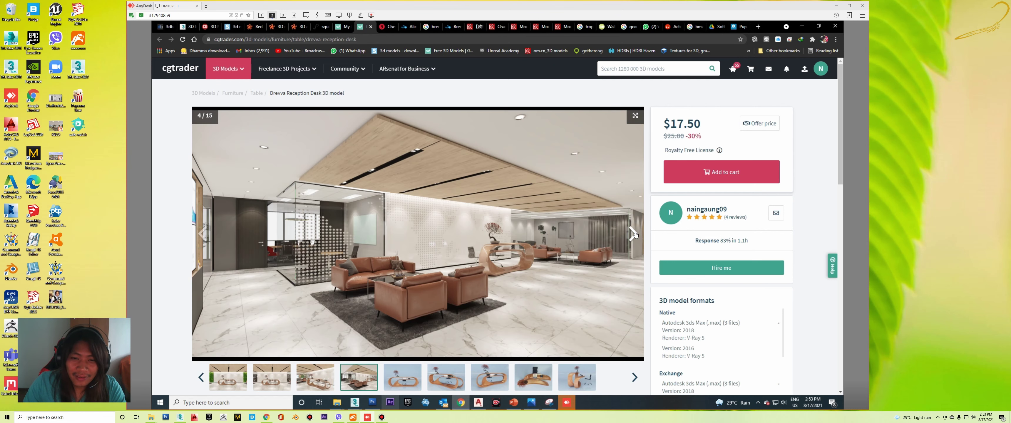
pyautogui.click(634, 235)
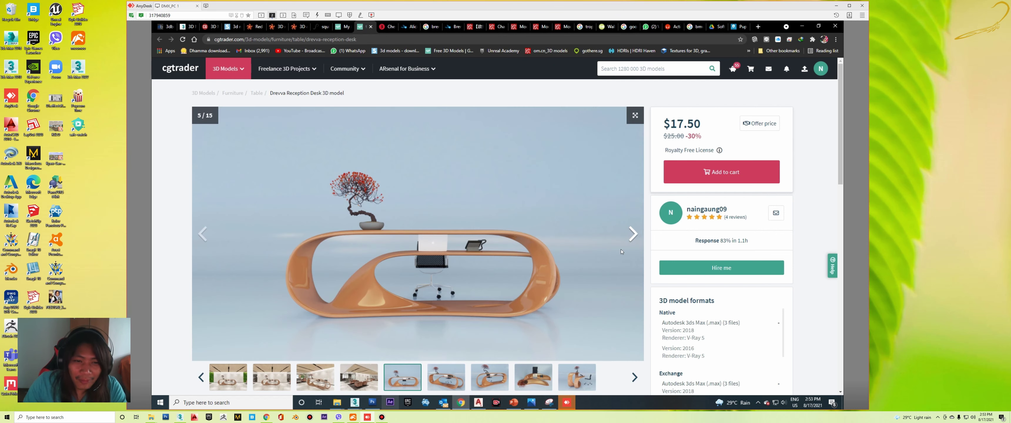
pyautogui.click(634, 234)
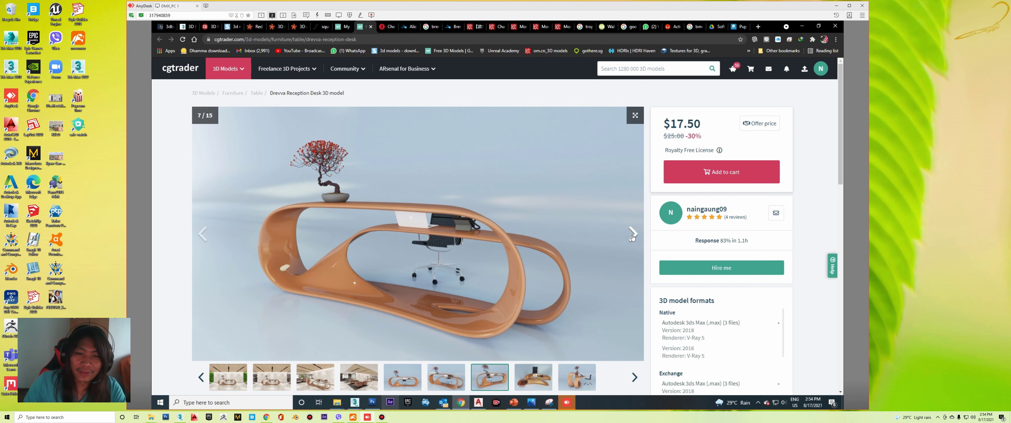
pyautogui.click(633, 235)
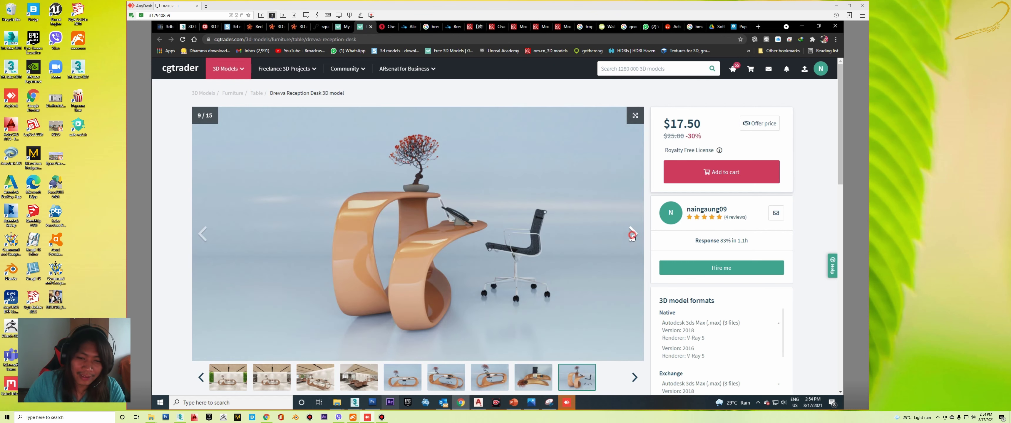
pyautogui.click(632, 235)
pyautogui.click(632, 235)
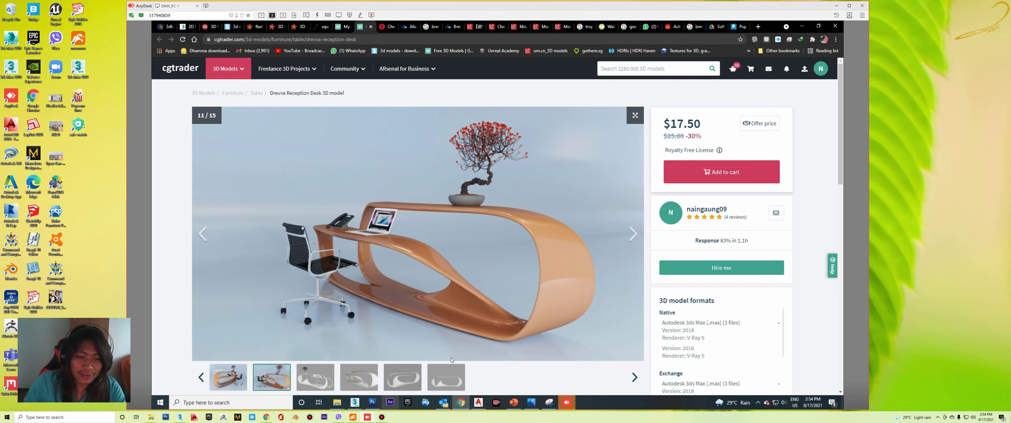
pyautogui.click(328, 381)
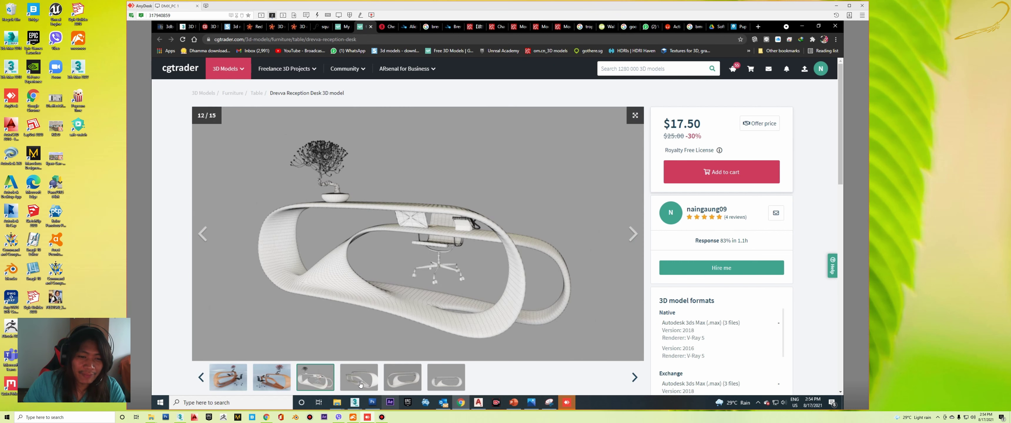
pyautogui.click(361, 385)
pyautogui.click(407, 381)
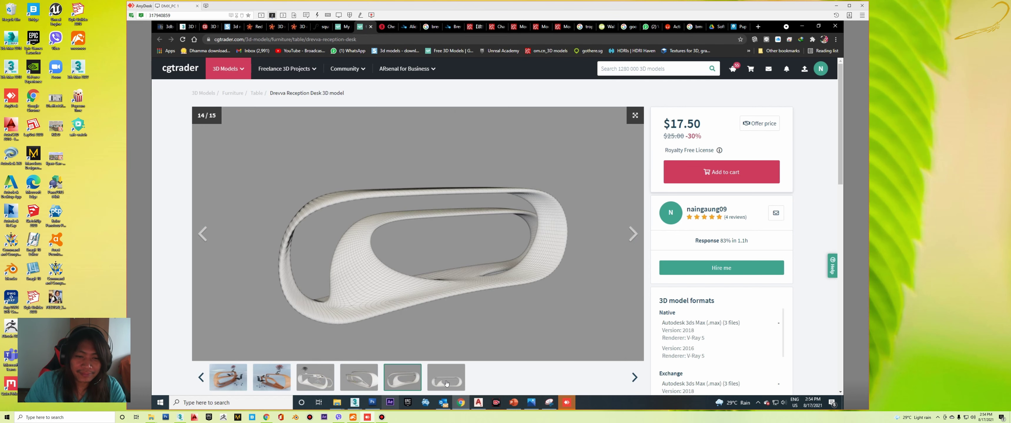
pyautogui.click(446, 384)
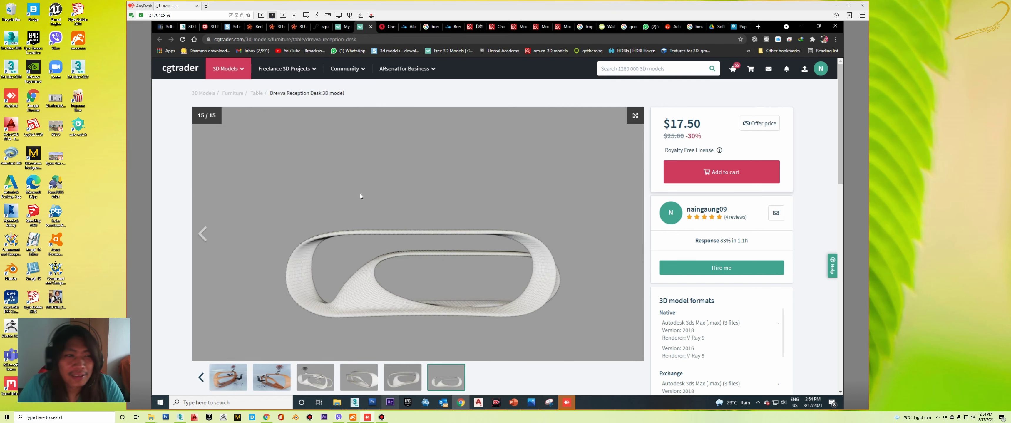
# - Scroll through the listing and briefly select the full description text
pyautogui.scroll(-4, 471, 223)
pyautogui.scroll(-1, 501, 228)
pyautogui.scroll(5, 510, 232)
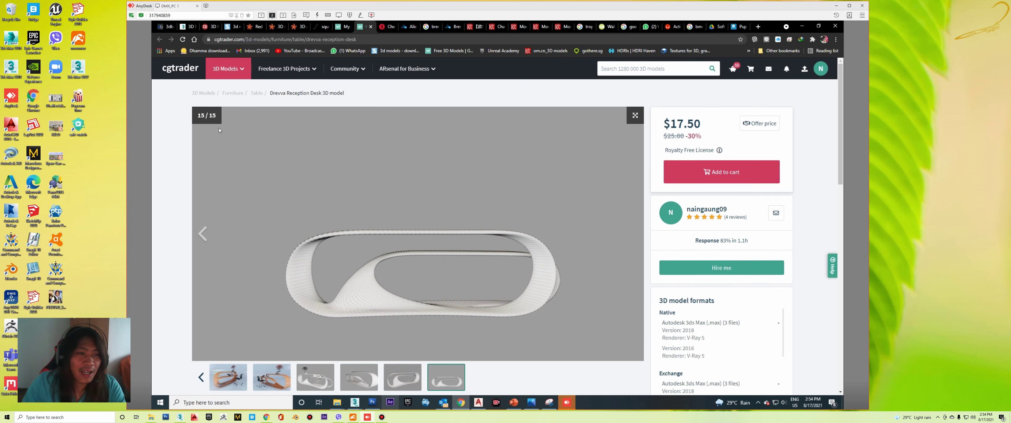
pyautogui.scroll(-4, 275, 181)
pyautogui.scroll(-3, 286, 261)
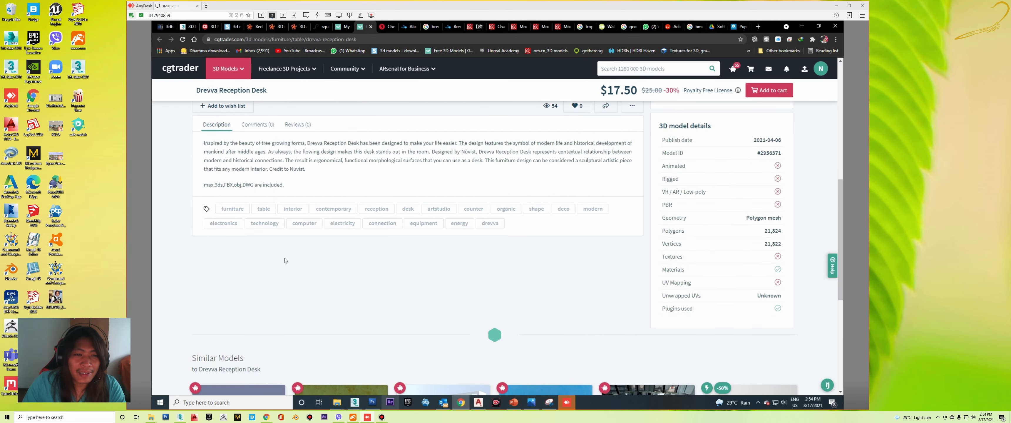
pyautogui.scroll(2, 278, 267)
pyautogui.scroll(1, 267, 275)
pyautogui.scroll(1, 251, 288)
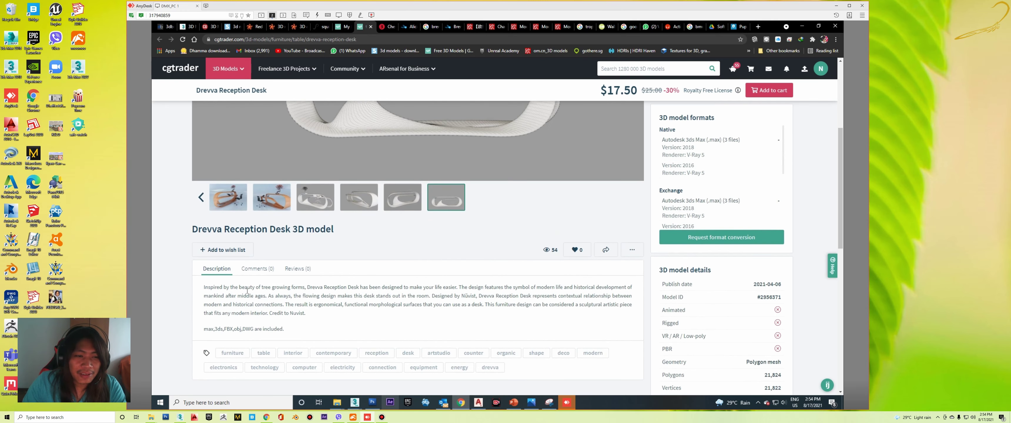
pyautogui.moveTo(202, 287); pyautogui.dragTo(298, 323)
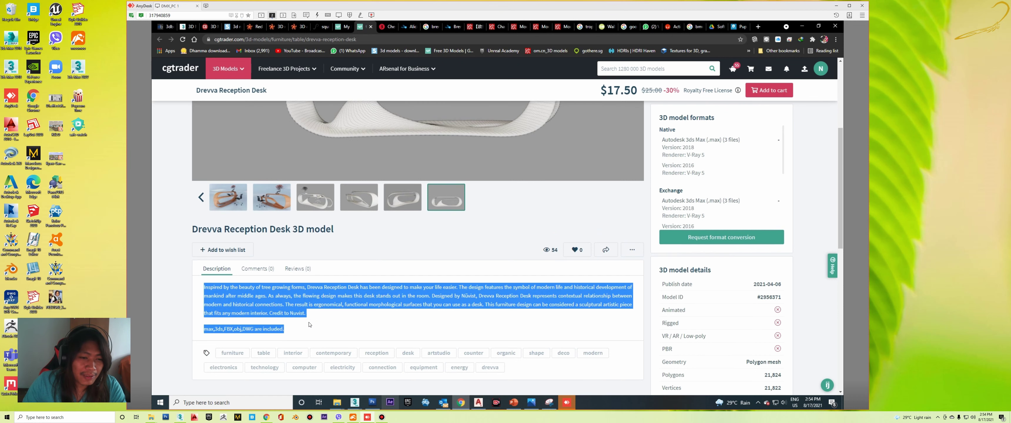
pyautogui.click(327, 324)
# - Review the tags and model details, then minimize the browser back to 3ds Max
pyautogui.scroll(-2, 275, 275)
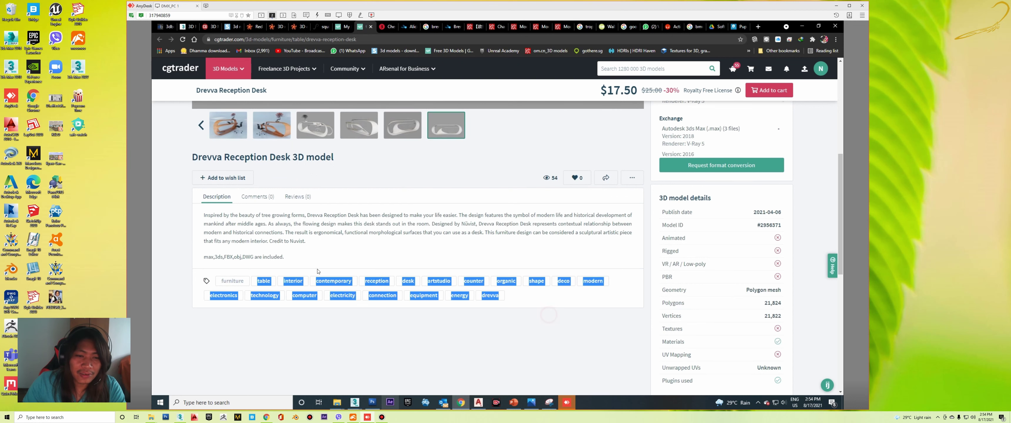
pyautogui.moveTo(550, 317); pyautogui.dragTo(204, 257)
pyautogui.scroll(3, 498, 187)
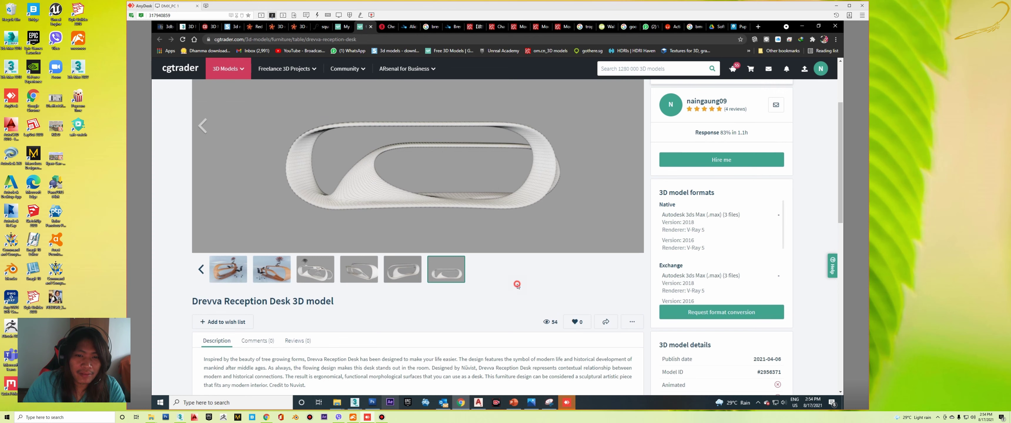
pyautogui.scroll(-3, 476, 246)
pyautogui.click(401, 322)
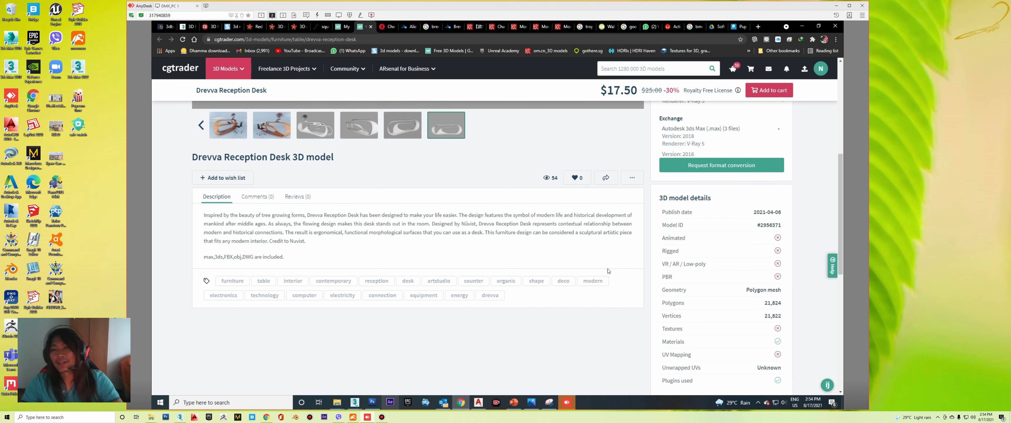
pyautogui.scroll(-2, 696, 217)
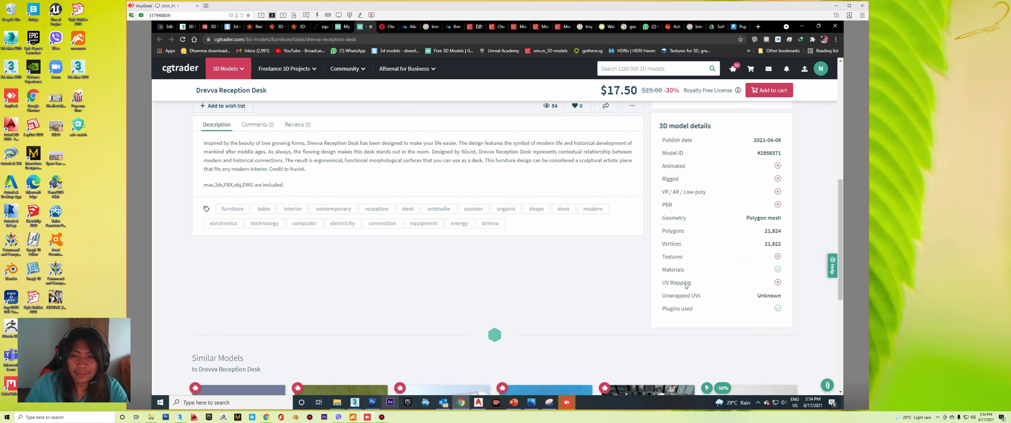
pyautogui.scroll(4, 747, 260)
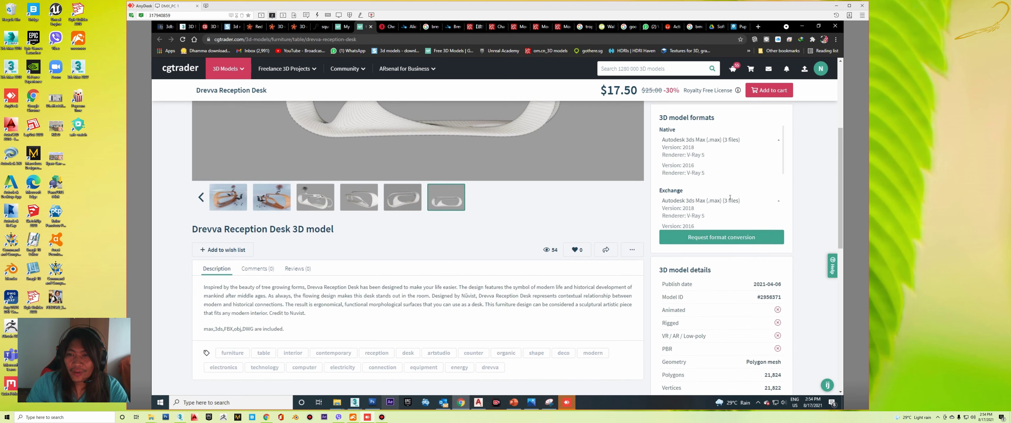
pyautogui.scroll(3, 747, 259)
pyautogui.click(803, 26)
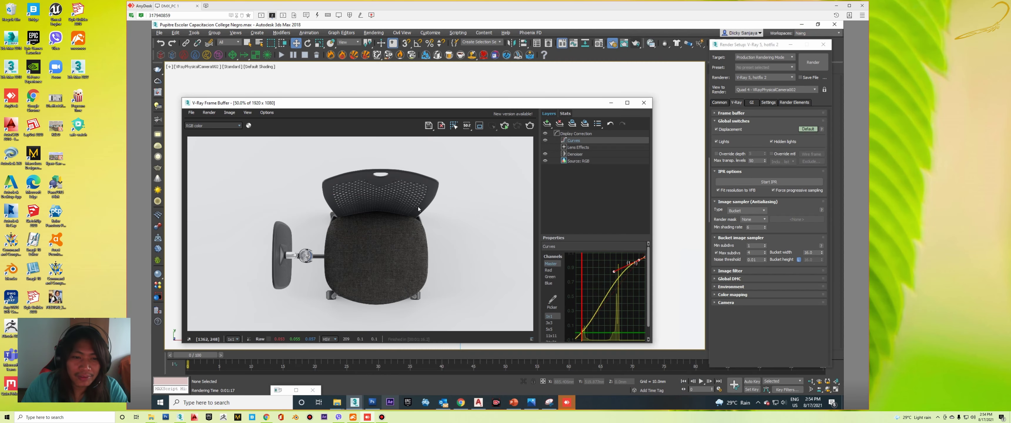
# - Save the V-Ray render as a quality-100 JPEG in the Pupitre Escolar Capacitacion College Negro folder
pyautogui.click(429, 125)
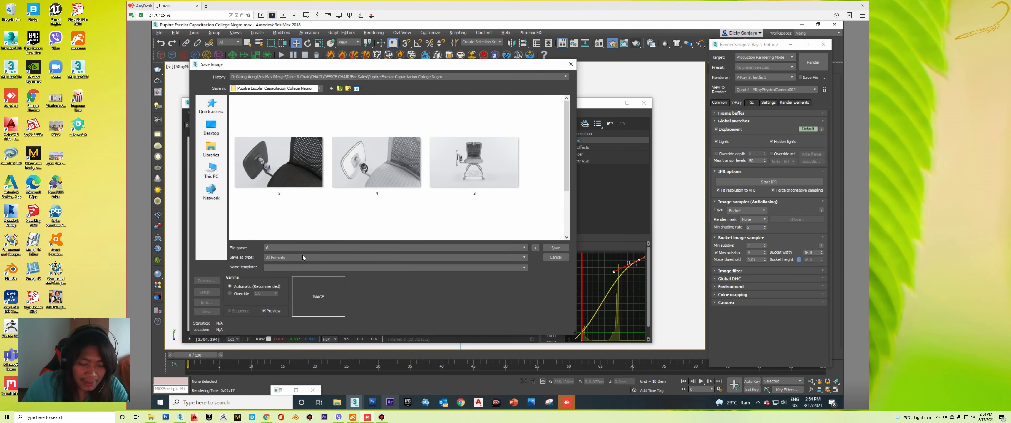
pyautogui.press('Return')
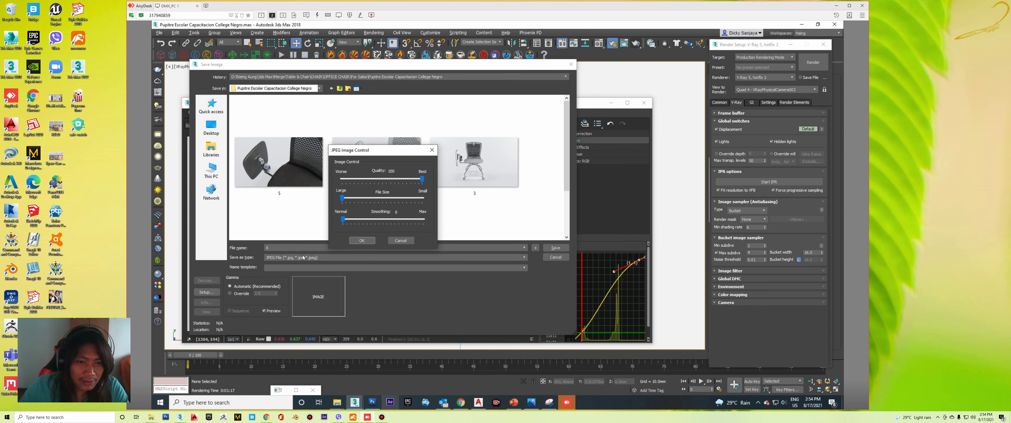
pyautogui.press('Return')
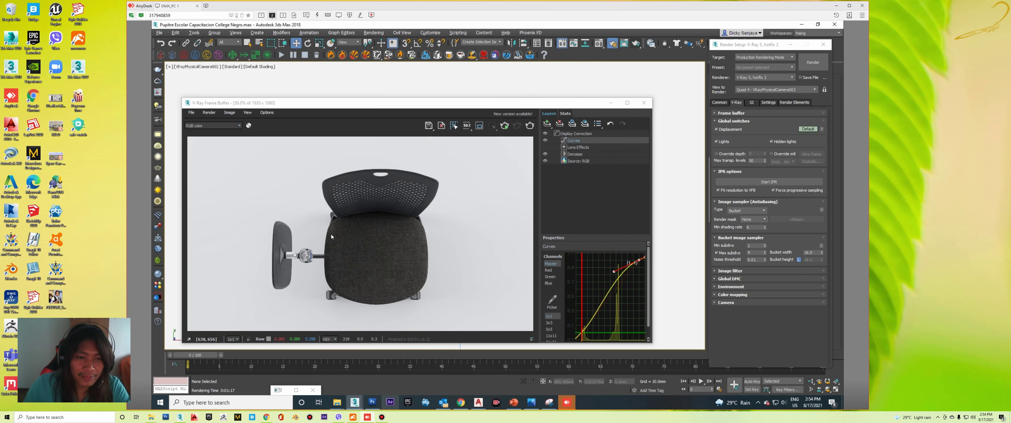
# - Close the frame buffer and select the chair group, undoing a trial side orbit of the camera
pyautogui.click(644, 103)
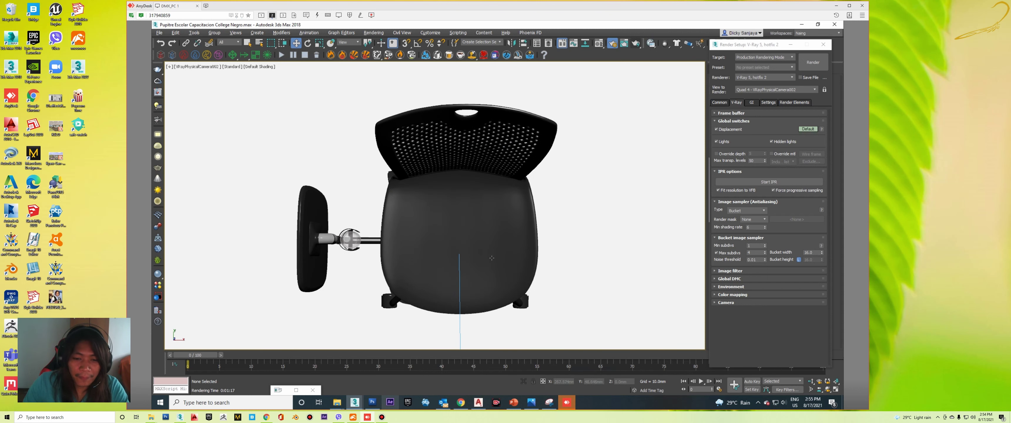
pyautogui.click(501, 218)
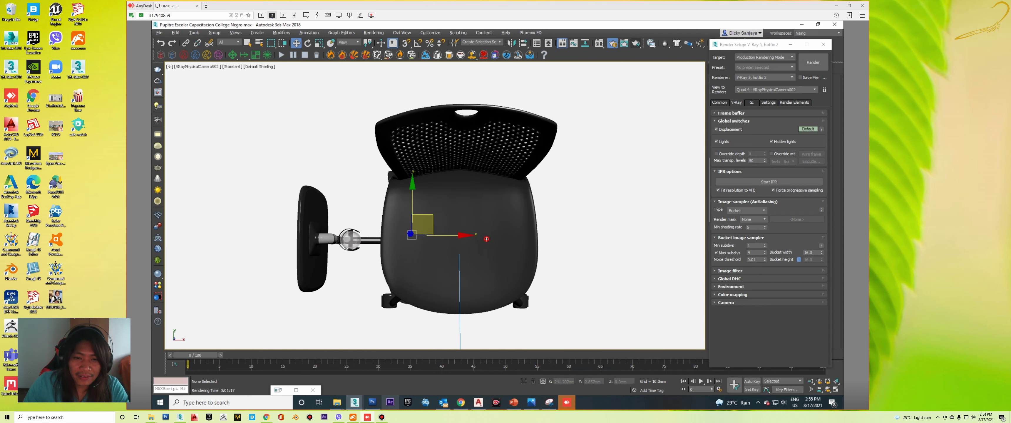
pyautogui.click(828, 390)
pyautogui.moveTo(463, 255)
pyautogui.mouseDown()
pyautogui.moveTo(423, 228)
pyautogui.moveTo(413, 199)
pyautogui.mouseUp()
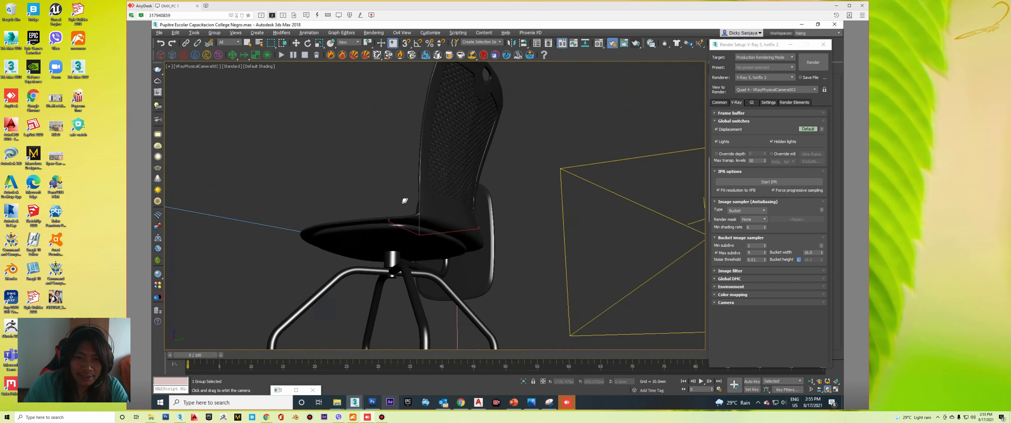
pyautogui.hotkey('ctrl', 'z')
pyautogui.hotkey('ctrl', 'z')
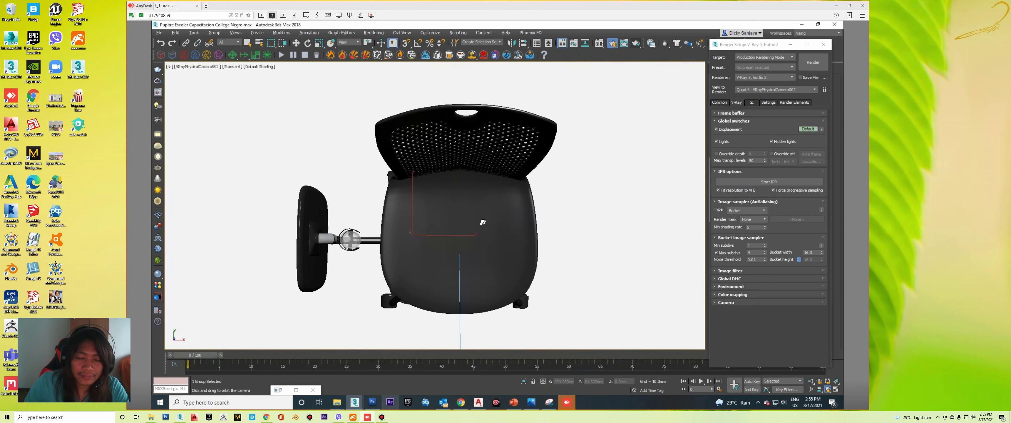
pyautogui.rightClick(468, 202)
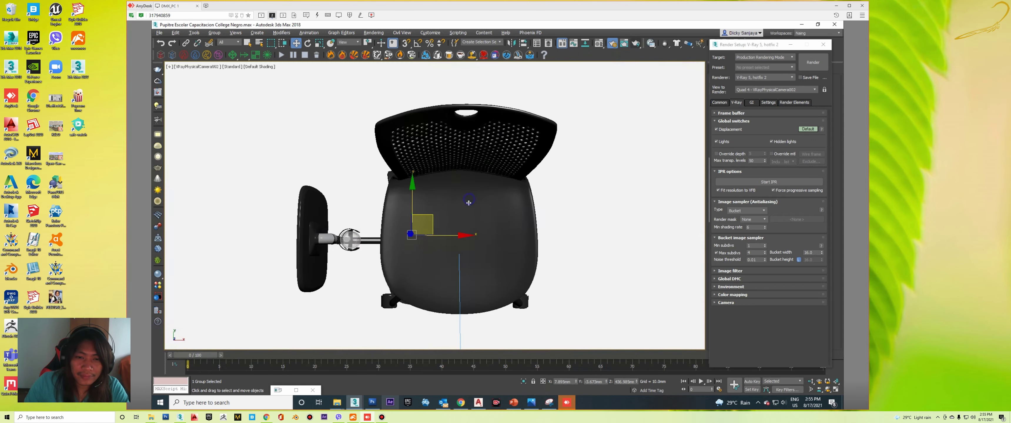
# - Orbit and dolly the camera into a close-up of the perforated basket, legs and casters
pyautogui.click(828, 390)
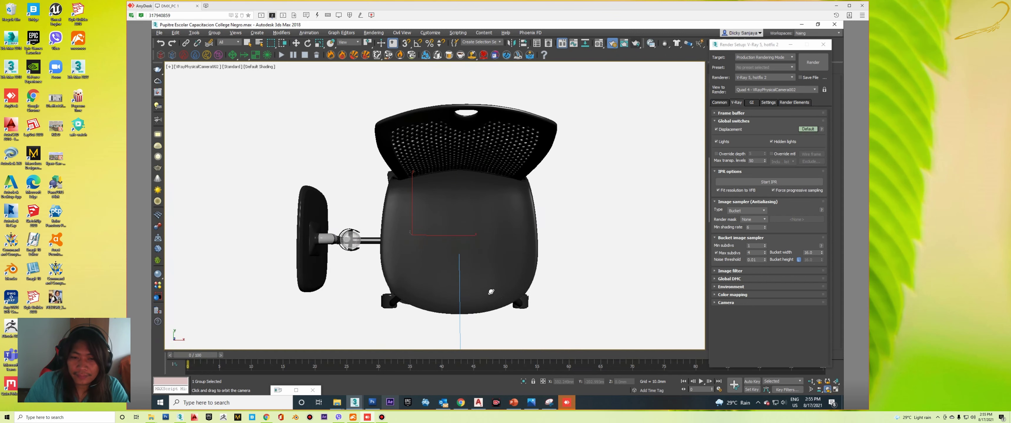
pyautogui.moveTo(464, 275)
pyautogui.mouseDown()
pyautogui.moveTo(488, 267)
pyautogui.moveTo(455, 218)
pyautogui.moveTo(456, 247)
pyautogui.moveTo(458, 227)
pyautogui.mouseUp()
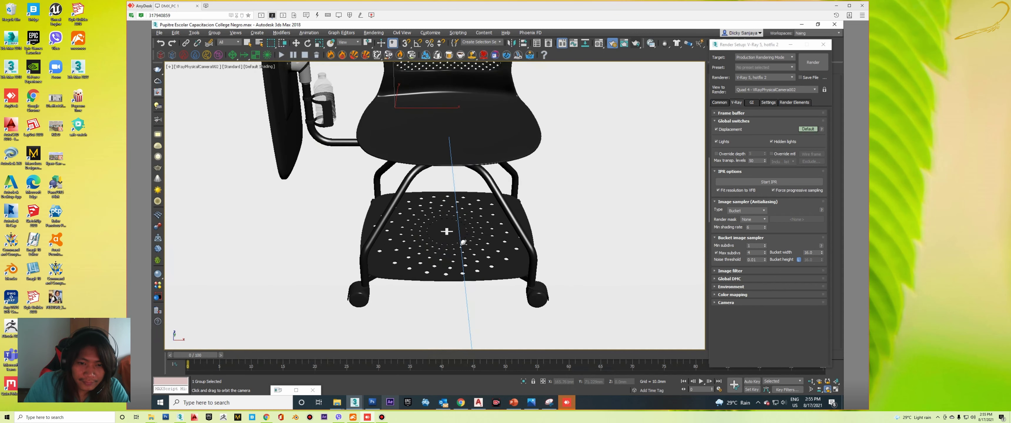
pyautogui.click(811, 381)
pyautogui.moveTo(477, 285)
pyautogui.mouseDown()
pyautogui.moveTo(472, 266)
pyautogui.moveTo(445, 274)
pyautogui.moveTo(443, 251)
pyautogui.mouseUp()
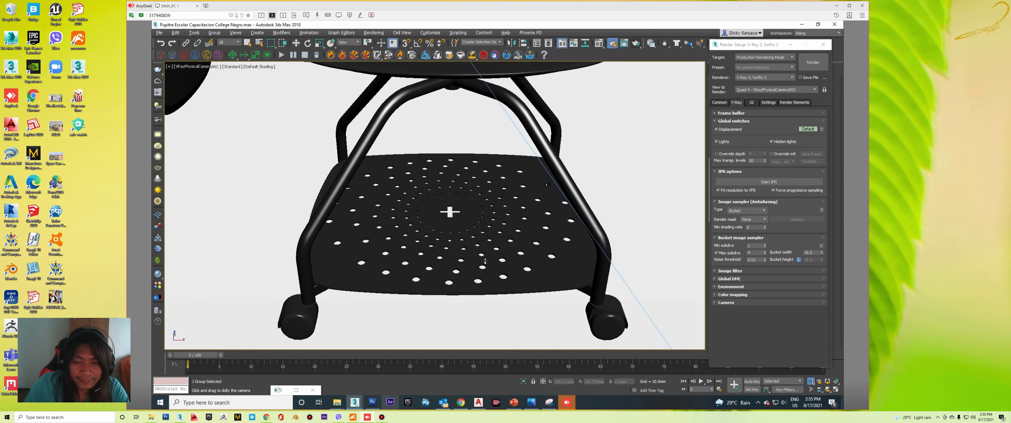
pyautogui.click(828, 390)
pyautogui.moveTo(467, 283)
pyautogui.mouseDown()
pyautogui.moveTo(466, 253)
pyautogui.moveTo(469, 264)
pyautogui.moveTo(507, 256)
pyautogui.mouseUp()
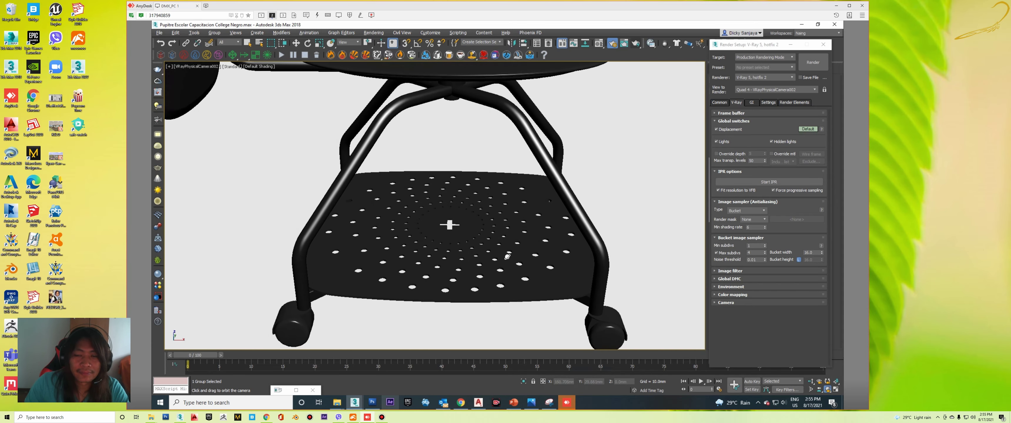
pyautogui.moveTo(503, 253); pyautogui.dragTo(487, 248)
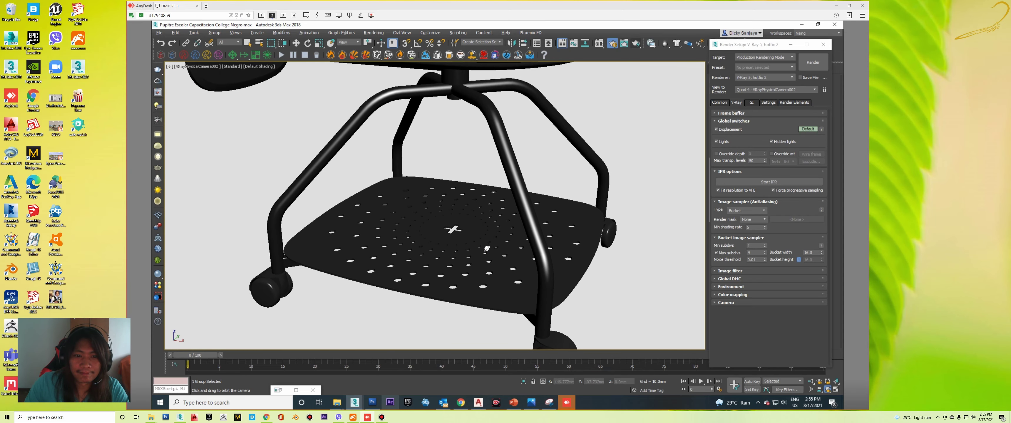
pyautogui.moveTo(487, 248); pyautogui.dragTo(488, 241, button='middle')
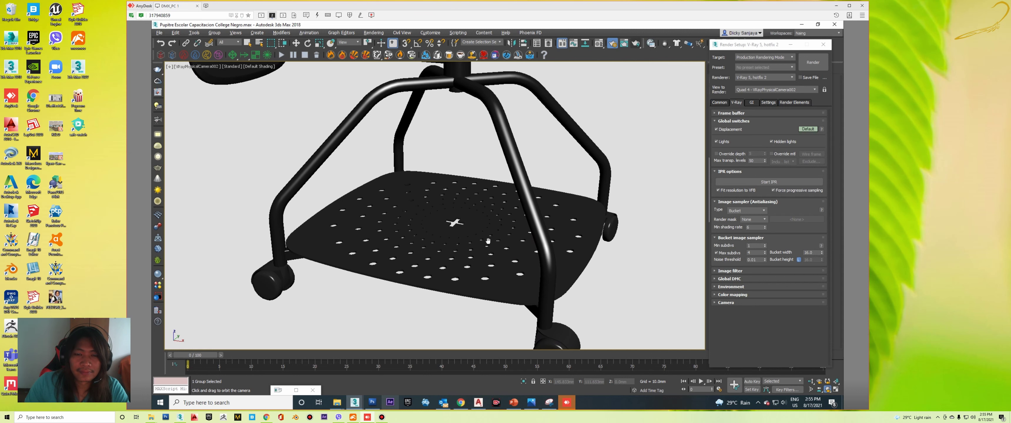
pyautogui.press('w')
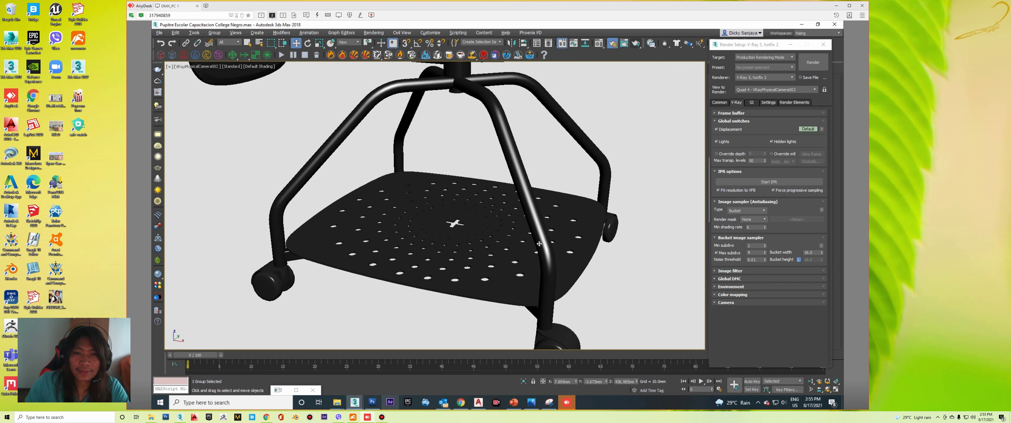
# - Render the under-seat close-up camera view and display the result in the V-Ray frame buffer
pyautogui.click(644, 46)
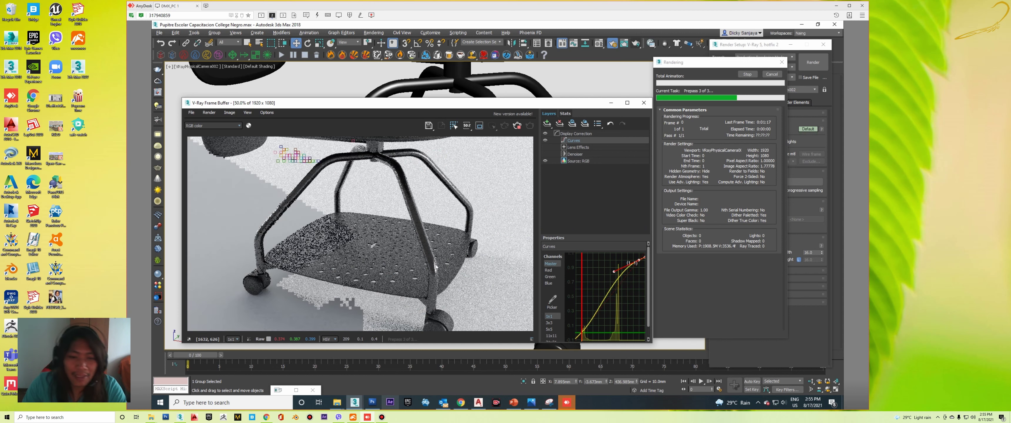
pyautogui.click(381, 418)
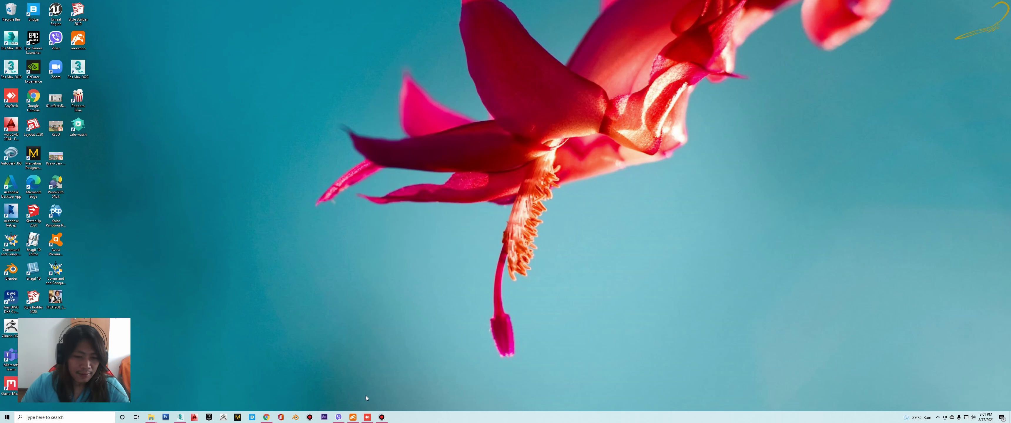
pyautogui.click(369, 419)
pyautogui.rightClick(489, 124)
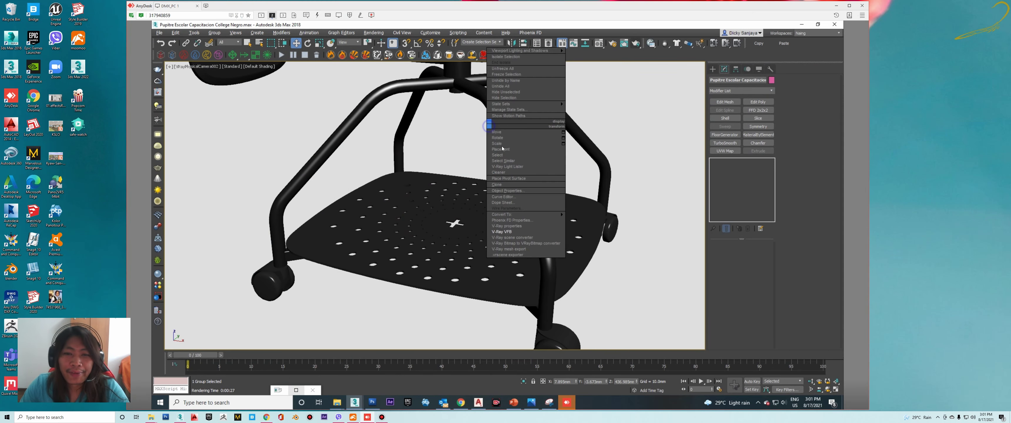
pyautogui.click(502, 232)
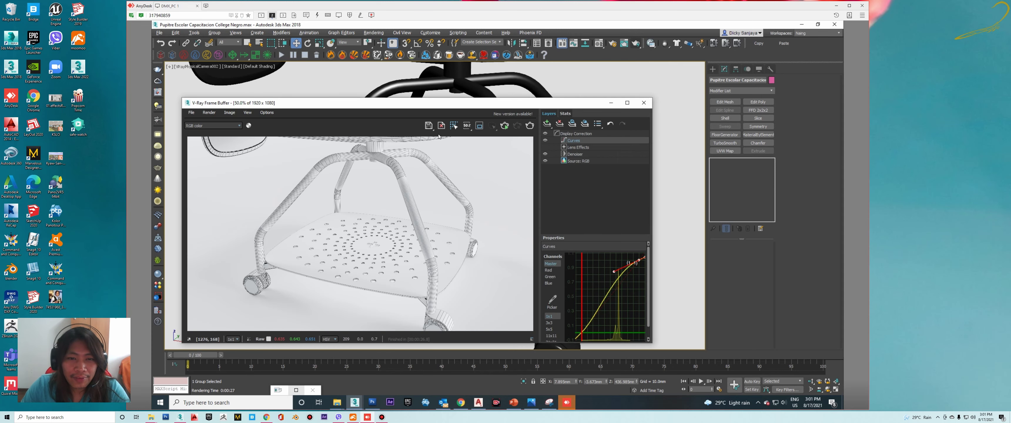
pyautogui.click(429, 125)
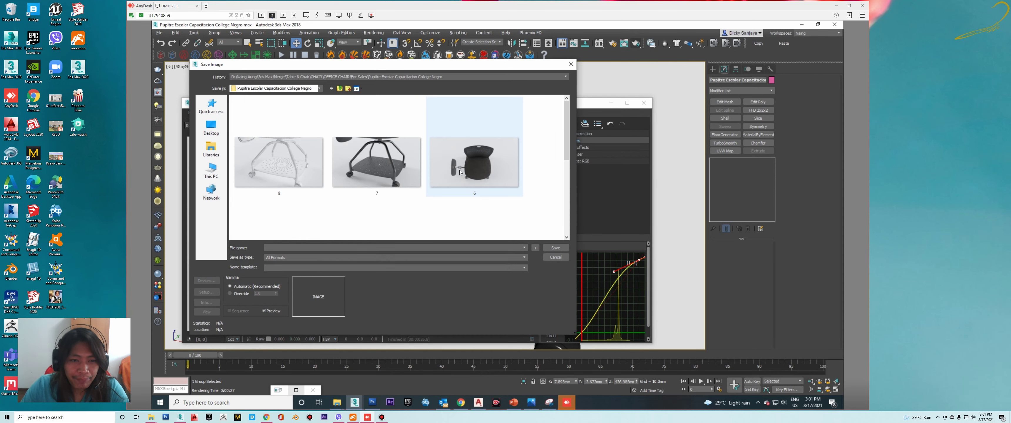
pyautogui.click(426, 186)
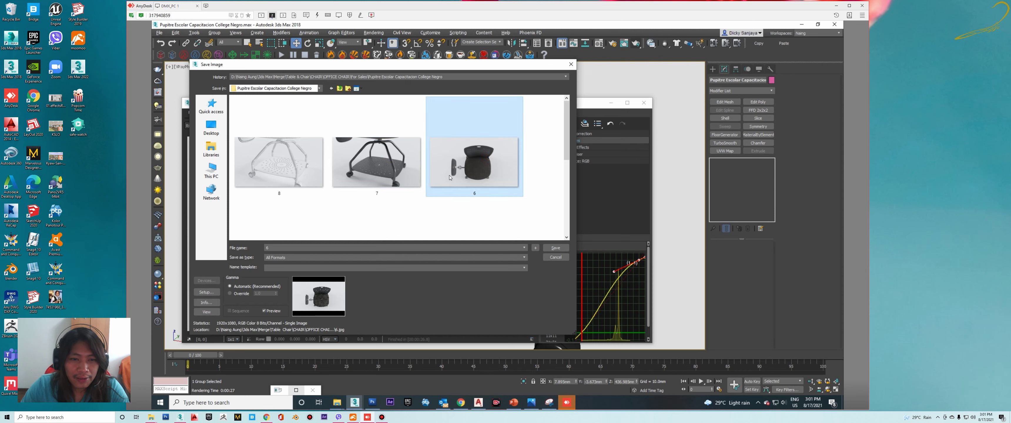
pyautogui.scroll(-1, 309, 217)
pyautogui.scroll(-1, 334, 218)
pyautogui.scroll(-1, 354, 218)
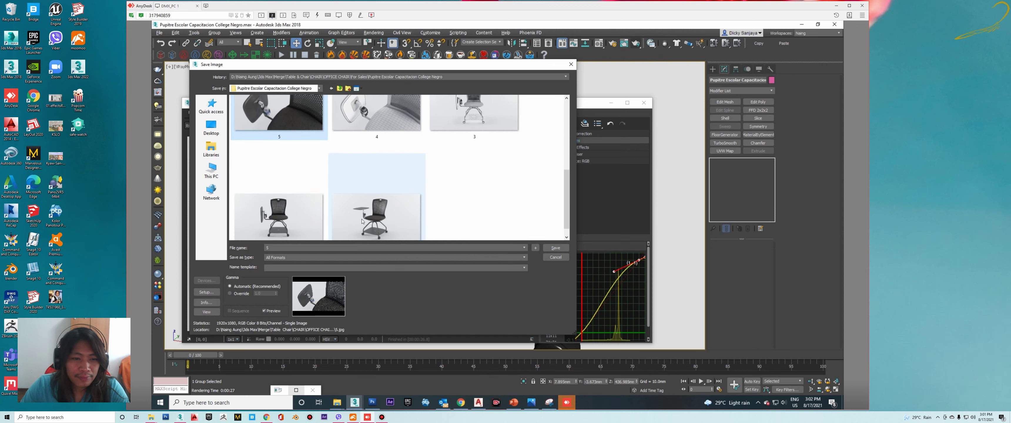
pyautogui.click(326, 222)
pyautogui.click(398, 217)
pyautogui.scroll(-1, 469, 208)
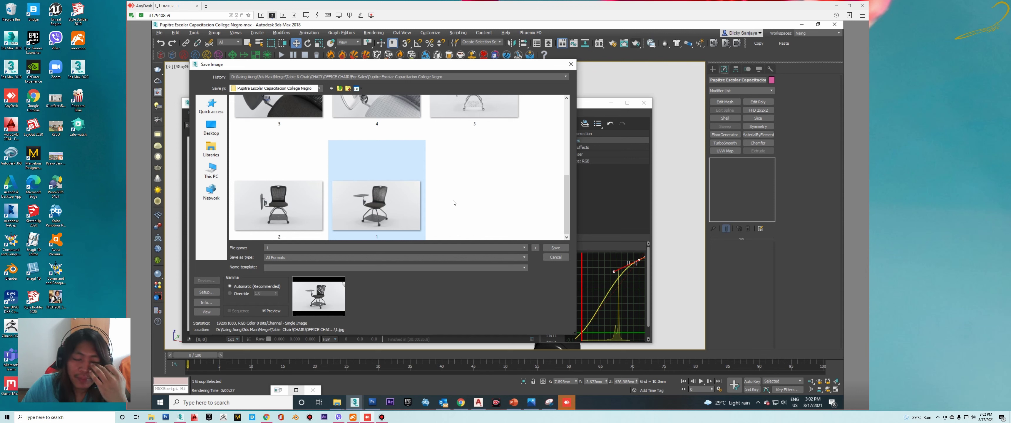
pyautogui.scroll(1, 454, 204)
pyautogui.click(482, 160)
pyautogui.scroll(2, 483, 160)
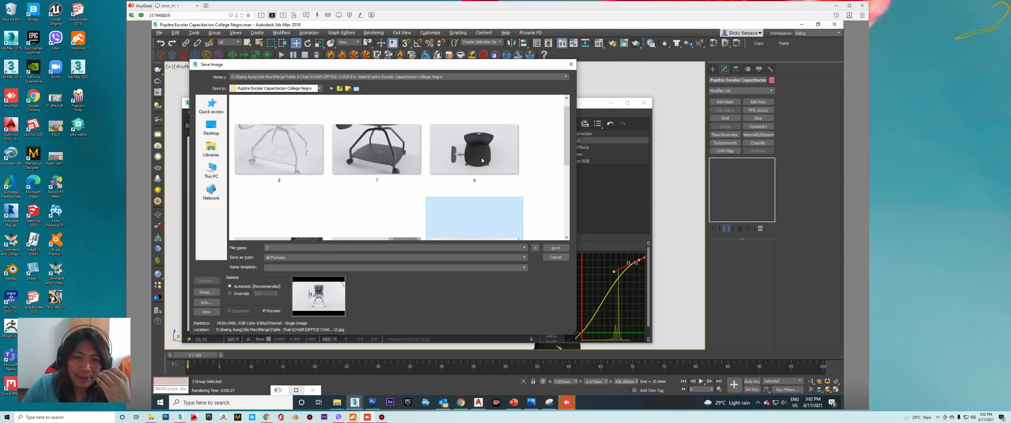
pyautogui.scroll(-2, 482, 161)
pyautogui.scroll(2, 452, 177)
pyautogui.scroll(1, 331, 163)
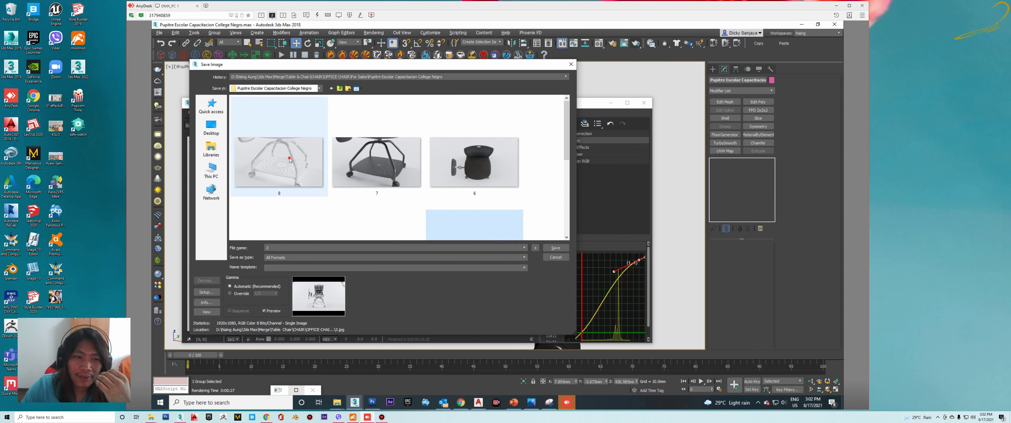
pyautogui.click(290, 160)
pyautogui.scroll(-2, 379, 160)
pyautogui.scroll(-1, 379, 160)
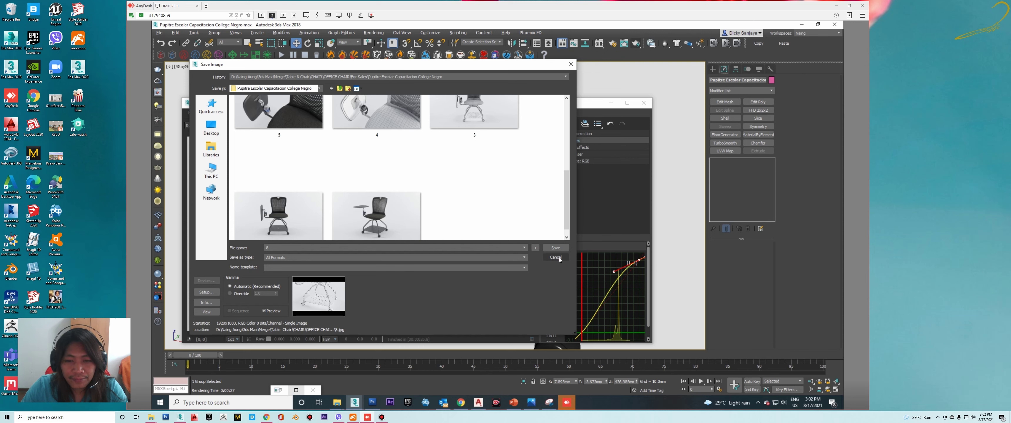
pyautogui.click(559, 258)
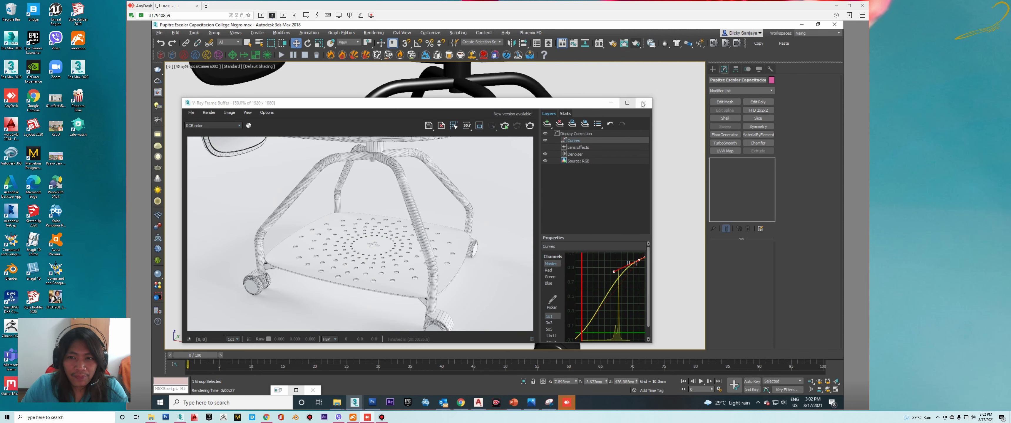
# - Close the frame buffer, maximize the Orthographic viewport and select the whole chair group
pyautogui.click(643, 104)
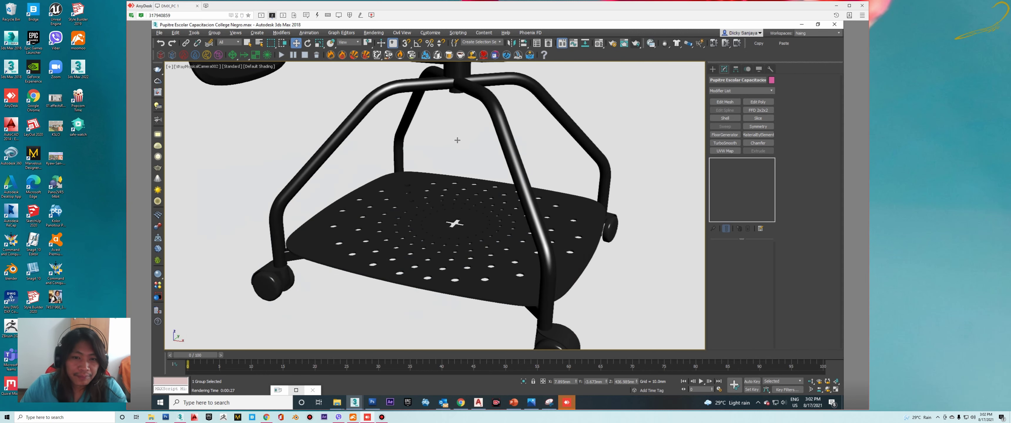
pyautogui.hotkey('alt', 'w')
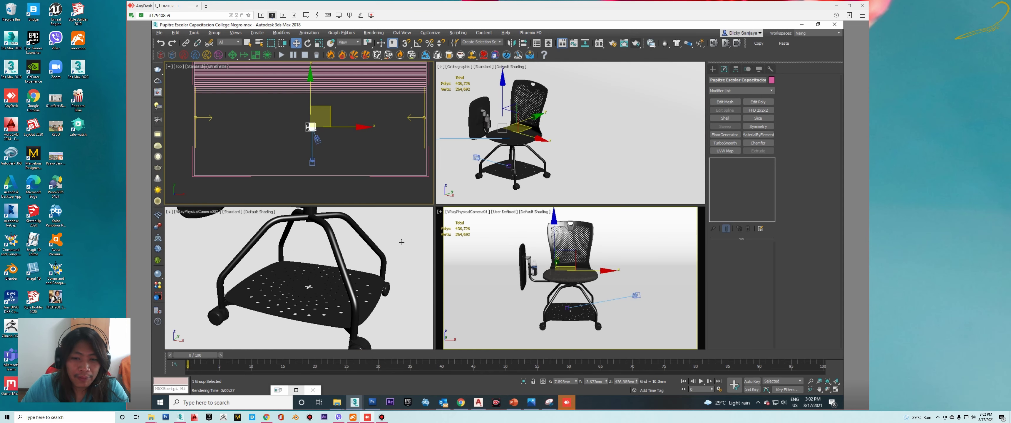
pyautogui.middleClick(570, 168)
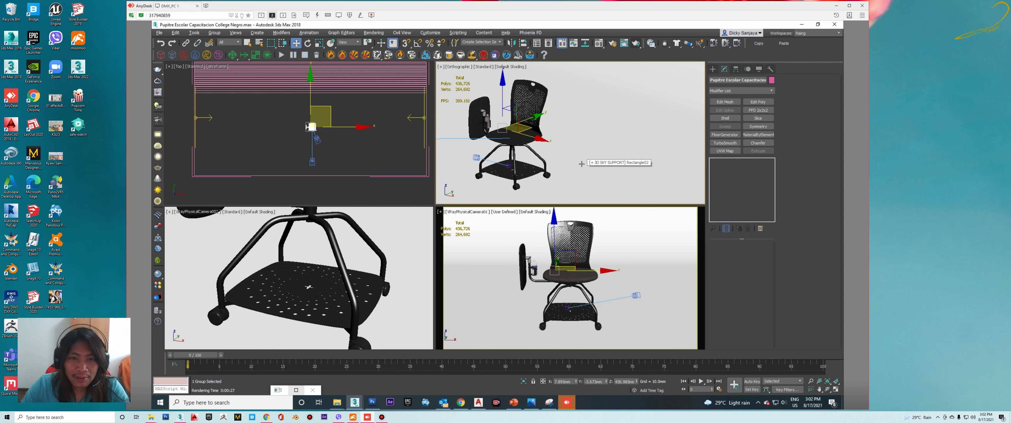
pyautogui.hotkey('alt', 'w')
pyautogui.scroll(-5, 522, 179)
pyautogui.moveTo(522, 180)
pyautogui.keyDown('alt'); pyautogui.mouseDown(button='middle')
pyautogui.moveTo(479, 187)
pyautogui.moveTo(478, 208)
pyautogui.moveTo(471, 195)
pyautogui.mouseUp(button='middle'); pyautogui.keyUp('alt')
pyautogui.click(493, 172)
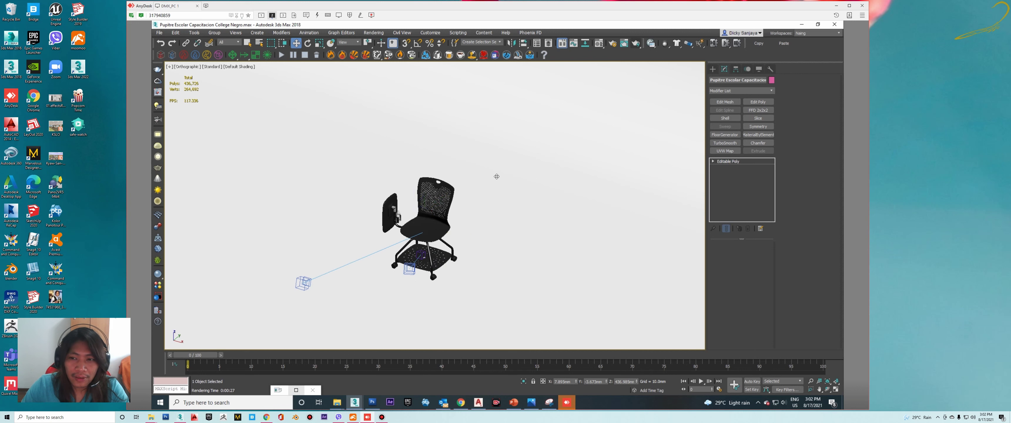
pyautogui.click(501, 180)
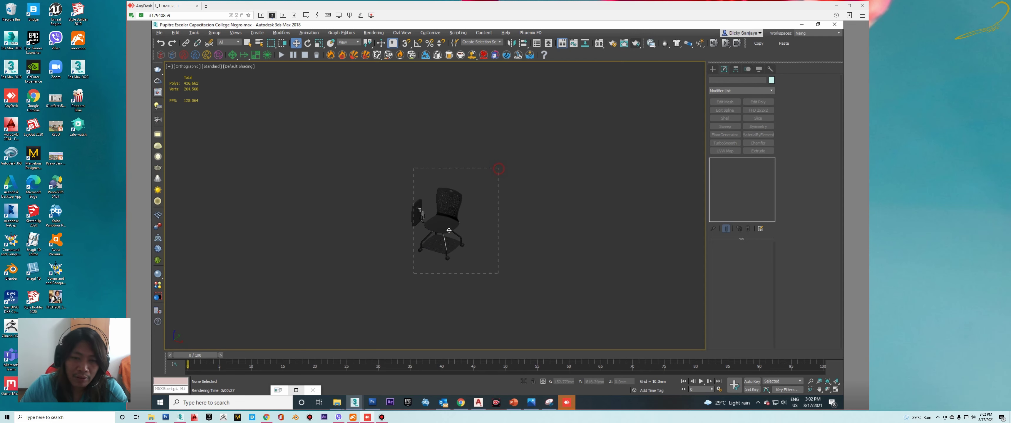
pyautogui.click(449, 231)
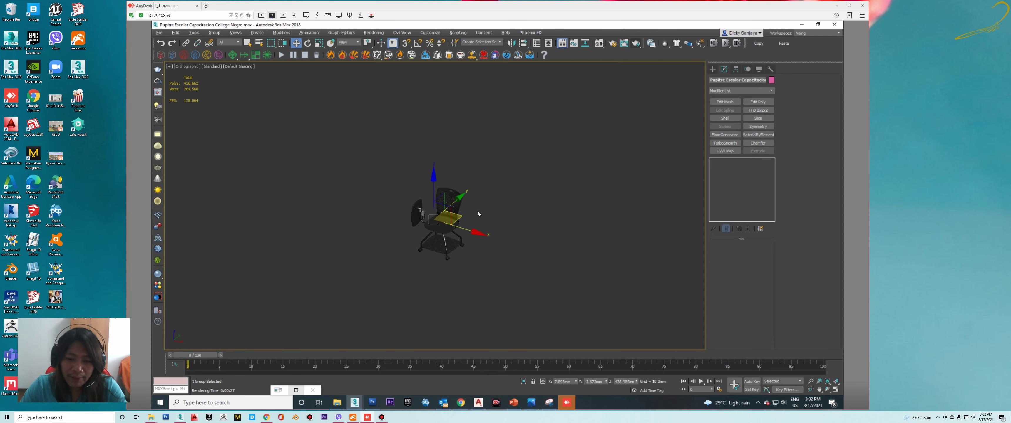
pyautogui.press('z')
# - Move the chair group to X 0, Y 0 and rotate it about its vertical axis
pyautogui.rightClick(577, 383)
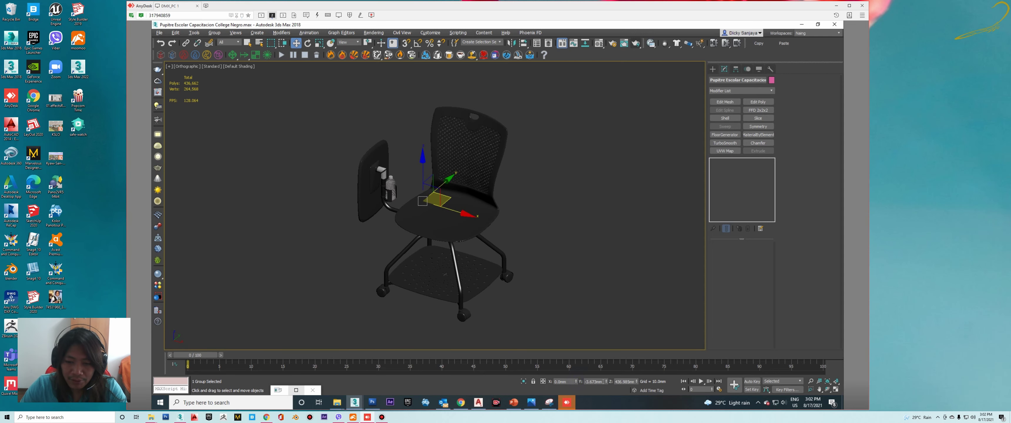
pyautogui.press('e')
pyautogui.moveTo(469, 229); pyautogui.dragTo(476, 216)
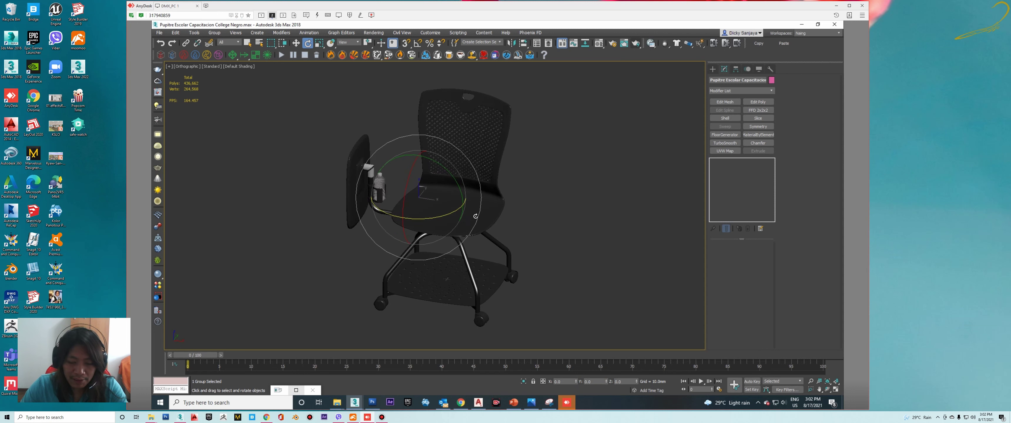
# - Switch to Perspective, orbit around the whole chair and show polygon statistics
pyautogui.press('p')
pyautogui.press('z')
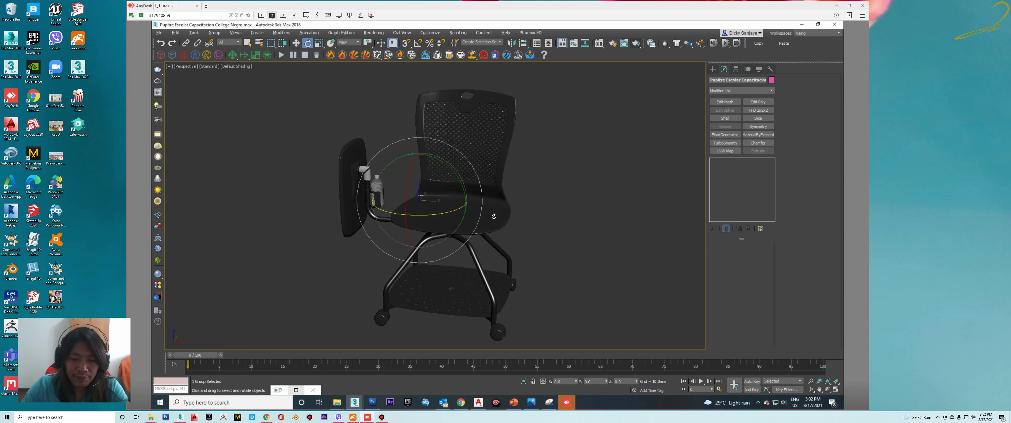
pyautogui.click(535, 206)
pyautogui.keyDown('alt'); pyautogui.moveTo(531, 214); pyautogui.dragTo(505, 177, button='middle'); pyautogui.keyUp('alt')
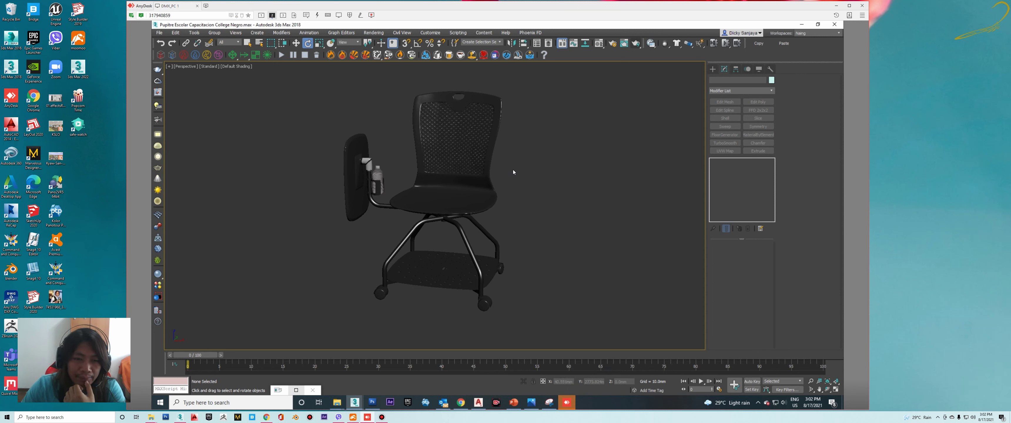
pyautogui.keyDown('alt'); pyautogui.moveTo(514, 170); pyautogui.dragTo(510, 169, button='middle'); pyautogui.keyUp('alt')
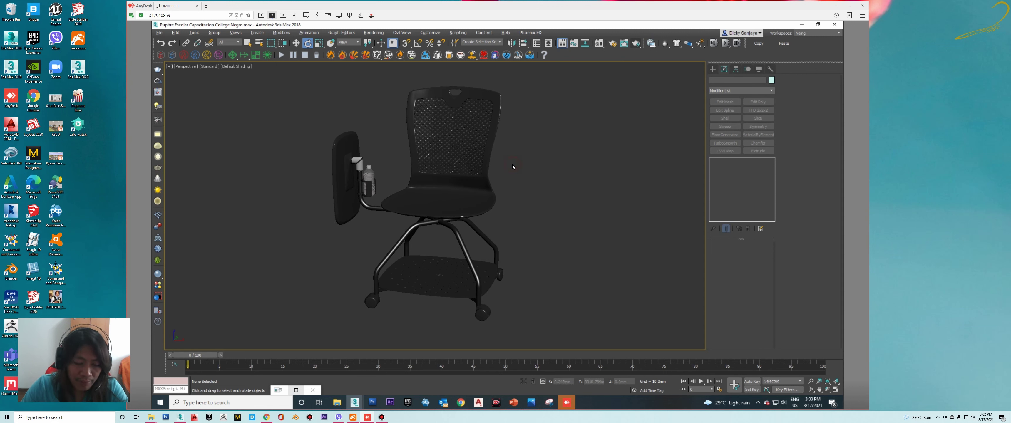
pyautogui.press('7')
pyautogui.click(513, 166)
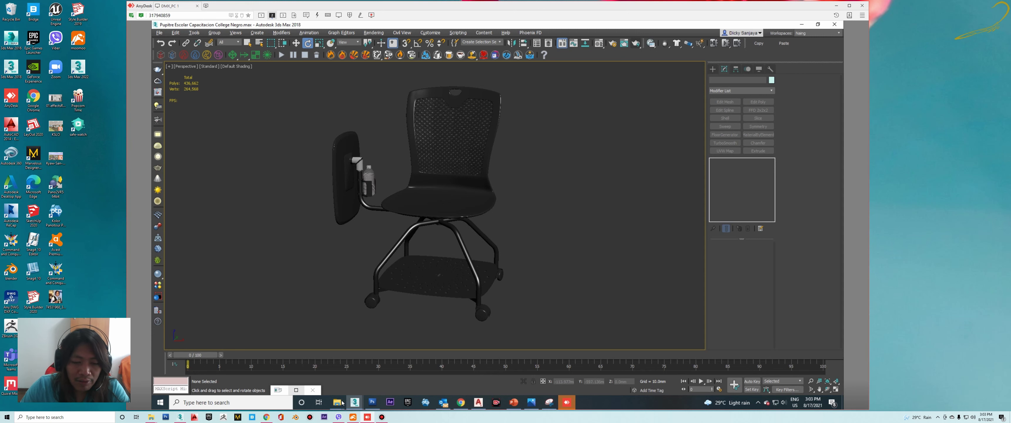
# - Open the OFFICE CHAIR folder window and go into its For Sales folder
pyautogui.moveTo(337, 403)
pyautogui.click(407, 369)
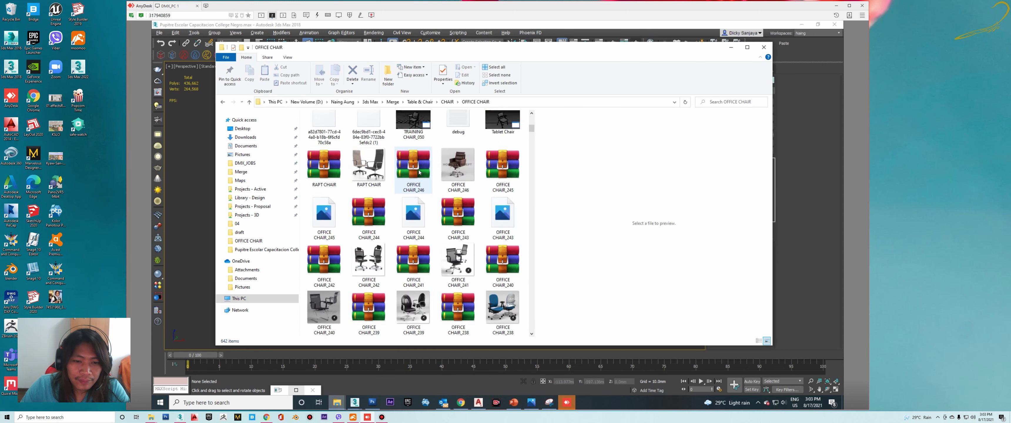
pyautogui.moveTo(533, 167); pyautogui.dragTo(531, 219)
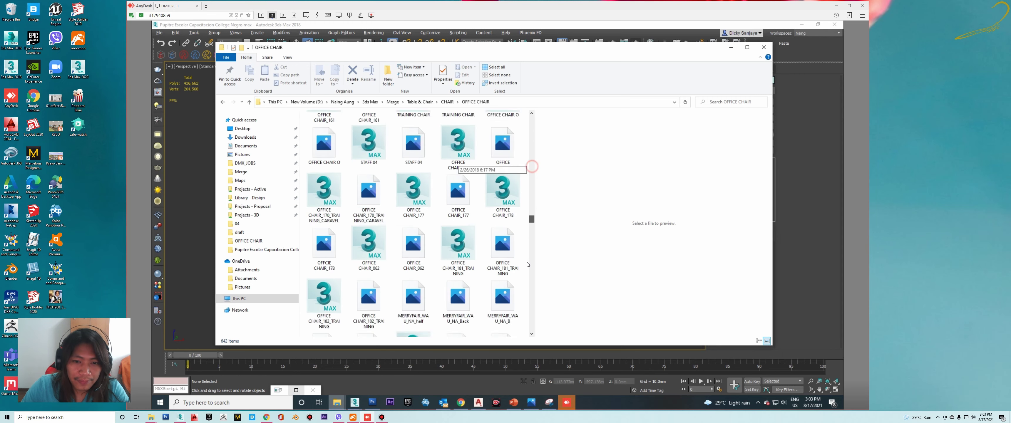
pyautogui.scroll(-5, 528, 264)
pyautogui.scroll(-5, 530, 296)
pyautogui.scroll(-5, 530, 296)
pyautogui.scroll(-3, 510, 310)
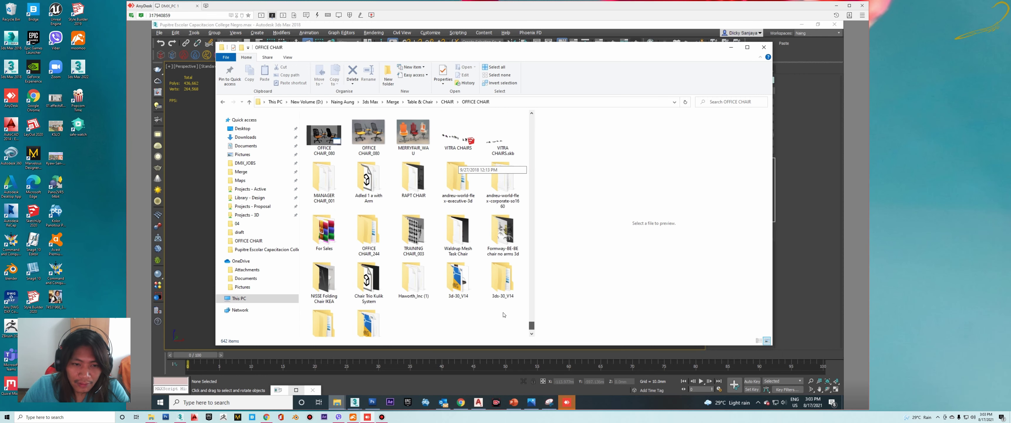
pyautogui.scroll(1, 504, 315)
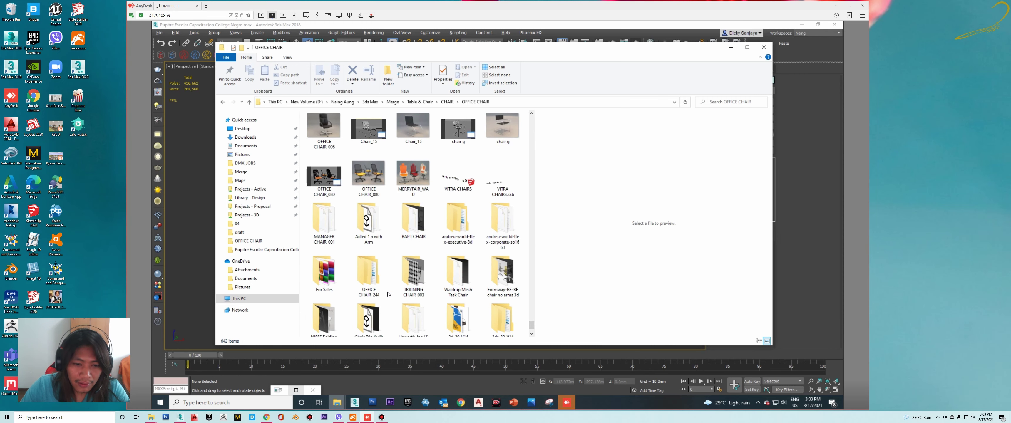
pyautogui.click(374, 277)
pyautogui.click(330, 273)
pyautogui.doubleClick(330, 274)
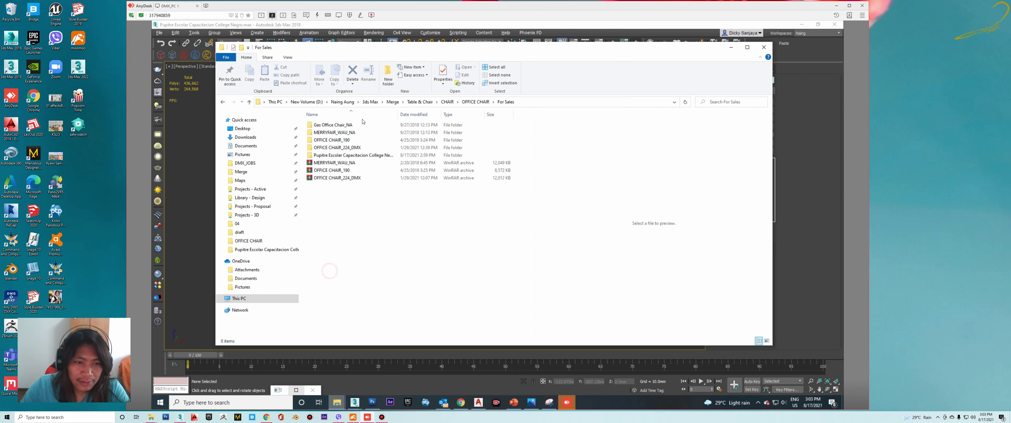
# - Preview the MERRYFAIR_WAU_NA package's two-chair and orange chair renders
pyautogui.click(342, 134)
pyautogui.doubleClick(342, 133)
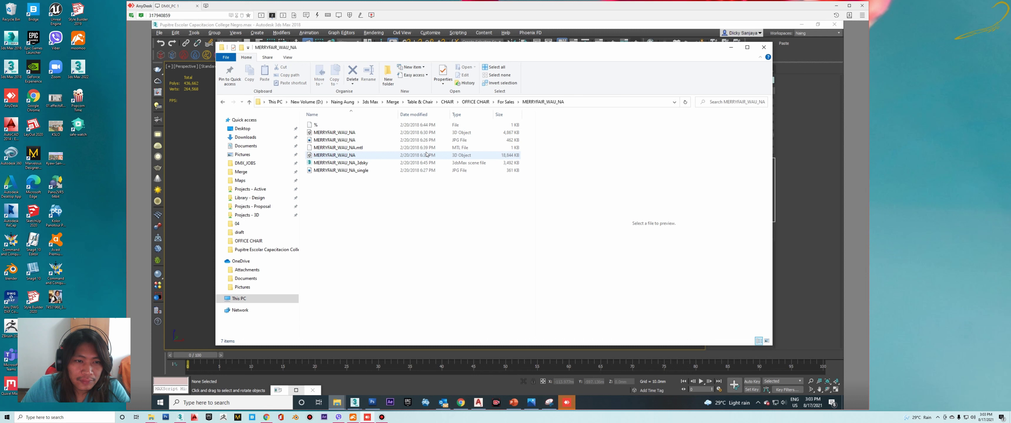
pyautogui.click(341, 142)
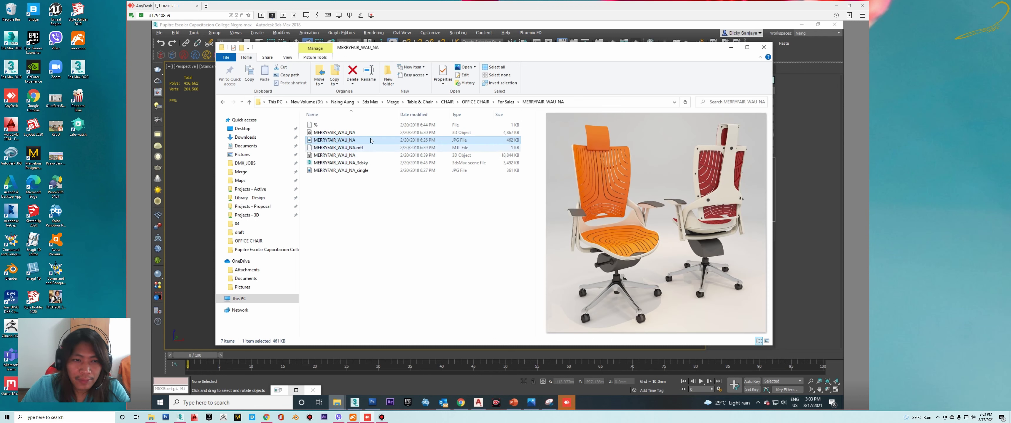
pyautogui.click(350, 157)
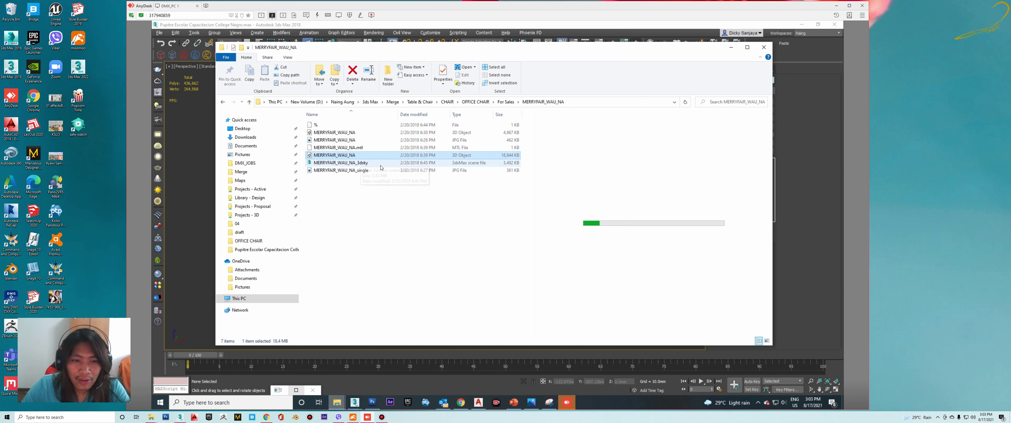
pyautogui.click(355, 171)
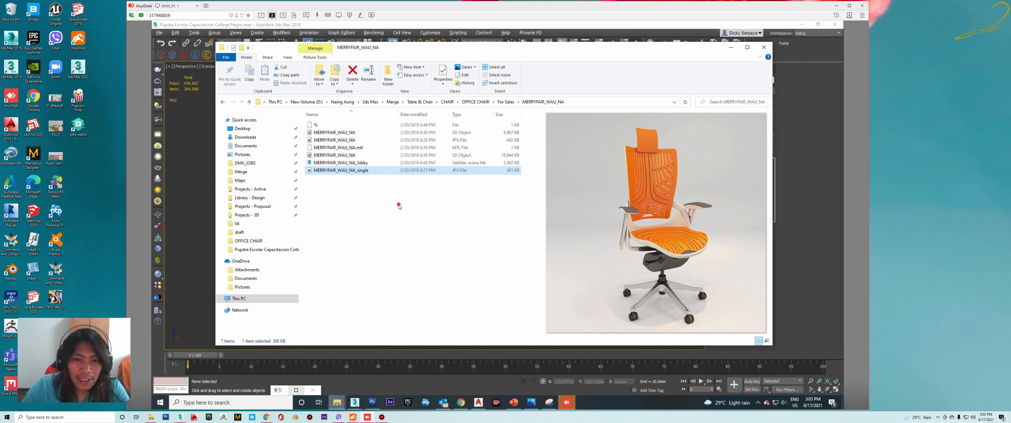
pyautogui.click(398, 203)
pyautogui.click(506, 102)
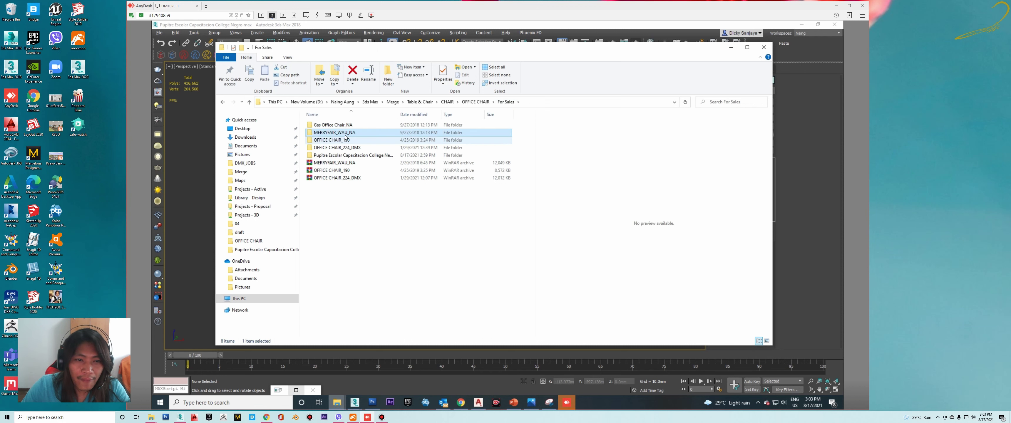
# - Preview the Gas Office Chair_NA images, then minimize File Explorer
pyautogui.doubleClick(345, 125)
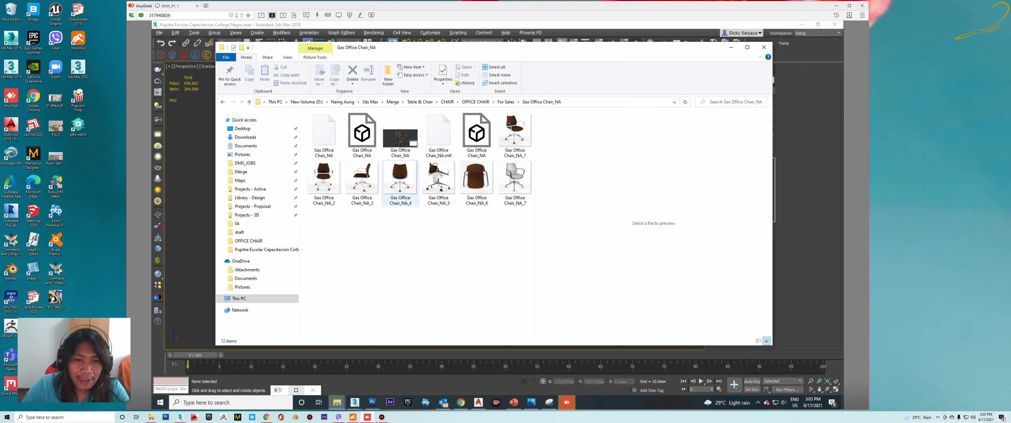
pyautogui.click(414, 145)
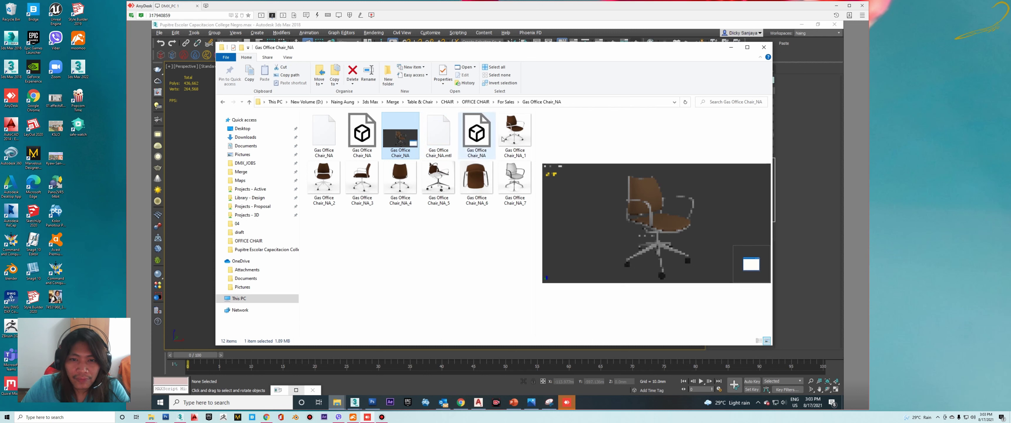
pyautogui.click(519, 185)
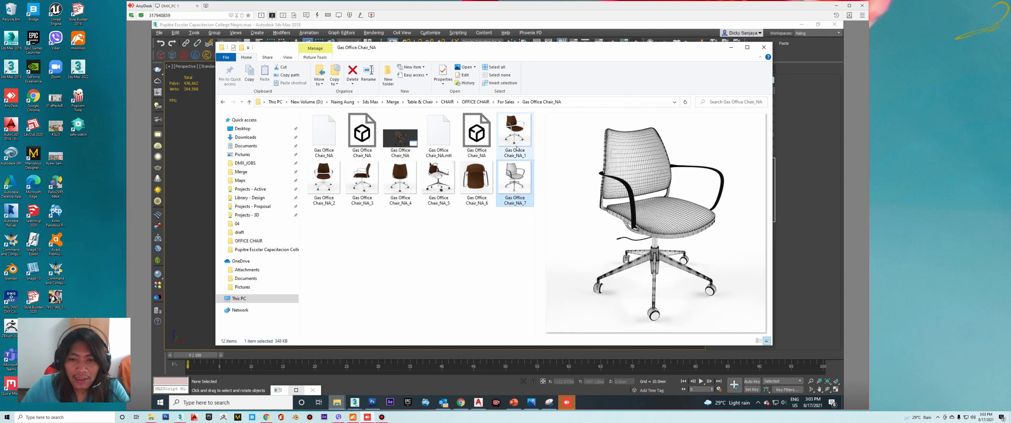
pyautogui.click(478, 234)
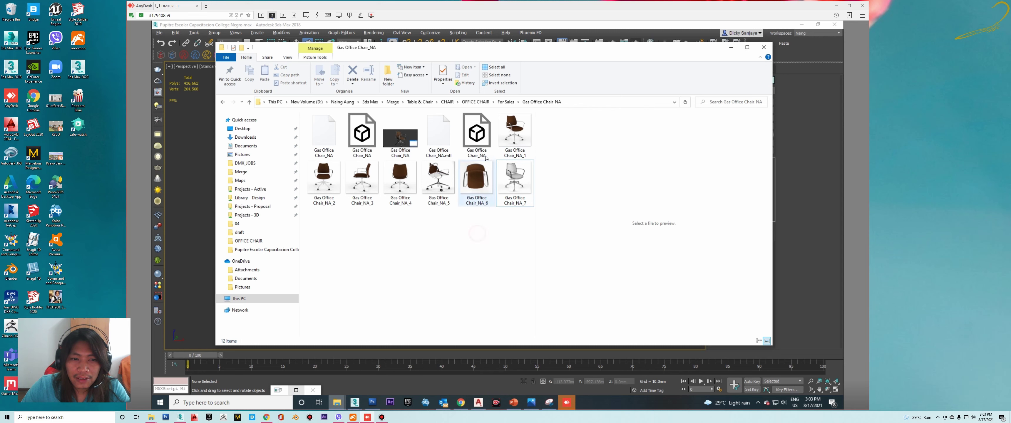
pyautogui.click(730, 49)
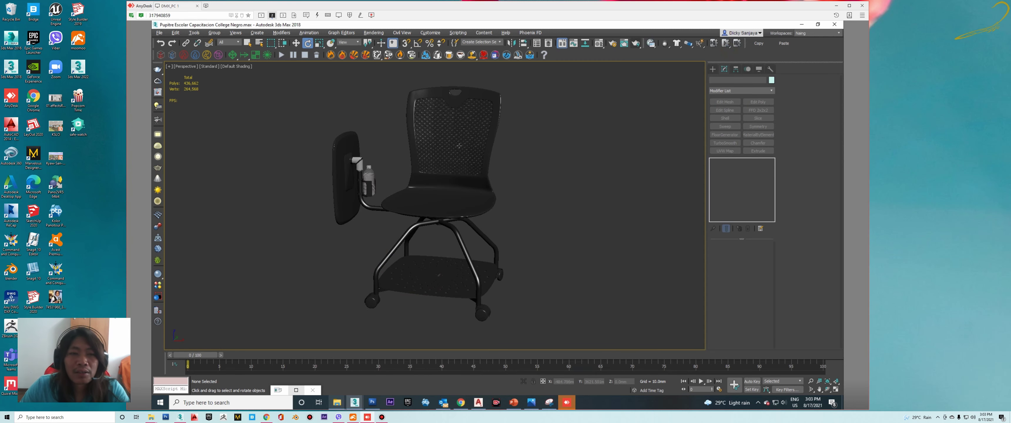
# - Start an export and browse to CHAIR\OFFICE CHAIR\For Sales\Pupitre Escolar Capacitacion College Negro
pyautogui.click(160, 33)
pyautogui.moveTo(189, 140)
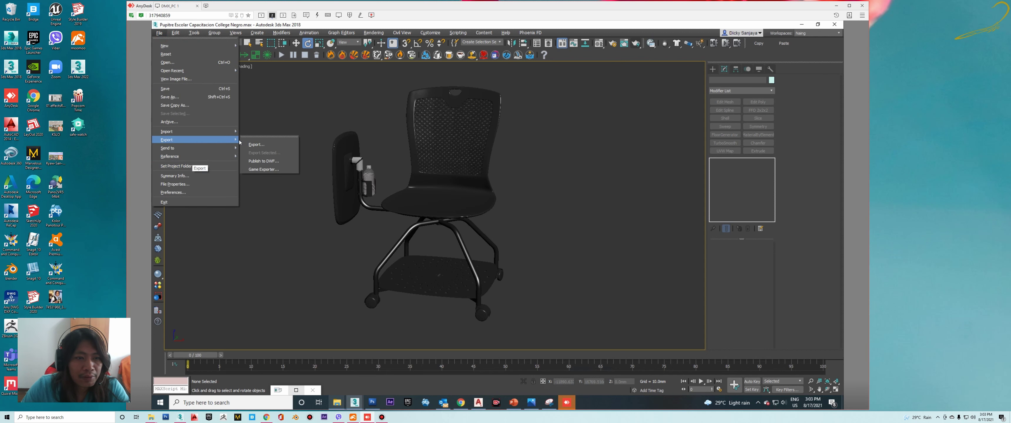
pyautogui.click(257, 145)
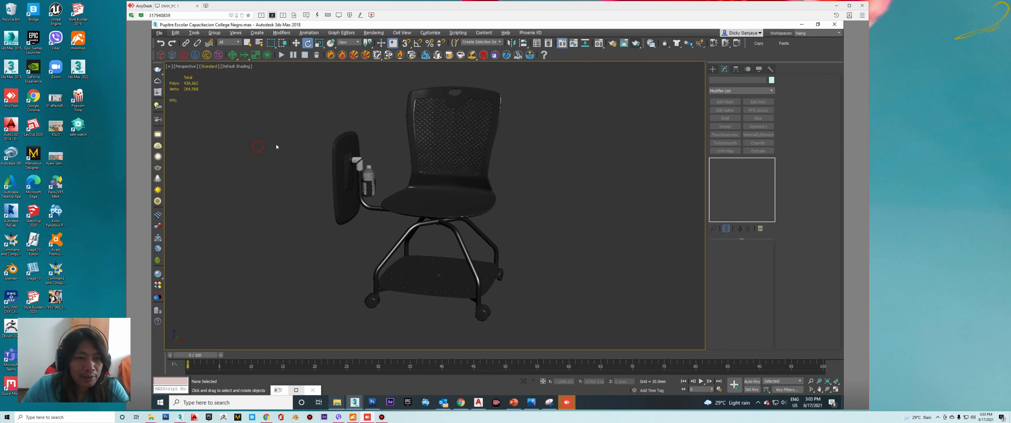
pyautogui.click(297, 76)
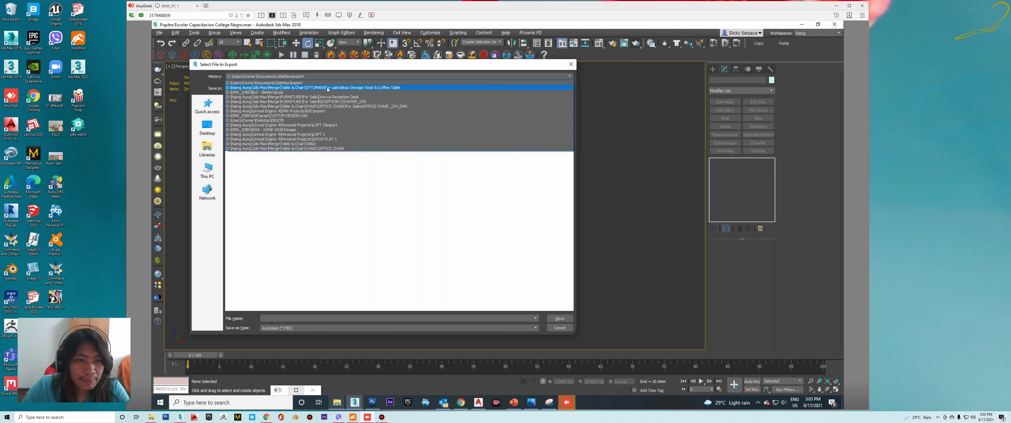
pyautogui.click(328, 87)
pyautogui.click(336, 88)
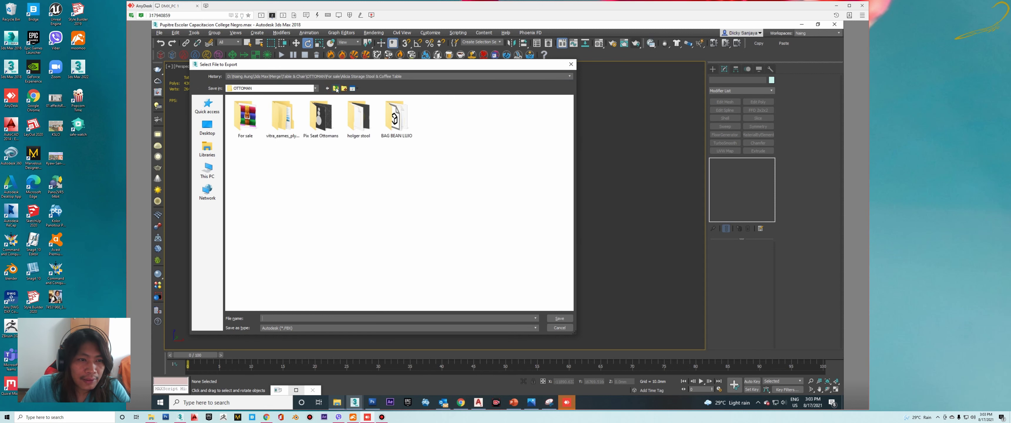
pyautogui.click(336, 89)
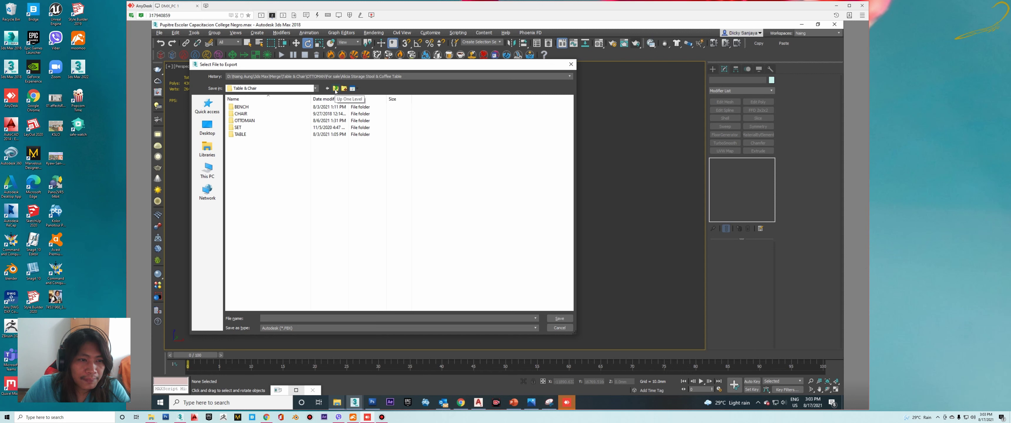
pyautogui.doubleClick(245, 114)
pyautogui.doubleClick(248, 142)
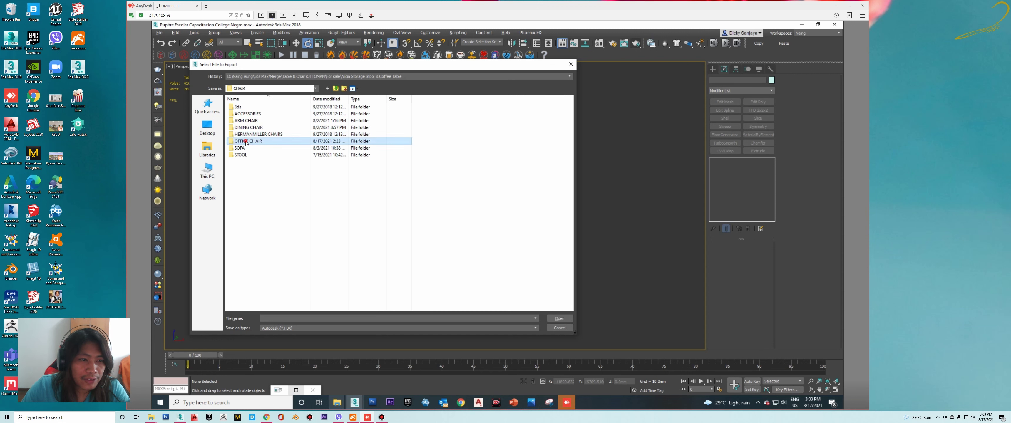
pyautogui.doubleClick(285, 127)
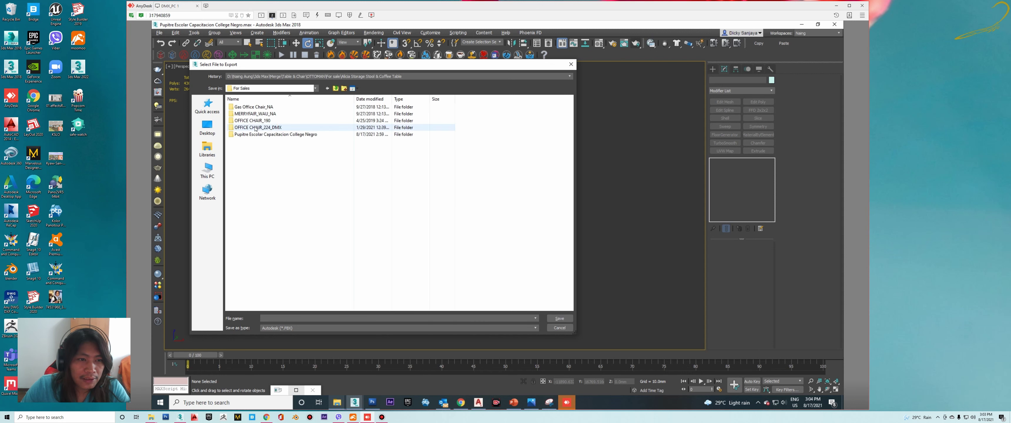
pyautogui.doubleClick(245, 135)
pyautogui.write('p')
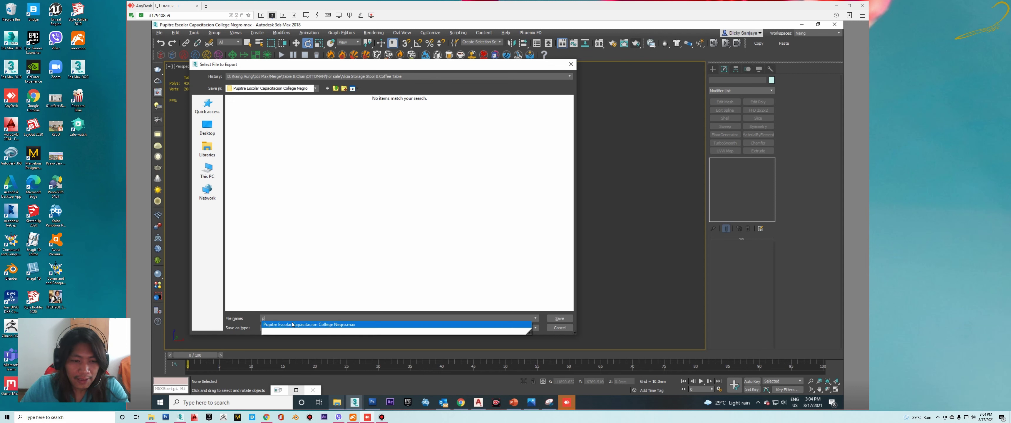
# - Name the file Pupitre Escolar Capacitacion College Negro without .max and save as Autodesk FBX
pyautogui.click(298, 328)
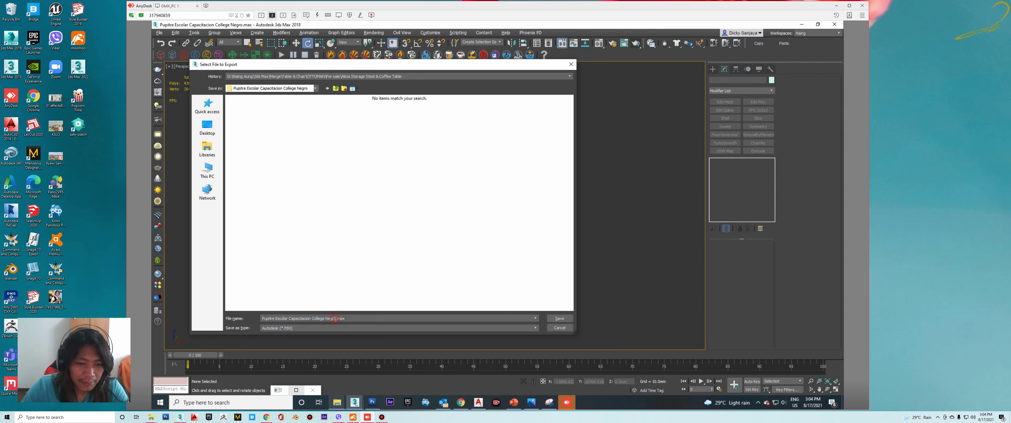
pyautogui.press('Delete')
pyautogui.press('Delete')
pyautogui.press('Delete')
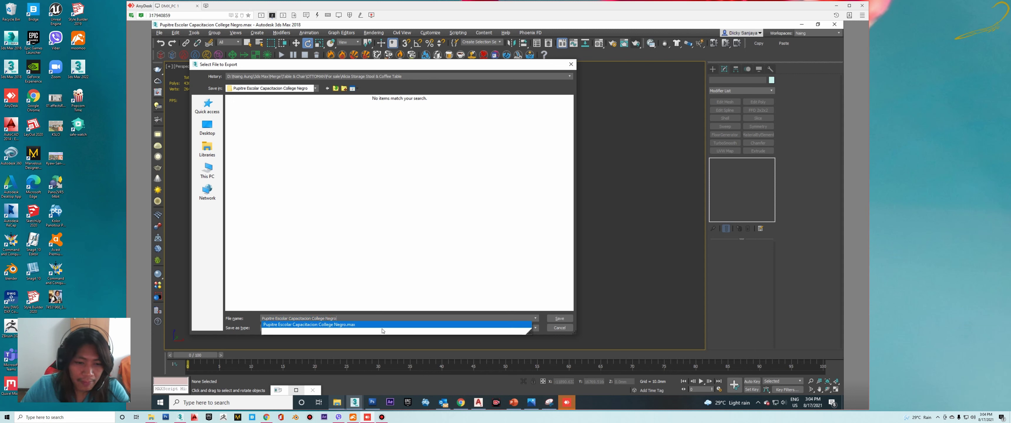
pyautogui.click(275, 328)
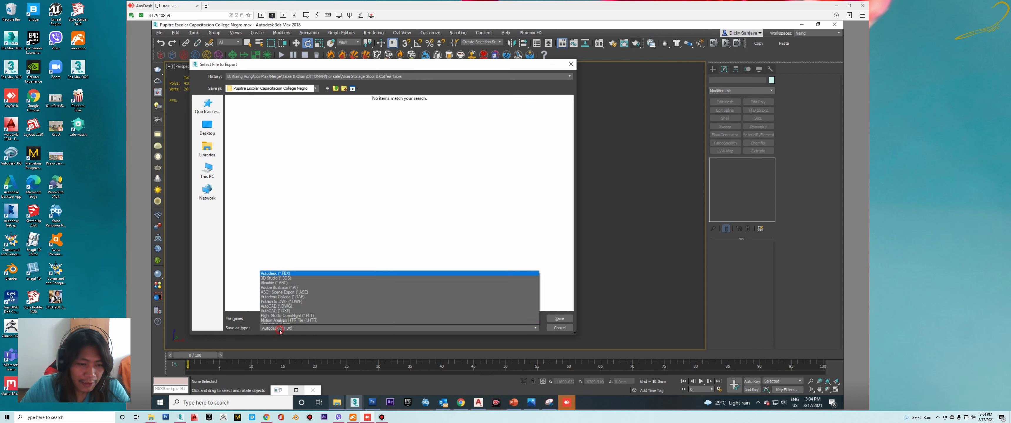
pyautogui.click(275, 329)
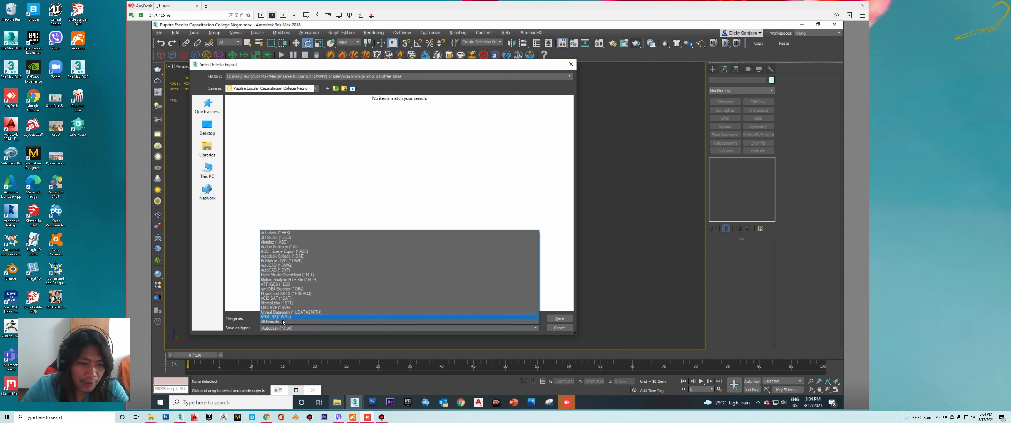
pyautogui.click(277, 329)
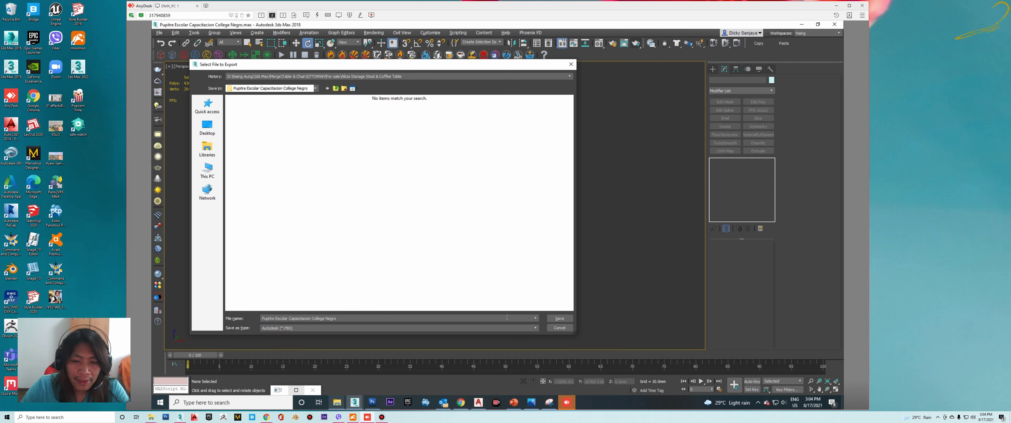
pyautogui.moveTo(281, 64); pyautogui.dragTo(295, 69)
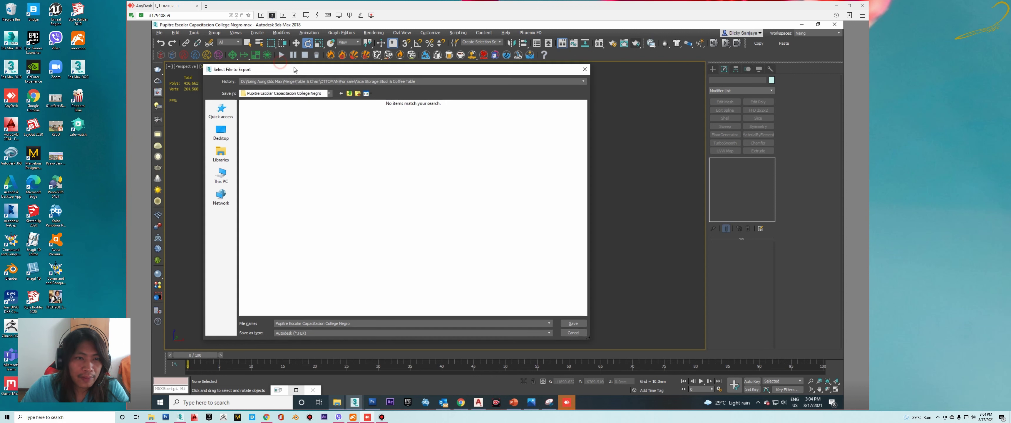
pyautogui.click(574, 324)
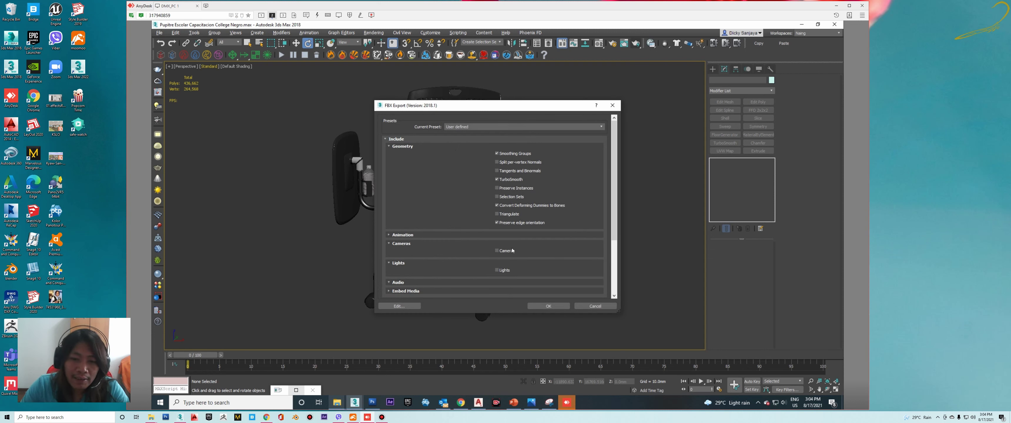
# - Accept the FBX export settings, dismiss the material warnings, and save the scene with Ctrl+S
pyautogui.click(542, 303)
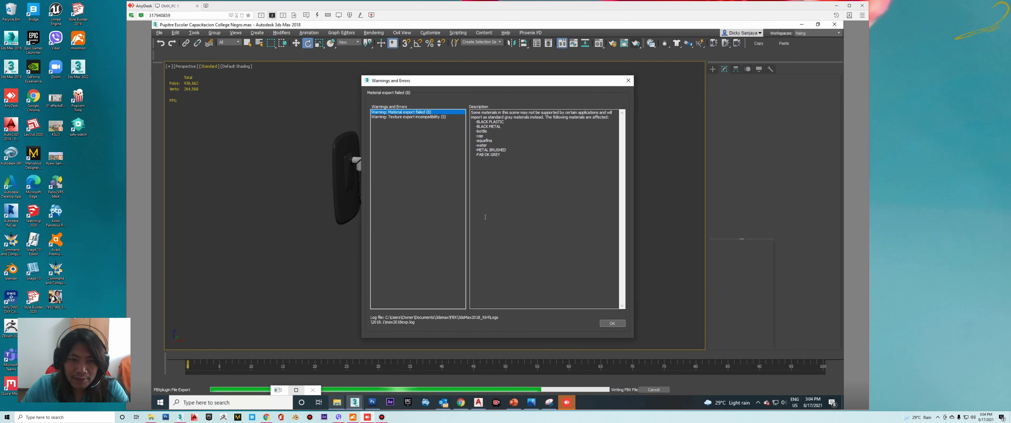
pyautogui.click(614, 324)
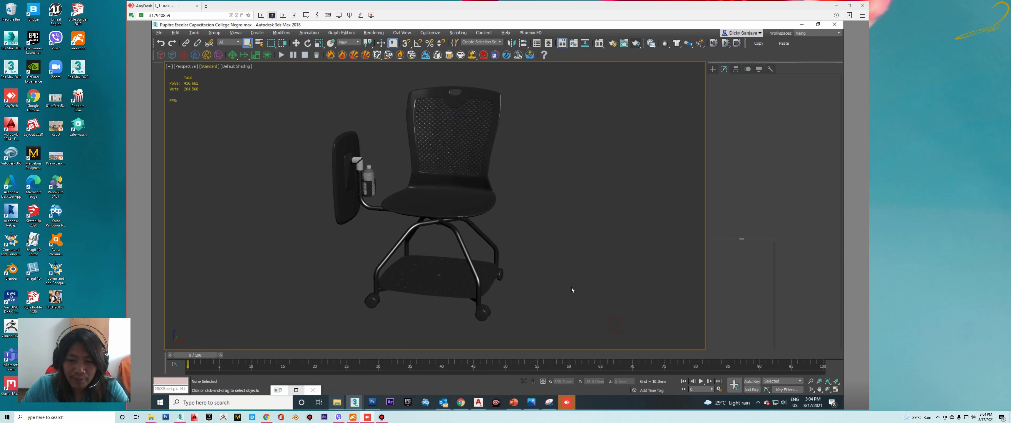
pyautogui.rightClick(522, 186)
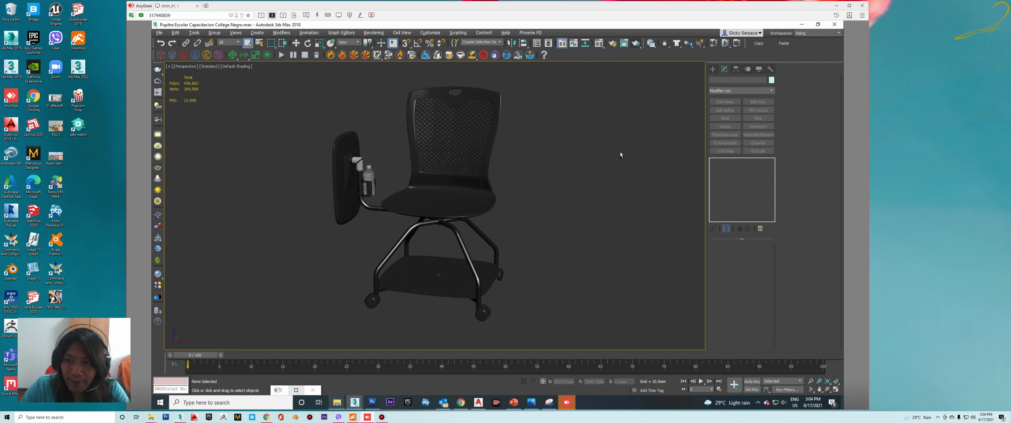
pyautogui.hotkey('ctrl', 's')
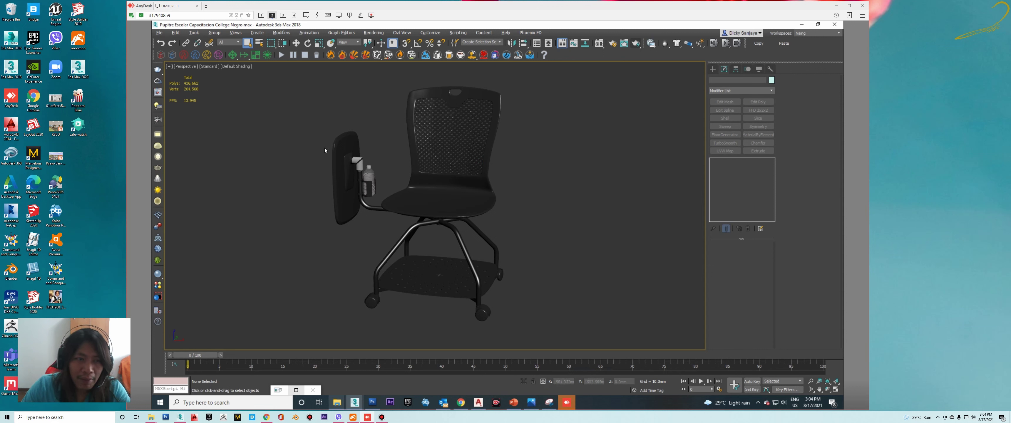
# - Set the viewport's Per-View Presets to 2 Default Lights
pyautogui.click(208, 68)
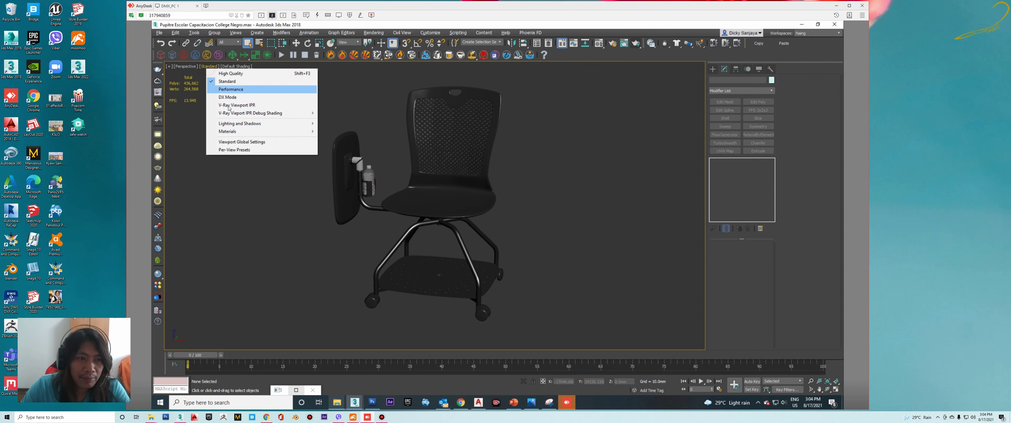
pyautogui.click(227, 152)
pyautogui.click(522, 143)
pyautogui.click(521, 157)
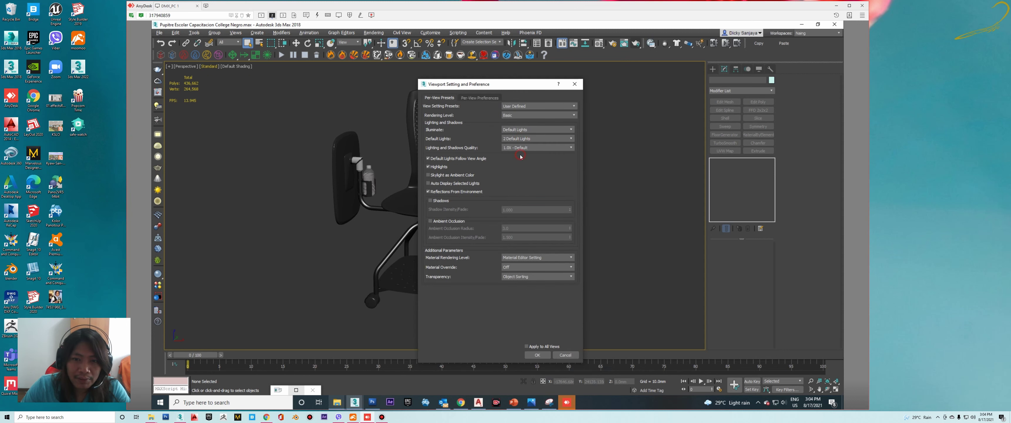
pyautogui.click(537, 355)
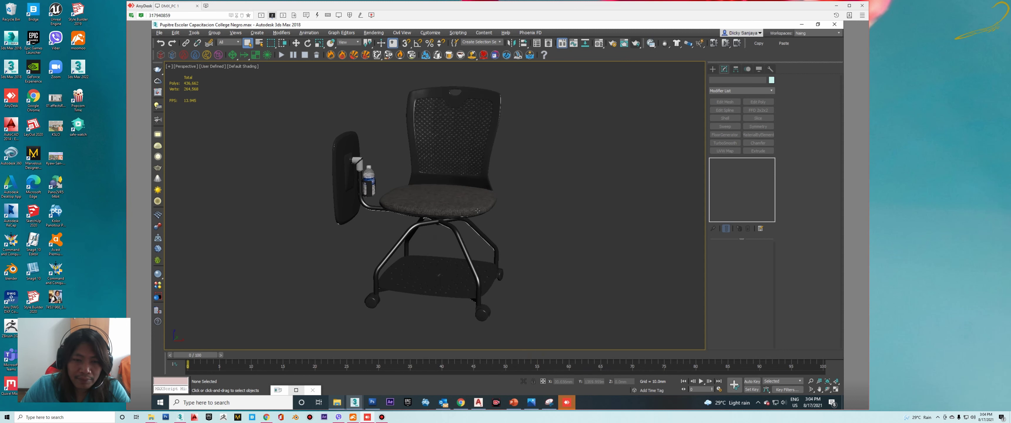
# - Zoom and orbit to inspect the seat fabric from a lower front angle
pyautogui.scroll(2, 478, 211)
pyautogui.scroll(2, 478, 211)
pyautogui.scroll(3, 484, 227)
pyautogui.scroll(2, 488, 244)
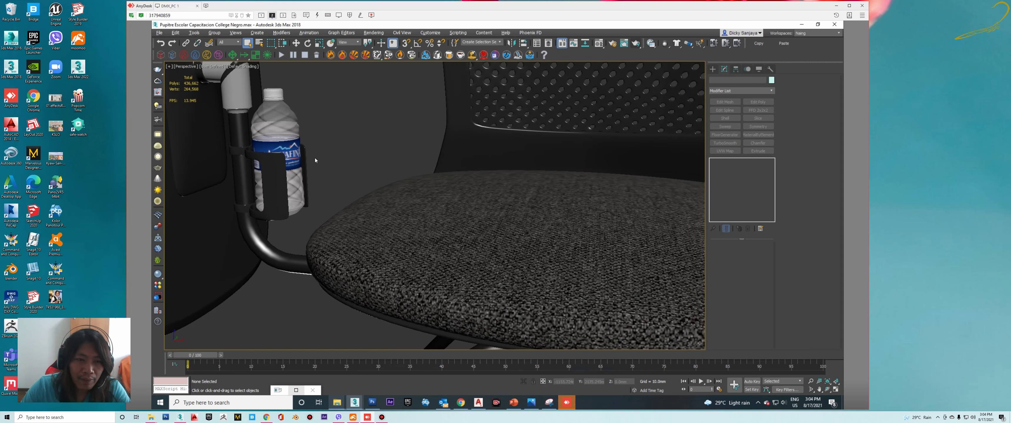
pyautogui.scroll(2, 315, 160)
pyautogui.scroll(2, 315, 160)
pyautogui.scroll(-1, 419, 212)
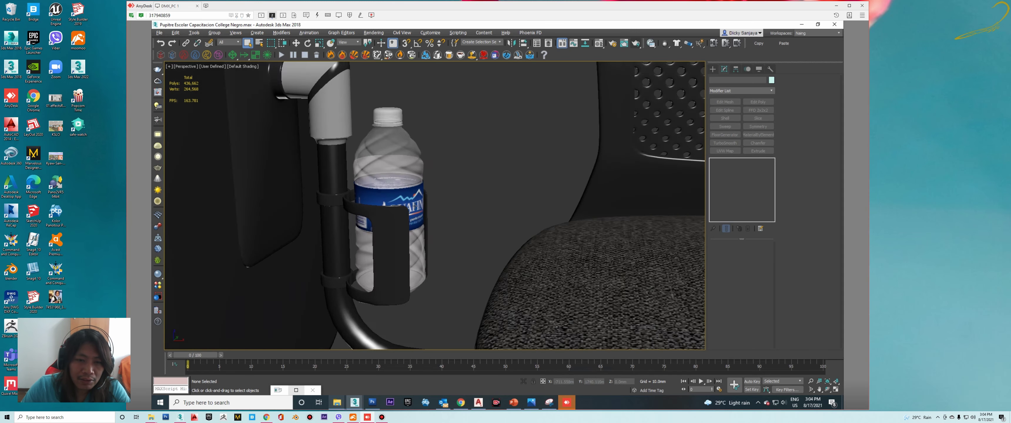
pyautogui.scroll(-4, 470, 200)
pyautogui.scroll(1, 470, 200)
pyautogui.scroll(-2, 480, 193)
pyautogui.moveTo(481, 193)
pyautogui.keyDown('alt'); pyautogui.mouseDown(button='middle')
pyautogui.moveTo(474, 212)
pyautogui.moveTo(549, 153)
pyautogui.mouseUp(button='middle'); pyautogui.keyUp('alt')
pyautogui.scroll(2, 478, 200)
# - Open the Bitmap/Photometric Paths editor and select the aquafina.png texture path
pyautogui.click(771, 69)
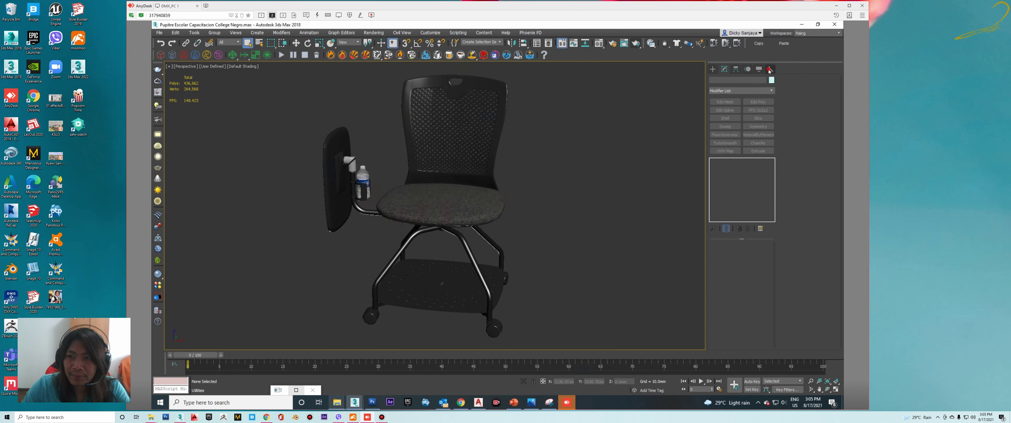
pyautogui.click(740, 196)
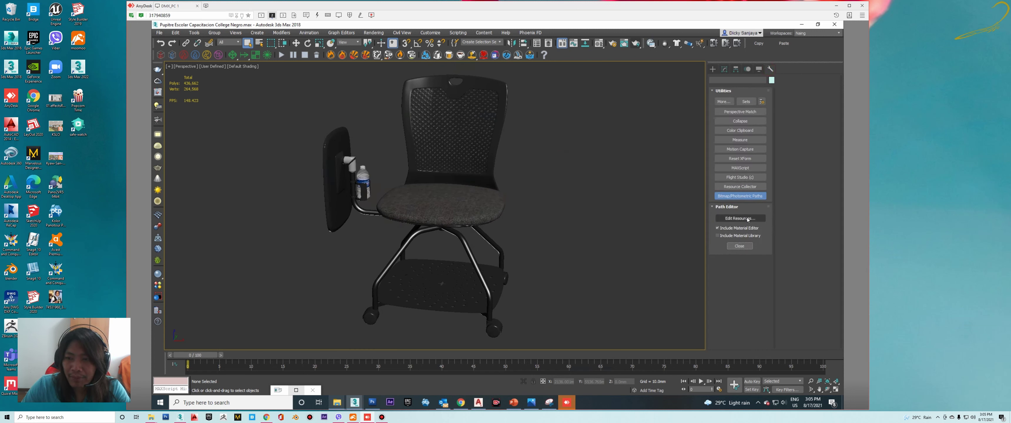
pyautogui.click(740, 218)
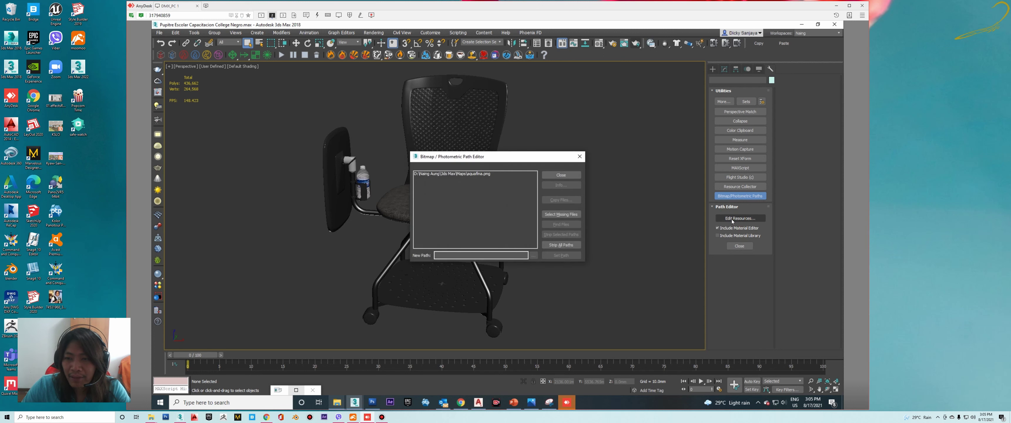
pyautogui.moveTo(446, 158); pyautogui.dragTo(409, 140)
pyautogui.click(519, 196)
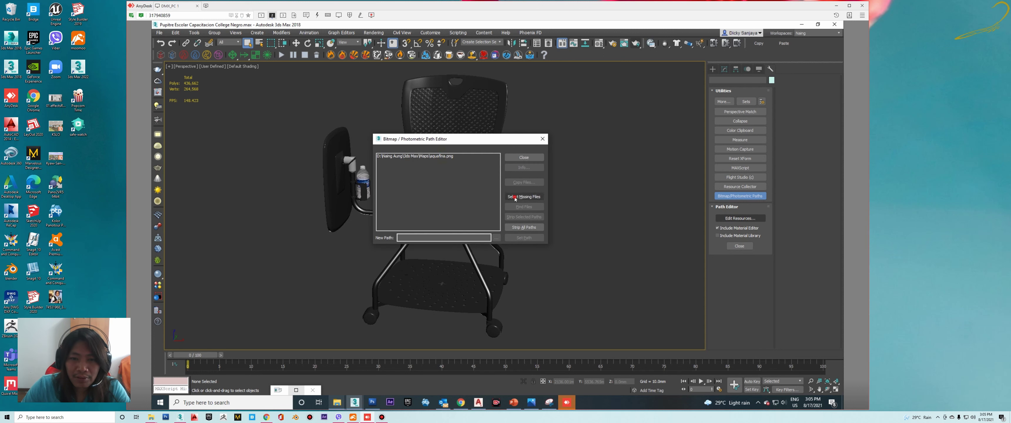
pyautogui.click(421, 157)
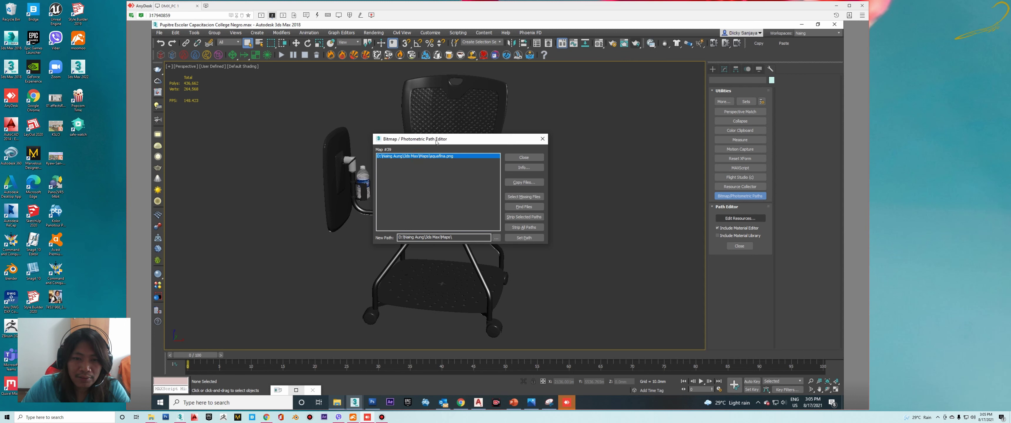
pyautogui.moveTo(437, 142); pyautogui.dragTo(477, 131)
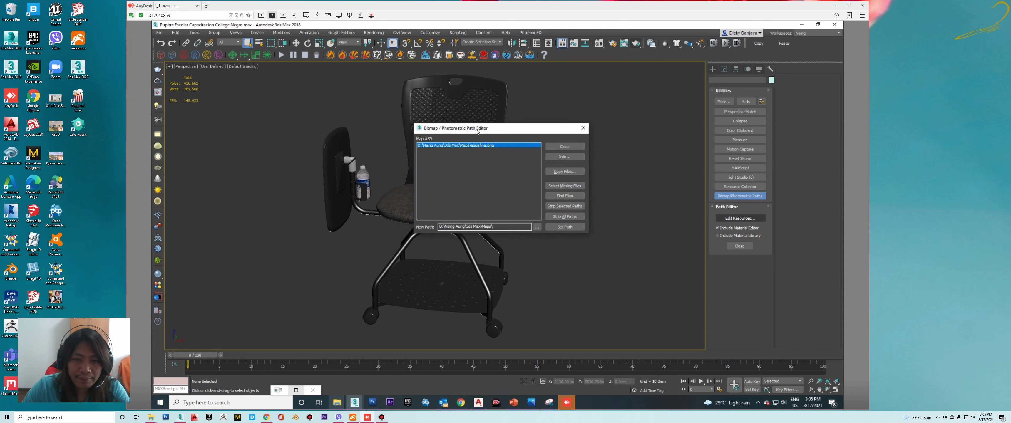
pyautogui.click(569, 187)
pyautogui.click(487, 153)
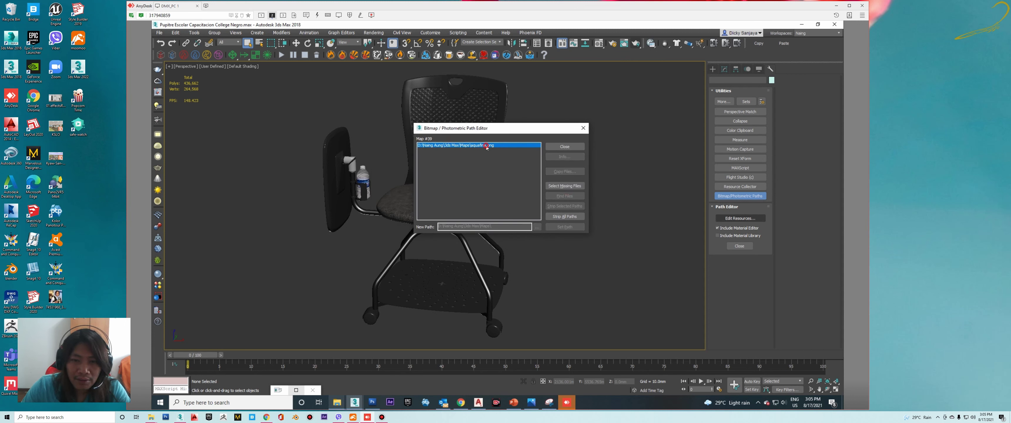
pyautogui.moveTo(476, 131)
pyautogui.mouseDown()
pyautogui.moveTo(547, 154)
pyautogui.moveTo(480, 170)
pyautogui.mouseUp()
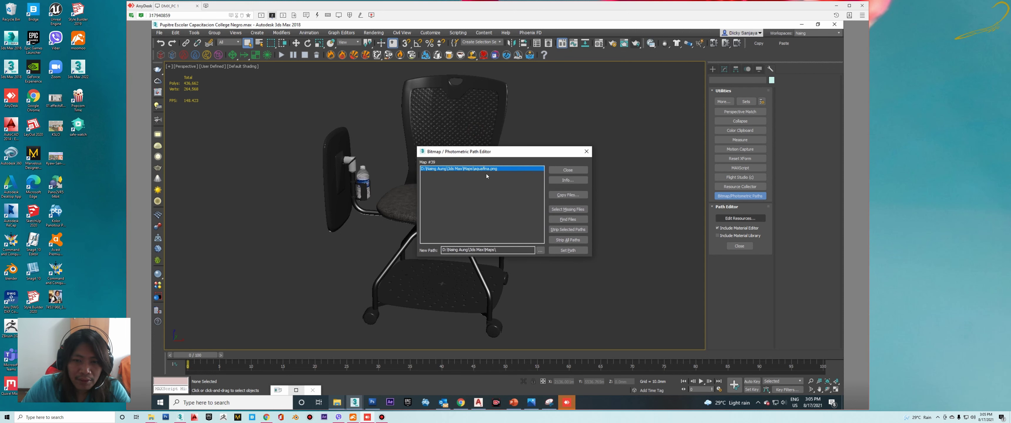
# - Copy aquafina.png into a new maps folder beside the scene and use that path
pyautogui.click(570, 197)
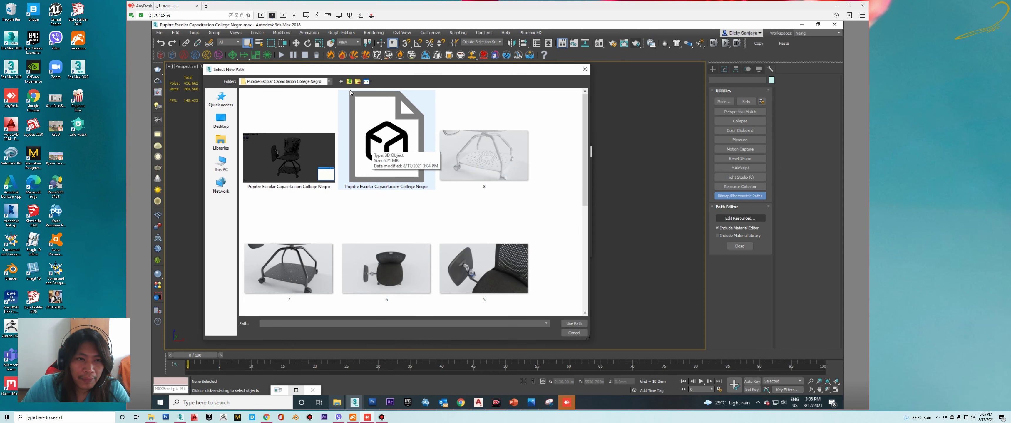
pyautogui.scroll(-3, 484, 183)
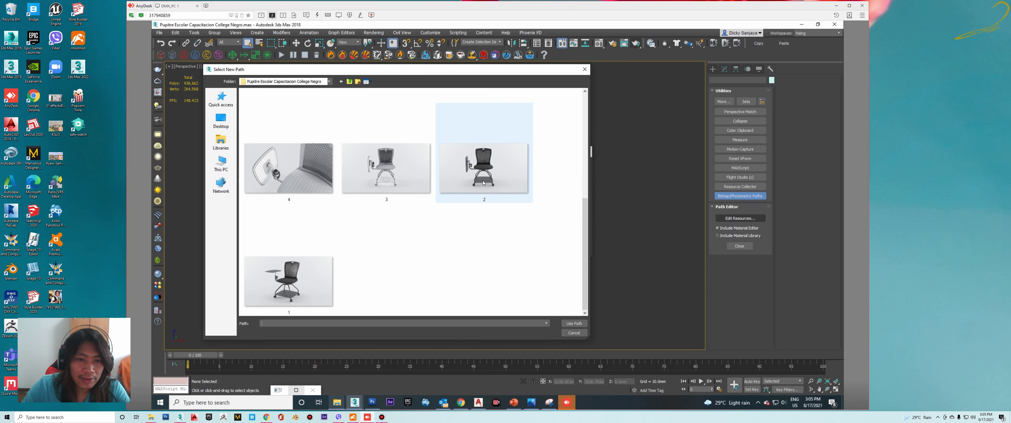
pyautogui.scroll(3, 484, 184)
pyautogui.write('maps')
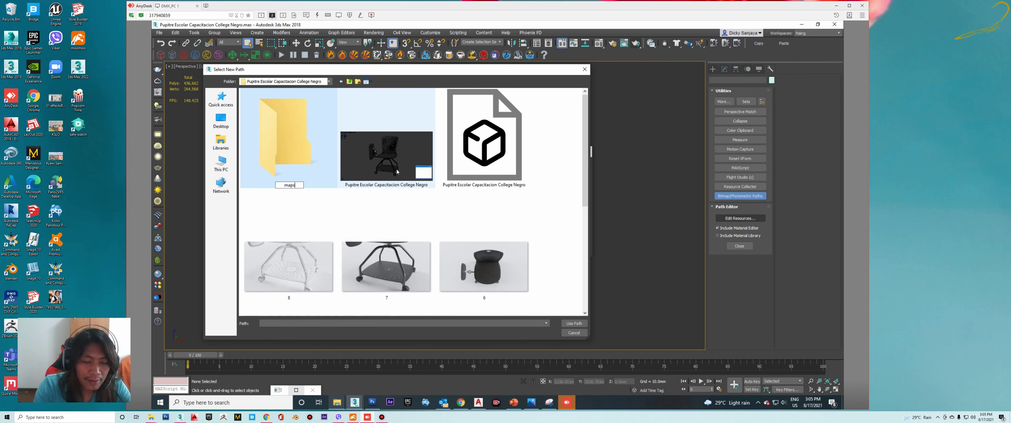
pyautogui.press('Return')
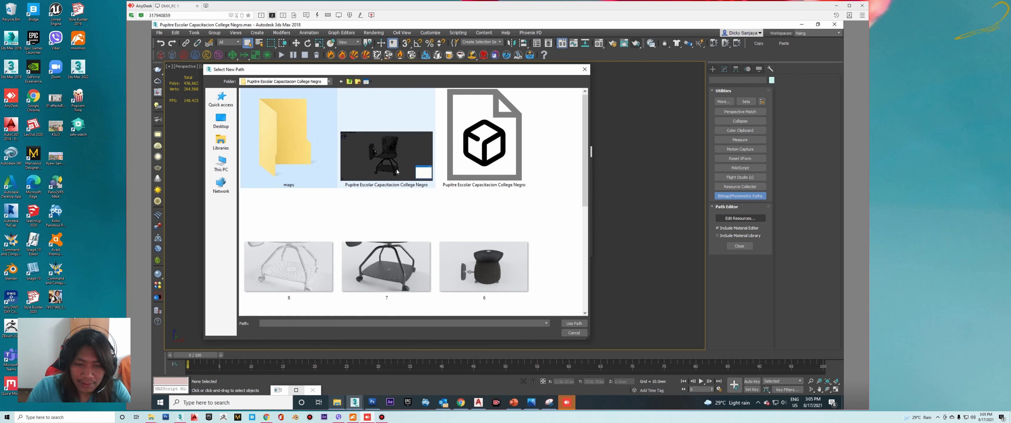
pyautogui.press('Return')
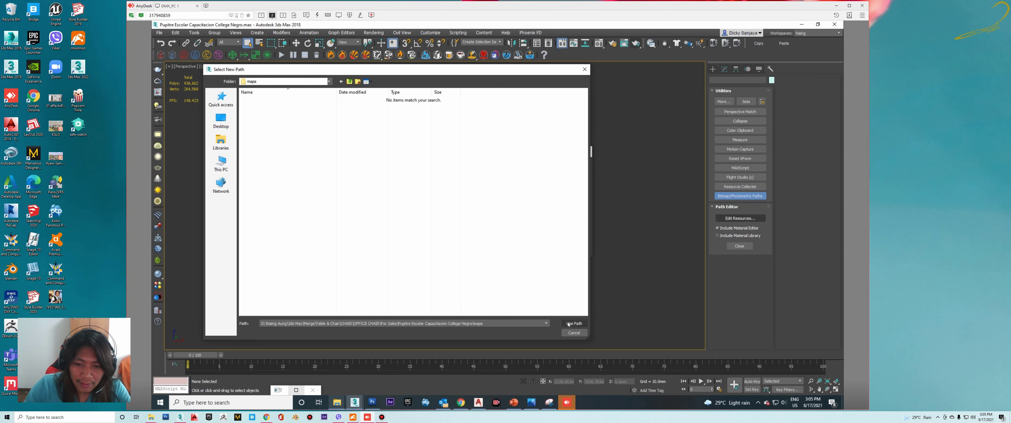
pyautogui.click(574, 323)
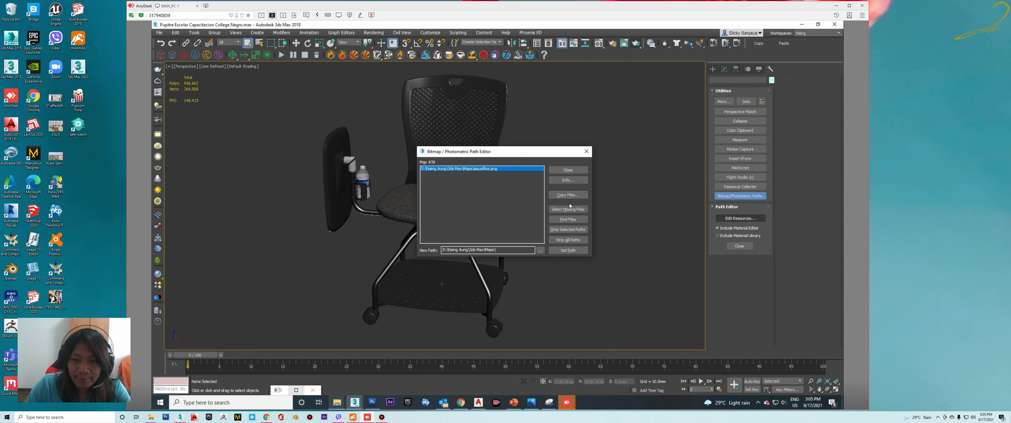
pyautogui.click(562, 209)
# - Close the path editor and zoom the viewport to check the chair's textures
pyautogui.click(568, 170)
pyautogui.scroll(5, 443, 222)
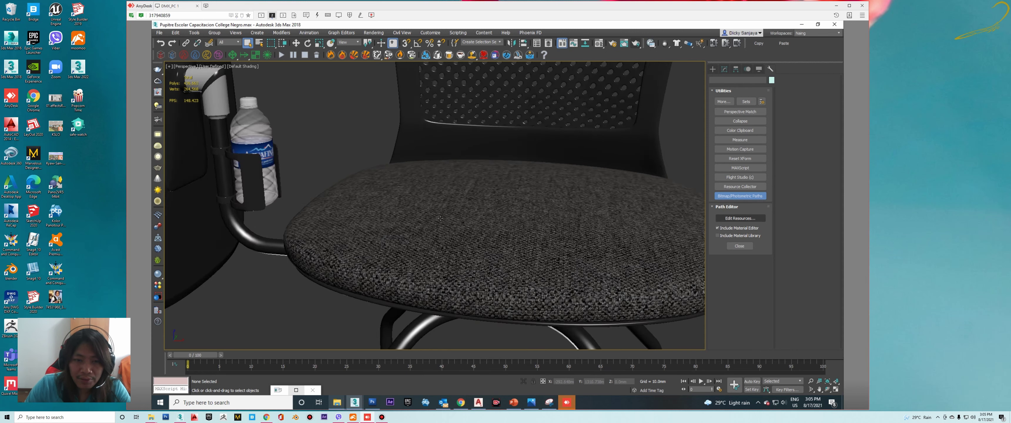
pyautogui.scroll(5, 442, 222)
pyautogui.scroll(-5, 443, 223)
pyautogui.scroll(5, 312, 171)
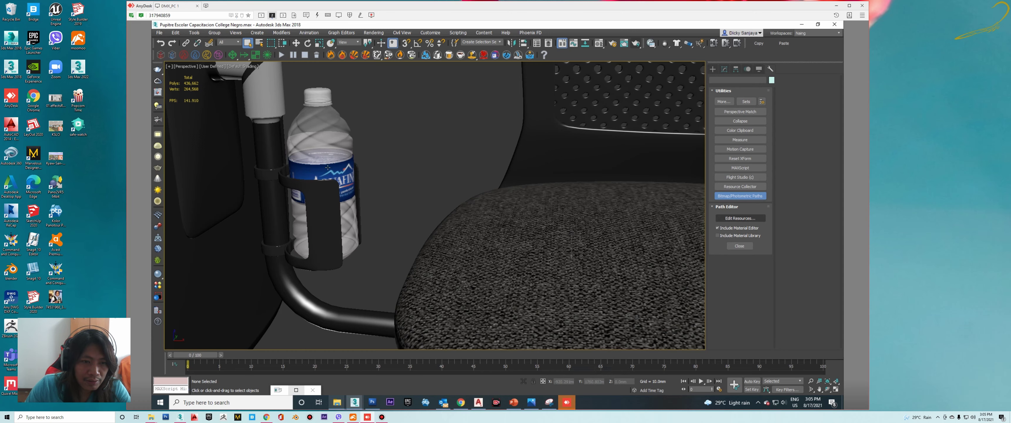
pyautogui.scroll(-2, 328, 167)
pyautogui.scroll(-2, 327, 167)
pyautogui.scroll(-2, 327, 168)
pyautogui.scroll(3, 503, 214)
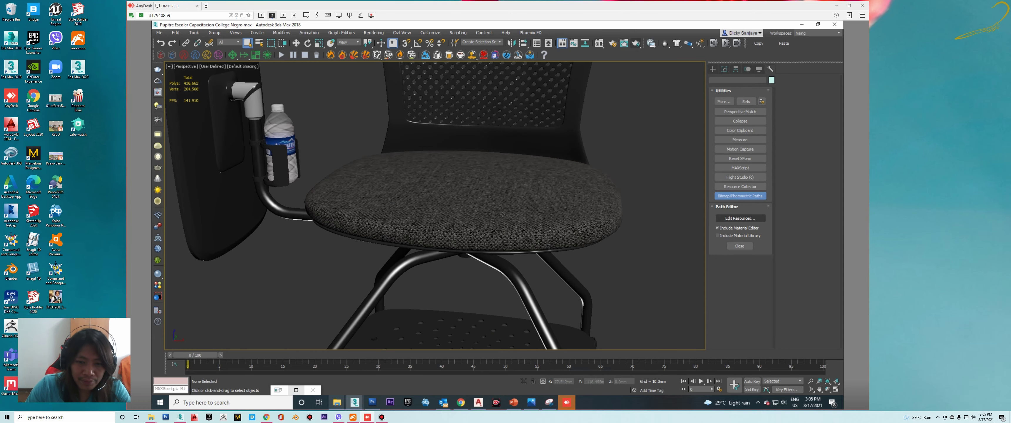
pyautogui.scroll(-3, 502, 214)
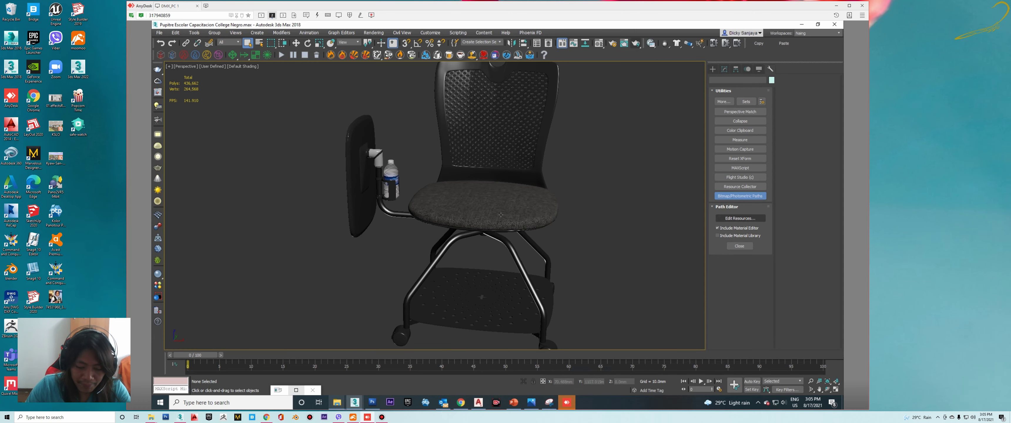
# - Show the Resource Collector settings, browsing for an output folder then cancelling
pyautogui.click(747, 187)
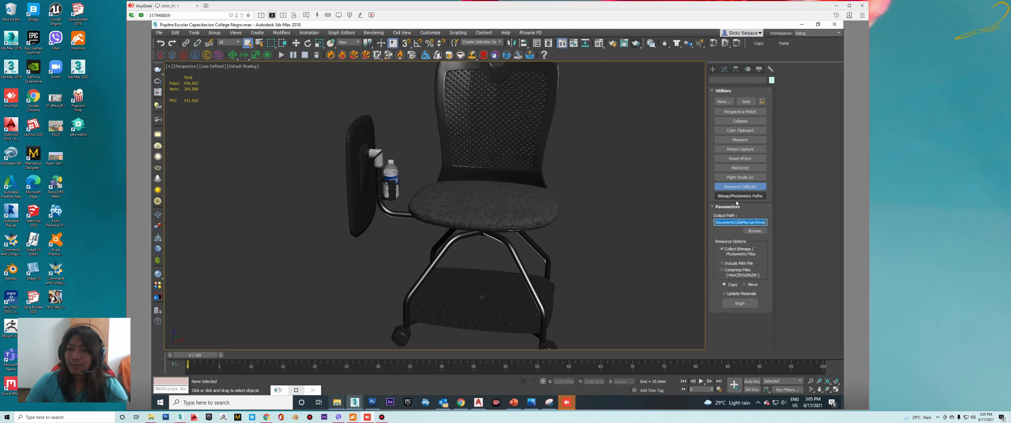
pyautogui.click(752, 232)
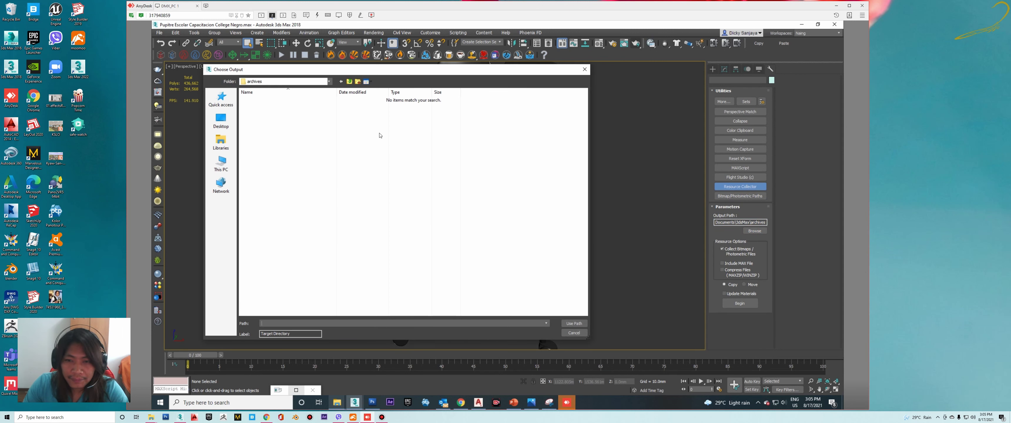
pyautogui.press('Escape')
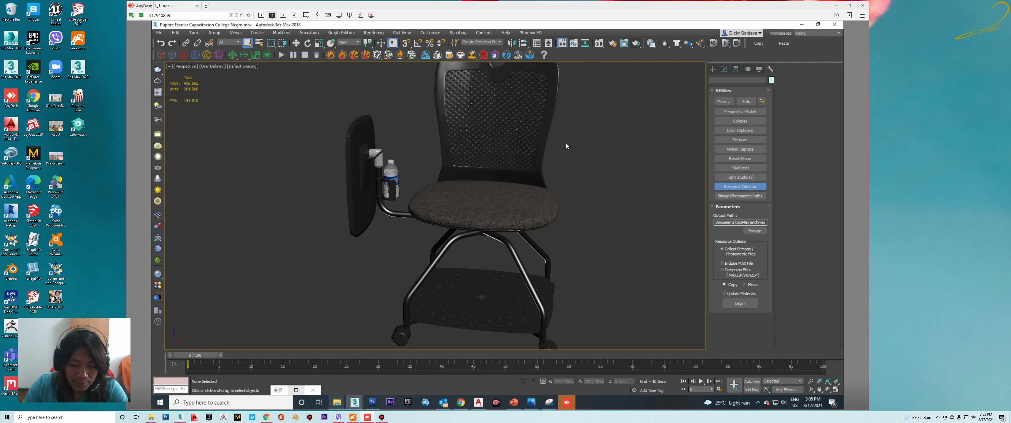
# - Open the Material Editor and recheck the aquafina.png path in the path editor
pyautogui.press('m')
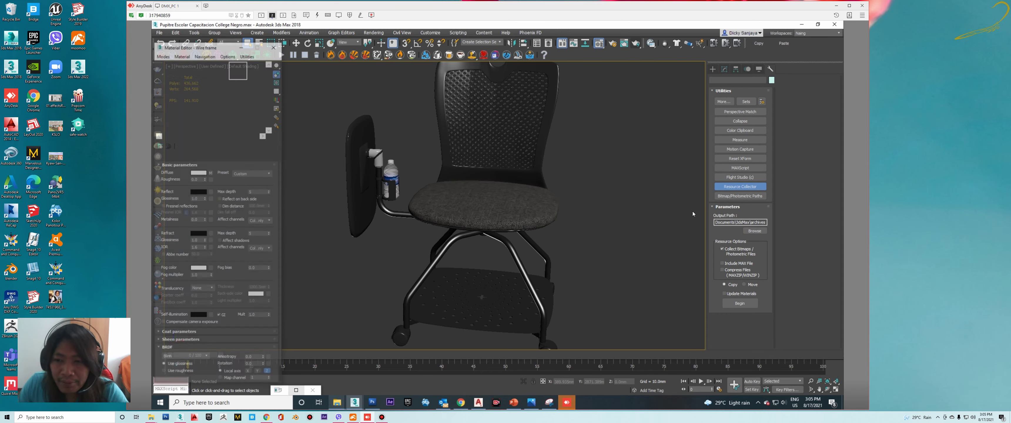
pyautogui.click(741, 197)
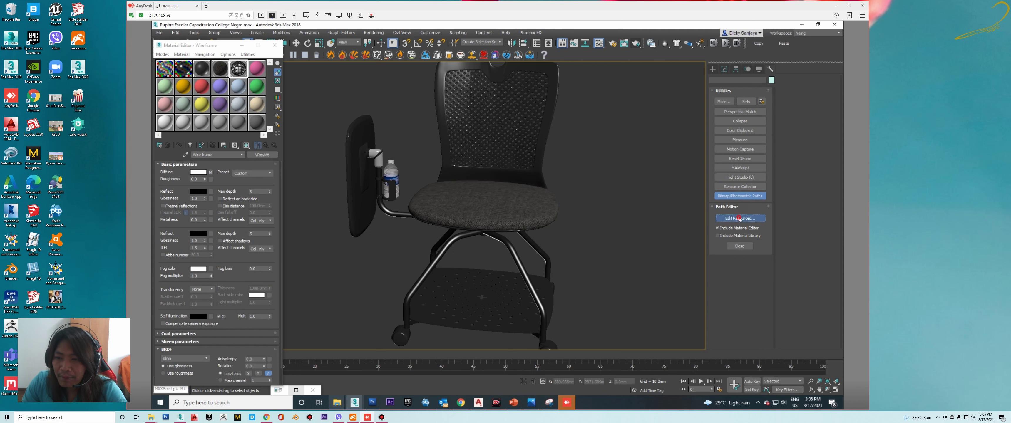
pyautogui.click(739, 219)
pyautogui.click(468, 217)
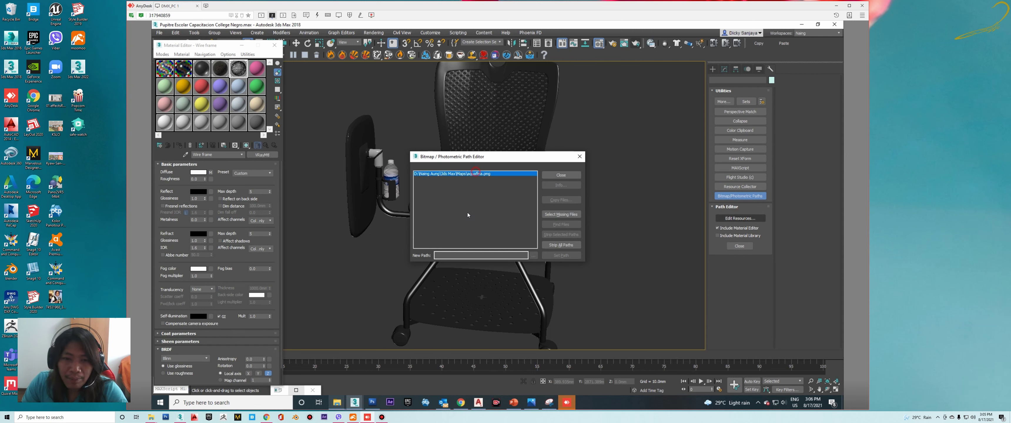
pyautogui.click(580, 156)
# - Load FAB DK GREY and inspect the file path of its Diffuse VRayBitmap (Map #53)
pyautogui.click(165, 87)
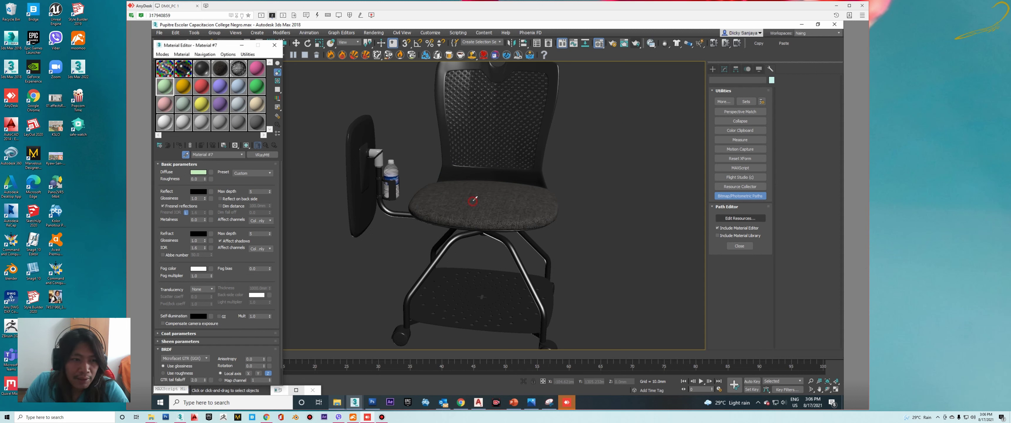
pyautogui.click(483, 202)
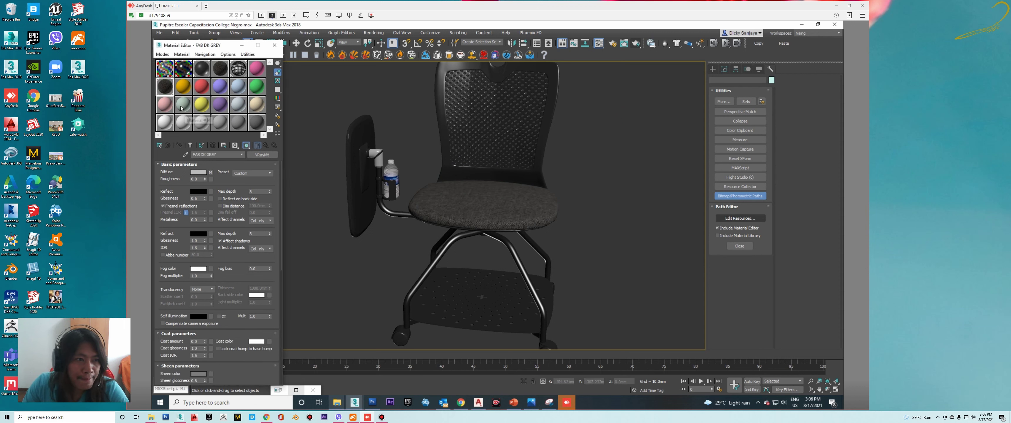
pyautogui.doubleClick(166, 90)
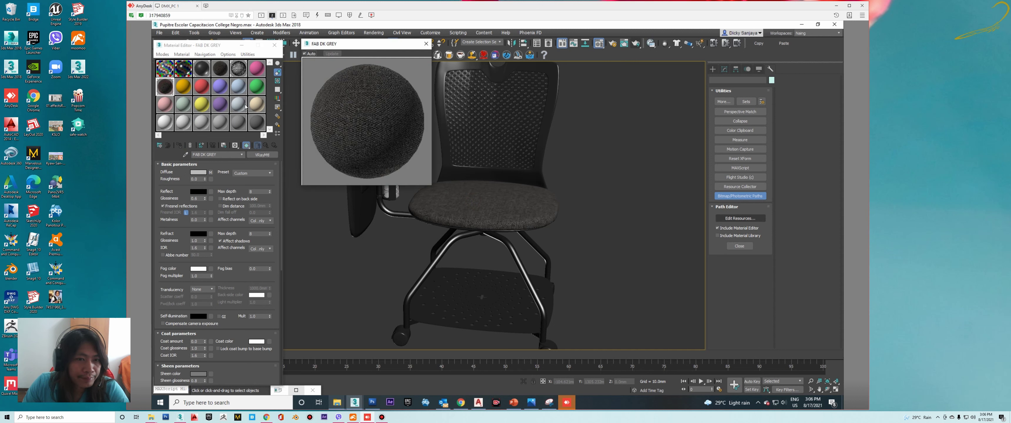
pyautogui.click(211, 172)
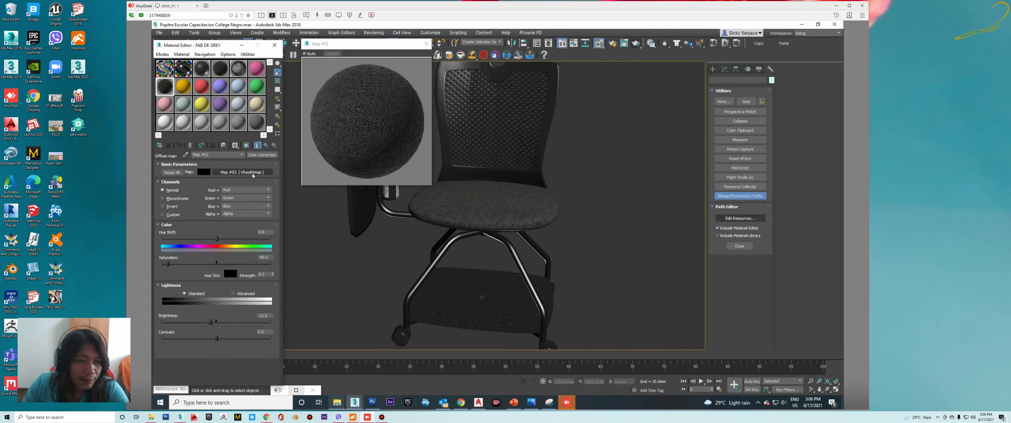
pyautogui.click(252, 173)
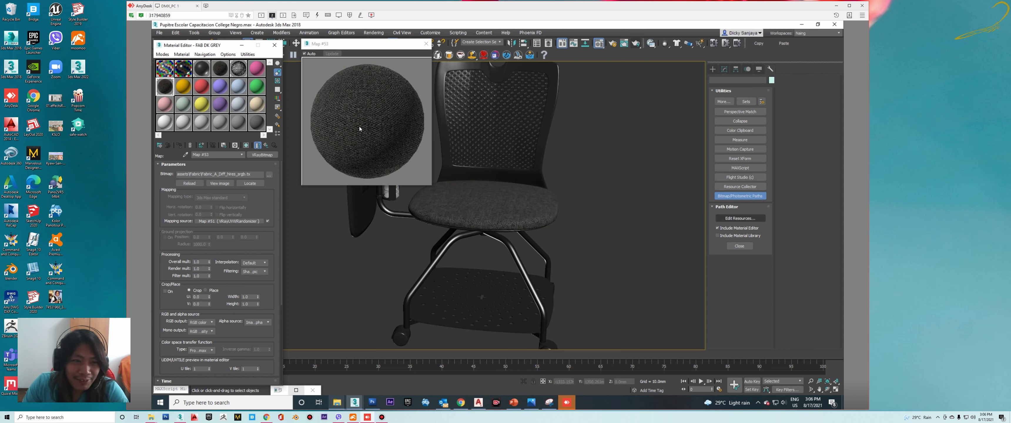
pyautogui.moveTo(191, 46); pyautogui.dragTo(205, 36)
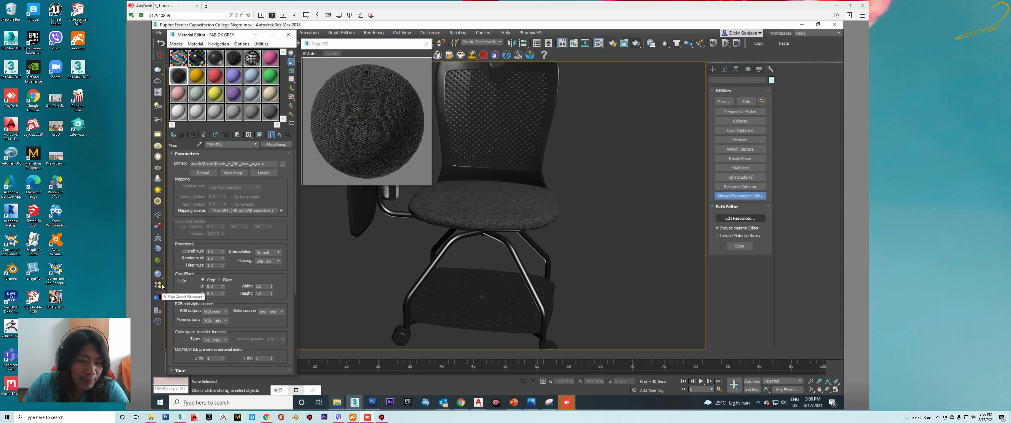
pyautogui.click(203, 165)
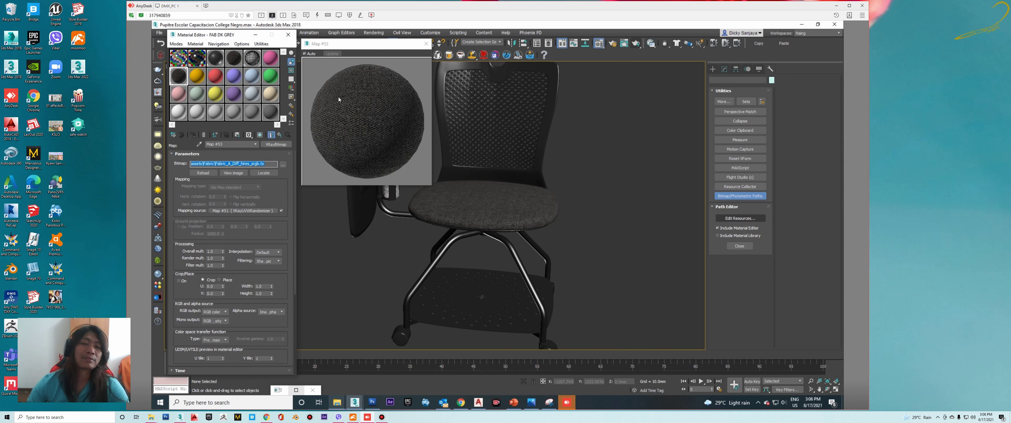
# - Close the Material Editor and recentre the chair in the viewport
pyautogui.click(427, 44)
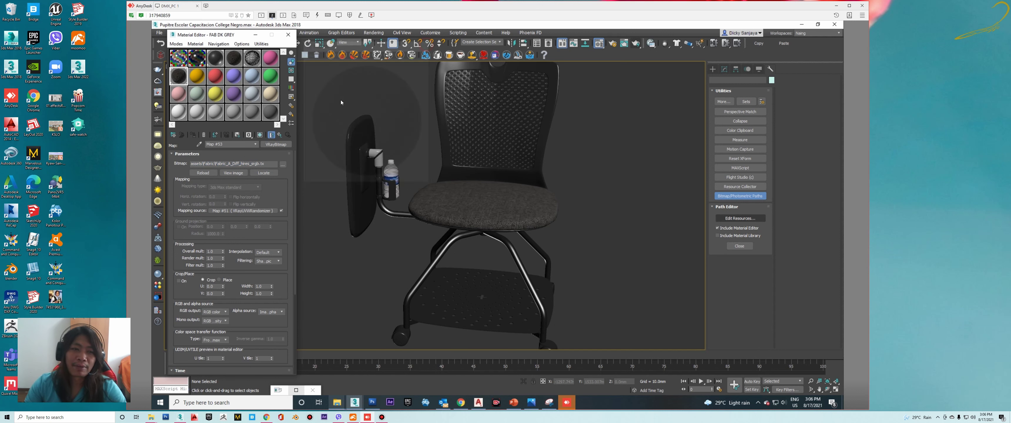
pyautogui.click(288, 35)
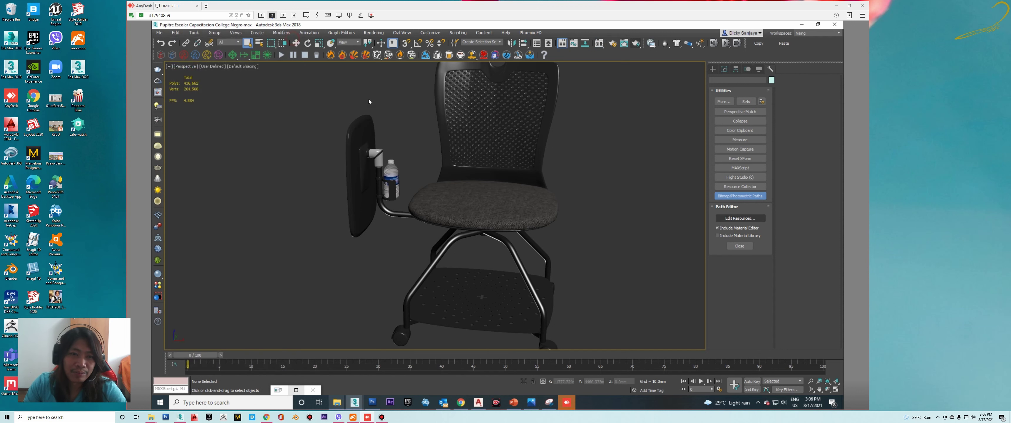
pyautogui.scroll(-2, 405, 135)
pyautogui.scroll(-2, 417, 144)
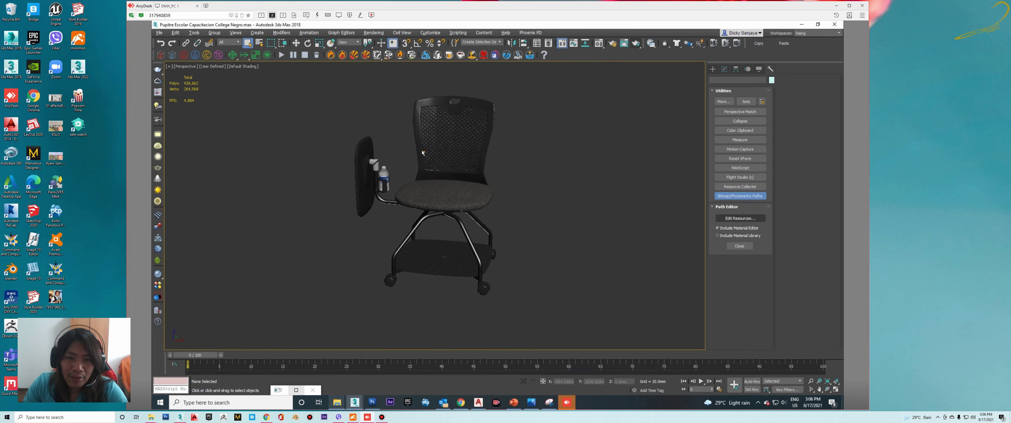
pyautogui.scroll(3, 420, 145)
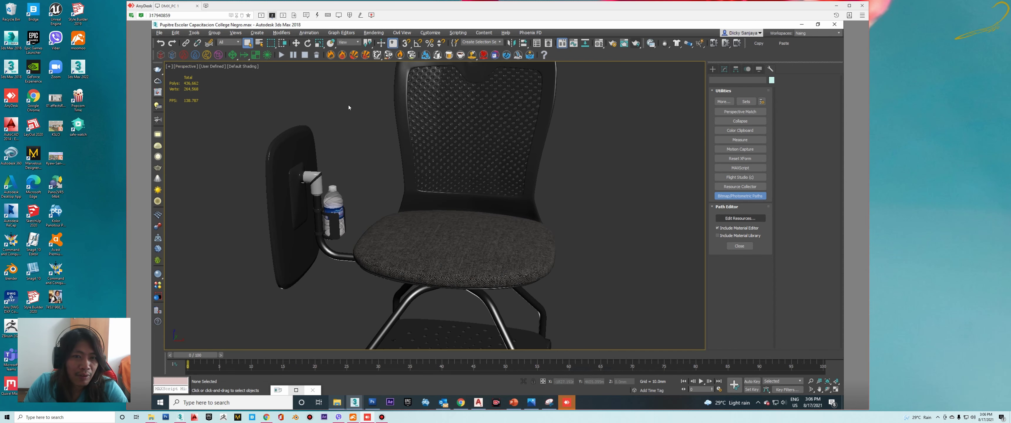
pyautogui.scroll(-2, 345, 106)
pyautogui.moveTo(338, 106); pyautogui.dragTo(356, 122, button='middle')
# - Export the chair as 3D Studio (*.3DS) 'Pupitre Escolar Capacitacion College Negro', dismissing the warnings
pyautogui.click(159, 32)
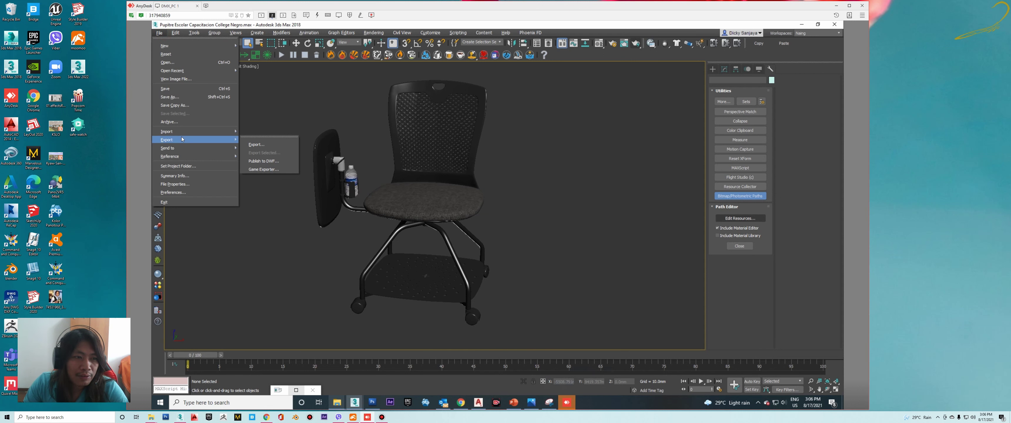
pyautogui.moveTo(168, 140)
pyautogui.click(255, 147)
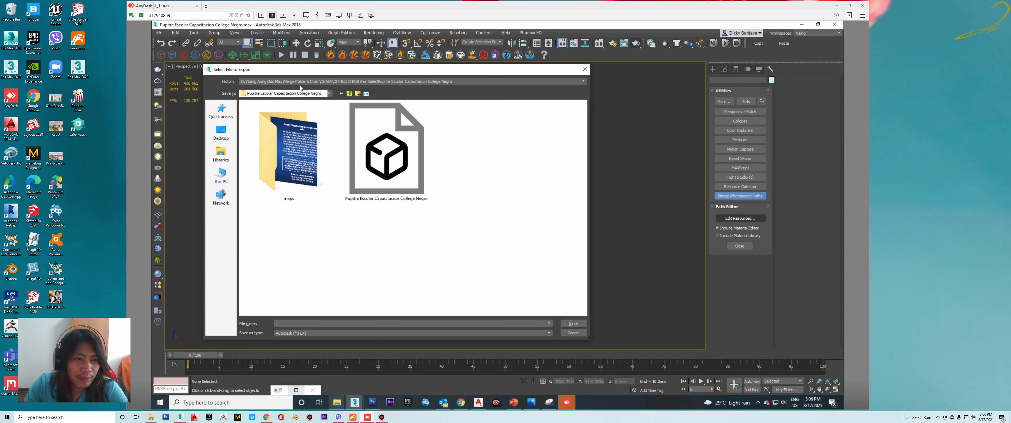
pyautogui.click(392, 167)
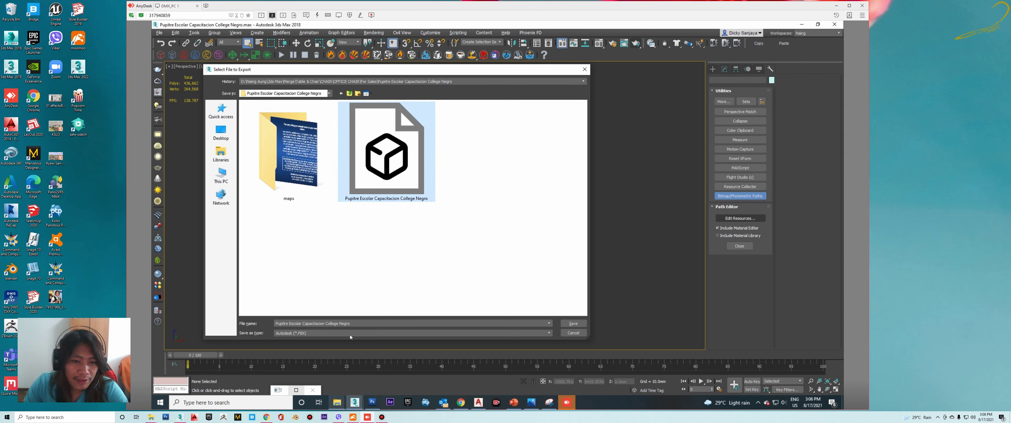
pyautogui.click(324, 333)
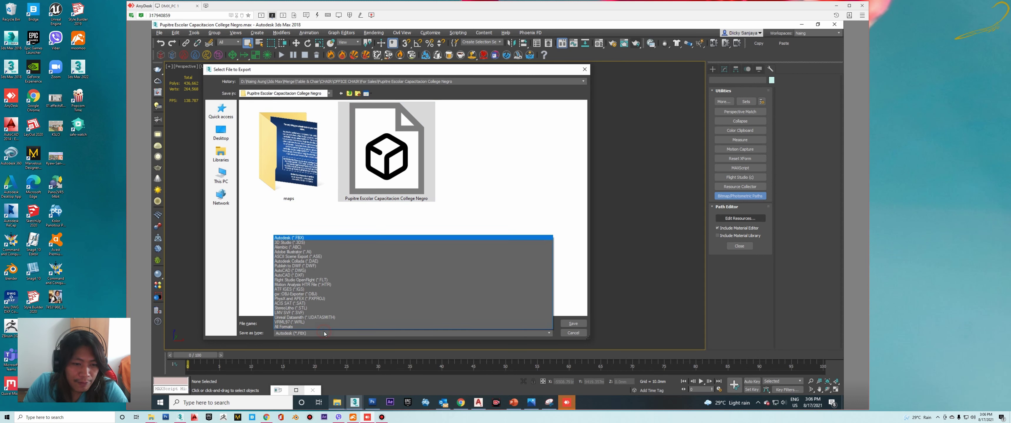
pyautogui.click(296, 242)
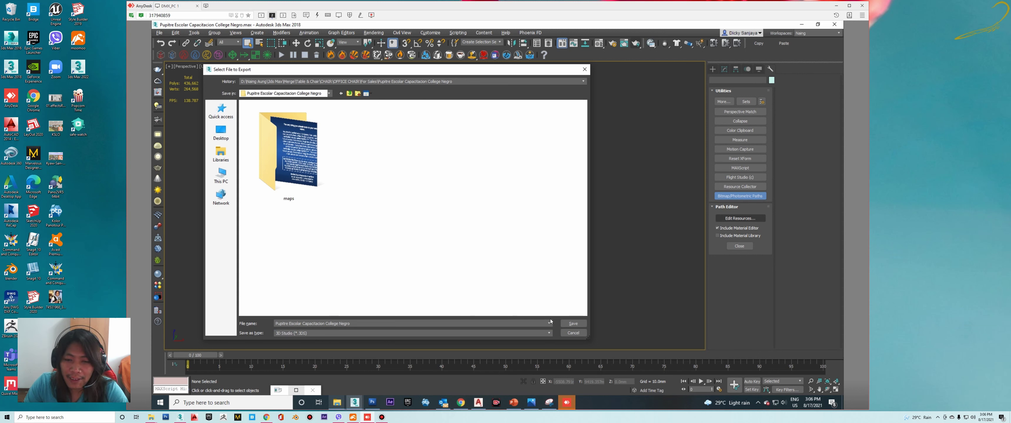
pyautogui.click(572, 324)
pyautogui.click(479, 221)
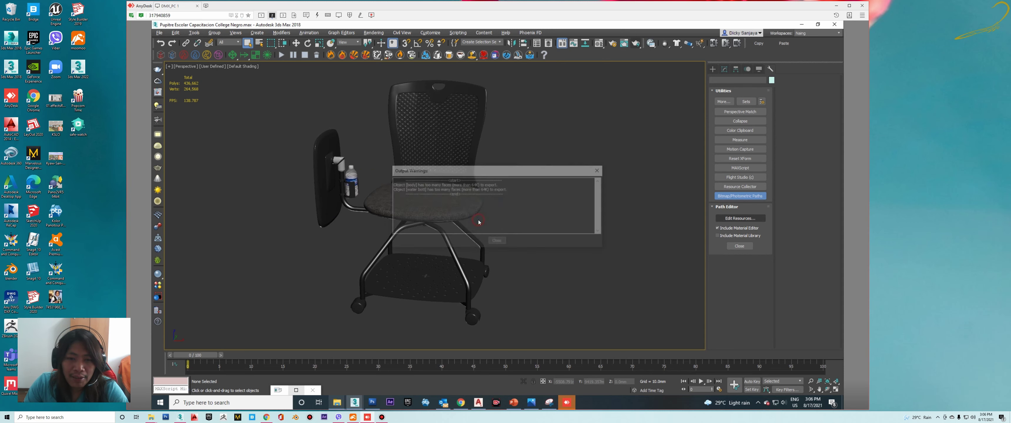
pyautogui.click(497, 242)
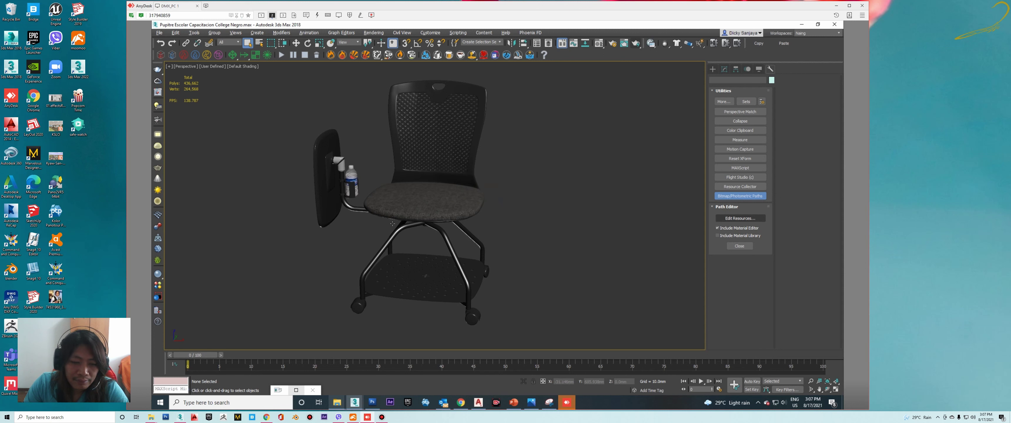
# - Export the chair as gw::OBJ-Exporter (*.OBJ) under the same name, with materials and Quads faces
pyautogui.click(160, 34)
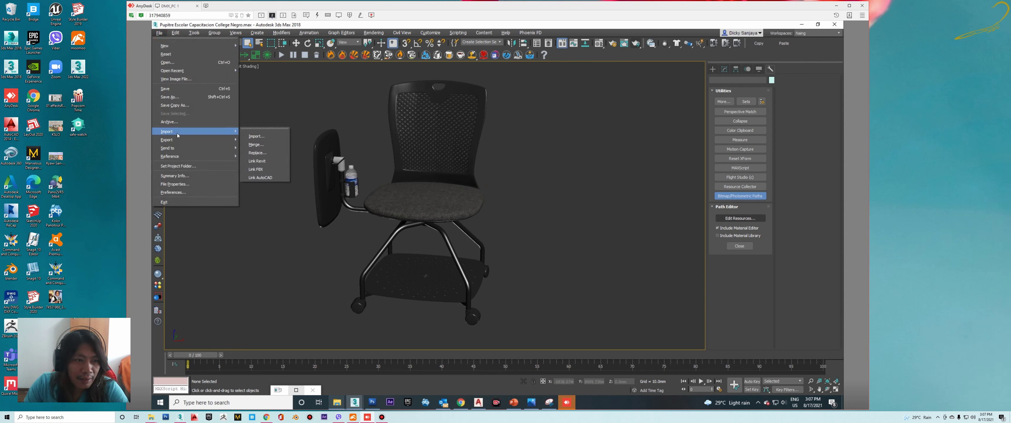
pyautogui.moveTo(167, 140)
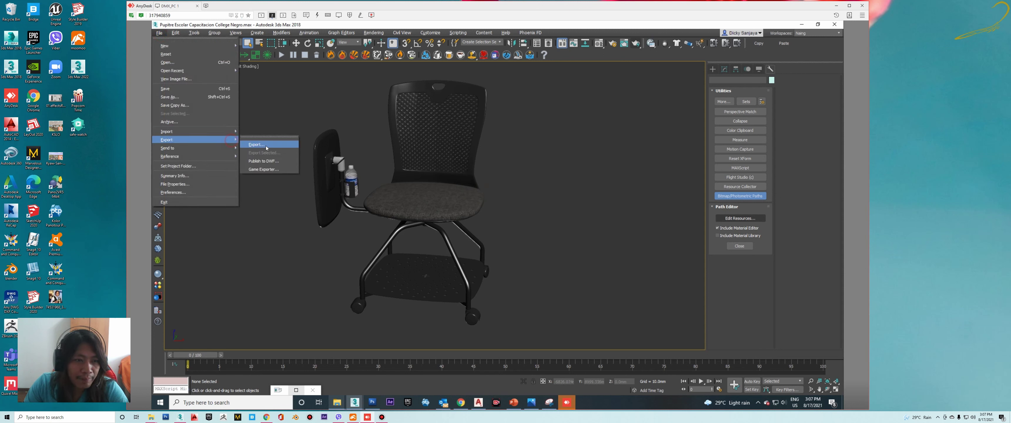
pyautogui.click(264, 146)
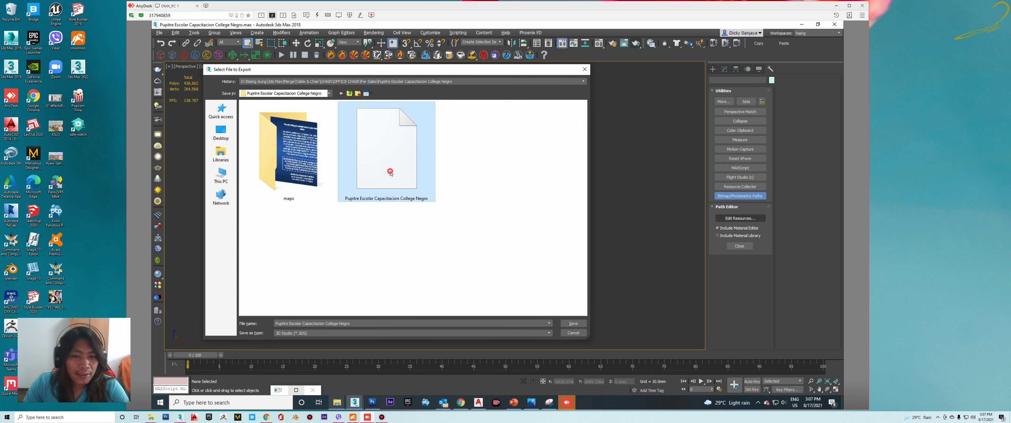
pyautogui.click(322, 333)
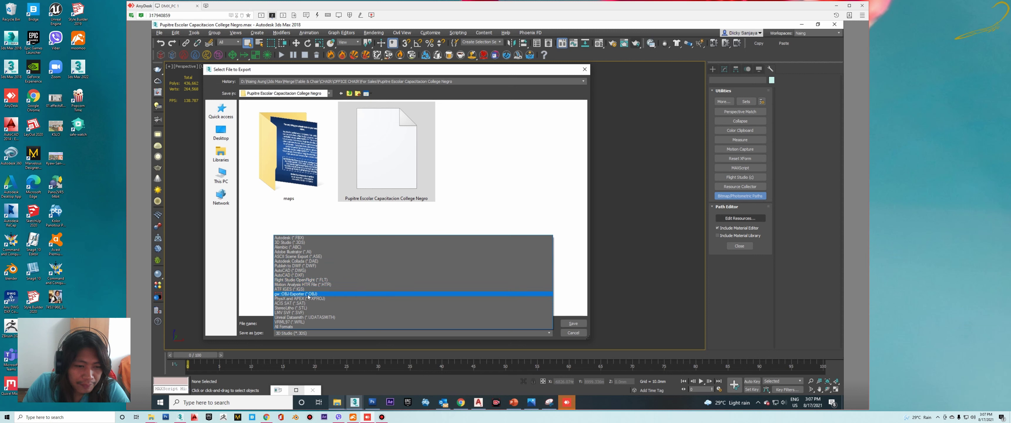
pyautogui.click(312, 295)
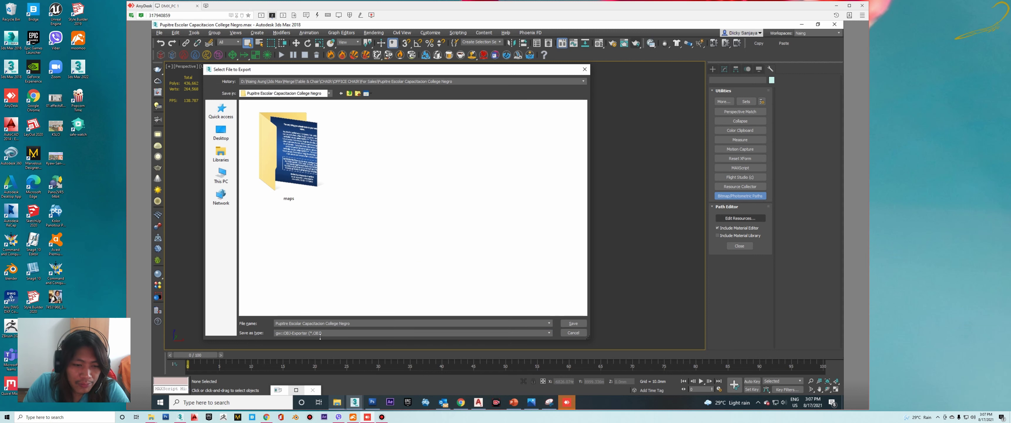
pyautogui.click(575, 325)
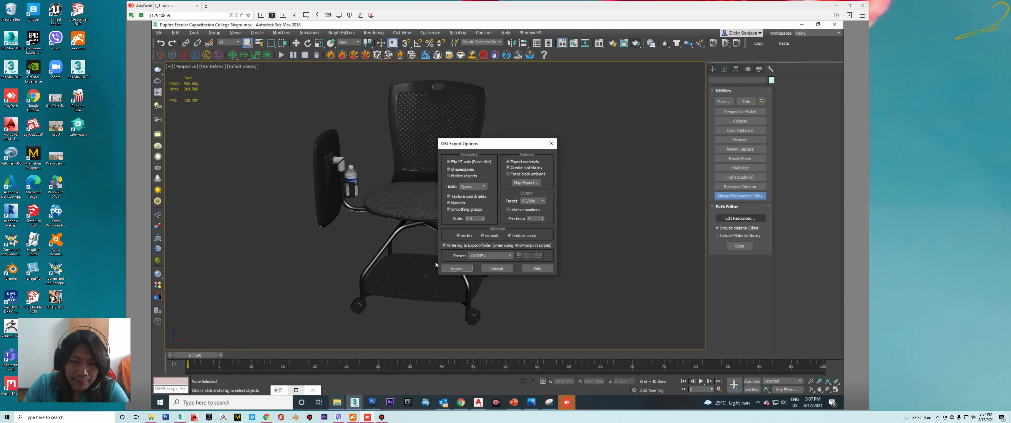
pyautogui.click(460, 269)
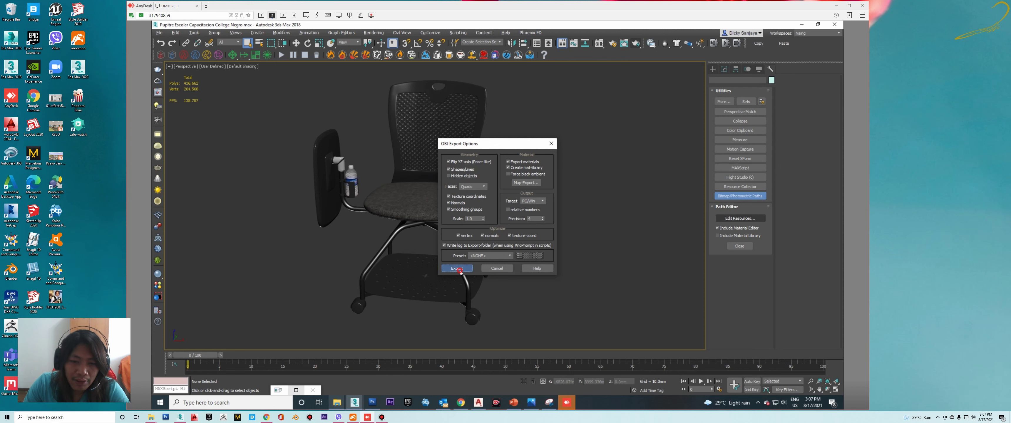
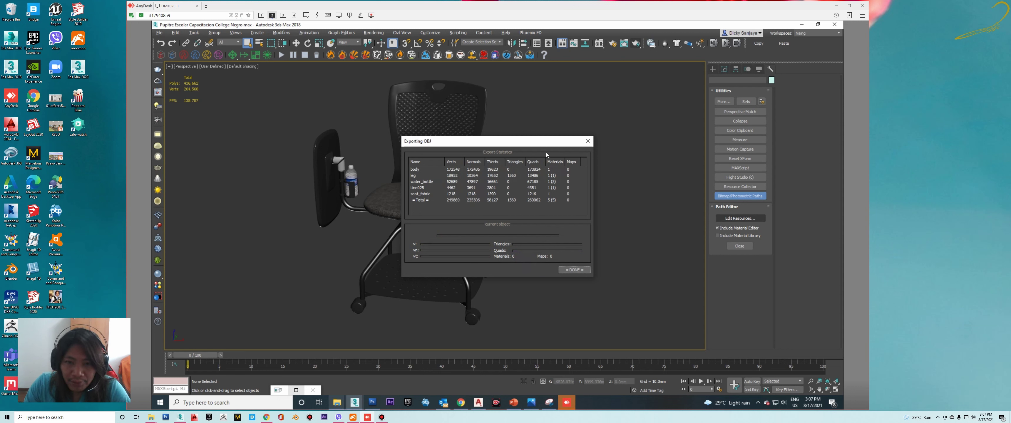
# - Dismiss the finished OBJ export summary, then start and cancel a second OBJ export of the chair
pyautogui.moveTo(540, 147); pyautogui.dragTo(529, 154)
pyautogui.click(562, 278)
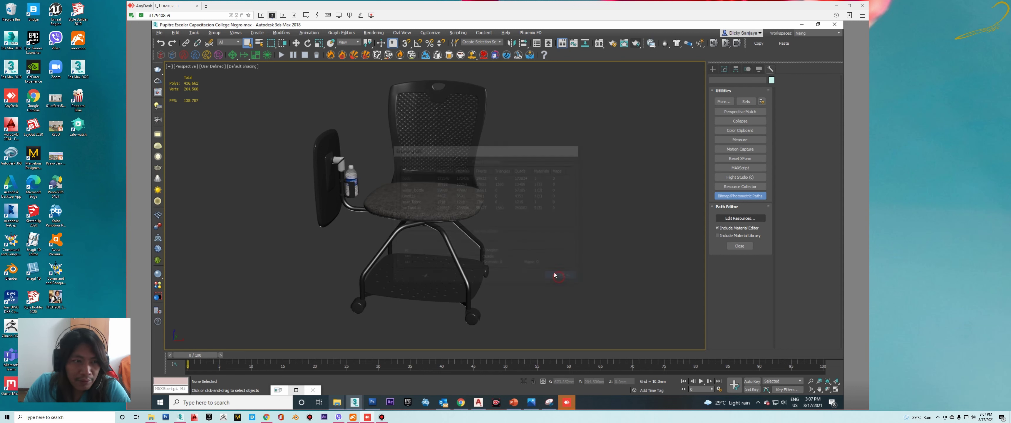
pyautogui.click(160, 33)
pyautogui.moveTo(168, 139)
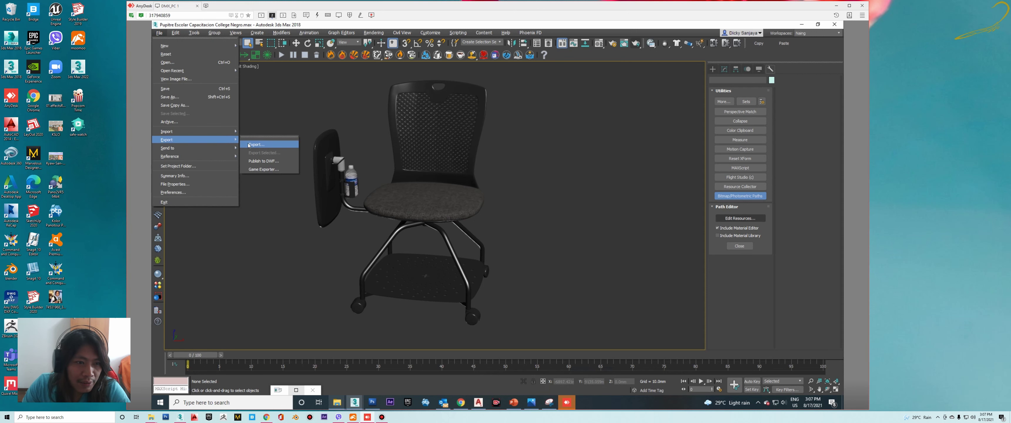
pyautogui.click(249, 146)
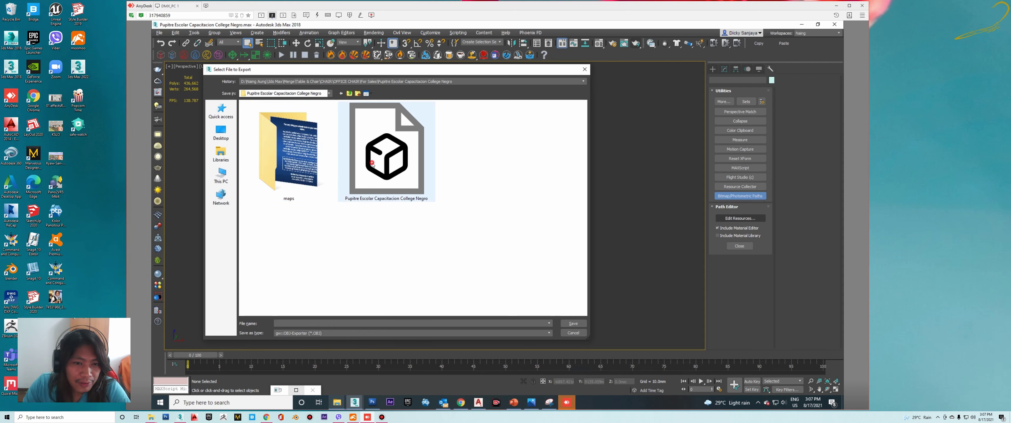
pyautogui.click(372, 162)
pyautogui.click(350, 333)
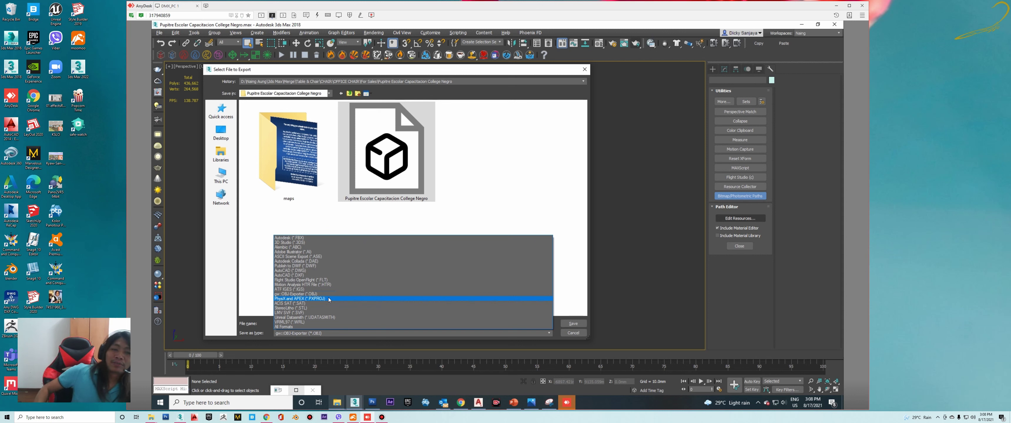
pyautogui.click(339, 295)
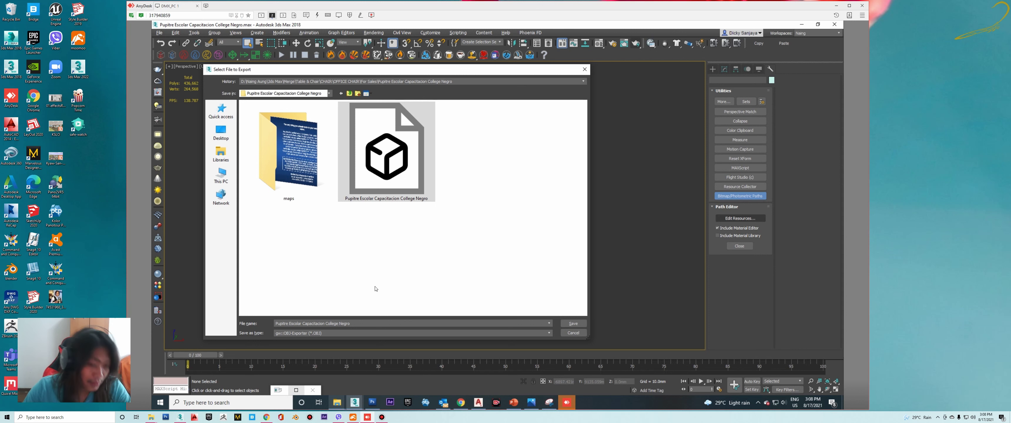
pyautogui.click(574, 332)
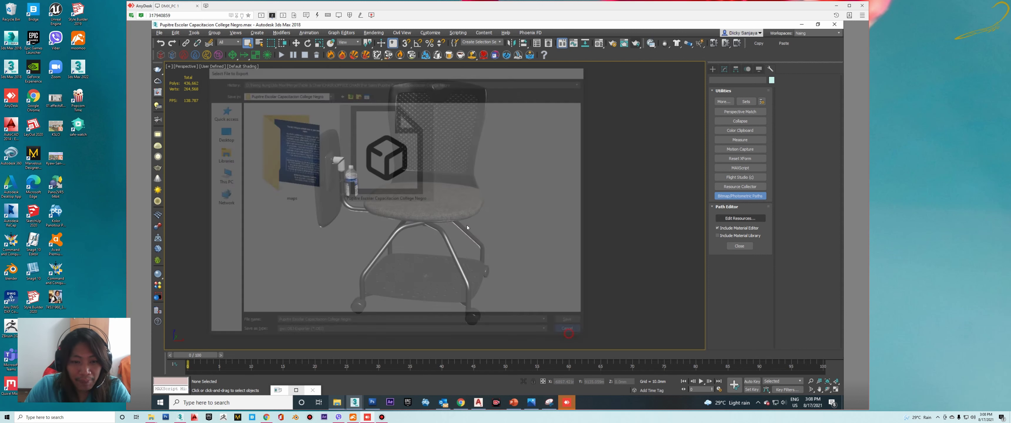
# - Orbit toward the chair's armrest side, save the scene with Ctrl+S, and switch to the browser
pyautogui.moveTo(502, 183)
pyautogui.keyDown('alt'); pyautogui.mouseDown(button='middle')
pyautogui.moveTo(545, 217)
pyautogui.moveTo(520, 217)
pyautogui.mouseUp(button='middle'); pyautogui.keyUp('alt')
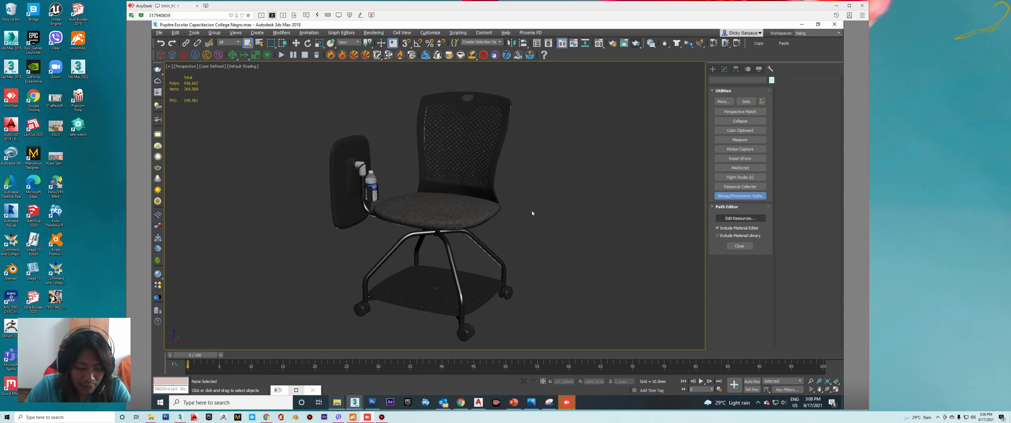
pyautogui.hotkey('ctrl', 's')
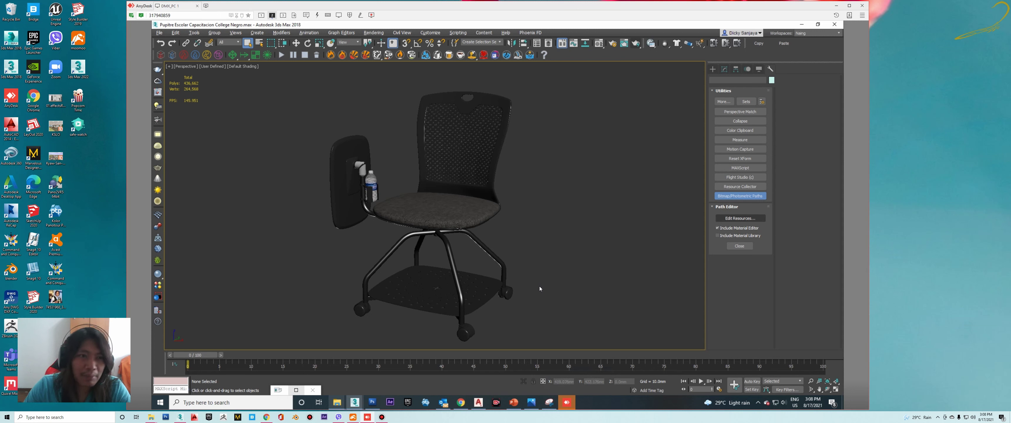
pyautogui.click(461, 402)
# - Scroll the CGTrader Drevva Reception Desk page and check the My Models page
pyautogui.scroll(2, 475, 138)
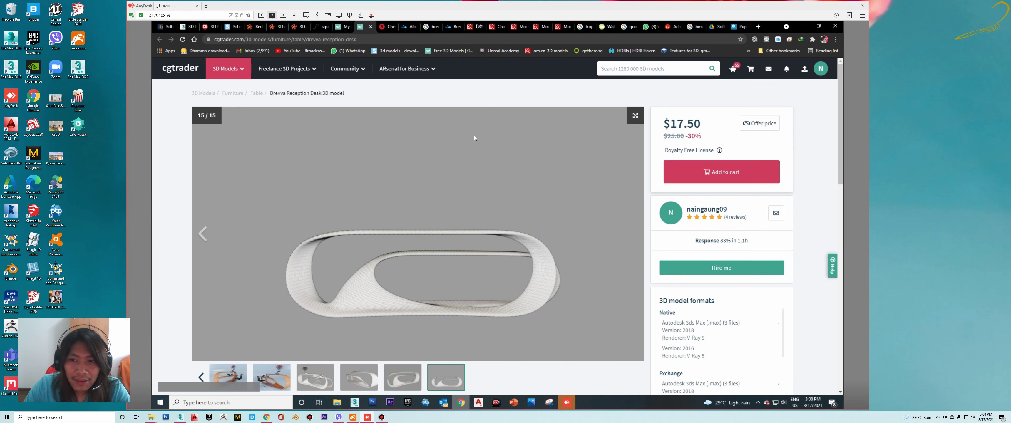
pyautogui.scroll(-7, 432, 157)
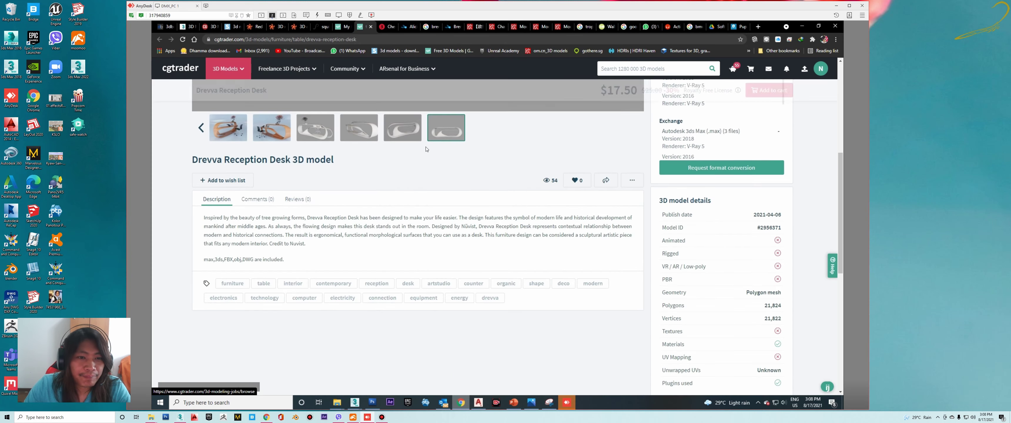
pyautogui.scroll(-5, 434, 156)
pyautogui.scroll(5, 434, 156)
pyautogui.scroll(4, 560, 160)
pyautogui.scroll(3, 560, 160)
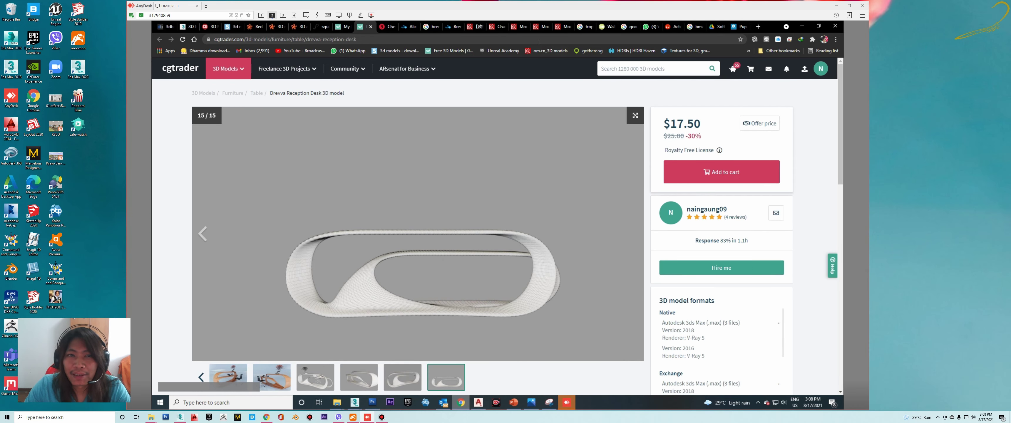
pyautogui.click(347, 27)
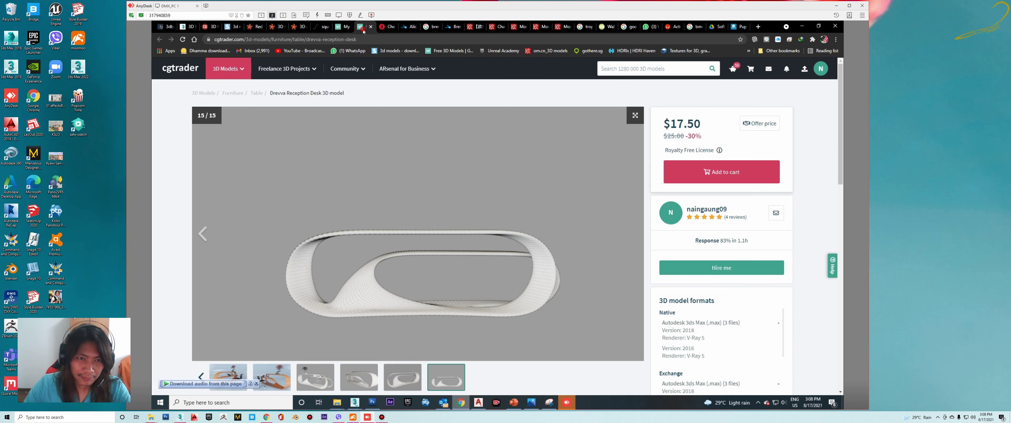
# - Go to turbosquid.com from the address bar
pyautogui.click(243, 39)
pyautogui.write('turbosquid.com')
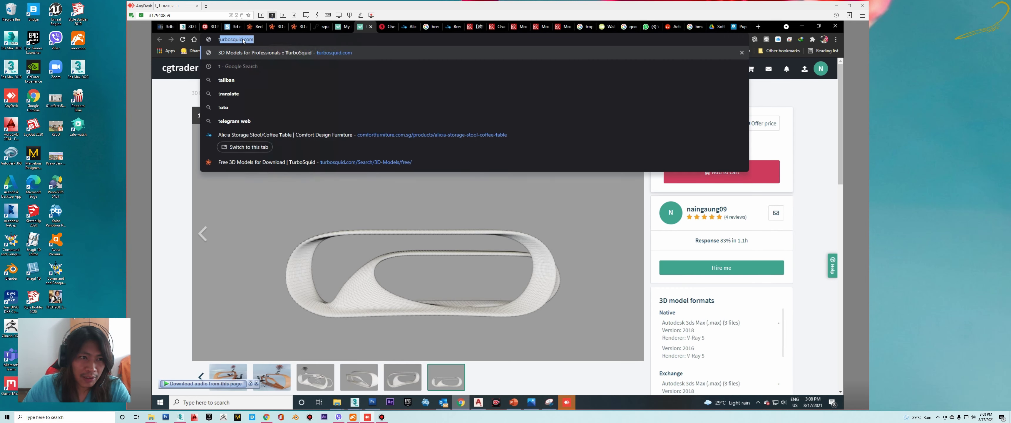
pyautogui.press('Return')
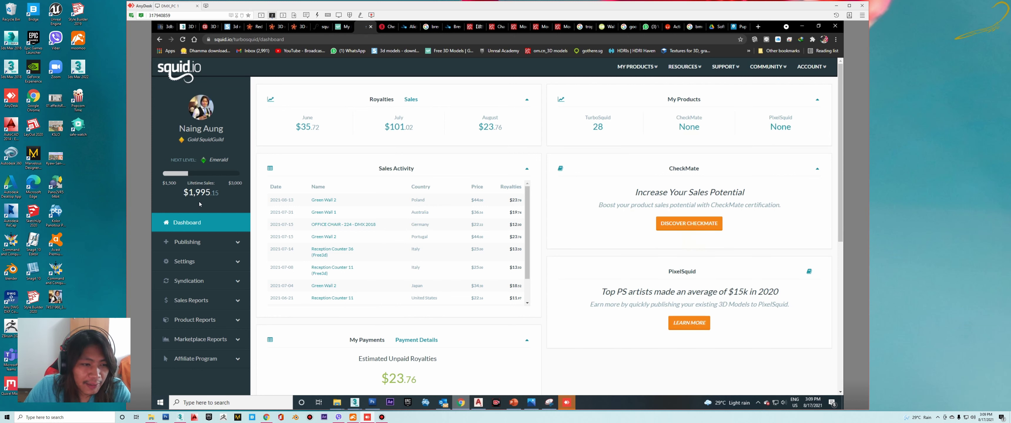
# - Scroll through the TurboSquid dashboard's royalties, recent sales and product list
pyautogui.scroll(-1, 205, 176)
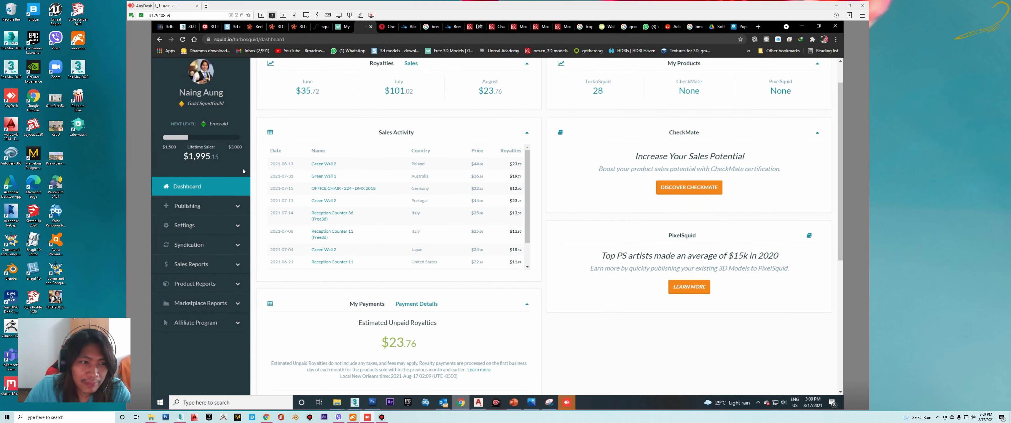
pyautogui.scroll(1, 316, 185)
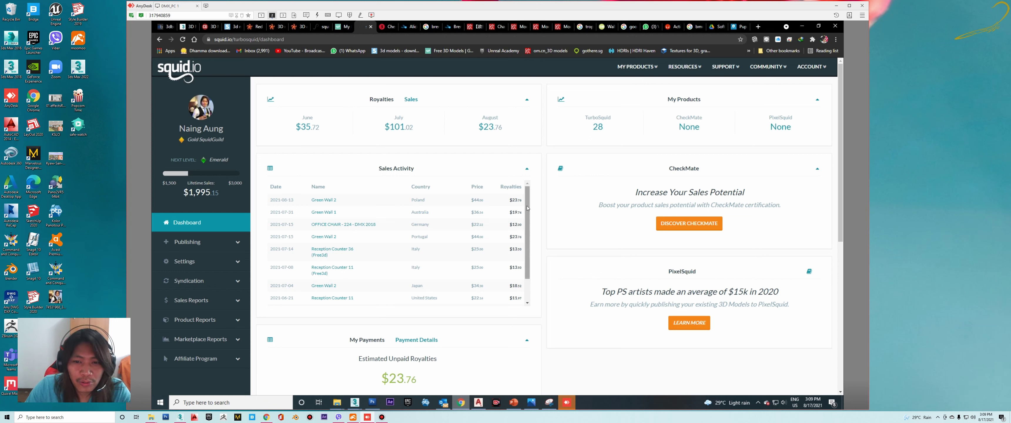
pyautogui.moveTo(528, 208); pyautogui.dragTo(525, 231)
pyautogui.scroll(1, 524, 238)
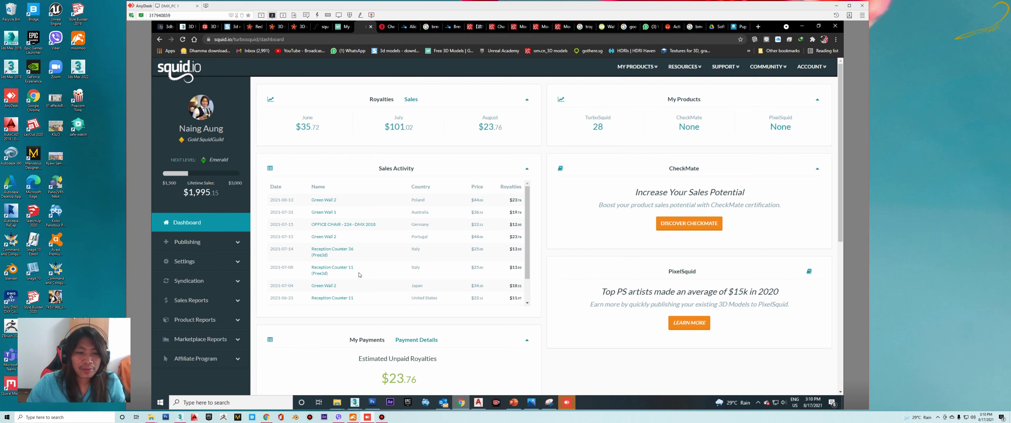
pyautogui.scroll(-1, 353, 239)
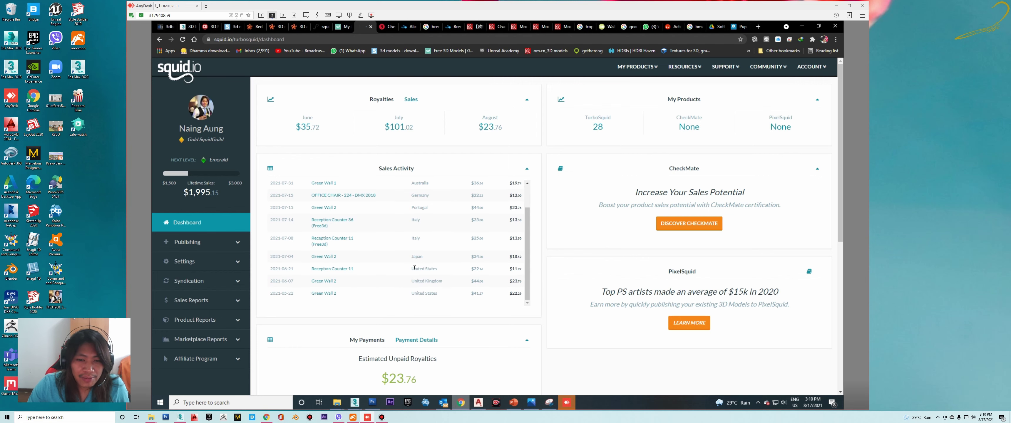
pyautogui.scroll(-4, 342, 251)
pyautogui.scroll(1, 579, 277)
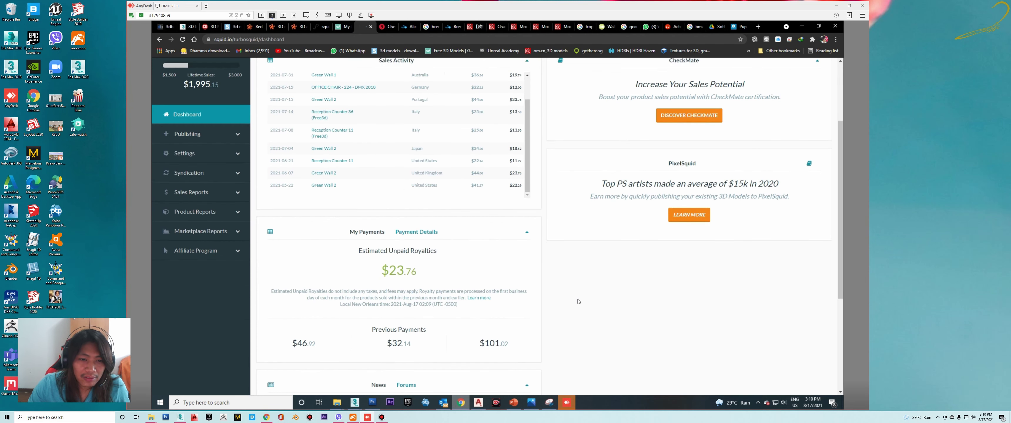
pyautogui.scroll(3, 579, 277)
# - Collapse and re-expand Sales Activity, then open its detailed sales report in a new tab
pyautogui.click(526, 169)
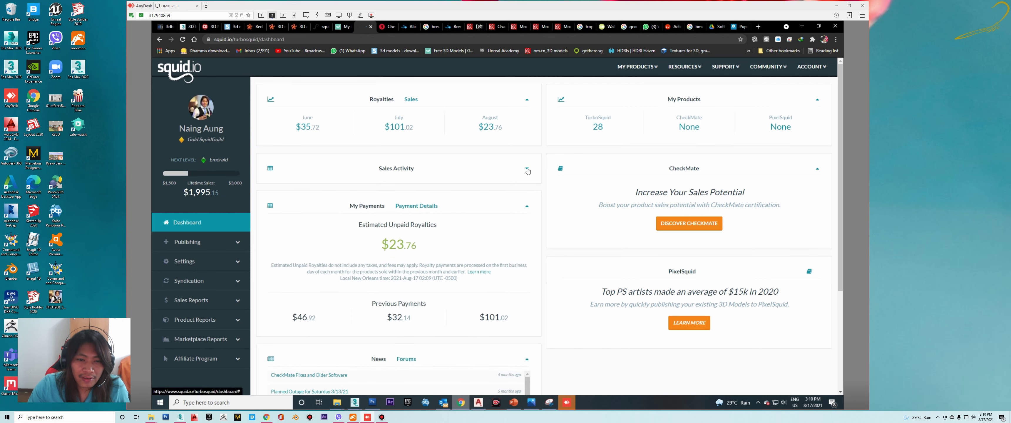
pyautogui.click(527, 169)
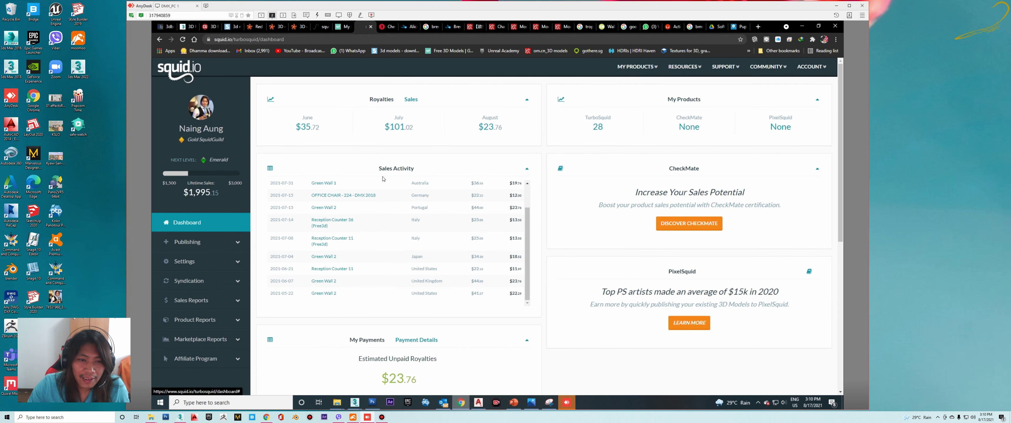
pyautogui.click(270, 170)
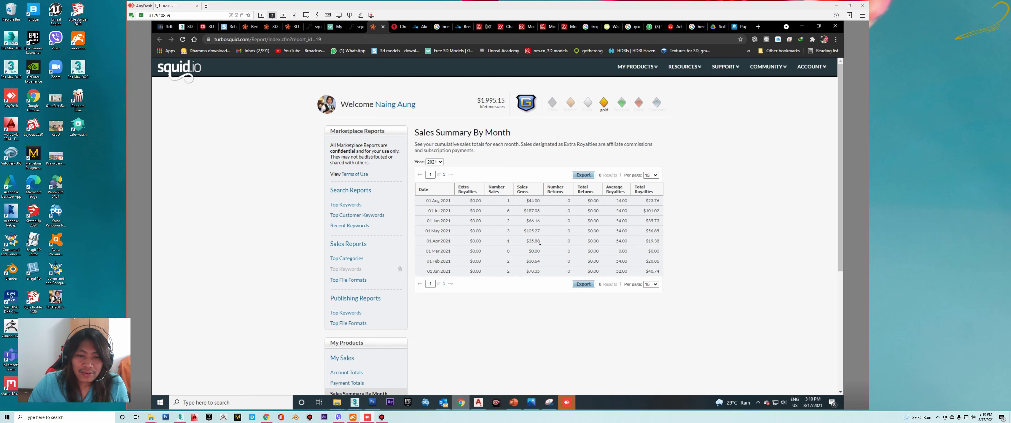
# - Review the 2021 Sales Summary By Month report and show the ACCOUNT options list
pyautogui.scroll(-3, 571, 213)
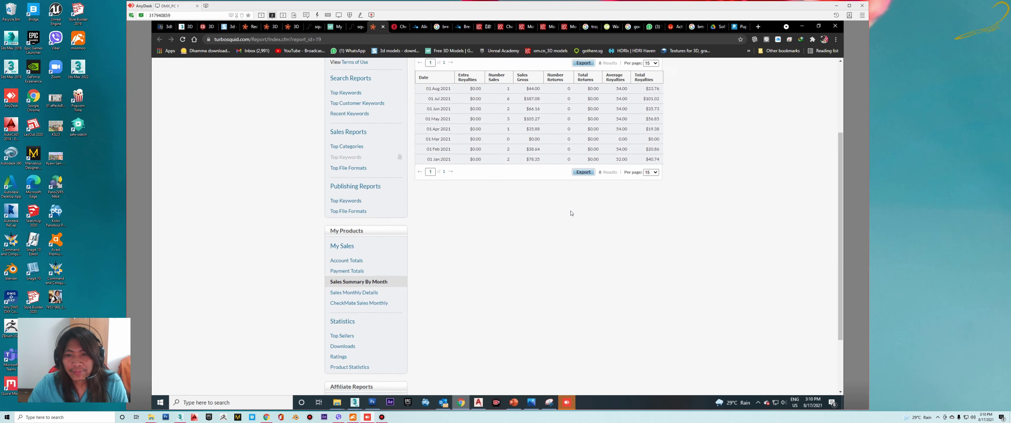
pyautogui.scroll(3, 572, 213)
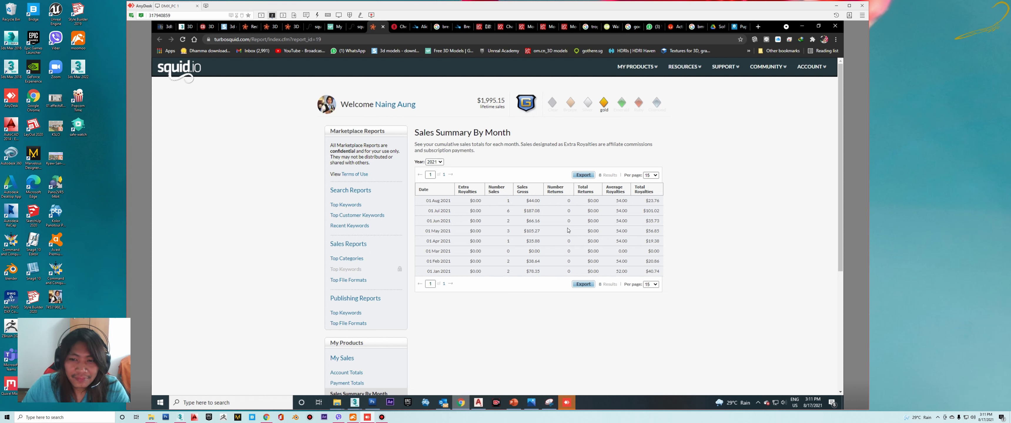
pyautogui.scroll(-1, 568, 230)
pyautogui.scroll(1, 510, 165)
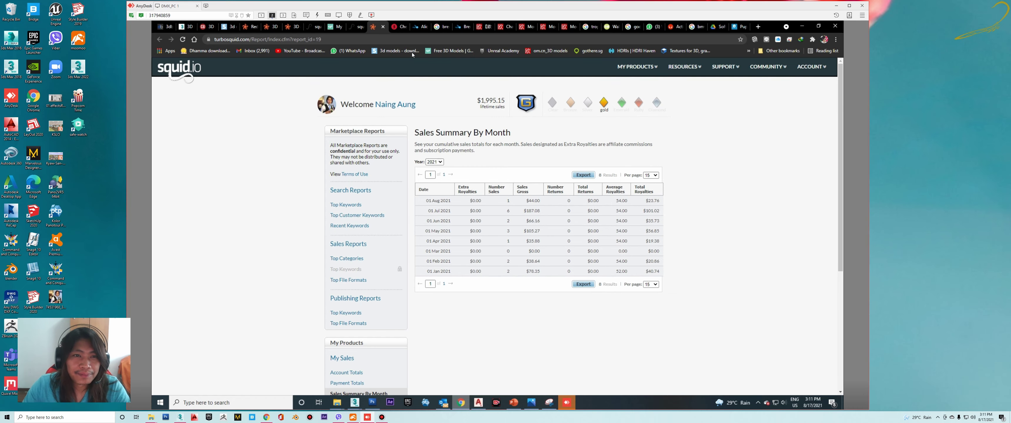
pyautogui.click(826, 70)
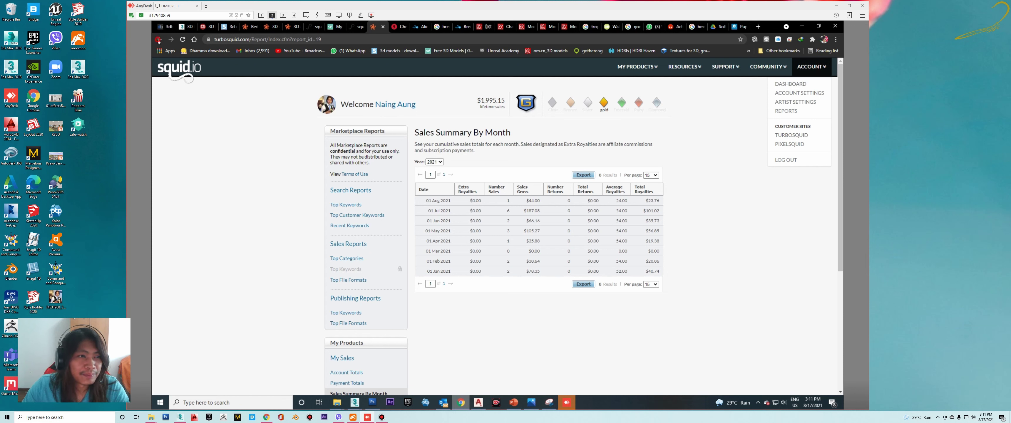
# - Close the sales report tab and start a new product via Publishing > TurboSquid Publisher
pyautogui.click(356, 26)
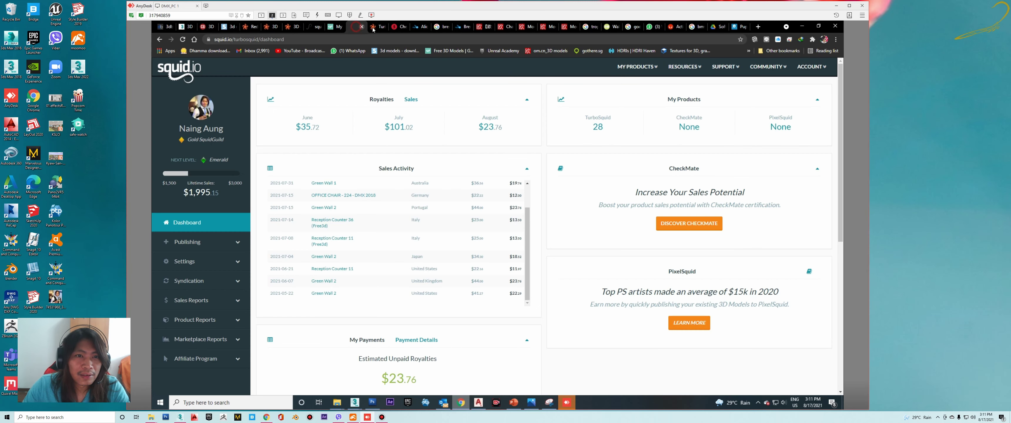
pyautogui.click(383, 27)
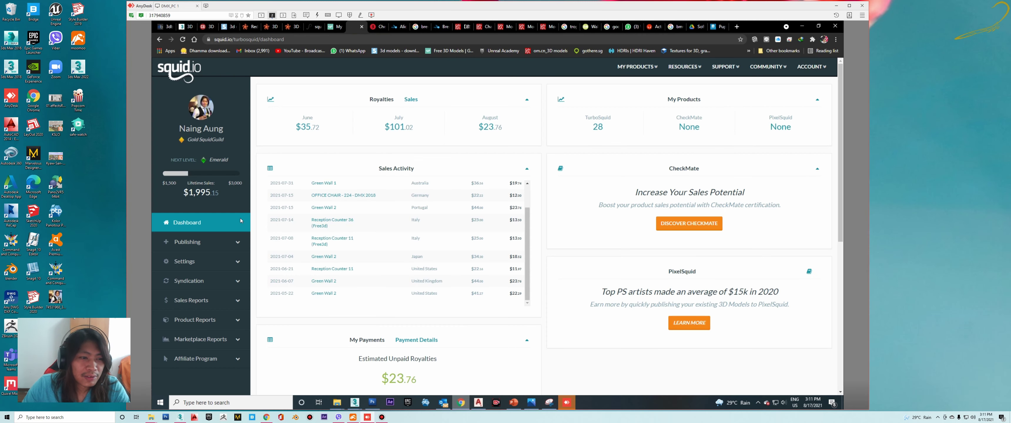
pyautogui.click(200, 242)
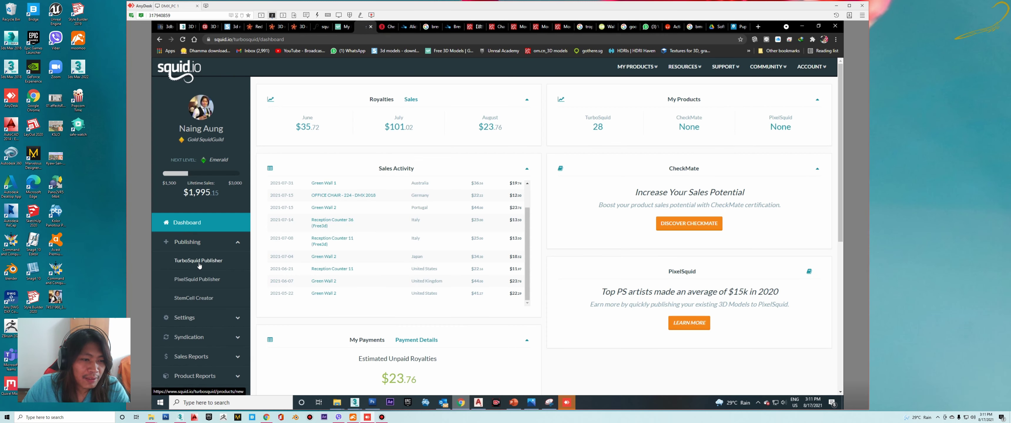
pyautogui.click(199, 263)
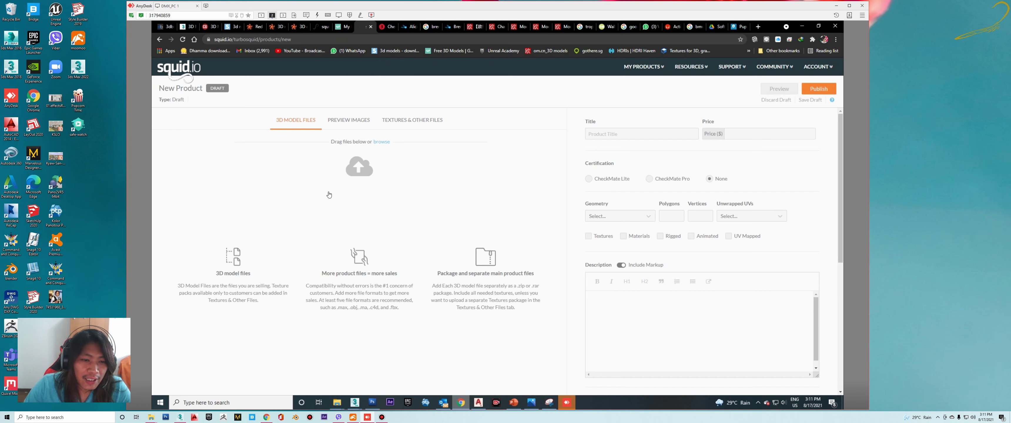
pyautogui.moveTo(337, 403)
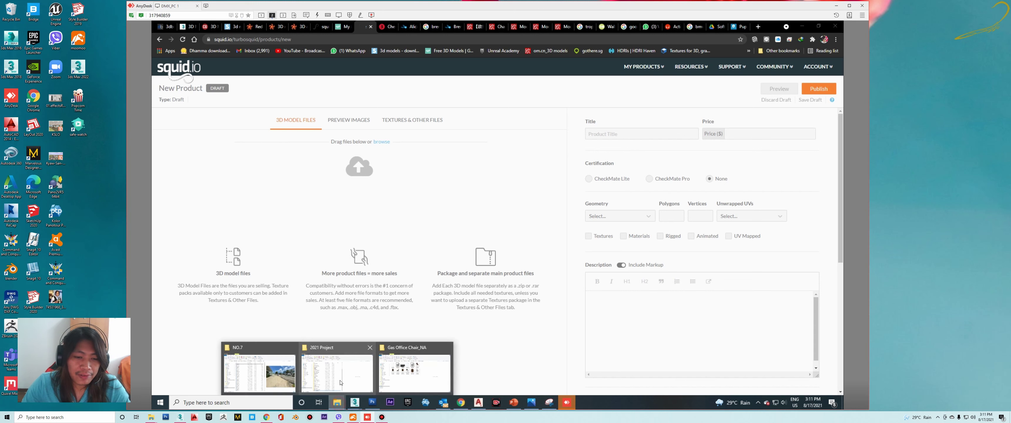
# - Open the Pupitre Escolar Capacitacion College Negro folder under For Sales, then bring 3ds Max forward
pyautogui.click(416, 367)
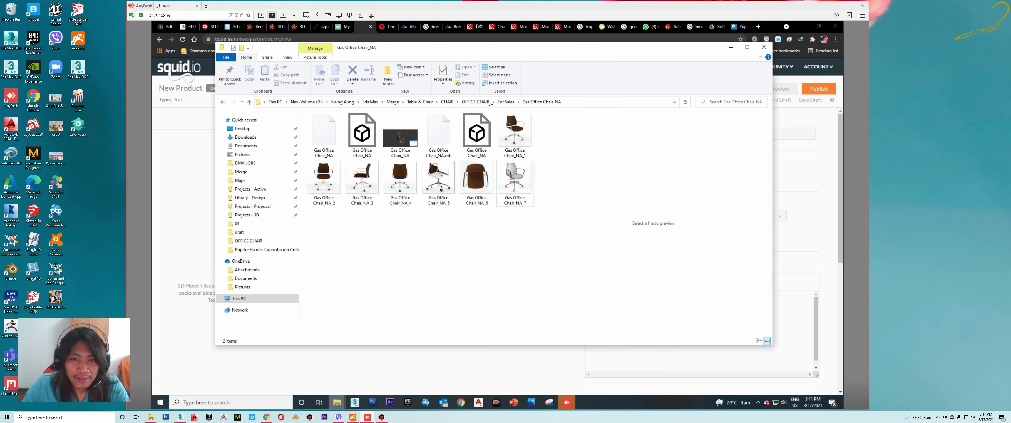
pyautogui.click(505, 102)
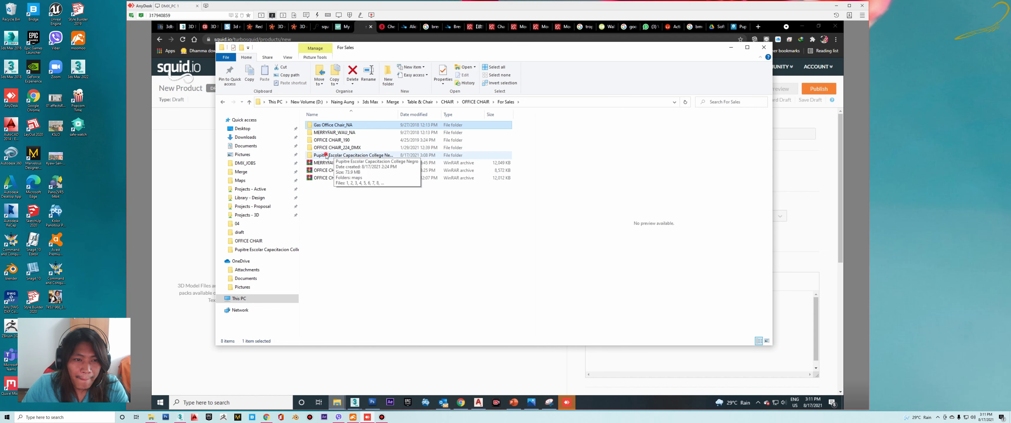
pyautogui.doubleClick(324, 154)
pyautogui.moveTo(438, 49)
pyautogui.mouseDown()
pyautogui.moveTo(647, 62)
pyautogui.moveTo(601, 64)
pyautogui.mouseUp()
pyautogui.click(680, 204)
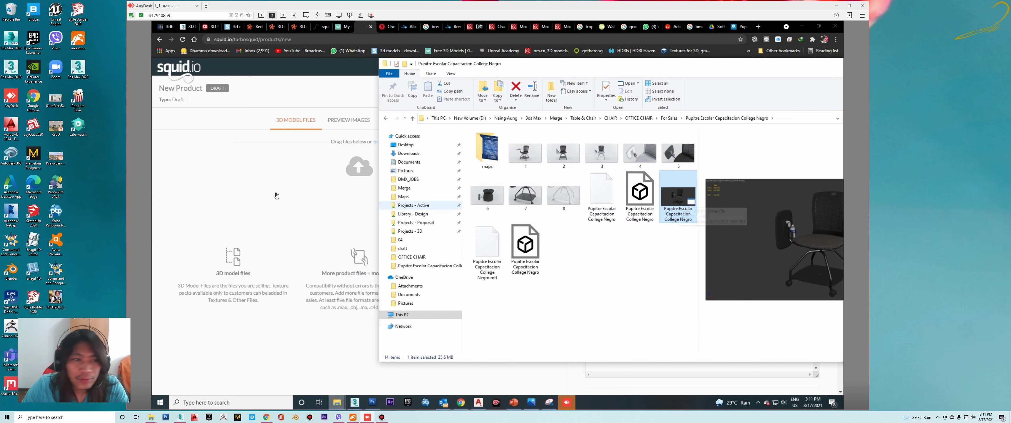
pyautogui.moveTo(354, 403)
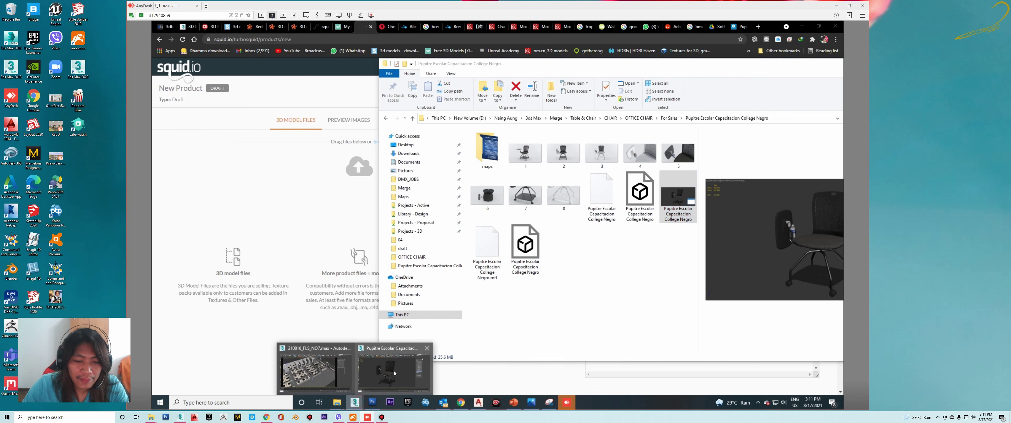
pyautogui.click(395, 371)
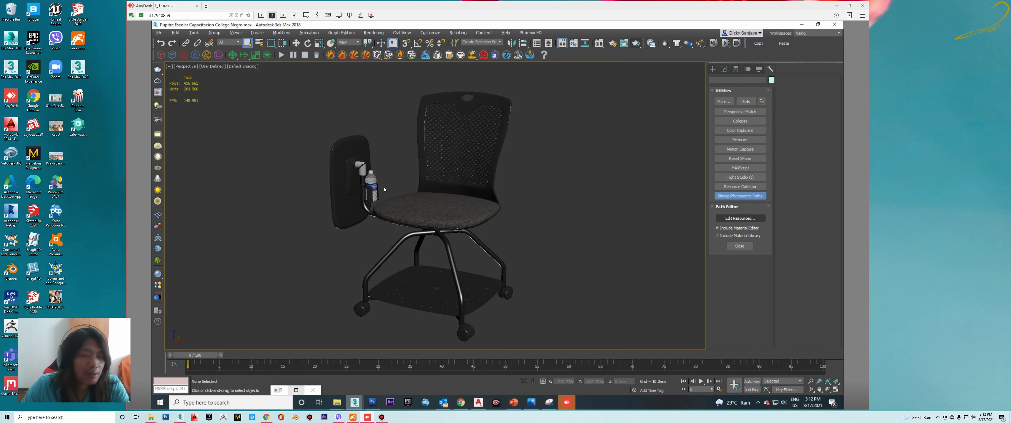
# - In Save As, rename the existing chair .max file with a _2018 suffix
pyautogui.hotkey('ctrl', 'shift', 's')
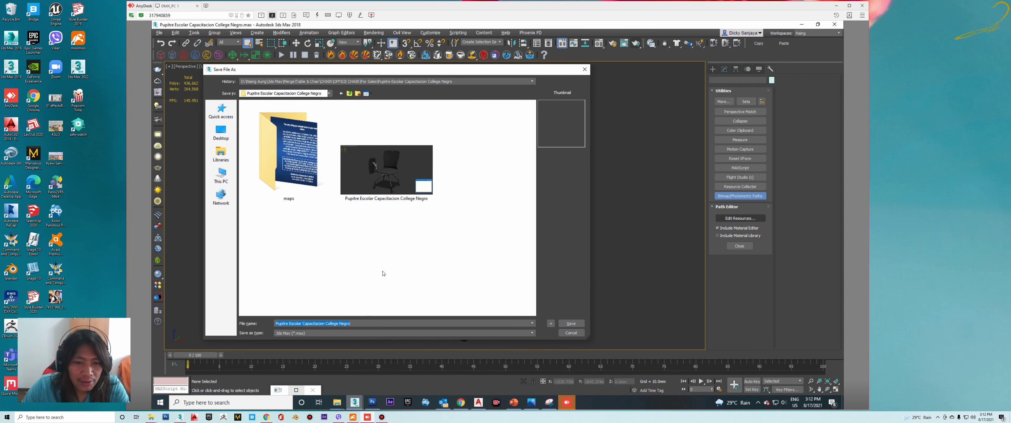
pyautogui.click(428, 199)
pyautogui.click(428, 199)
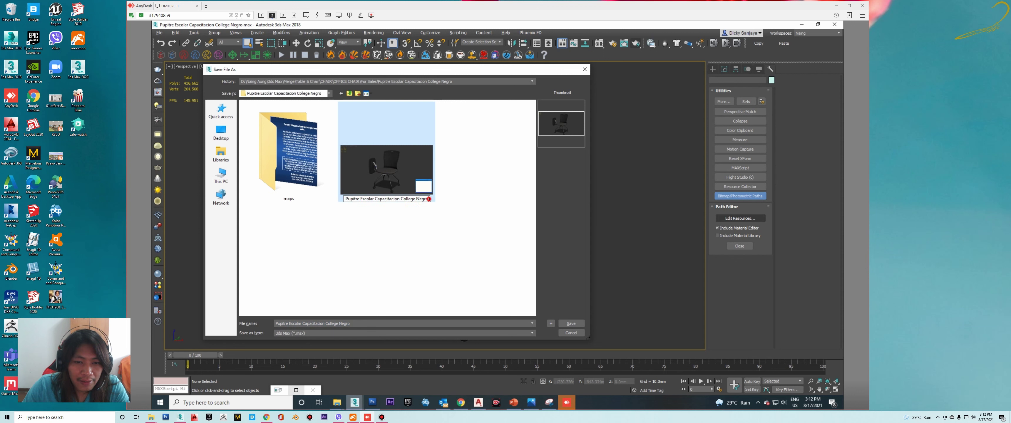
pyautogui.write('_')
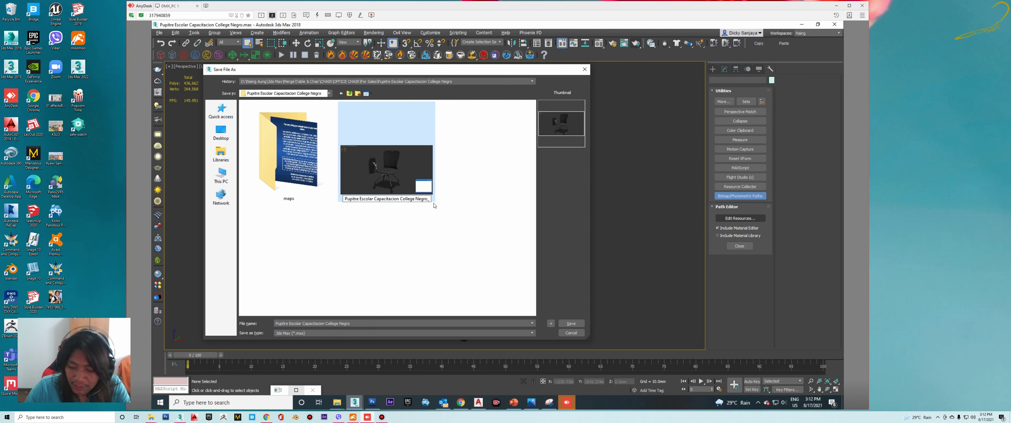
pyautogui.write('2018')
pyautogui.press('Return')
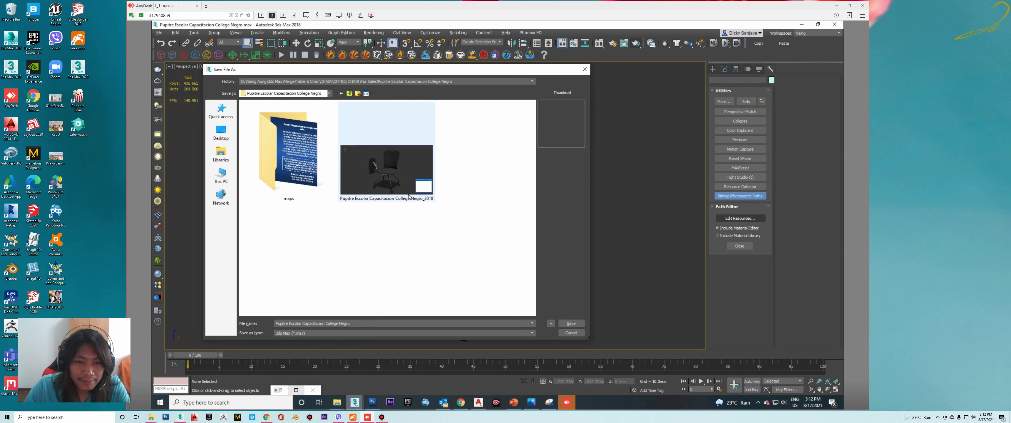
# - Save a copy of the chair scene named _2015 in 3ds Max 2015 format
pyautogui.click(403, 184)
pyautogui.click(358, 324)
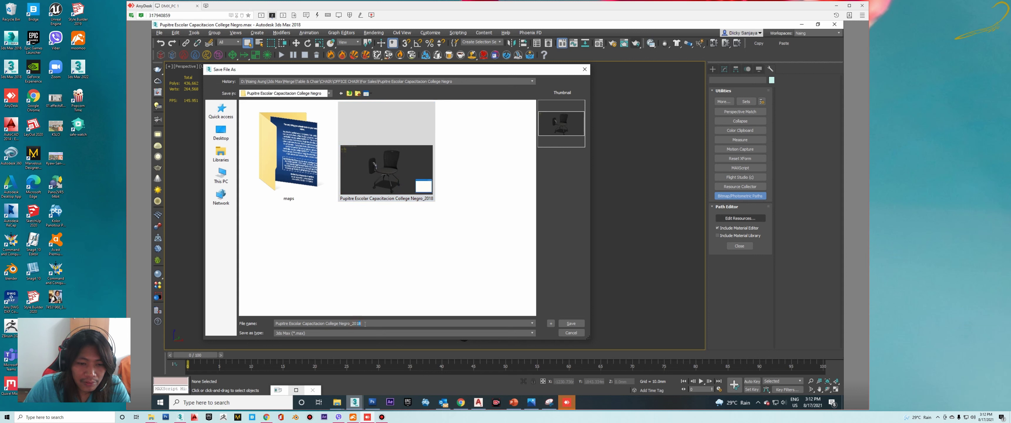
pyautogui.press('BackSpace')
pyautogui.write('5')
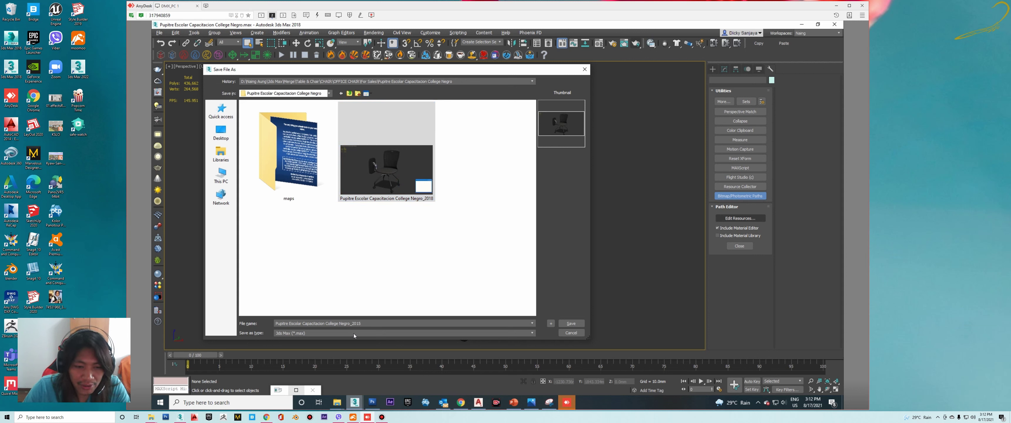
pyautogui.click(353, 334)
pyautogui.click(302, 344)
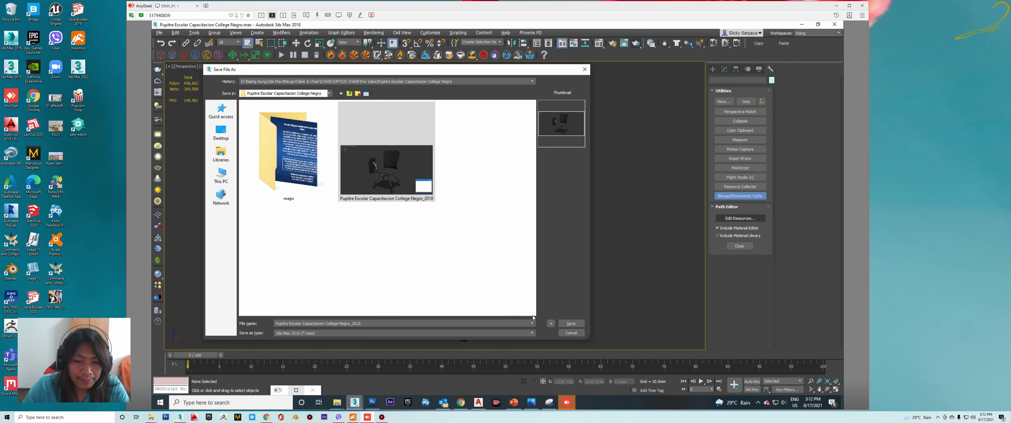
pyautogui.click(571, 323)
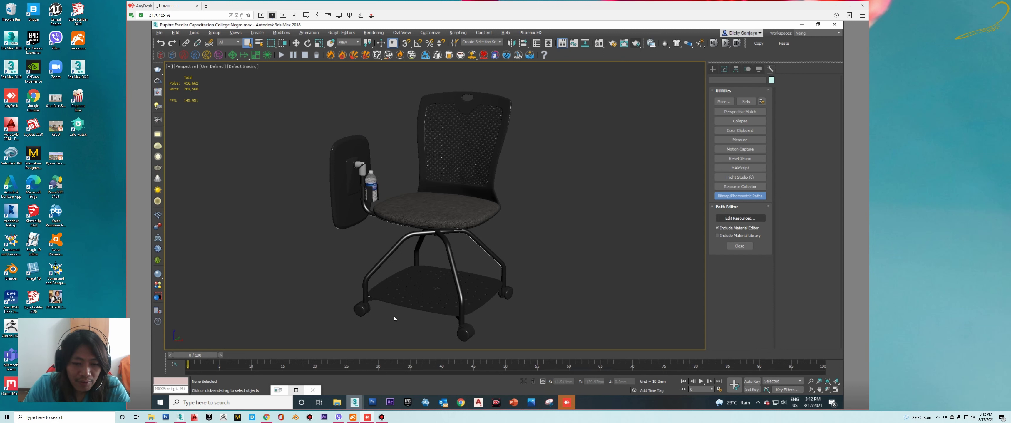
pyautogui.moveTo(372, 417)
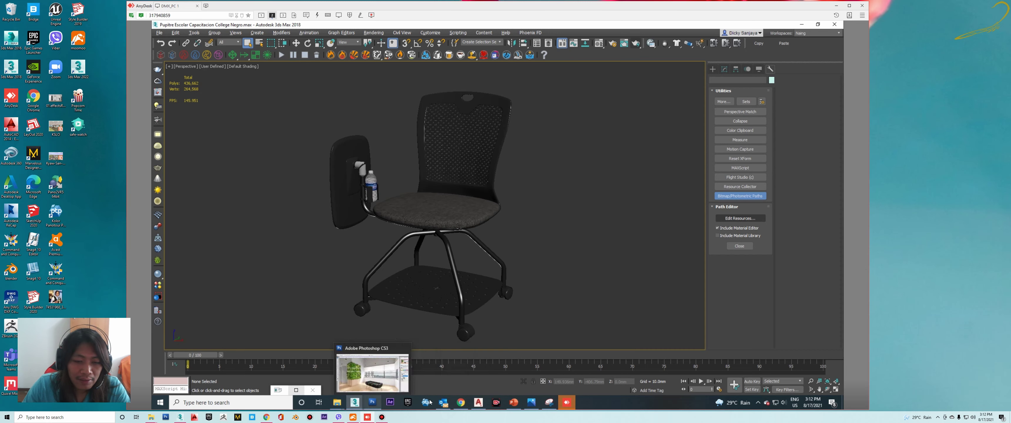
# - Refresh the chair folder in File Explorer so the new _2015 file appears
pyautogui.moveTo(461, 403)
pyautogui.click(486, 376)
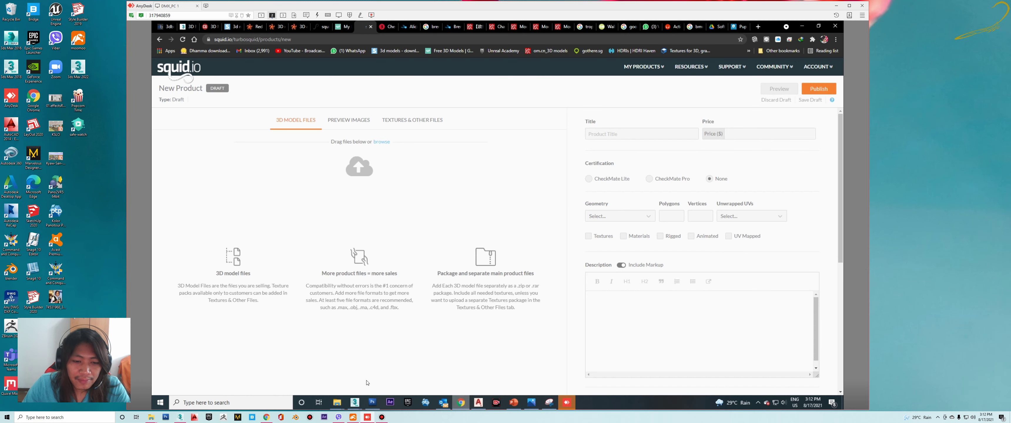
pyautogui.moveTo(337, 403)
pyautogui.click(428, 364)
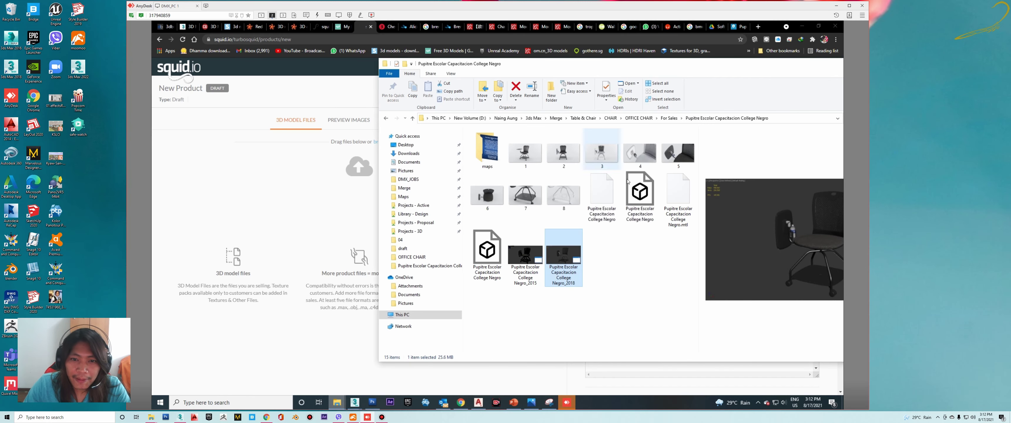
pyautogui.click(644, 248)
pyautogui.rightClick(613, 245)
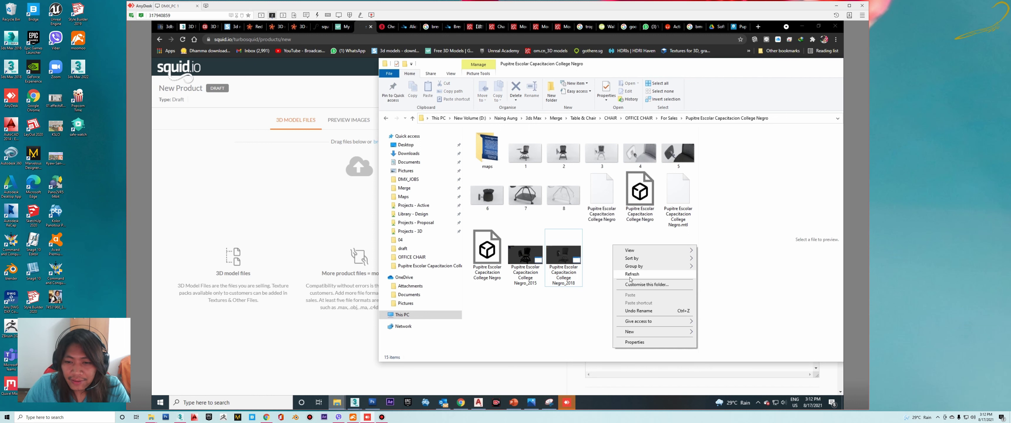
pyautogui.click(630, 277)
# - Drag the _2018 and _2015 .max files onto the squid.io 3D Model Files area
pyautogui.click(536, 258)
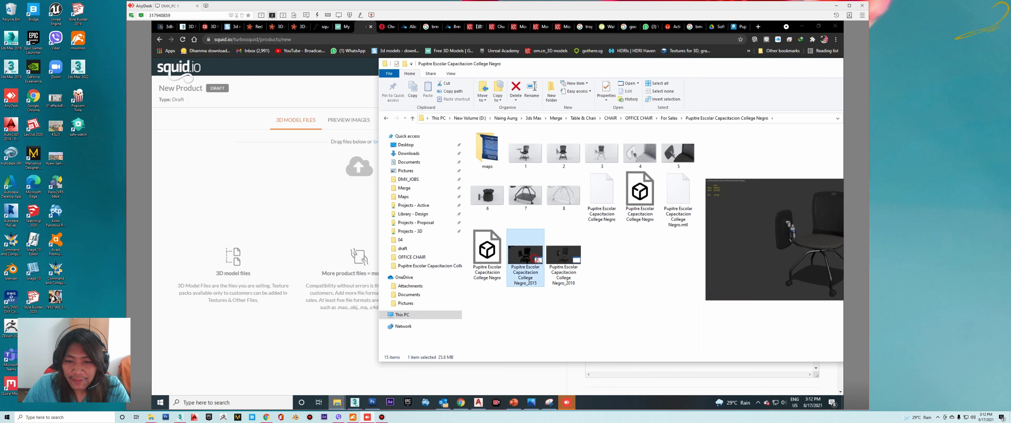
pyautogui.moveTo(564, 256); pyautogui.dragTo(281, 171)
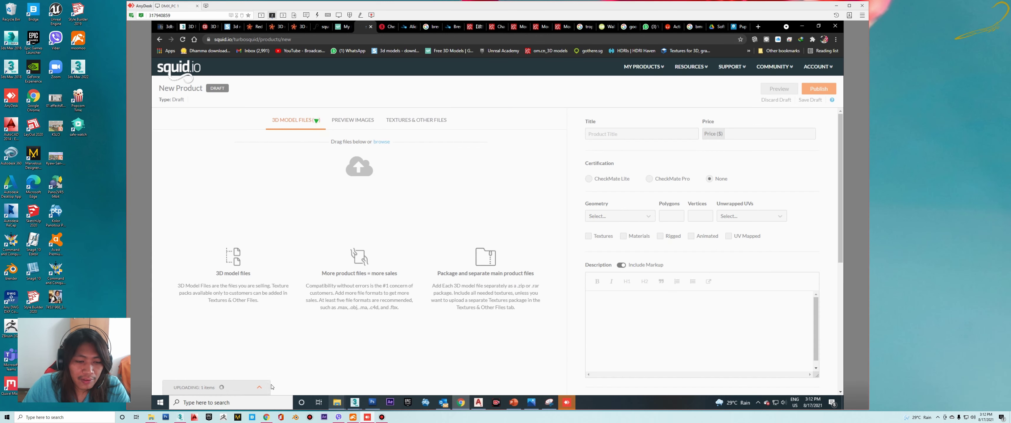
pyautogui.click(259, 388)
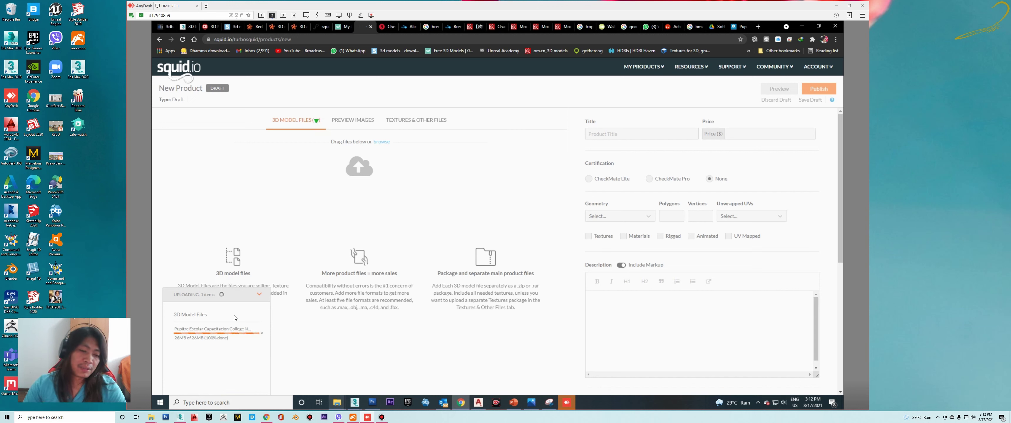
pyautogui.click(337, 403)
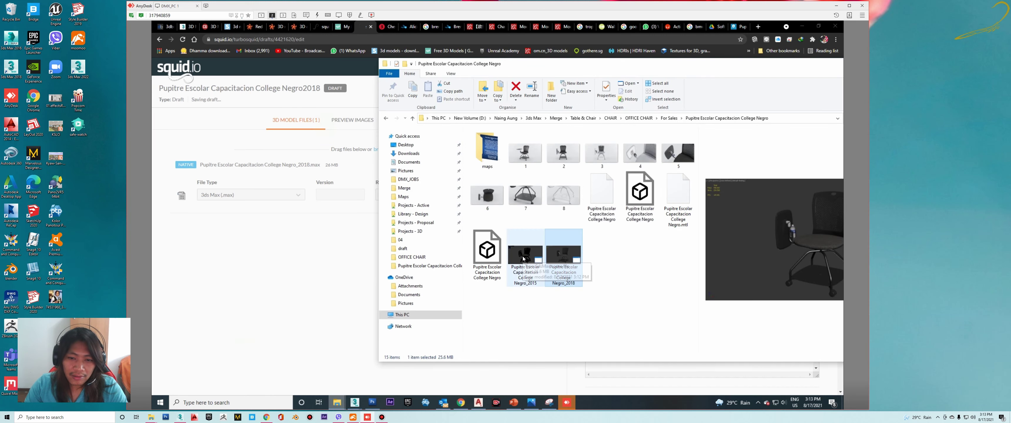
pyautogui.moveTo(524, 258); pyautogui.dragTo(272, 239)
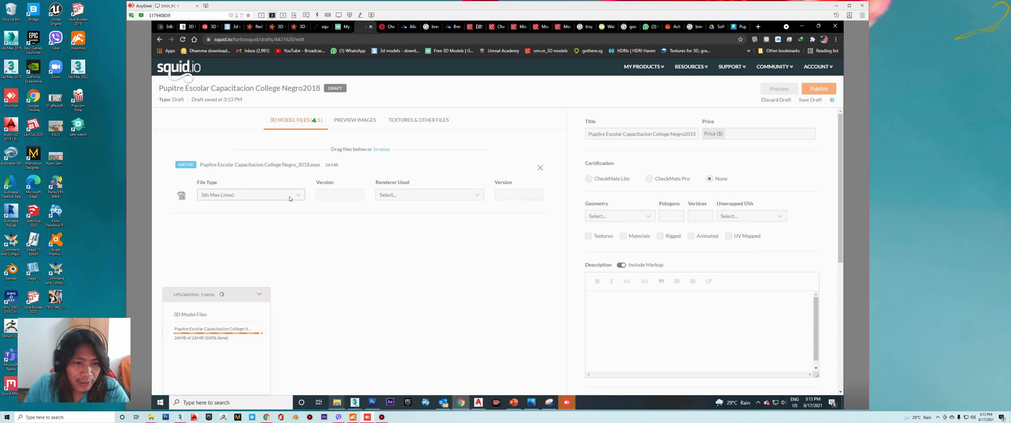
pyautogui.click(382, 418)
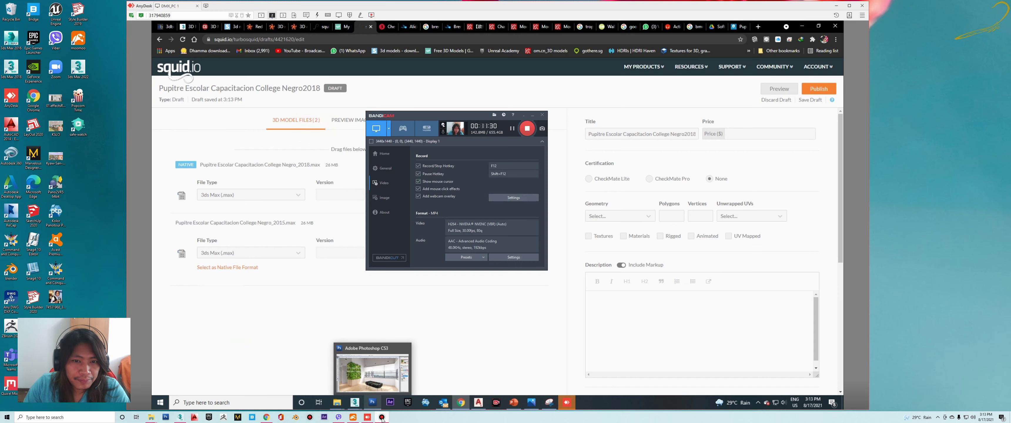
# - Upload the chair's .3DS, .FBX, .mtl and .obj exports to the squid.io draft
pyautogui.click(382, 418)
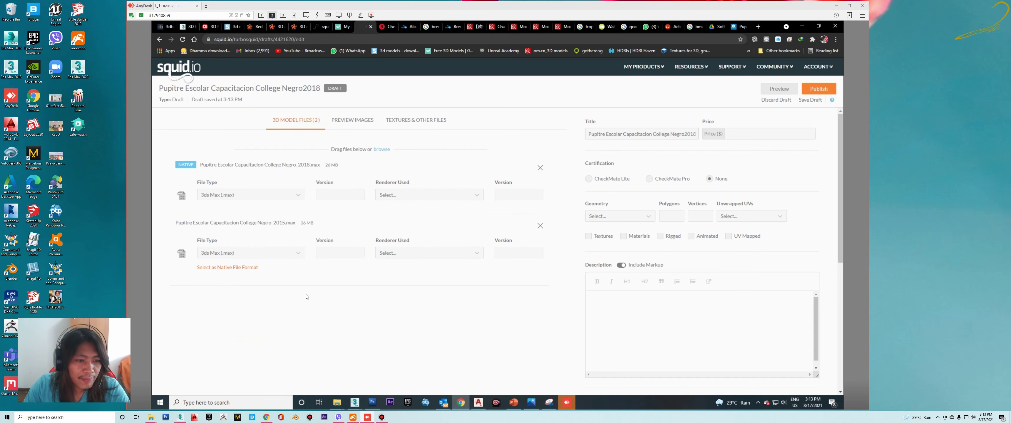
pyautogui.hotkey('alt', 'Tab')
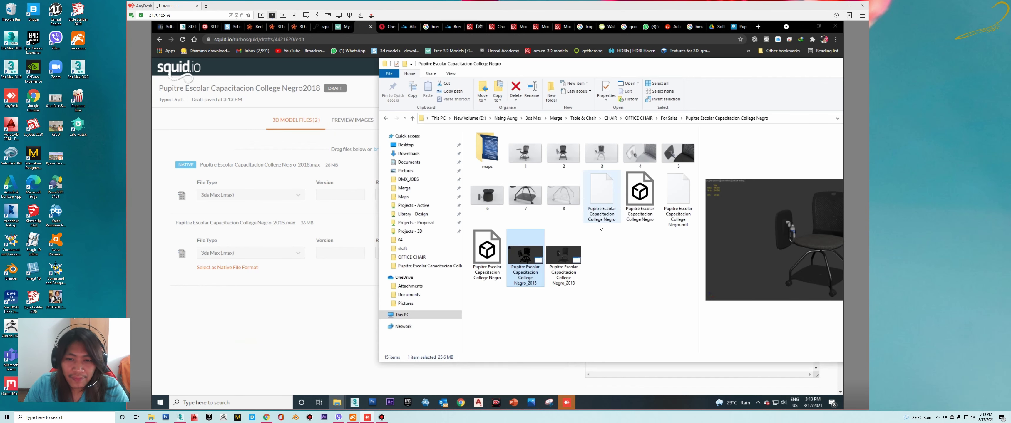
pyautogui.click(481, 257)
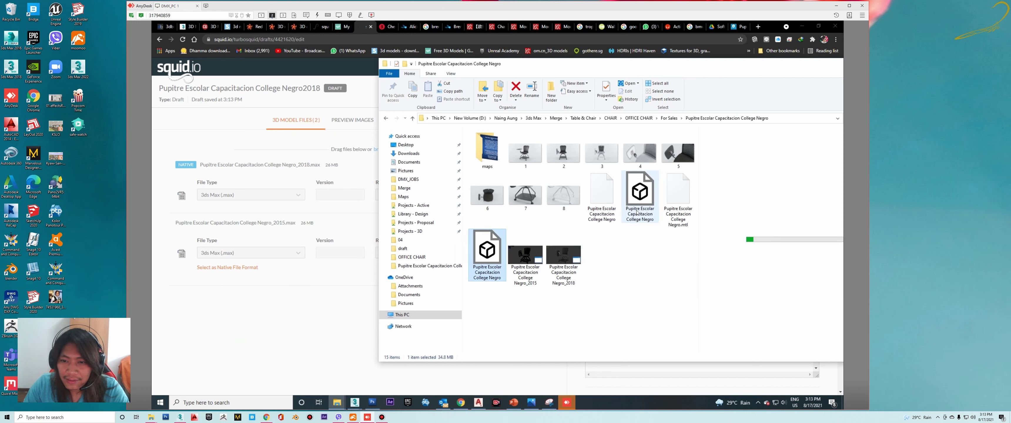
pyautogui.keyDown('shift'); pyautogui.click(619, 215); pyautogui.keyUp('shift')
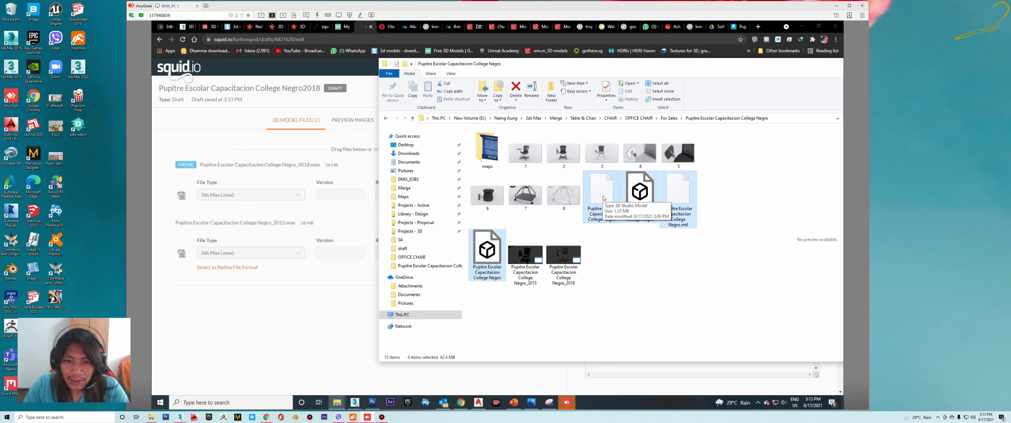
pyautogui.moveTo(625, 217)
pyautogui.mouseDown()
pyautogui.moveTo(363, 235)
pyautogui.moveTo(265, 286)
pyautogui.mouseUp()
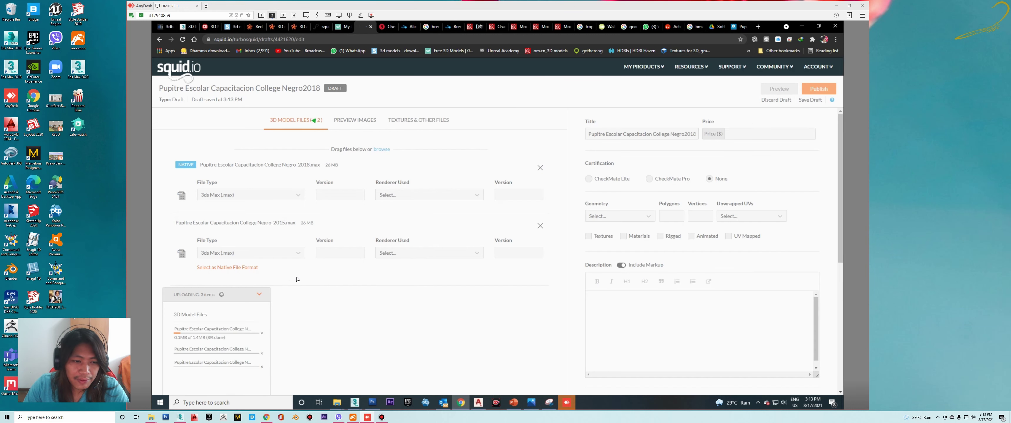
# - Create a 'preview' folder and move preview images 1–8 into it
pyautogui.hotkey('alt', 'Tab')
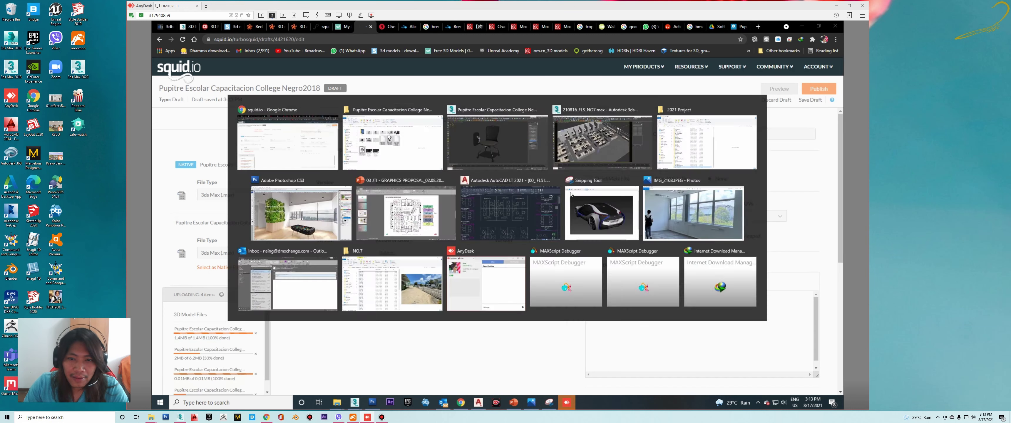
pyautogui.hotkey('alt', 'Tab')
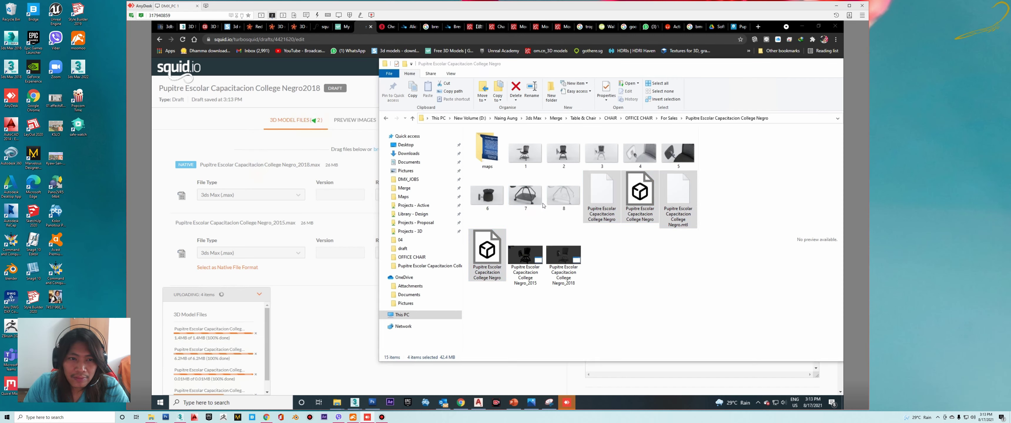
pyautogui.click(640, 262)
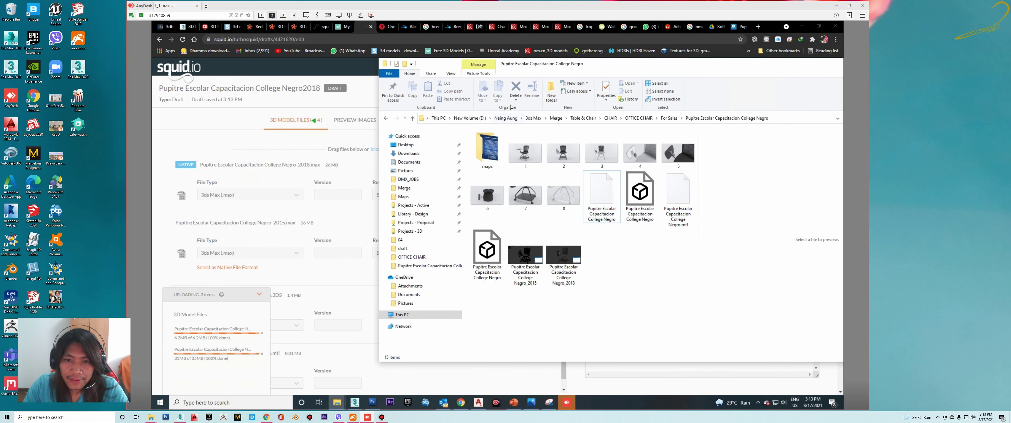
pyautogui.click(548, 90)
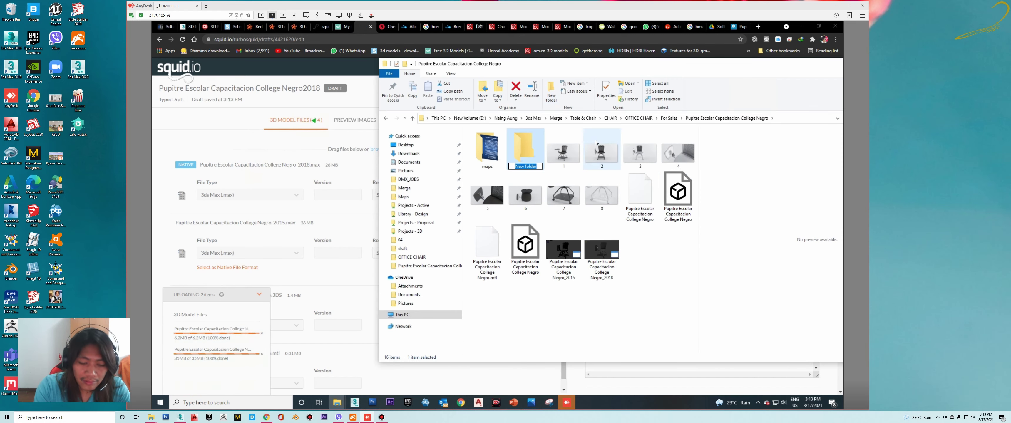
pyautogui.write('preview')
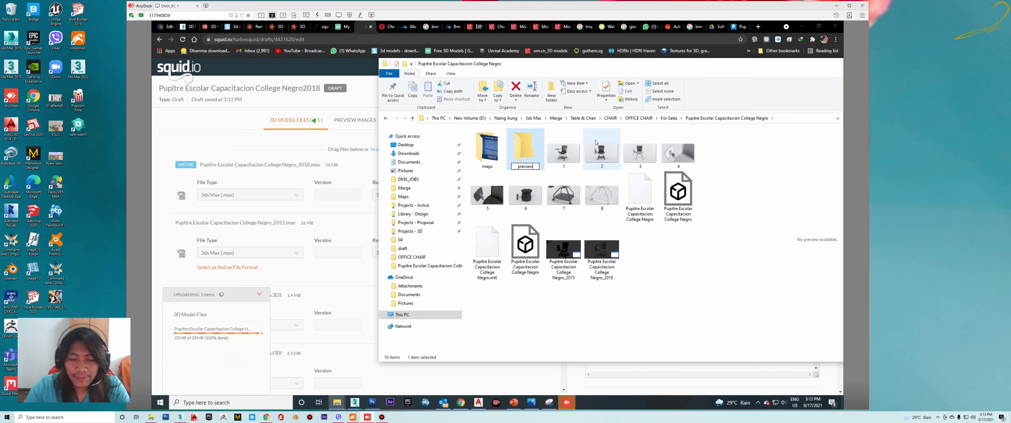
pyautogui.press('Return')
pyautogui.click(602, 195)
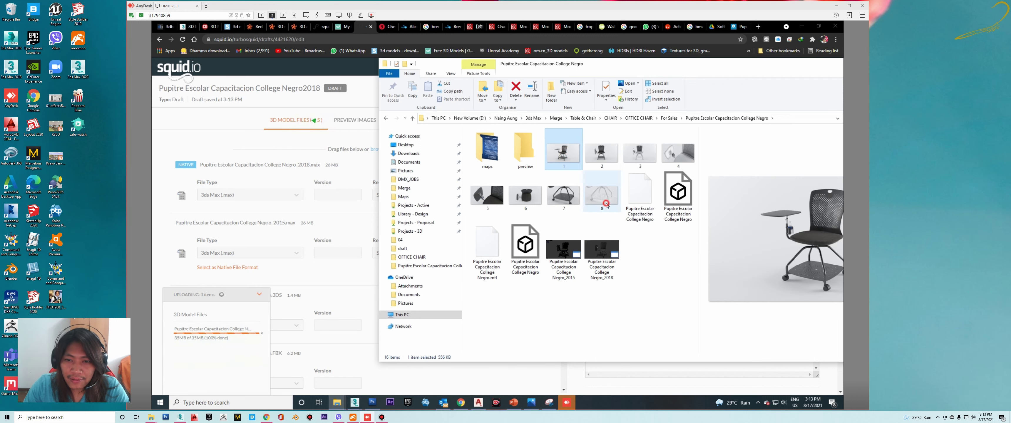
pyautogui.keyDown('shift'); pyautogui.click(572, 154); pyautogui.keyUp('shift')
pyautogui.moveTo(572, 155); pyautogui.dragTo(526, 149)
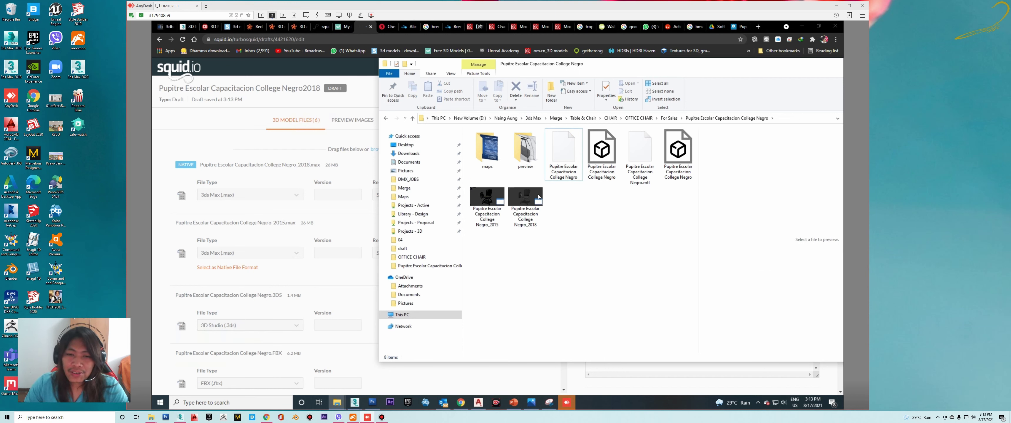
pyautogui.click(580, 221)
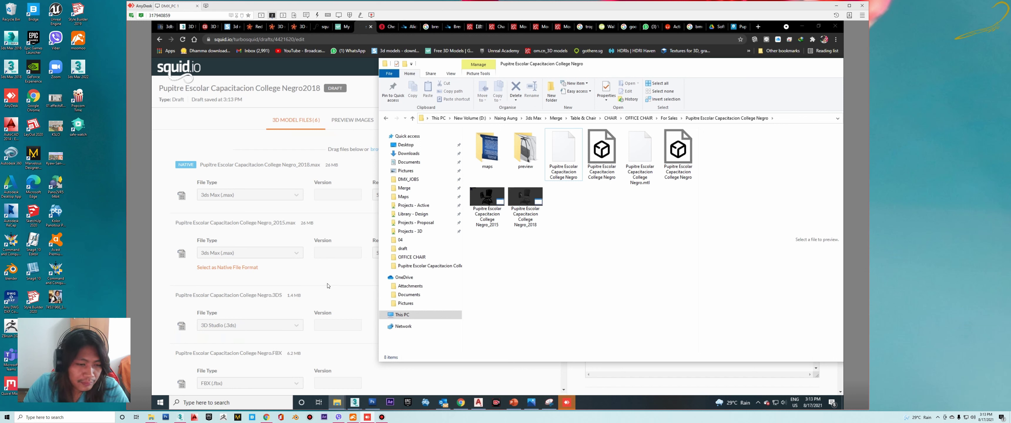
# - Confirm the maps folder holds only the aquafina texture, then return to the squid.io draft
pyautogui.doubleClick(501, 162)
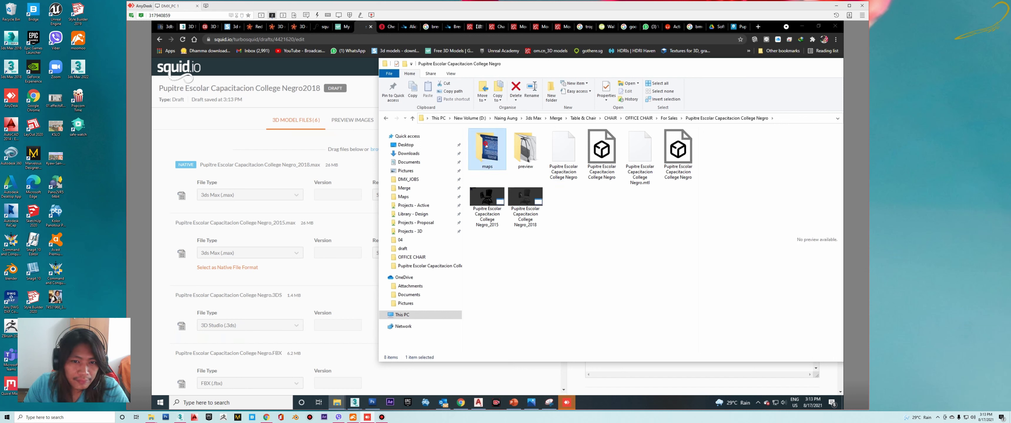
pyautogui.click(501, 163)
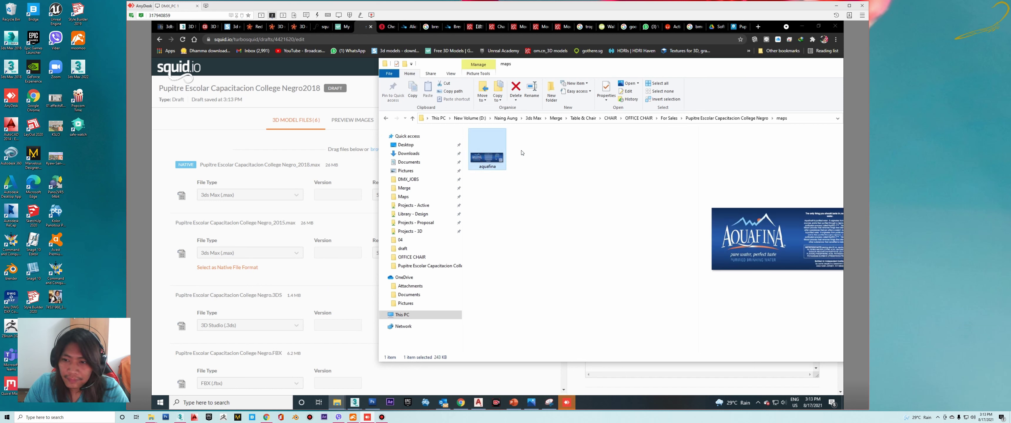
pyautogui.click(726, 118)
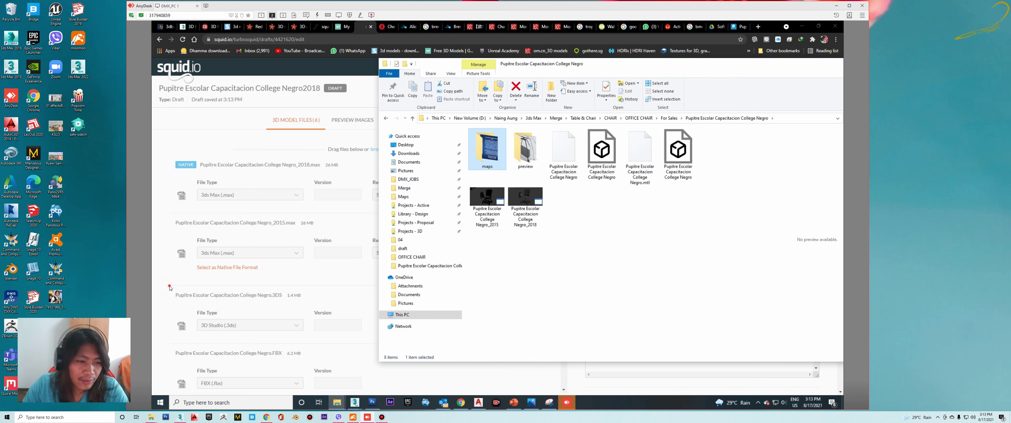
pyautogui.click(209, 271)
# - Mark the 2018 .max file as native, with V-Ray version 5 as its renderer
pyautogui.scroll(-3, 393, 254)
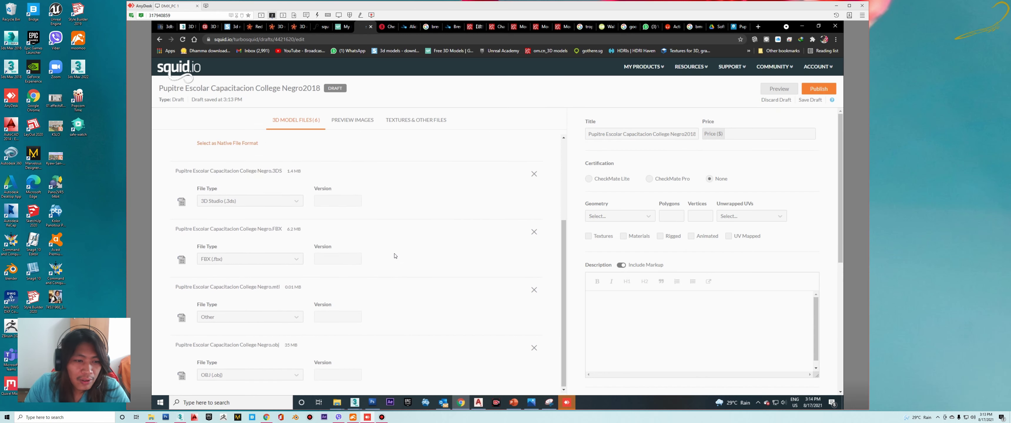
pyautogui.scroll(3, 314, 278)
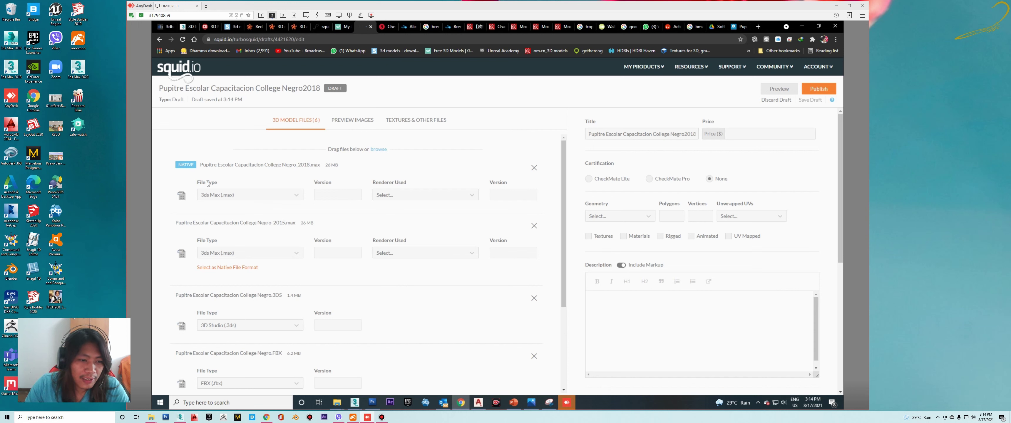
pyautogui.scroll(-2, 291, 183)
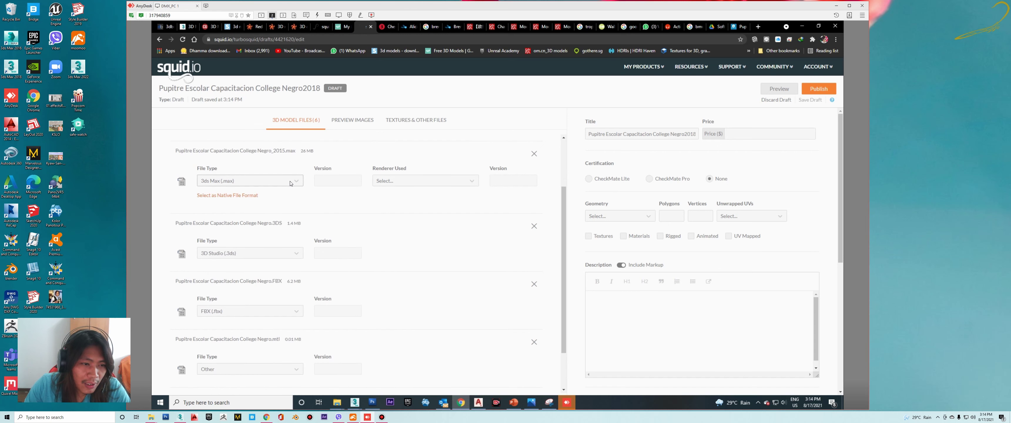
pyautogui.click(224, 201)
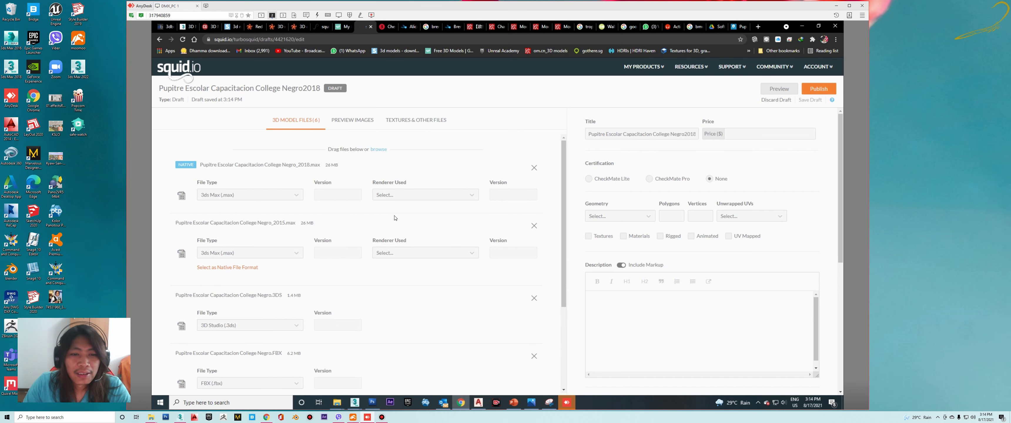
pyautogui.click(394, 195)
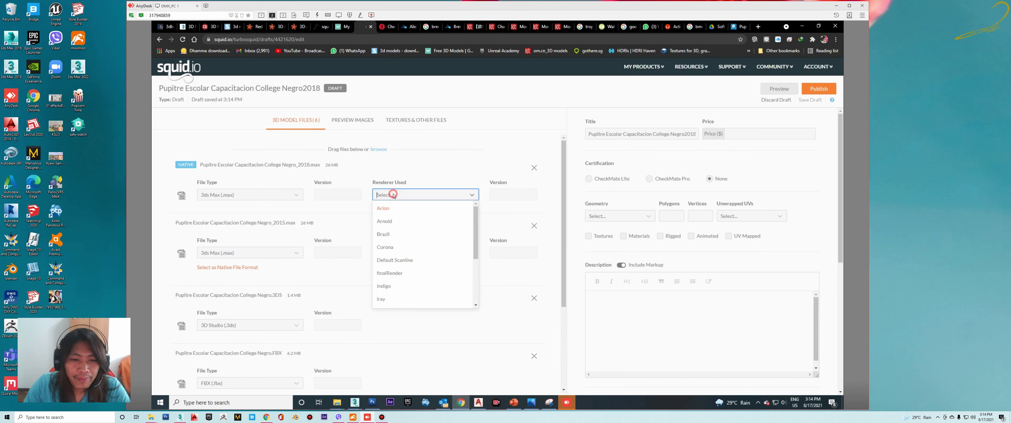
pyautogui.scroll(-3, 402, 227)
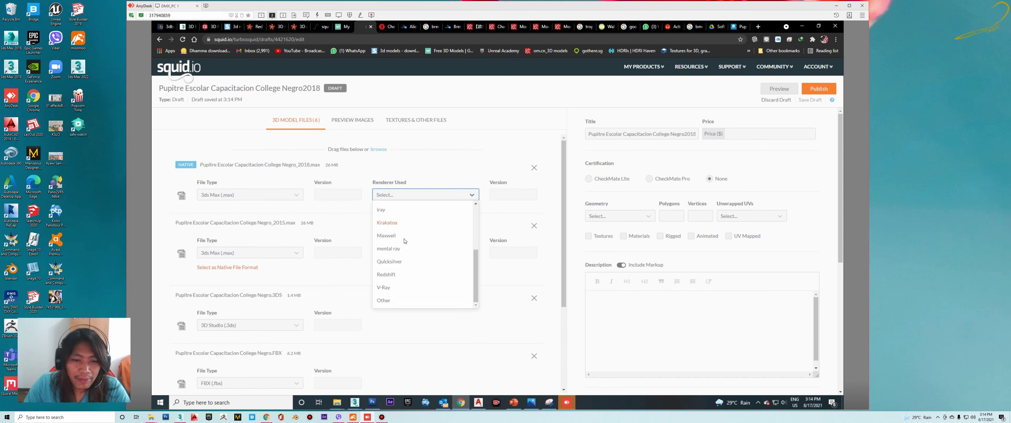
pyautogui.click(389, 288)
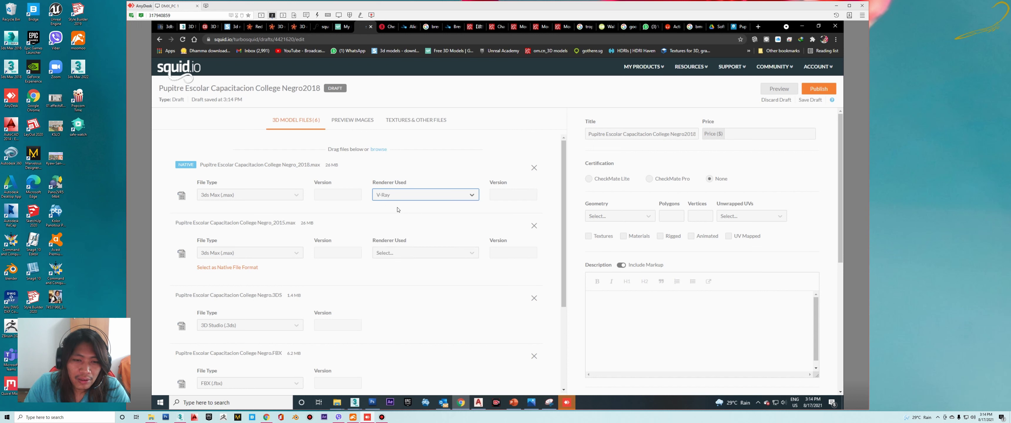
pyautogui.click(506, 193)
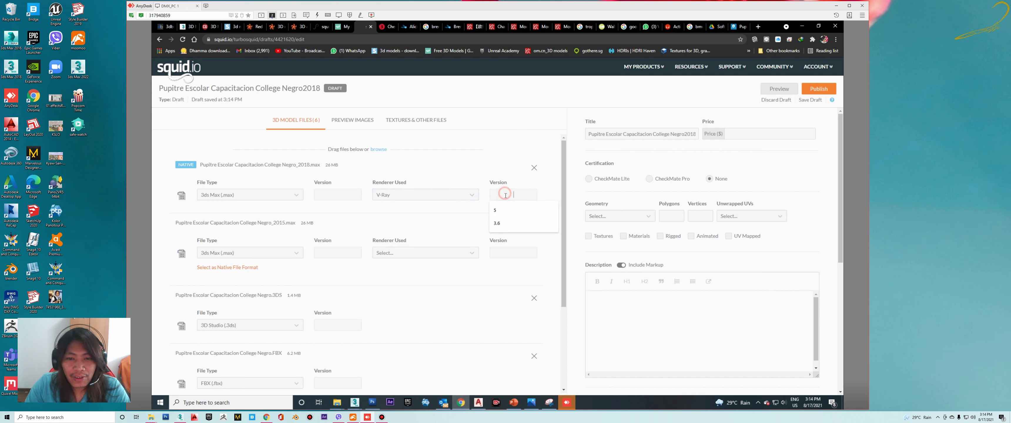
pyautogui.click(504, 212)
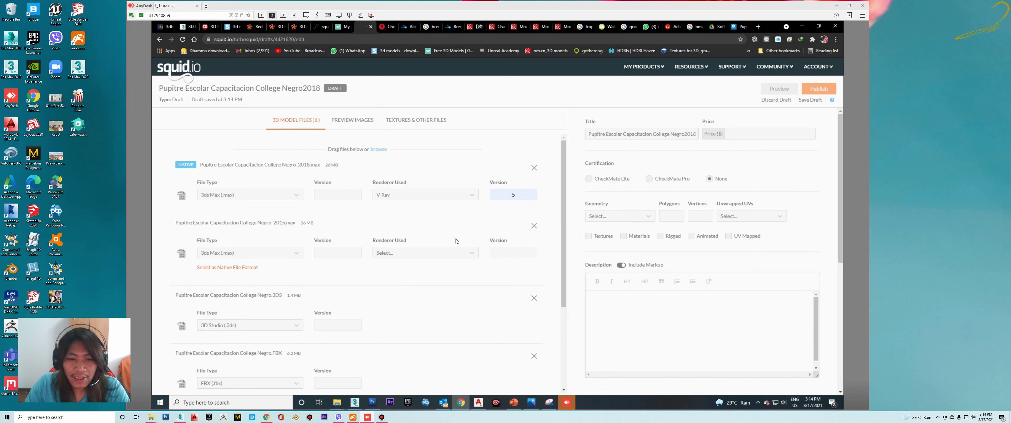
# - Set the 2015 .max file's renderer to V-Ray version 5
pyautogui.click(400, 255)
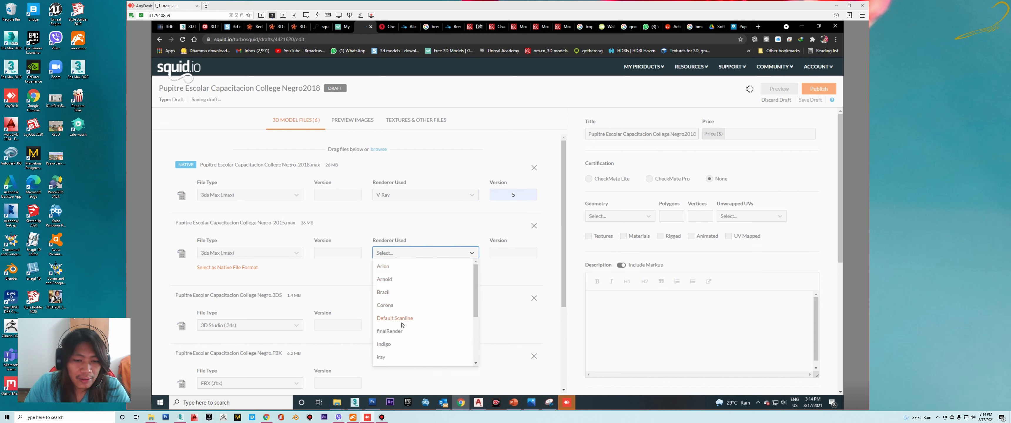
pyautogui.scroll(-2, 392, 334)
pyautogui.scroll(-1, 393, 353)
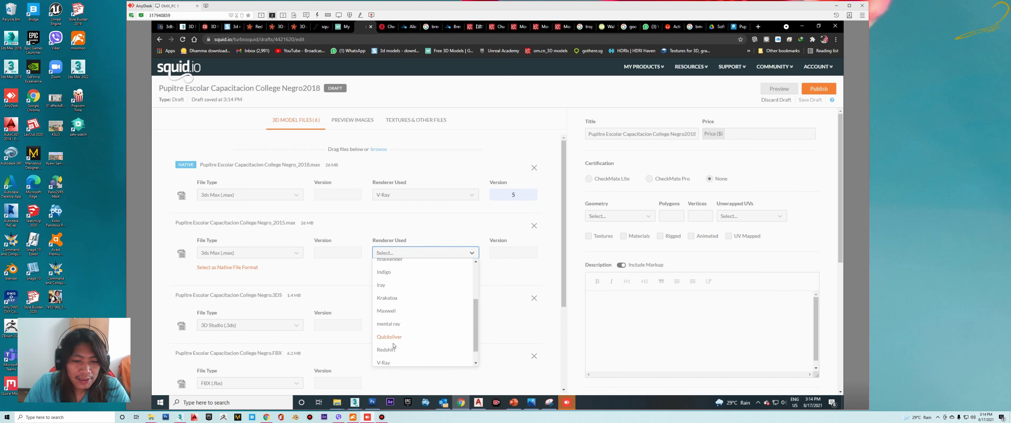
pyautogui.click(387, 362)
pyautogui.click(515, 253)
pyautogui.click(501, 268)
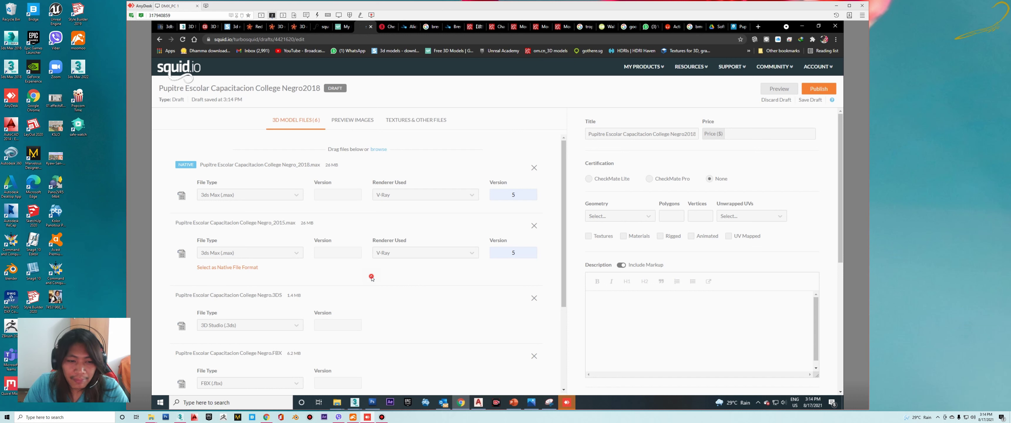
# - Set version 2018 for the 3DS, FBX, .mtl and OBJ files
pyautogui.scroll(-2, 371, 278)
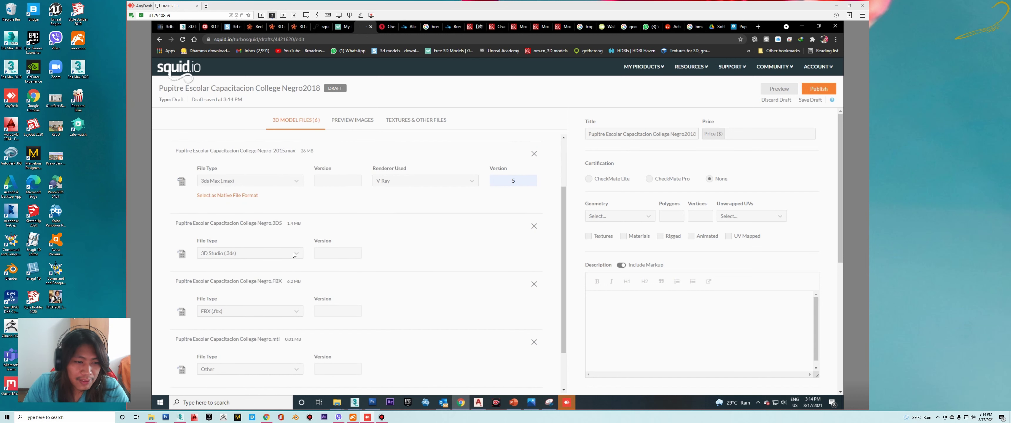
pyautogui.scroll(-1, 327, 227)
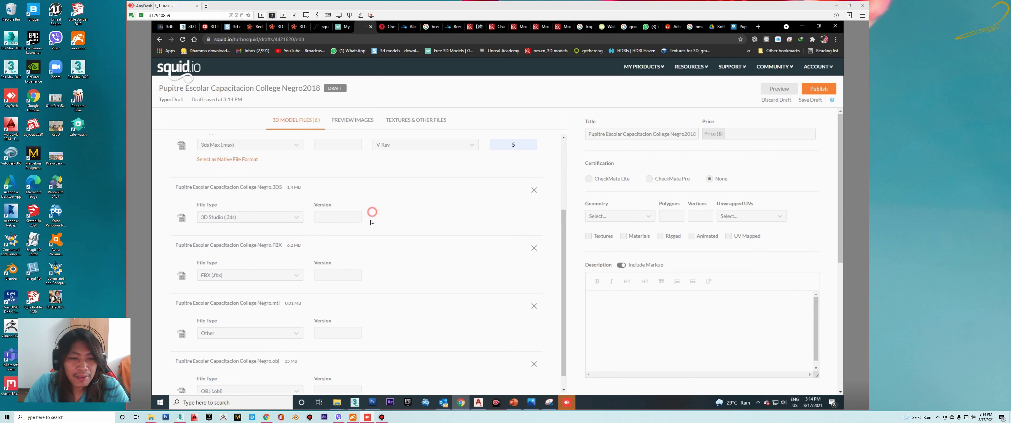
pyautogui.click(334, 218)
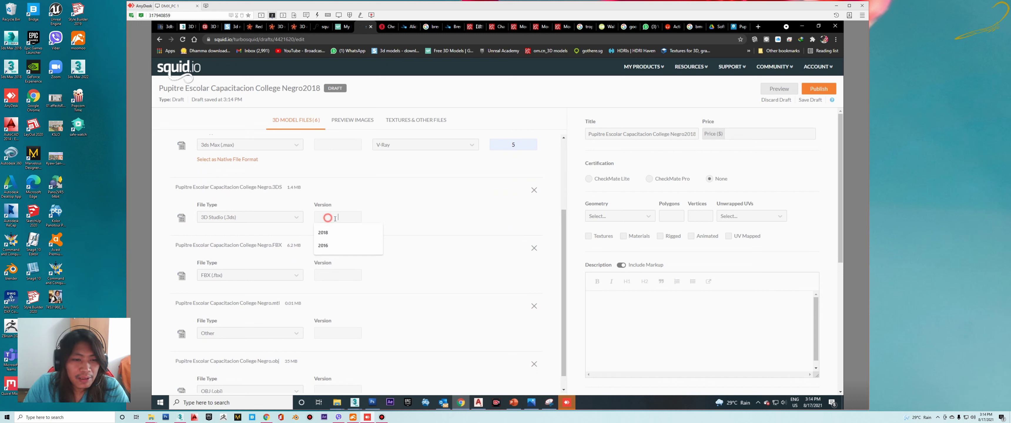
pyautogui.click(337, 234)
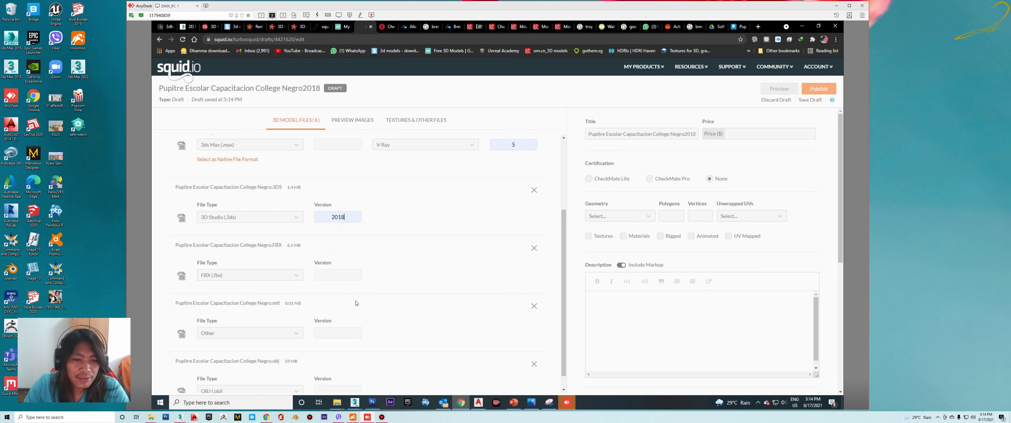
pyautogui.click(330, 276)
pyautogui.click(332, 294)
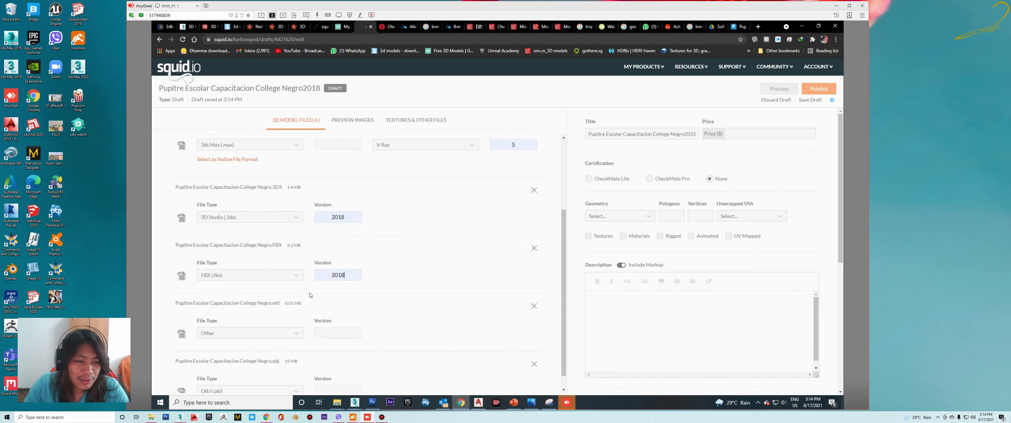
pyautogui.click(325, 335)
pyautogui.click(332, 349)
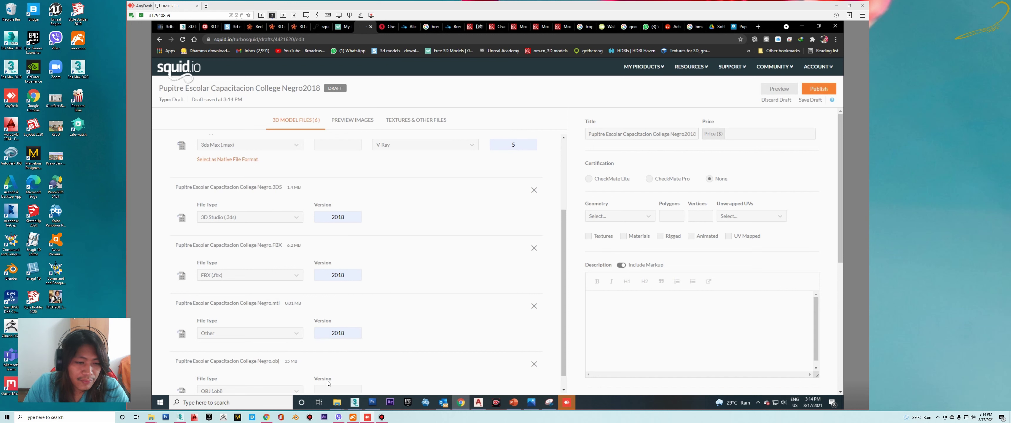
pyautogui.scroll(-1, 359, 334)
pyautogui.click(331, 370)
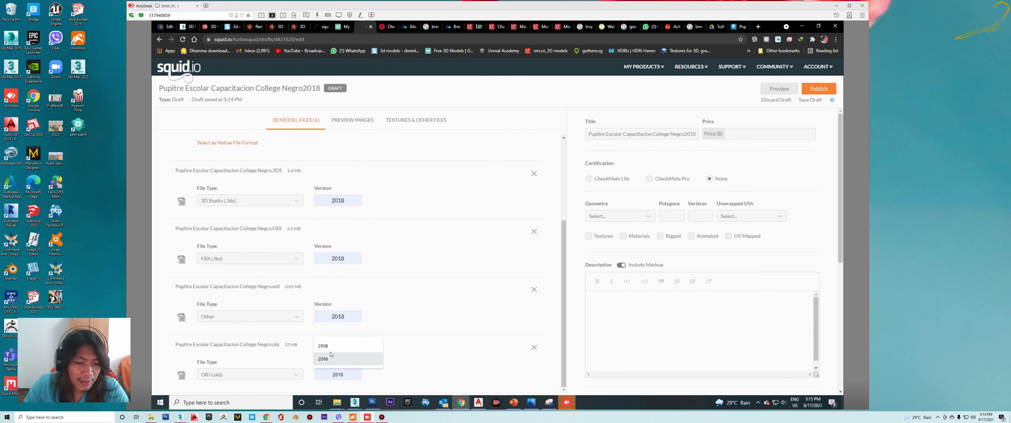
pyautogui.click(330, 341)
pyautogui.scroll(4, 264, 162)
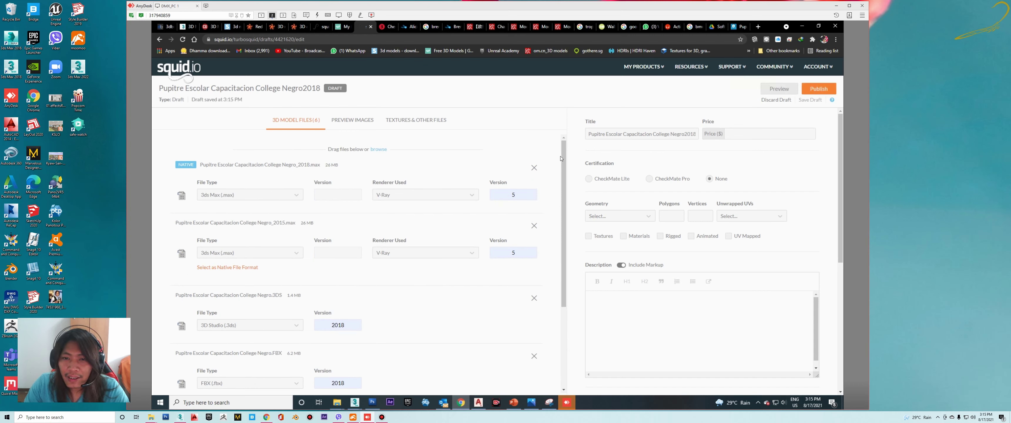
# - Look through the other open pages and bring up the ergostyle chair product page
pyautogui.moveTo(682, 133)
pyautogui.mouseDown()
pyautogui.moveTo(570, 148)
pyautogui.moveTo(672, 131)
pyautogui.mouseUp()
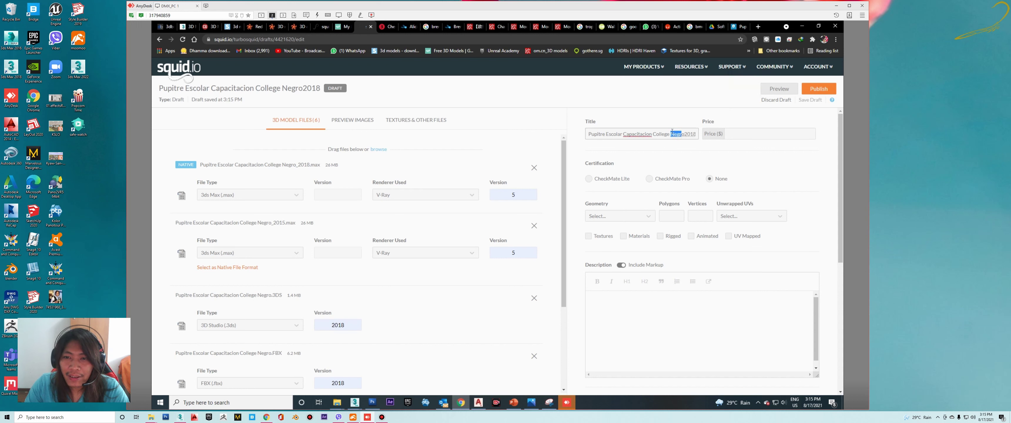
pyautogui.click(644, 134)
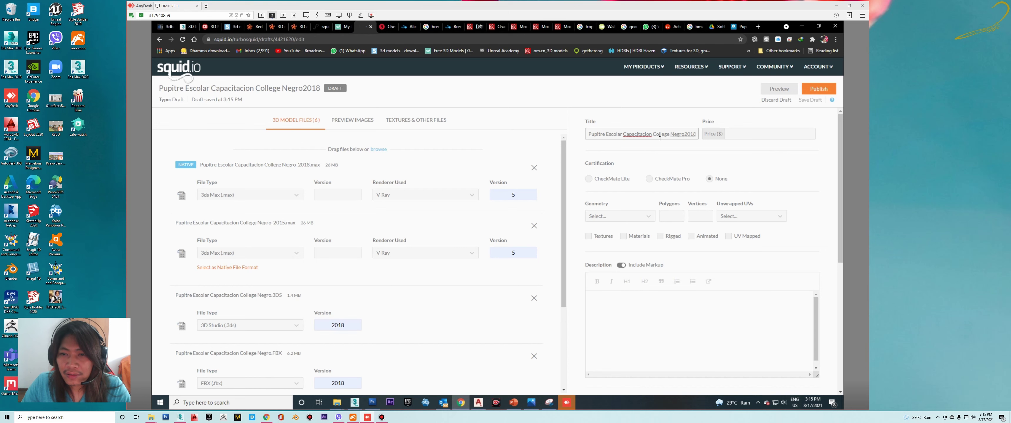
pyautogui.click(673, 30)
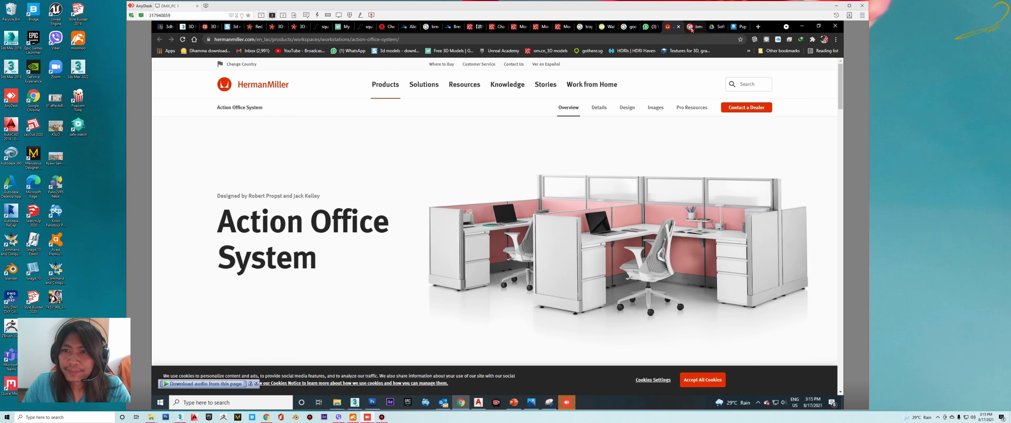
pyautogui.click(692, 28)
pyautogui.click(735, 27)
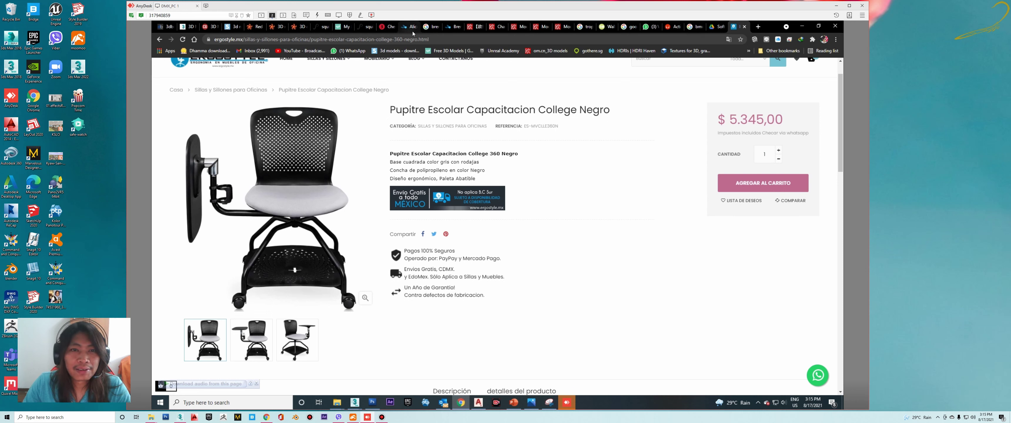
# - Delete the trailing '2018' so the title reads 'Pupitre Escolar Capacitacion College Negro'
pyautogui.click(362, 30)
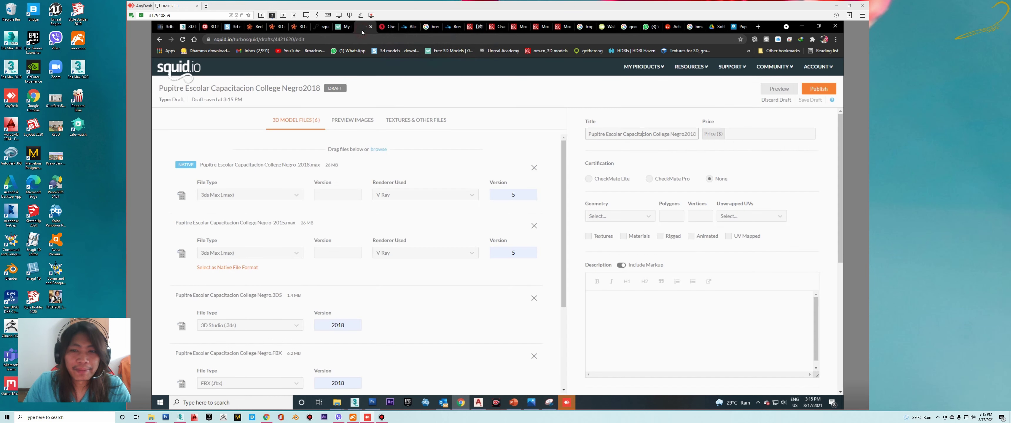
pyautogui.doubleClick(677, 137)
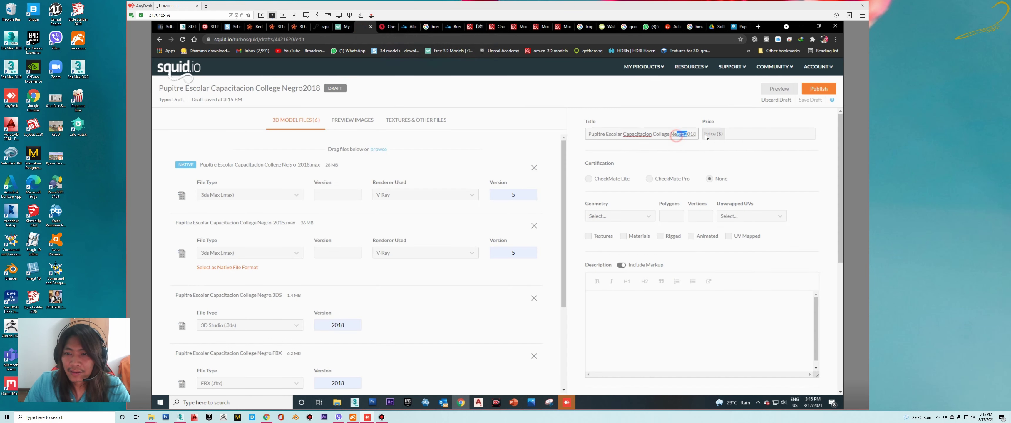
pyautogui.click(685, 134)
pyautogui.moveTo(685, 134); pyautogui.dragTo(697, 135)
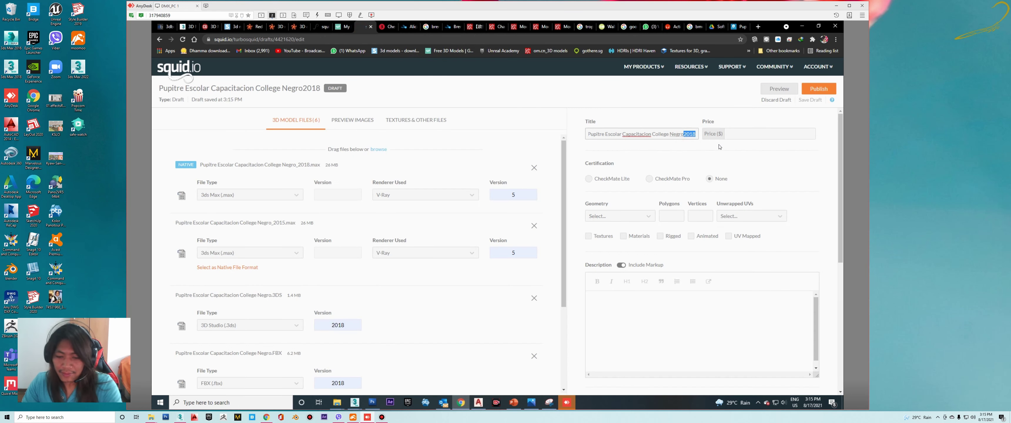
pyautogui.press('BackSpace')
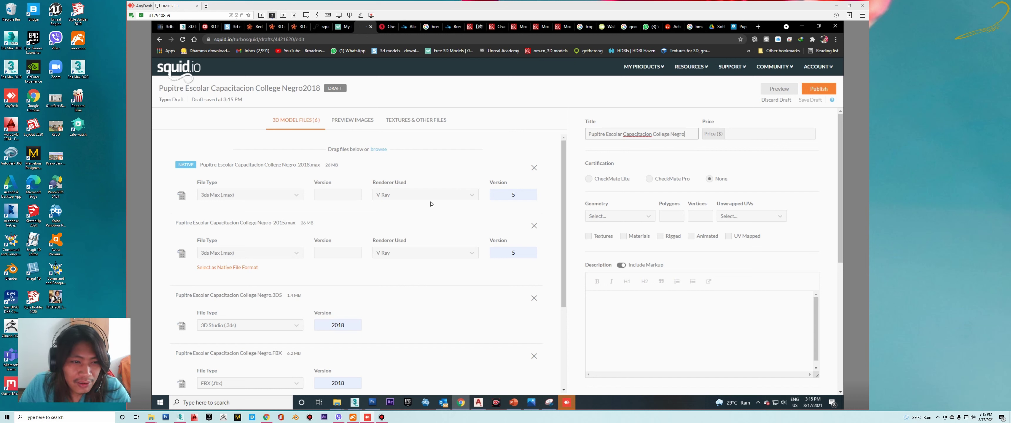
pyautogui.click(321, 27)
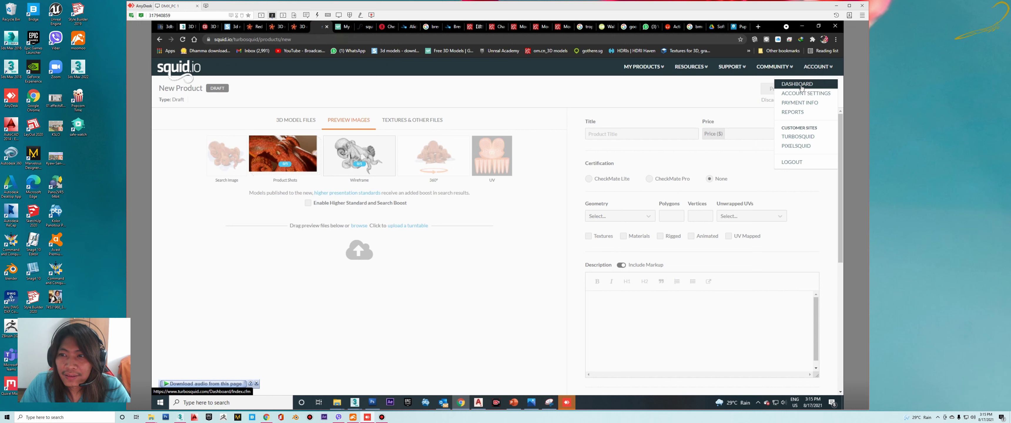
# - Look over the TurboSquid product list, then return to the chair's draft edit page
pyautogui.click(801, 84)
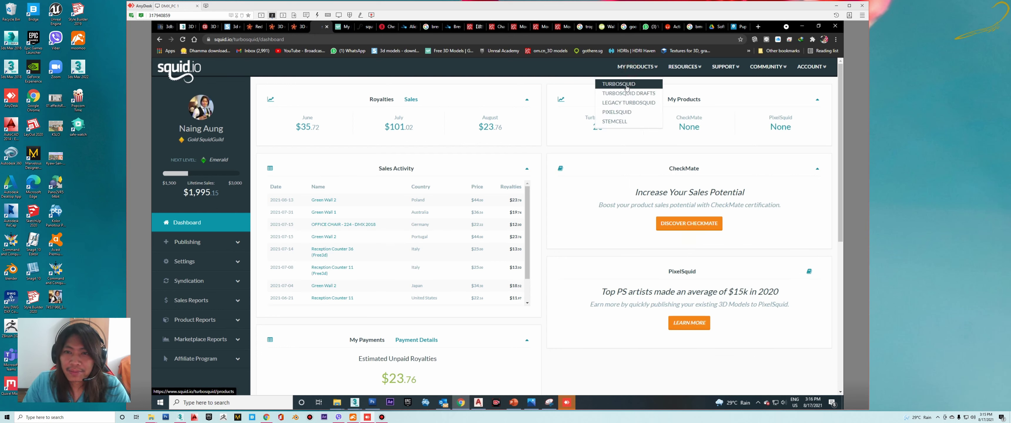
pyautogui.click(626, 88)
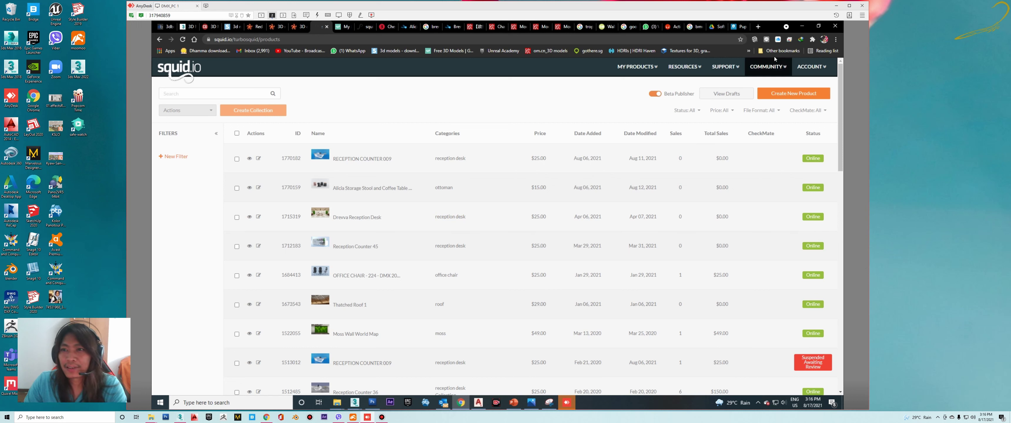
pyautogui.click(365, 28)
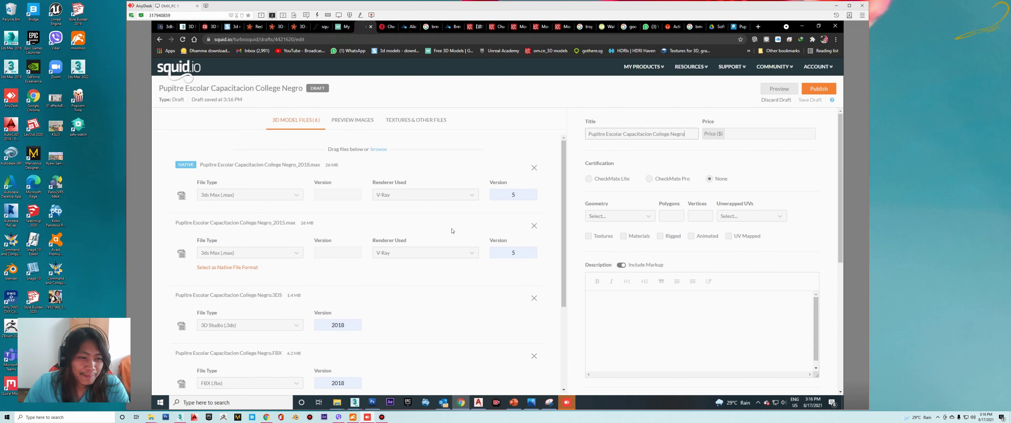
# - Change the draft price from 25.00 to 29.00 and set geometry to Polygonal
pyautogui.click(733, 134)
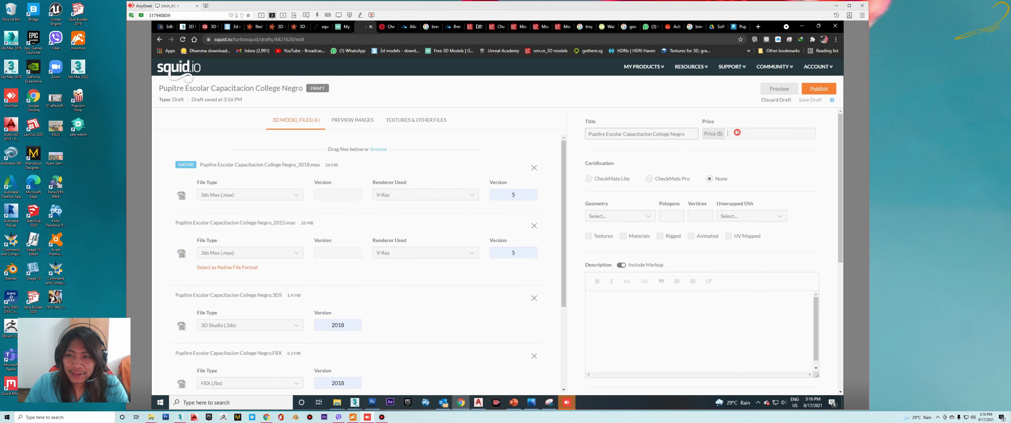
pyautogui.write('25')
pyautogui.click(749, 150)
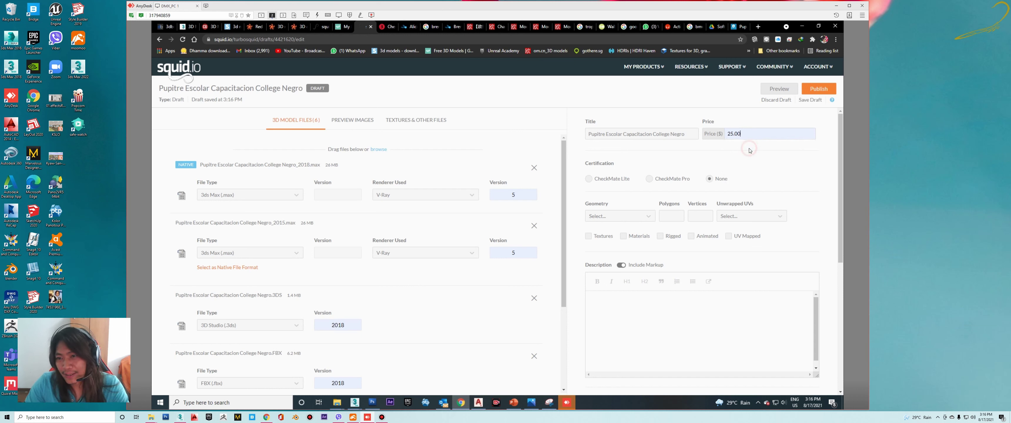
pyautogui.doubleClick(752, 133)
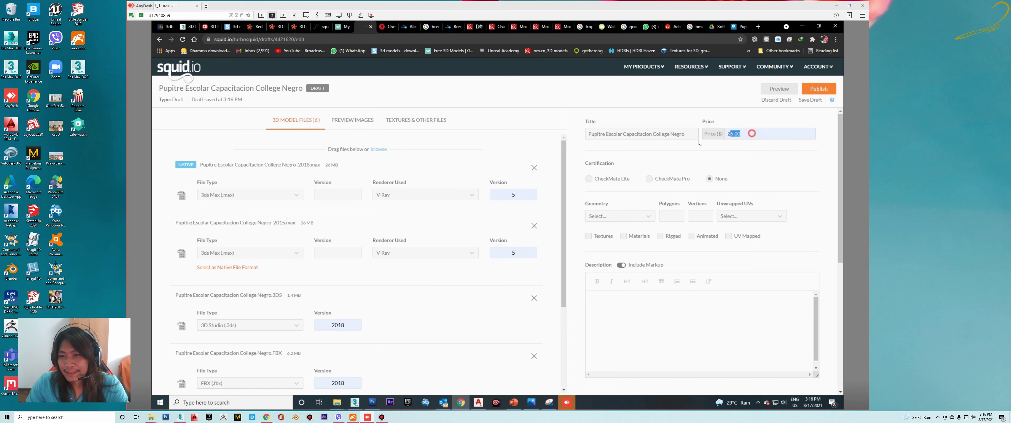
pyautogui.click(744, 134)
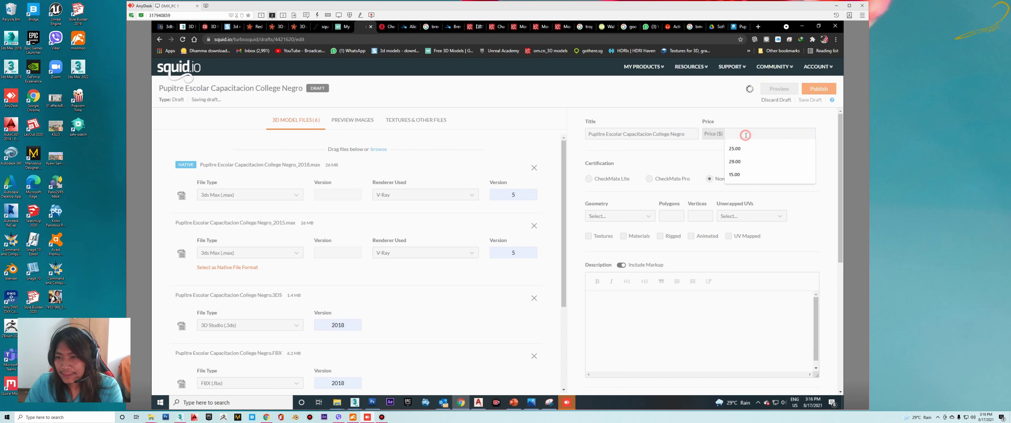
pyautogui.click(744, 163)
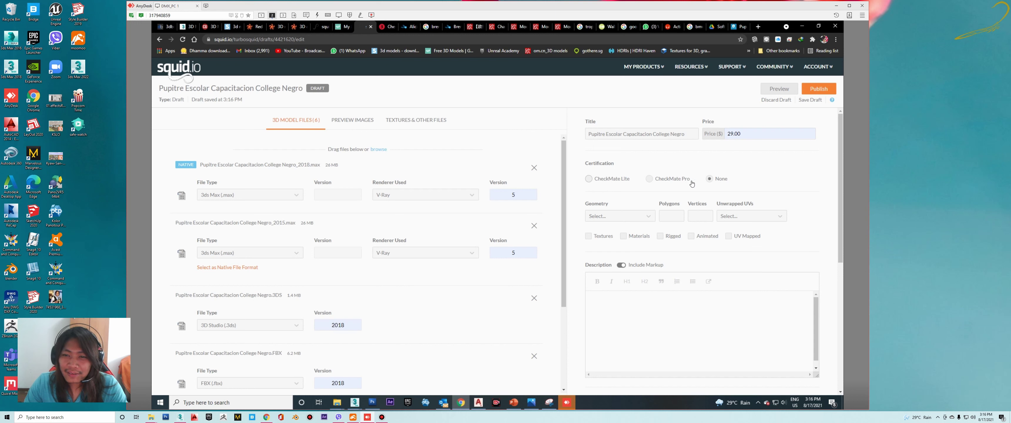
pyautogui.click(628, 216)
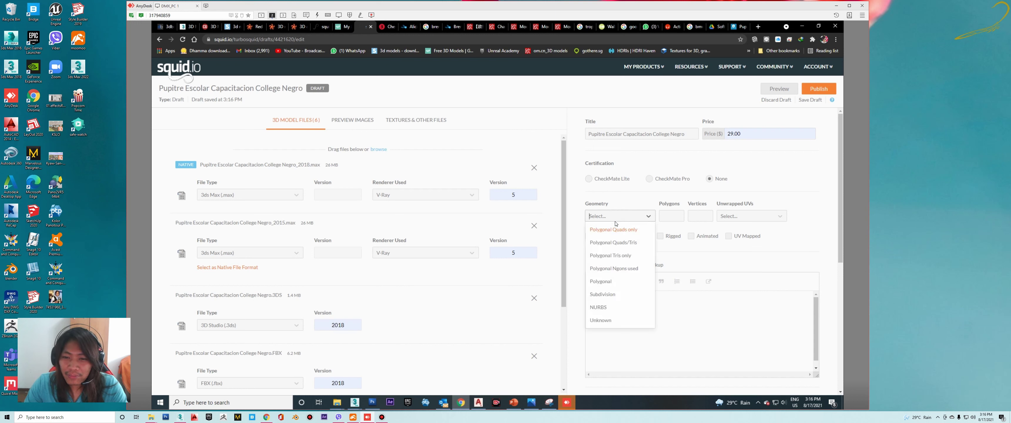
pyautogui.click(606, 282)
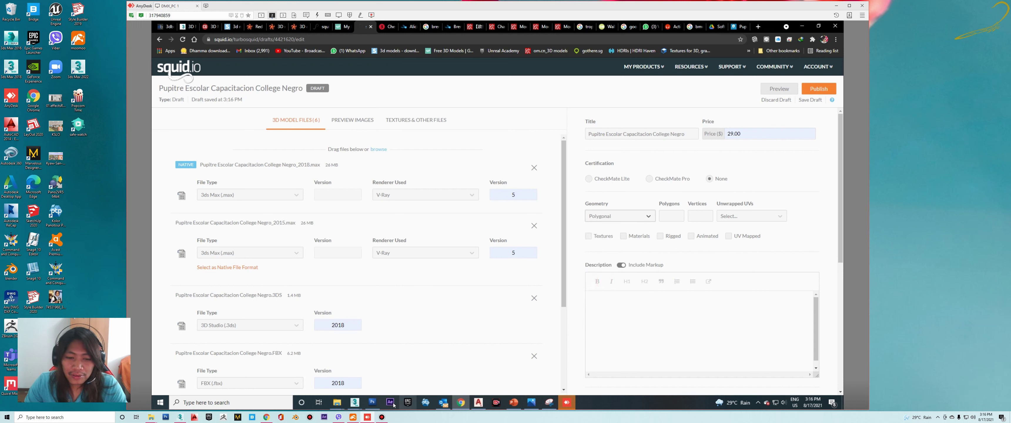
# - Enter 436662 polygons and 264568 vertices, read from the chair model in 3ds Max
pyautogui.moveTo(355, 404)
pyautogui.click(394, 372)
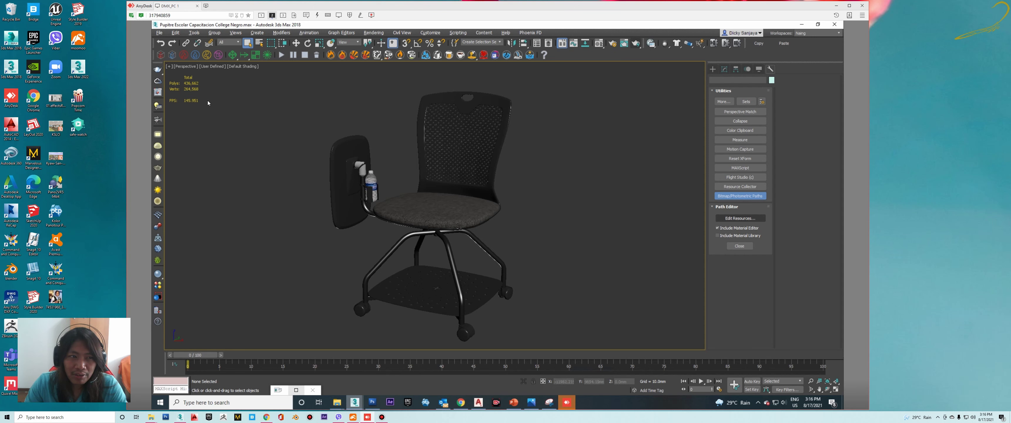
pyautogui.moveTo(461, 403)
pyautogui.click(452, 373)
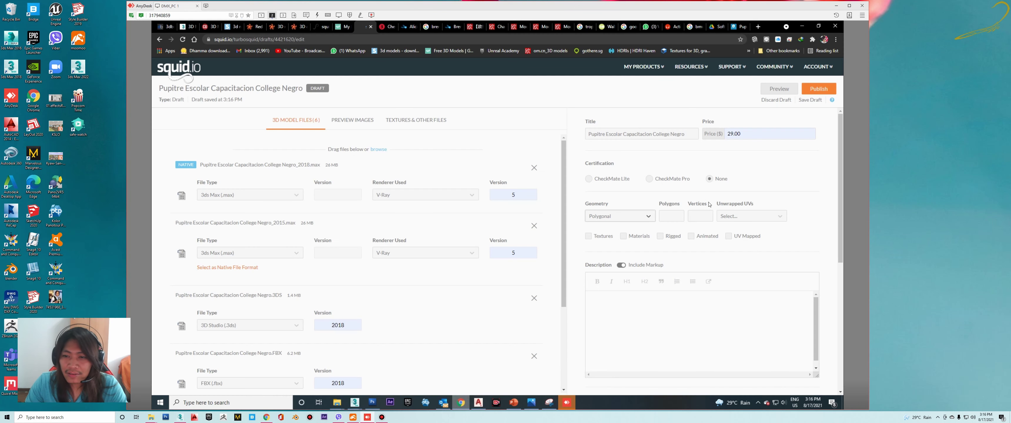
pyautogui.click(678, 217)
pyautogui.write('43')
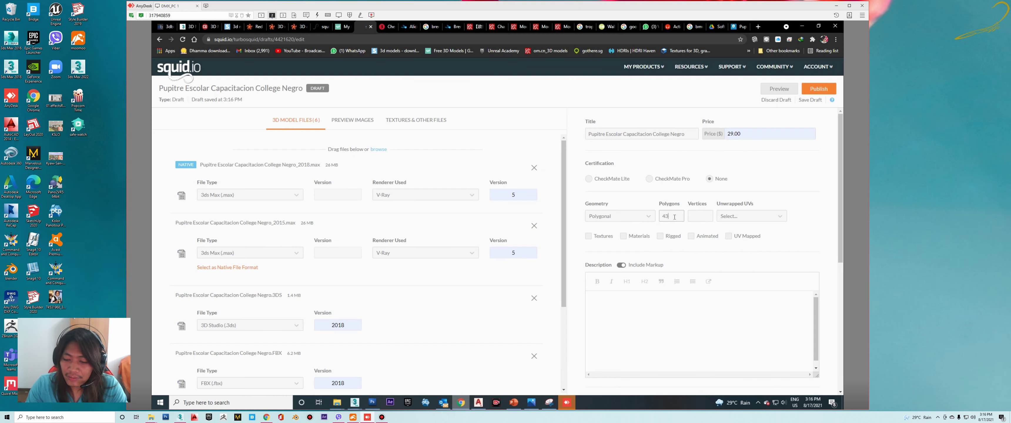
pyautogui.write('6662')
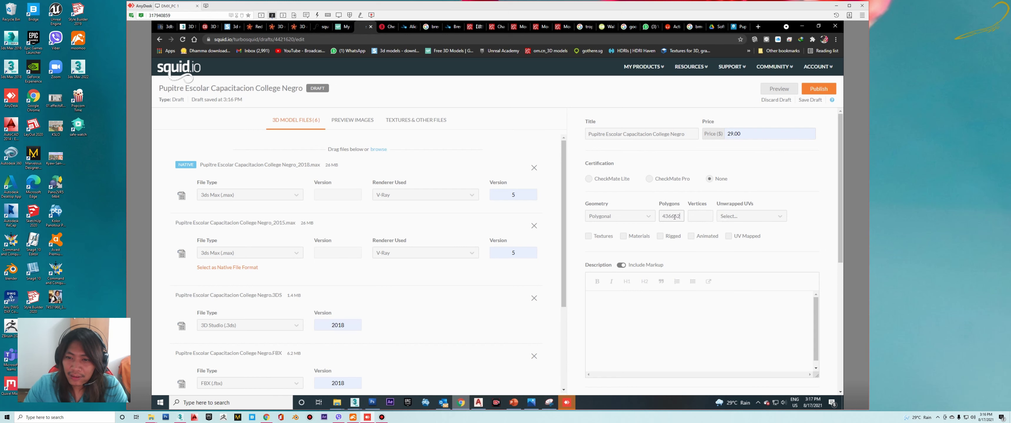
pyautogui.click(691, 217)
pyautogui.hotkey('alt', 'Tab')
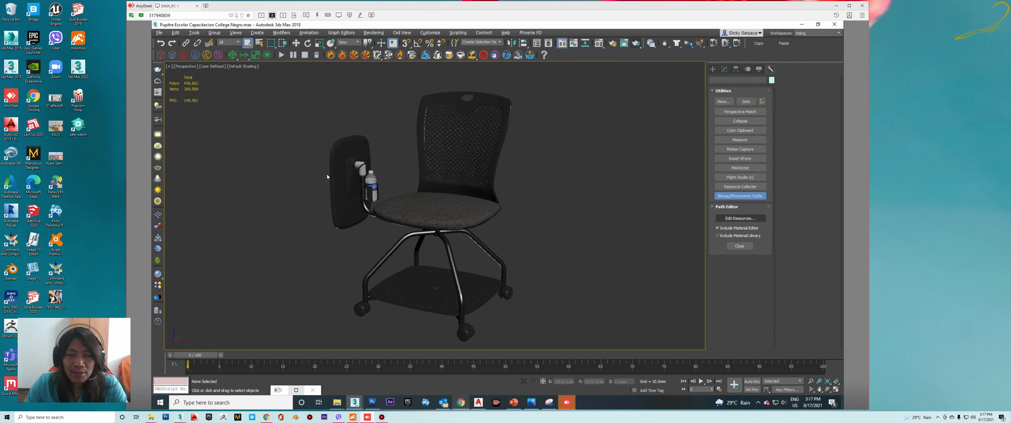
pyautogui.hotkey('alt', 'Tab')
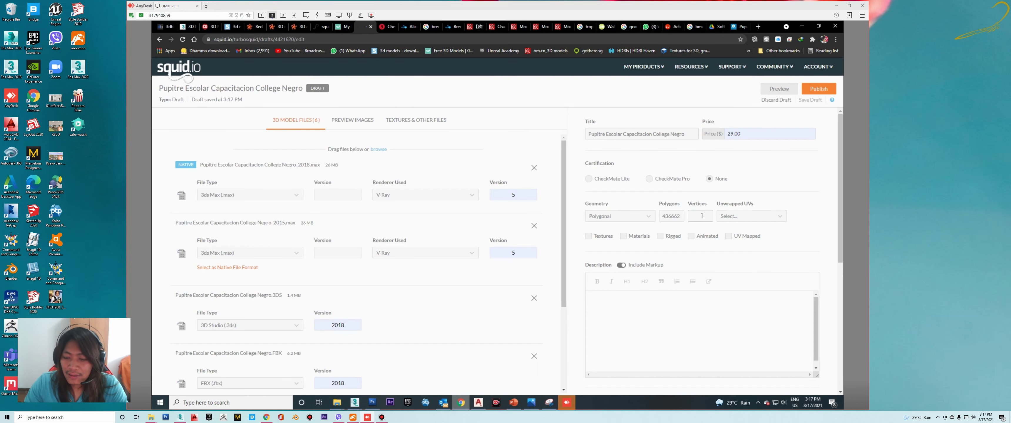
pyautogui.write('2645')
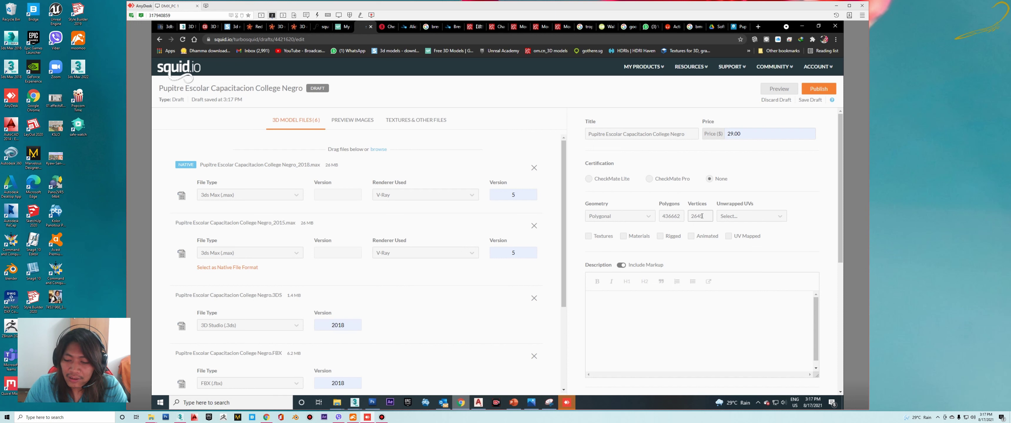
pyautogui.write('68')
# - Set Unwrapped UVs to No and tick Textures, Materials and UV Mapped
pyautogui.click(731, 217)
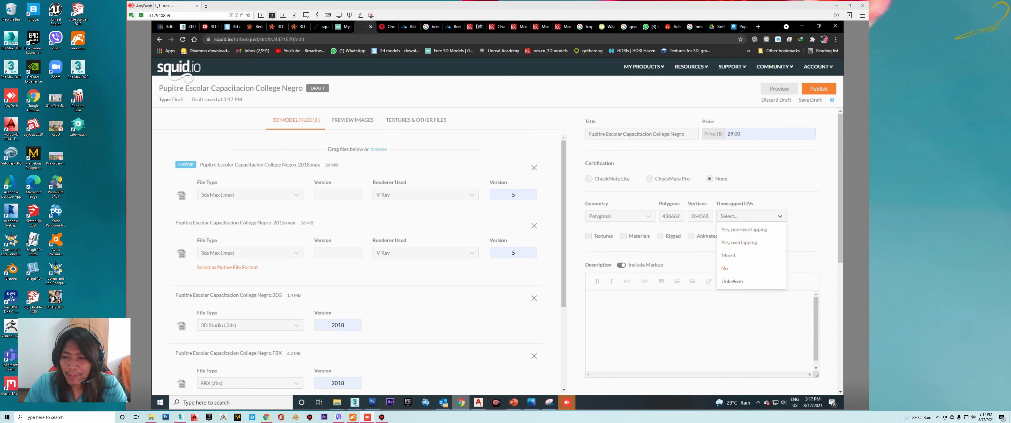
pyautogui.click(726, 270)
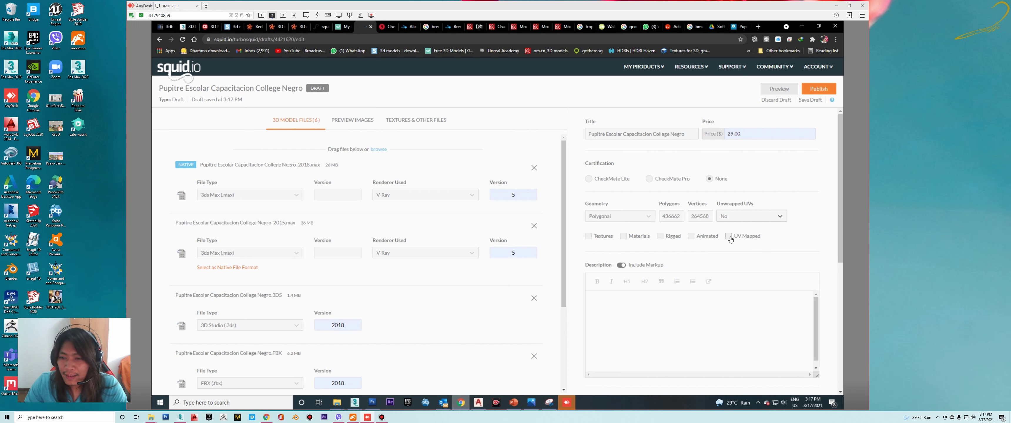
pyautogui.click(588, 236)
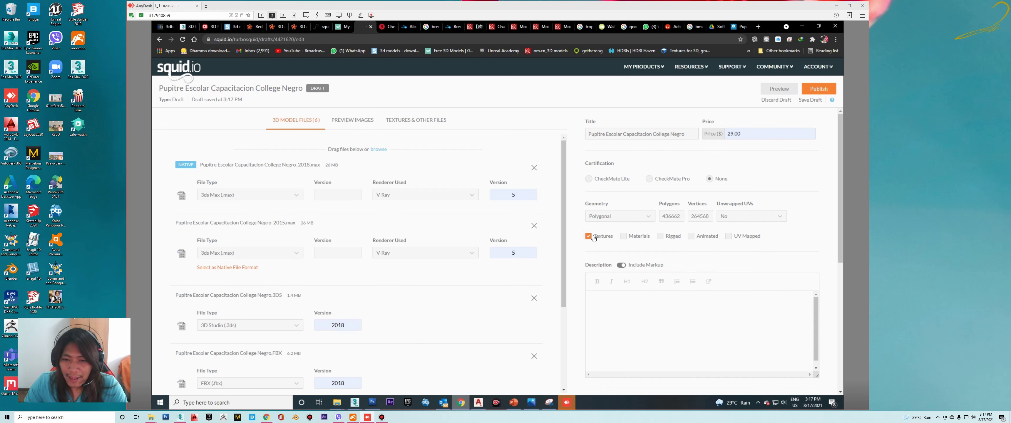
pyautogui.click(625, 237)
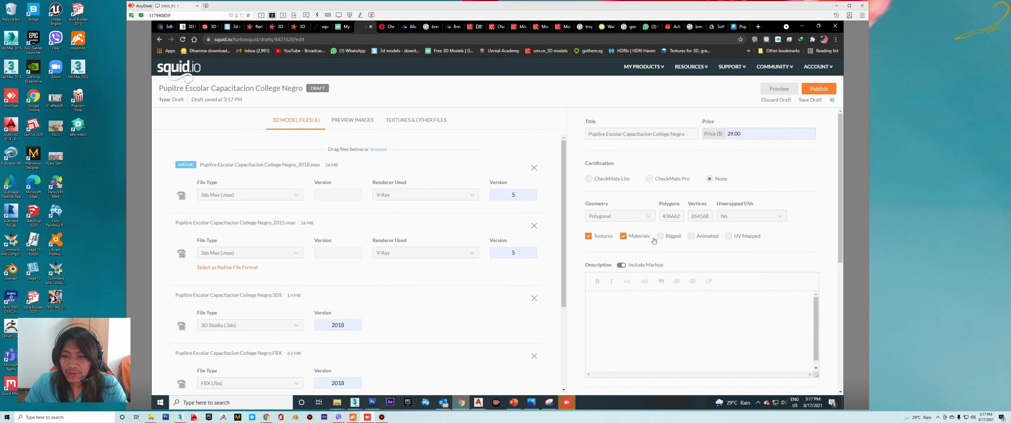
pyautogui.click(729, 237)
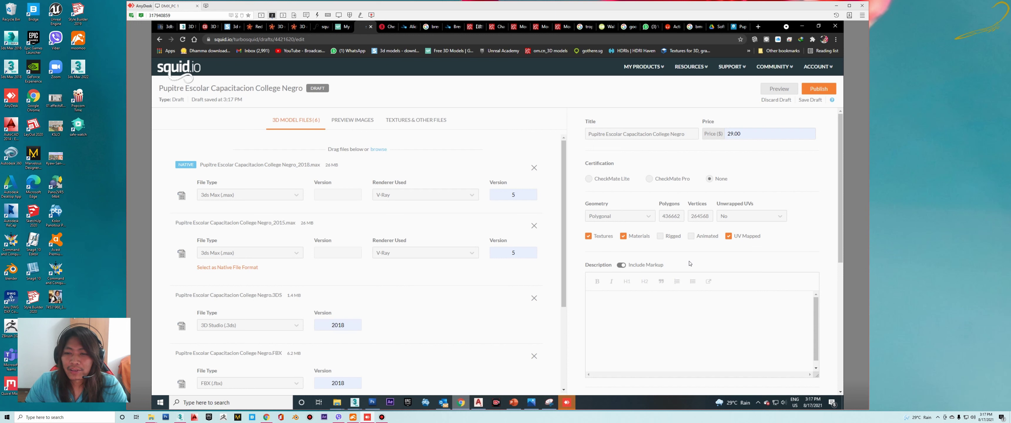
pyautogui.click(624, 297)
# - Translate the Ergostyle chair product page into English
pyautogui.scroll(-2, 629, 287)
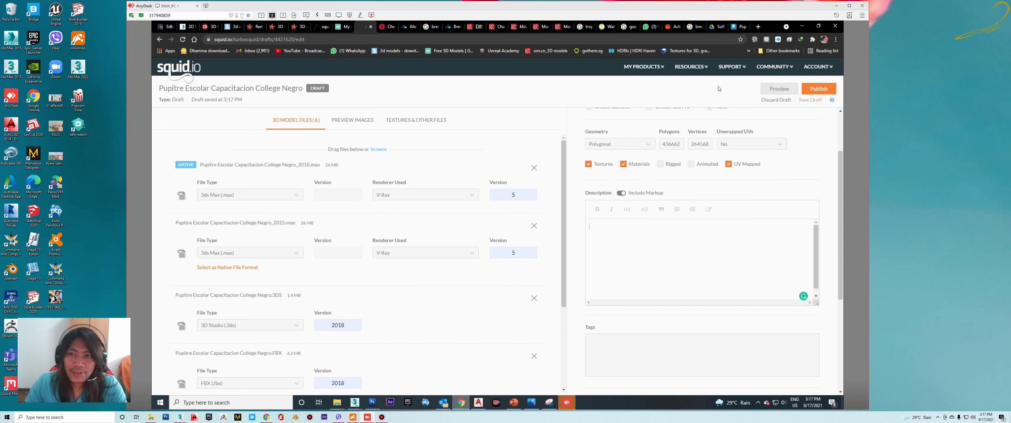
pyautogui.click(738, 28)
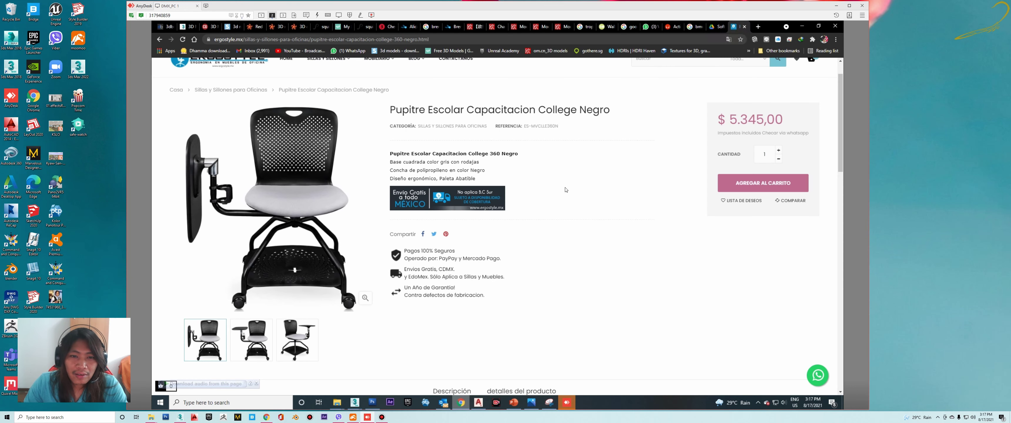
pyautogui.scroll(2, 614, 176)
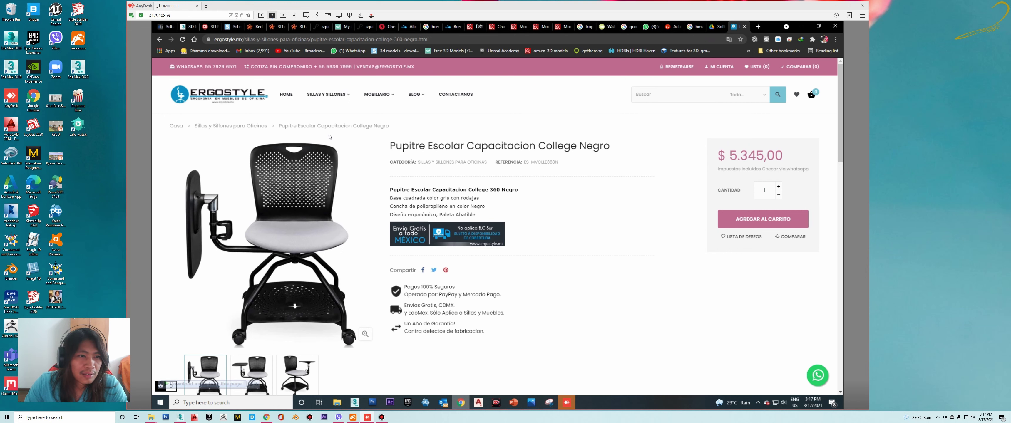
pyautogui.click(729, 39)
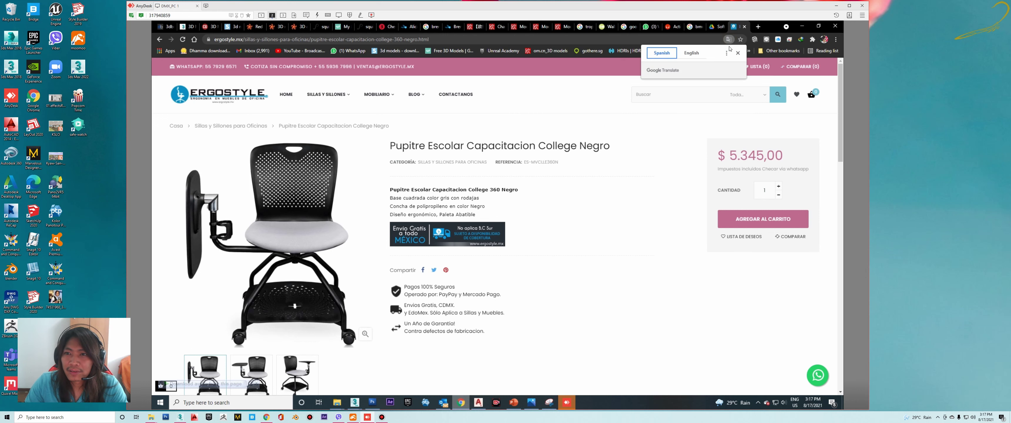
pyautogui.click(687, 55)
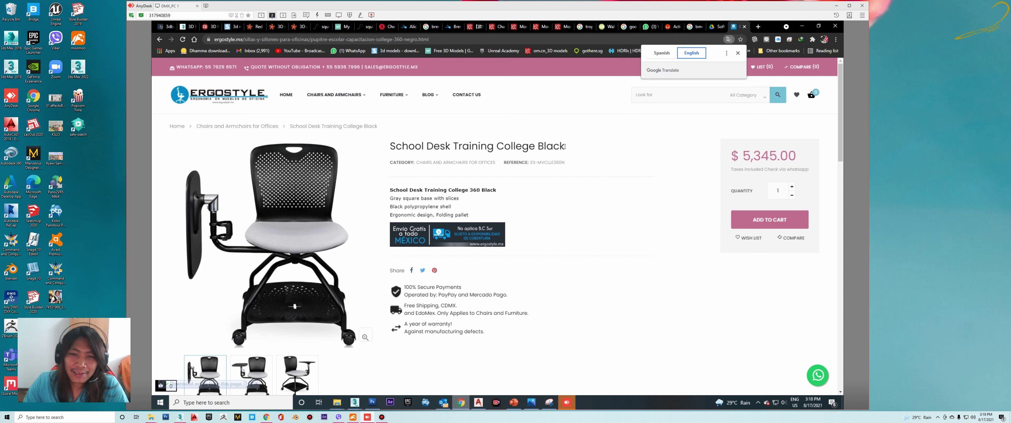
pyautogui.click(589, 221)
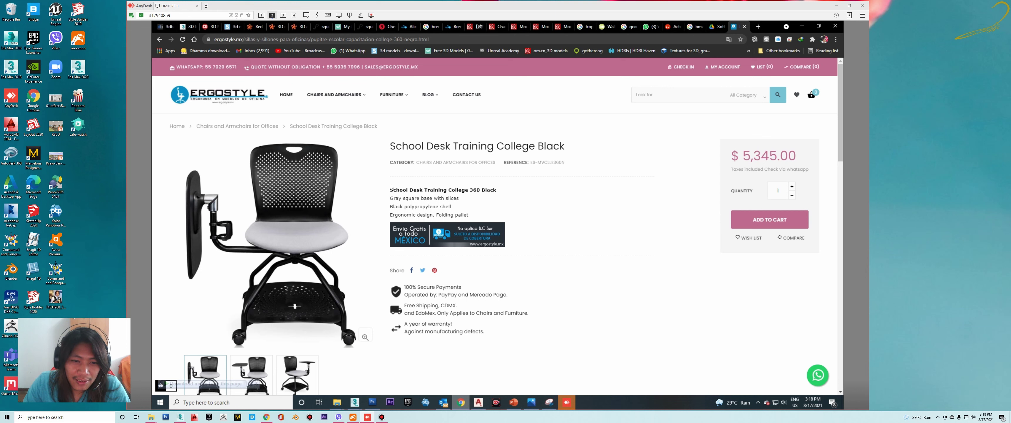
# - Copy the four-line English product description and go back to the squid.io draft
pyautogui.moveTo(390, 190); pyautogui.dragTo(474, 221)
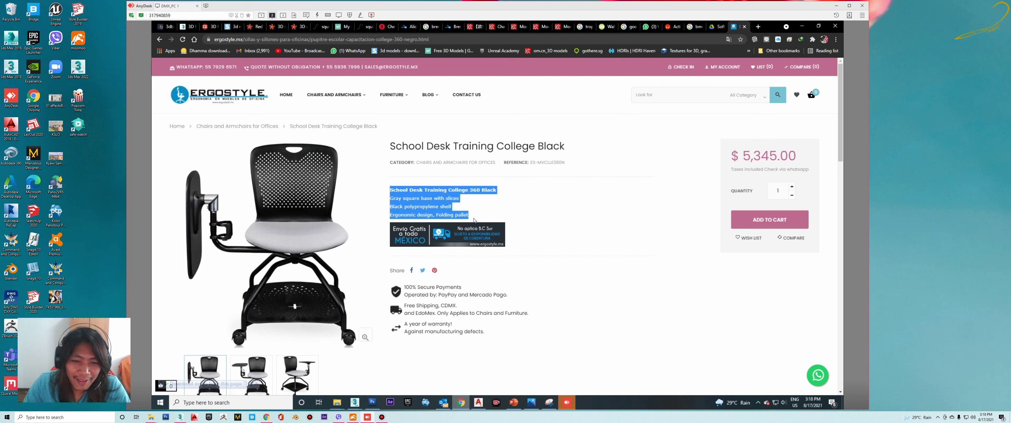
pyautogui.rightClick(372, 142)
pyautogui.click(338, 150)
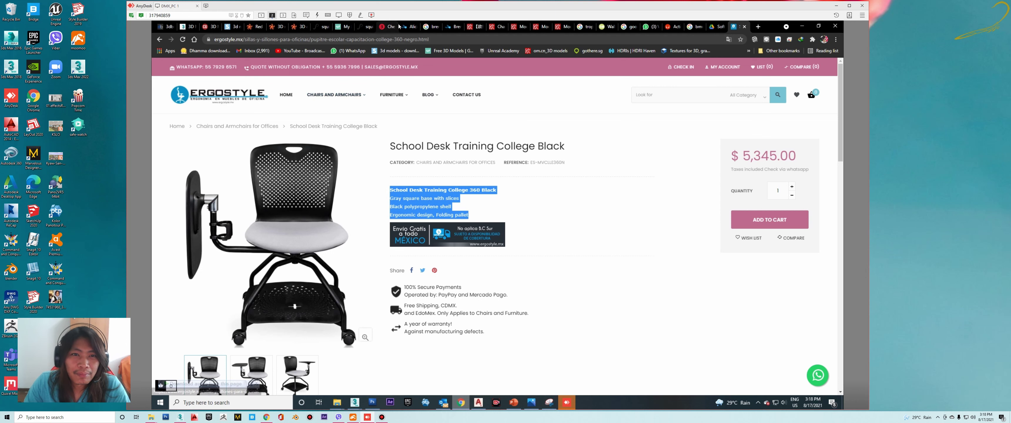
pyautogui.click(365, 26)
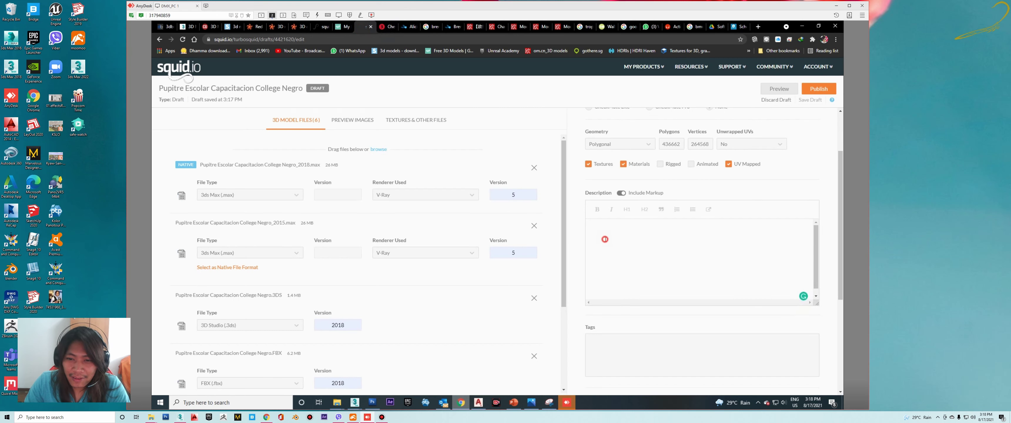
# - Paste the English description into Description and delete the blank lines above it
pyautogui.write('School Desk Training College 360 Black Gray square base with slices Black polypropylene shell Ergonomic design, Folding pallet')
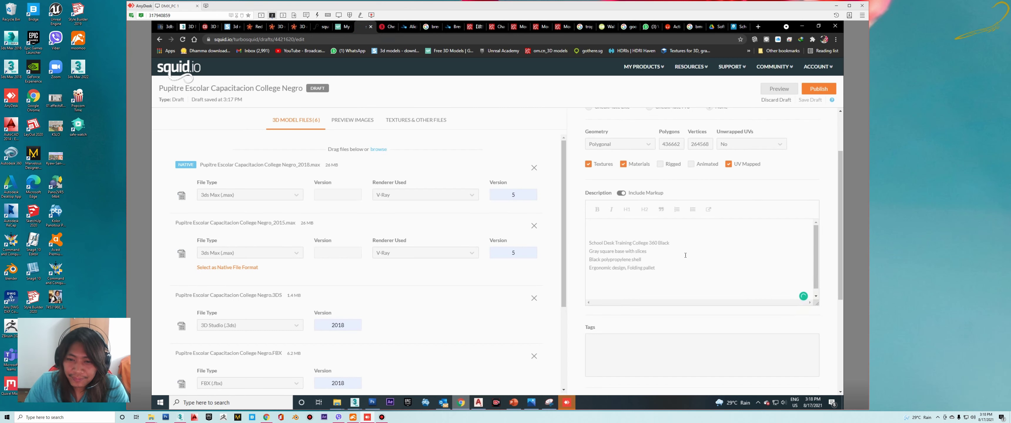
pyautogui.press('Delete')
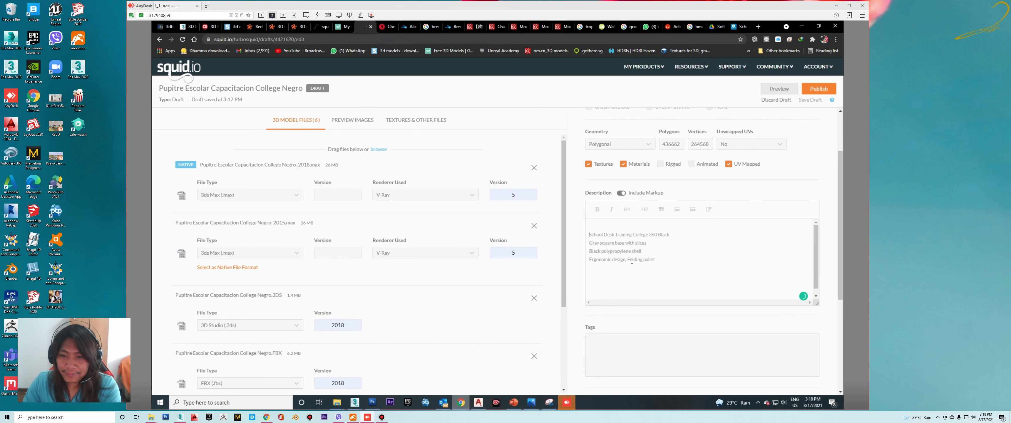
pyautogui.press('Delete')
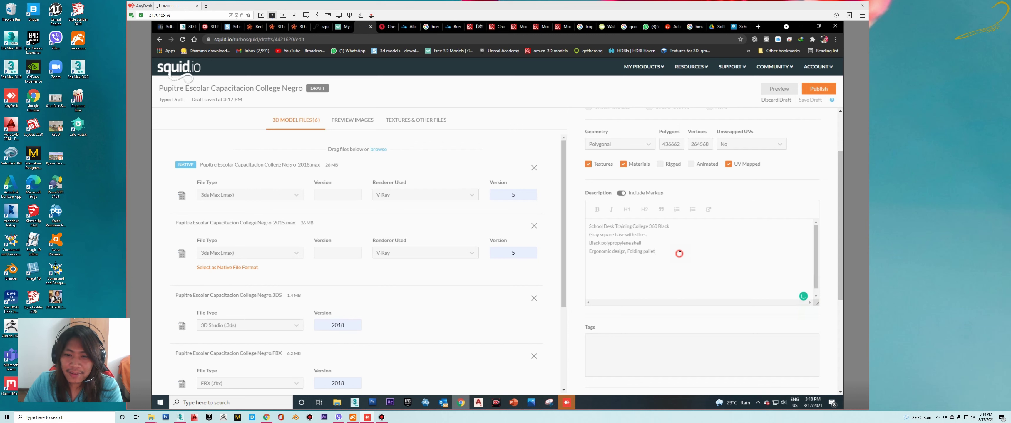
# - Copy the Ergostyle page's last description line, the classroom-use line
pyautogui.click(737, 26)
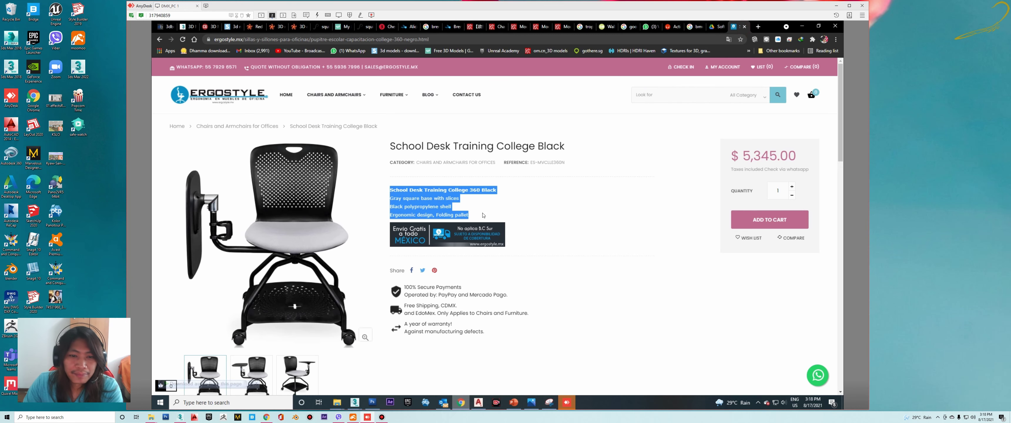
pyautogui.click(582, 238)
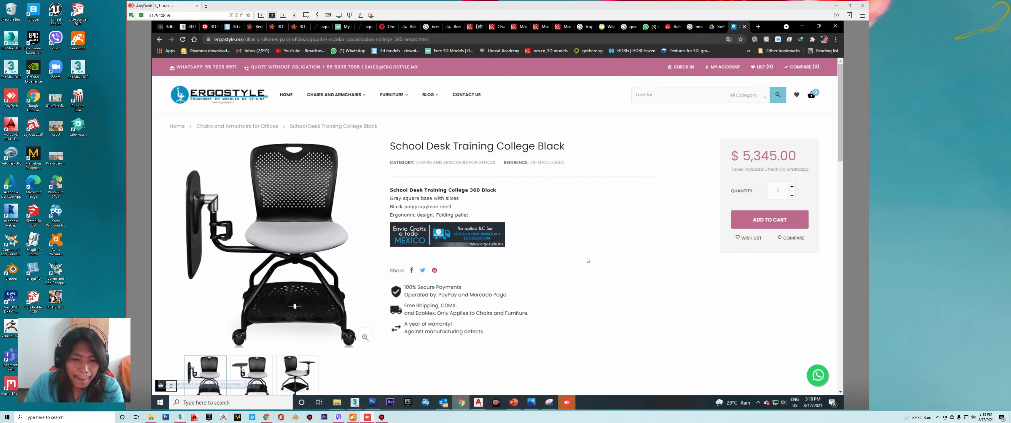
pyautogui.scroll(-2, 588, 261)
pyautogui.scroll(1, 588, 261)
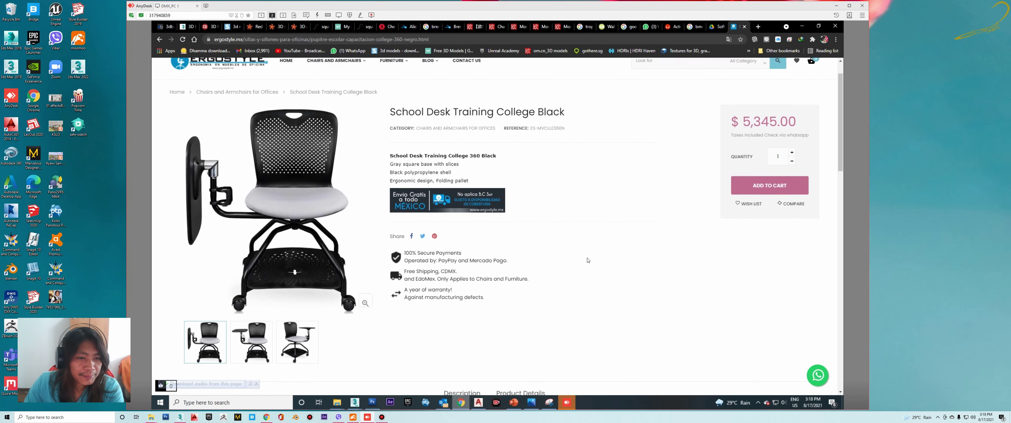
pyautogui.scroll(-3, 588, 260)
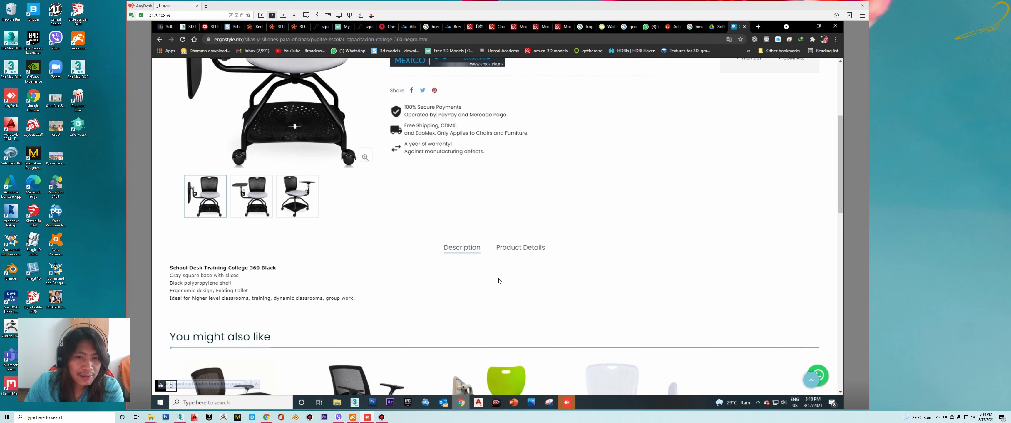
pyautogui.scroll(2, 500, 281)
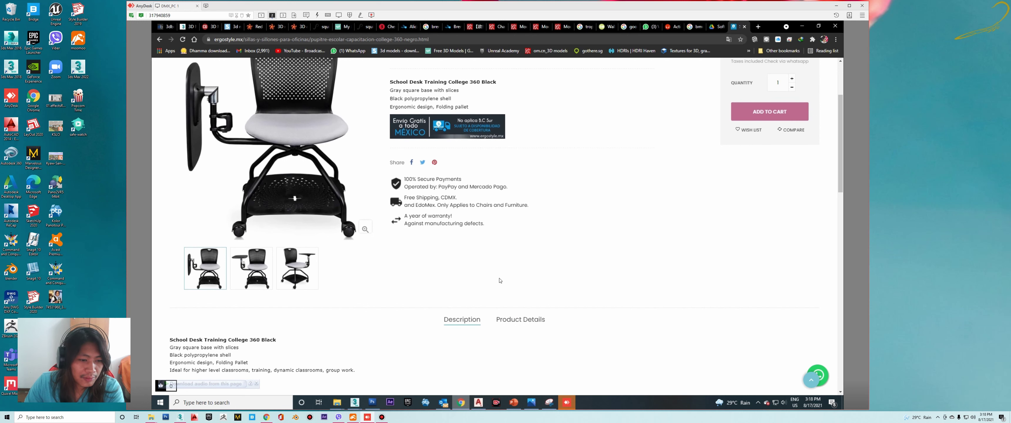
pyautogui.scroll(-1, 408, 282)
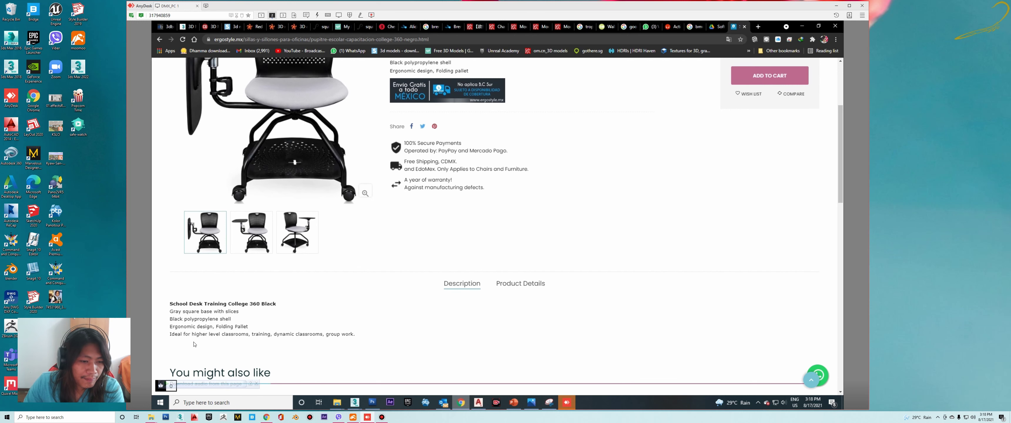
pyautogui.moveTo(171, 335); pyautogui.dragTo(356, 337)
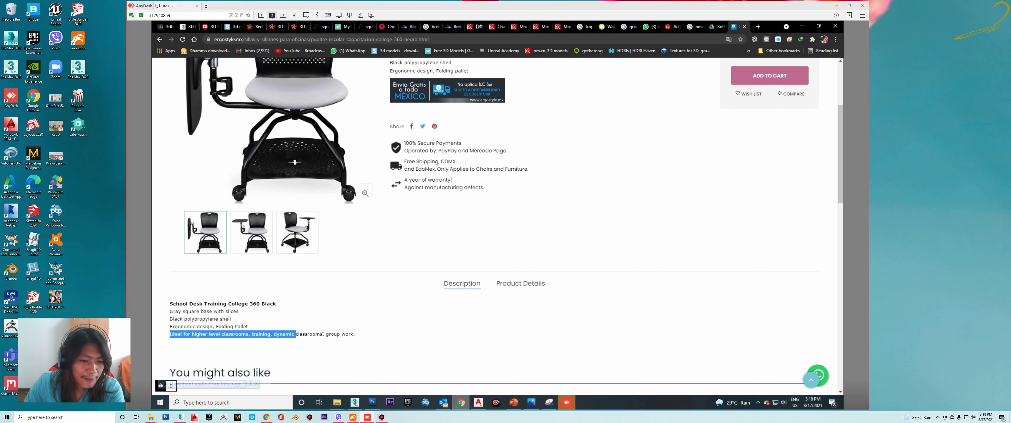
pyautogui.rightClick(342, 336)
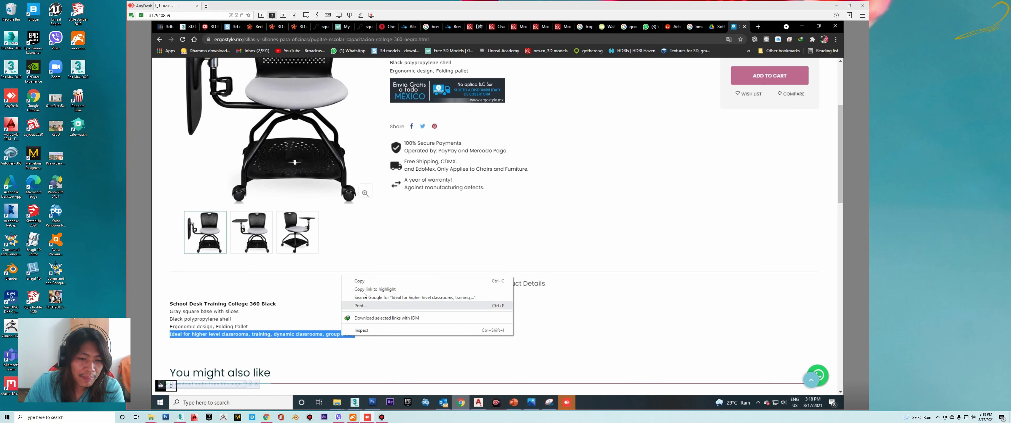
pyautogui.click(357, 281)
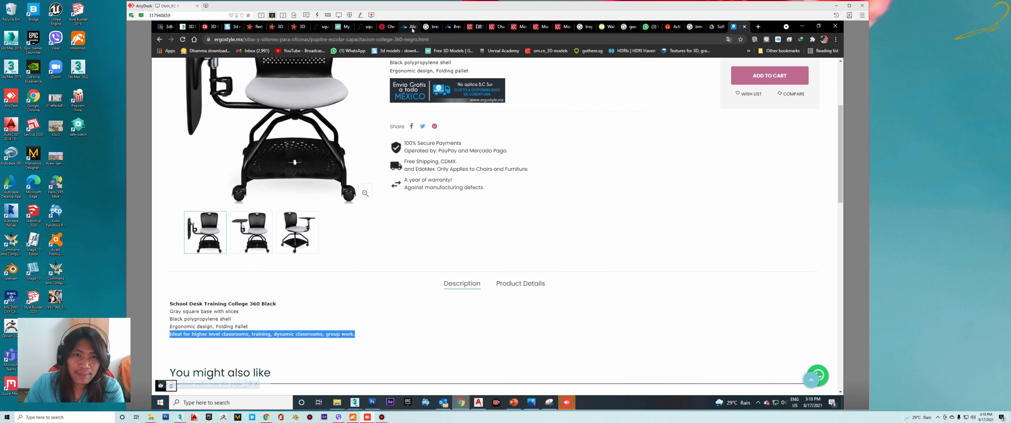
pyautogui.click(364, 27)
# - Paste the classroom-use line into Description and remove the blank lines above it
pyautogui.click(634, 271)
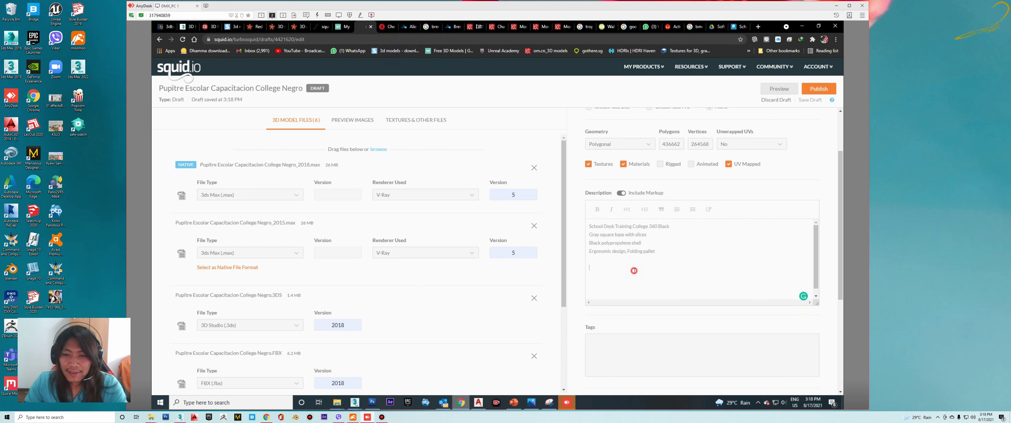
pyautogui.click(604, 259)
pyautogui.hotkey('ctrl', 'v')
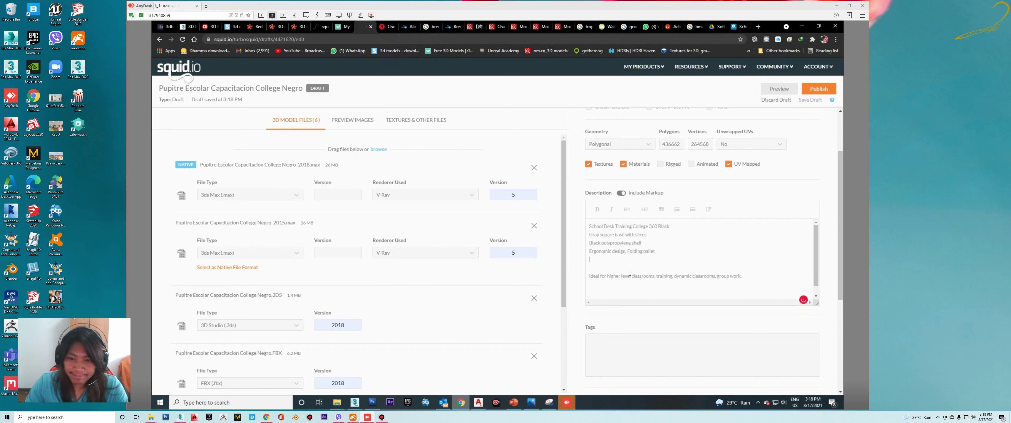
pyautogui.click(615, 268)
pyautogui.click(590, 276)
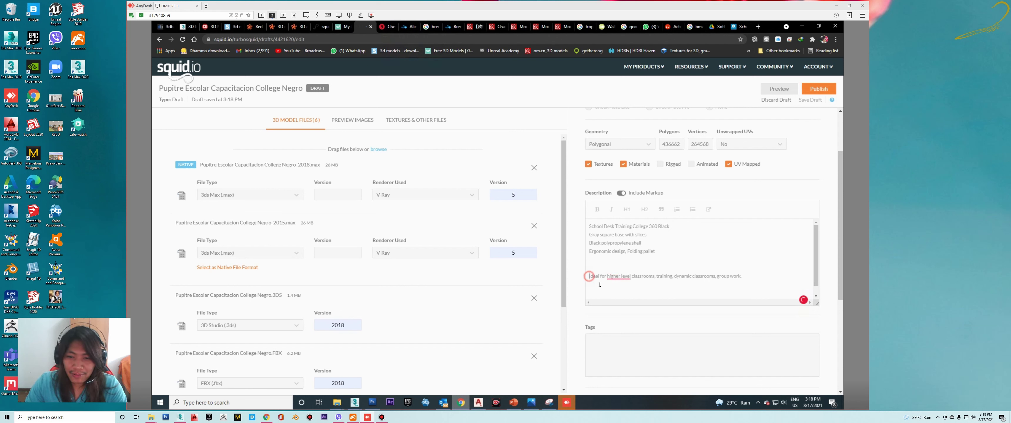
pyautogui.press('BackSpace')
pyautogui.press('BackSpace')
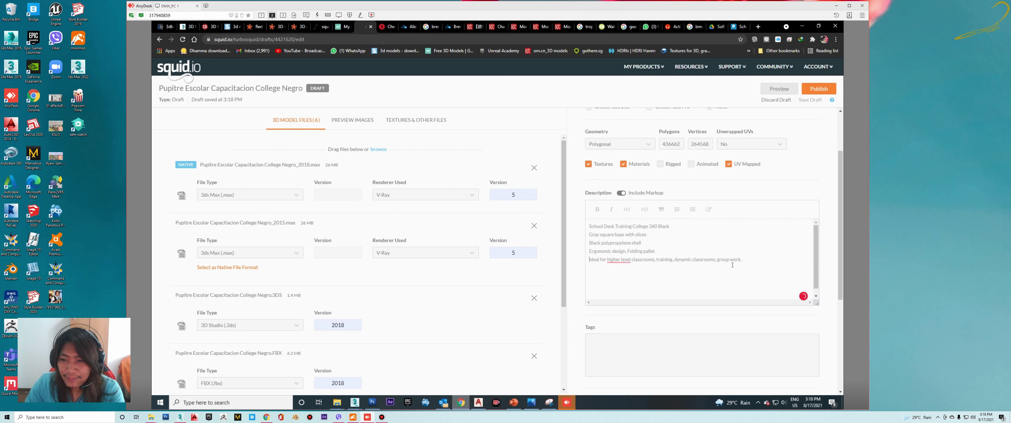
# - Add the line 'FBX, OBJ, 3DS and MAX formats are included in the package.'
pyautogui.click(759, 268)
pyautogui.write('FBX,')
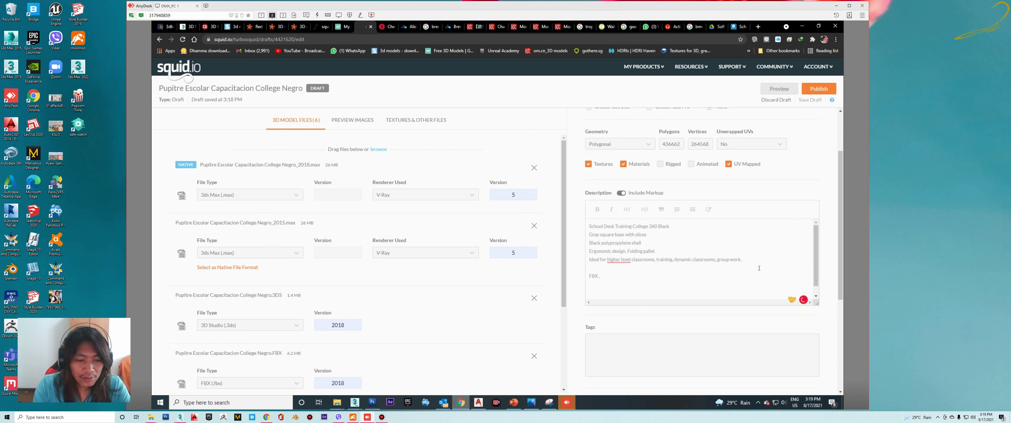
pyautogui.write('OBJ,')
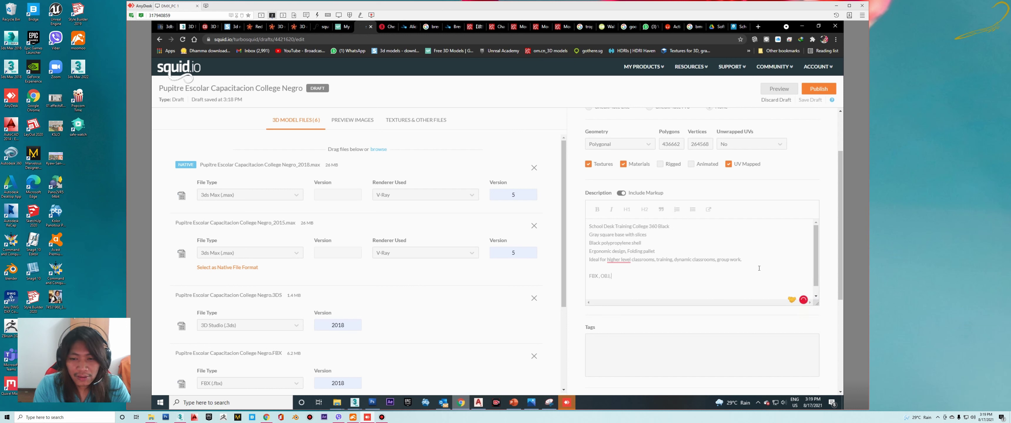
pyautogui.write(' 3d')
pyautogui.write('S and MAX for')
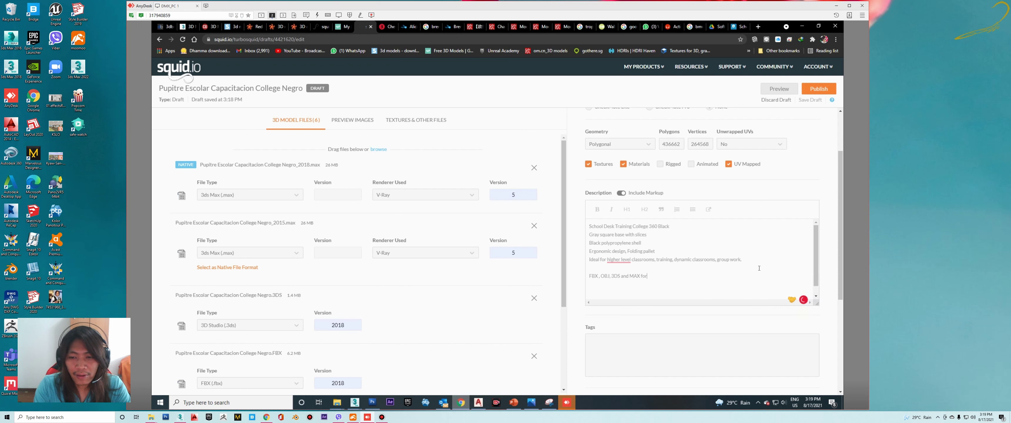
pyautogui.write('mats are included')
pyautogui.write(' in the ')
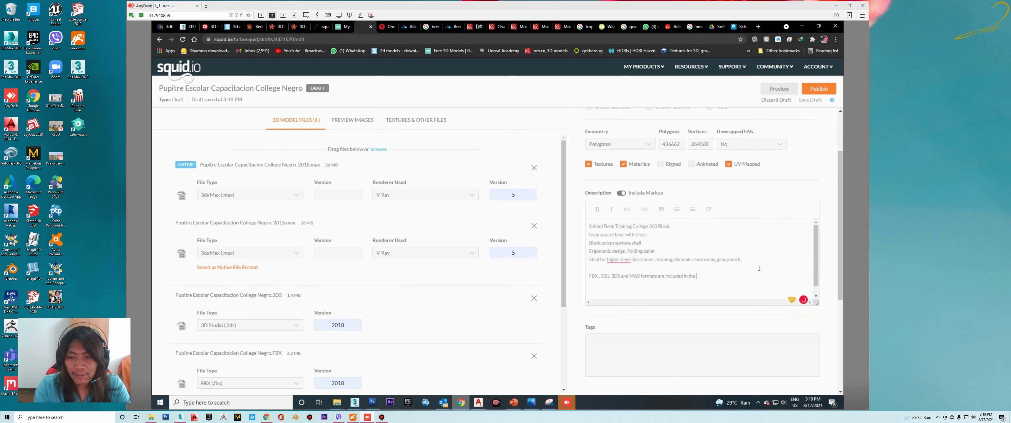
pyautogui.write('package.')
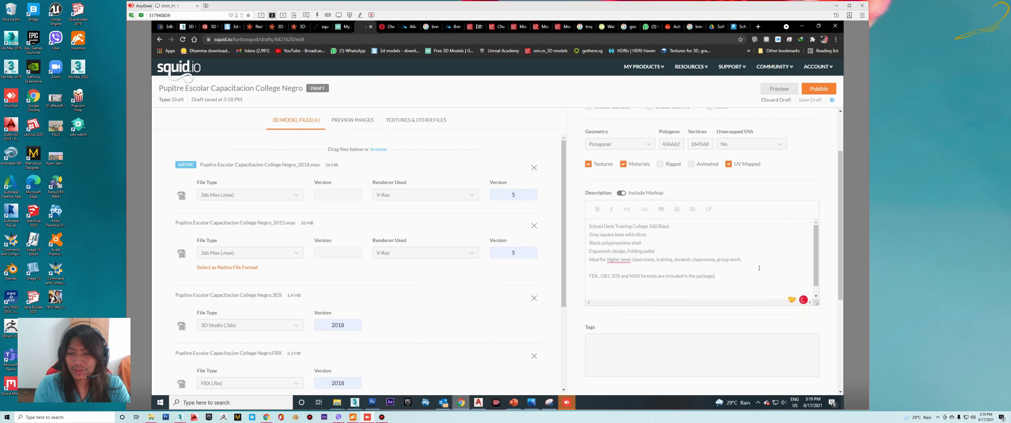
pyautogui.click(382, 418)
pyautogui.click(382, 418)
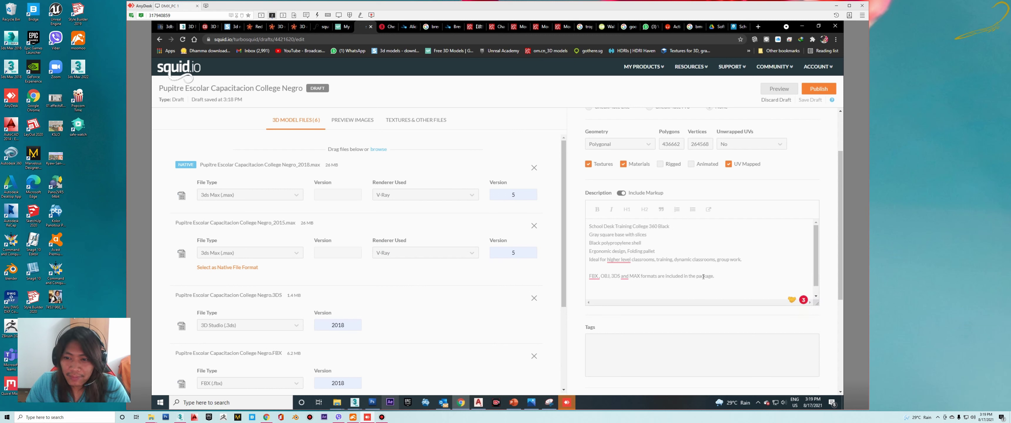
# - Copy the title 'Pupitre Escolar Capacitacion College Negro' and place the caret in Tags
pyautogui.scroll(-1, 743, 271)
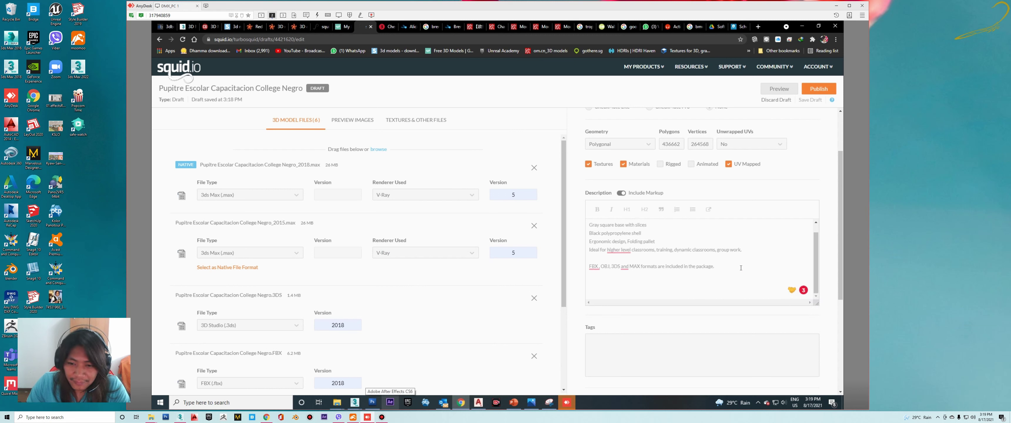
pyautogui.scroll(-3, 511, 316)
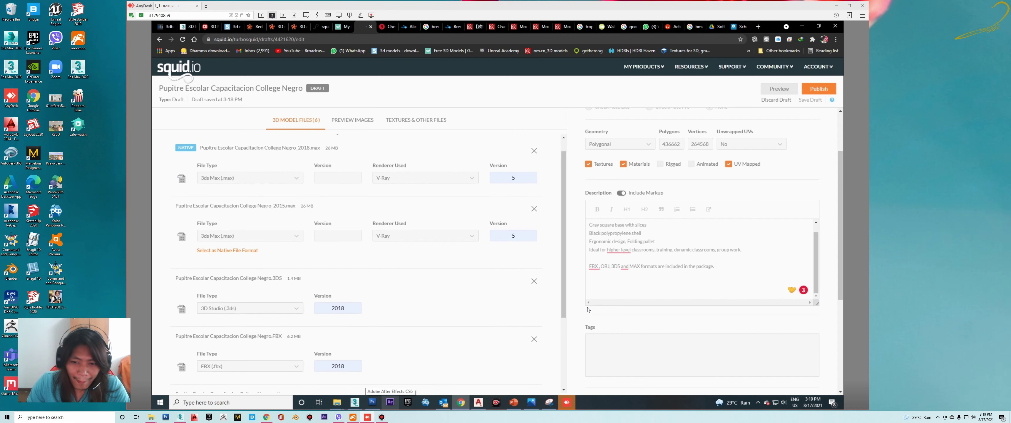
pyautogui.scroll(-1, 612, 293)
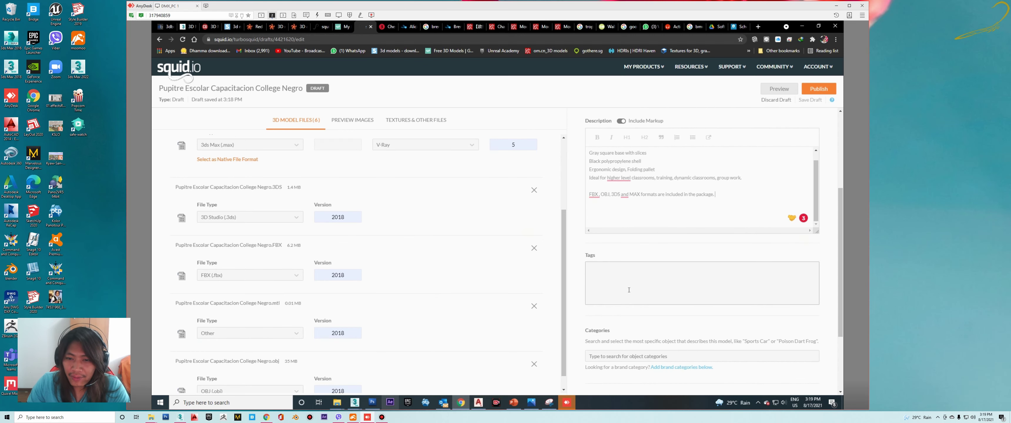
pyautogui.scroll(-3, 576, 271)
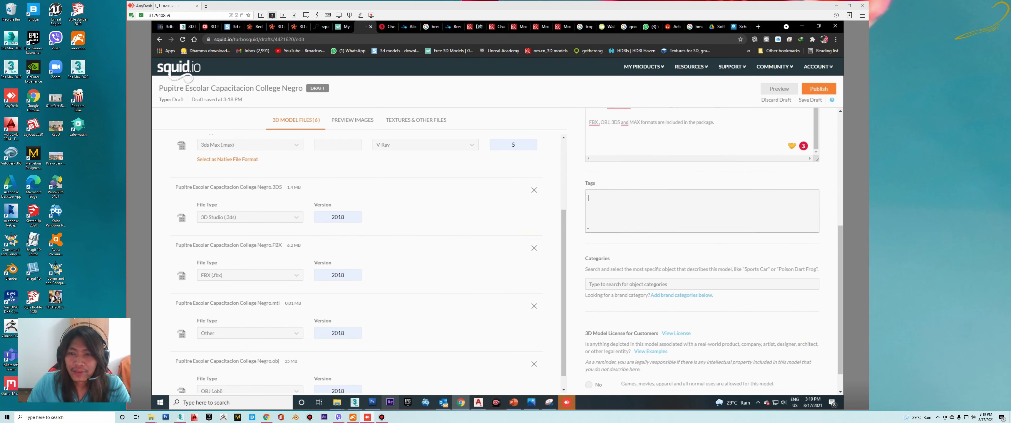
pyautogui.scroll(3, 582, 240)
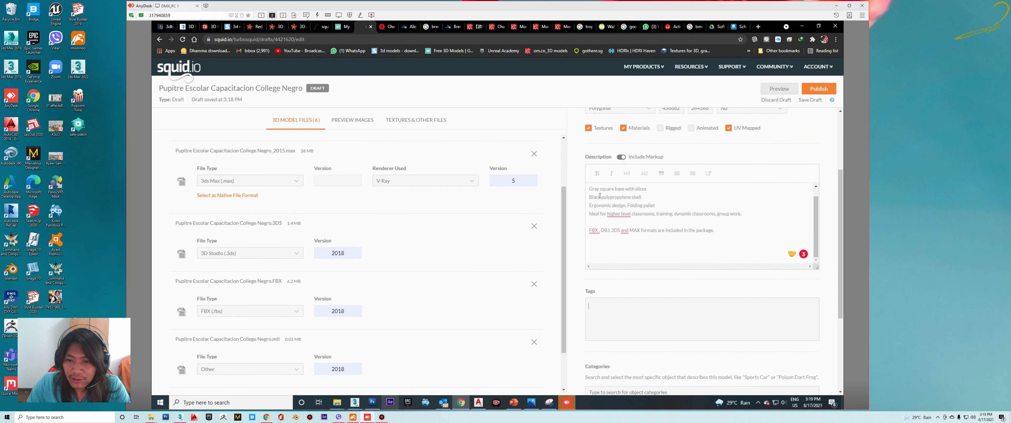
pyautogui.click(599, 306)
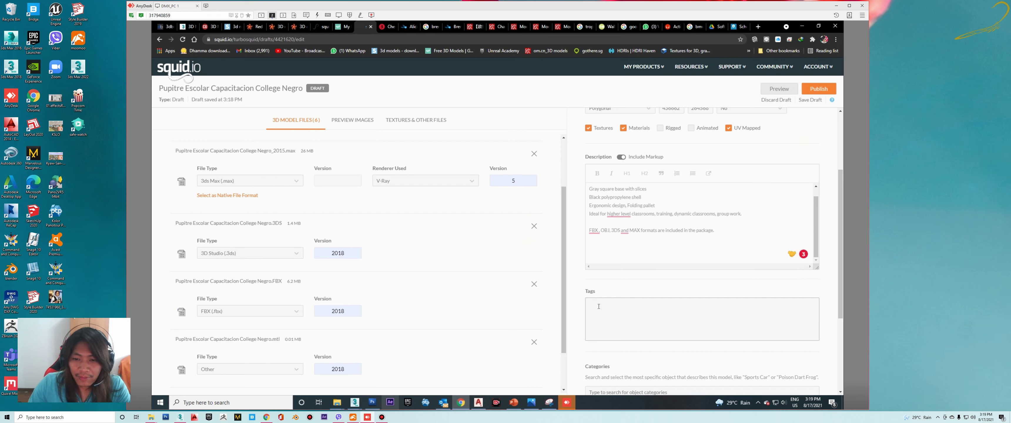
pyautogui.scroll(1, 612, 235)
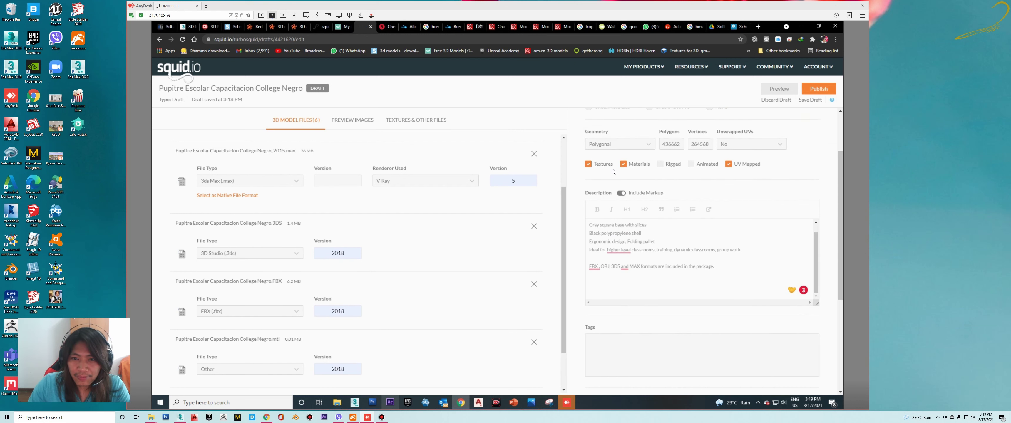
pyautogui.scroll(1, 617, 172)
pyautogui.scroll(1, 612, 161)
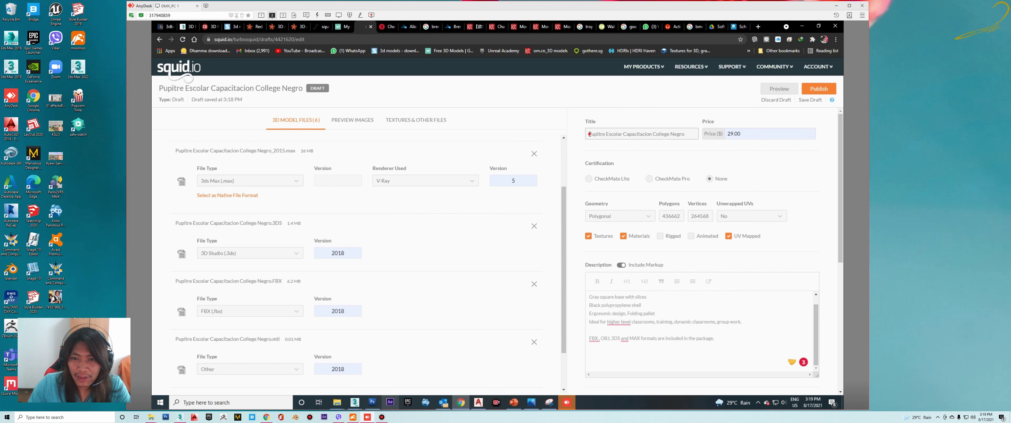
pyautogui.moveTo(590, 134); pyautogui.dragTo(684, 135)
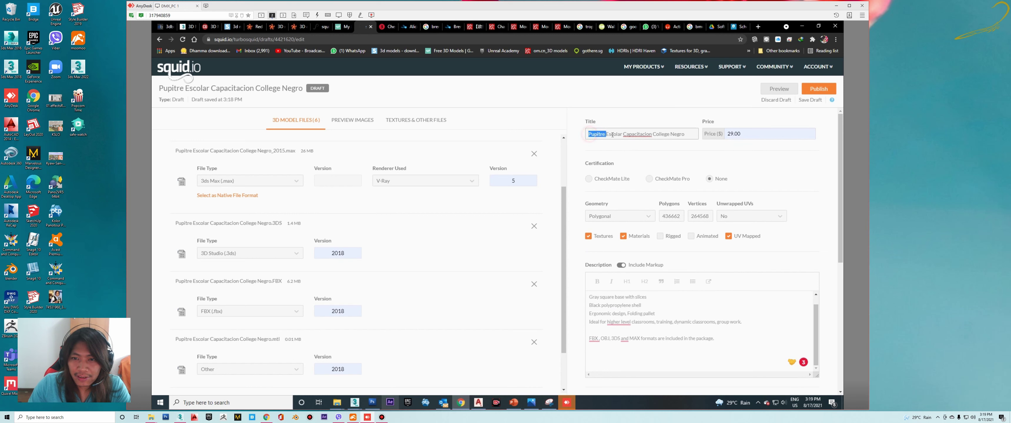
pyautogui.rightClick(684, 135)
pyautogui.click(691, 163)
pyautogui.scroll(-4, 621, 269)
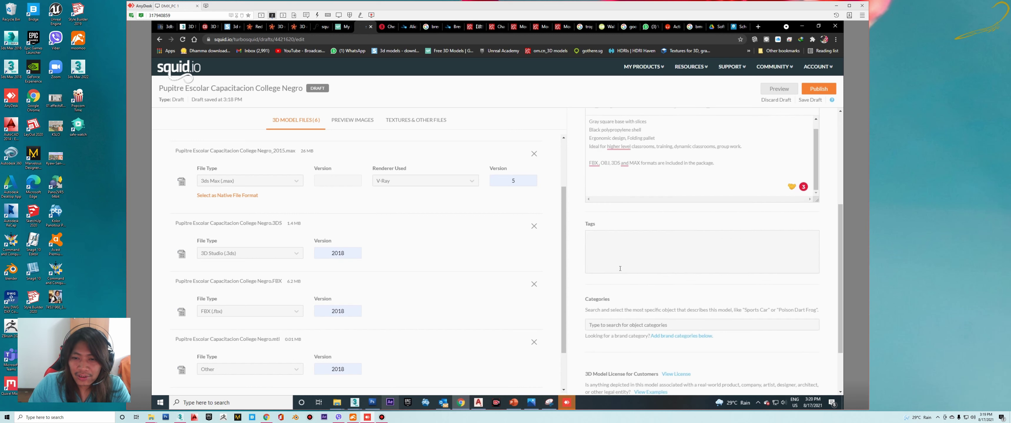
pyautogui.click(603, 254)
# - Paste the five title words as tags and add the Chair and Officechair tags
pyautogui.hotkey('ctrl', 'v')
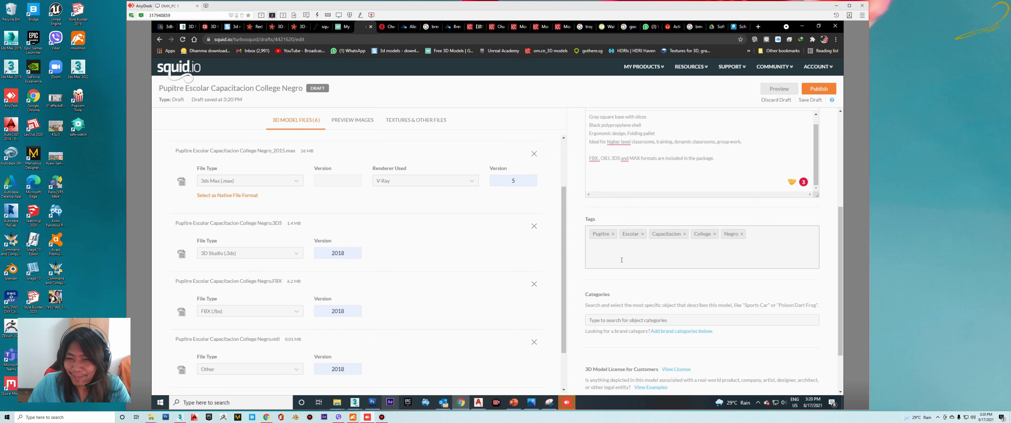
pyautogui.scroll(1, 622, 260)
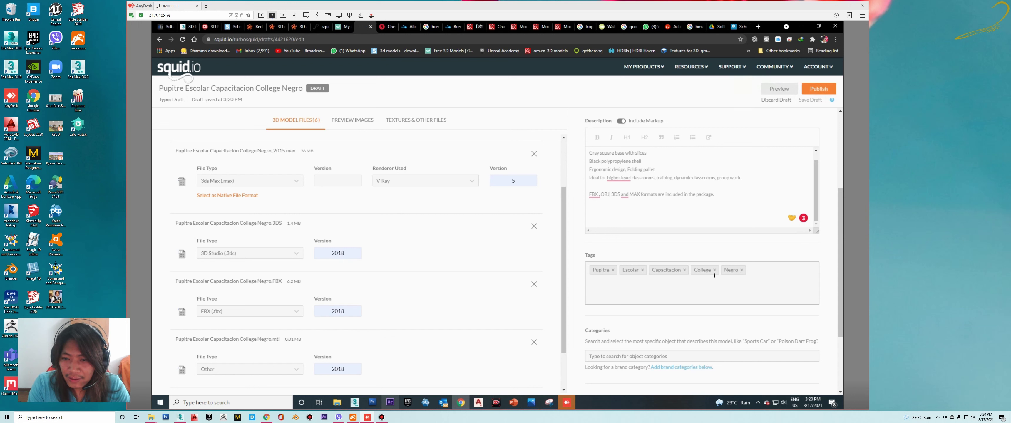
pyautogui.write('Chair')
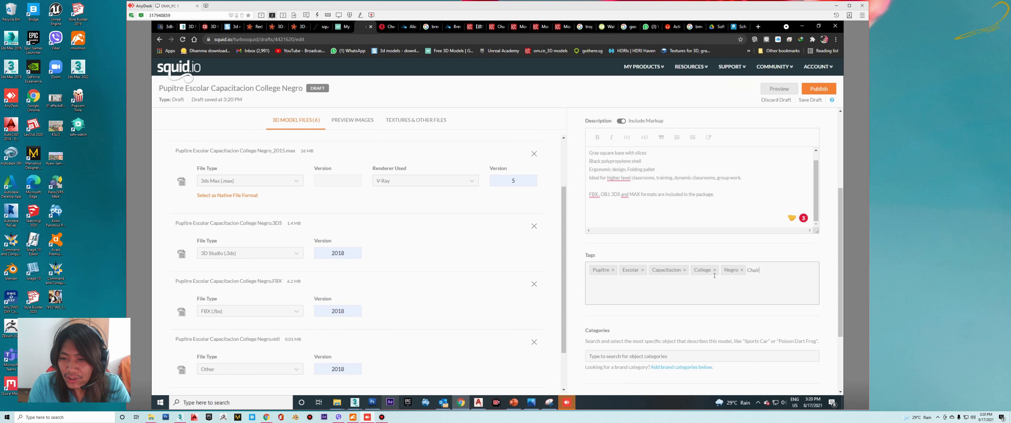
pyautogui.press('Return')
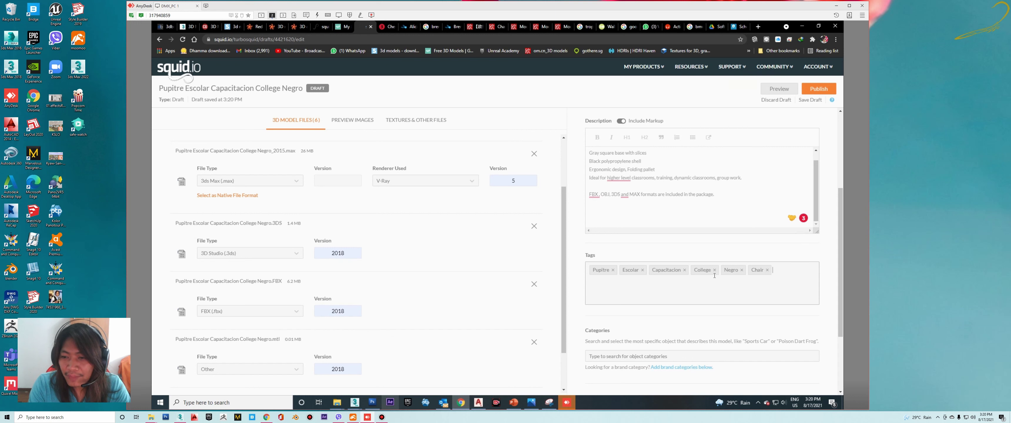
pyautogui.write('Officec')
pyautogui.write('hair')
pyautogui.press('Return')
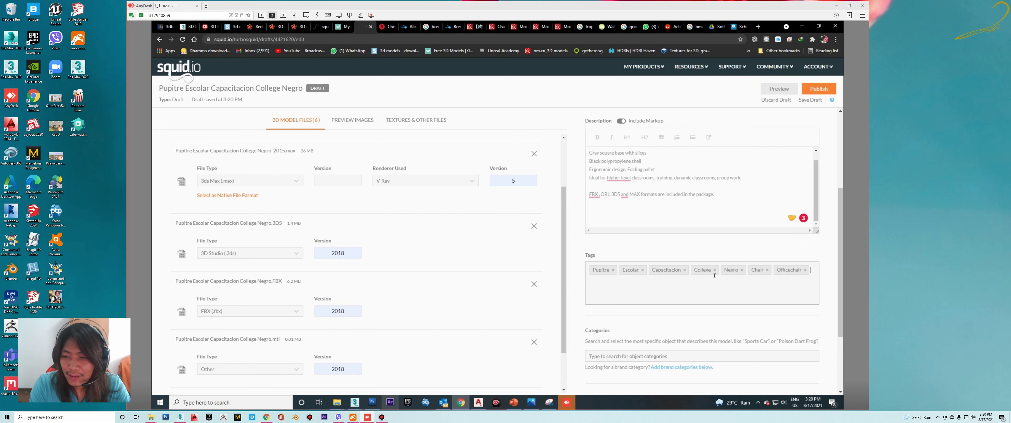
# - Add the Training and Trainingchair tags and begin a Classroom tag
pyautogui.write('Training')
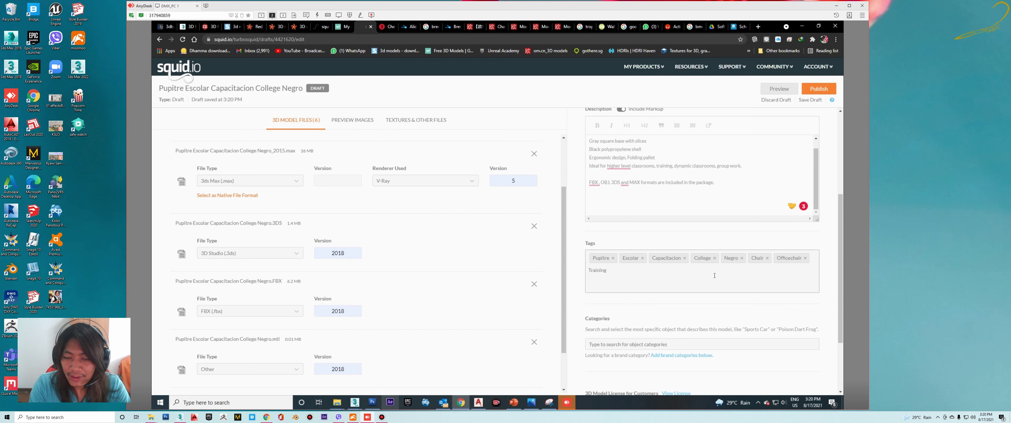
pyautogui.press('Return')
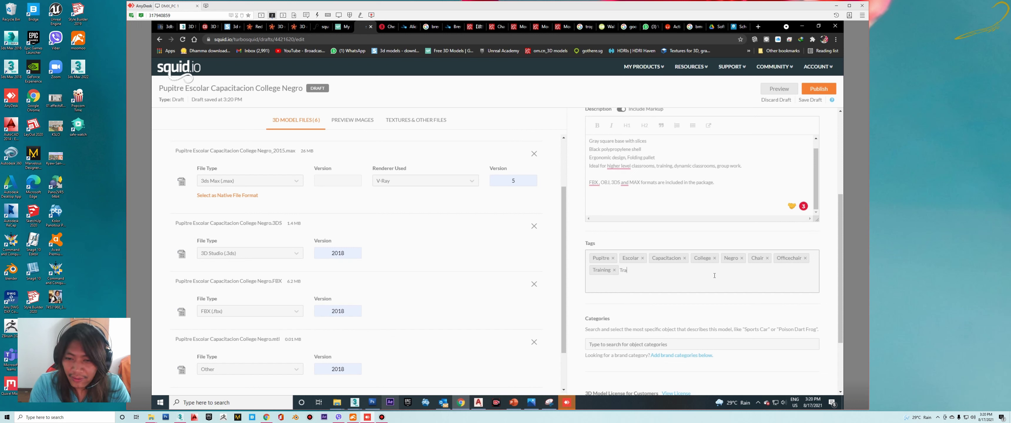
pyautogui.write('Trainingchair')
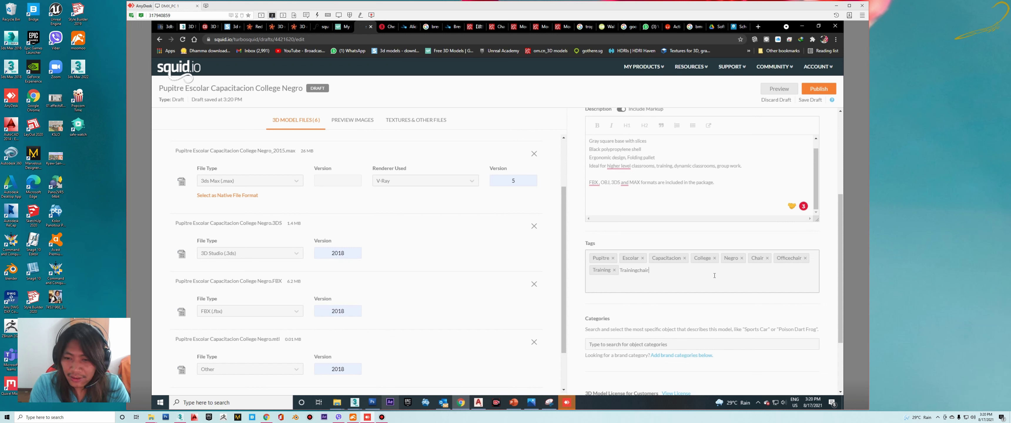
pyautogui.press('Return')
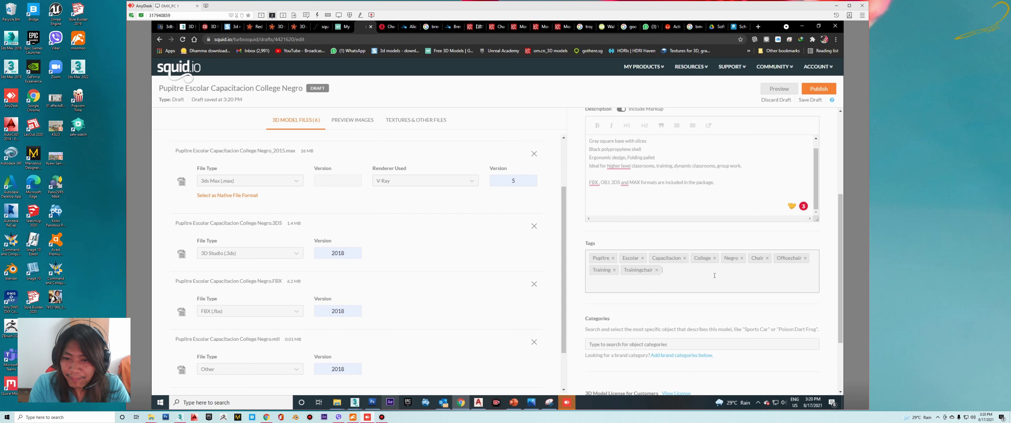
pyautogui.write('C')
pyautogui.write('lassroom')
# - Add Classroom, Class, Dynamic and Groupwork as tags on the chair draft
pyautogui.press('Return')
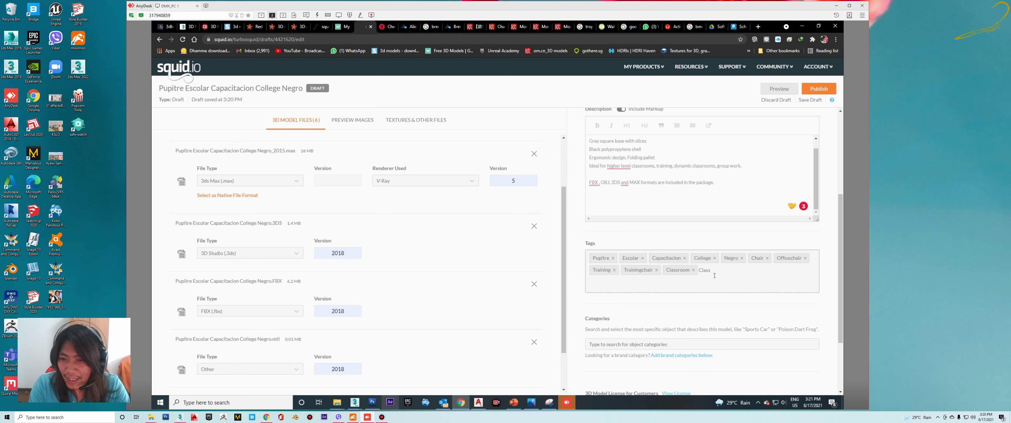
pyautogui.press('Return')
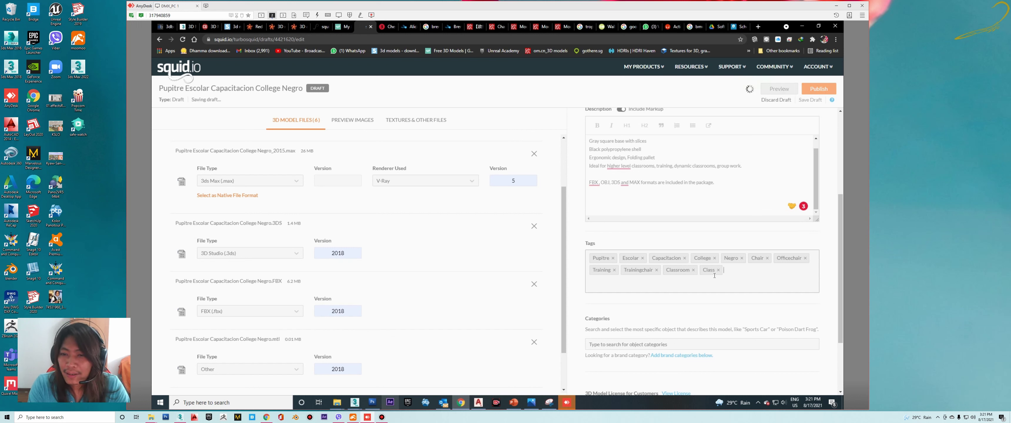
pyautogui.write('Tr')
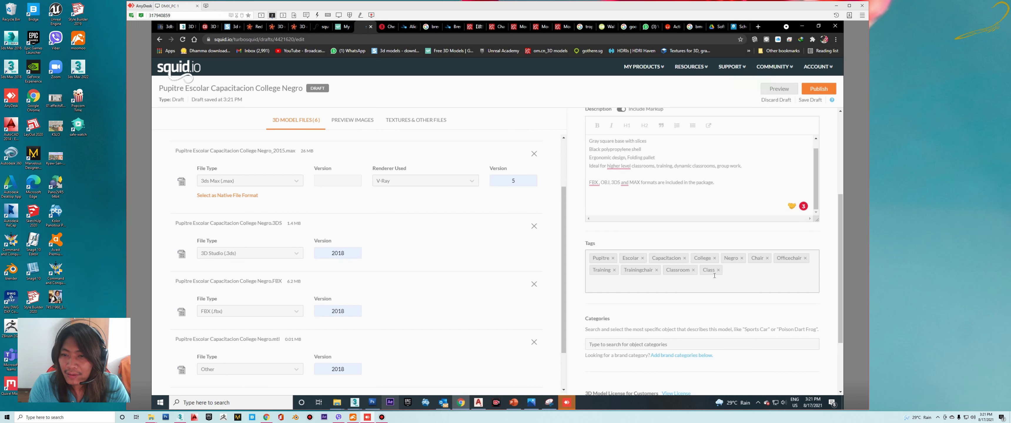
pyautogui.write('ynma')
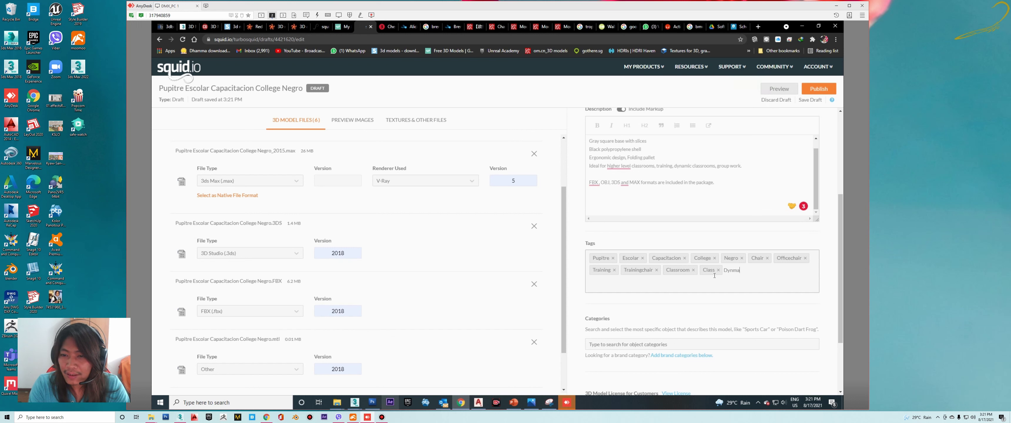
pyautogui.write('amic')
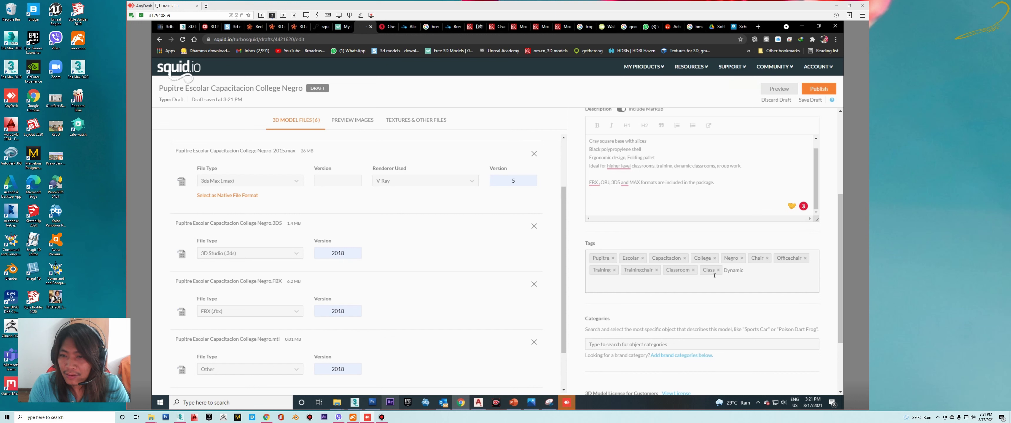
pyautogui.press('Return')
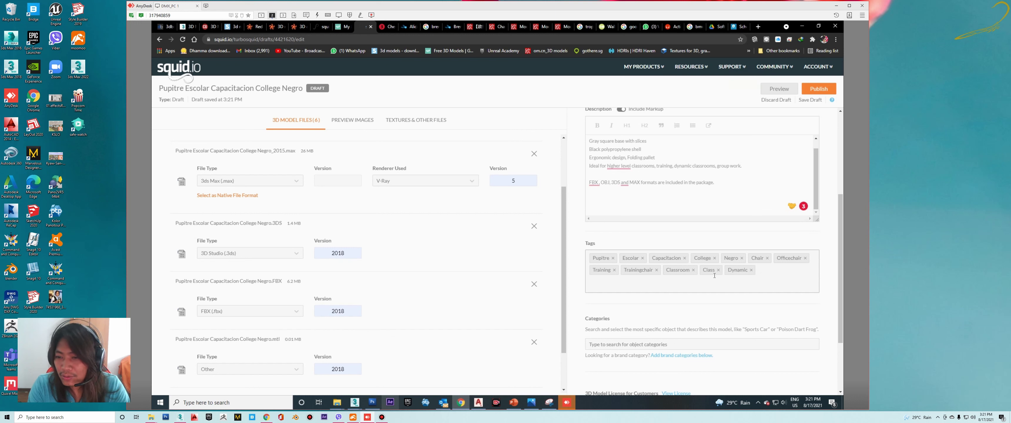
pyautogui.write('CGroup')
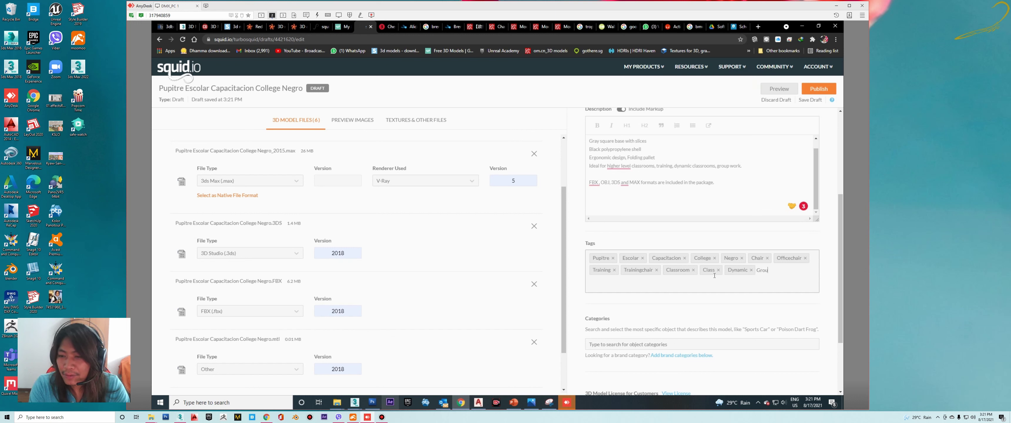
pyautogui.write('work')
pyautogui.press('Return')
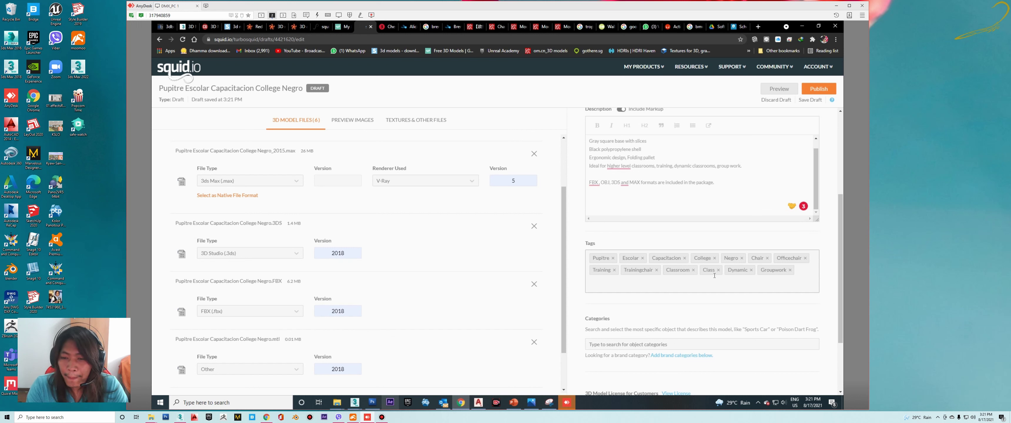
# - Add Armchair, Foldingapllet and Folding as tags, removing the stray trailing letter
pyautogui.write('Arm')
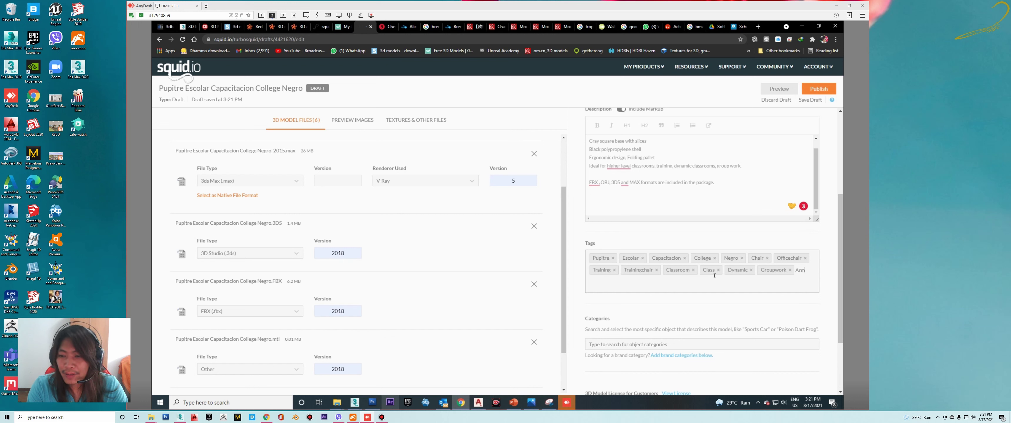
pyautogui.write('chair')
pyautogui.press('Return')
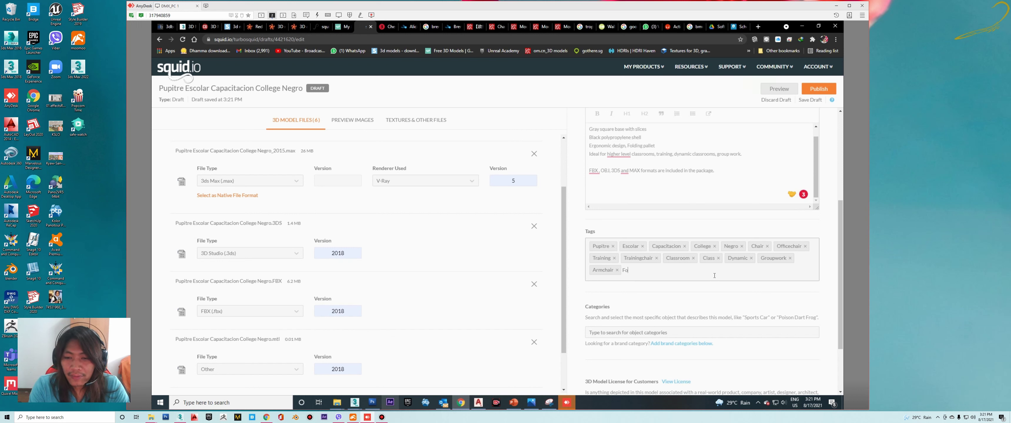
pyautogui.write('ldingapllet')
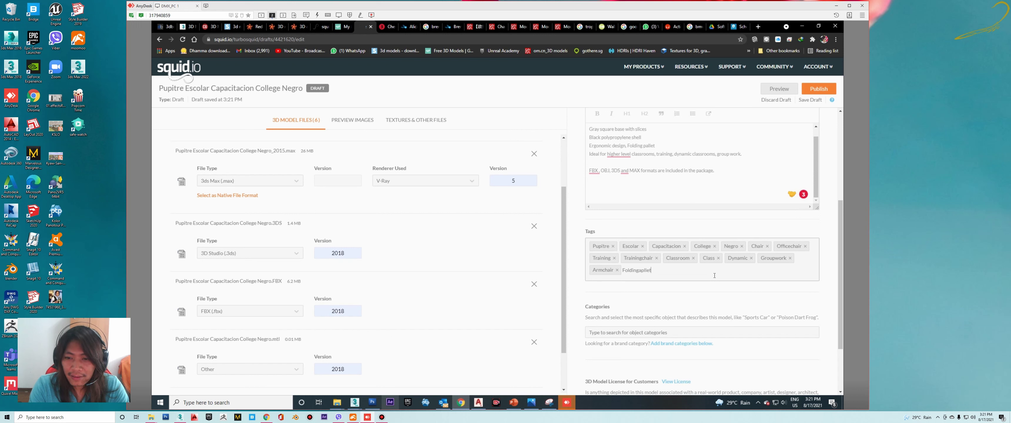
pyautogui.press('Return')
pyautogui.write('Foldin')
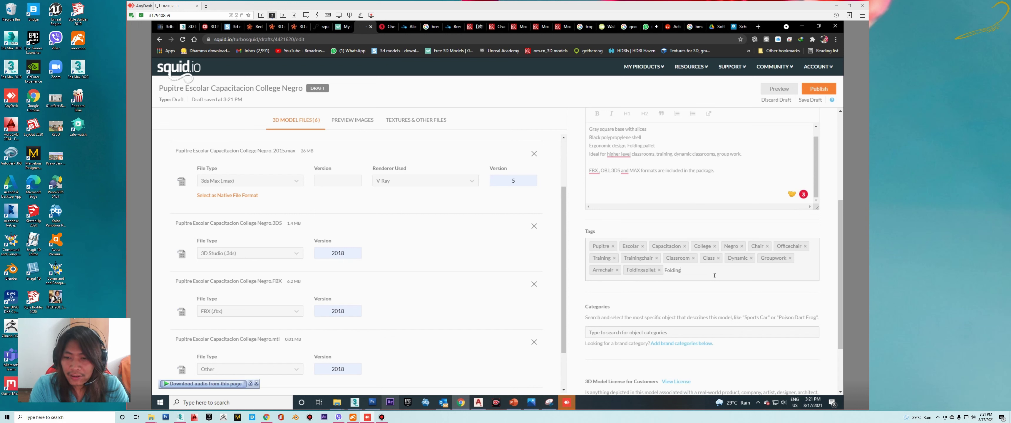
pyautogui.write('g')
pyautogui.press('Return')
pyautogui.write('a')
pyautogui.press('BackSpace')
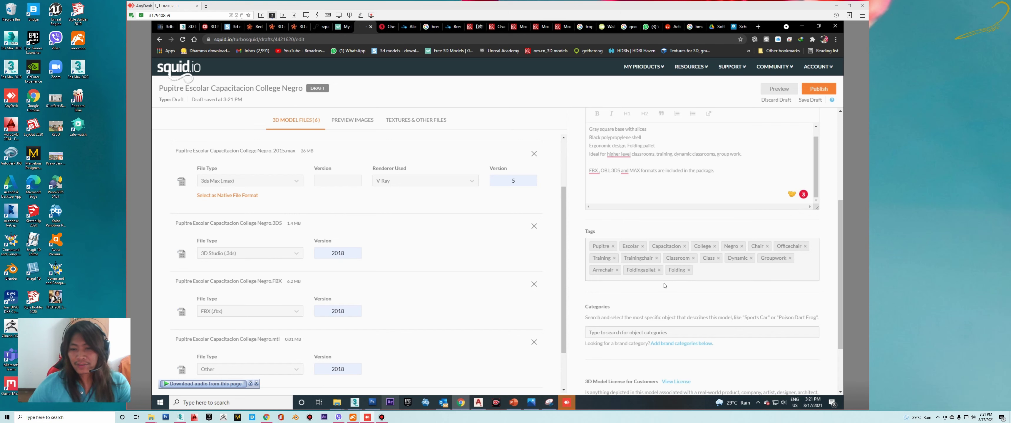
# - Set the draft's category to Furnishings > Seating > Chair
pyautogui.scroll(-2, 663, 294)
pyautogui.scroll(2, 711, 262)
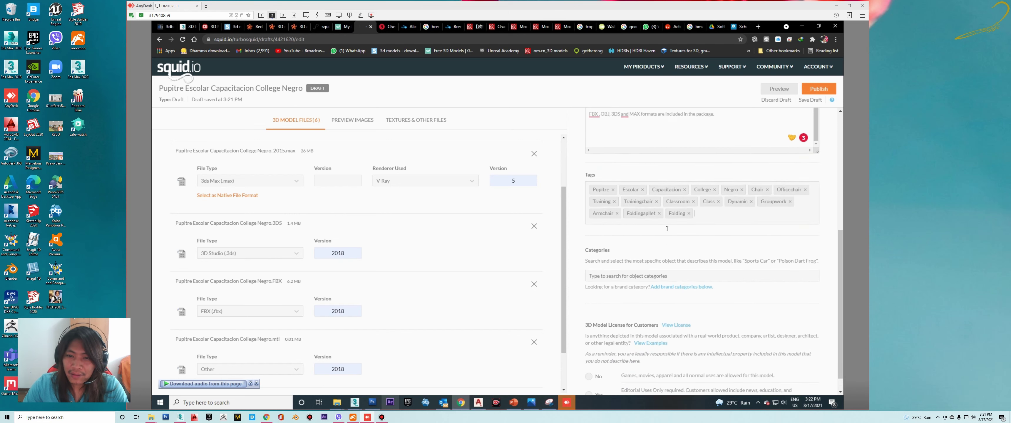
pyautogui.scroll(-2, 711, 262)
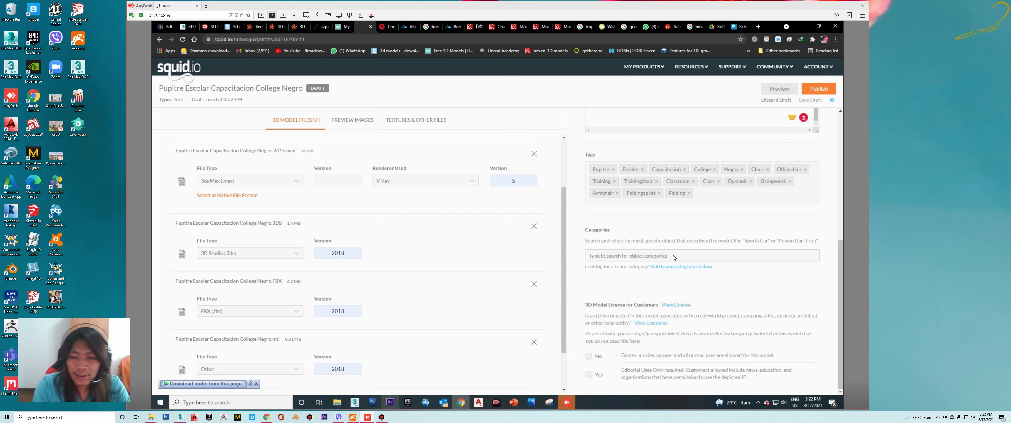
pyautogui.write('Chair')
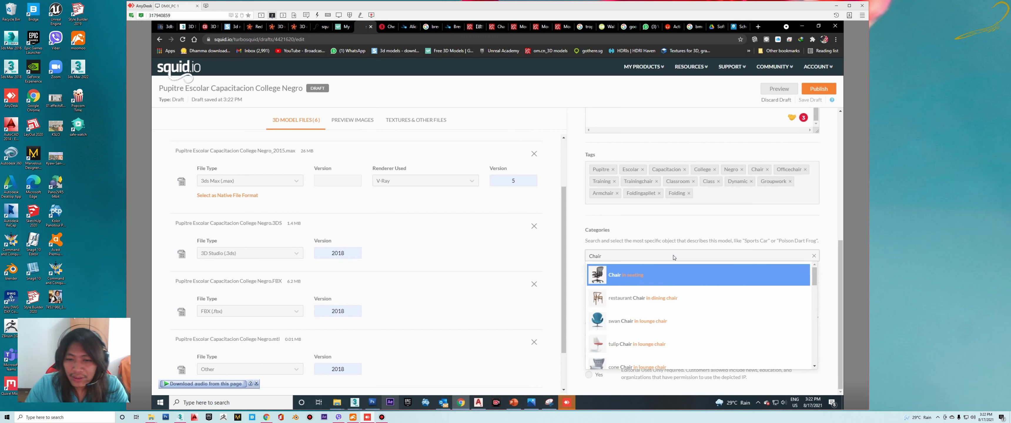
pyautogui.click(611, 276)
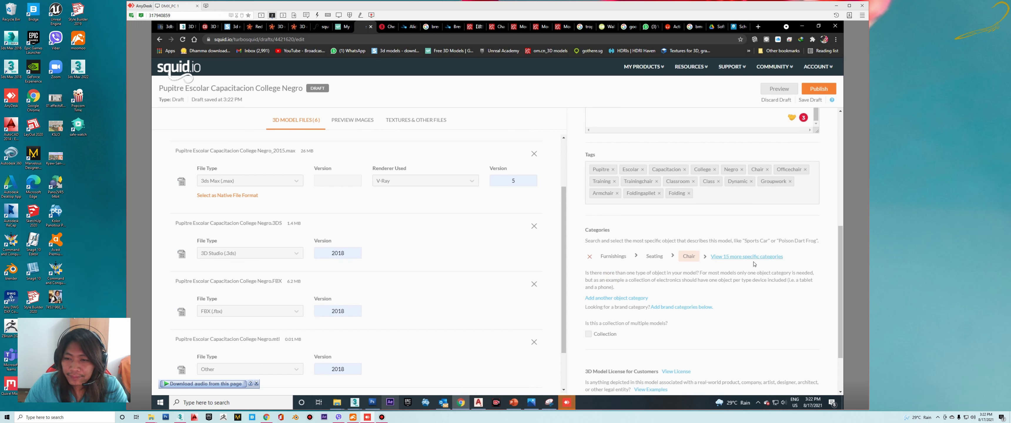
# - Answer No to the 3D Model License for Customers question
pyautogui.scroll(-1, 733, 293)
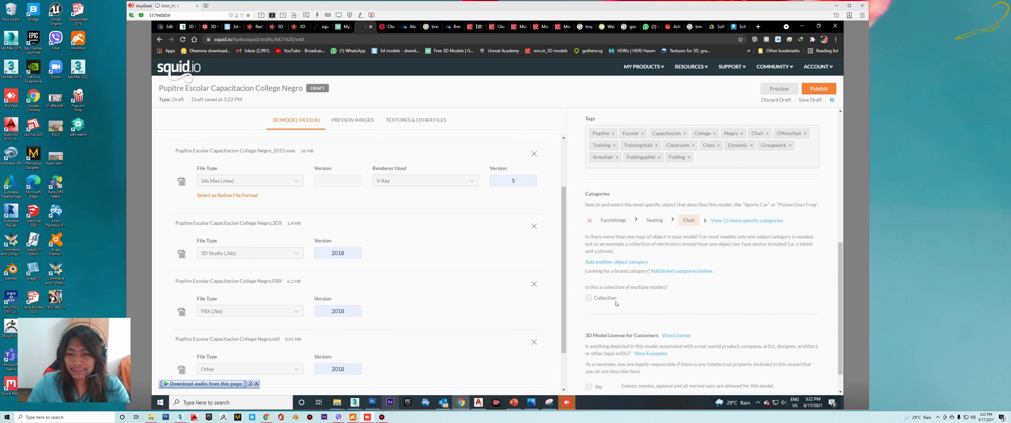
pyautogui.scroll(-1, 704, 271)
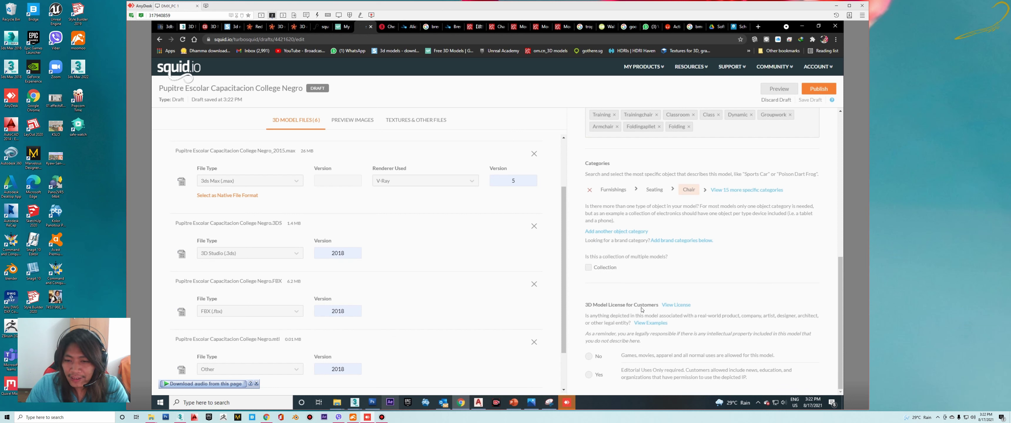
pyautogui.click(589, 357)
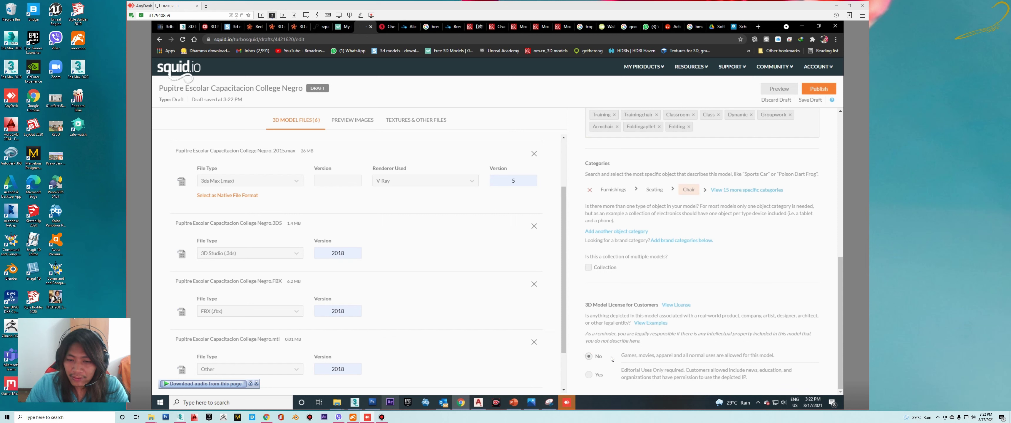
pyautogui.moveTo(655, 356); pyautogui.dragTo(748, 354)
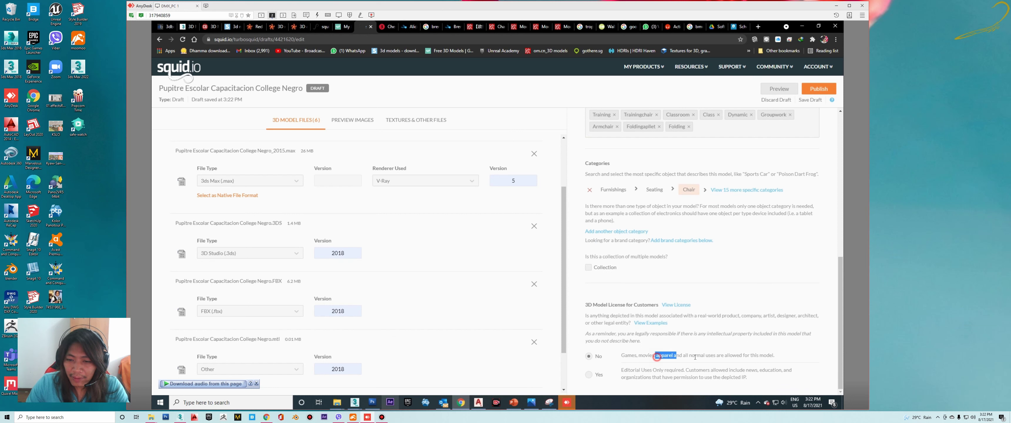
pyautogui.click(777, 356)
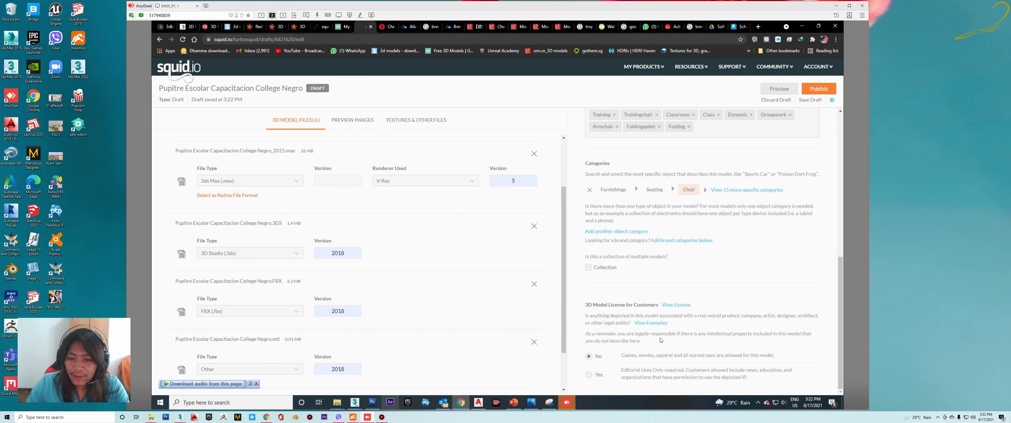
pyautogui.scroll(2, 661, 340)
pyautogui.scroll(6, 725, 291)
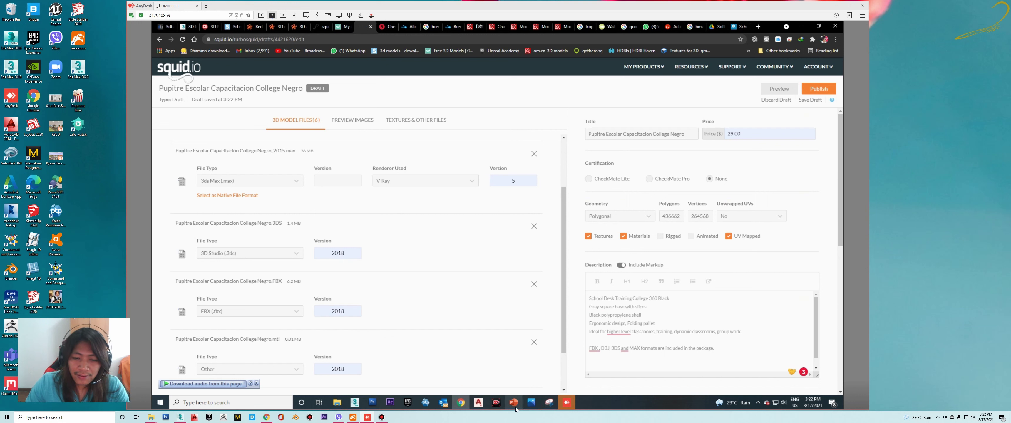
# - Toggle the screen recorder window from the taskbar
pyautogui.click(381, 418)
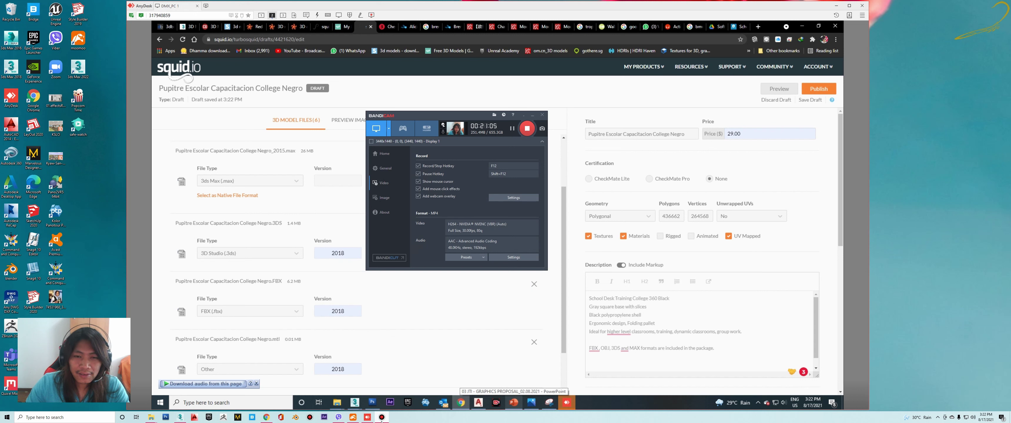
pyautogui.click(382, 419)
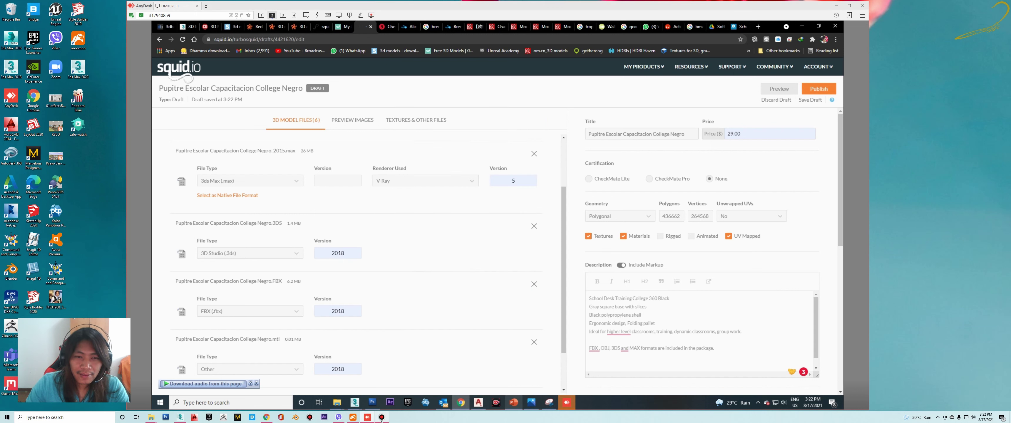
pyautogui.click(381, 419)
pyautogui.click(381, 419)
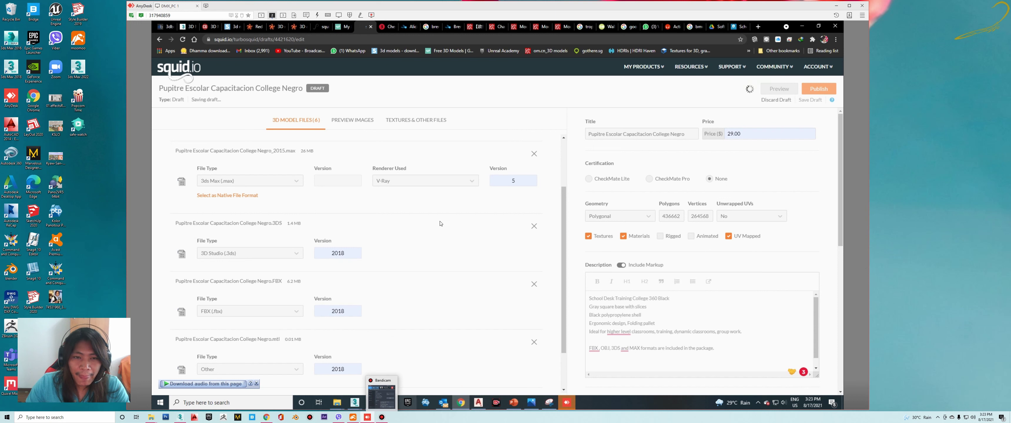
# - Look over the 3D Model Files list, then show the Preview Images section
pyautogui.scroll(-4, 699, 220)
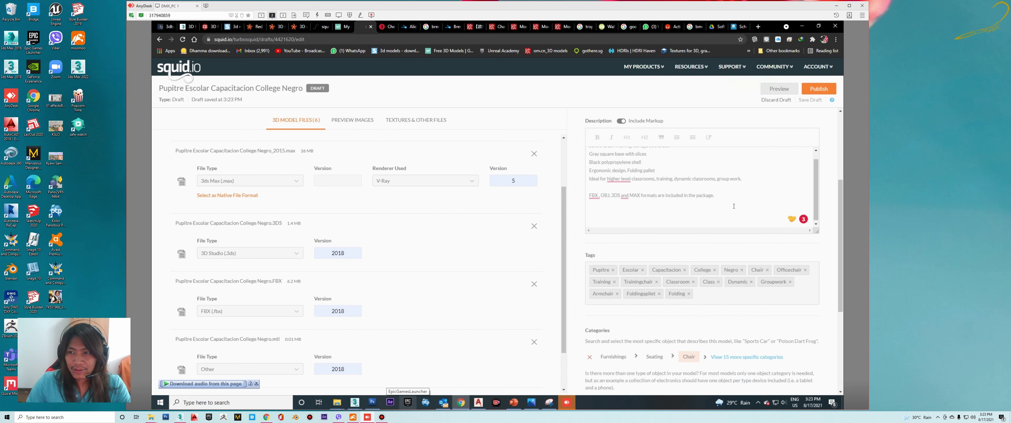
pyautogui.scroll(4, 698, 220)
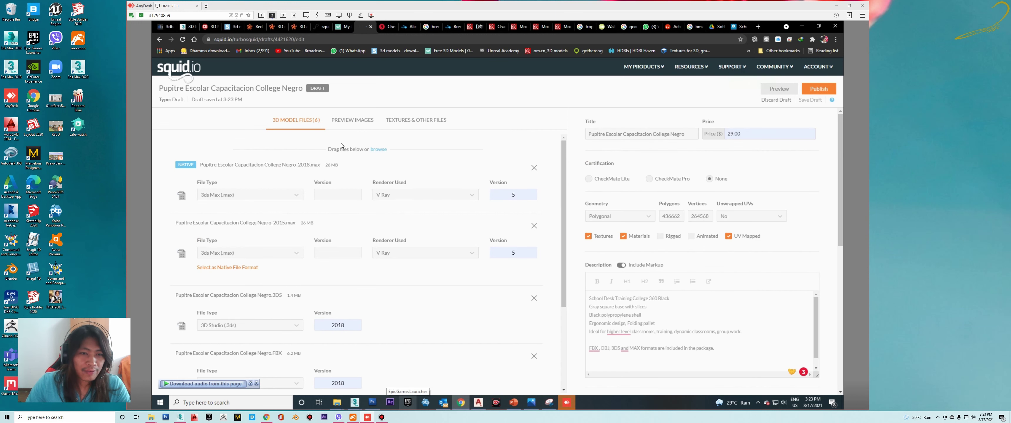
pyautogui.scroll(-3, 332, 267)
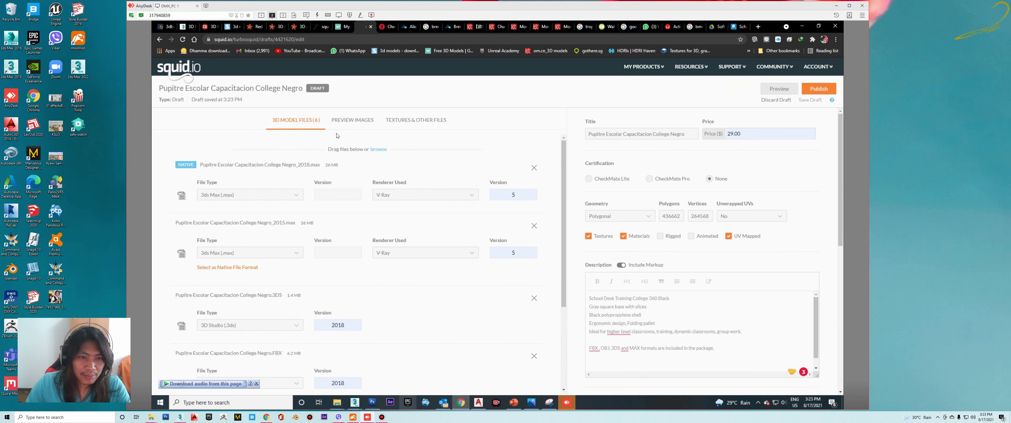
pyautogui.click(352, 120)
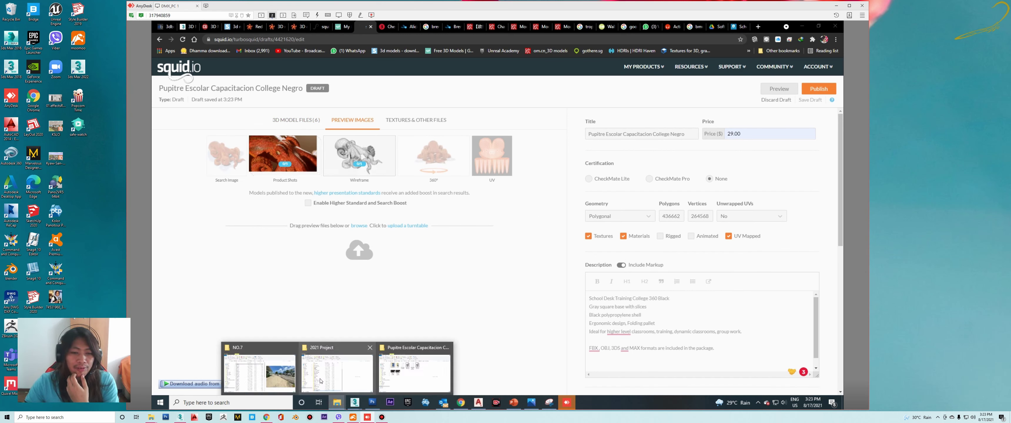
# - Open the preview renders folder and upload 1.jpg as the first preview image
pyautogui.click(414, 371)
pyautogui.doubleClick(538, 147)
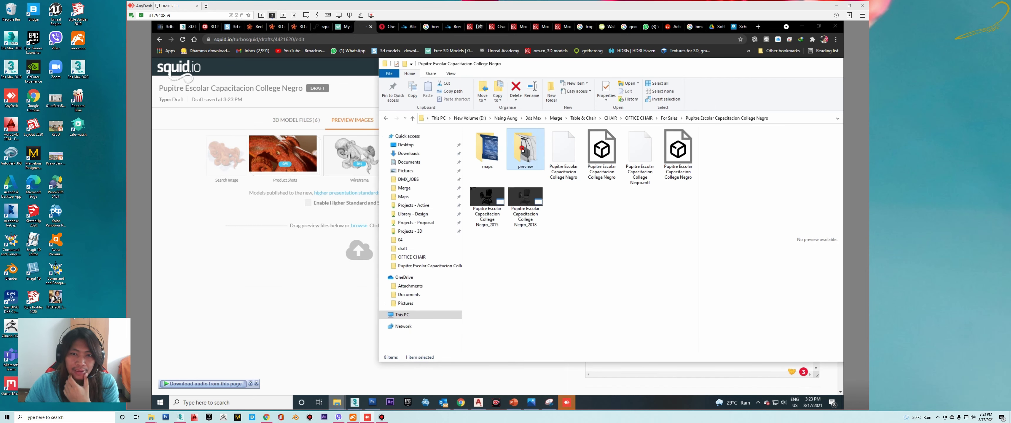
pyautogui.click(486, 140)
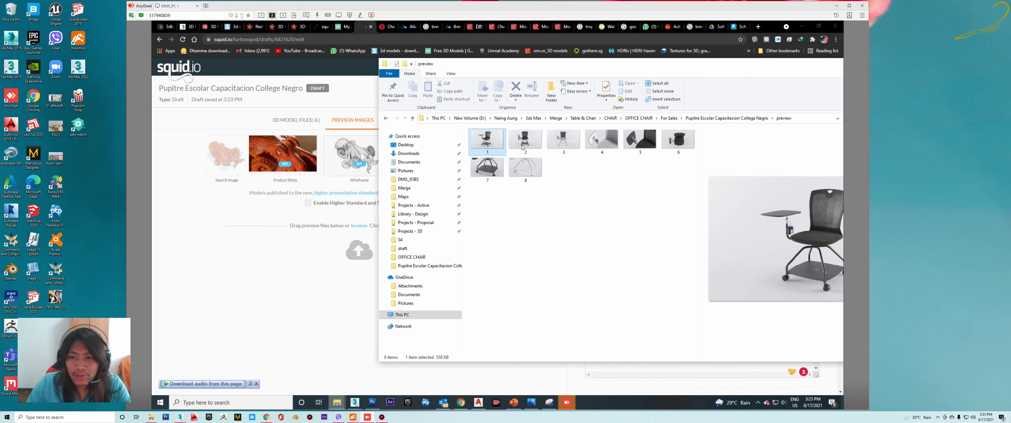
pyautogui.moveTo(624, 67); pyautogui.dragTo(642, 86)
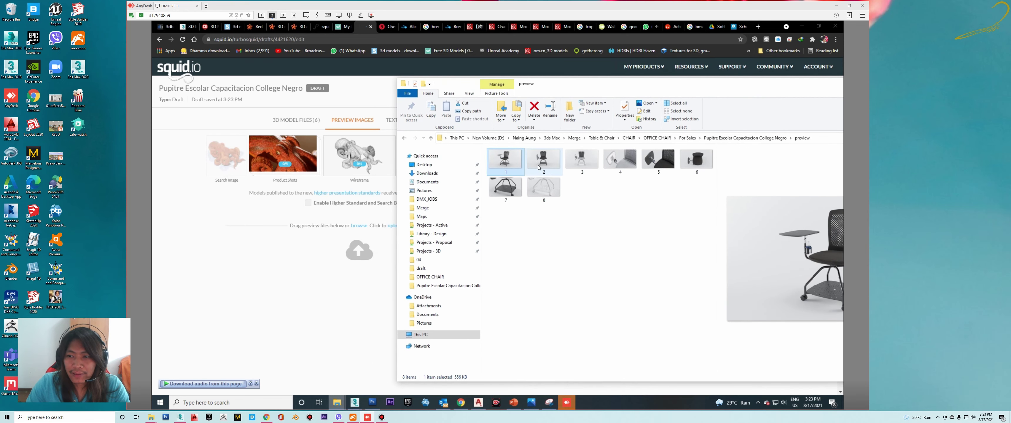
pyautogui.moveTo(507, 161); pyautogui.dragTo(288, 276)
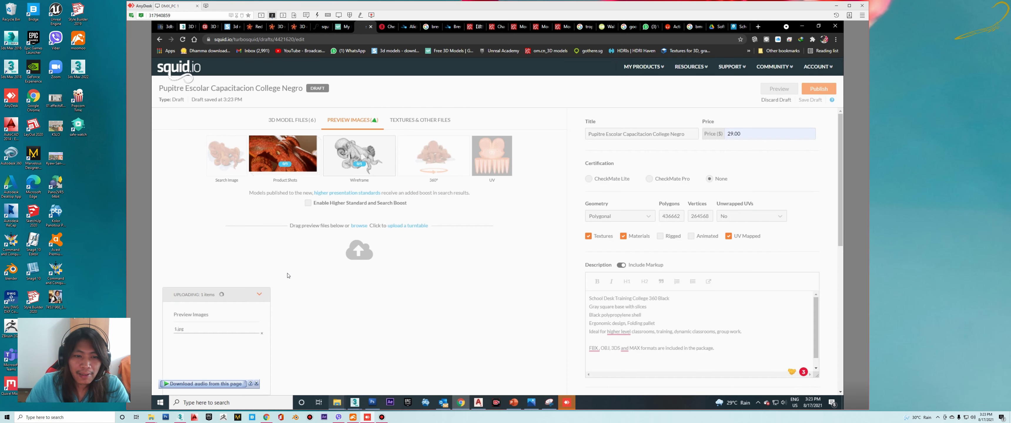
# - Upload renders 2.jpg and 5.jpg as preview images
pyautogui.hotkey('alt', 'Tab')
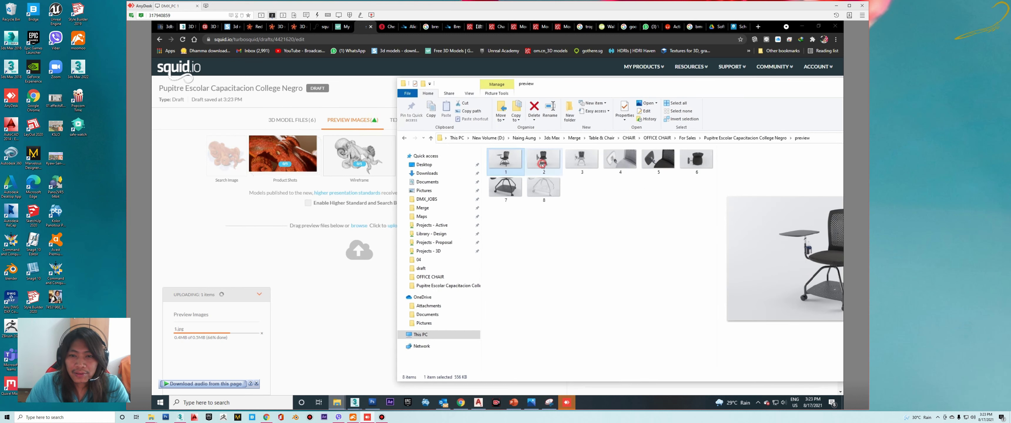
pyautogui.click(544, 161)
pyautogui.moveTo(544, 161); pyautogui.dragTo(332, 285)
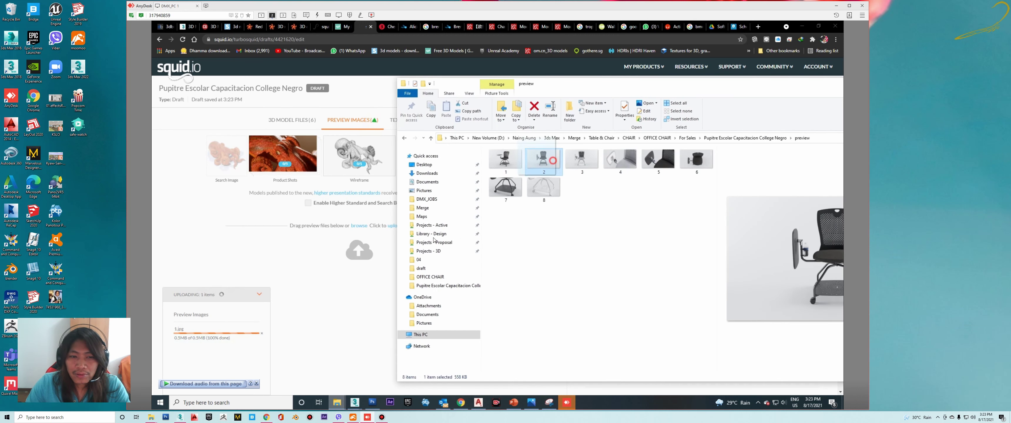
pyautogui.hotkey('alt', 'Tab')
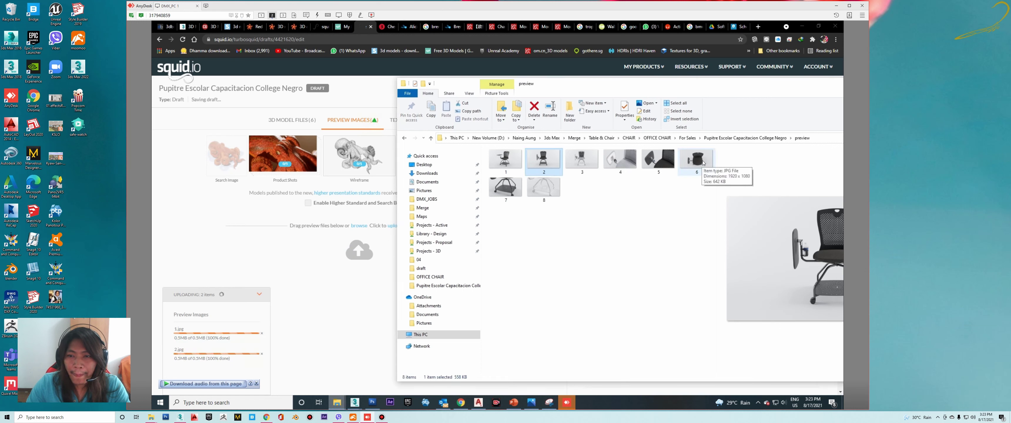
pyautogui.moveTo(658, 159); pyautogui.dragTo(316, 308)
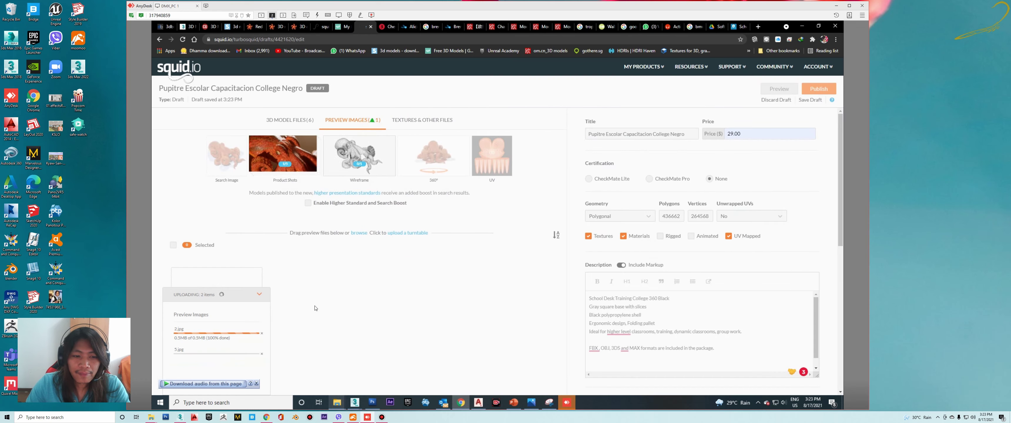
pyautogui.hotkey('alt', 'Tab')
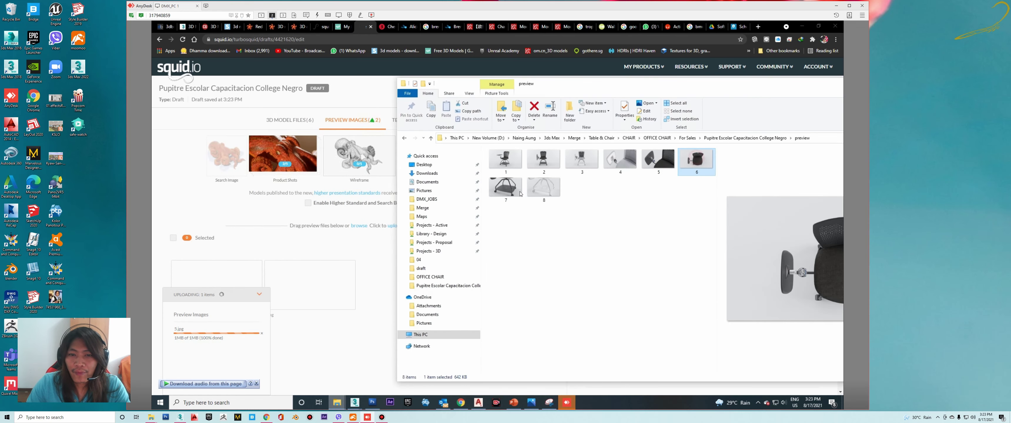
# - Upload renders 6 and 7, then 3, 4 and 8, completing all eight previews
pyautogui.keyDown('ctrl'); pyautogui.click(506, 189); pyautogui.keyUp('ctrl')
pyautogui.moveTo(506, 188); pyautogui.dragTo(330, 342)
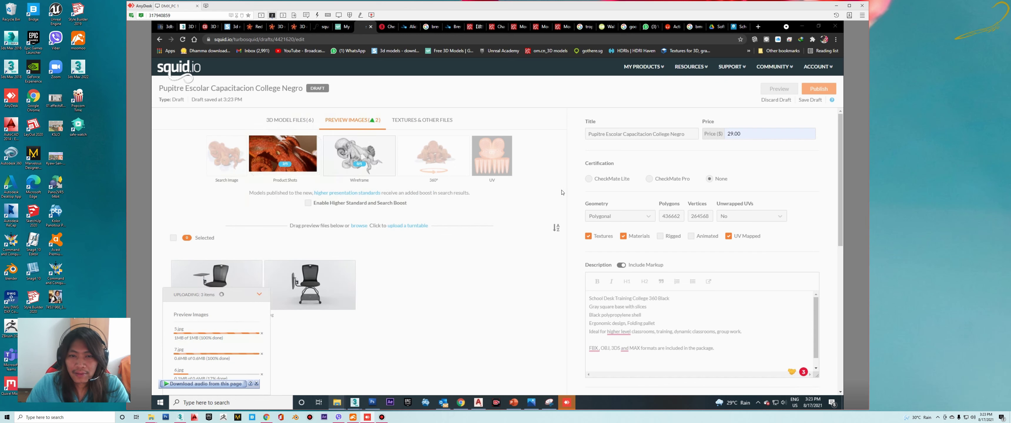
pyautogui.click(337, 402)
pyautogui.click(583, 165)
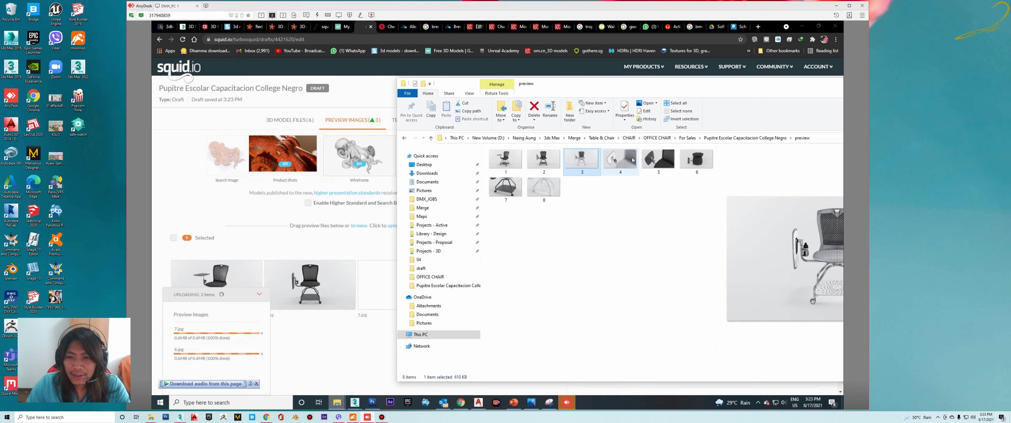
pyautogui.keyDown('ctrl'); pyautogui.click(633, 160); pyautogui.keyUp('ctrl')
pyautogui.keyDown('ctrl'); pyautogui.click(549, 196); pyautogui.keyUp('ctrl')
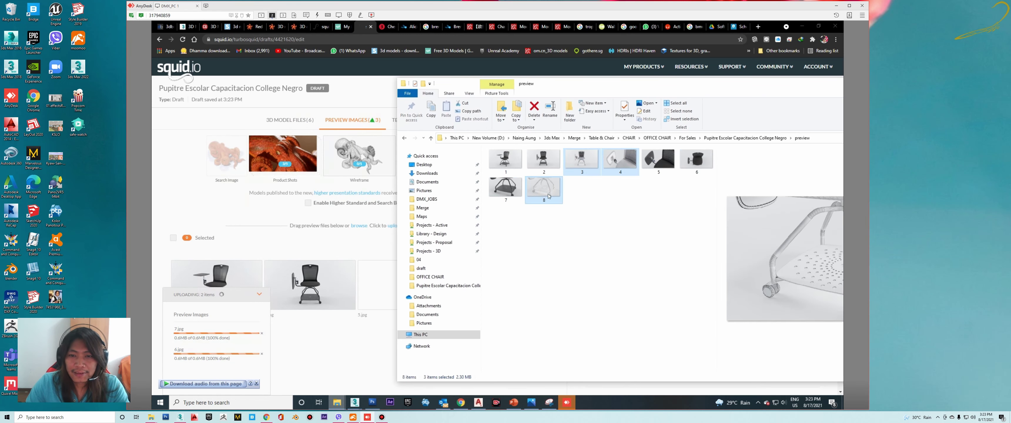
pyautogui.moveTo(592, 164); pyautogui.dragTo(365, 310)
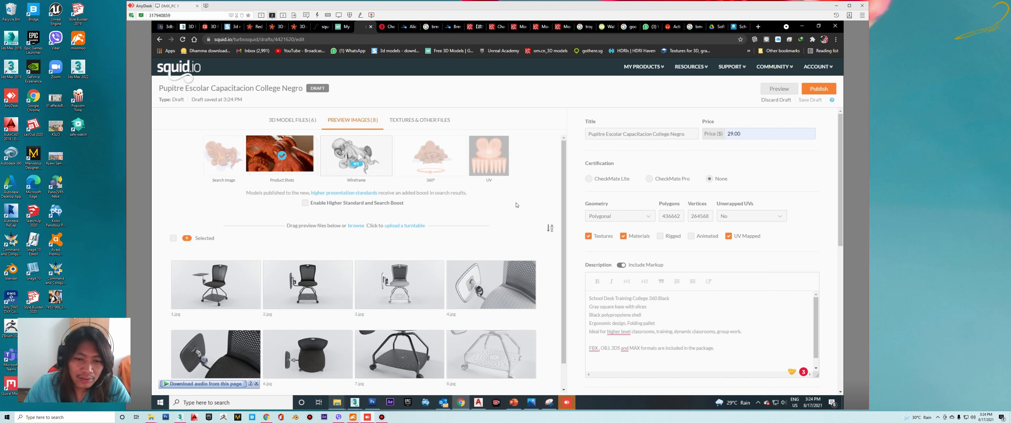
# - Reorder the preview thumbnails to 1, 2, 6, 5, 7, 3, 4, 8 by moving 6.jpg, 5.jpg and 7.jpg
pyautogui.scroll(-1, 379, 214)
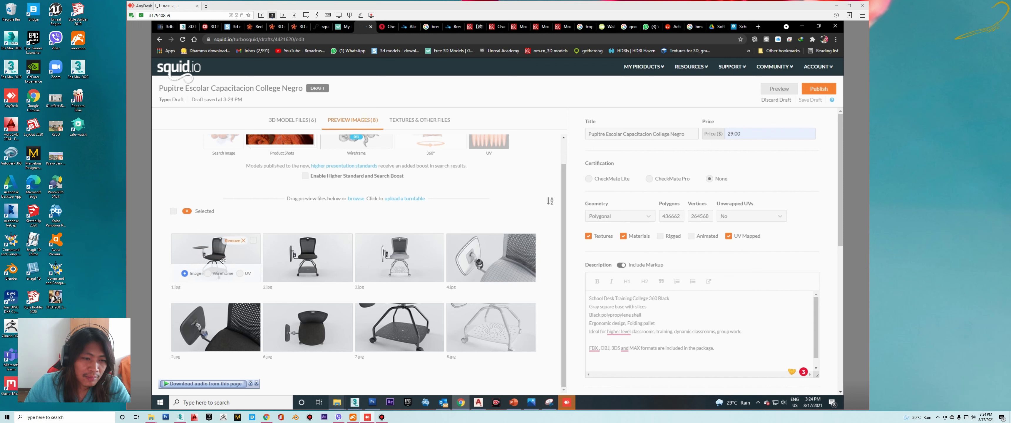
pyautogui.moveTo(399, 257)
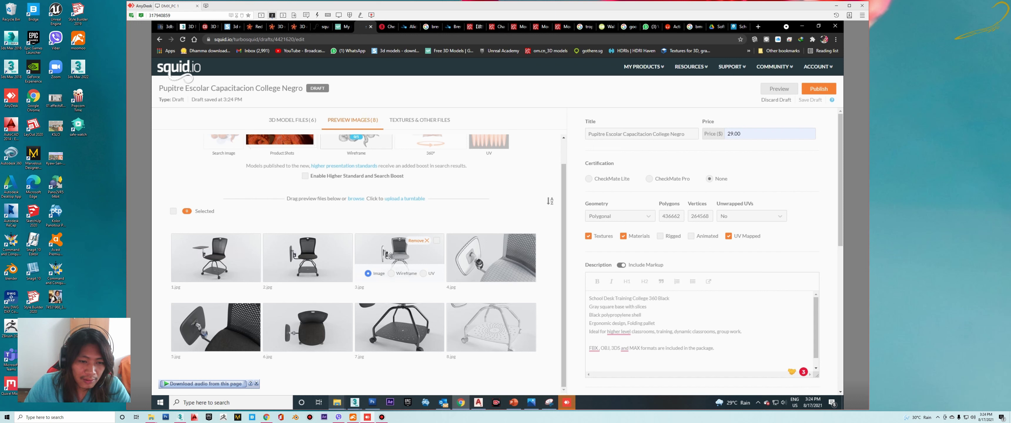
pyautogui.moveTo(306, 323); pyautogui.dragTo(408, 266)
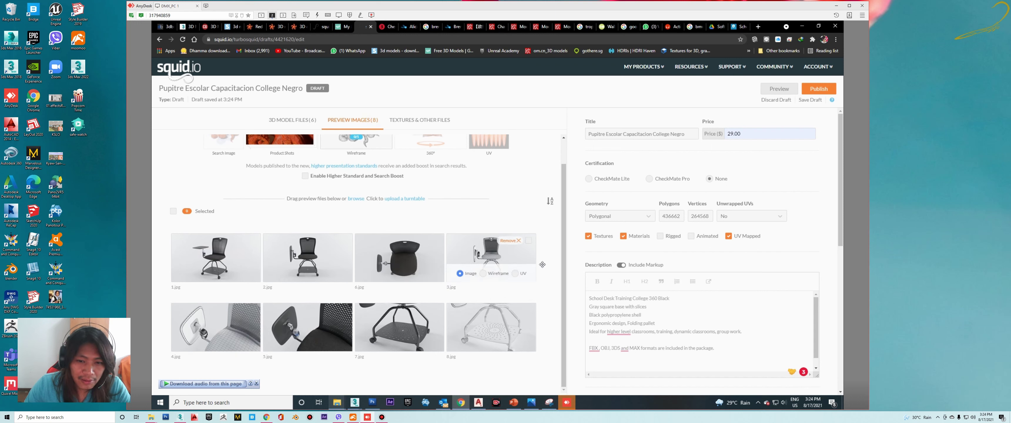
pyautogui.moveTo(313, 327); pyautogui.dragTo(498, 268)
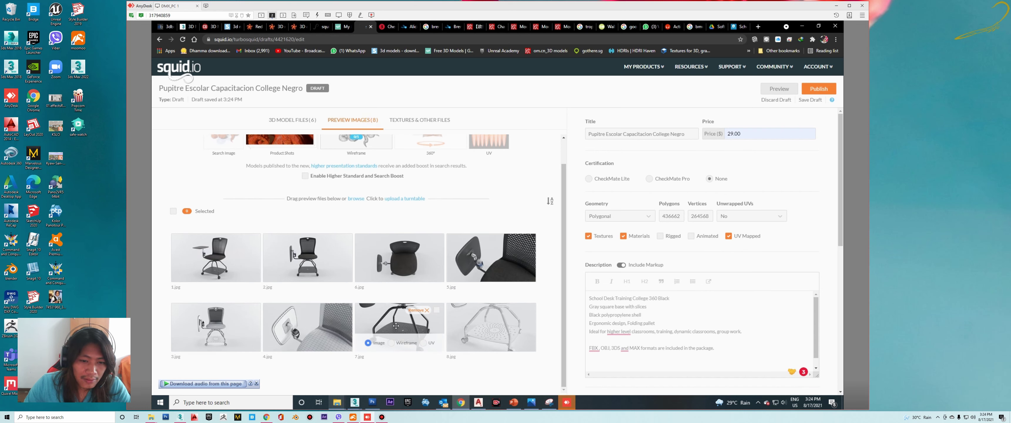
pyautogui.moveTo(395, 326); pyautogui.dragTo(216, 326)
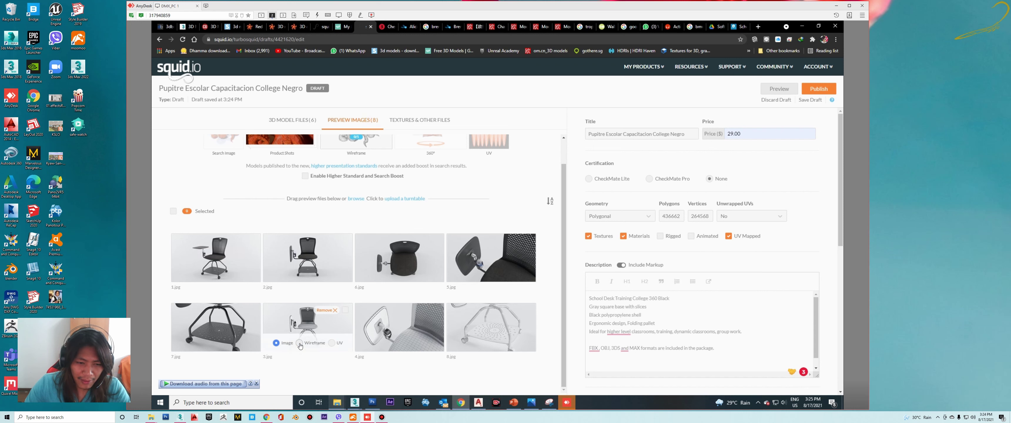
pyautogui.scroll(1, 374, 175)
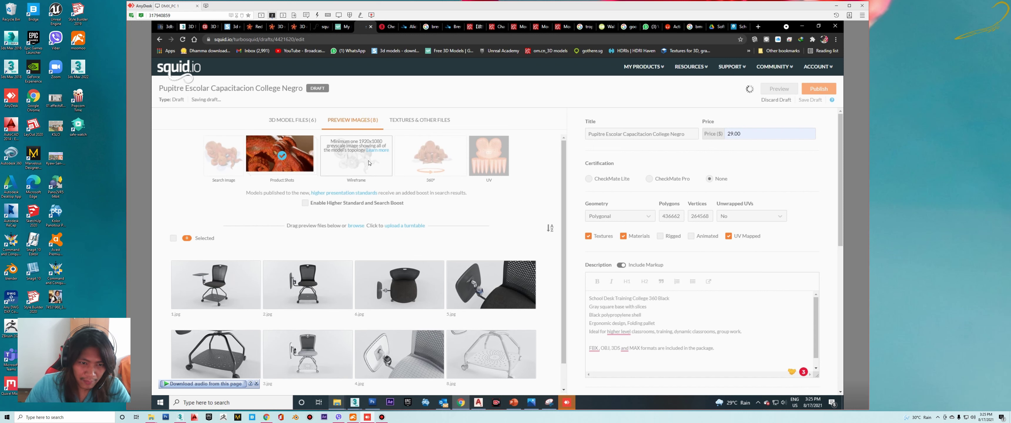
pyautogui.scroll(-1, 370, 167)
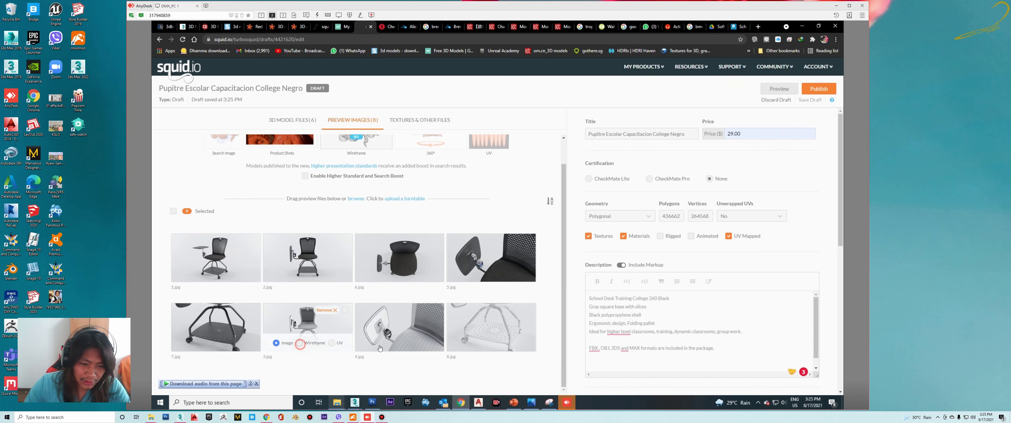
# - Bring Photoshop forward with ISO.psd minimized and no document showing
pyautogui.click(372, 402)
pyautogui.click(719, 58)
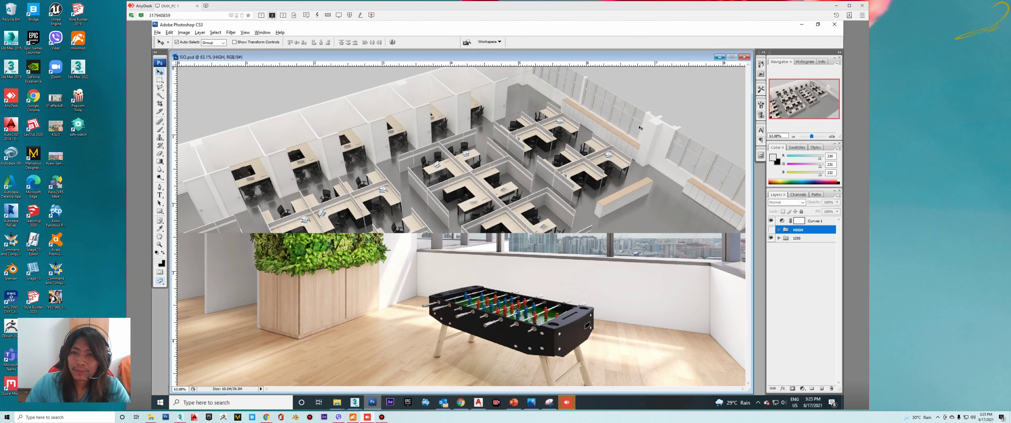
pyautogui.click(720, 57)
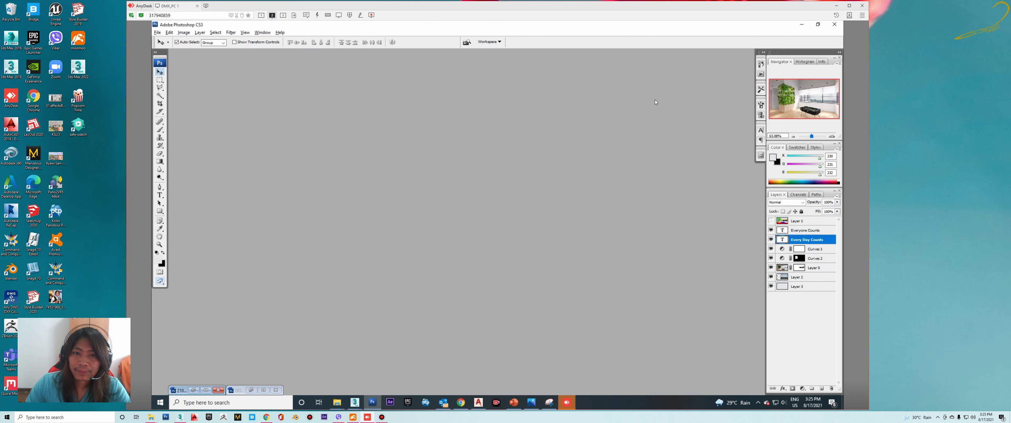
pyautogui.doubleClick(470, 147)
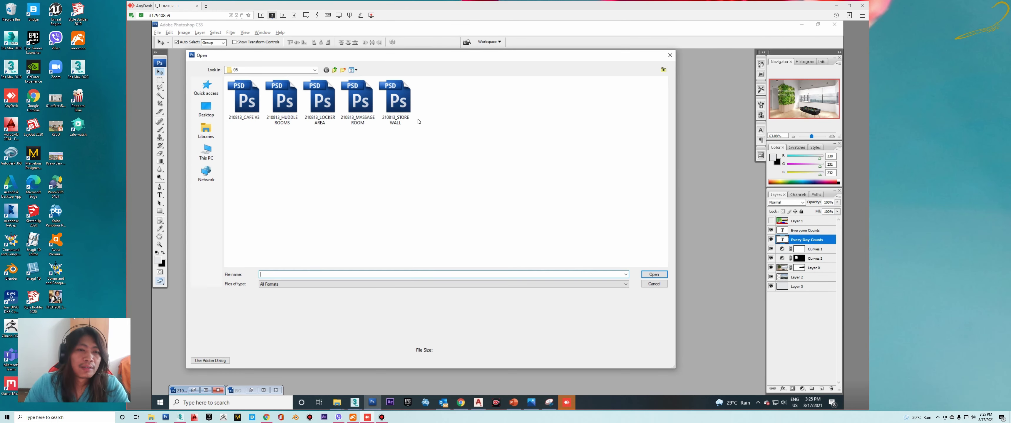
pyautogui.press('Escape')
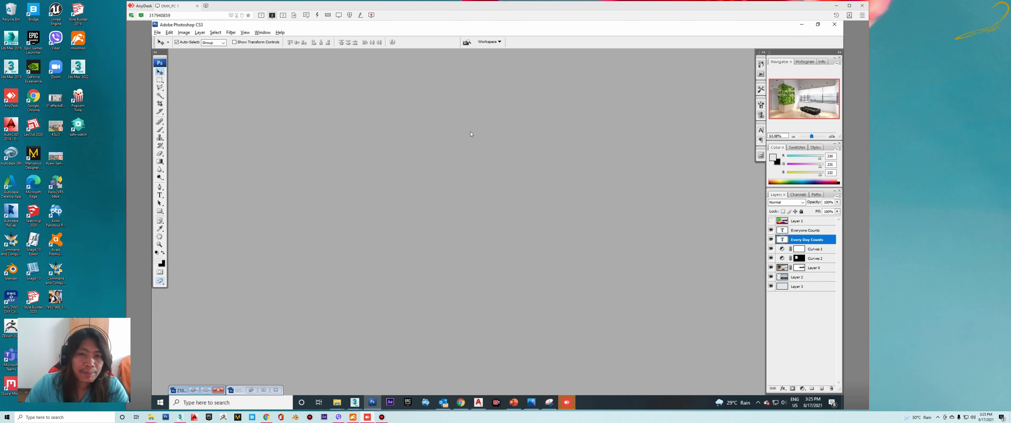
pyautogui.moveTo(337, 404)
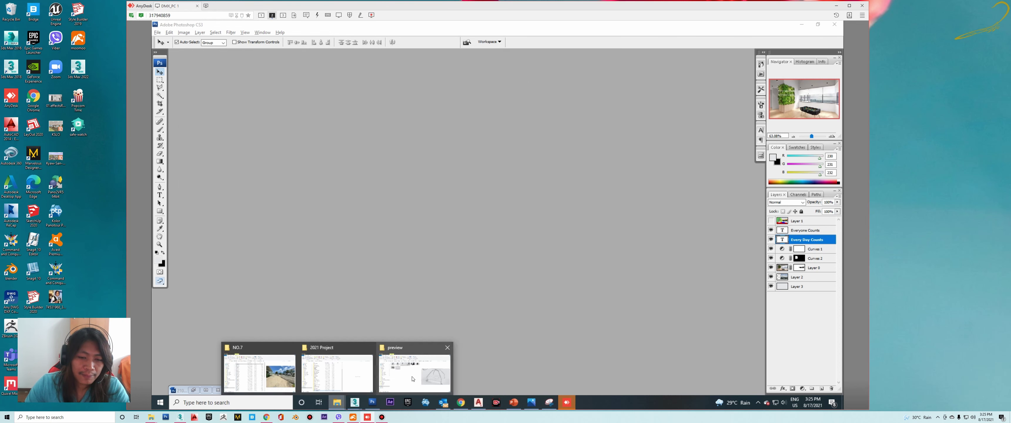
pyautogui.click(412, 371)
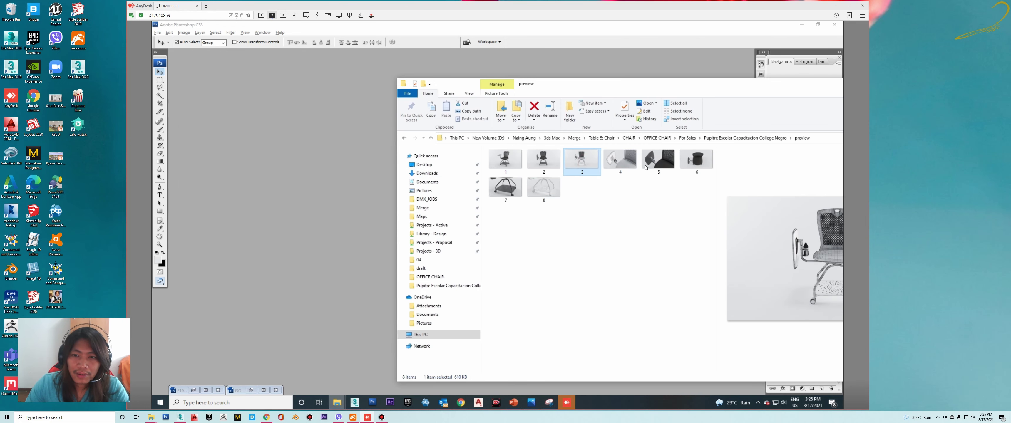
pyautogui.press('Return')
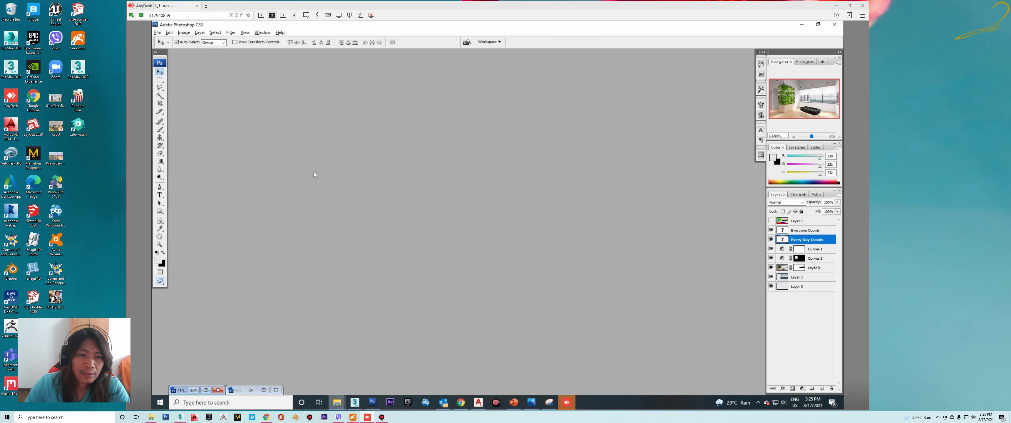
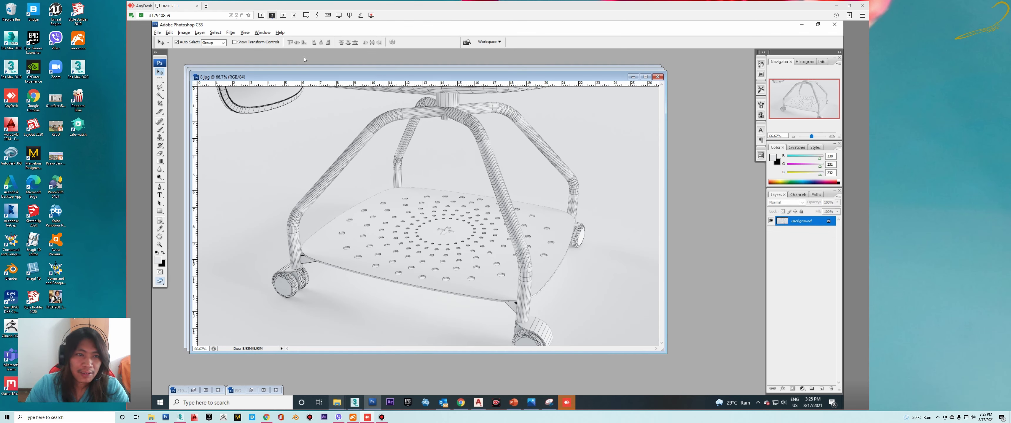
# - Convert 8.jpg to grayscale, save it as JPEG and close it
pyautogui.click(230, 33)
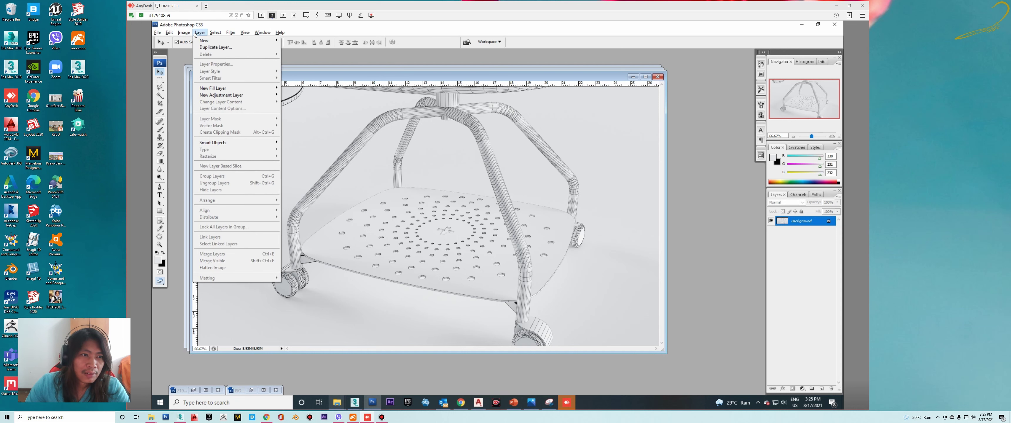
pyautogui.moveTo(190, 40)
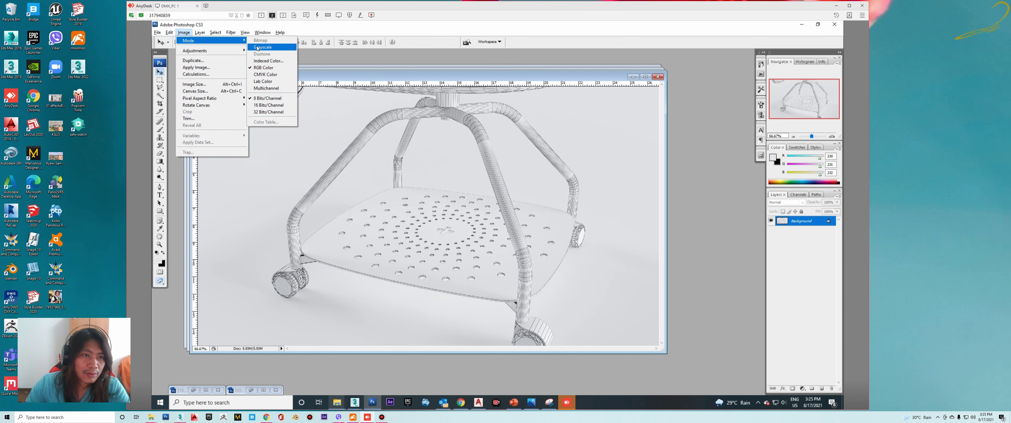
pyautogui.click(263, 47)
pyautogui.click(469, 172)
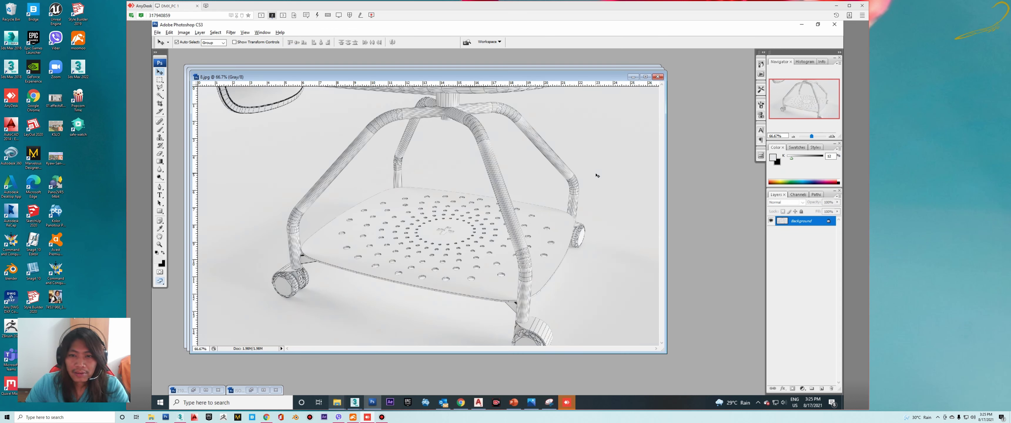
pyautogui.hotkey('ctrl', 's')
pyautogui.click(510, 184)
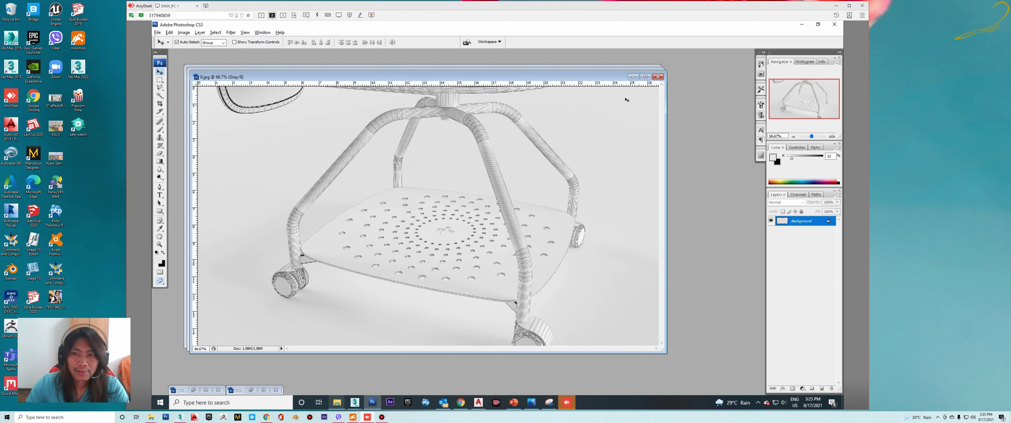
pyautogui.click(659, 76)
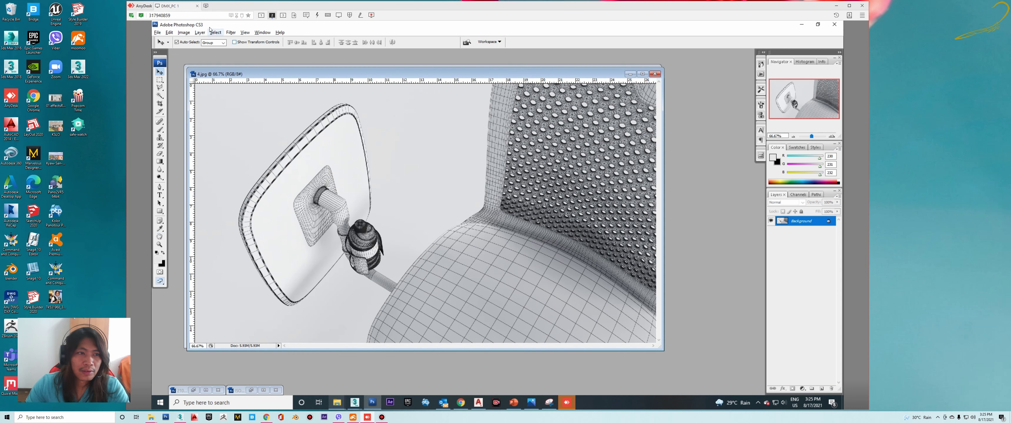
# - Convert 4.jpg to grayscale, save it as JPEG and close it
pyautogui.click(187, 34)
pyautogui.moveTo(190, 40)
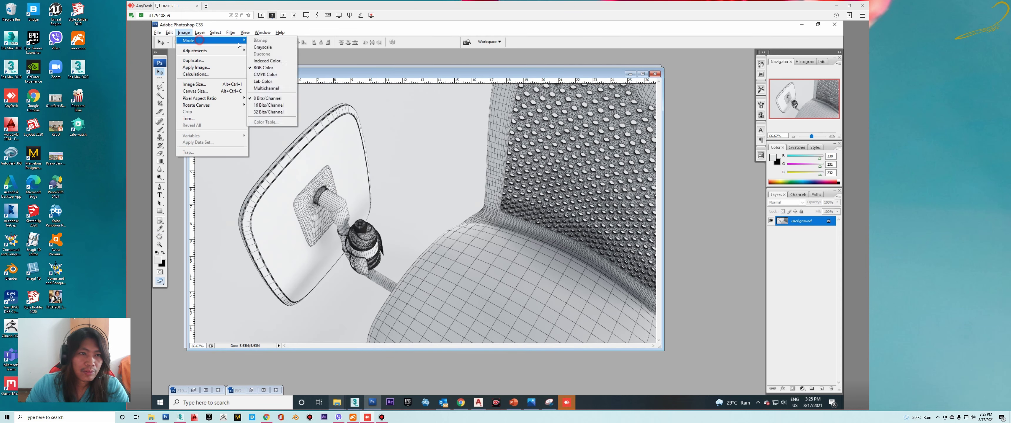
pyautogui.click(267, 48)
pyautogui.click(463, 173)
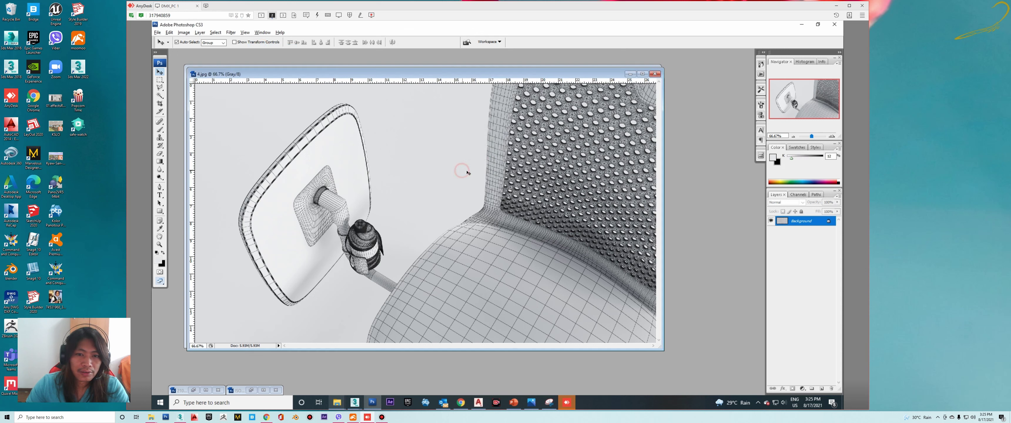
pyautogui.hotkey('ctrl', 's')
pyautogui.click(506, 187)
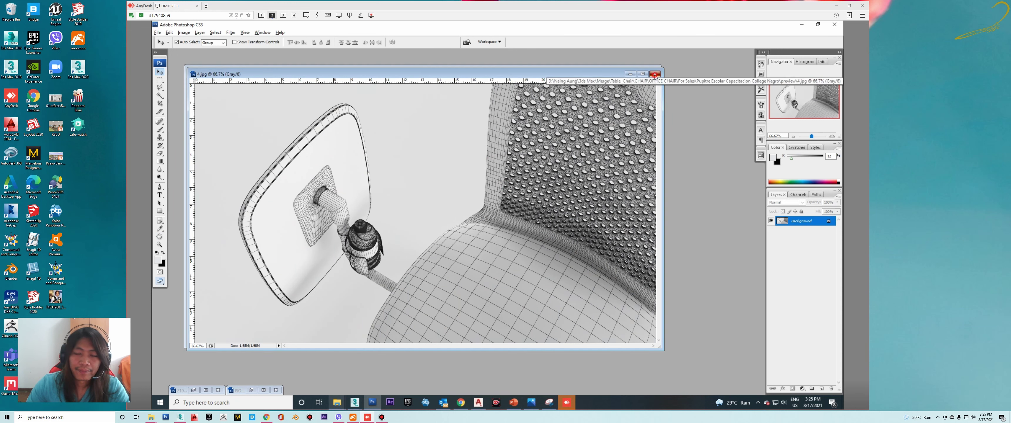
pyautogui.click(655, 74)
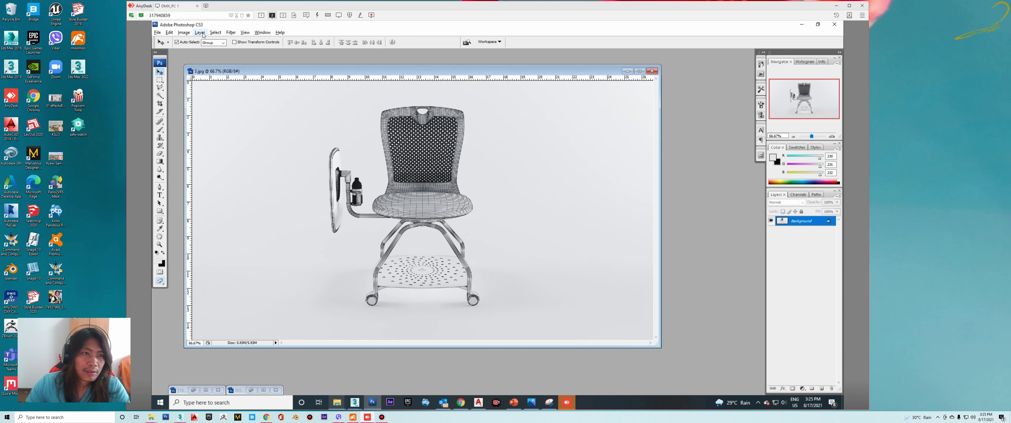
# - Convert 3.jpg to grayscale, discarding its colour information
pyautogui.click(184, 32)
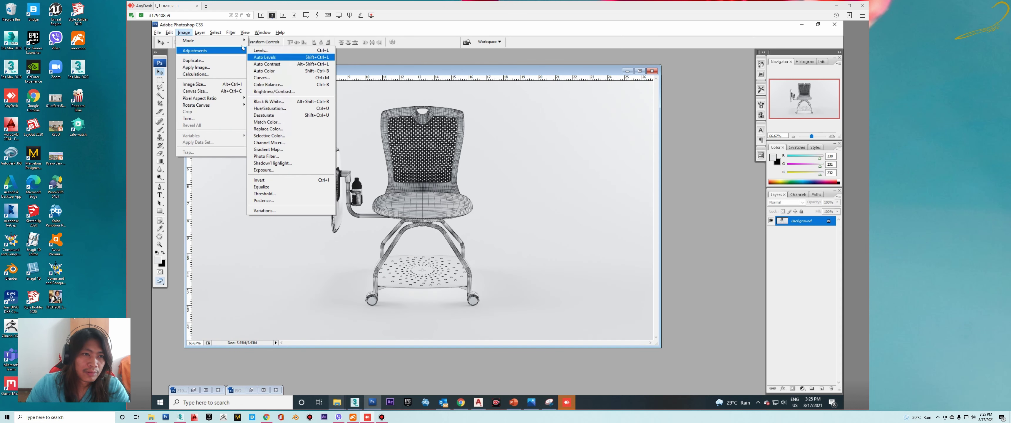
pyautogui.click(269, 48)
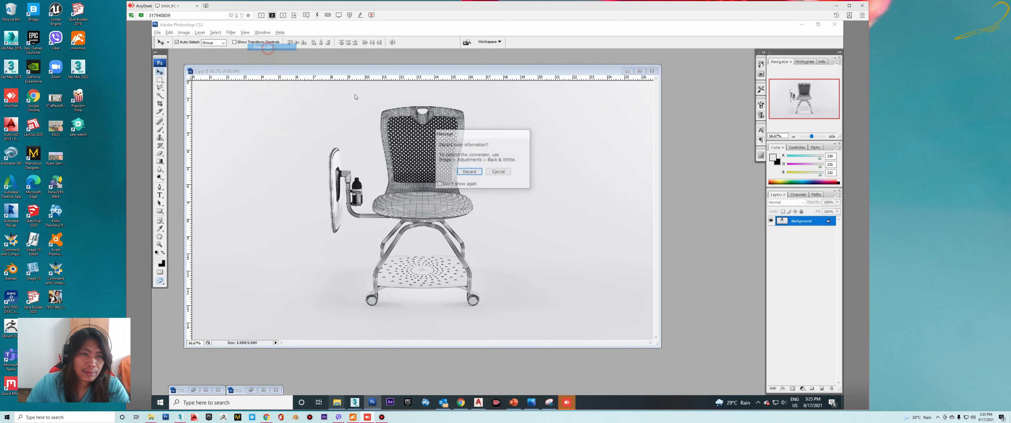
pyautogui.click(468, 170)
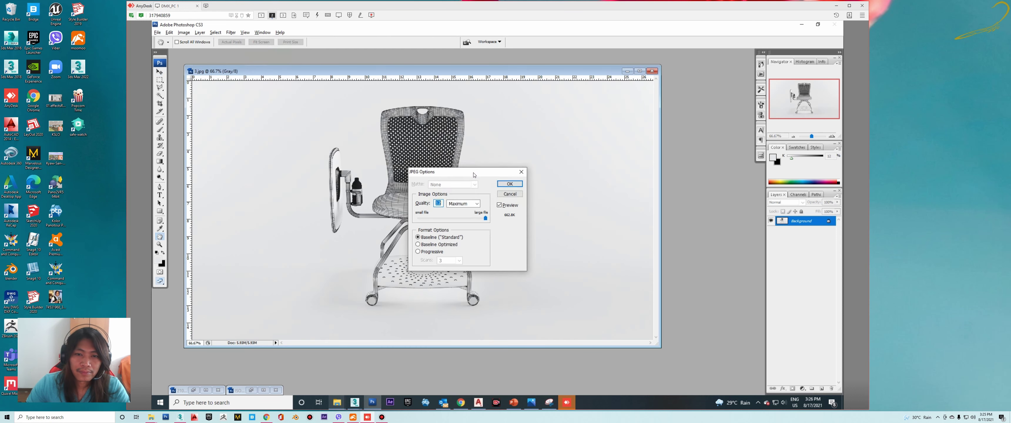
# - Save 3.jpg and refresh the preview folder's thumbnails in File Explorer
pyautogui.click(505, 187)
pyautogui.hotkey('alt', 'Tab')
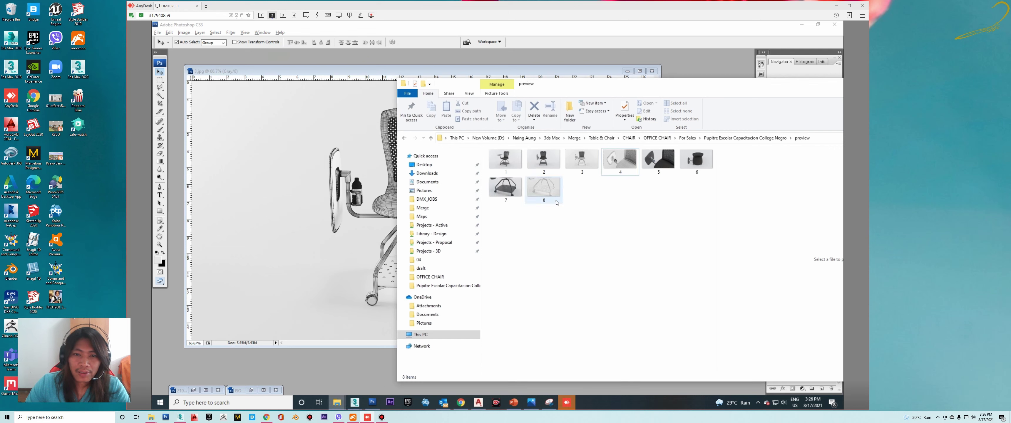
pyautogui.rightClick(560, 219)
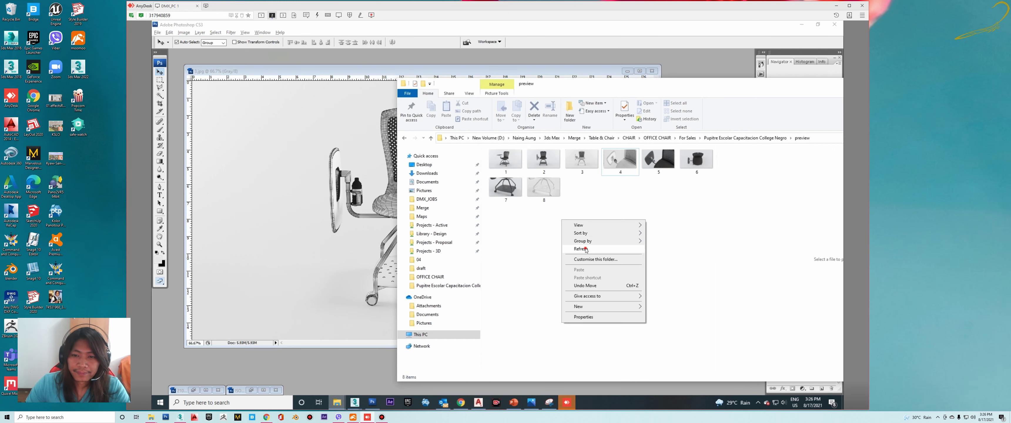
pyautogui.click(579, 246)
# - Bring the squid.io draft editor in Chrome back to the front
pyautogui.hotkey('alt', 'Tab')
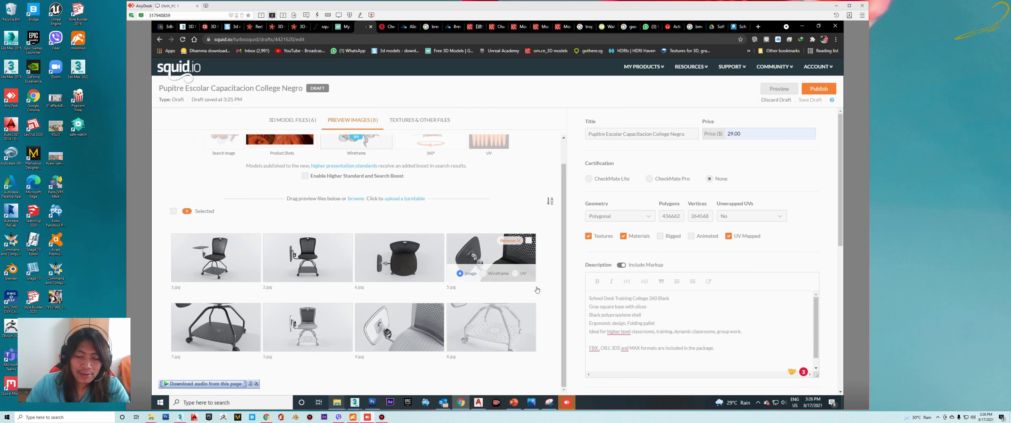
pyautogui.moveTo(491, 328)
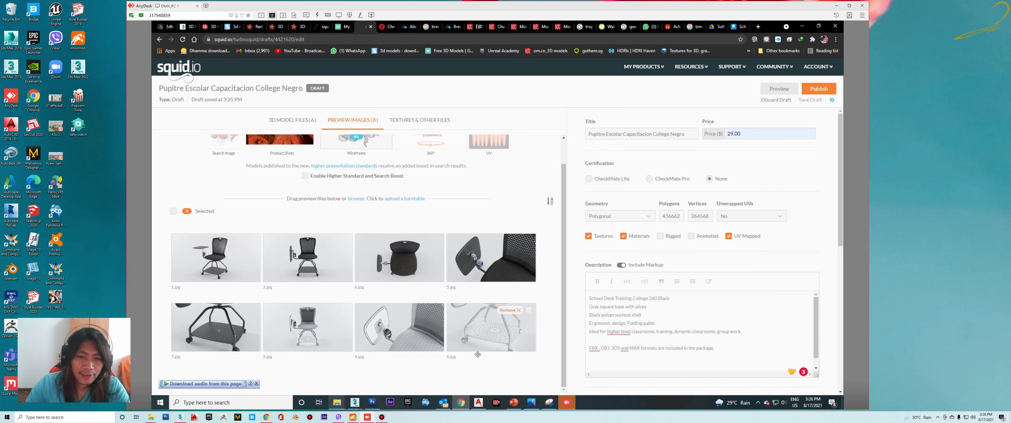
pyautogui.hotkey('alt', 'Tab')
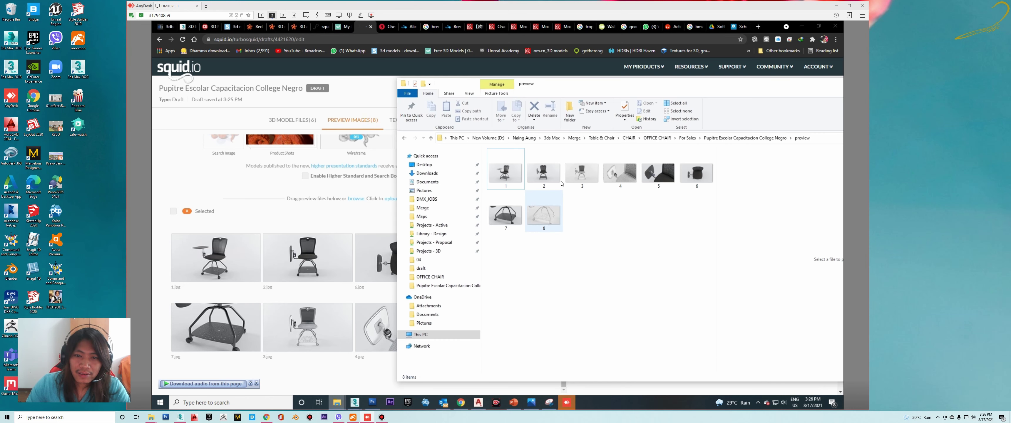
pyautogui.moveTo(307, 327)
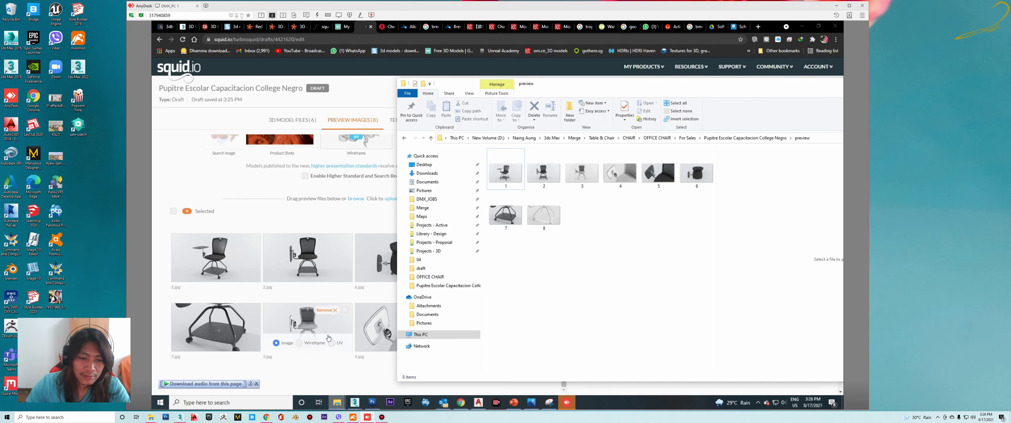
pyautogui.click(329, 338)
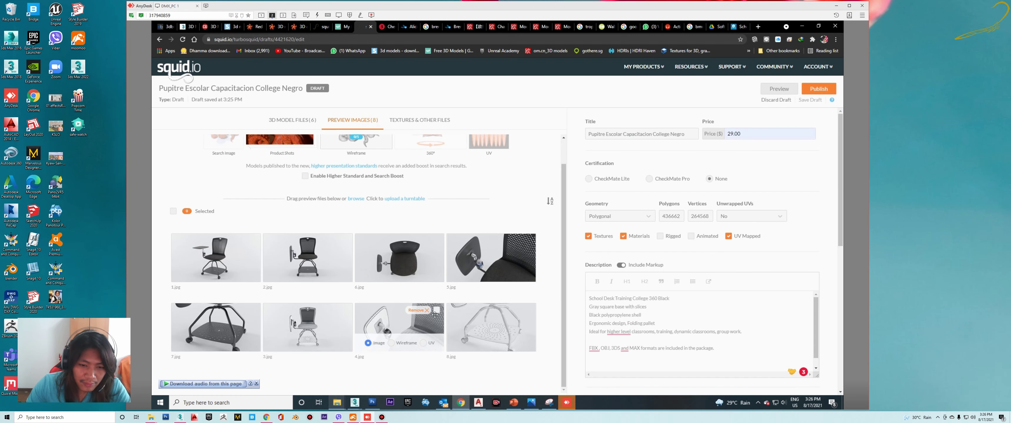
pyautogui.click(426, 312)
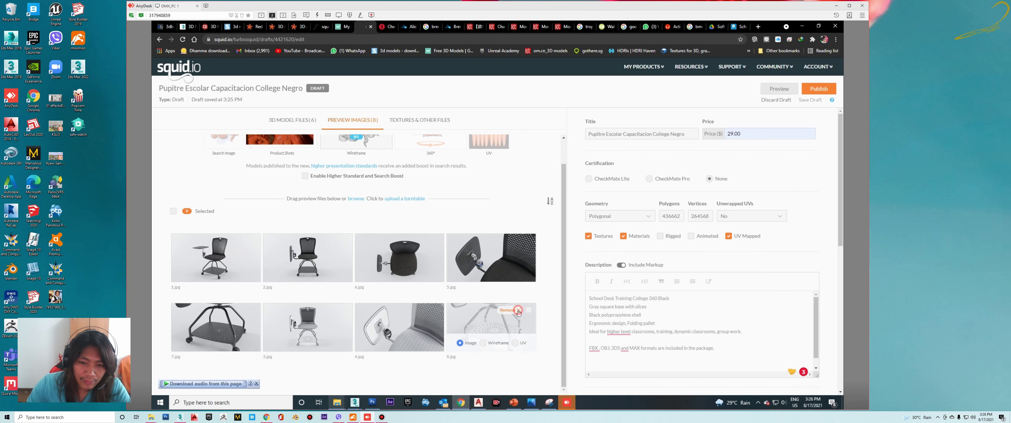
pyautogui.scroll(1, 387, 351)
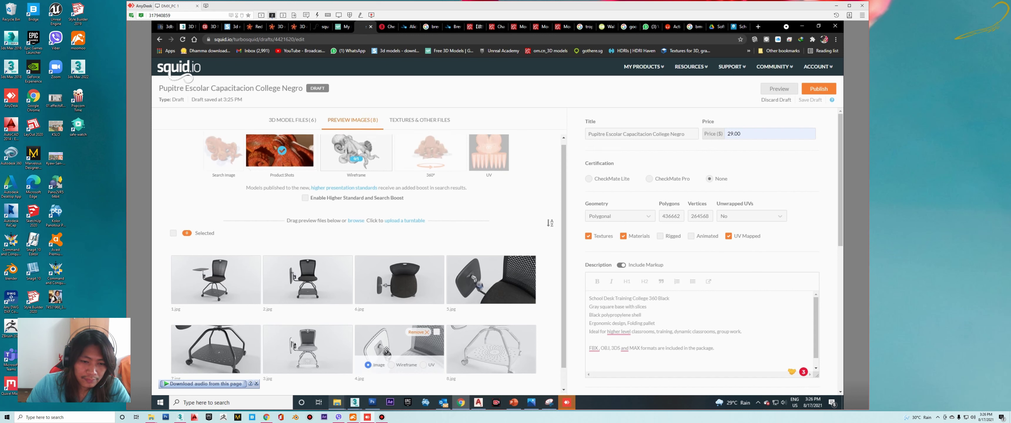
pyautogui.scroll(-1, 386, 350)
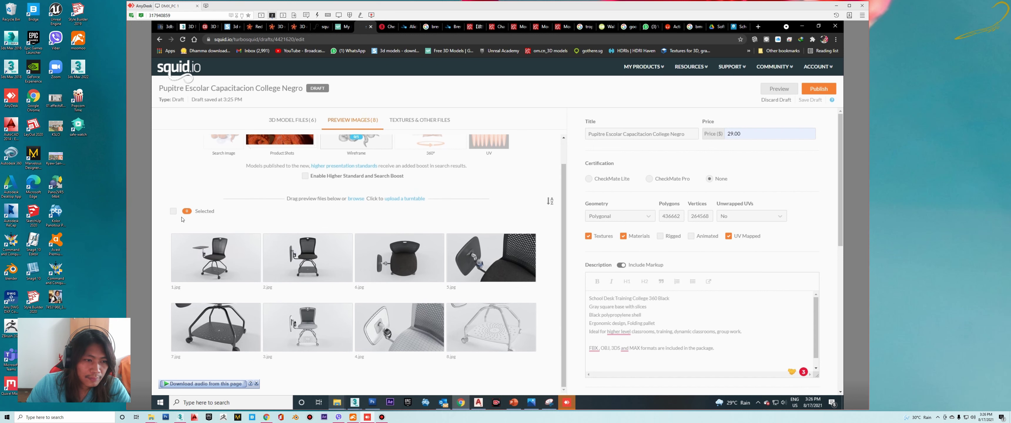
pyautogui.click(173, 212)
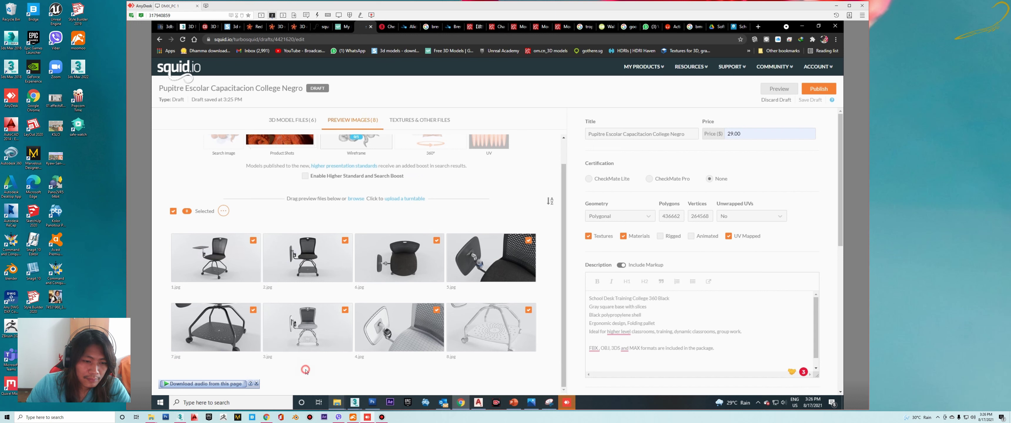
pyautogui.click(173, 213)
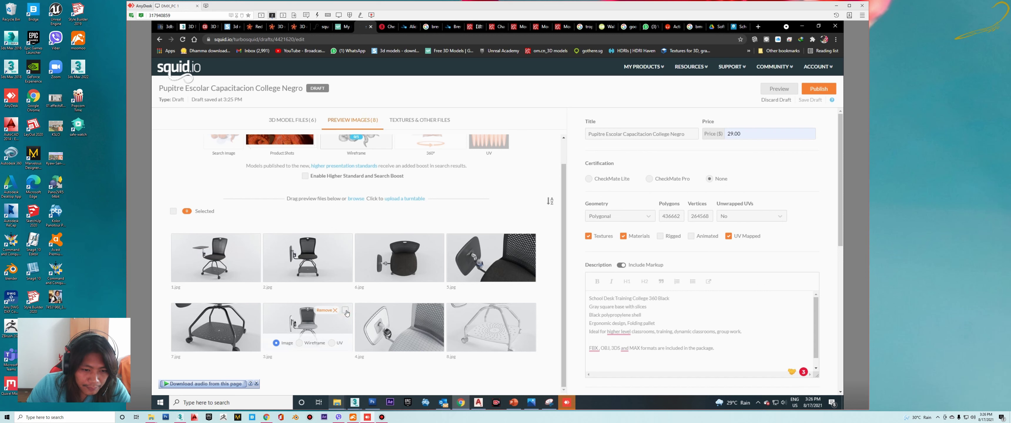
pyautogui.moveTo(344, 310); pyautogui.dragTo(354, 304)
pyautogui.scroll(1, 355, 304)
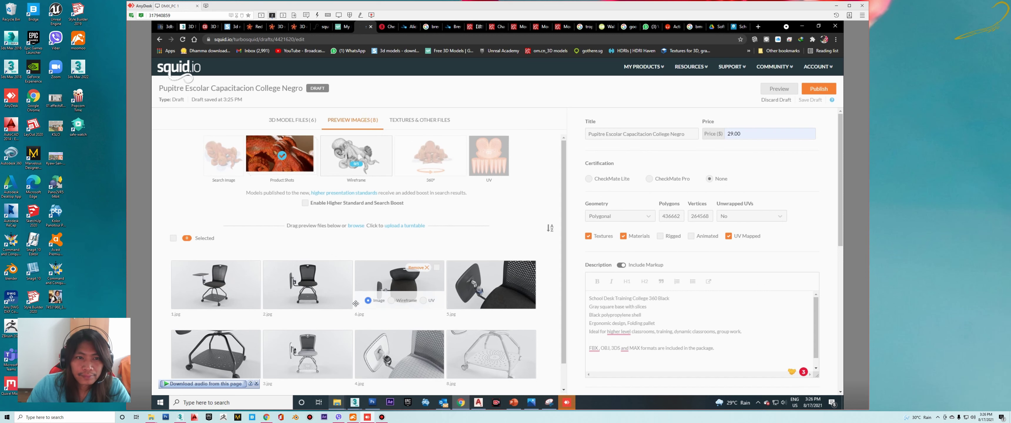
pyautogui.scroll(-1, 355, 304)
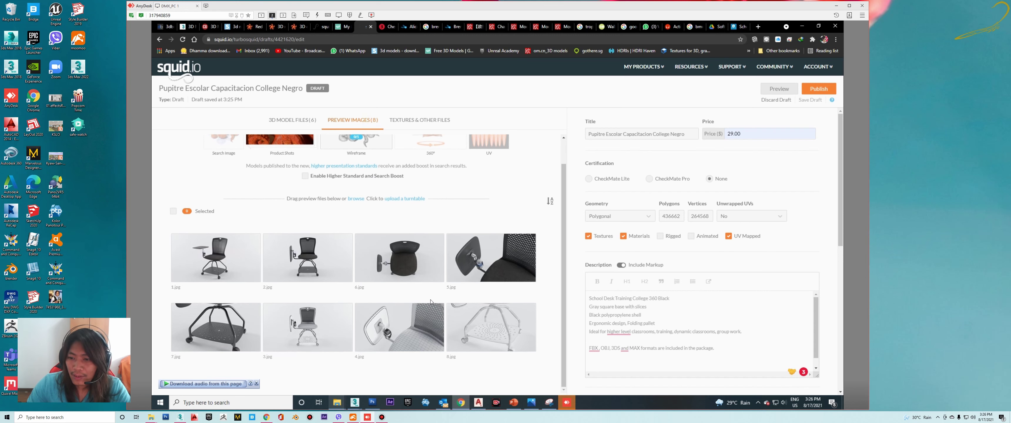
pyautogui.scroll(-3, 804, 377)
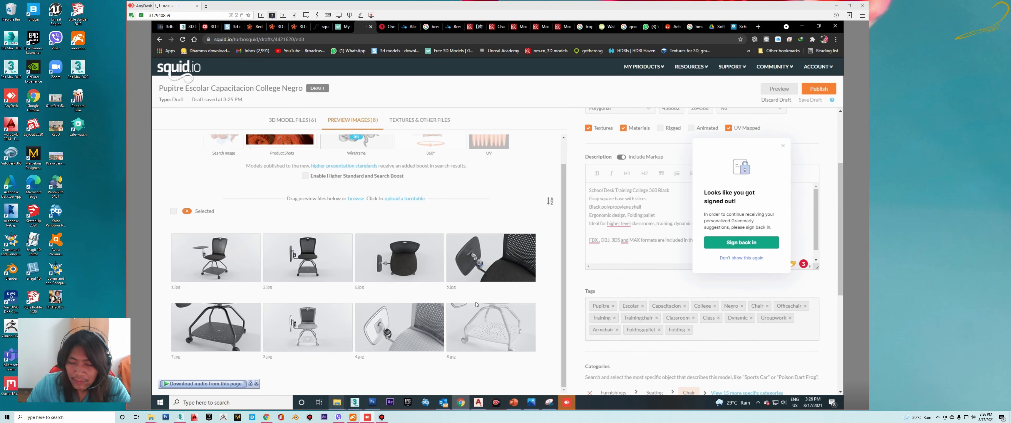
pyautogui.click(559, 286)
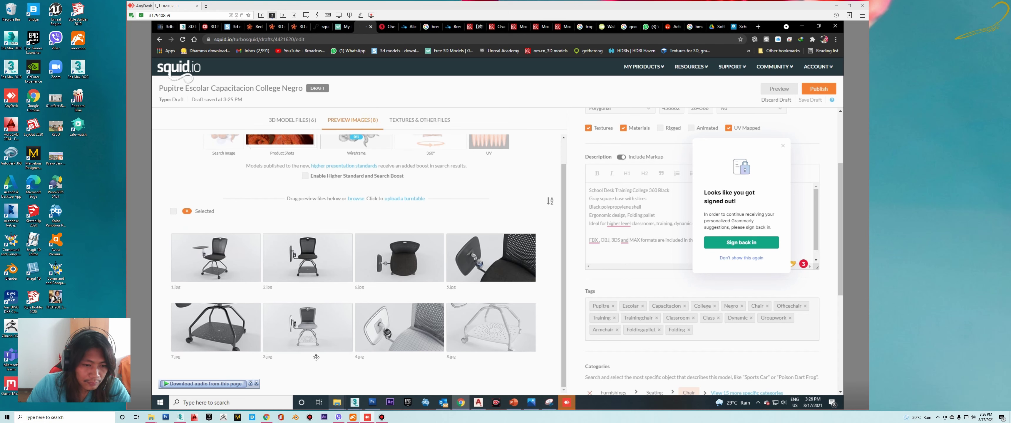
pyautogui.hotkey('alt', 'Tab')
pyautogui.moveTo(581, 173); pyautogui.dragTo(366, 321)
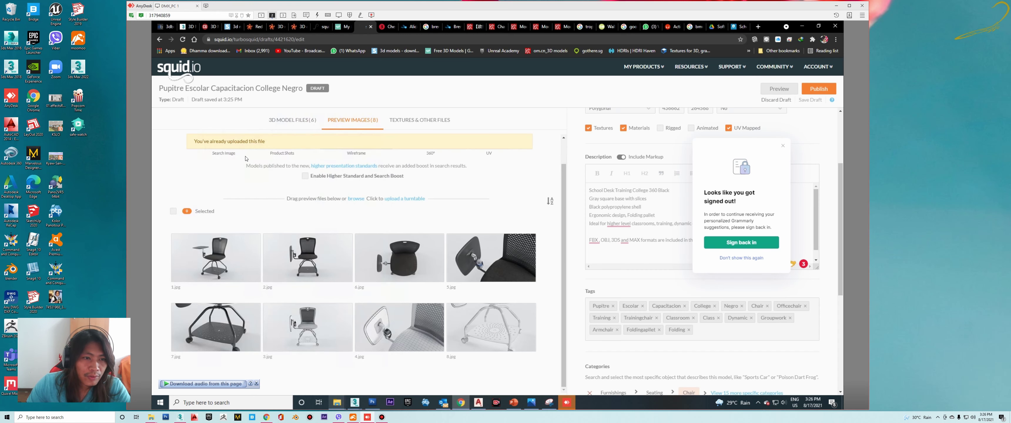
pyautogui.scroll(1, 250, 154)
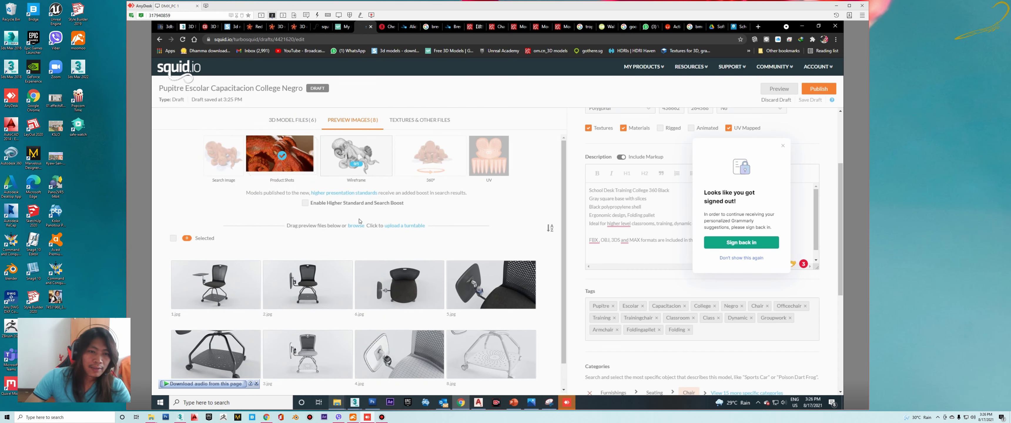
pyautogui.scroll(-1, 361, 307)
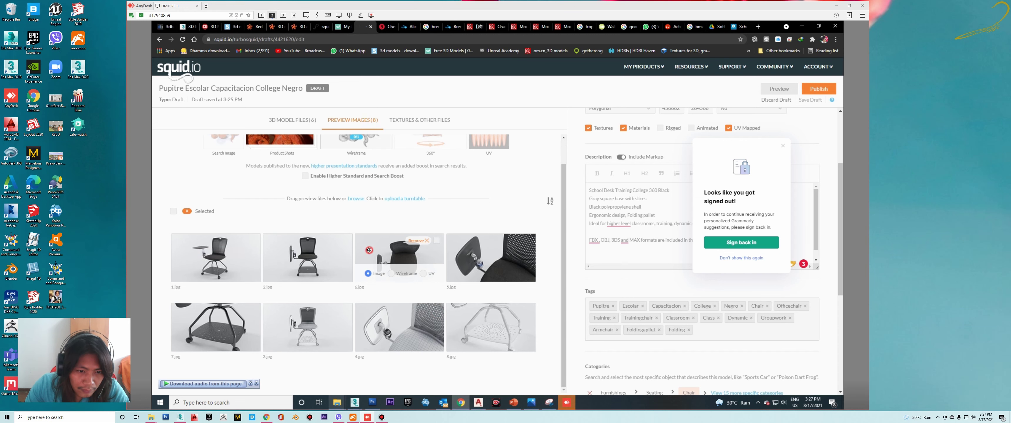
pyautogui.click(334, 218)
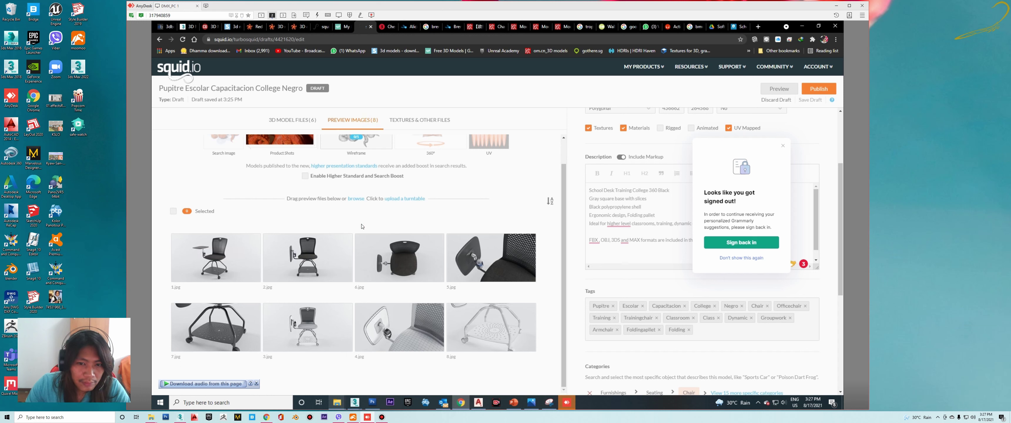
pyautogui.click(257, 385)
pyautogui.moveTo(308, 327)
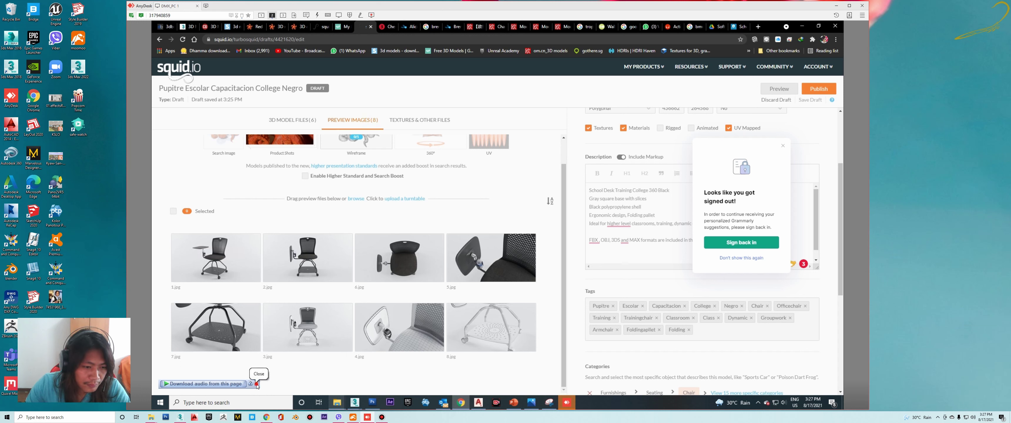
pyautogui.rightClick(318, 317)
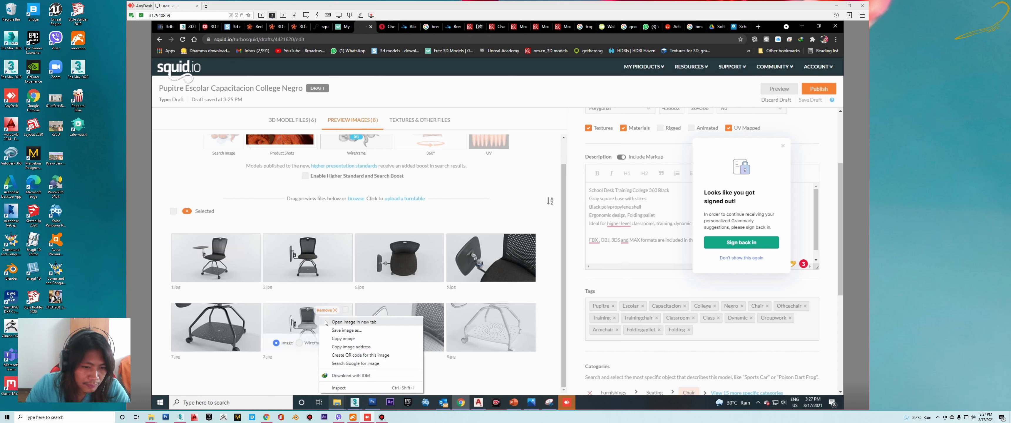
pyautogui.click(301, 320)
pyautogui.click(344, 312)
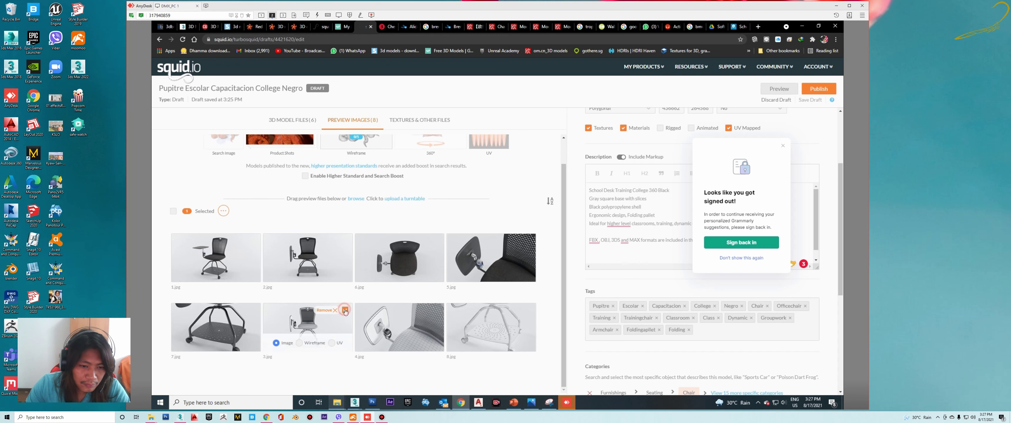
pyautogui.click(387, 292)
pyautogui.moveTo(416, 313)
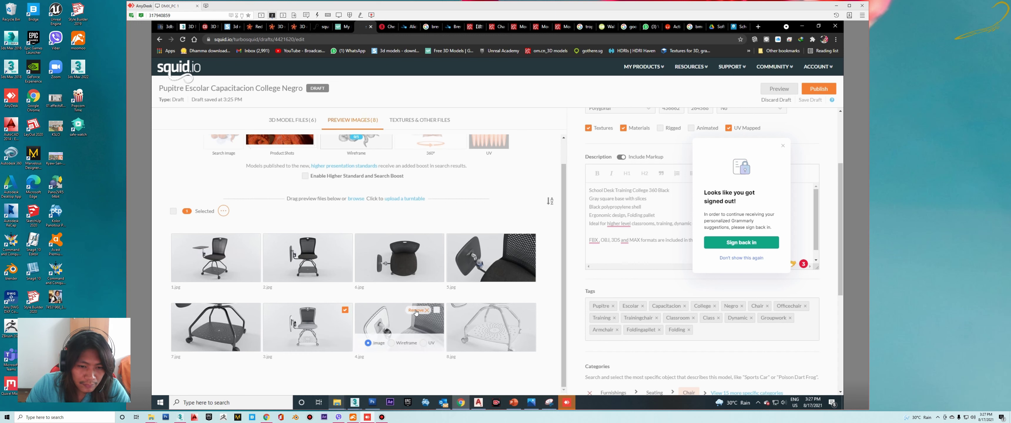
pyautogui.click(436, 312)
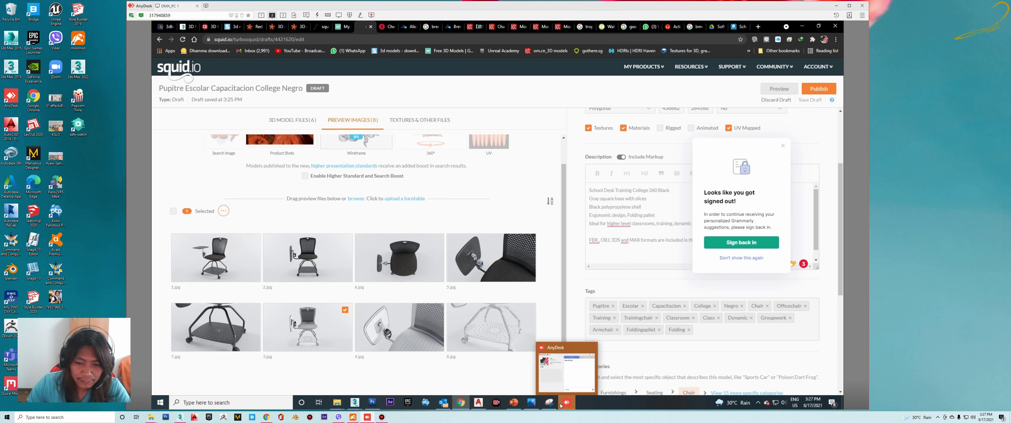
pyautogui.click(381, 418)
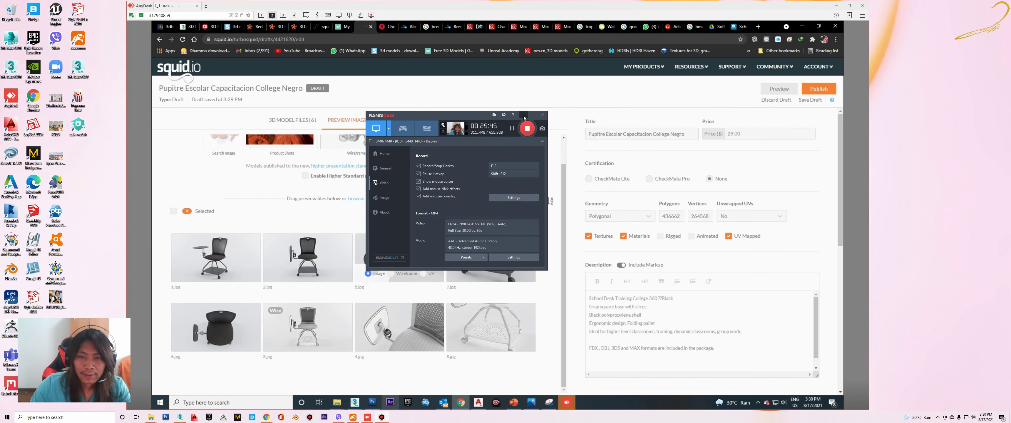
# - Try marking preview 4.jpg as a Wireframe render
pyautogui.click(532, 116)
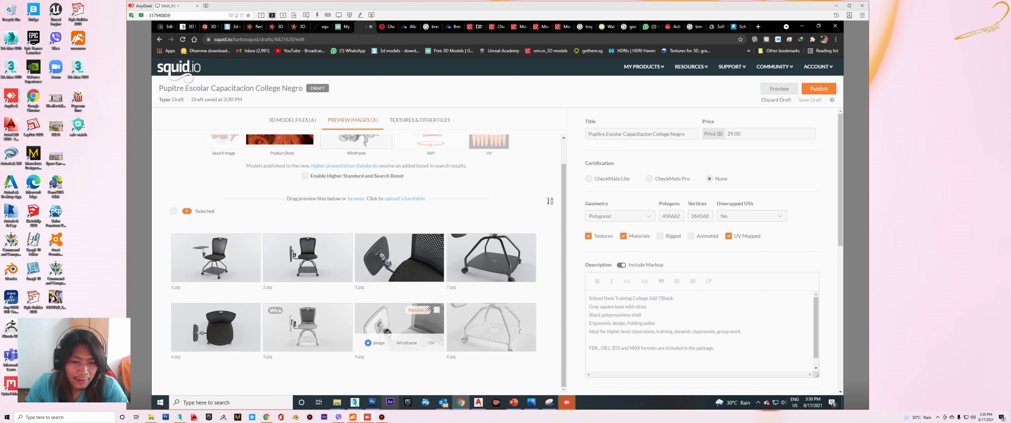
pyautogui.click(394, 345)
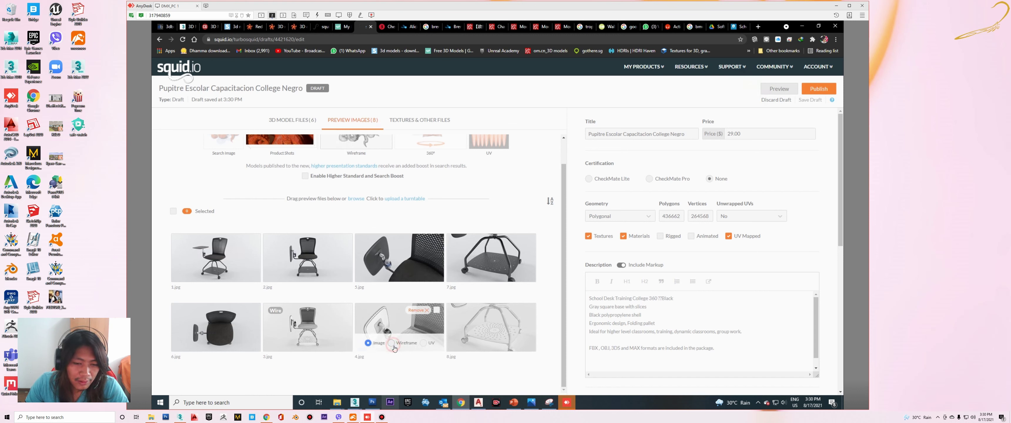
pyautogui.click(400, 341)
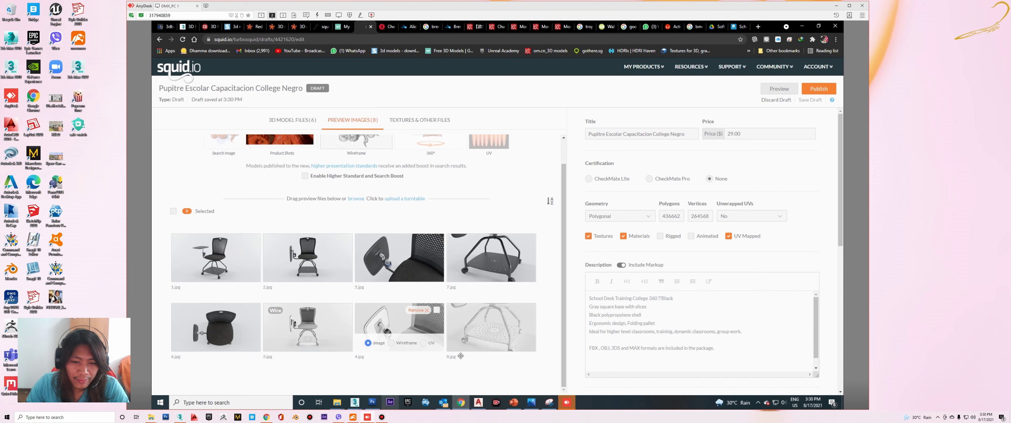
pyautogui.click(485, 344)
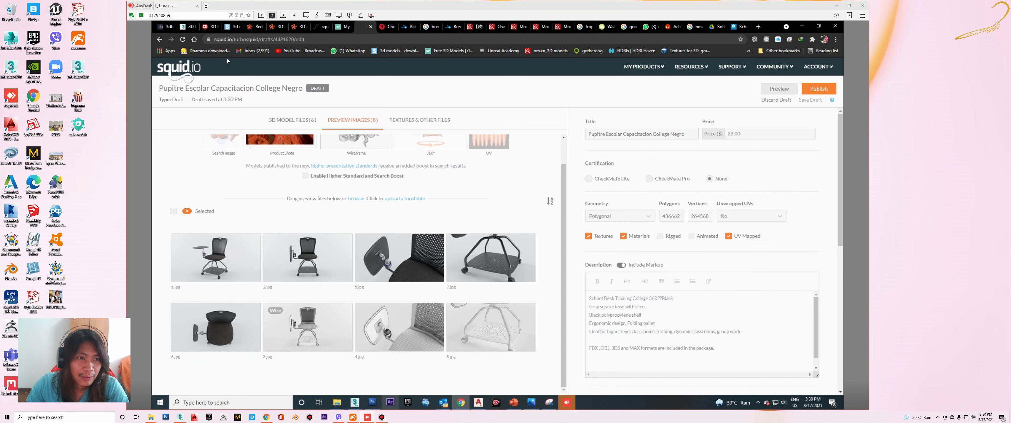
# - Reload the draft, set 4.jpg and 8.jpg to Wireframe, then show Textures & Other Files
pyautogui.click(184, 40)
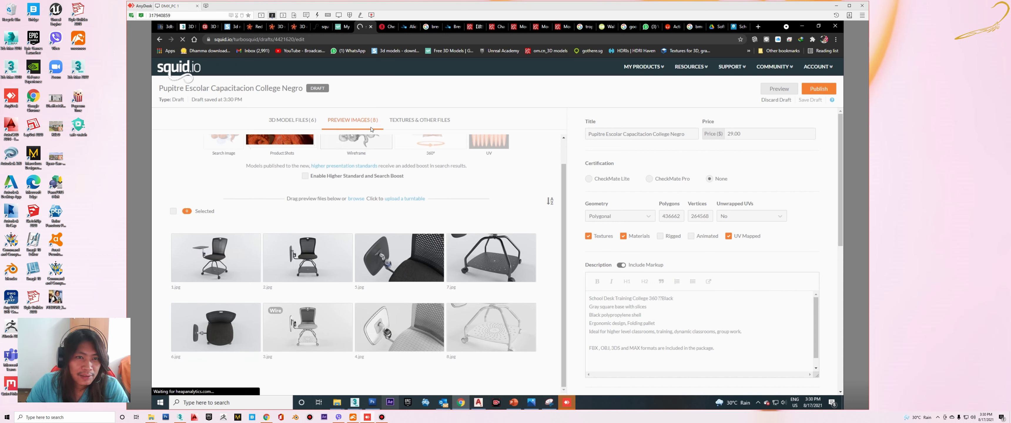
pyautogui.click(353, 120)
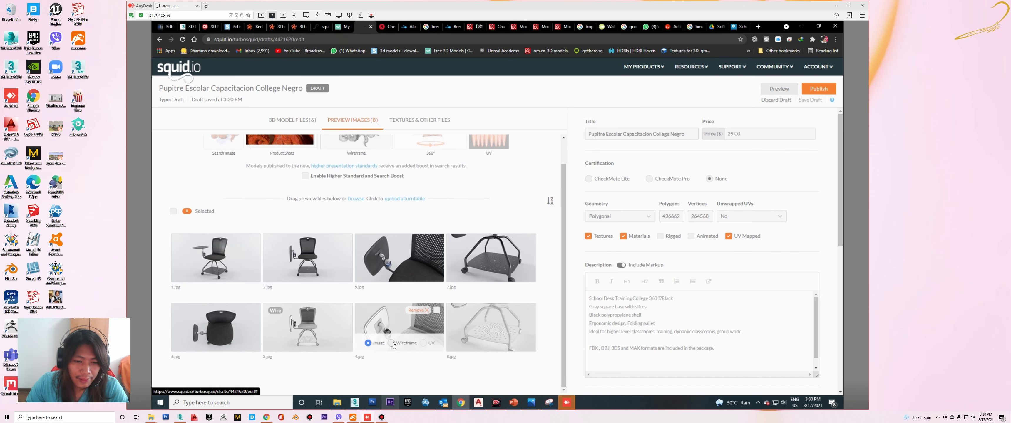
pyautogui.click(392, 344)
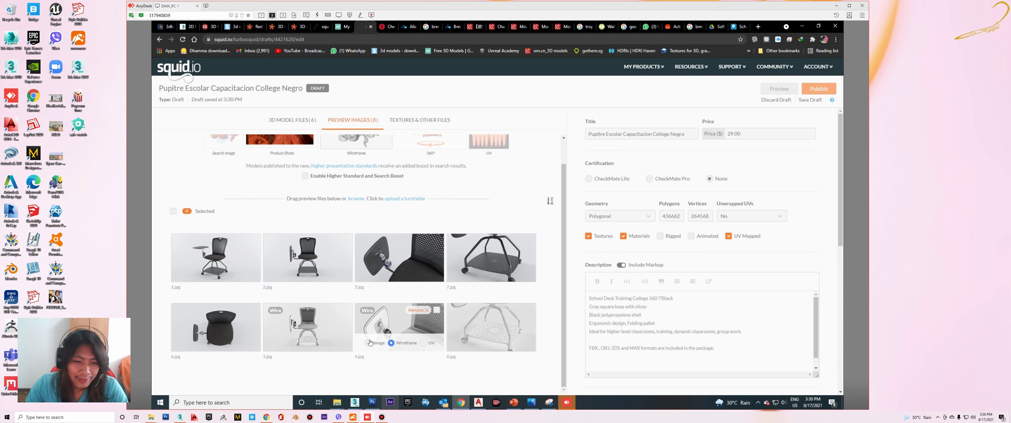
pyautogui.moveTo(491, 327)
pyautogui.click(484, 343)
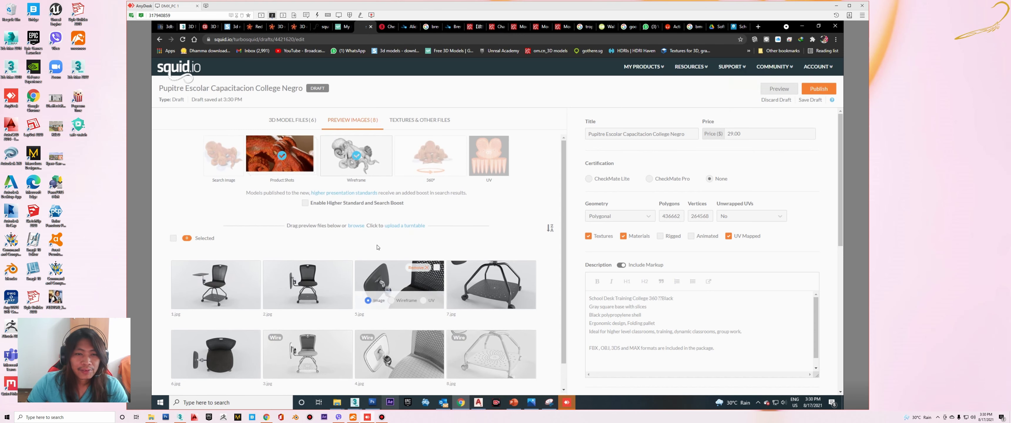
pyautogui.scroll(-1, 389, 242)
pyautogui.scroll(1, 390, 242)
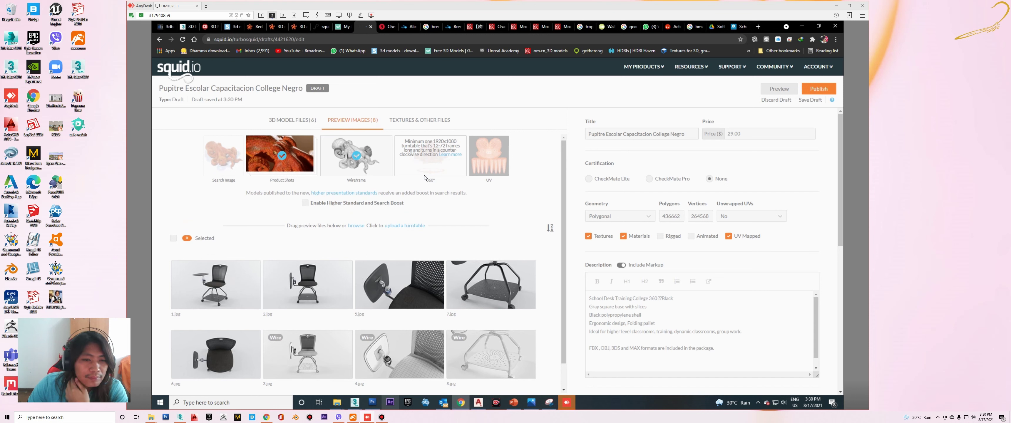
pyautogui.click(408, 124)
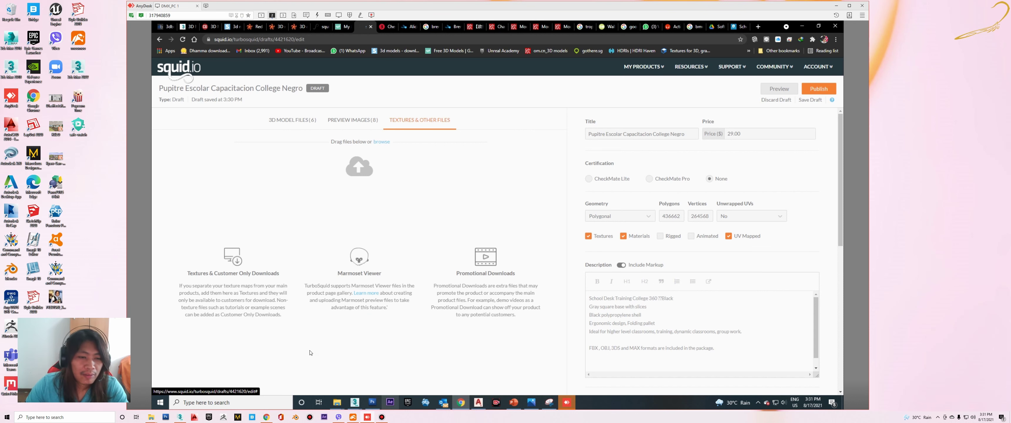
# - From the chair's maps folder, upload aquafina.png into the draft's Textures area
pyautogui.hotkey('alt', 'Tab')
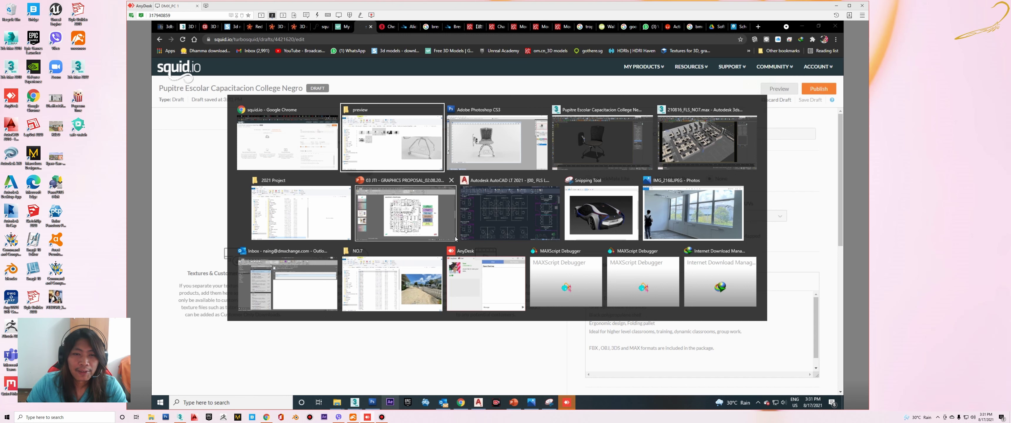
pyautogui.moveTo(510, 211)
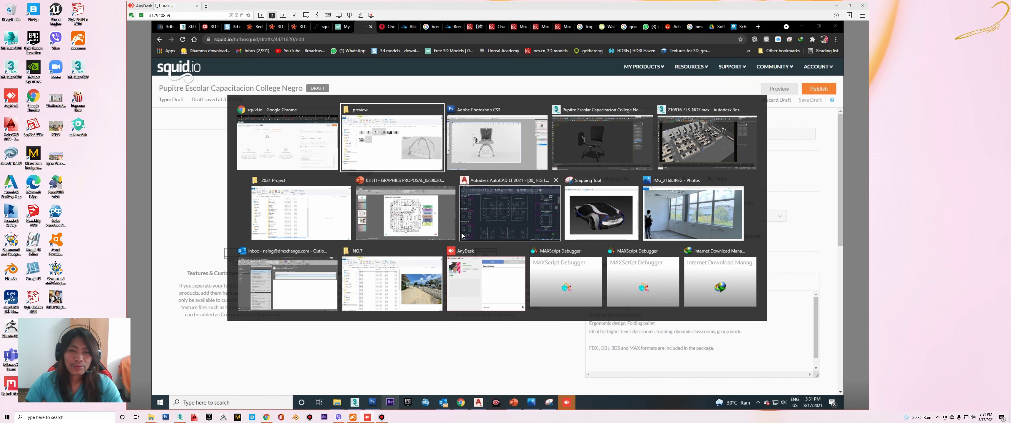
pyautogui.press('Return')
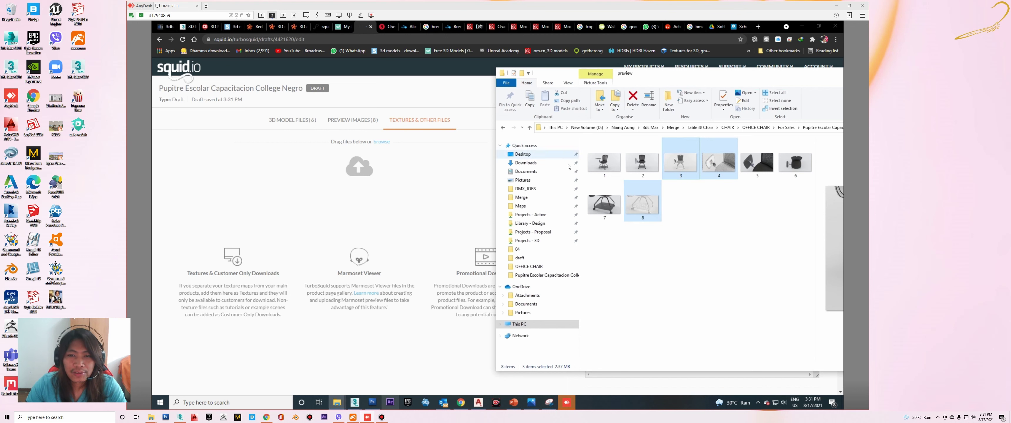
pyautogui.moveTo(777, 86); pyautogui.dragTo(666, 97)
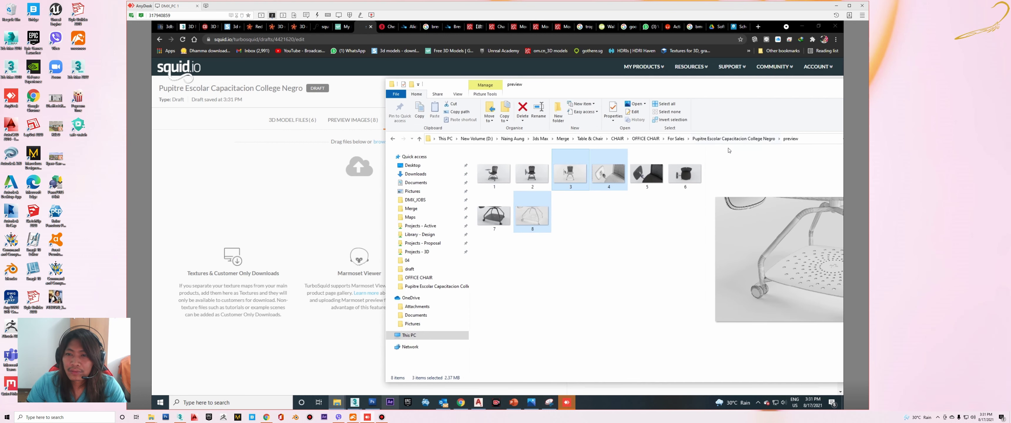
pyautogui.click(759, 140)
pyautogui.doubleClick(495, 169)
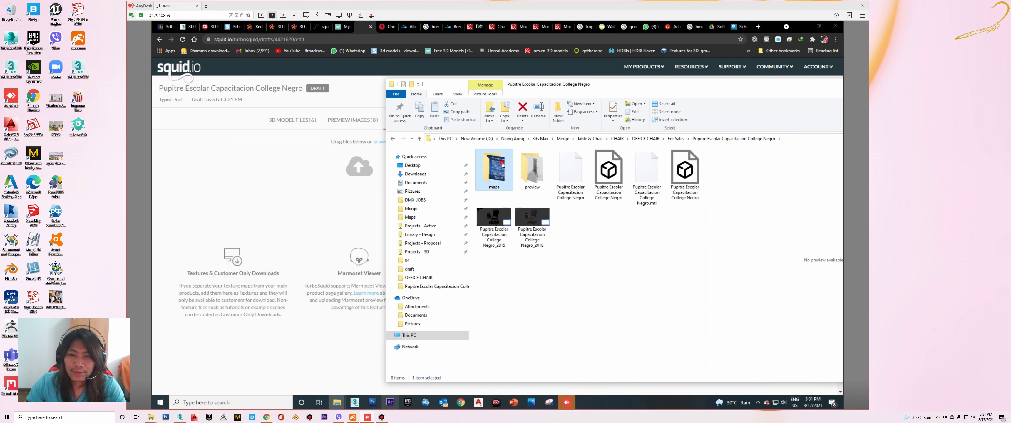
pyautogui.moveTo(494, 178); pyautogui.dragTo(244, 201)
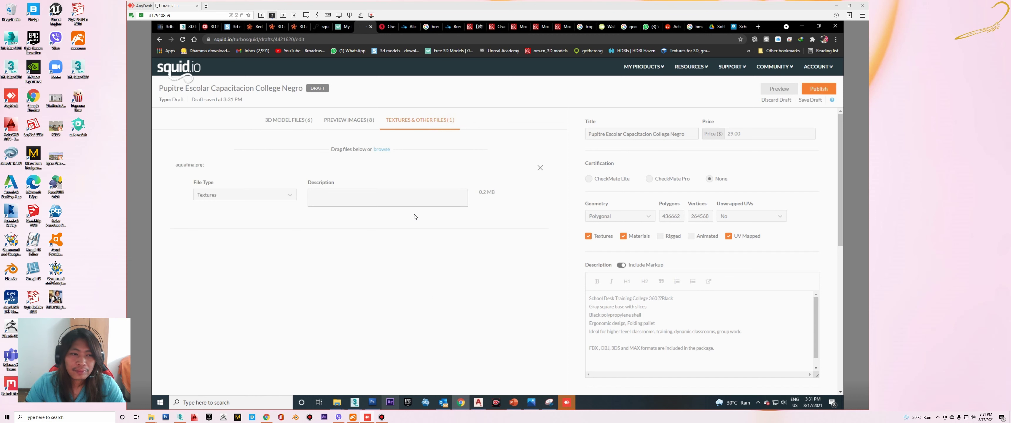
pyautogui.click(343, 195)
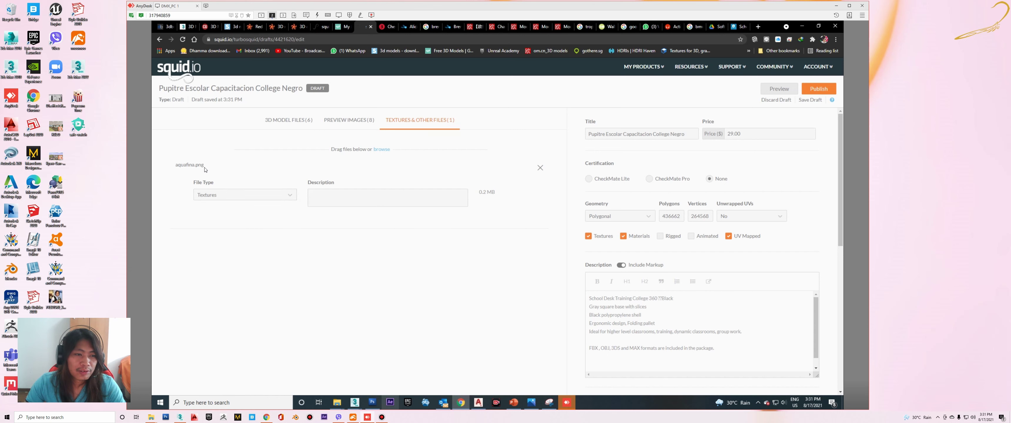
# - Compress the chair folder in For Sales into a RAR archive
pyautogui.click(295, 122)
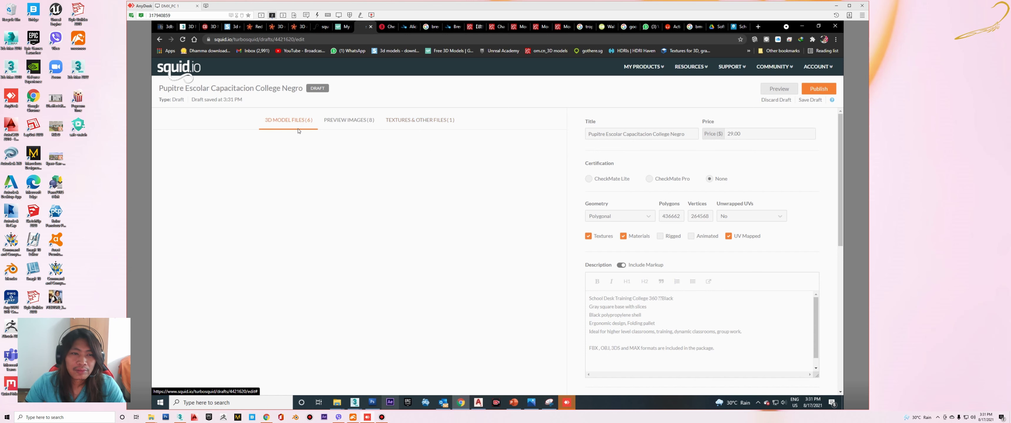
pyautogui.hotkey('alt', 'Tab')
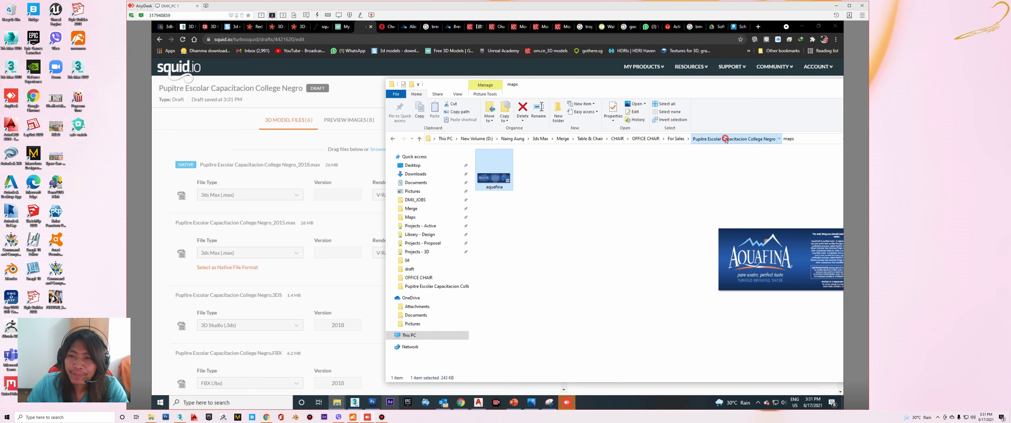
pyautogui.click(734, 139)
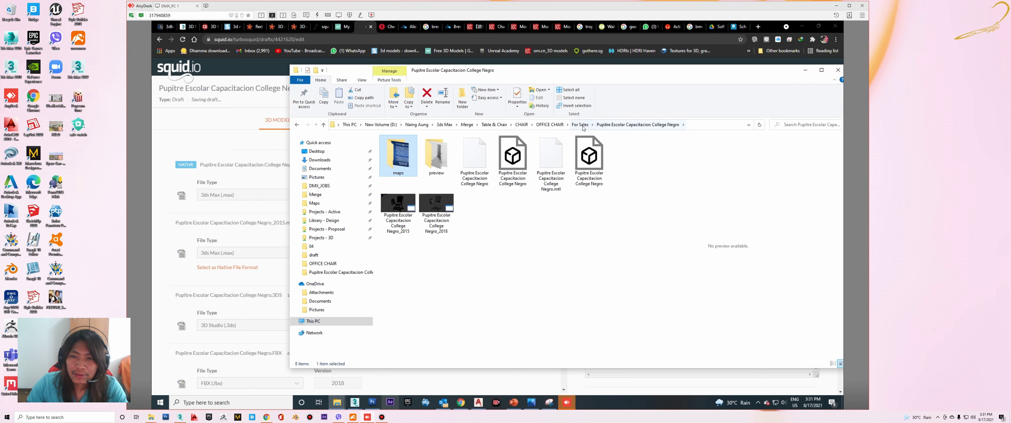
pyautogui.click(581, 125)
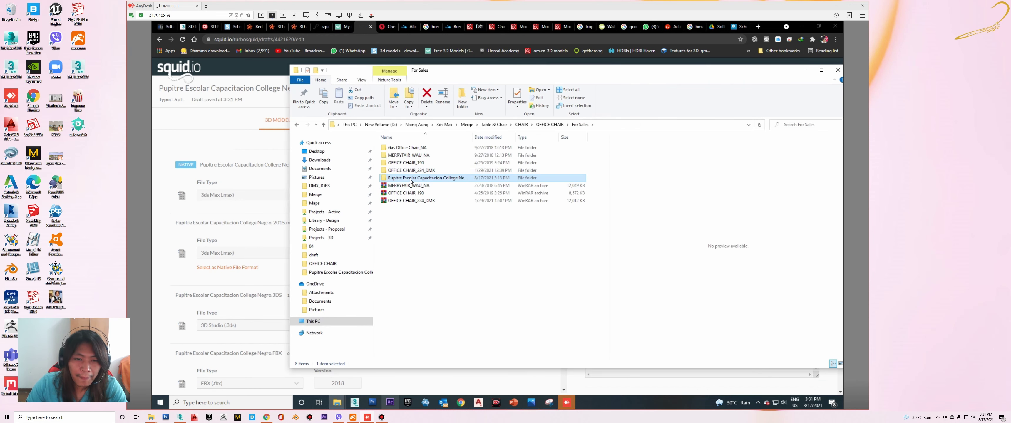
pyautogui.moveTo(427, 178)
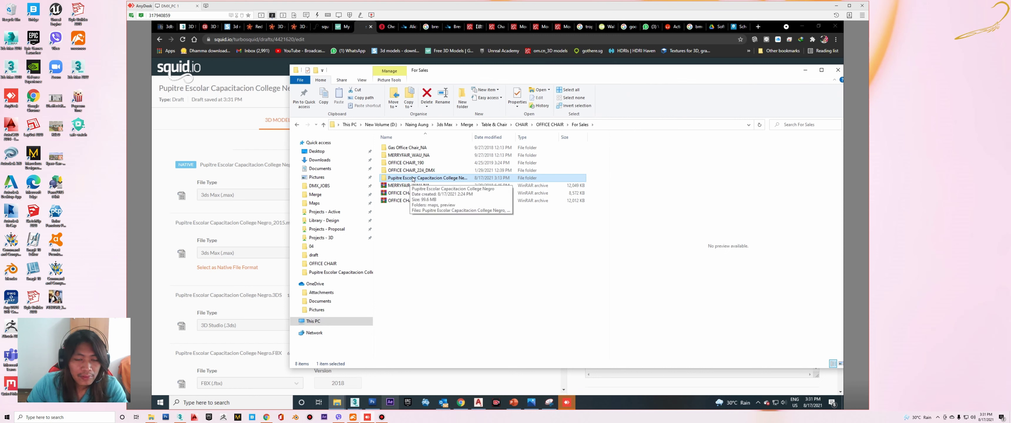
pyautogui.rightClick(412, 178)
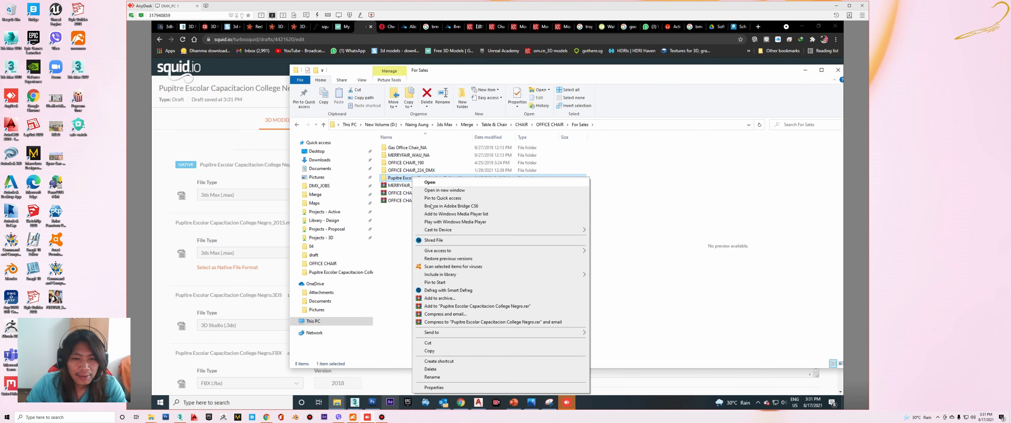
pyautogui.click(434, 300)
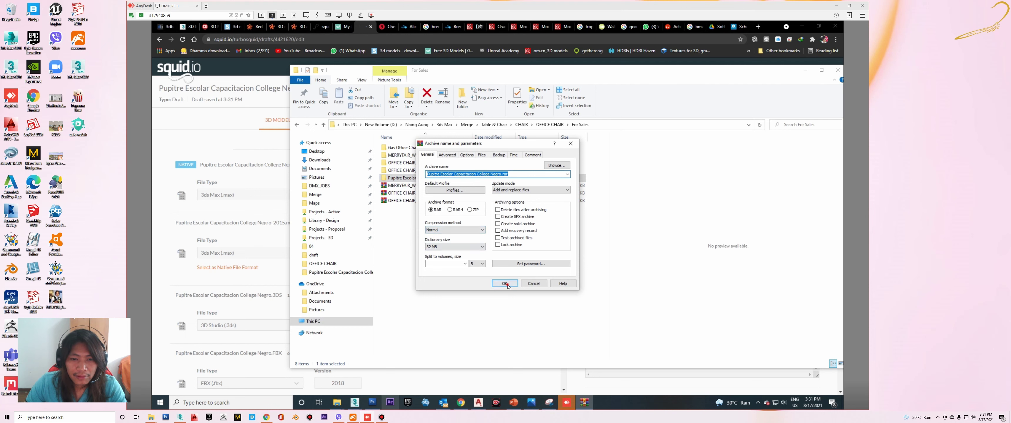
pyautogui.click(504, 284)
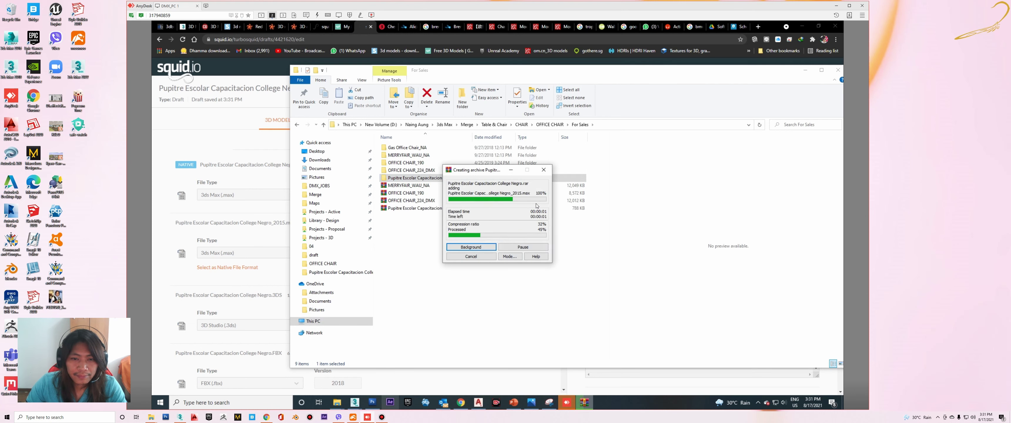
# - Drag Pupitre Escolar Capacitacion College Negro.rar onto the draft's 3D Model Files upload
pyautogui.rightClick(473, 238)
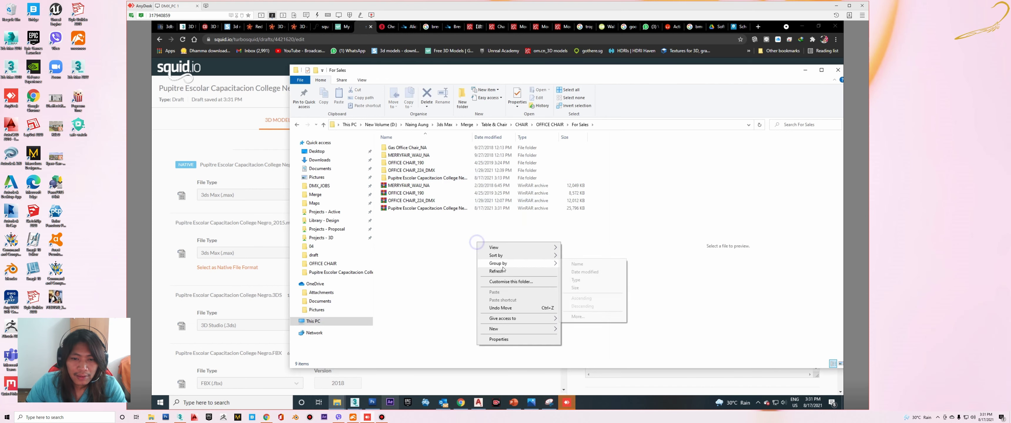
pyautogui.click(498, 272)
pyautogui.click(397, 209)
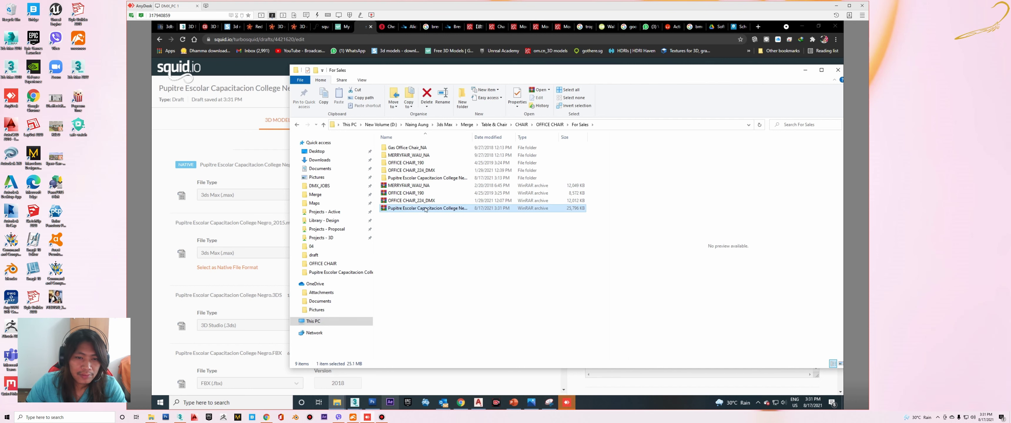
pyautogui.moveTo(407, 211); pyautogui.dragTo(180, 240)
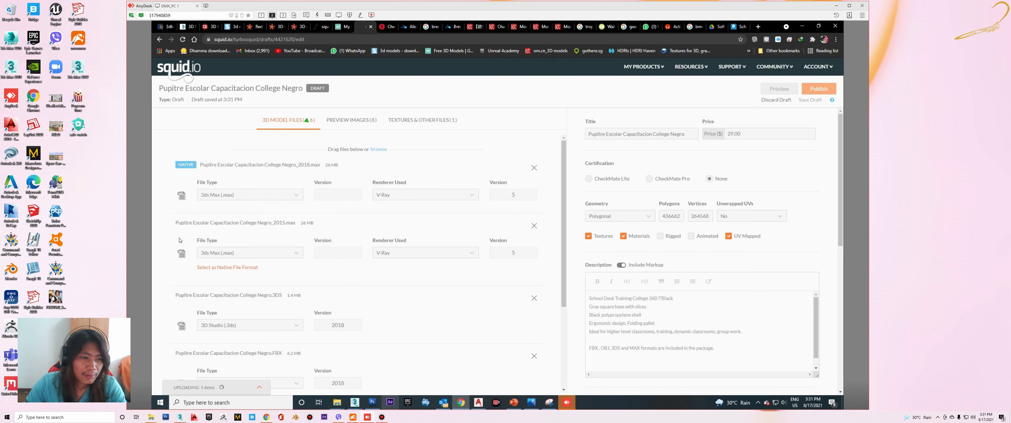
# - Dismiss the download manager's dialog and notice, then collapse the upload status panel
pyautogui.scroll(-3, 437, 312)
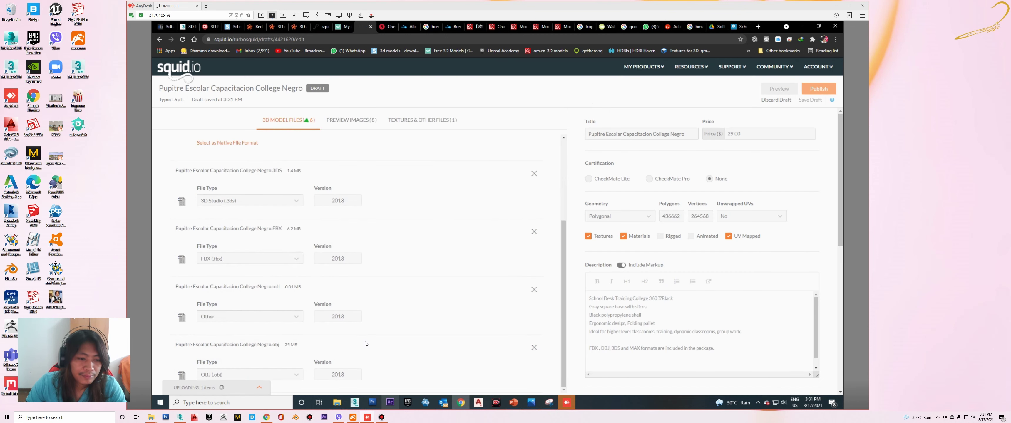
pyautogui.click(260, 389)
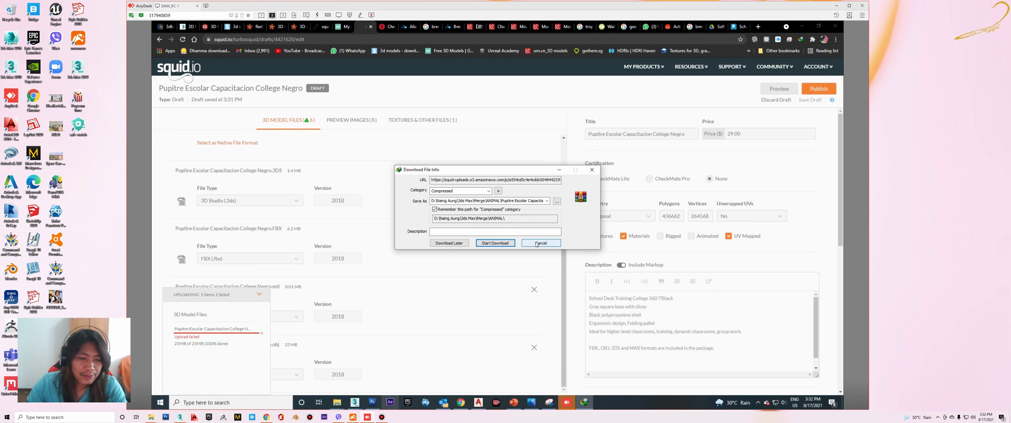
pyautogui.click(537, 243)
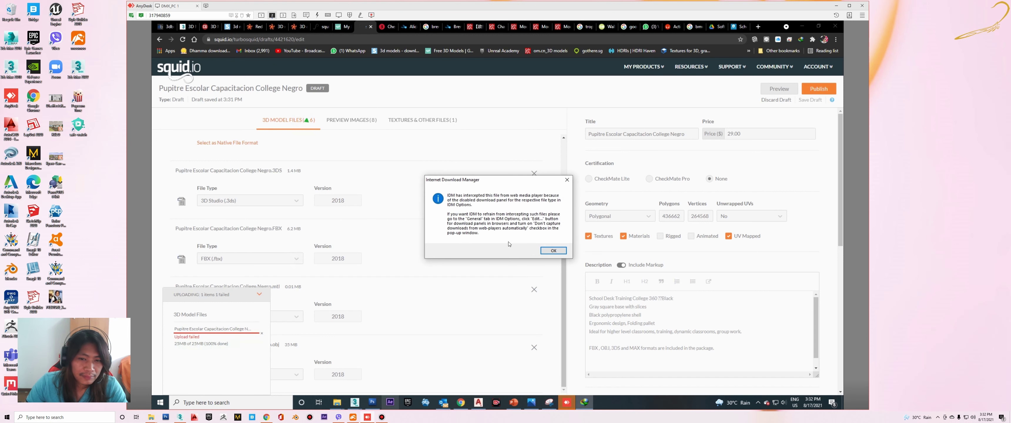
pyautogui.click(552, 251)
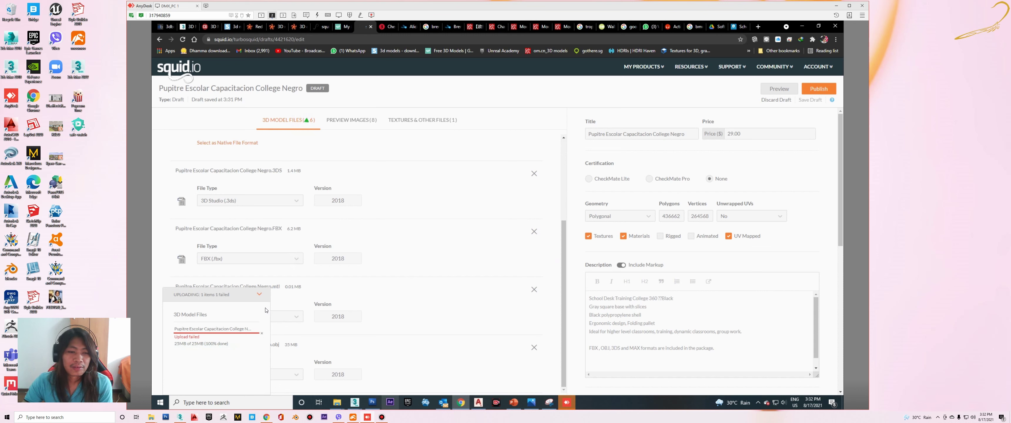
pyautogui.click(260, 296)
pyautogui.scroll(2, 397, 314)
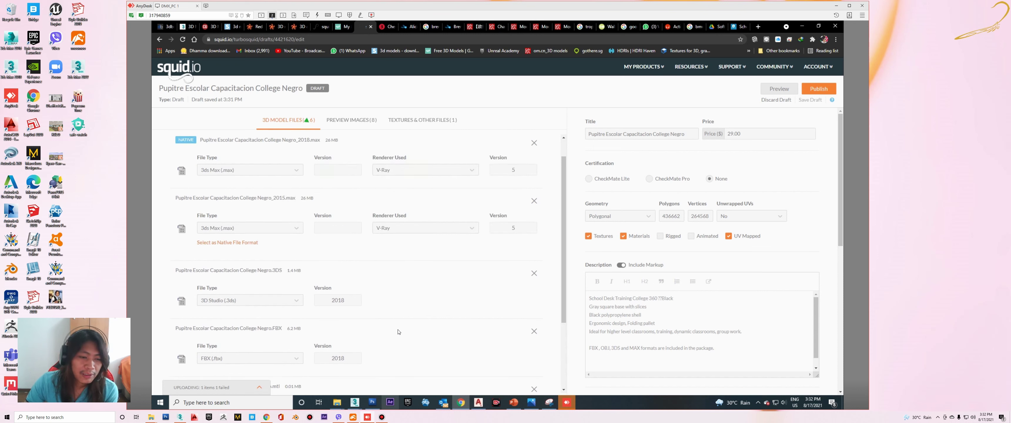
pyautogui.scroll(2, 398, 304)
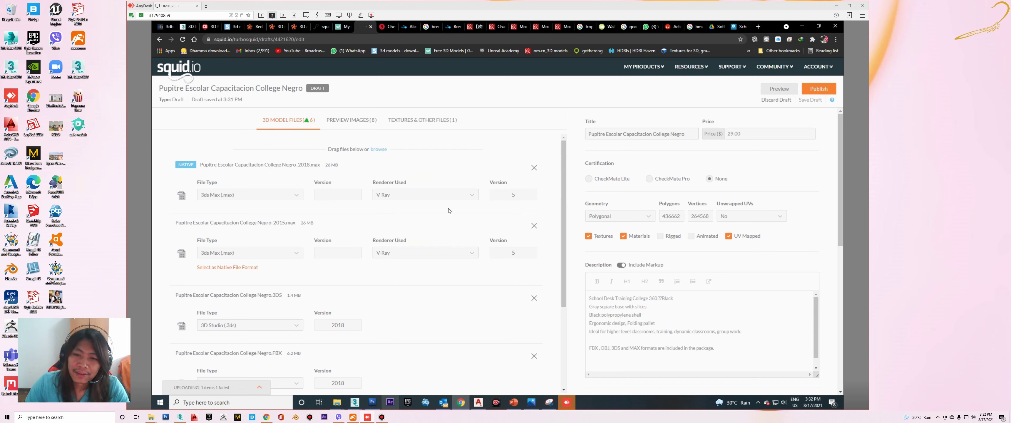
pyautogui.scroll(-3, 449, 211)
# - Check the Textures and Preview Images sections, then return to 3D Model Files
pyautogui.click(402, 121)
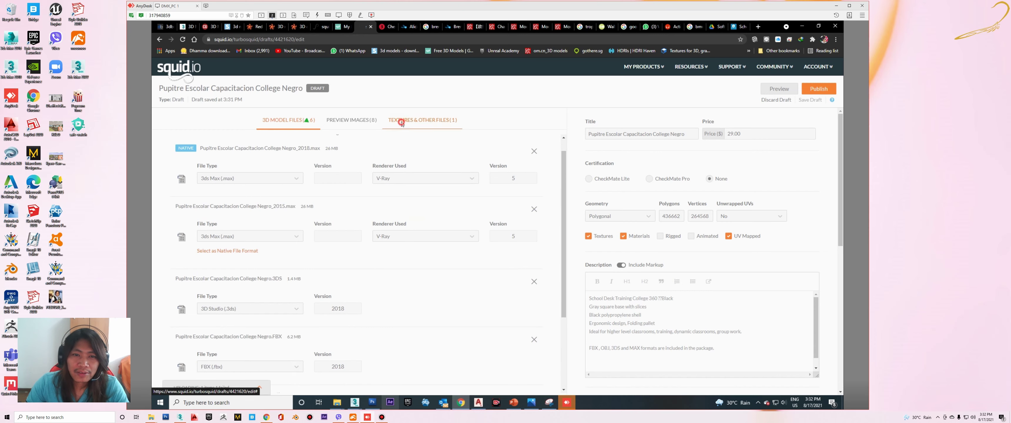
pyautogui.click(353, 121)
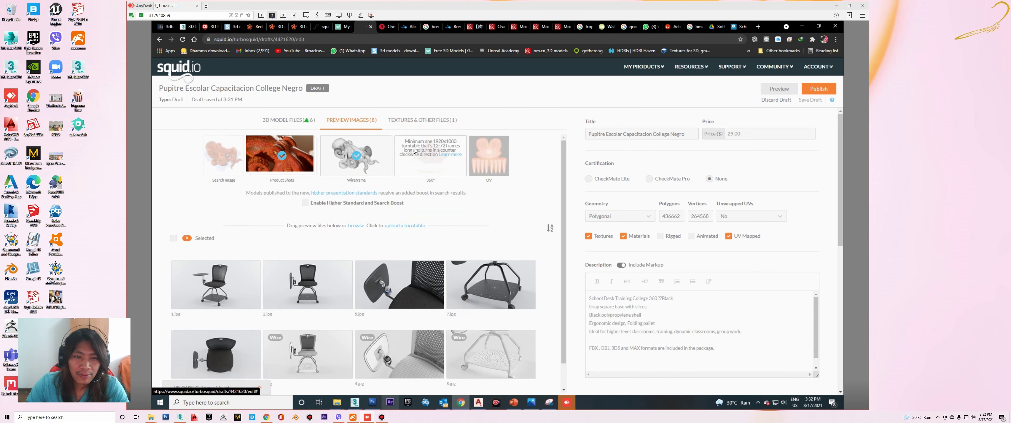
pyautogui.click(284, 121)
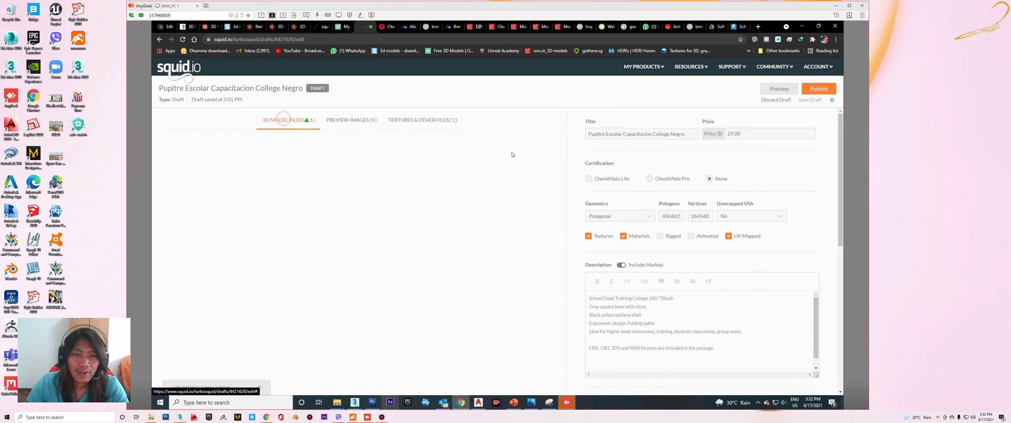
pyautogui.scroll(-4, 703, 241)
pyautogui.scroll(-4, 702, 241)
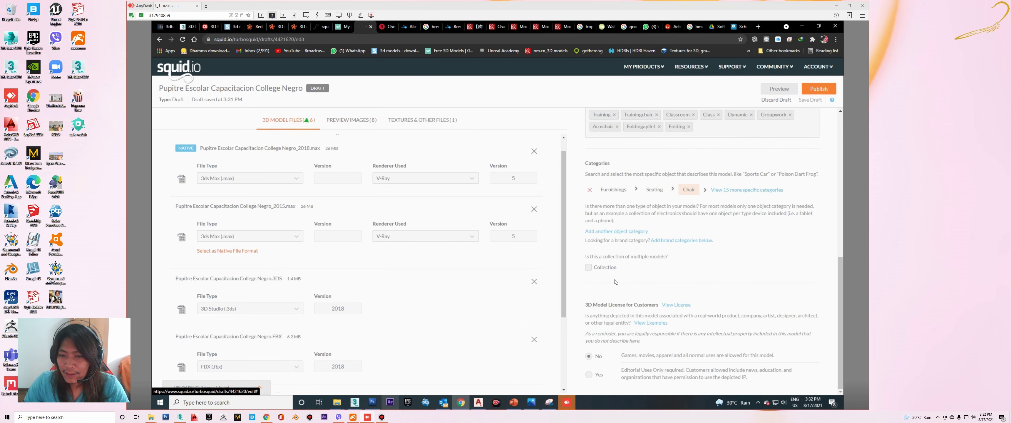
pyautogui.scroll(5, 798, 145)
pyautogui.scroll(3, 798, 145)
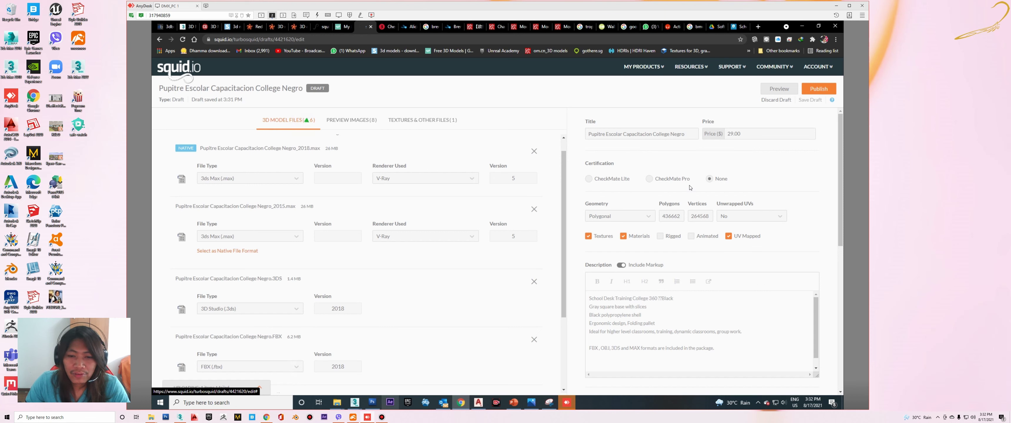
# - Review the 3D model files list and preview the listing, triggering the Version warning
pyautogui.scroll(-2, 301, 351)
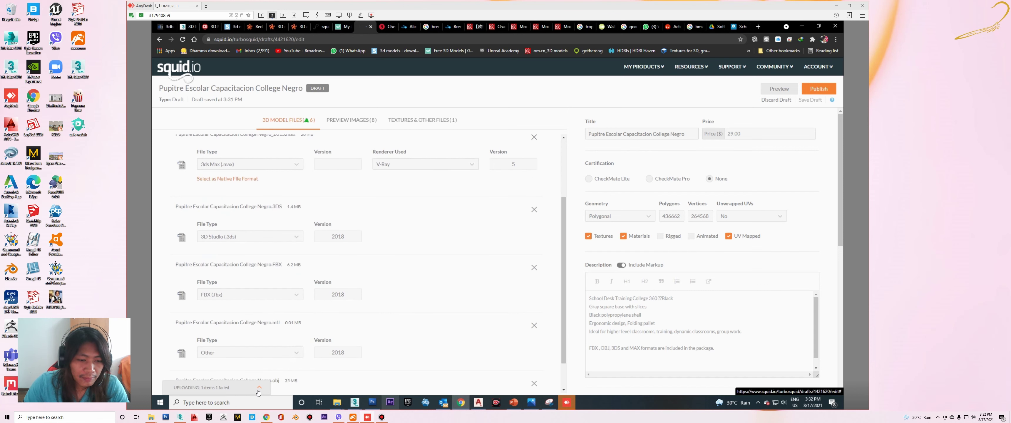
pyautogui.scroll(-1, 620, 293)
pyautogui.scroll(-2, 621, 292)
pyautogui.scroll(-4, 621, 292)
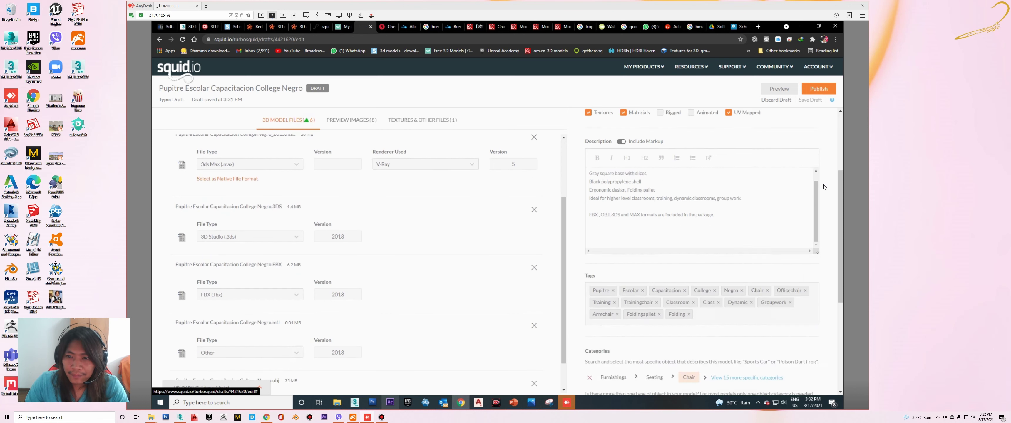
pyautogui.scroll(-4, 826, 187)
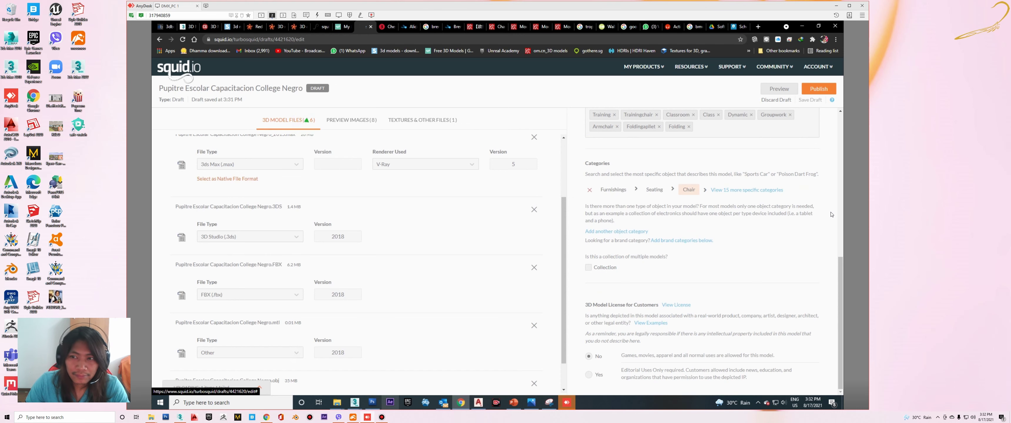
pyautogui.scroll(5, 831, 214)
pyautogui.scroll(4, 832, 214)
pyautogui.scroll(3, 507, 193)
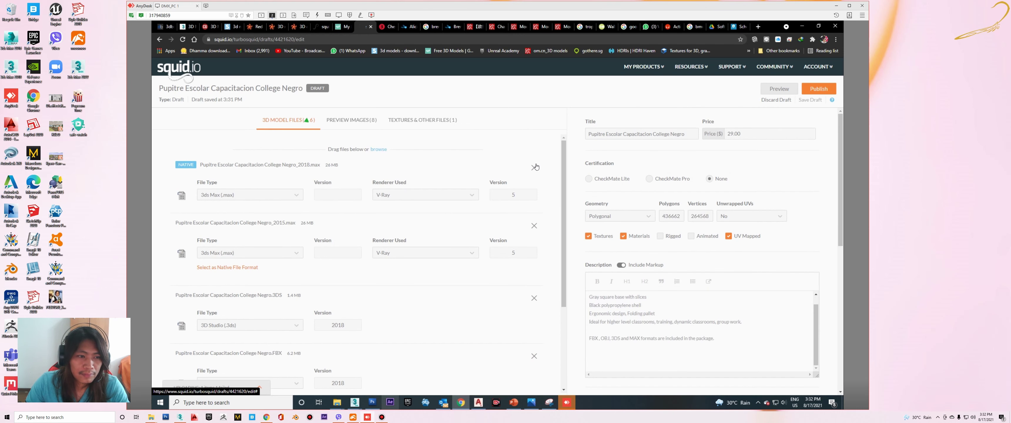
pyautogui.scroll(-1, 536, 167)
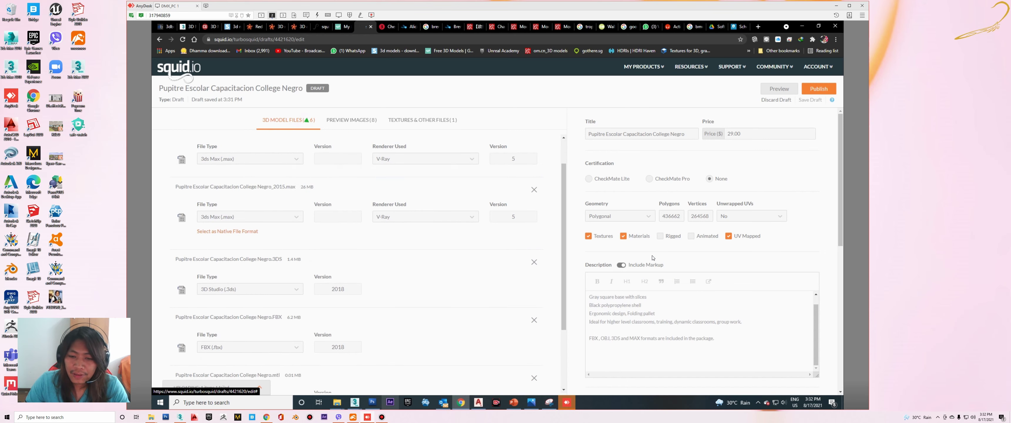
pyautogui.click(789, 93)
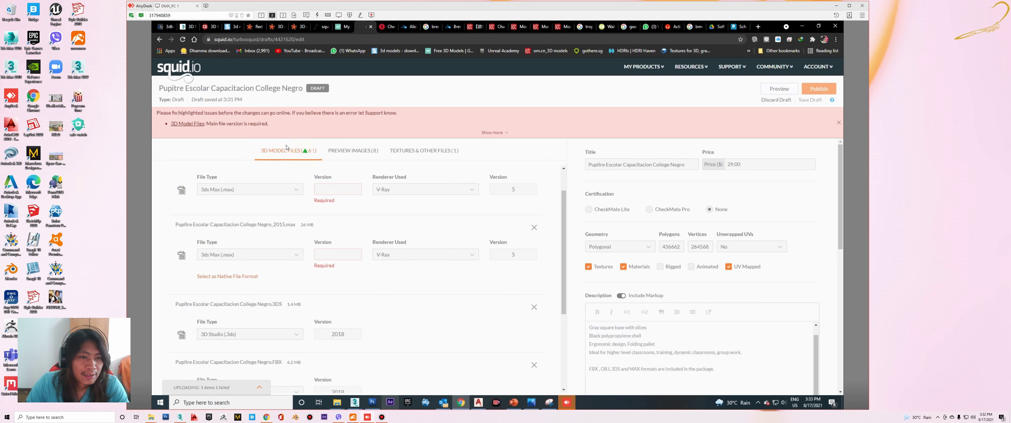
# - Set the Version of both .max files to 2018
pyautogui.click(336, 190)
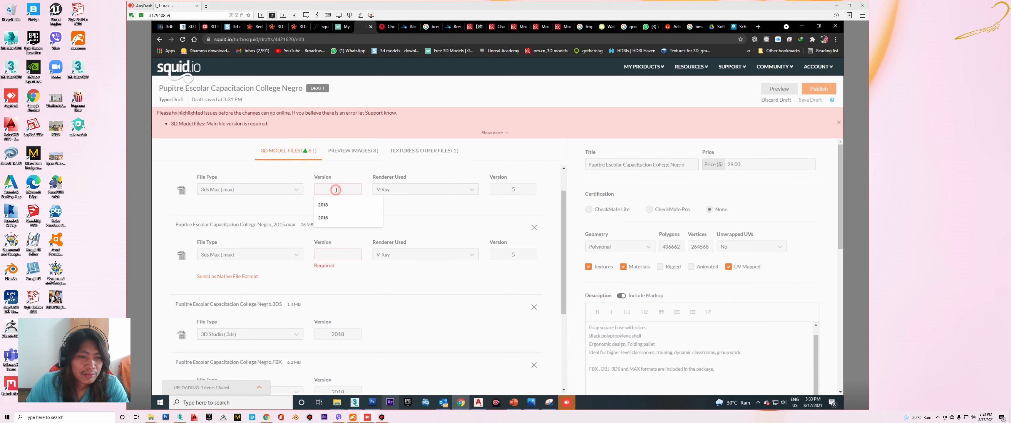
pyautogui.click(323, 204)
pyautogui.click(336, 243)
pyautogui.click(325, 257)
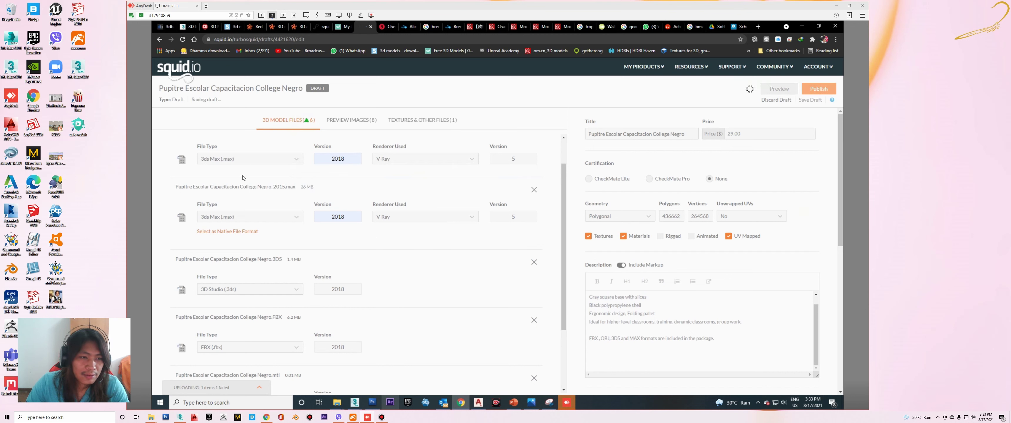
pyautogui.scroll(1, 243, 178)
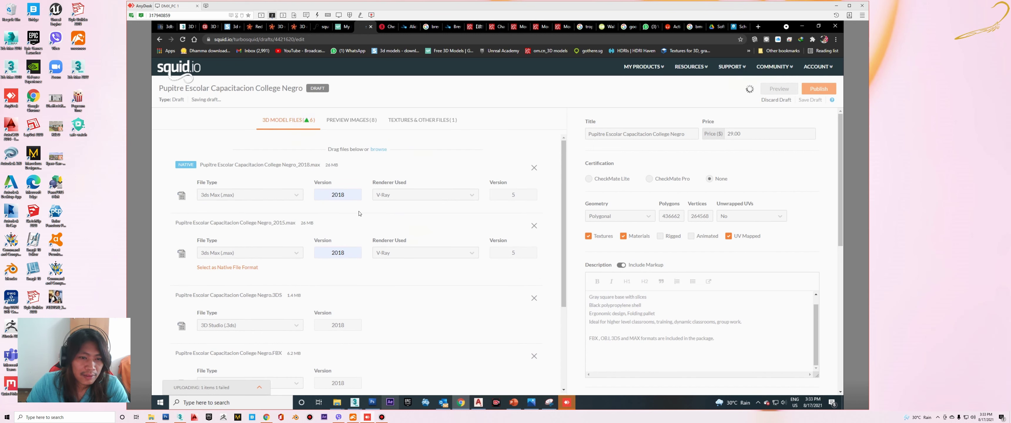
pyautogui.scroll(-3, 368, 230)
pyautogui.scroll(3, 412, 232)
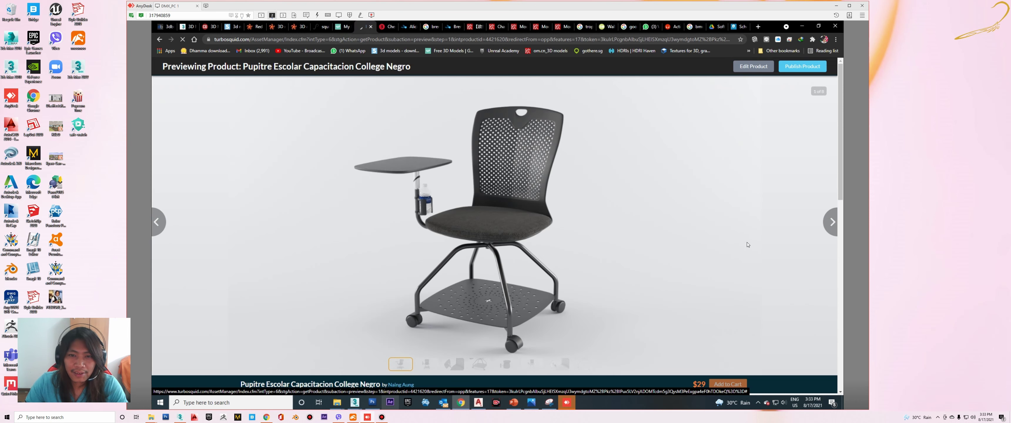
# - Review the $29 chair preview and its carousel images, then publish the product
pyautogui.scroll(-5, 720, 241)
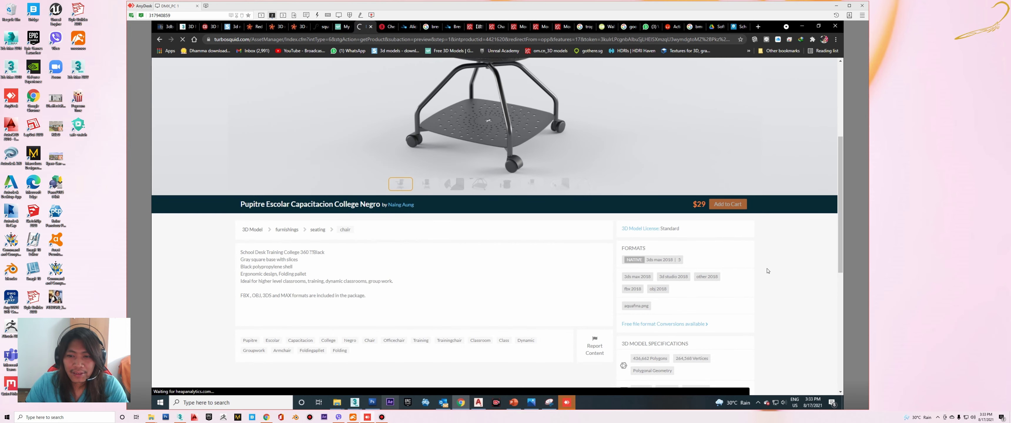
pyautogui.scroll(-1, 768, 271)
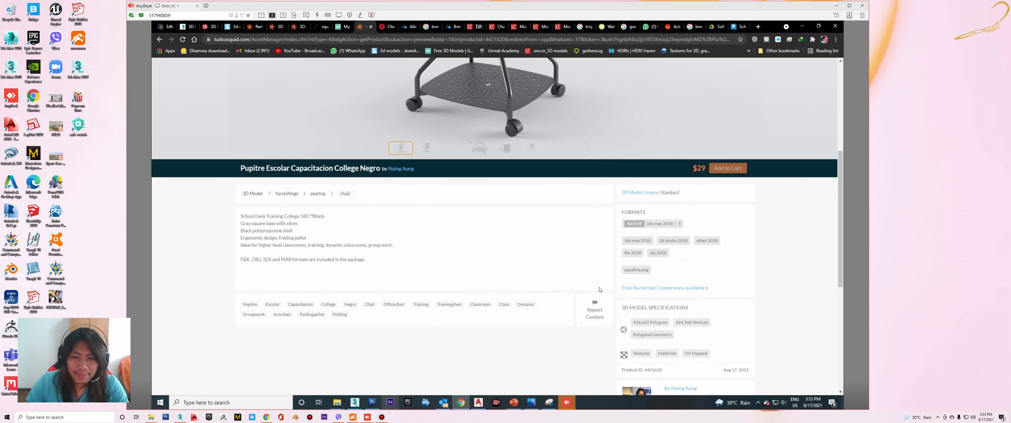
pyautogui.scroll(-3, 366, 254)
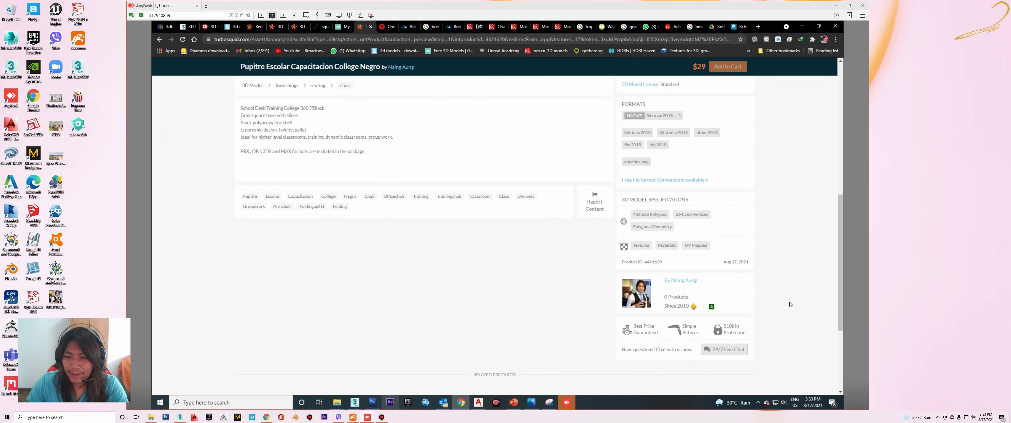
pyautogui.scroll(4, 792, 302)
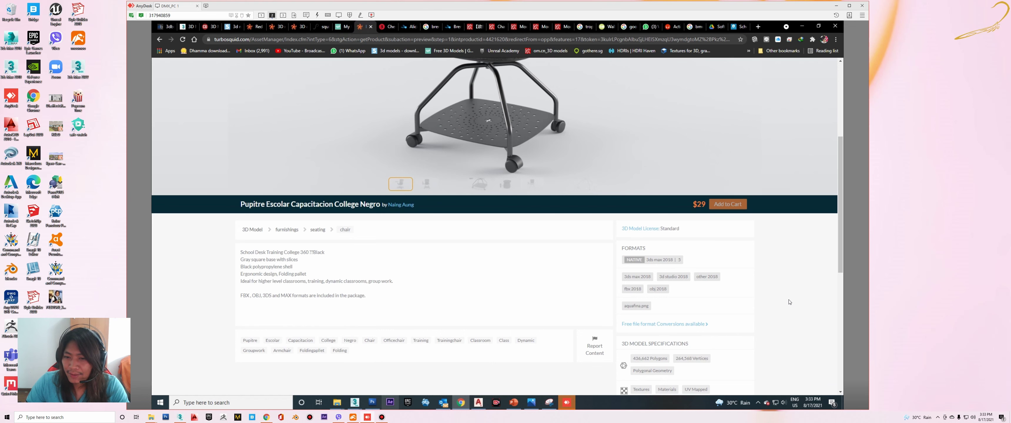
pyautogui.scroll(2, 790, 302)
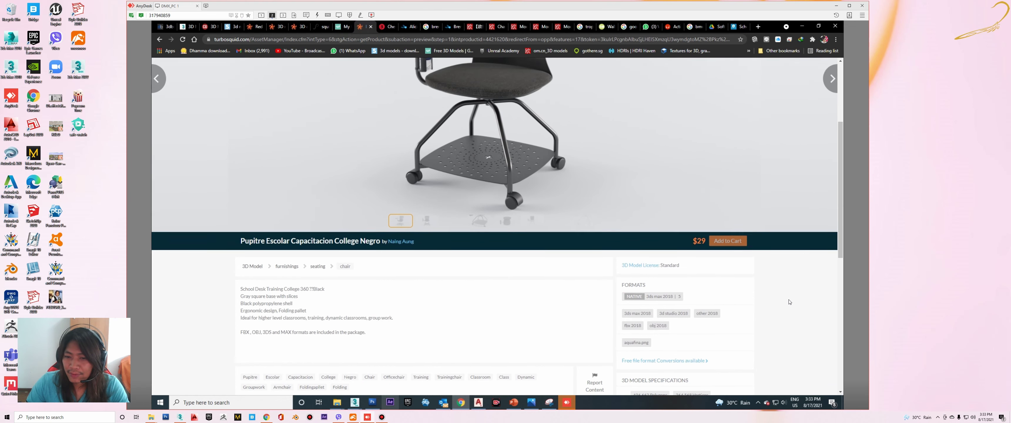
pyautogui.scroll(3, 791, 300)
pyautogui.click(832, 224)
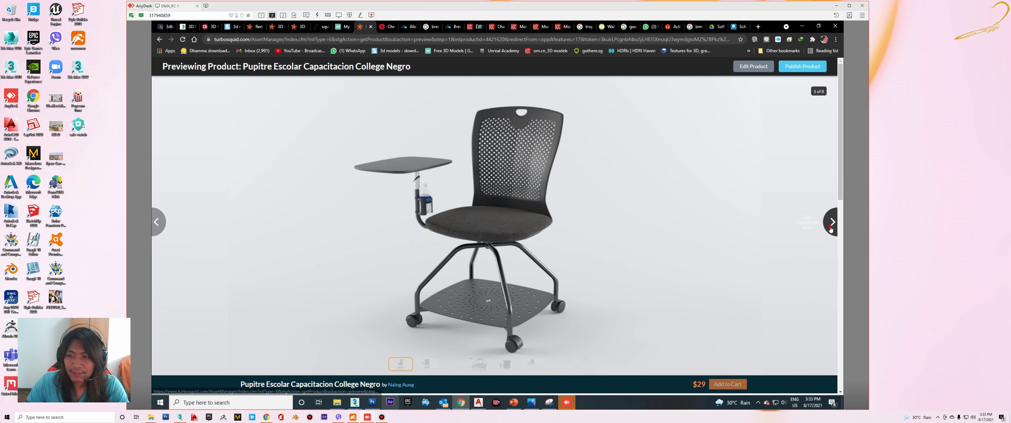
pyautogui.click(831, 228)
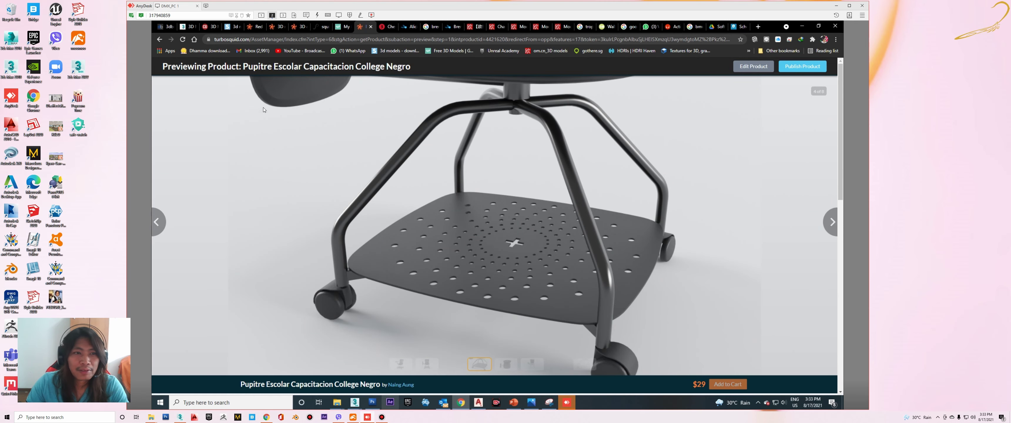
pyautogui.click(801, 69)
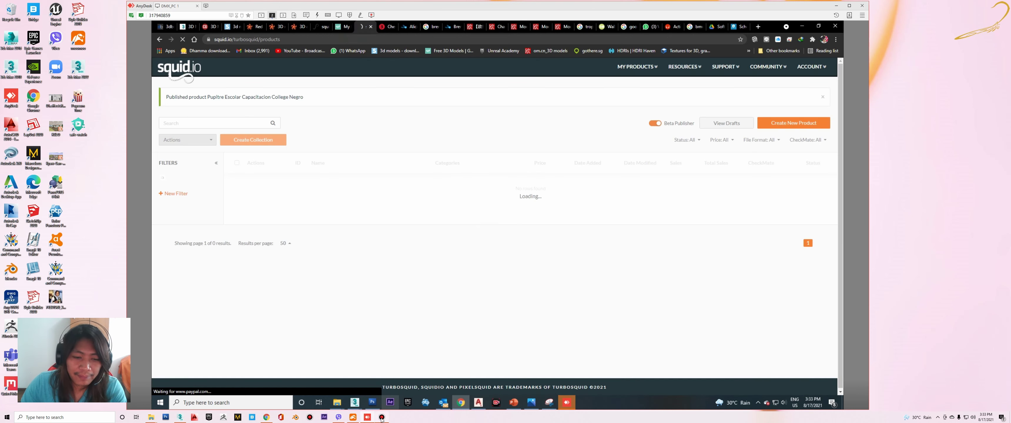
# - Glance at CGTrader's My Models list, then return to the TurboSquid products list
pyautogui.click(382, 417)
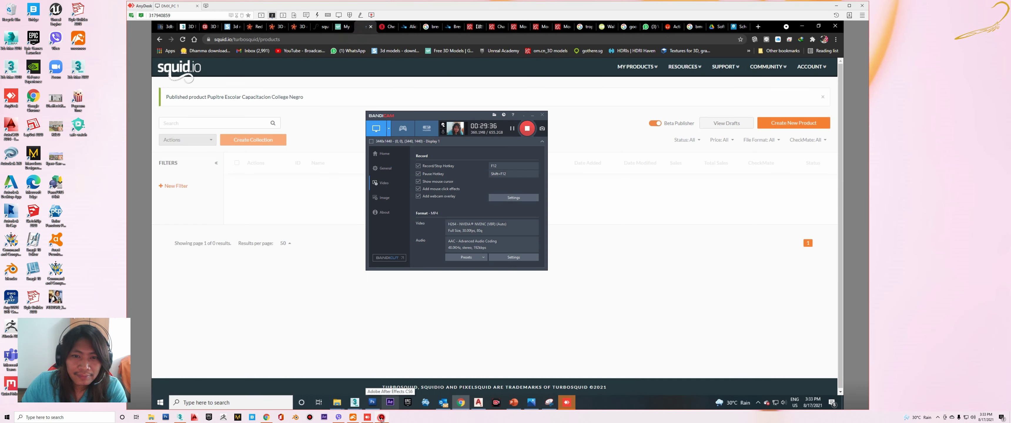
pyautogui.click(367, 417)
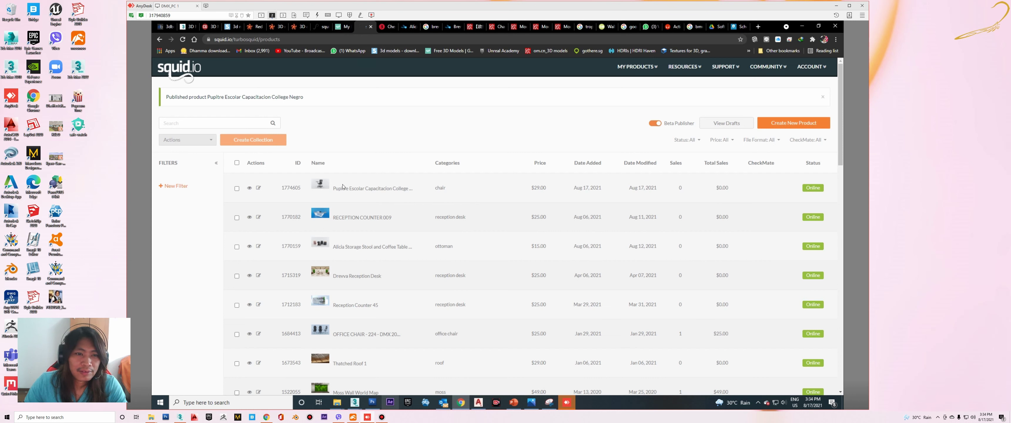
pyautogui.click(343, 26)
pyautogui.click(362, 28)
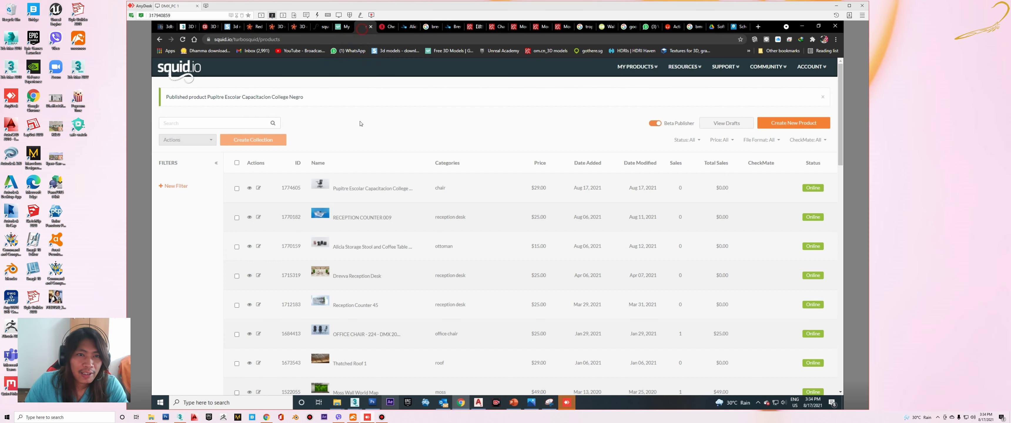
# - Review the chair's public TurboSquid page, then switch to CGTrader's My Models
pyautogui.click(320, 184)
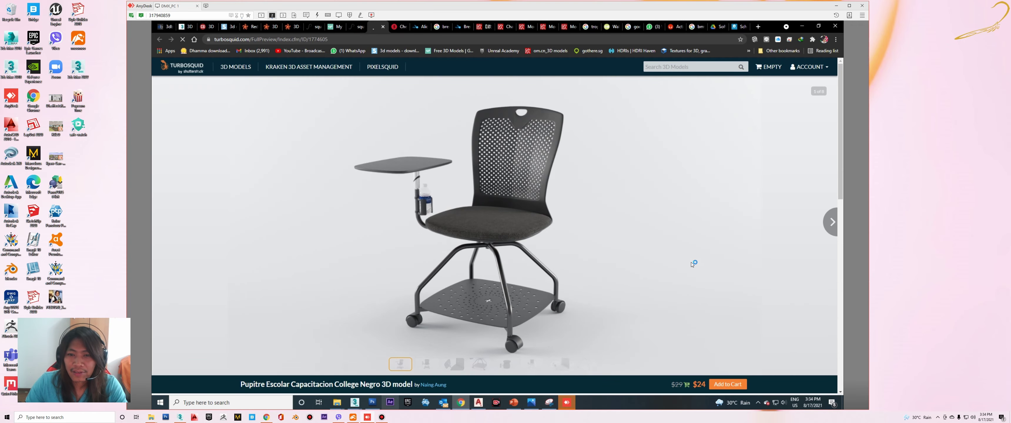
pyautogui.scroll(-5, 667, 248)
pyautogui.scroll(-5, 668, 237)
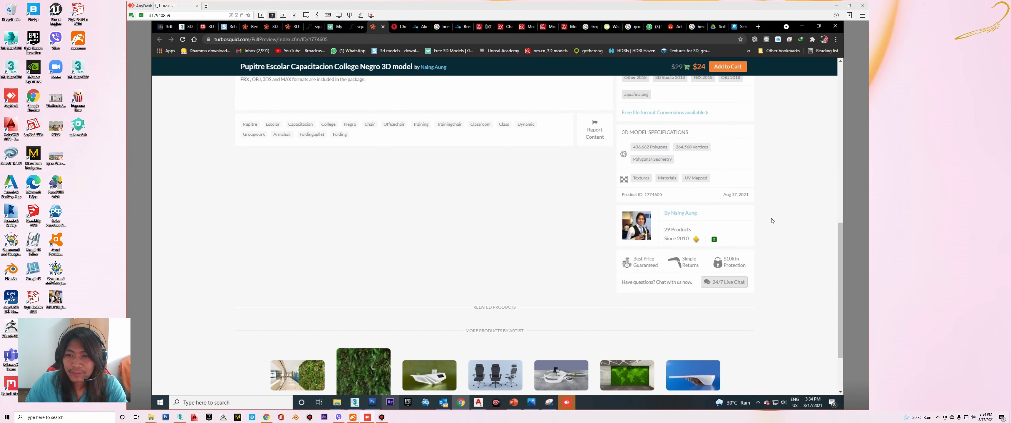
pyautogui.scroll(1, 773, 221)
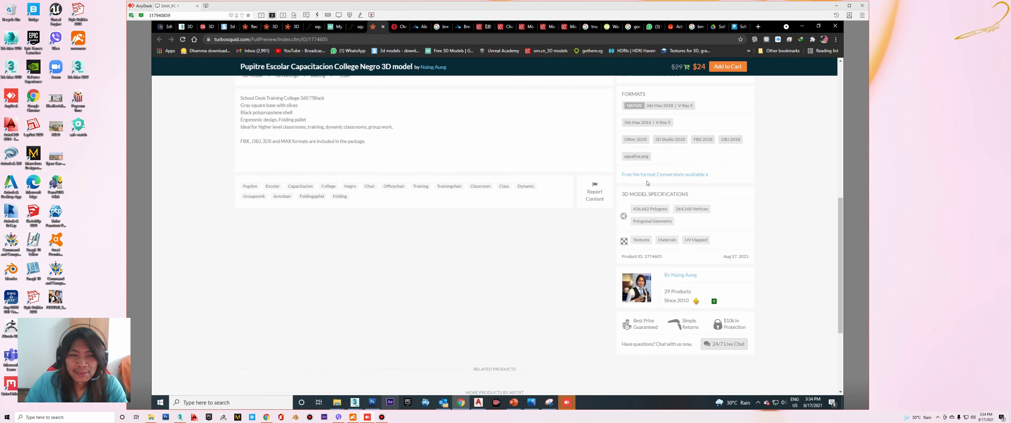
pyautogui.scroll(3, 526, 198)
pyautogui.click(336, 26)
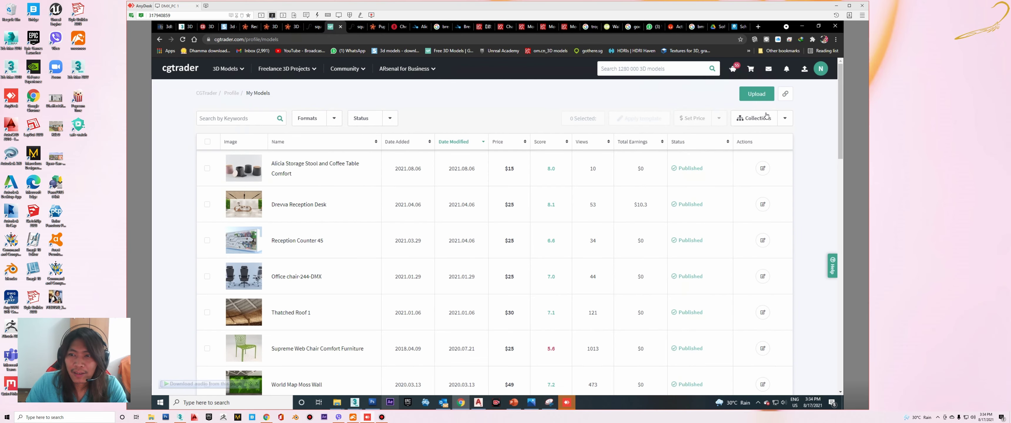
# - Start a new CGTrader model upload and bring the For Sales folder forward
pyautogui.click(757, 95)
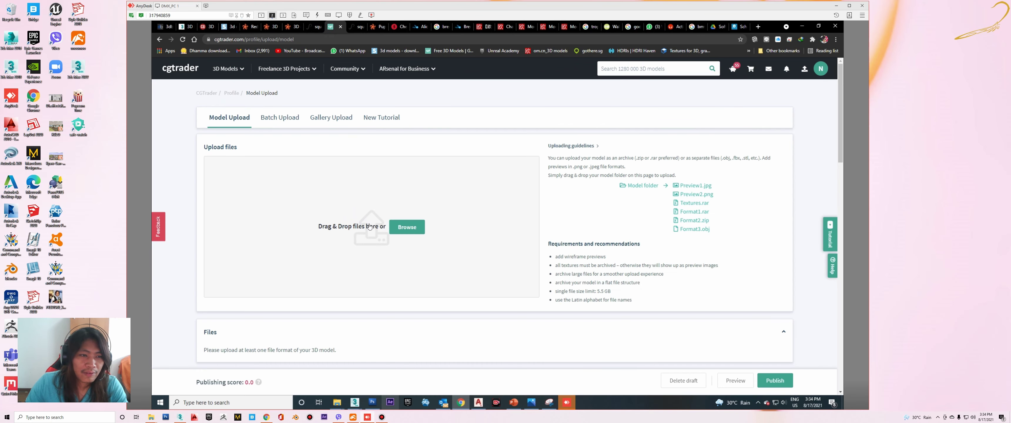
pyautogui.scroll(-5, 367, 226)
pyautogui.scroll(-4, 350, 233)
pyautogui.scroll(-4, 333, 299)
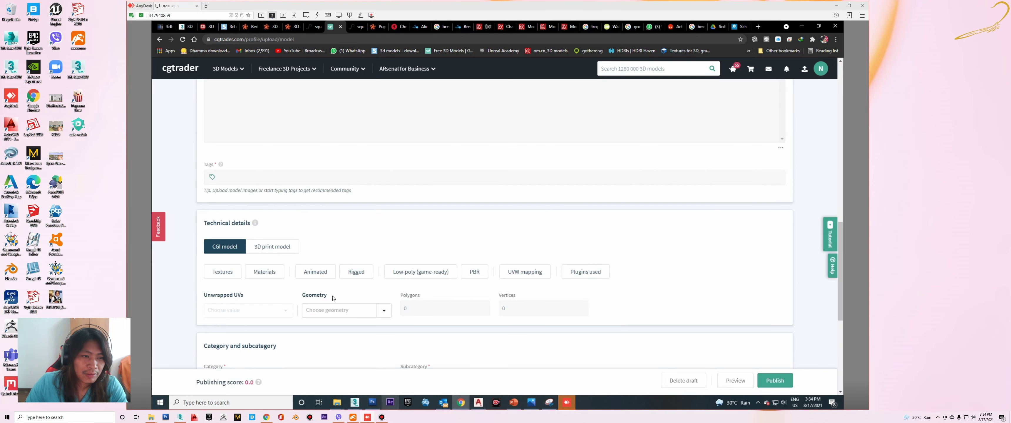
pyautogui.scroll(5, 334, 299)
pyautogui.scroll(8, 384, 239)
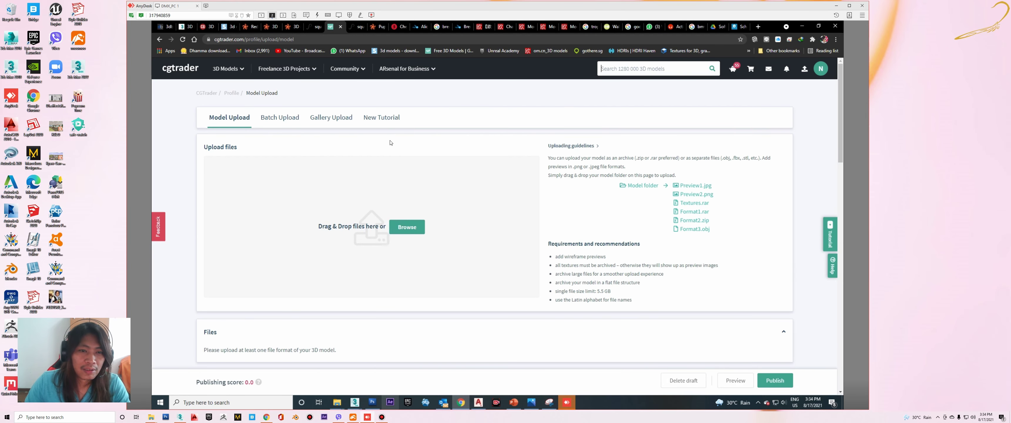
pyautogui.hotkey('alt', 'Tab')
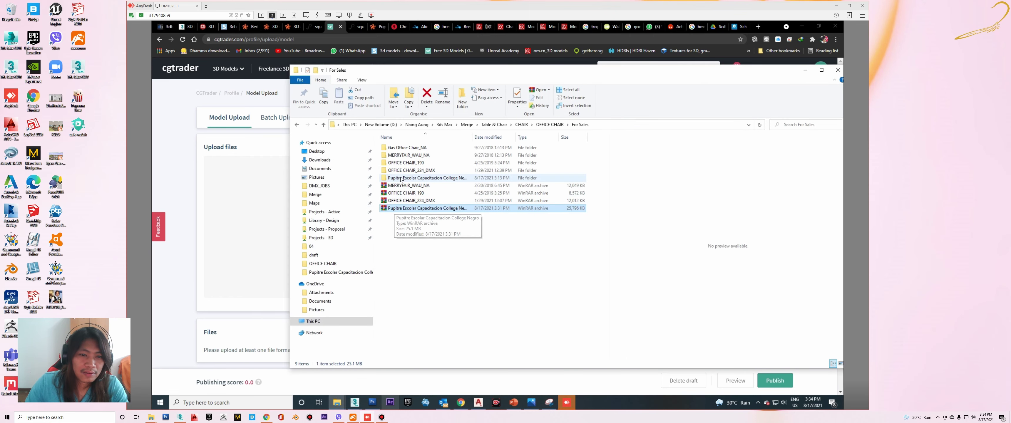
# - Upload the chair's .rar archive plus the Negro_2018 and Negro_2015 .max files
pyautogui.moveTo(390, 211); pyautogui.dragTo(253, 189)
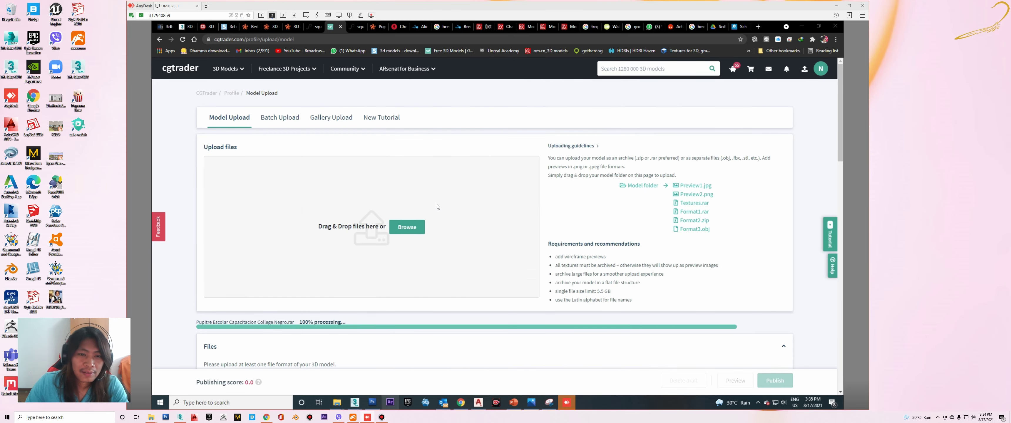
pyautogui.hotkey('alt', 'Tab')
pyautogui.doubleClick(396, 178)
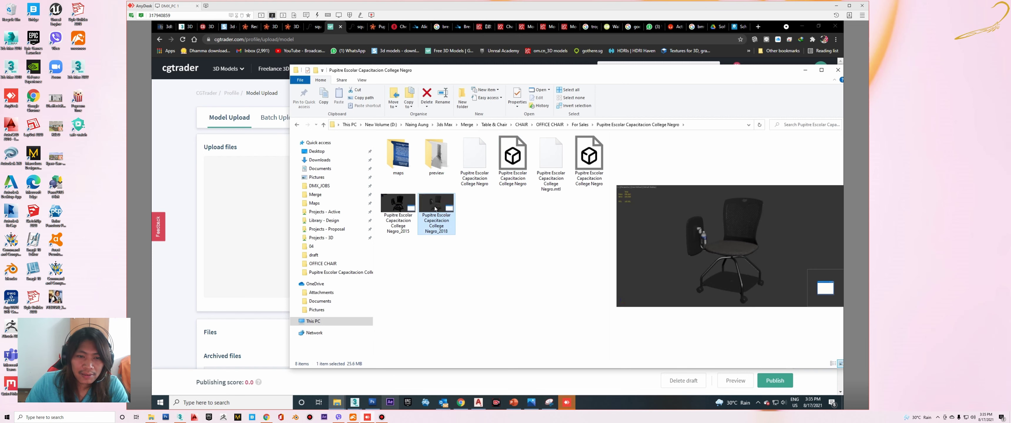
pyautogui.moveTo(436, 214); pyautogui.dragTo(237, 210)
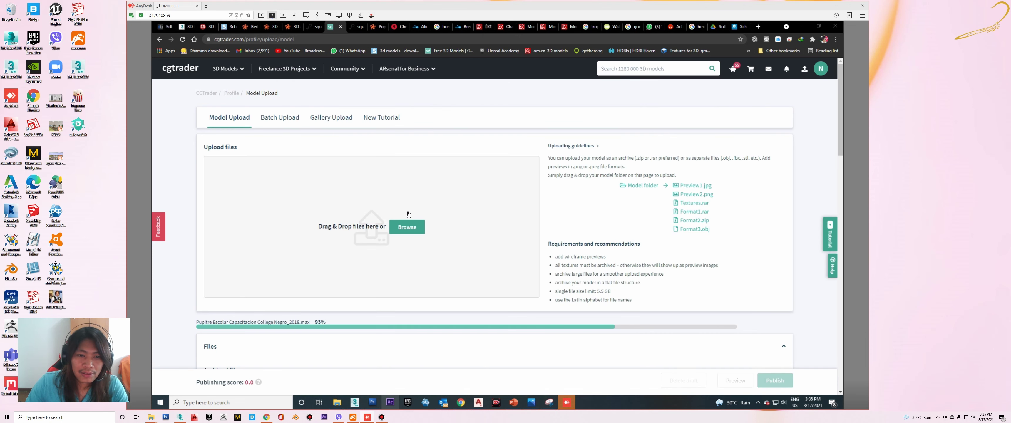
pyautogui.hotkey('alt', 'Tab')
pyautogui.moveTo(404, 203); pyautogui.dragTo(229, 209)
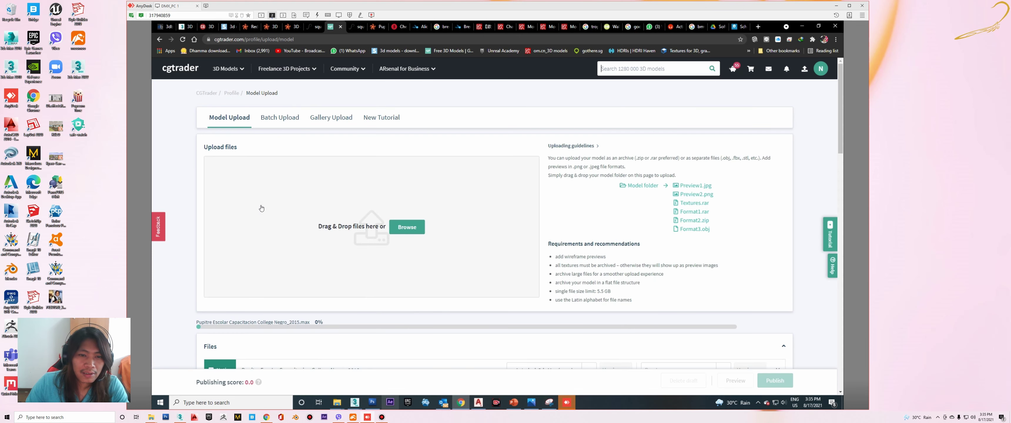
pyautogui.hotkey('alt', 'Tab')
# - Upload the four exported files (.mtl, .FBX, .3DS, .obj) and review the Files list
pyautogui.click(474, 160)
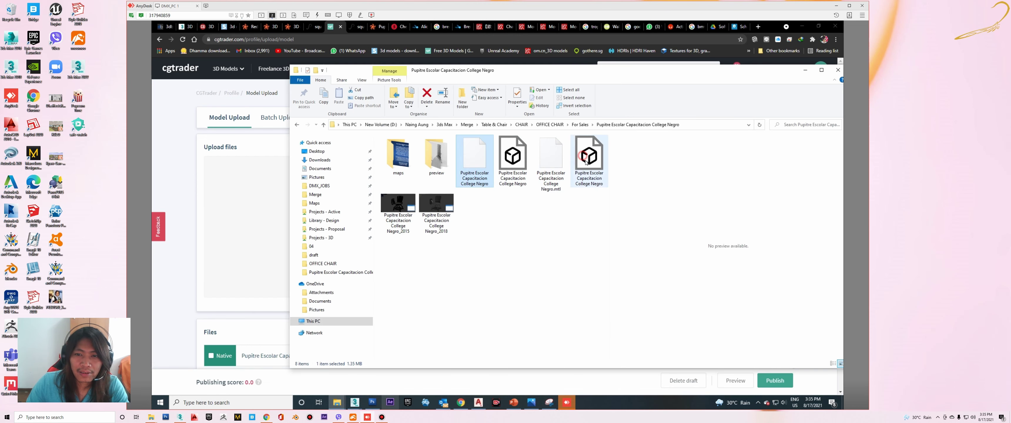
pyautogui.keyDown('shift'); pyautogui.click(589, 159); pyautogui.keyUp('shift')
pyautogui.moveTo(589, 159); pyautogui.dragTo(268, 194)
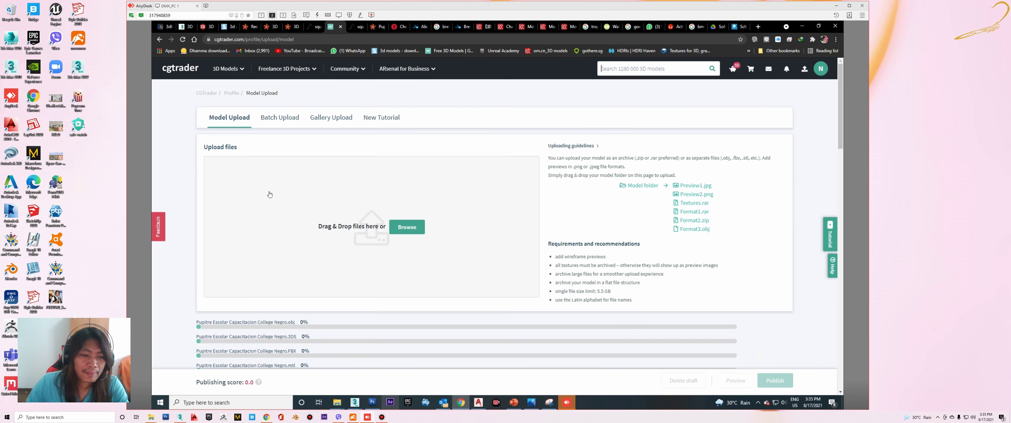
pyautogui.hotkey('alt', 'Tab')
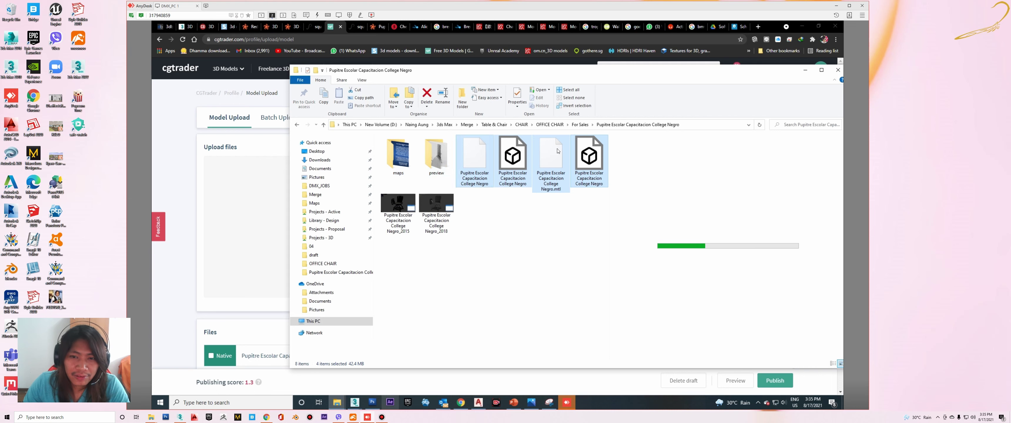
pyautogui.click(189, 243)
pyautogui.scroll(-5, 192, 242)
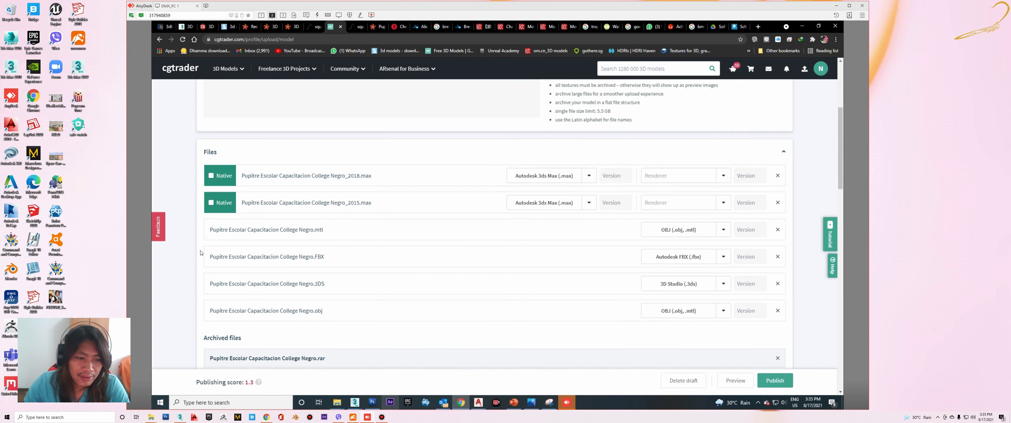
pyautogui.scroll(-2, 201, 253)
pyautogui.scroll(2, 276, 243)
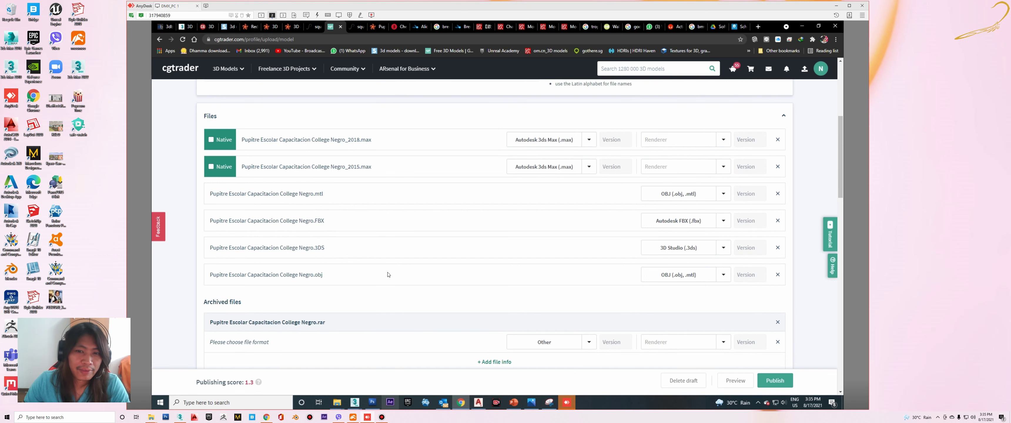
pyautogui.scroll(2, 388, 275)
pyautogui.scroll(1, 283, 272)
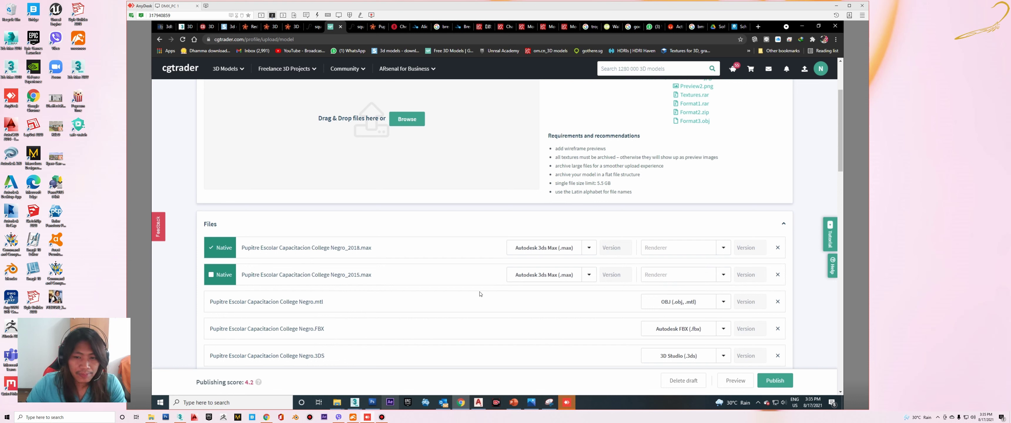
# - Set the version of both .max files to 2018
pyautogui.click(613, 248)
pyautogui.click(609, 265)
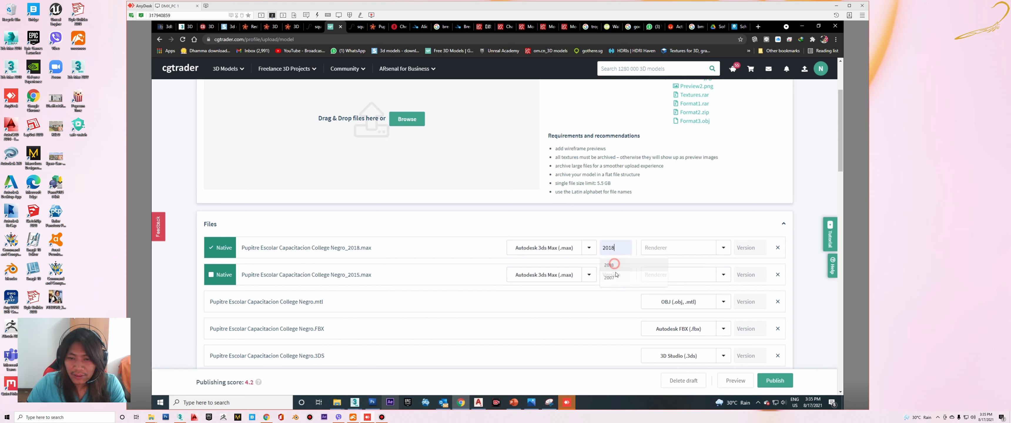
pyautogui.click(610, 276)
pyautogui.click(609, 292)
# - Set the renderer of both .max files to V-Ray version 5
pyautogui.click(673, 249)
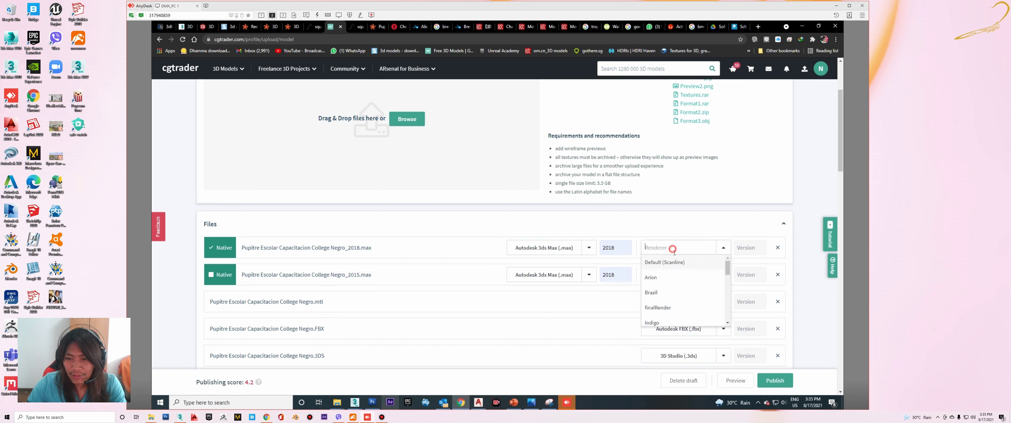
pyautogui.scroll(-2, 663, 290)
pyautogui.scroll(-2, 663, 304)
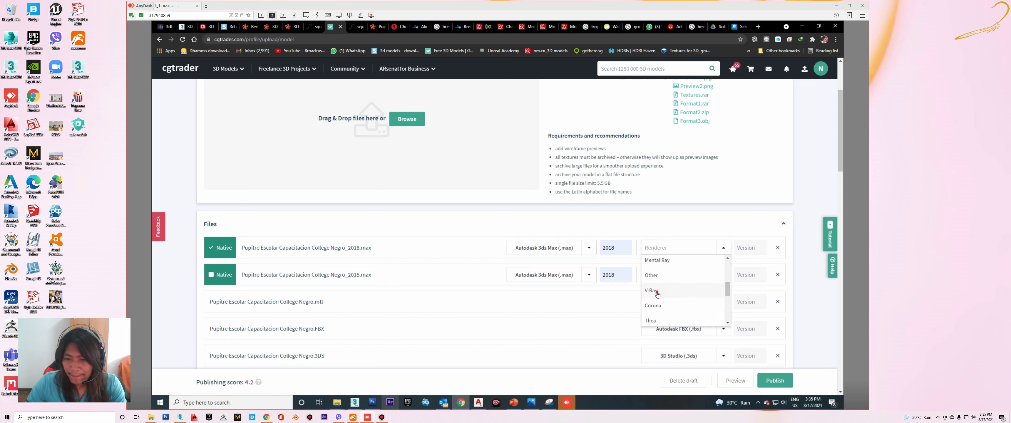
pyautogui.click(656, 292)
pyautogui.click(757, 248)
pyautogui.write('5')
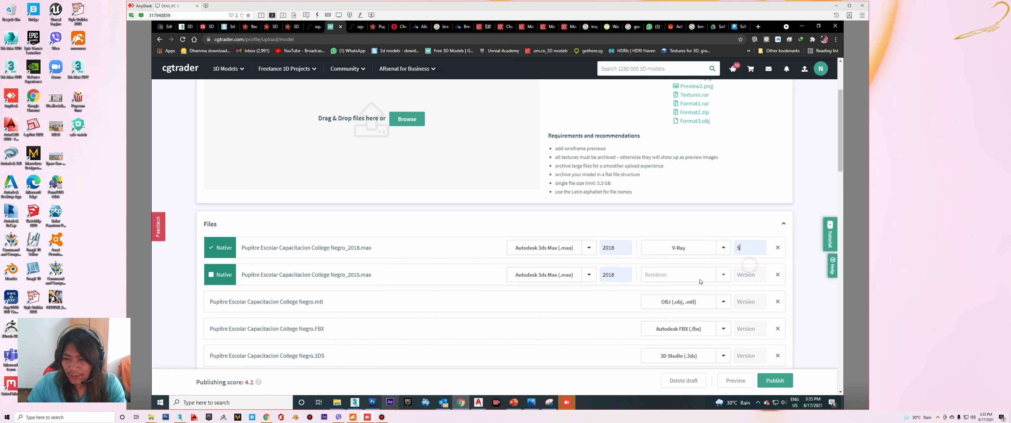
pyautogui.click(680, 275)
pyautogui.scroll(-1, 670, 319)
pyautogui.scroll(-1, 663, 334)
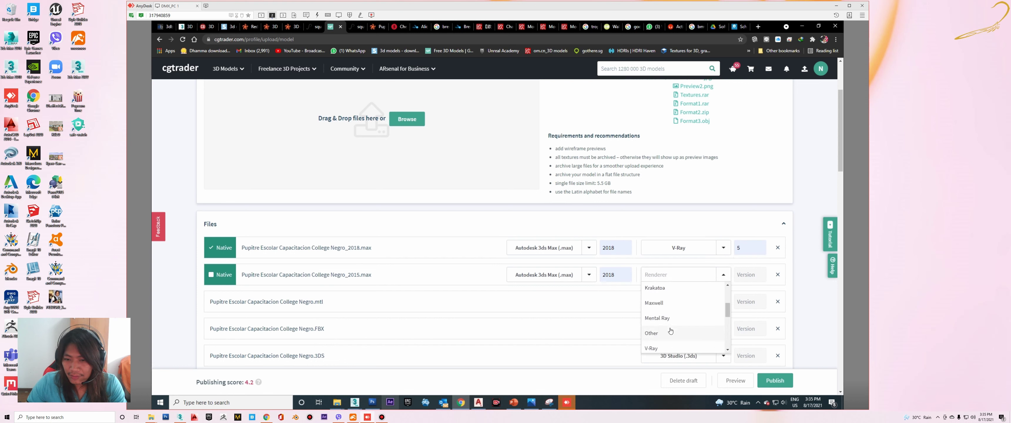
pyautogui.scroll(-1, 654, 334)
pyautogui.click(651, 319)
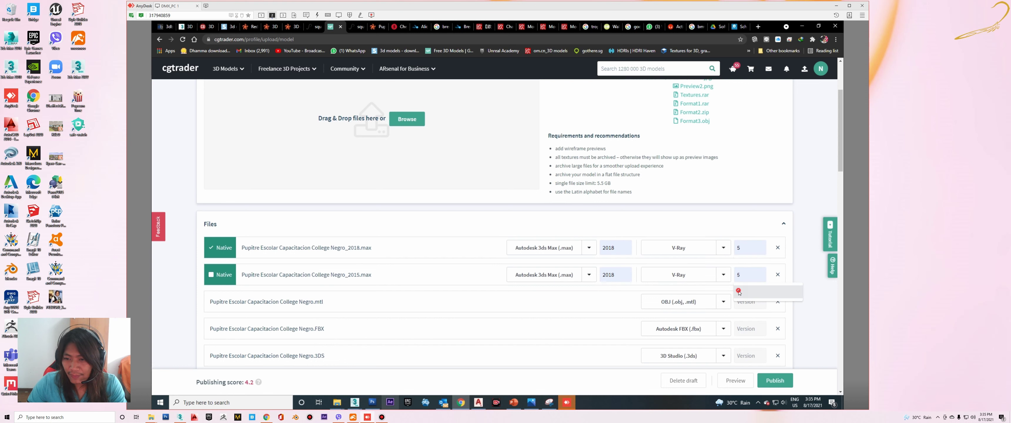
pyautogui.click(748, 293)
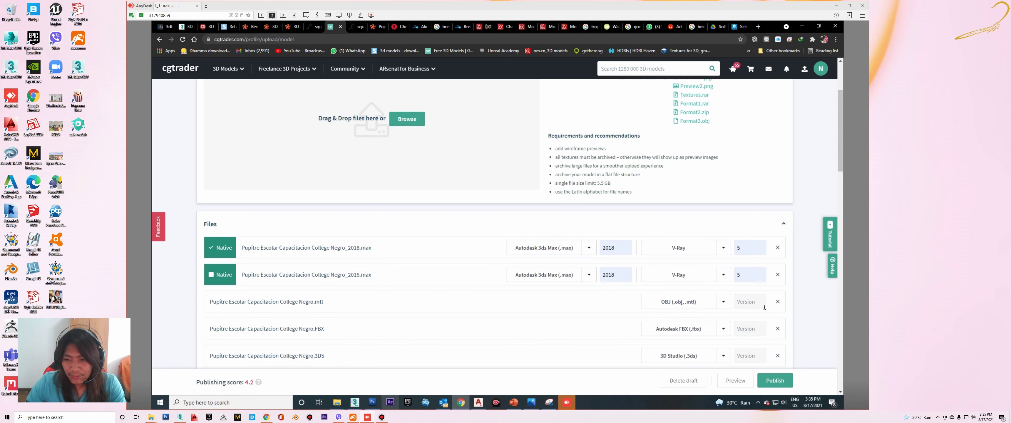
# - Set the .mtl, .FBX, .3DS and .obj file versions to 2018
pyautogui.click(748, 301)
pyautogui.click(749, 329)
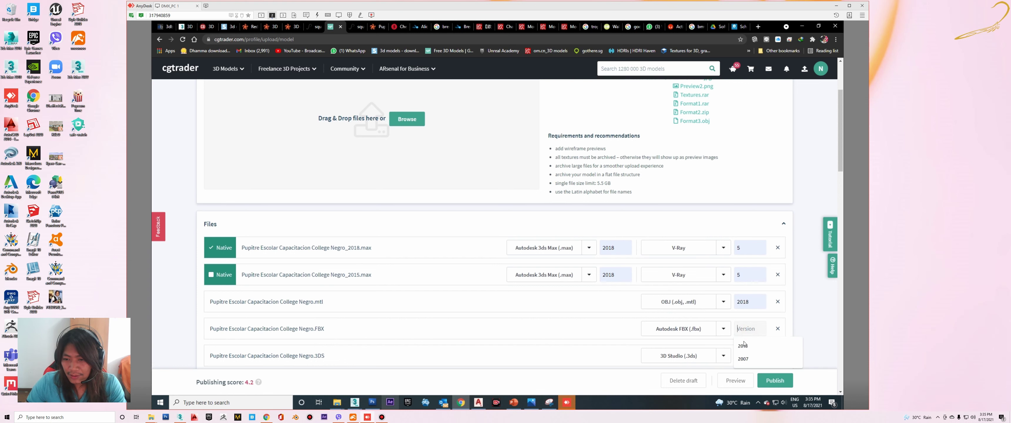
pyautogui.click(744, 345)
pyautogui.click(747, 373)
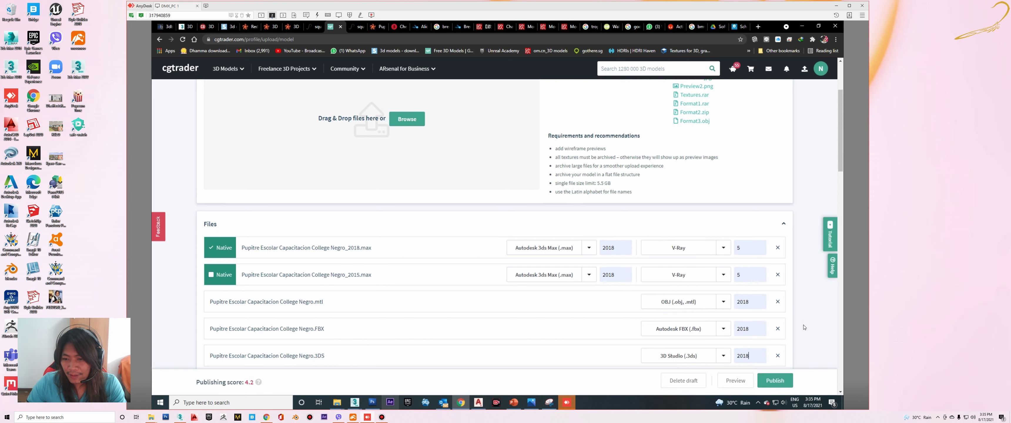
pyautogui.scroll(-3, 812, 308)
pyautogui.click(745, 278)
pyautogui.write('2018')
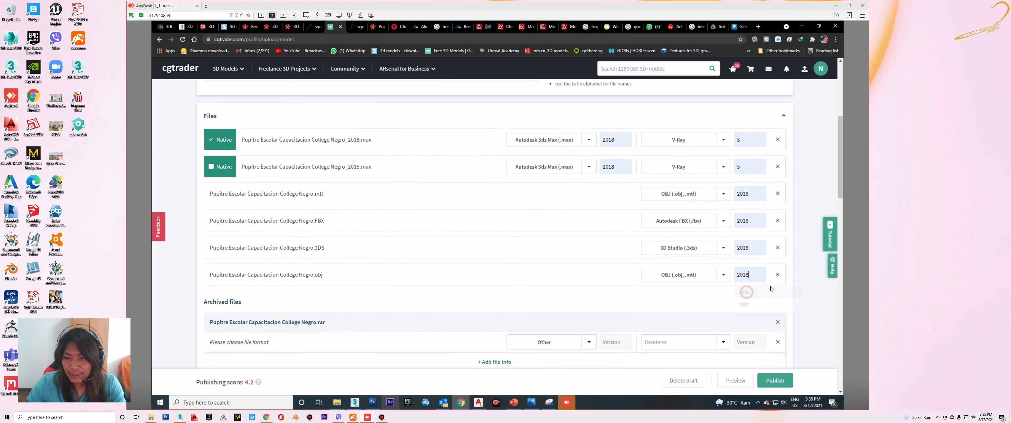
pyautogui.scroll(-2, 432, 290)
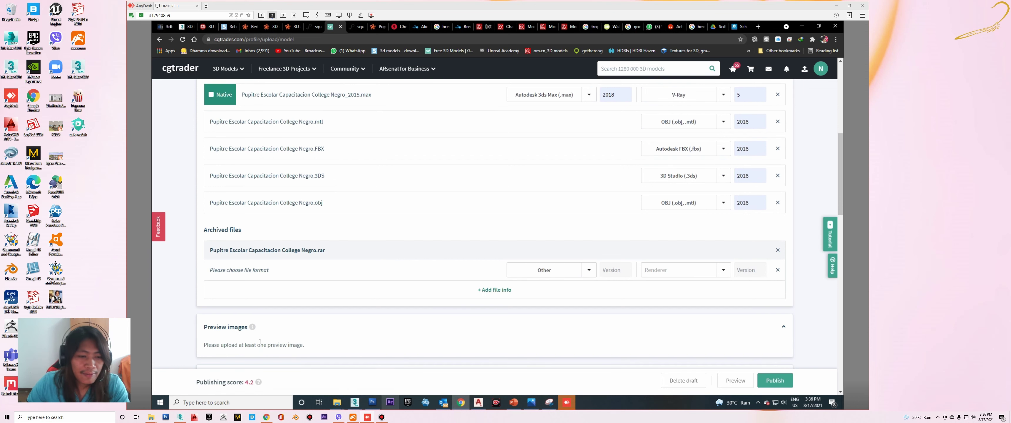
pyautogui.scroll(-1, 266, 344)
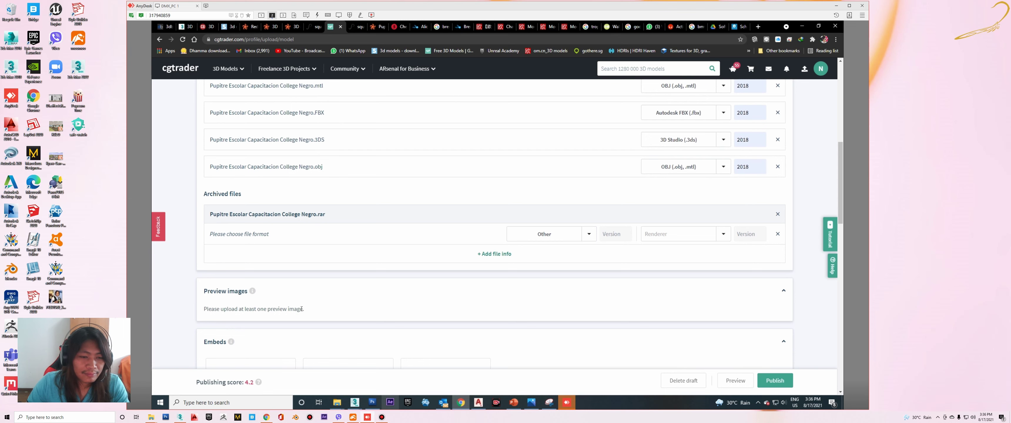
# - Open the preview images subfolder and upload the first chair preview, 1.jpg
pyautogui.hotkey('alt', 'Tab')
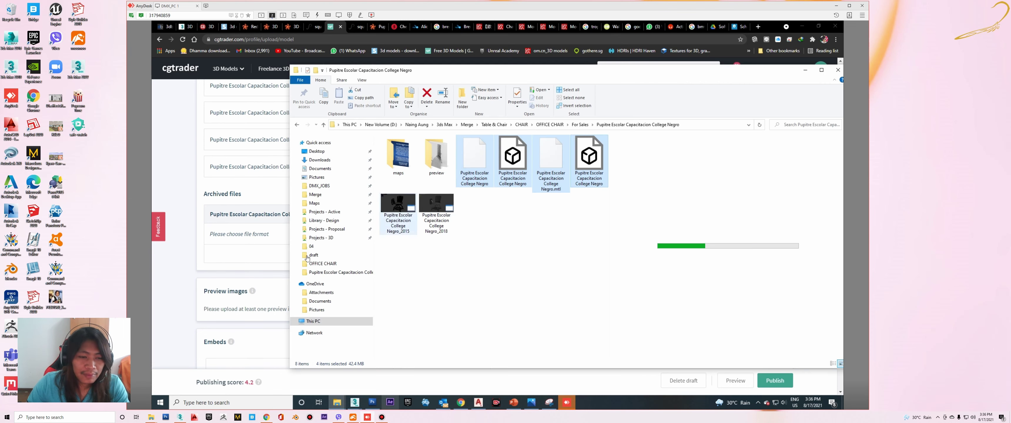
pyautogui.moveTo(398, 70); pyautogui.dragTo(468, 74)
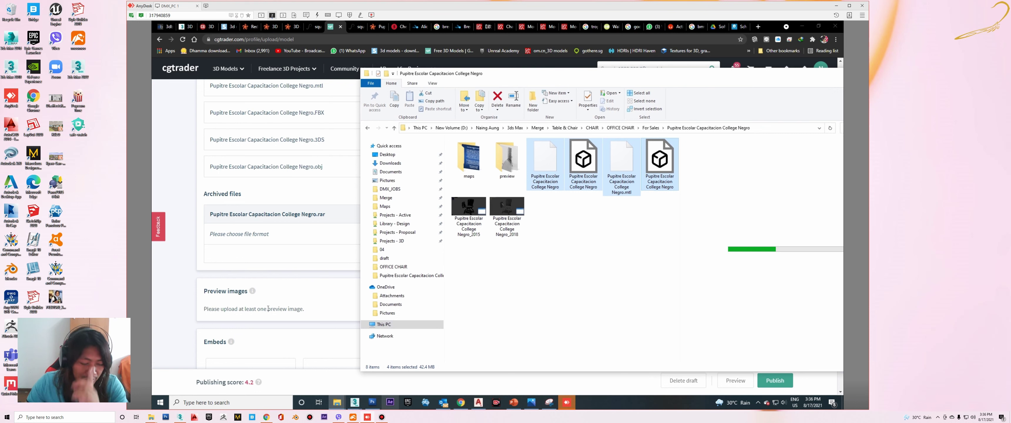
pyautogui.doubleClick(507, 159)
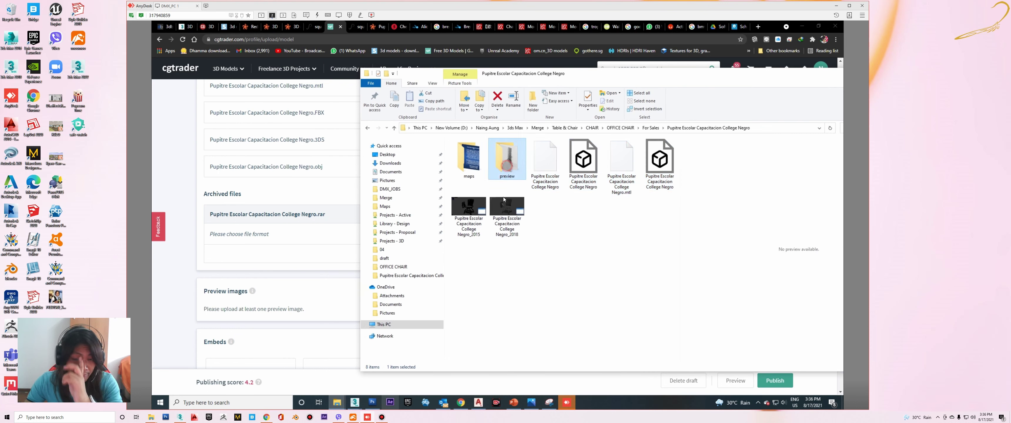
pyautogui.moveTo(469, 162); pyautogui.dragTo(286, 310)
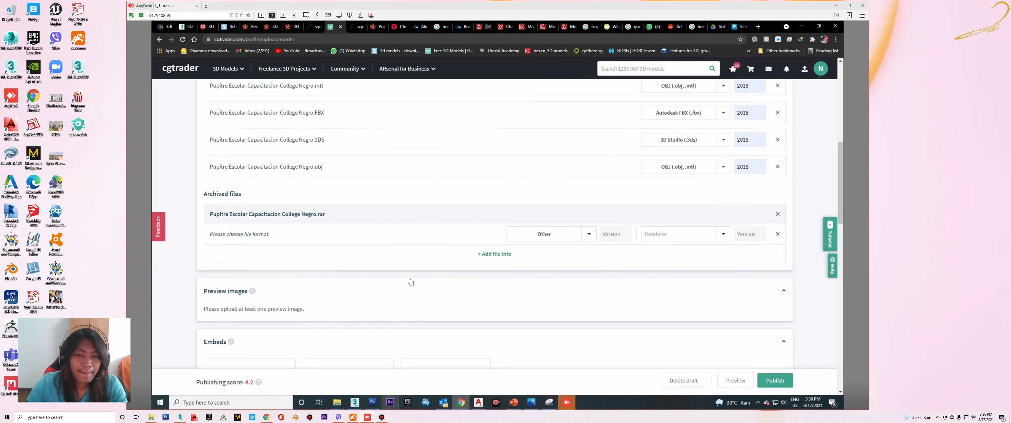
pyautogui.scroll(-2, 406, 284)
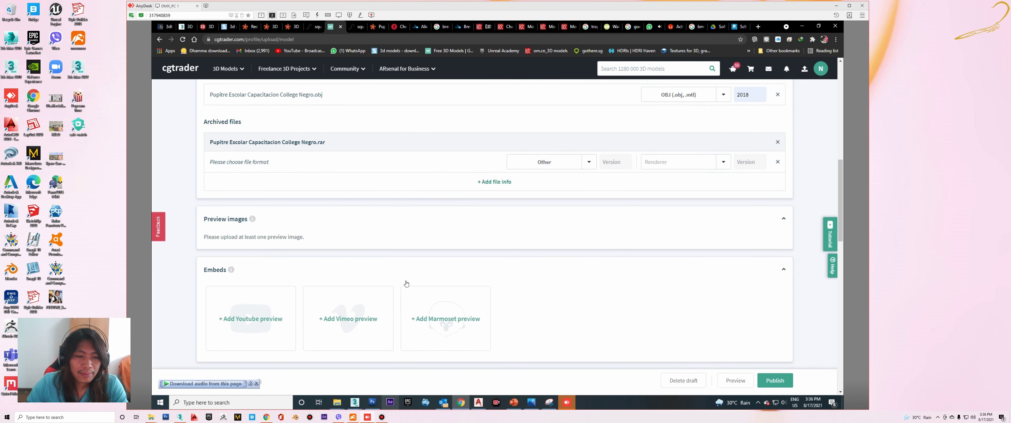
pyautogui.scroll(1, 406, 283)
pyautogui.scroll(3, 407, 284)
pyautogui.scroll(4, 406, 284)
pyautogui.scroll(3, 406, 283)
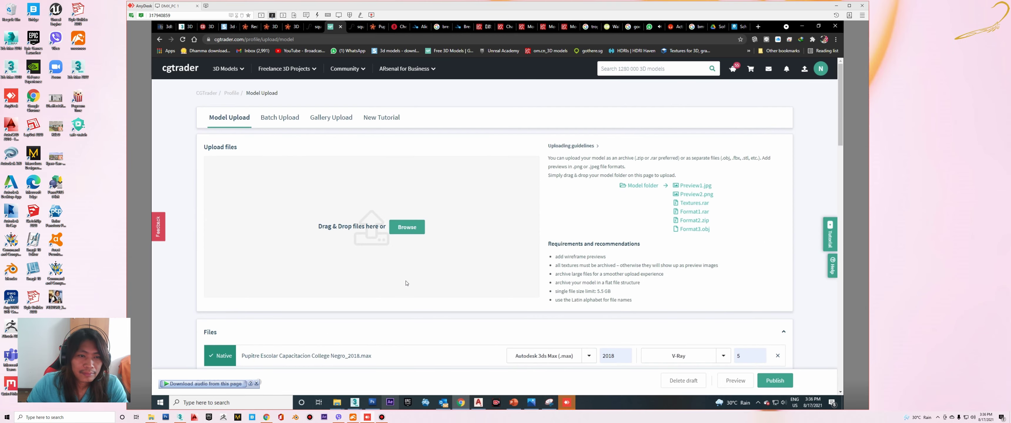
pyautogui.scroll(-1, 406, 283)
pyautogui.scroll(-5, 406, 283)
pyautogui.scroll(-4, 406, 284)
pyautogui.scroll(-4, 407, 283)
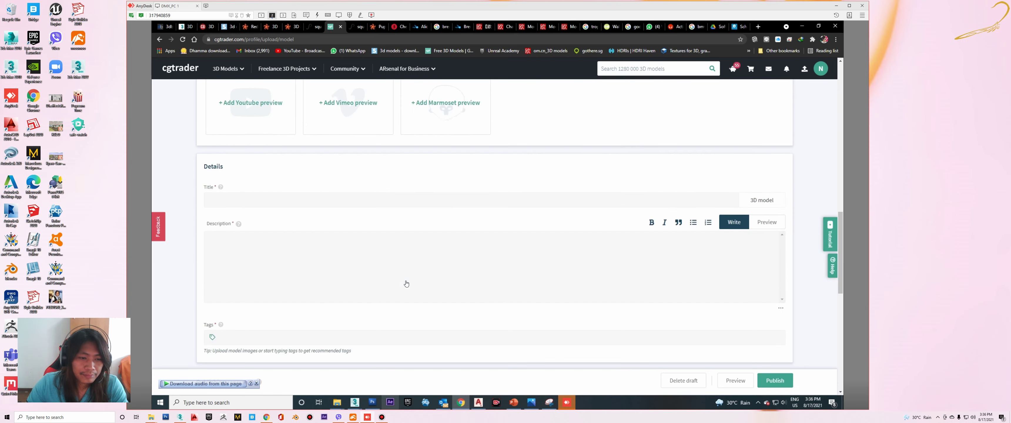
pyautogui.scroll(-2, 406, 284)
pyautogui.scroll(-4, 407, 283)
pyautogui.scroll(-2, 406, 284)
pyautogui.scroll(-2, 406, 284)
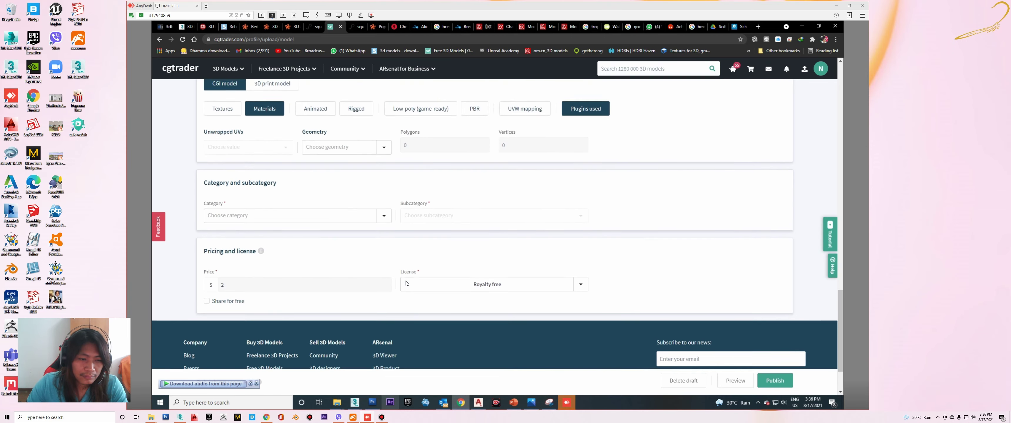
pyautogui.scroll(4, 407, 283)
pyautogui.scroll(4, 406, 283)
pyautogui.scroll(3, 406, 284)
pyautogui.scroll(3, 406, 283)
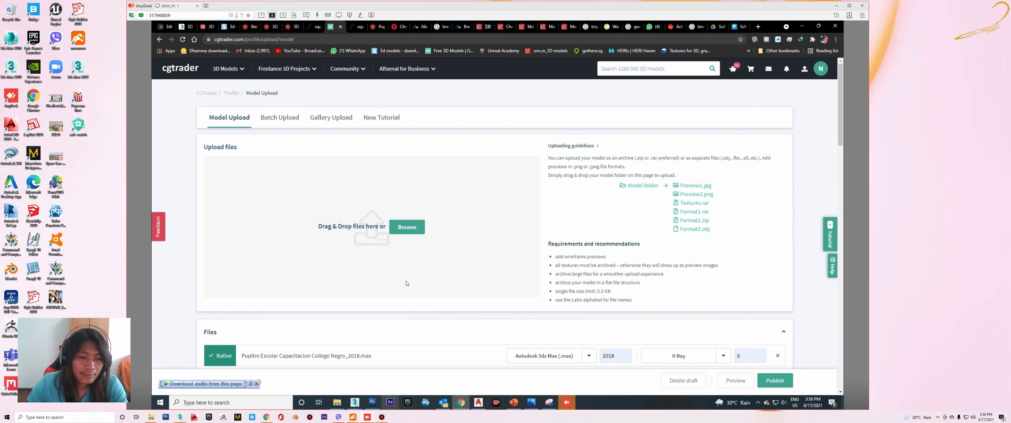
pyautogui.scroll(-3, 406, 283)
pyautogui.scroll(3, 407, 284)
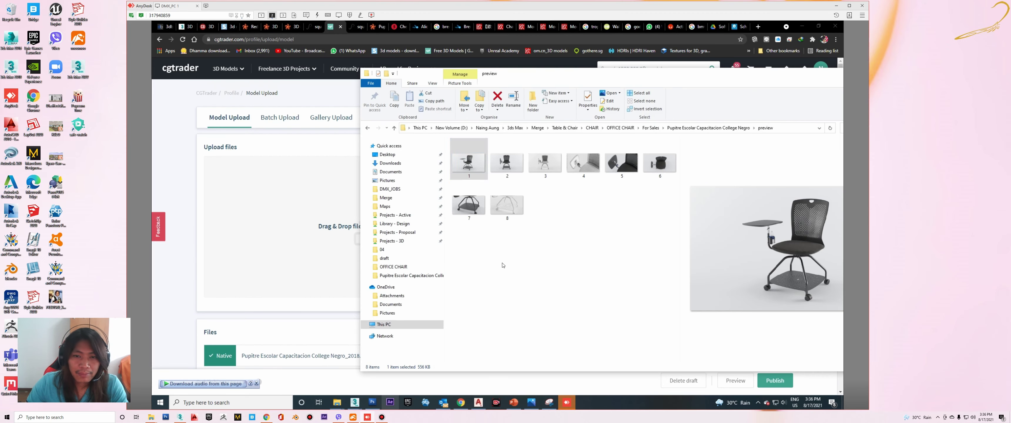
pyautogui.moveTo(473, 162); pyautogui.dragTo(316, 197)
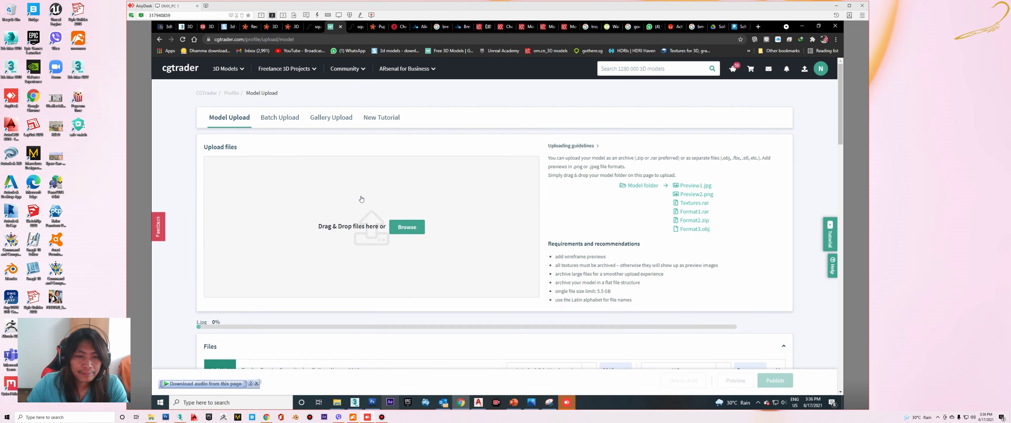
# - Upload preview images 2, 5, 6 and 7 one at a time
pyautogui.hotkey('alt', 'Tab')
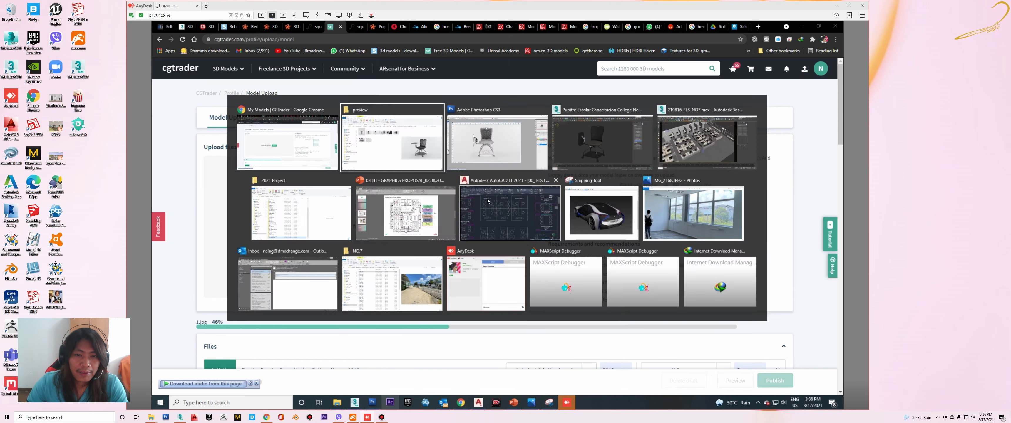
pyautogui.click(512, 164)
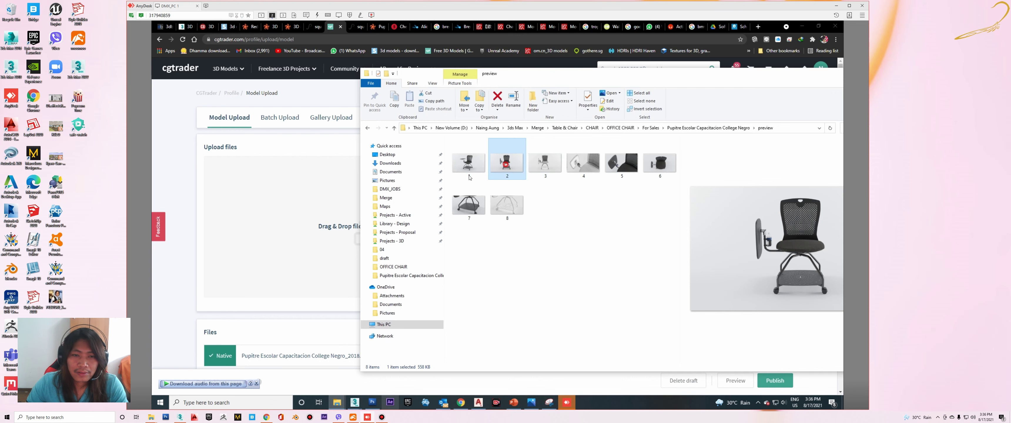
pyautogui.moveTo(507, 163); pyautogui.dragTo(312, 220)
pyautogui.hotkey('alt', 'Tab')
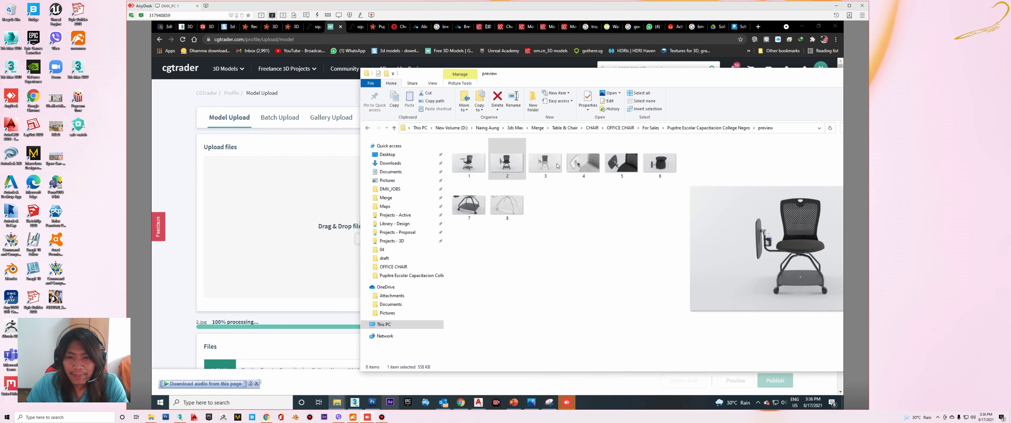
pyautogui.moveTo(622, 163); pyautogui.dragTo(313, 189)
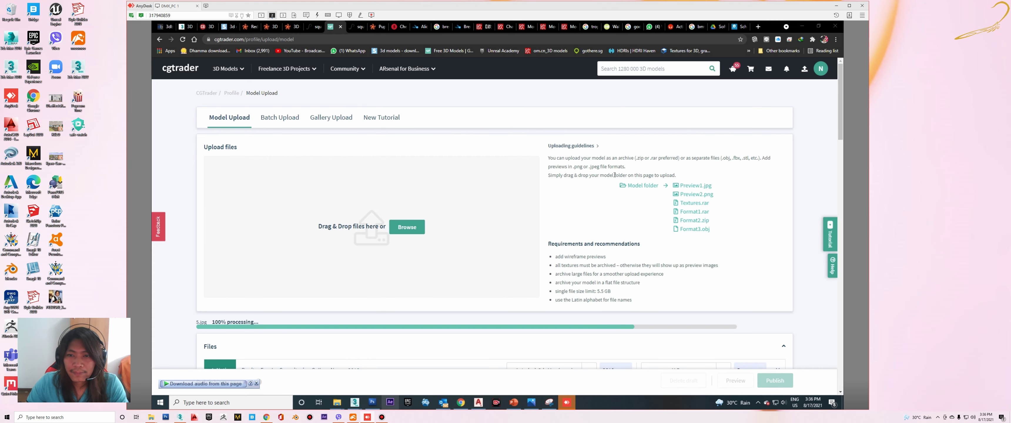
pyautogui.hotkey('alt', 'Tab')
pyautogui.moveTo(660, 163); pyautogui.dragTo(285, 199)
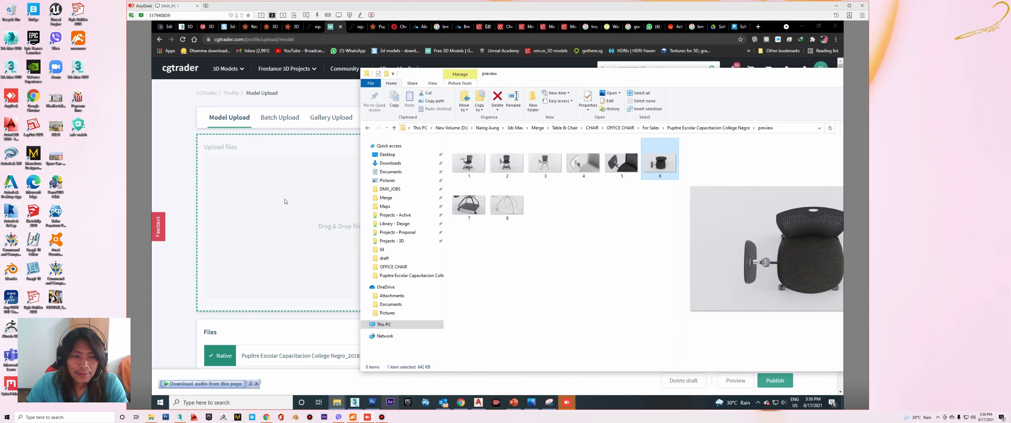
pyautogui.hotkey('alt', 'Tab')
pyautogui.moveTo(469, 205); pyautogui.dragTo(326, 209)
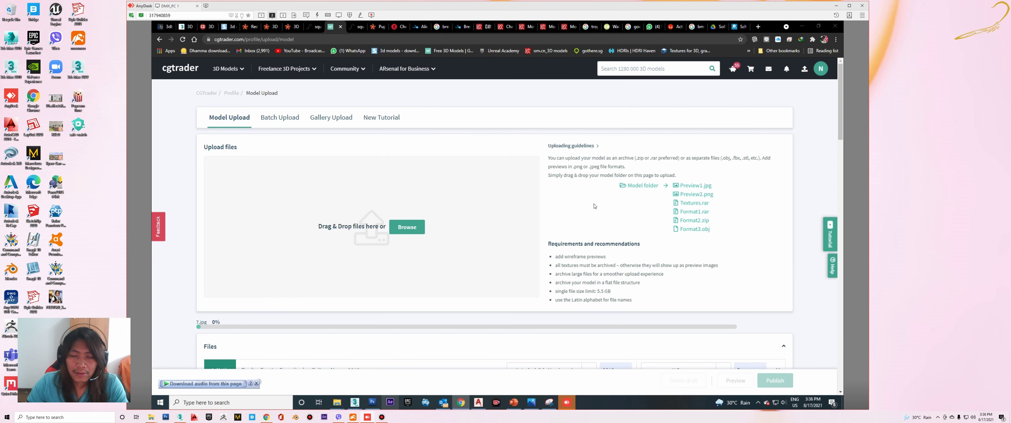
pyautogui.hotkey('alt', 'Tab')
# - Upload preview images 3, 4 and 8 together in one drop
pyautogui.click(506, 205)
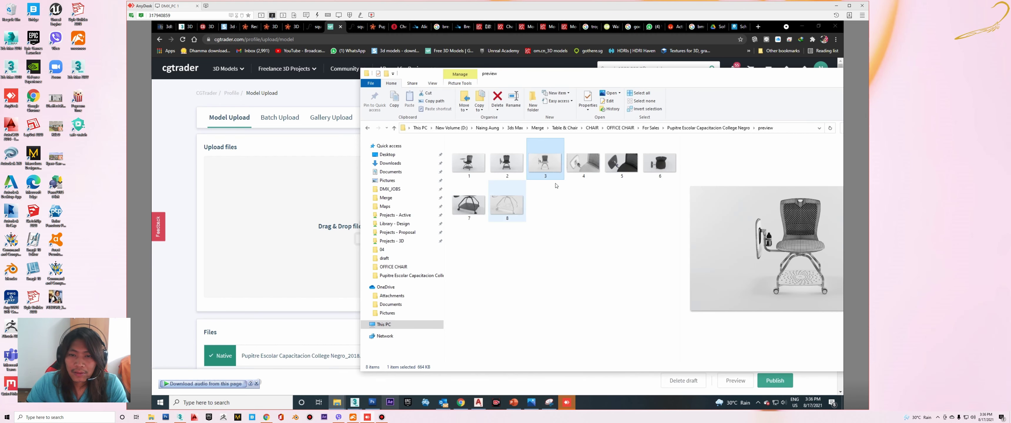
pyautogui.keyDown('ctrl'); pyautogui.click(584, 162); pyautogui.keyUp('ctrl')
pyautogui.keyDown('ctrl'); pyautogui.click(544, 165); pyautogui.keyUp('ctrl')
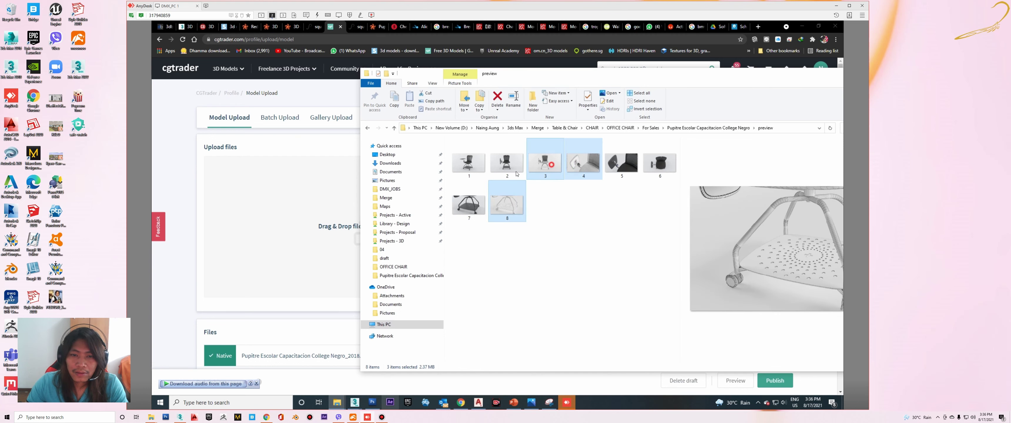
pyautogui.moveTo(545, 164); pyautogui.dragTo(315, 190)
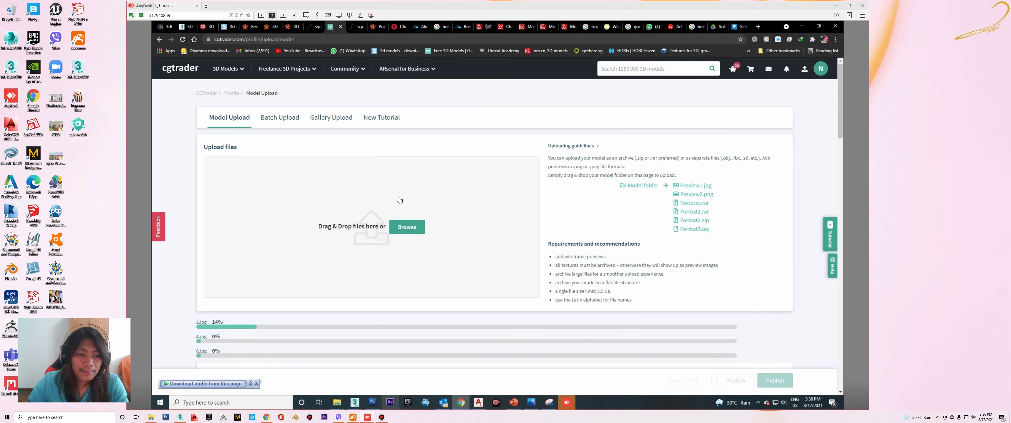
pyautogui.scroll(-2, 443, 210)
pyautogui.scroll(-1, 443, 212)
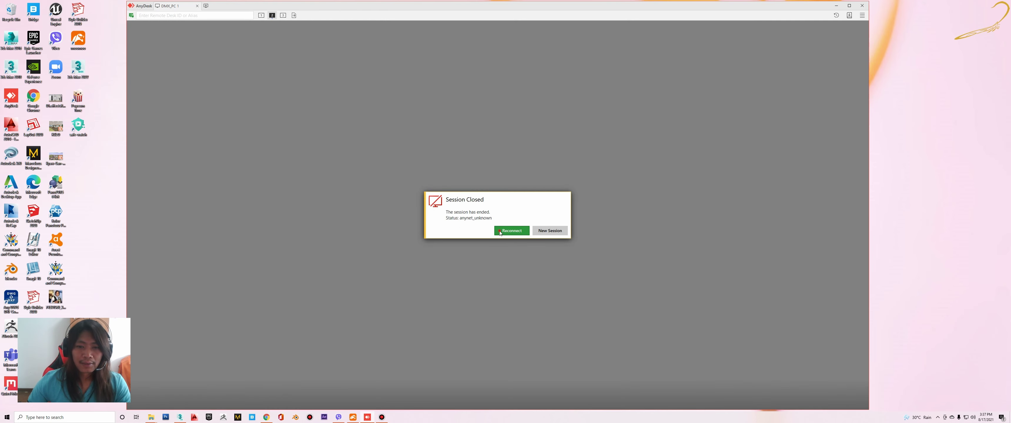
# - Reconnect the AnyDesk session and return to the Preview images section
pyautogui.click(512, 230)
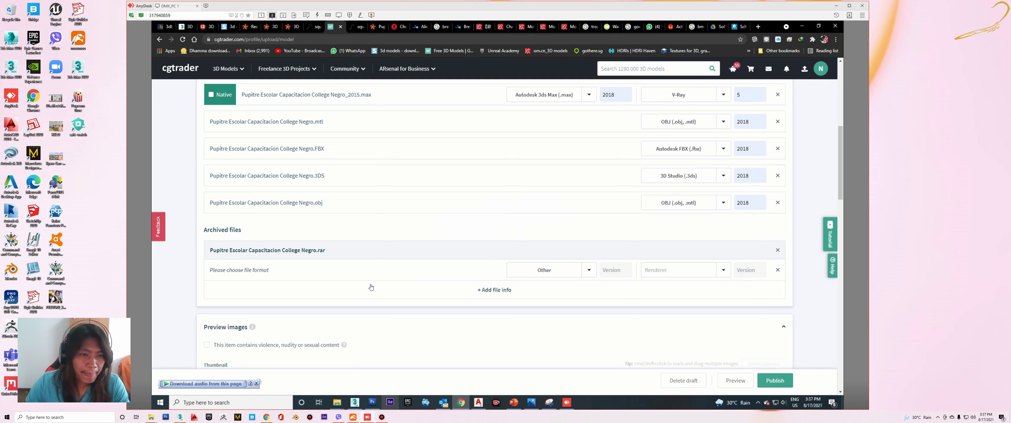
pyautogui.scroll(2, 373, 285)
pyautogui.scroll(2, 374, 281)
pyautogui.scroll(2, 377, 273)
pyautogui.scroll(-10, 381, 267)
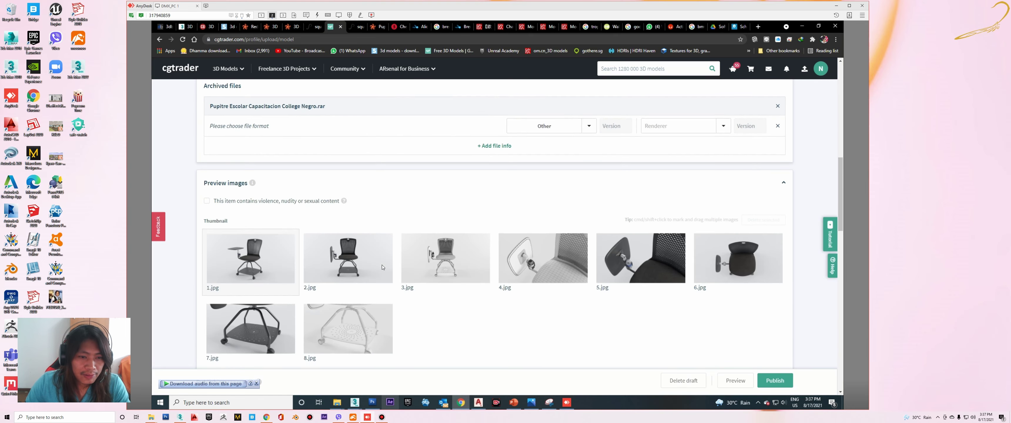
pyautogui.scroll(-3, 382, 267)
pyautogui.scroll(2, 354, 255)
pyautogui.scroll(1, 295, 235)
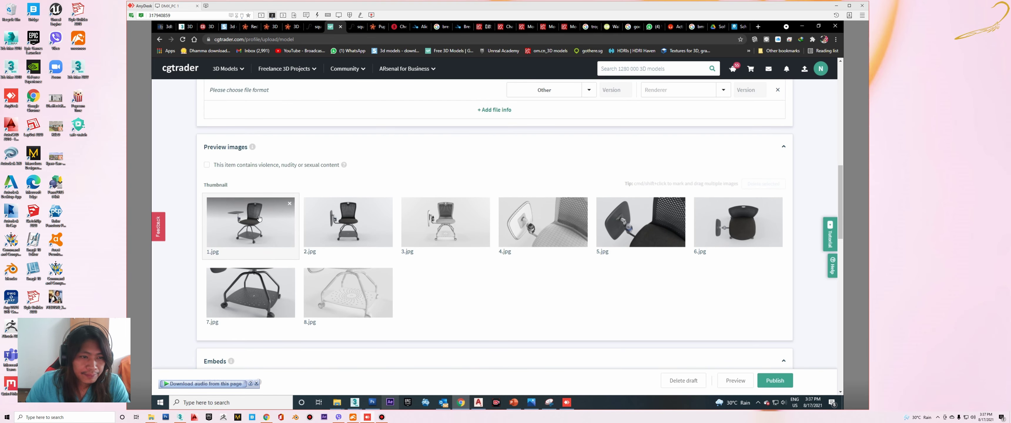
pyautogui.moveTo(445, 258)
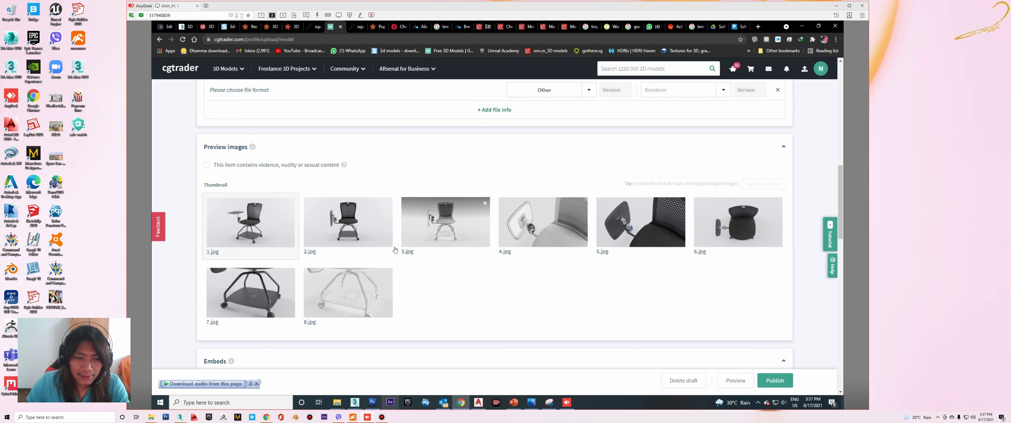
# - Drag 7.jpg, 5.jpg and 6.jpg so previews read 1, 2, 5, 6, 7, 3, 4, 8
pyautogui.moveTo(251, 293); pyautogui.dragTo(491, 234)
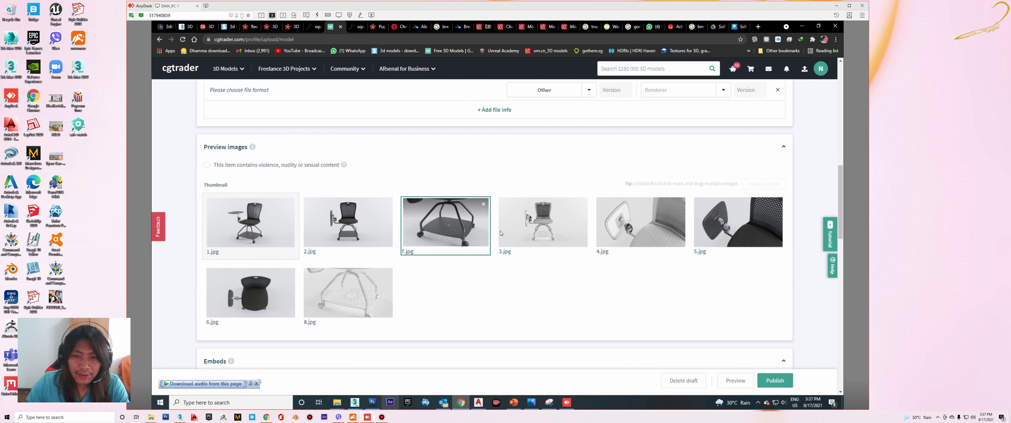
pyautogui.moveTo(738, 223); pyautogui.dragTo(436, 237)
pyautogui.moveTo(251, 292); pyautogui.dragTo(617, 243)
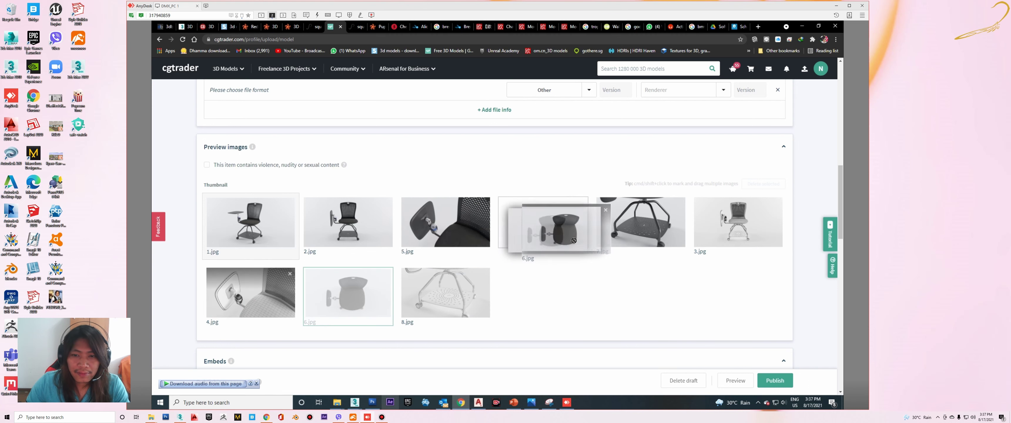
pyautogui.moveTo(641, 223)
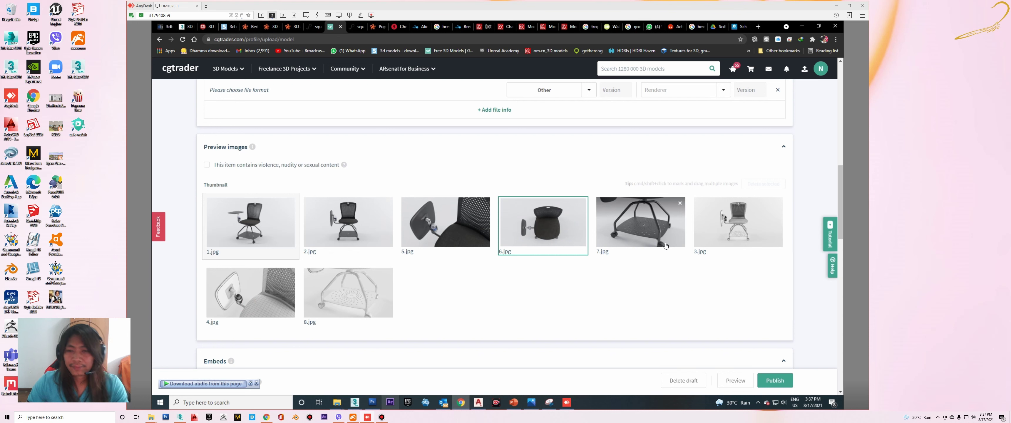
pyautogui.scroll(-2, 455, 299)
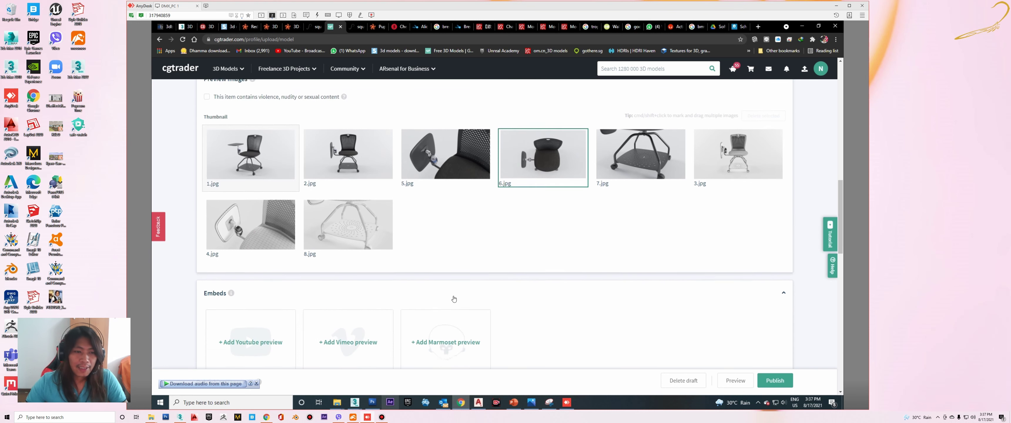
pyautogui.scroll(-2, 434, 290)
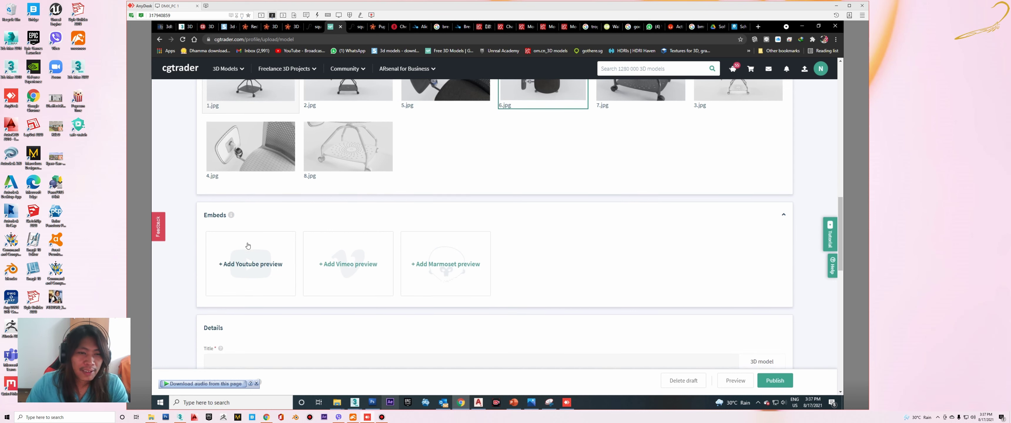
pyautogui.scroll(-1, 262, 243)
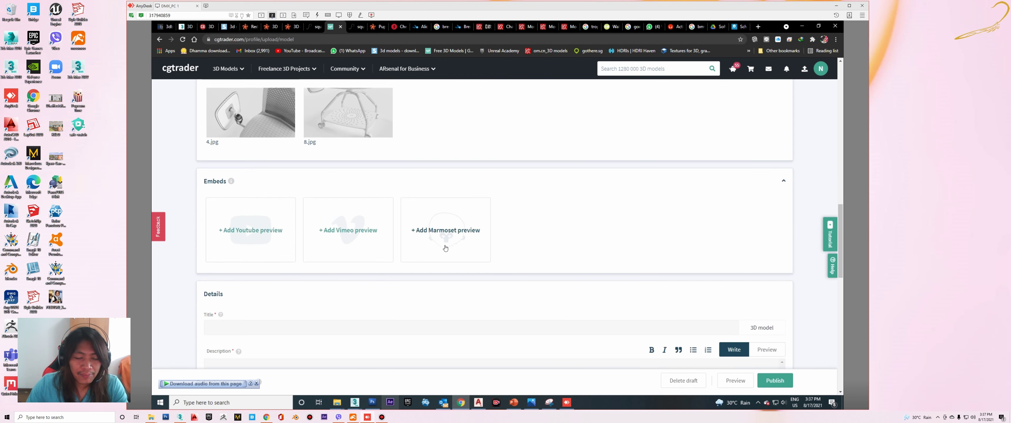
pyautogui.scroll(-2, 365, 261)
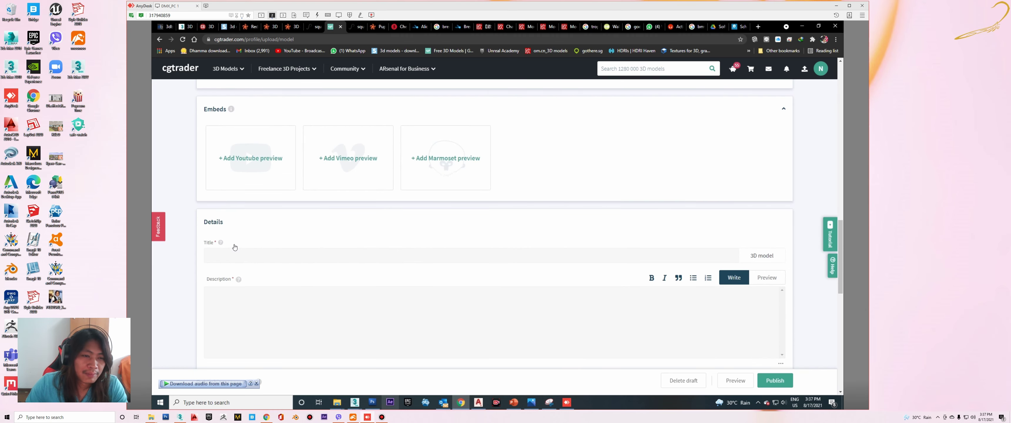
# - Copy the chair's title from its TurboSquid product page
pyautogui.click(319, 29)
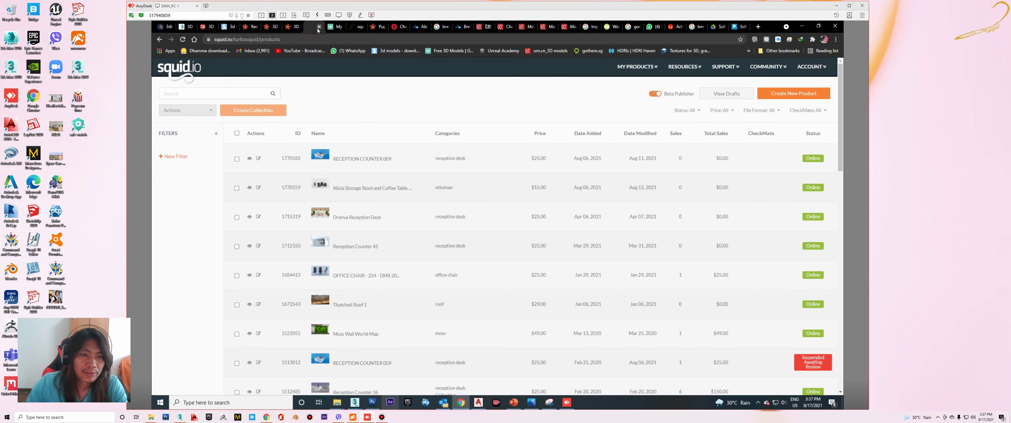
pyautogui.click(299, 29)
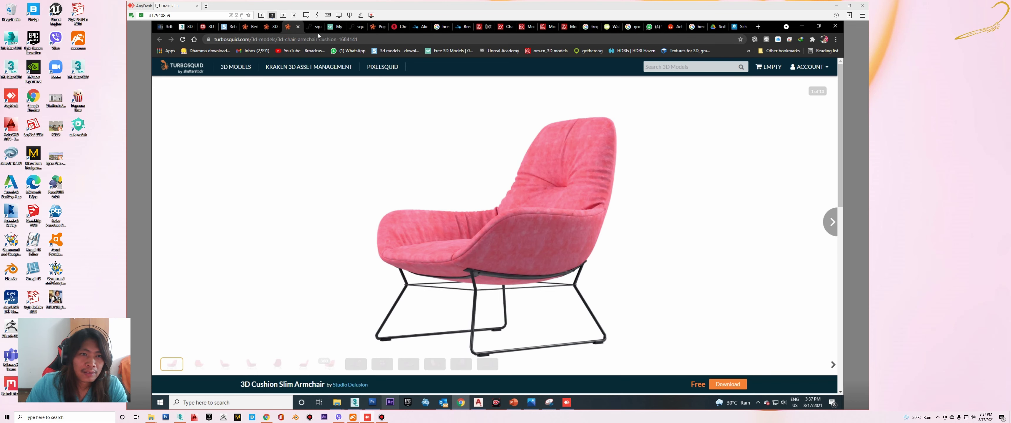
pyautogui.click(341, 30)
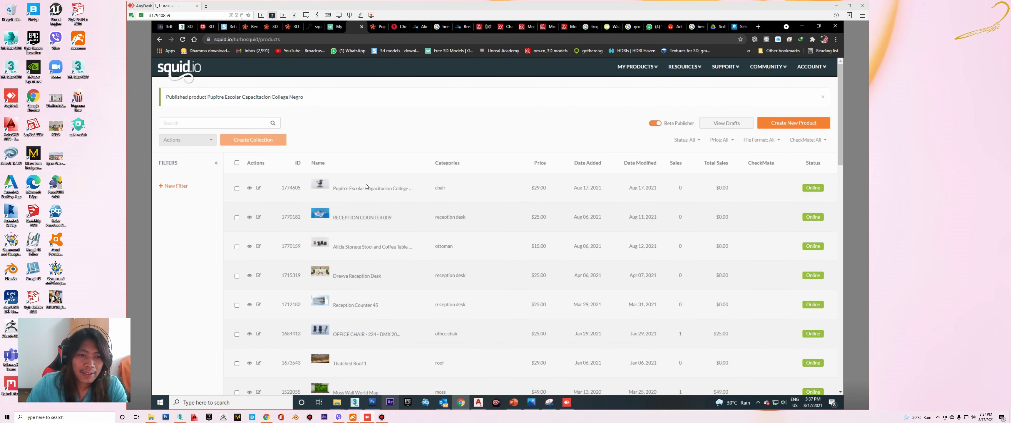
pyautogui.moveTo(335, 189); pyautogui.dragTo(408, 190)
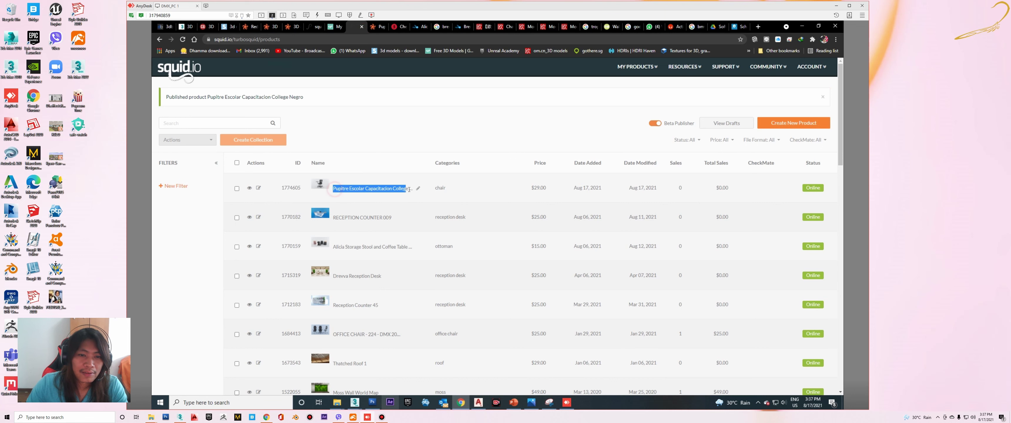
pyautogui.click(430, 191)
pyautogui.click(373, 28)
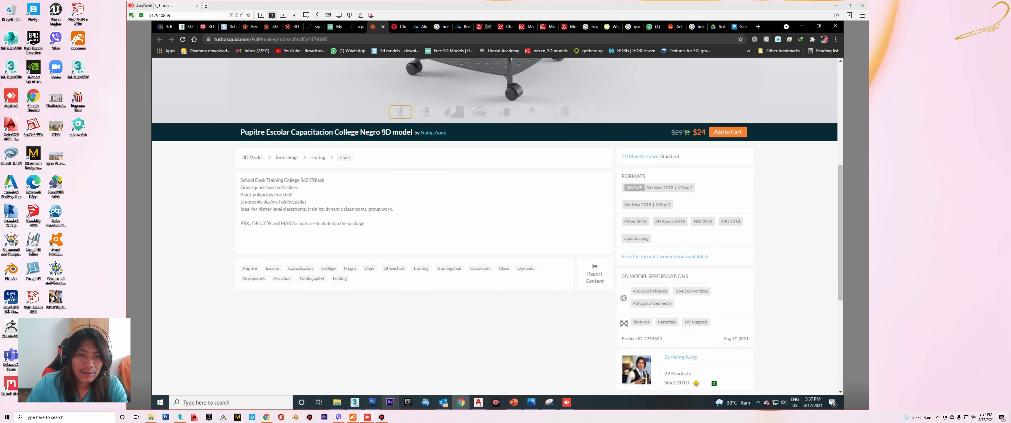
pyautogui.moveTo(381, 132); pyautogui.dragTo(239, 137)
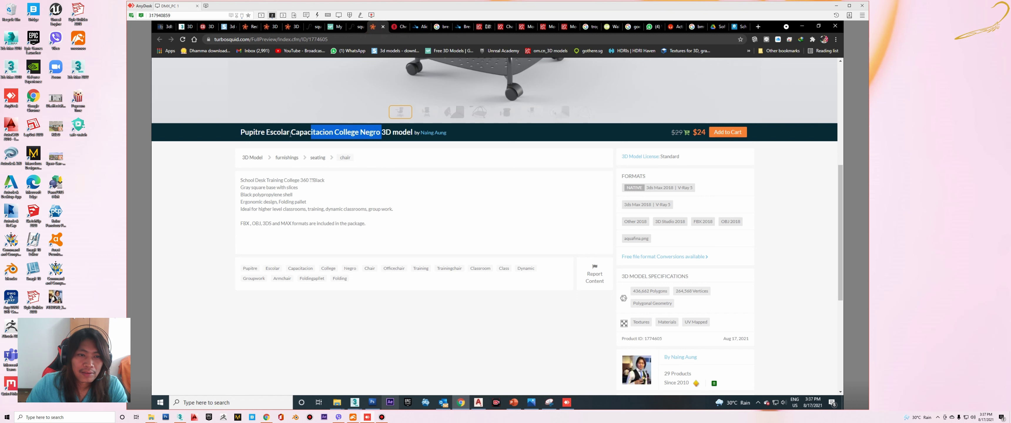
pyautogui.rightClick(257, 132)
pyautogui.click(278, 139)
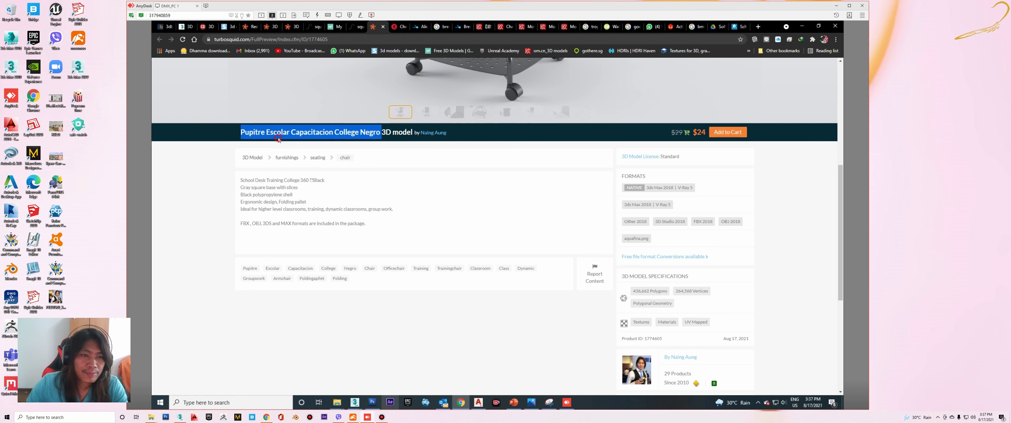
# - Paste 'Pupitre Escolar Capacitacion College Negro' into the CGTrader Title field
pyautogui.click(335, 29)
pyautogui.click(218, 257)
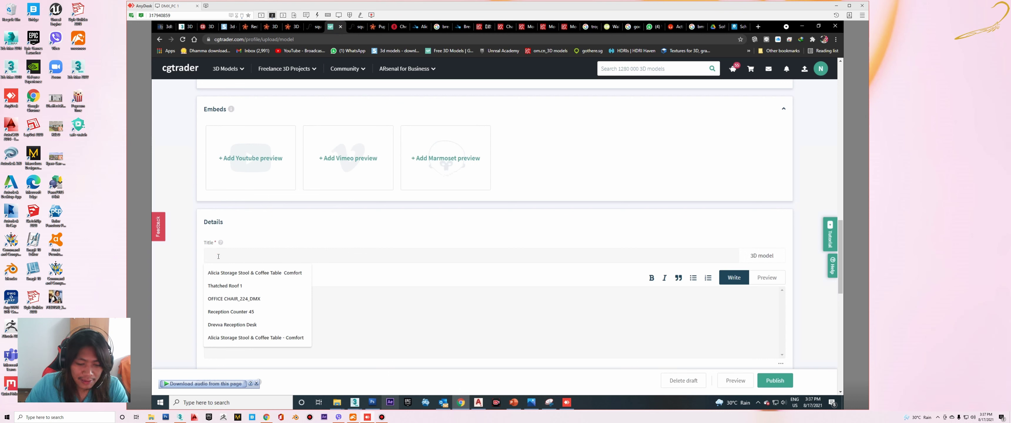
pyautogui.hotkey('ctrl', 'v')
pyautogui.click(226, 295)
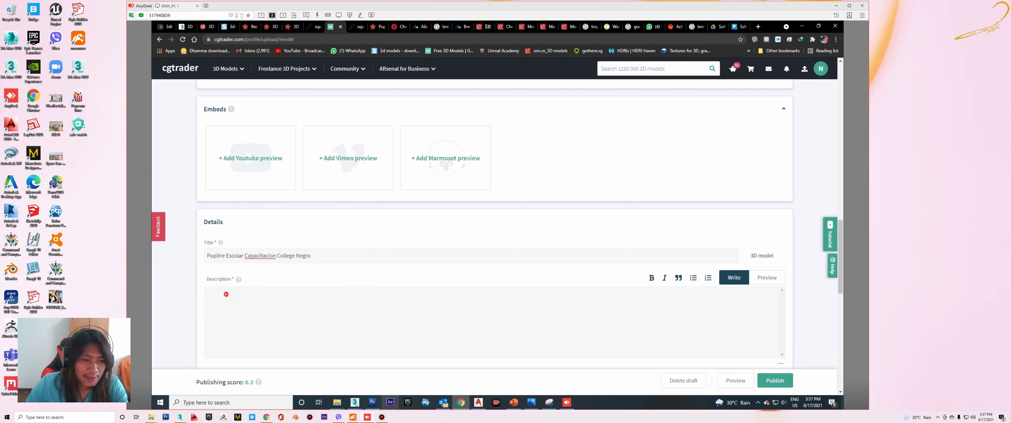
# - Close the squid.io tab and copy the TurboSquid listing's description text
pyautogui.click(359, 27)
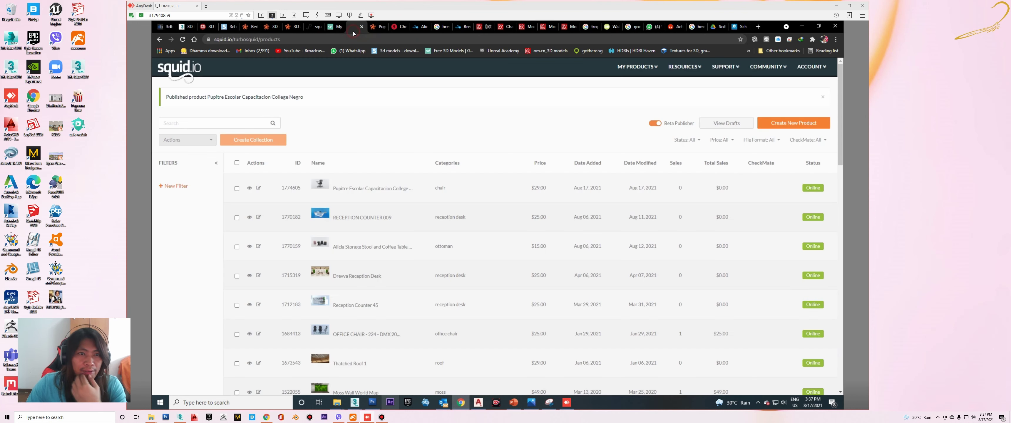
pyautogui.click(362, 27)
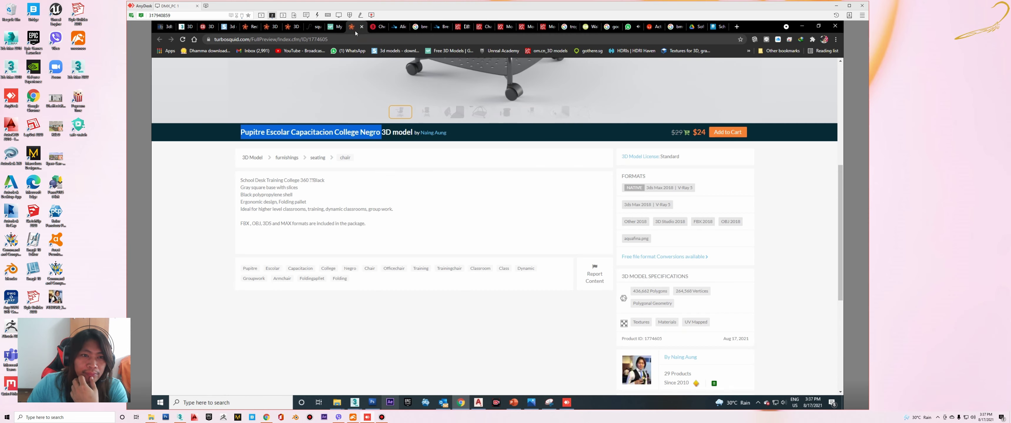
pyautogui.click(372, 190)
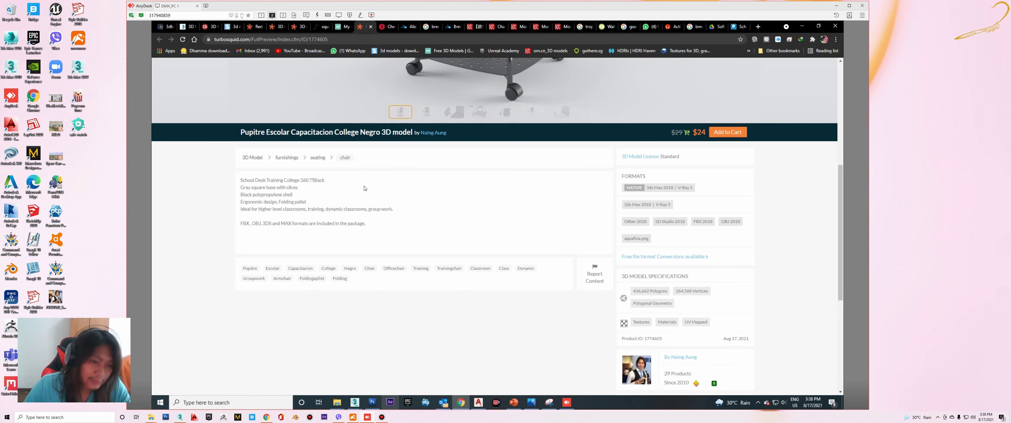
pyautogui.moveTo(240, 179); pyautogui.dragTo(376, 228)
pyautogui.rightClick(288, 201)
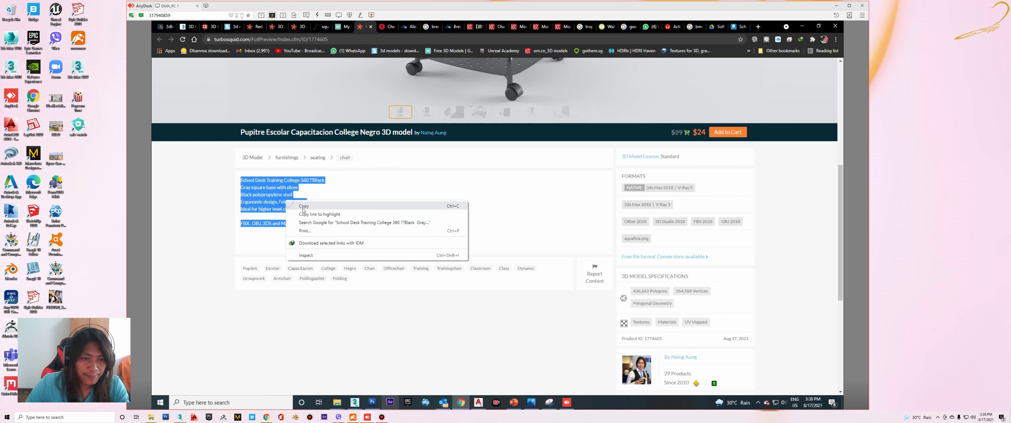
pyautogui.click(303, 207)
# - Paste the description, starting 'School Desk Training College 360', into CGTrader's Description
pyautogui.click(341, 26)
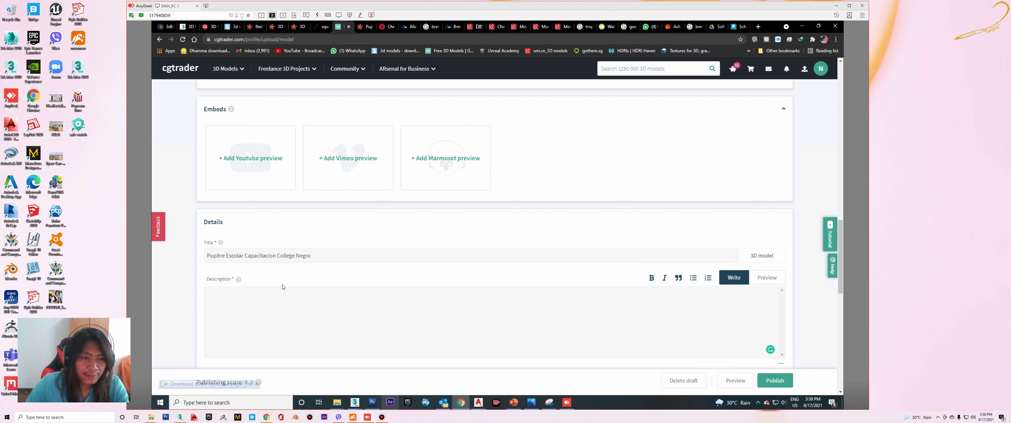
pyautogui.click(255, 298)
pyautogui.hotkey('ctrl', 'v')
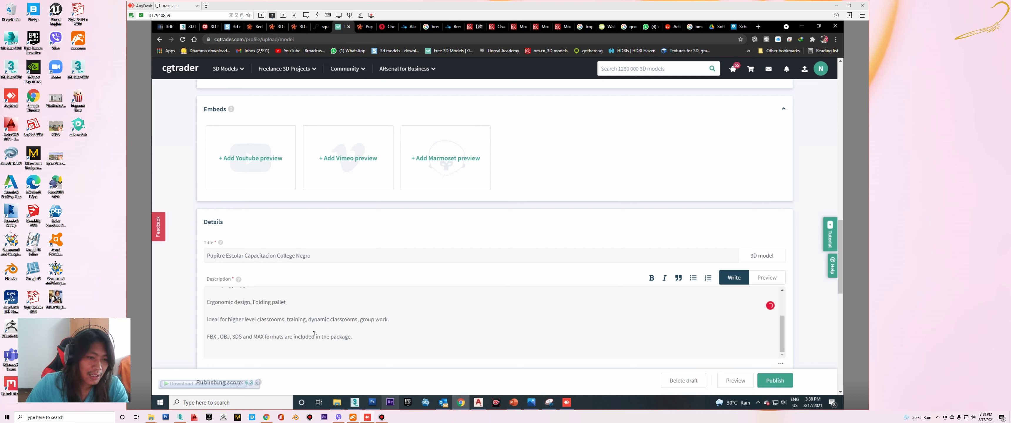
pyautogui.scroll(2, 314, 334)
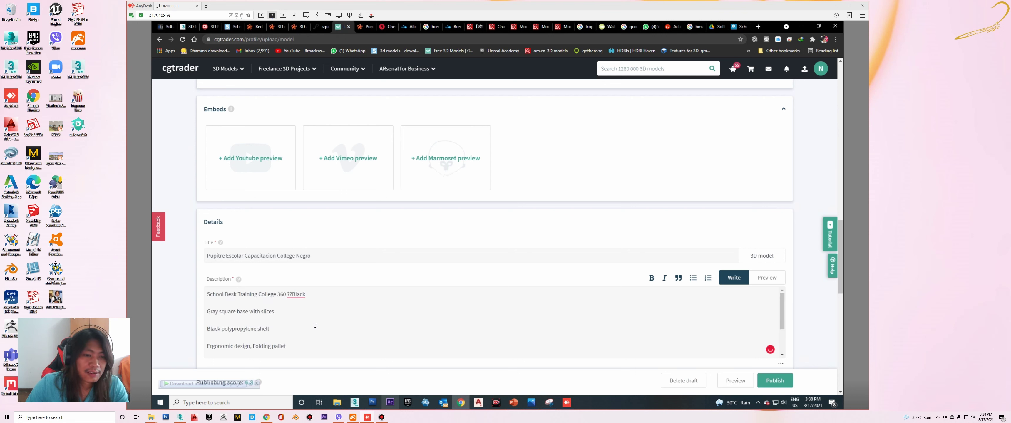
pyautogui.scroll(-2, 315, 325)
pyautogui.scroll(2, 315, 326)
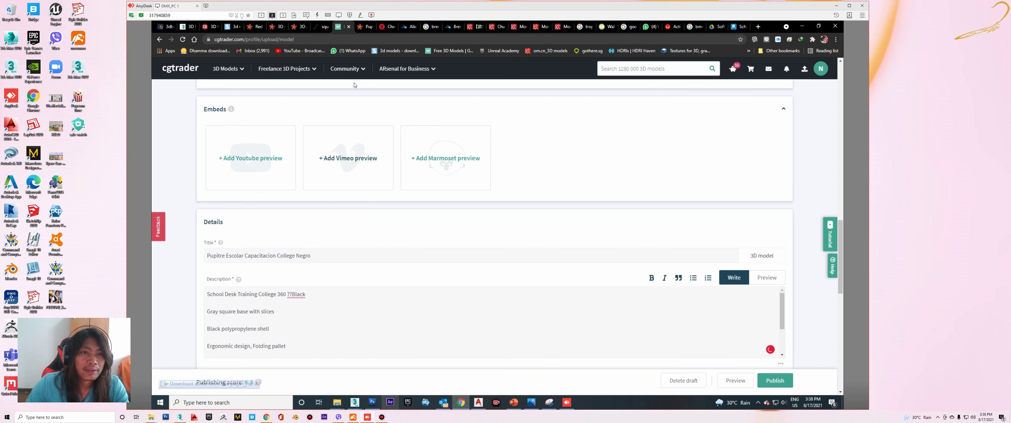
# - Select the TurboSquid listing tags, Pupitre through Folding, then return to the upload form
pyautogui.click(368, 28)
pyautogui.click(400, 231)
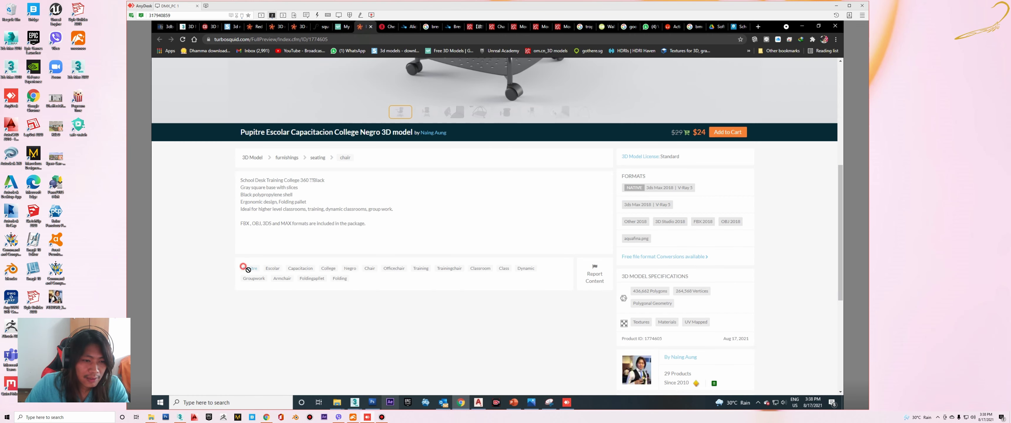
pyautogui.moveTo(350, 280); pyautogui.dragTo(245, 269)
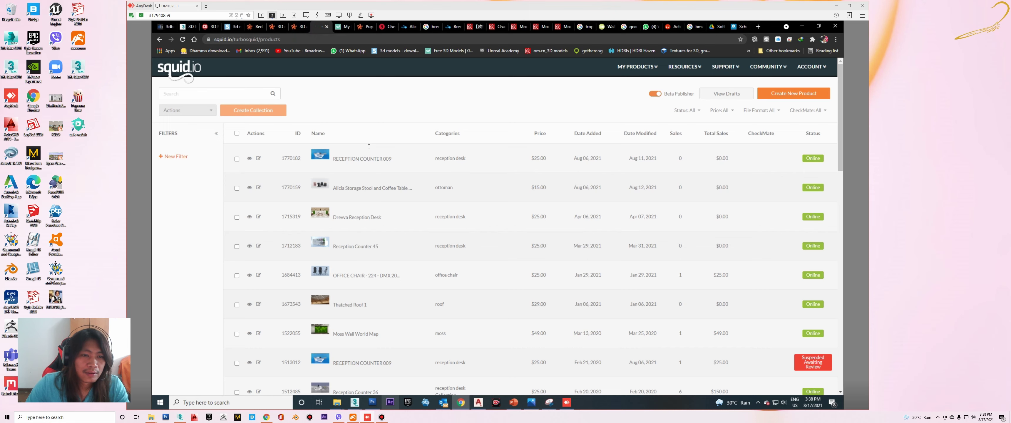
pyautogui.click(340, 27)
pyautogui.scroll(-4, 343, 214)
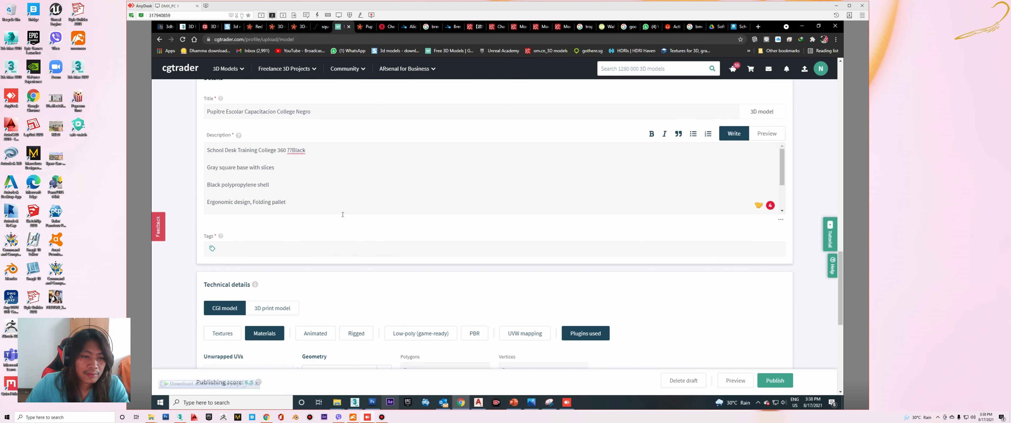
pyautogui.scroll(-1, 373, 275)
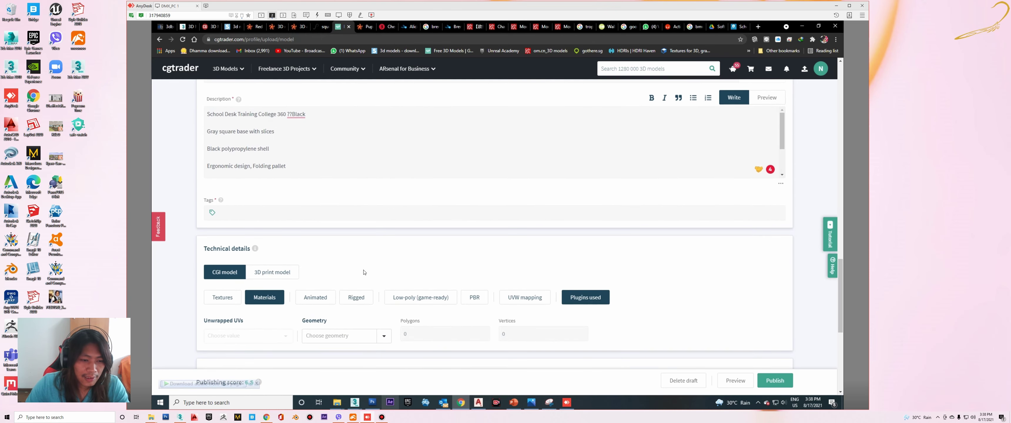
pyautogui.scroll(-1, 374, 271)
pyautogui.scroll(-1, 376, 265)
pyautogui.scroll(-2, 392, 264)
pyautogui.scroll(-1, 432, 261)
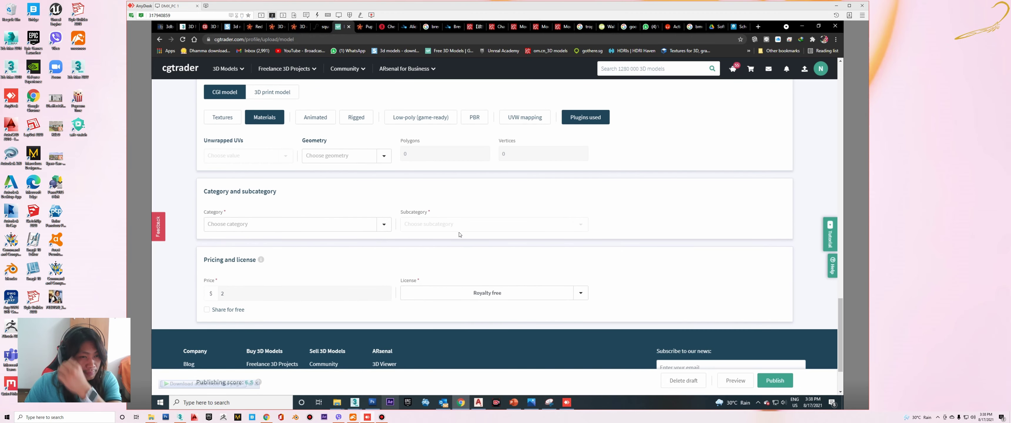
pyautogui.scroll(3, 459, 236)
pyautogui.scroll(1, 300, 201)
# - Paste the TurboSquid tags (Pupitre, Escolar, Capacitacion…Folding) into Tags and add the recommended tag school
pyautogui.click(225, 178)
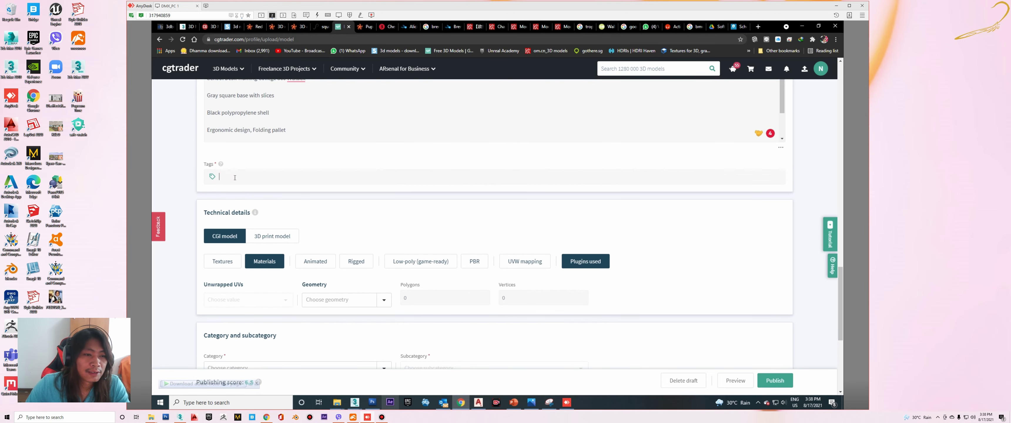
pyautogui.hotkey('ctrl', 'v')
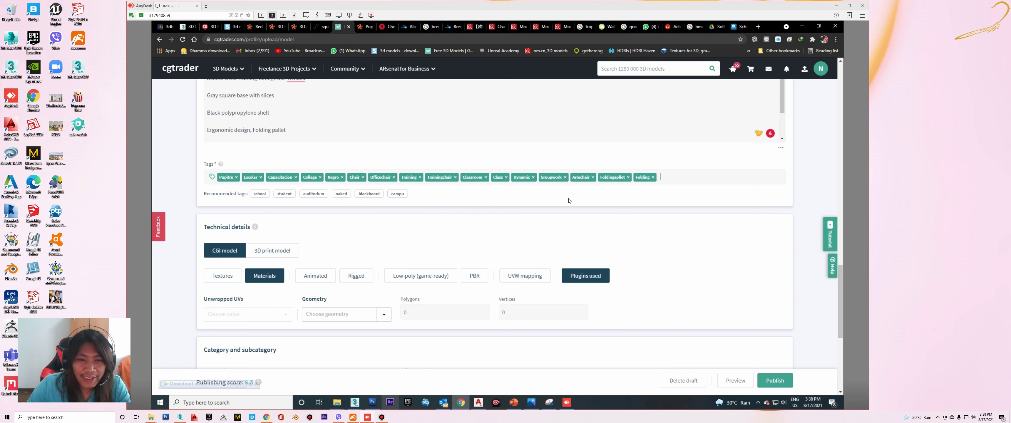
pyautogui.click(260, 194)
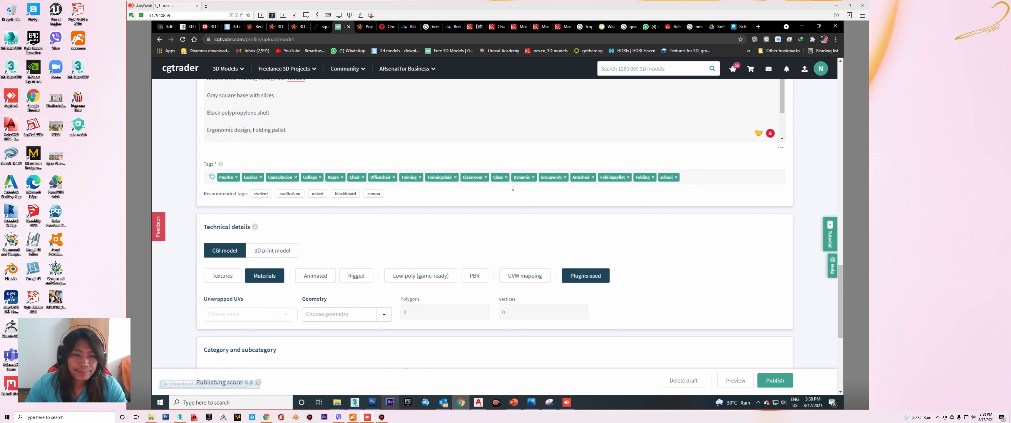
pyautogui.scroll(4, 312, 222)
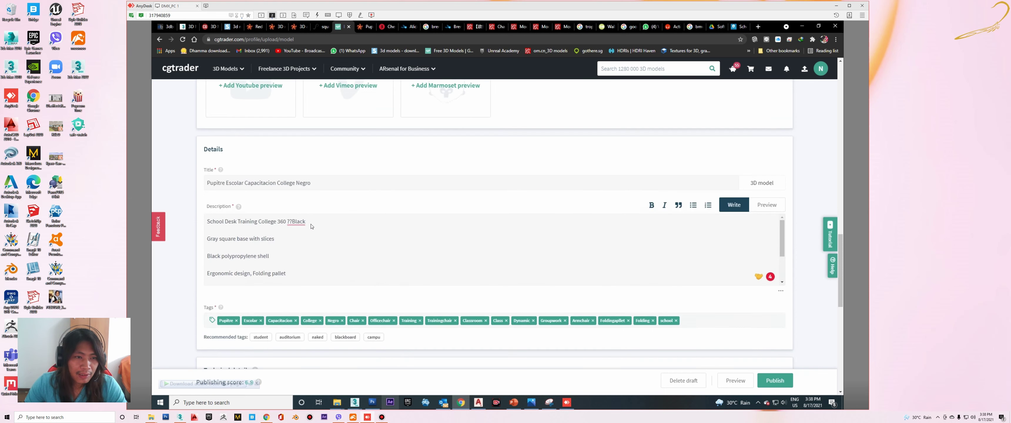
pyautogui.scroll(-4, 322, 182)
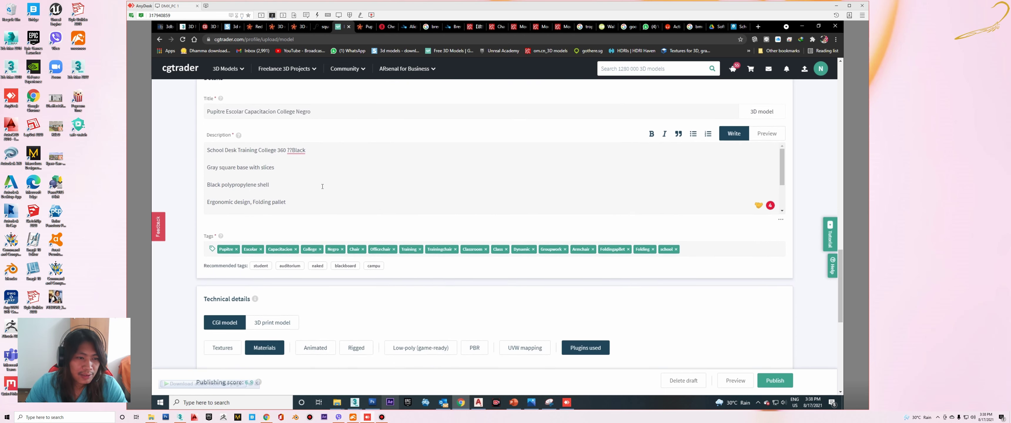
pyautogui.scroll(-1, 275, 228)
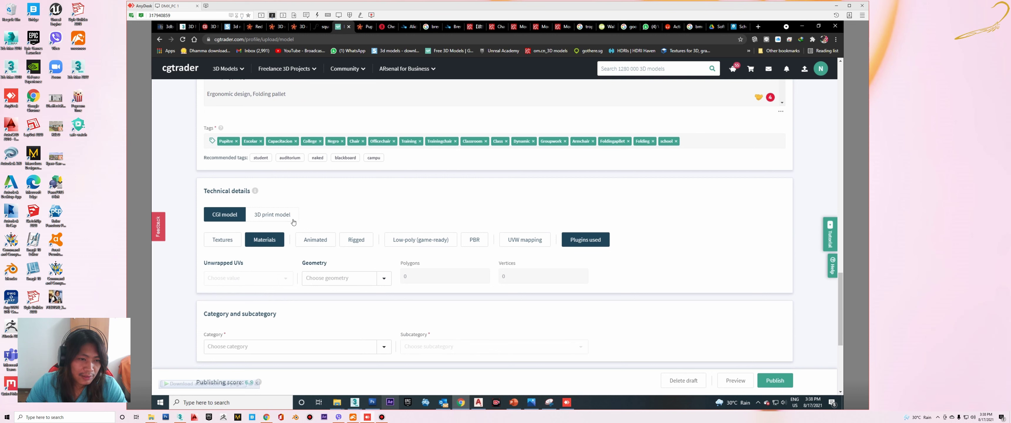
# - Mark Textures and UVW mapping, with Unwrapped UVs set to No and Geometry to Polygon mesh
pyautogui.click(231, 240)
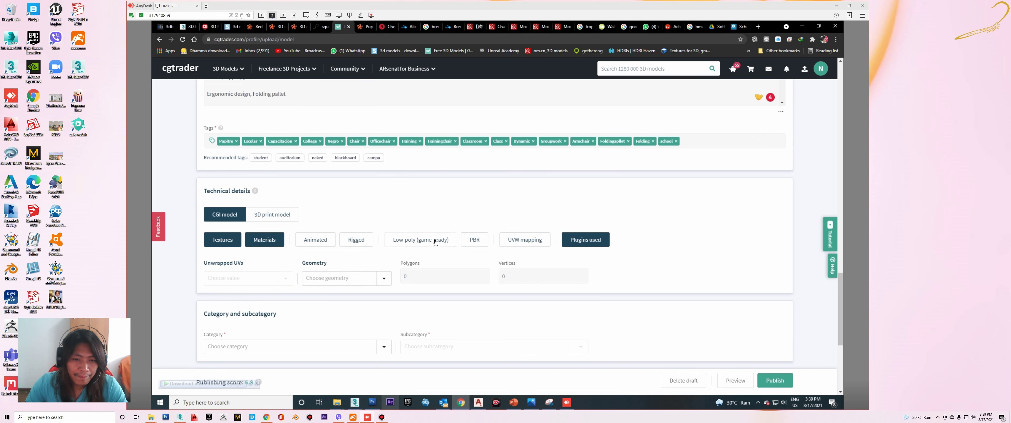
pyautogui.scroll(-1, 436, 243)
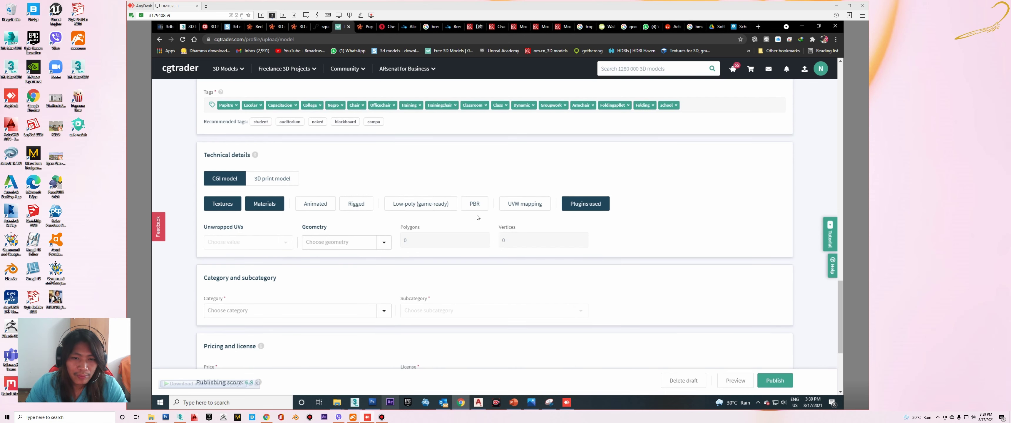
pyautogui.click(526, 205)
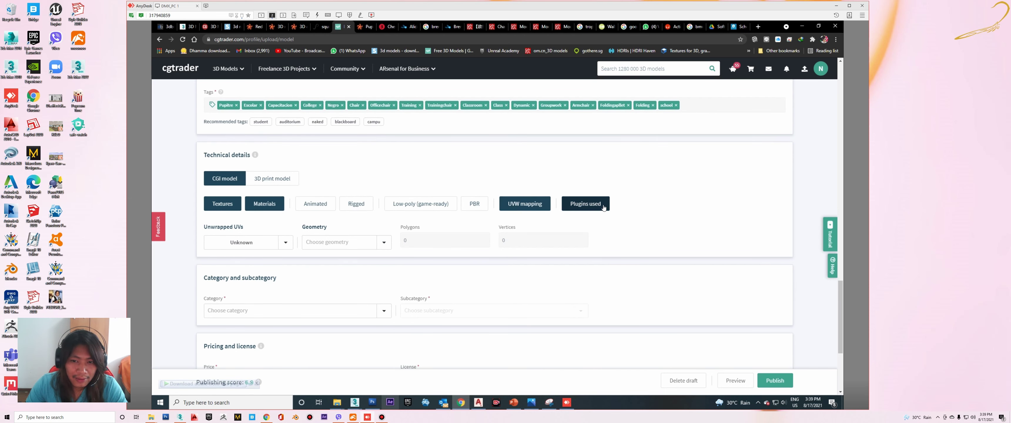
pyautogui.click(270, 243)
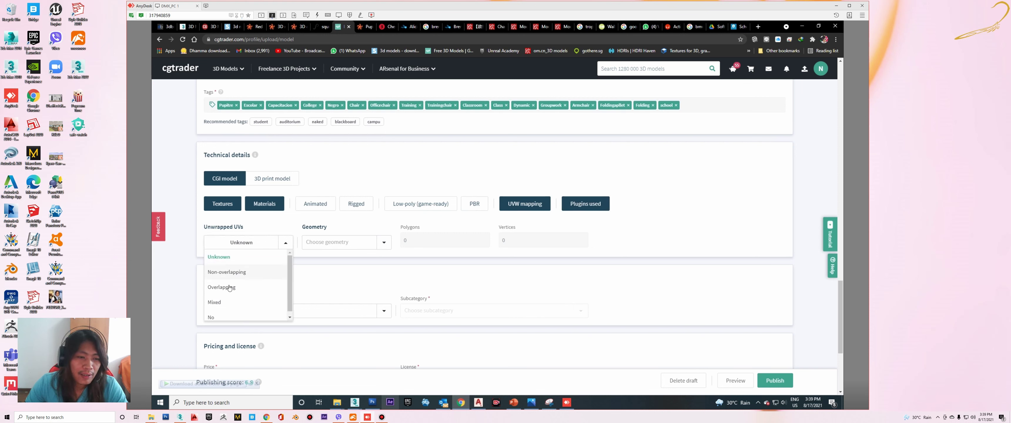
pyautogui.click(214, 318)
pyautogui.click(318, 247)
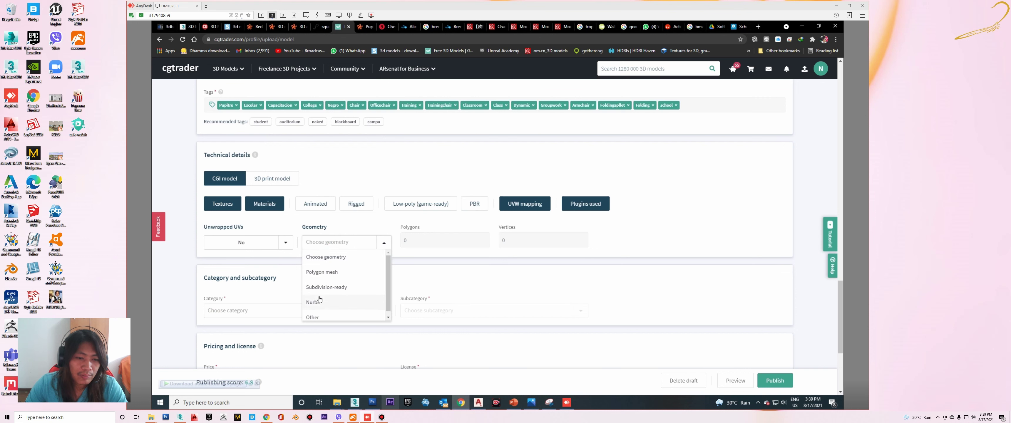
pyautogui.click(325, 276)
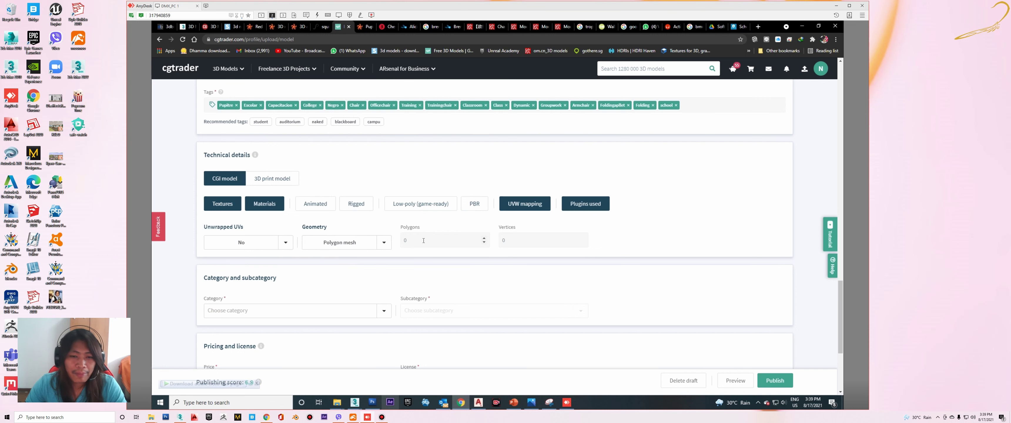
# - Copy the 436,662 polygon count from the TurboSquid chair listing
pyautogui.click(363, 28)
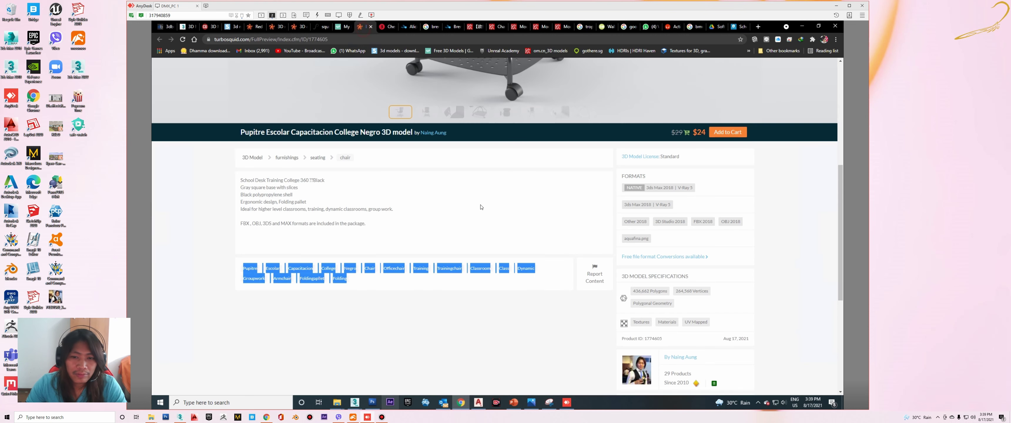
pyautogui.click(562, 325)
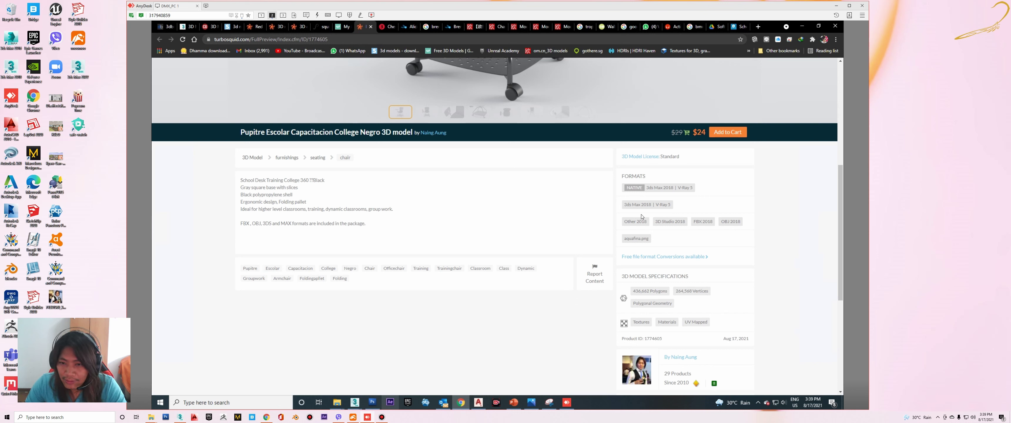
pyautogui.moveTo(633, 291); pyautogui.dragTo(651, 293)
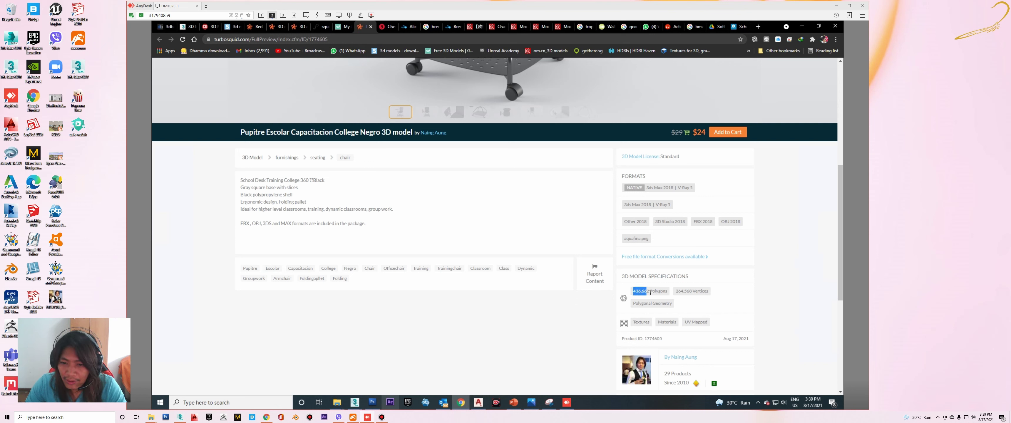
pyautogui.rightClick(650, 292)
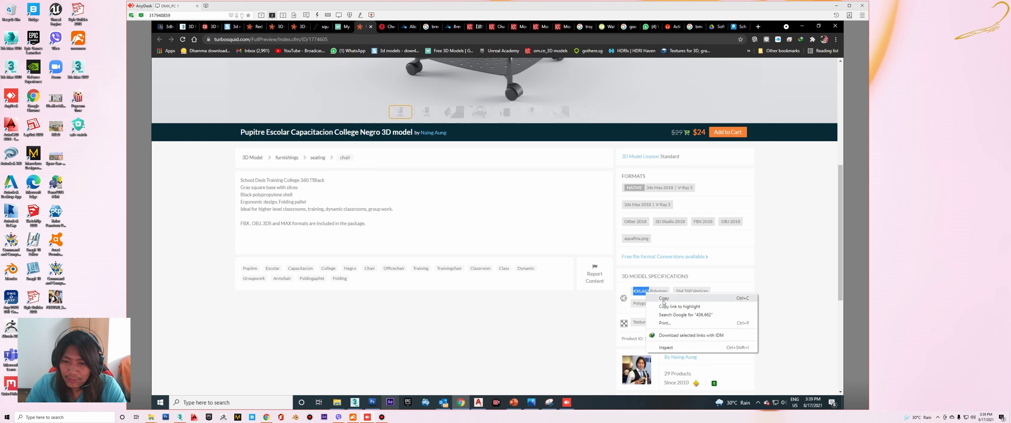
pyautogui.click(664, 300)
pyautogui.click(344, 26)
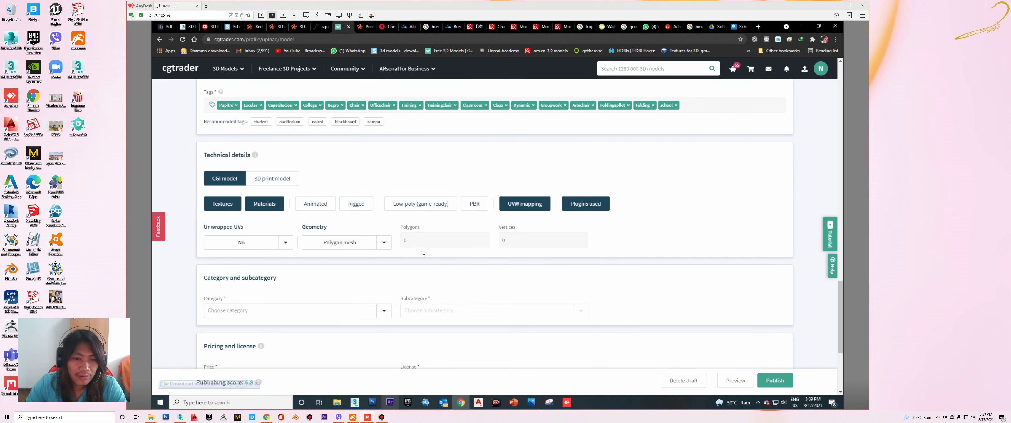
# - Fill in Polygons 436662 and Vertices 264568 using the TurboSquid listing's specs
pyautogui.click(420, 241)
pyautogui.hotkey('ctrl', 'v')
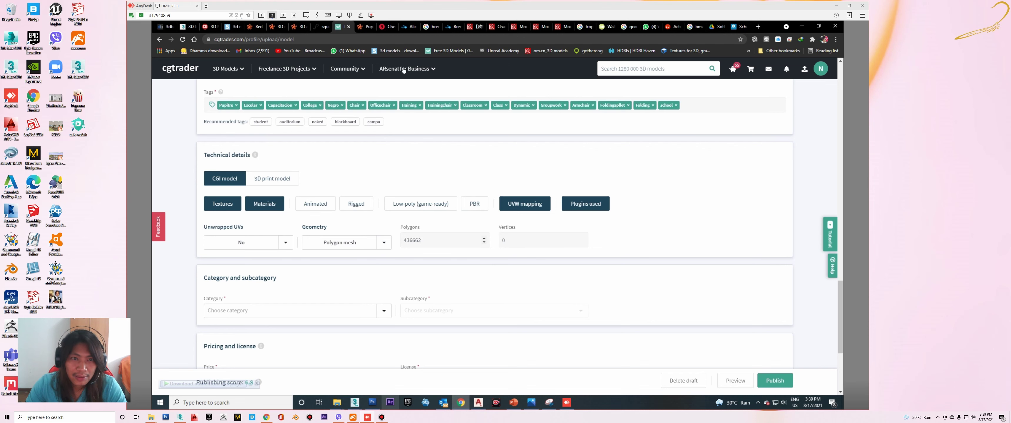
pyautogui.click(364, 26)
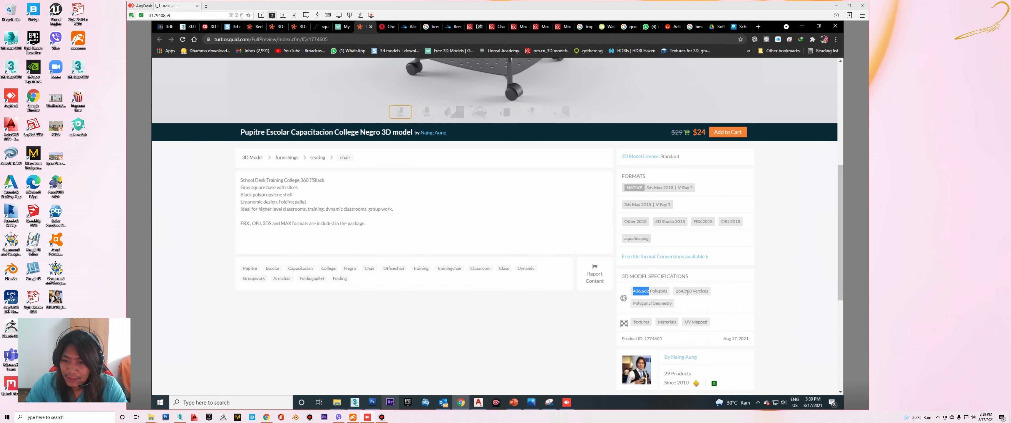
pyautogui.moveTo(676, 291); pyautogui.dragTo(694, 293)
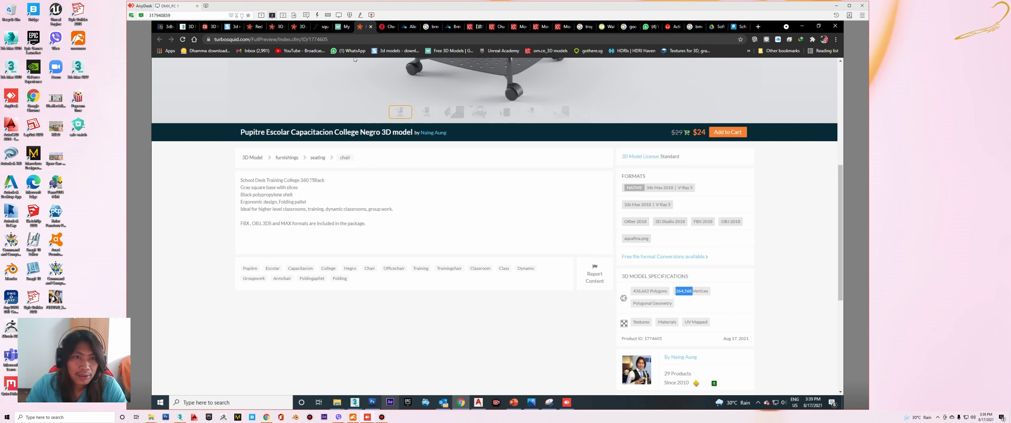
pyautogui.click(342, 27)
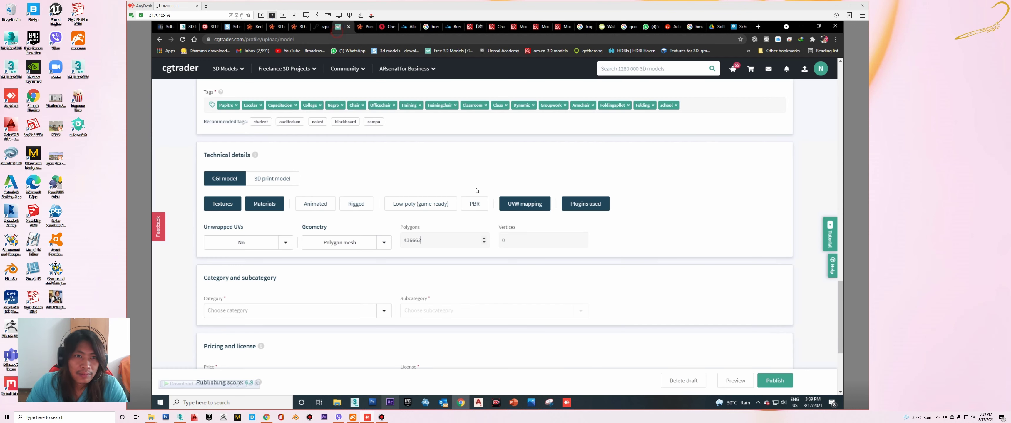
pyautogui.click(507, 240)
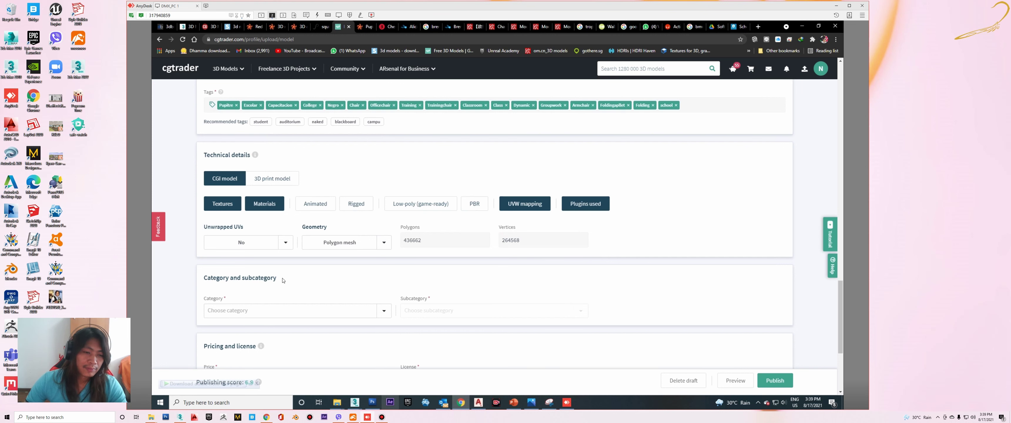
# - Categorise the model as Furniture with subcategory Chair
pyautogui.click(228, 311)
pyautogui.scroll(-3, 228, 313)
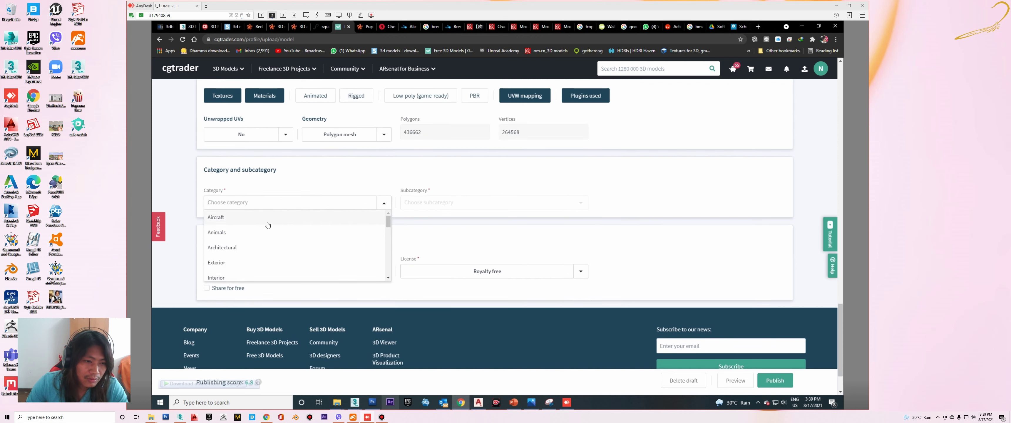
pyautogui.scroll(-1, 236, 242)
pyautogui.scroll(-2, 236, 242)
pyautogui.scroll(-1, 238, 242)
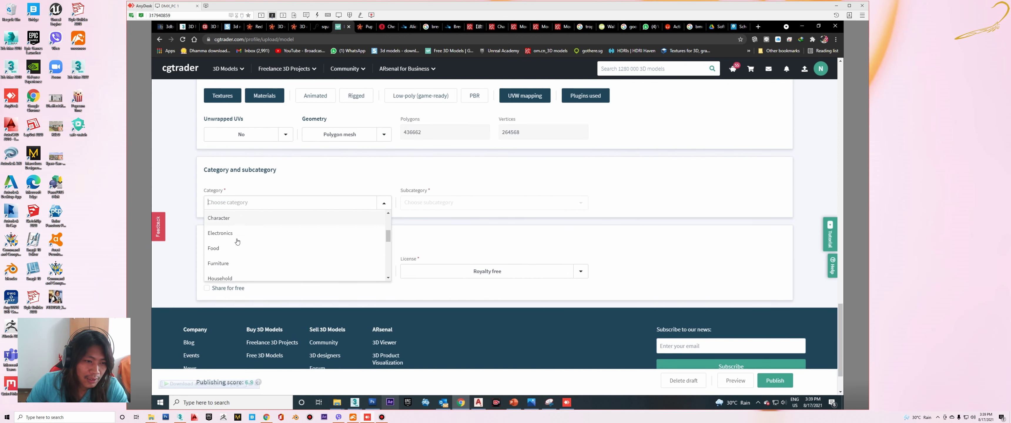
pyautogui.scroll(-1, 238, 242)
pyautogui.click(222, 246)
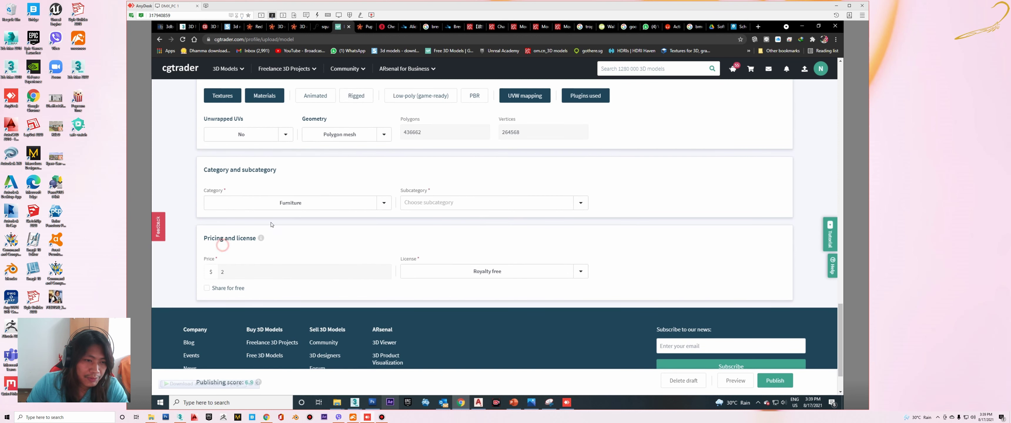
pyautogui.click(438, 204)
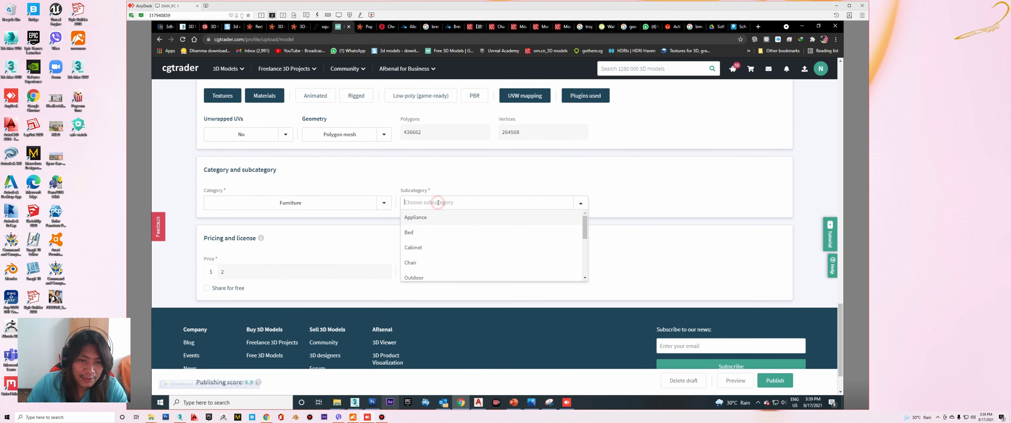
pyautogui.click(414, 263)
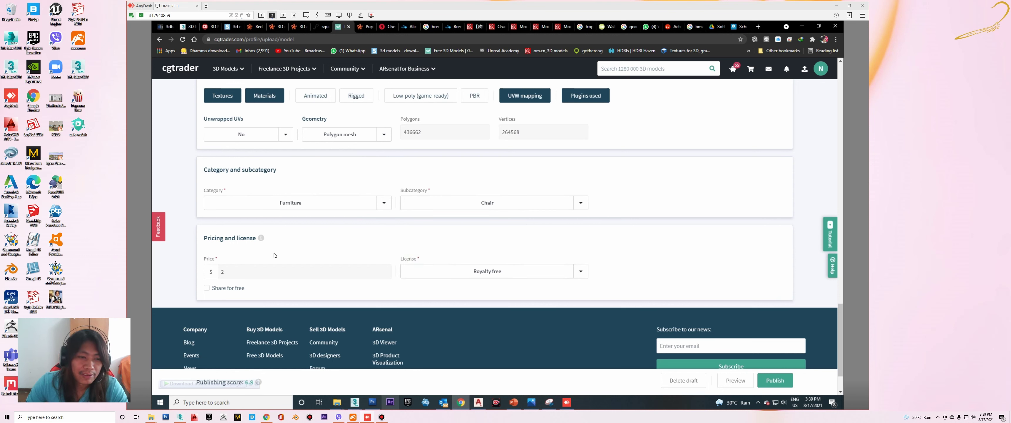
# - Price the model at $29 under a Royalty free license, leaving Share for free off
pyautogui.write('9')
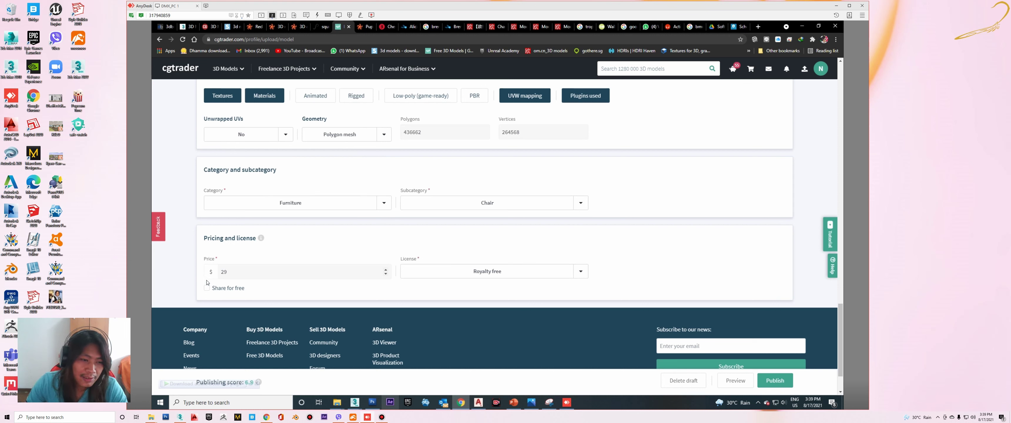
pyautogui.click(207, 290)
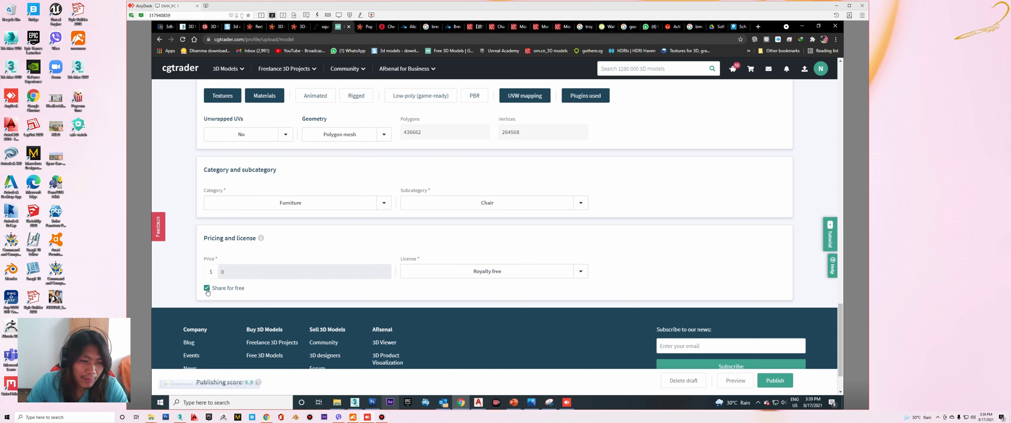
pyautogui.click(207, 289)
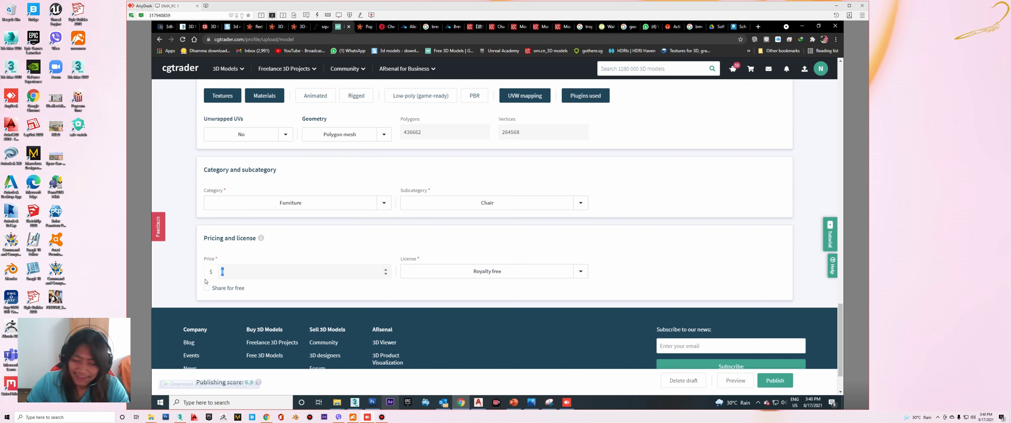
pyautogui.write('29')
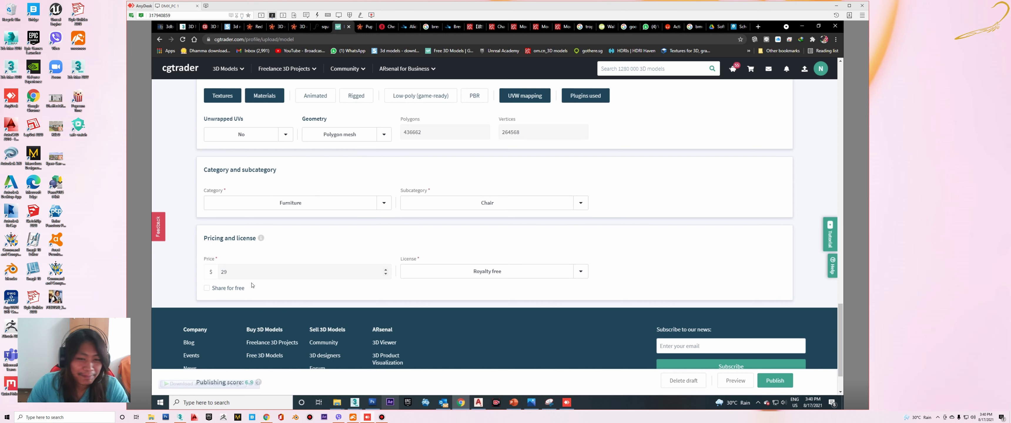
pyautogui.click(402, 287)
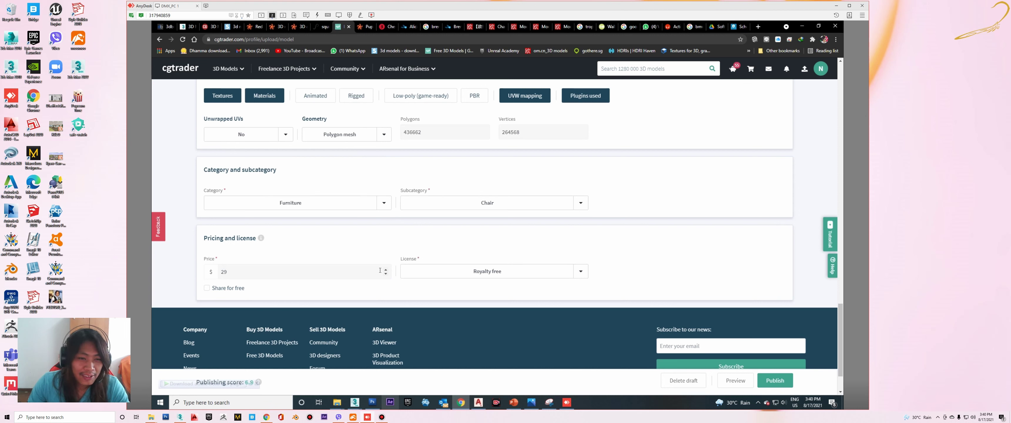
pyautogui.scroll(-1, 412, 271)
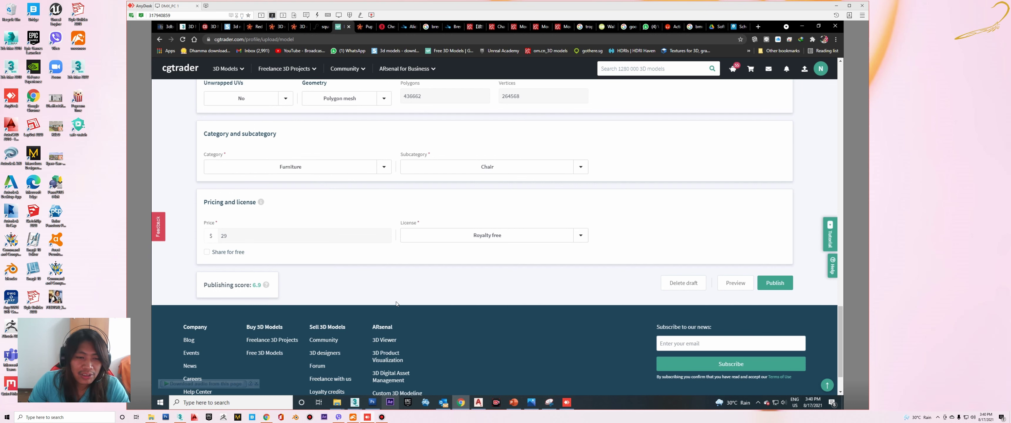
pyautogui.scroll(3, 396, 302)
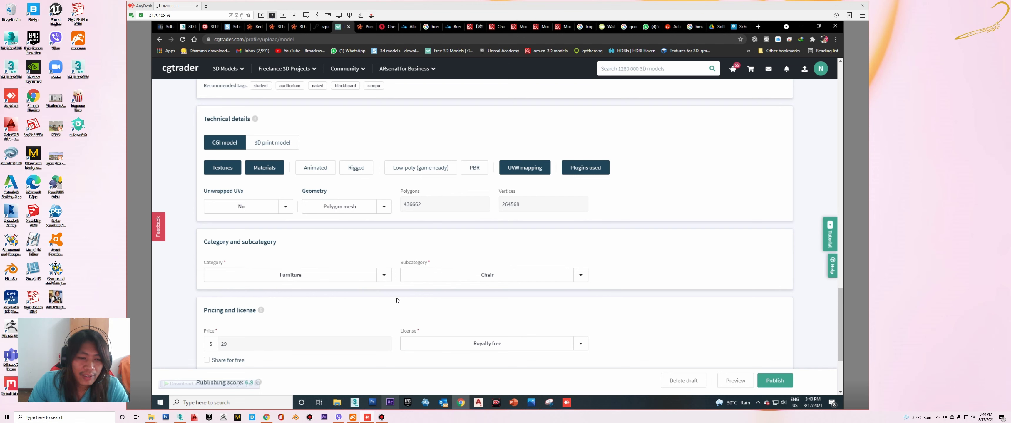
pyautogui.scroll(3, 397, 290)
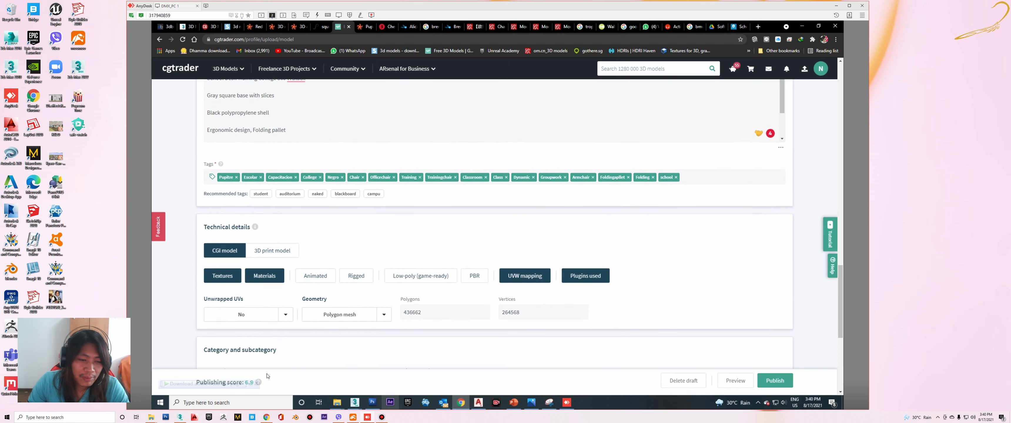
pyautogui.click(258, 384)
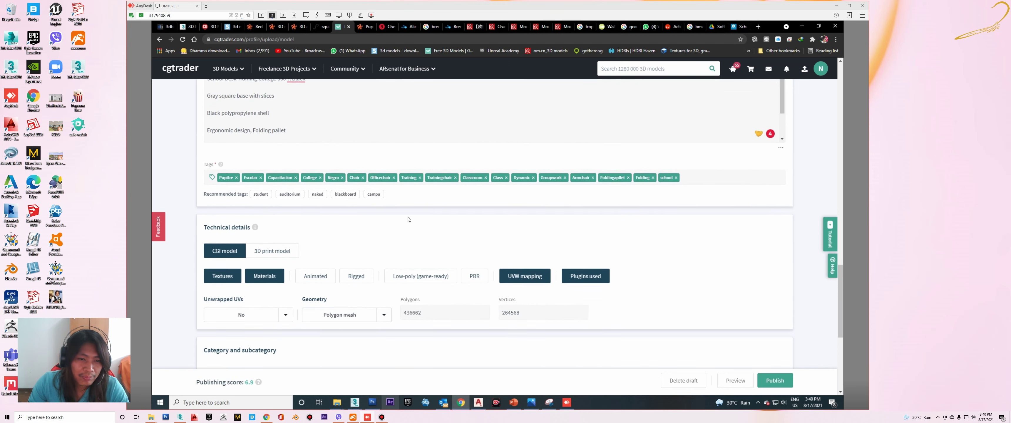
pyautogui.scroll(3, 424, 237)
pyautogui.scroll(3, 422, 240)
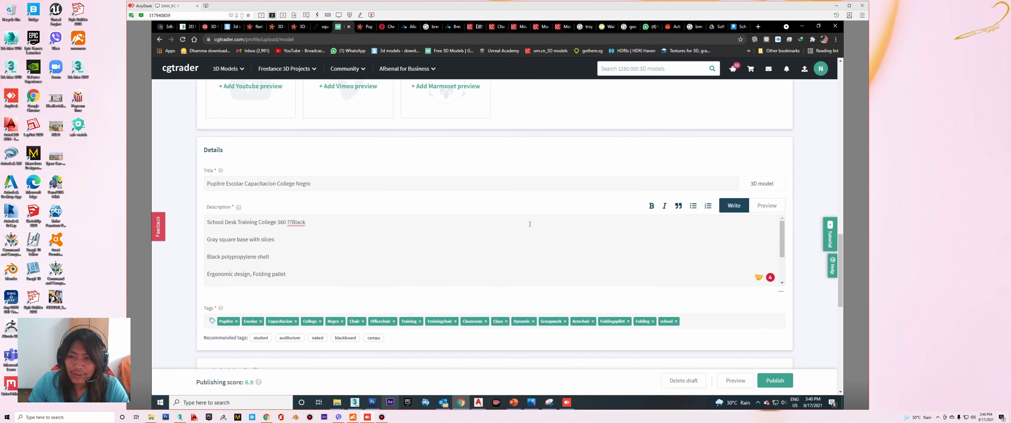
pyautogui.scroll(-1, 548, 227)
pyautogui.scroll(3, 432, 235)
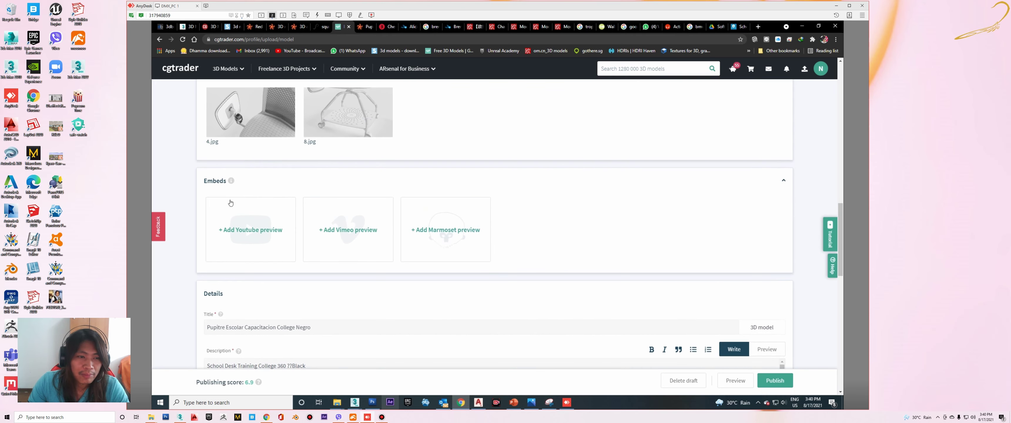
pyautogui.scroll(1, 400, 236)
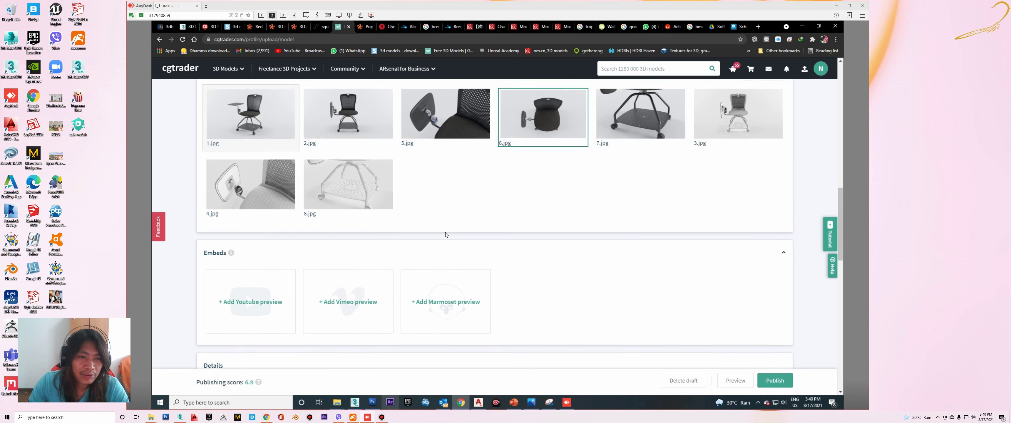
pyautogui.scroll(2, 413, 232)
pyautogui.scroll(3, 428, 223)
pyautogui.scroll(1, 444, 216)
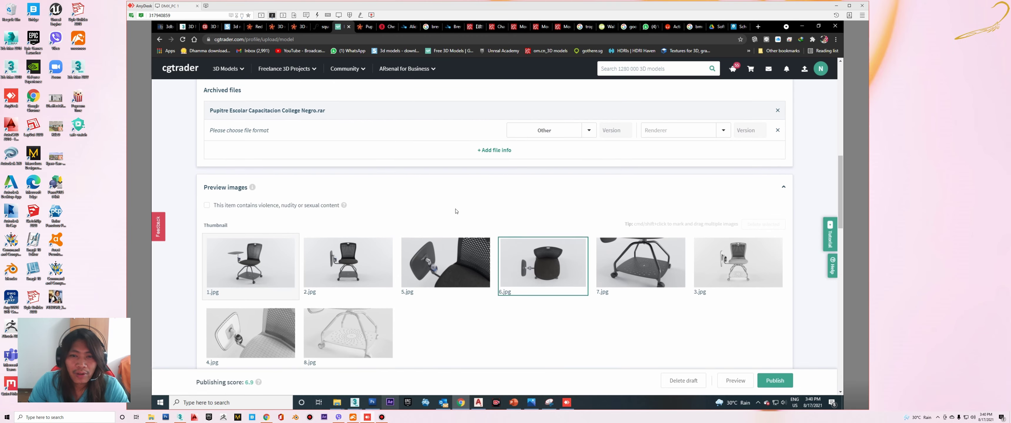
pyautogui.scroll(1, 535, 233)
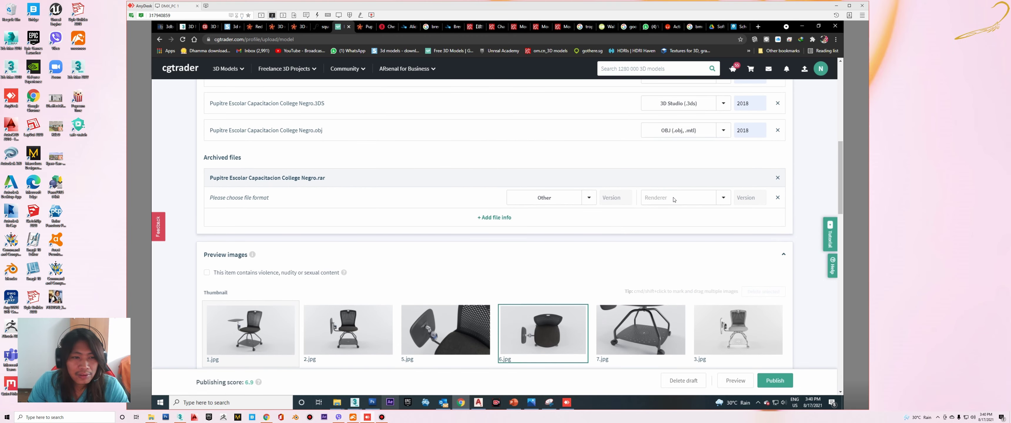
pyautogui.scroll(3, 655, 209)
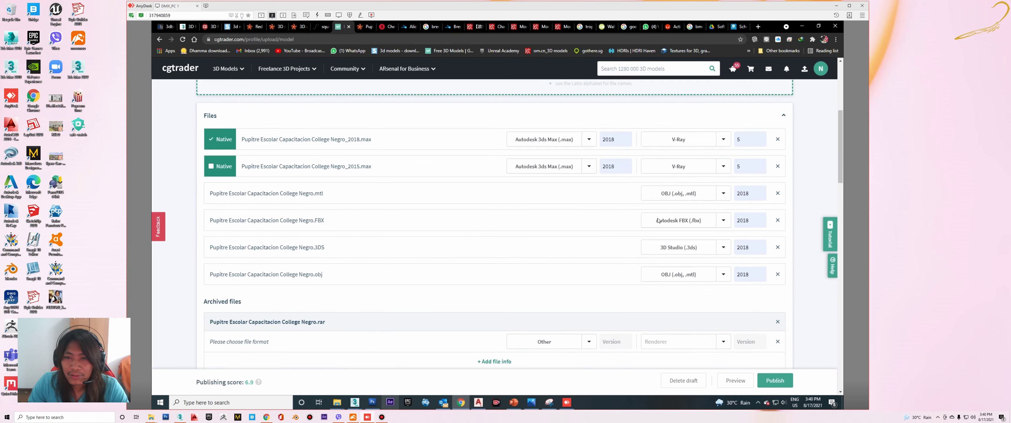
pyautogui.scroll(3, 589, 223)
pyautogui.scroll(3, 571, 234)
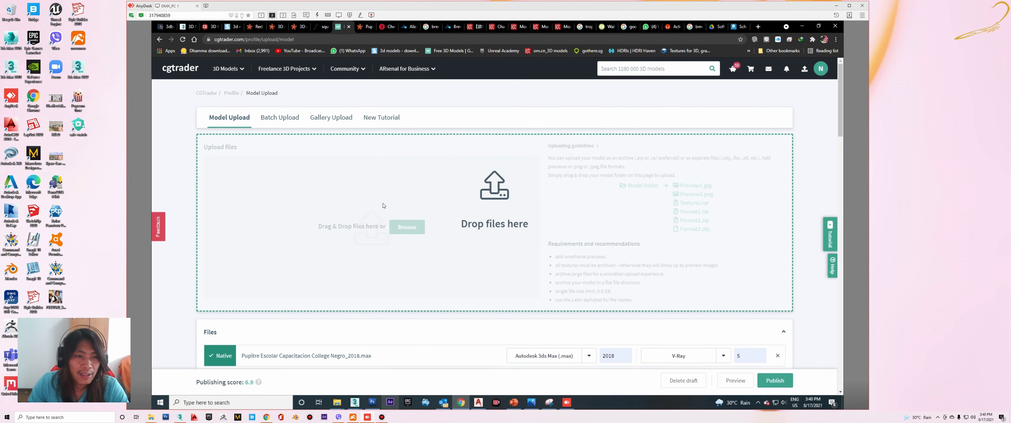
pyautogui.scroll(-3, 383, 205)
pyautogui.scroll(3, 406, 203)
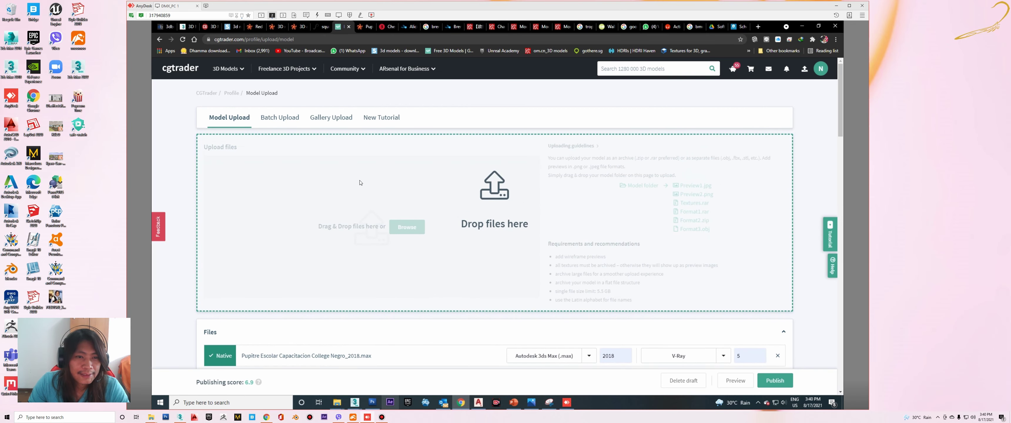
pyautogui.scroll(-5, 409, 181)
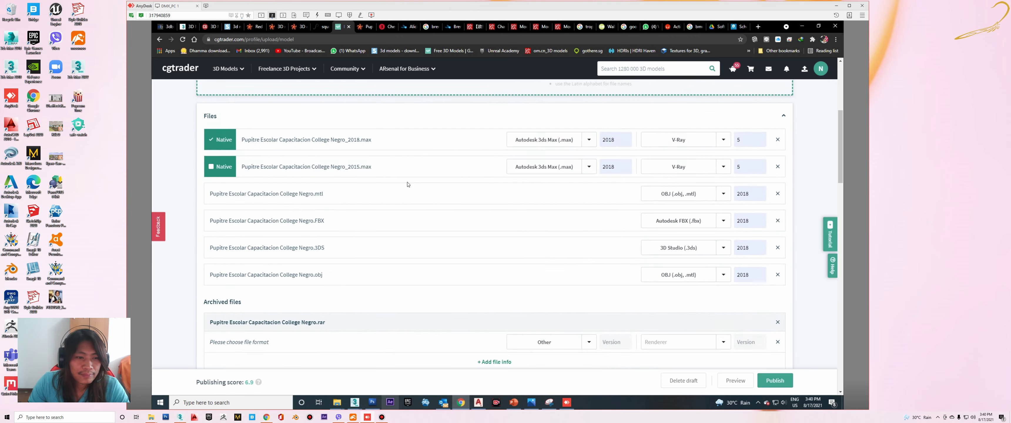
pyautogui.scroll(-5, 496, 186)
pyautogui.scroll(-4, 511, 192)
pyautogui.scroll(-3, 699, 348)
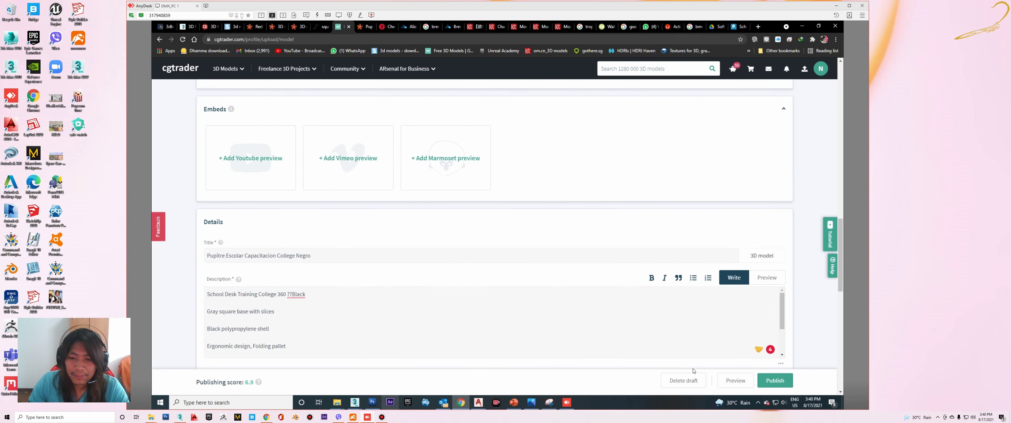
pyautogui.scroll(-1, 693, 371)
pyautogui.scroll(-4, 685, 381)
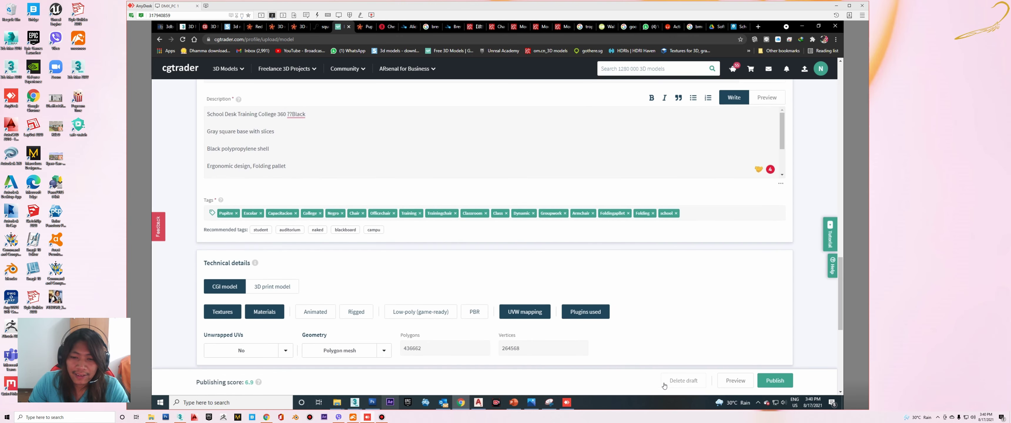
pyautogui.scroll(-5, 564, 361)
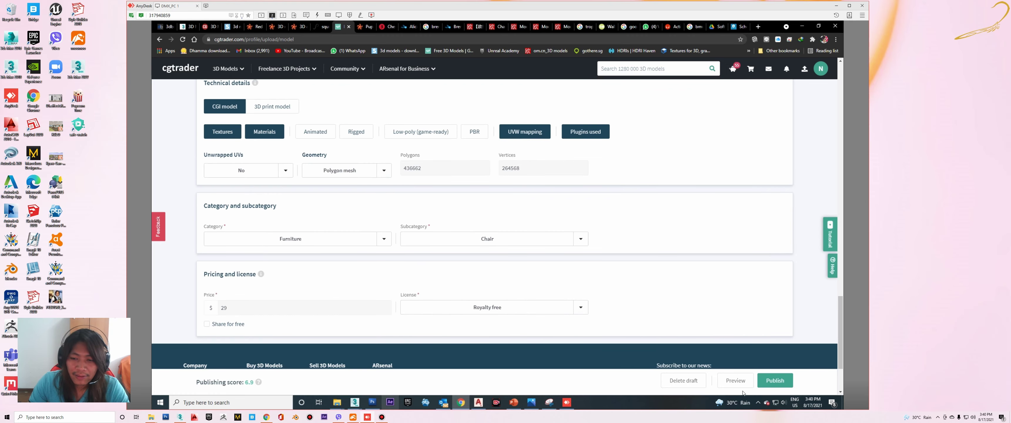
pyautogui.click(737, 383)
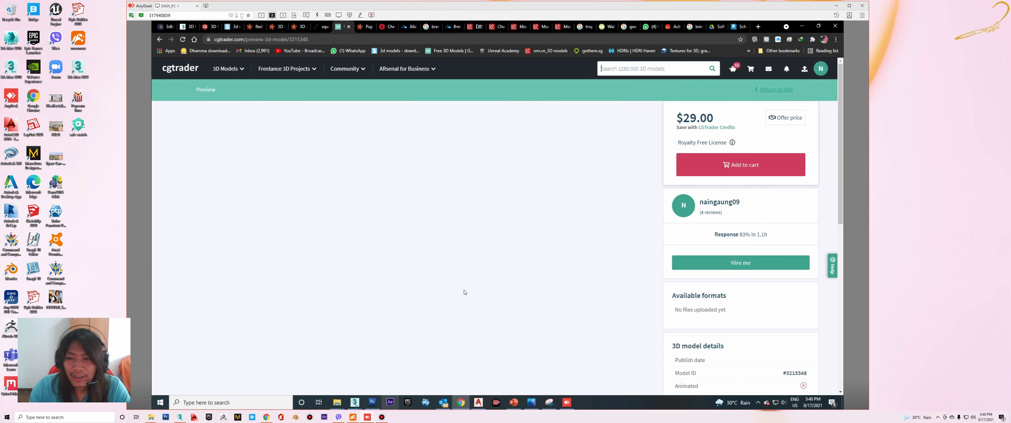
pyautogui.scroll(-5, 440, 239)
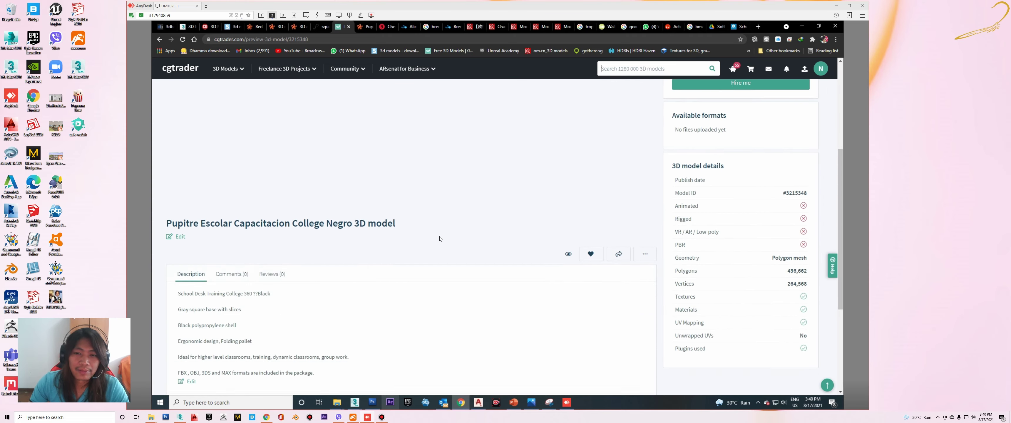
pyautogui.scroll(5, 519, 260)
pyautogui.scroll(-5, 506, 243)
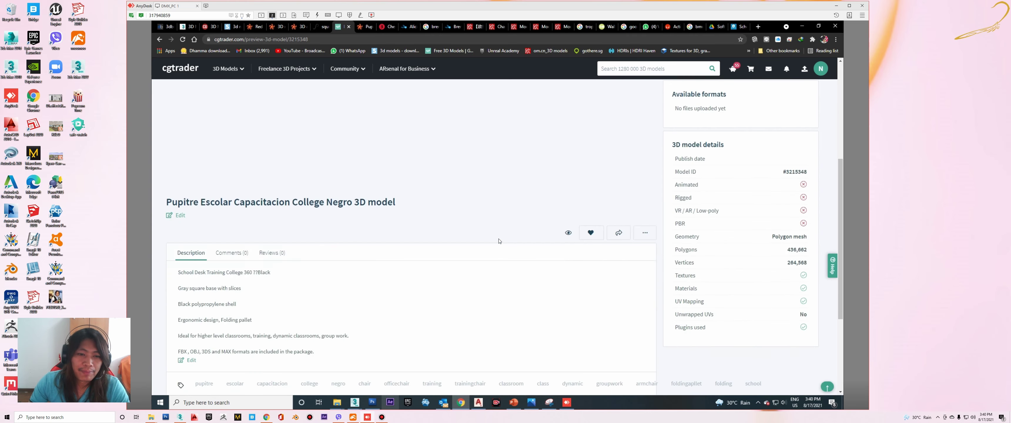
pyautogui.scroll(2, 503, 242)
pyautogui.scroll(2, 503, 245)
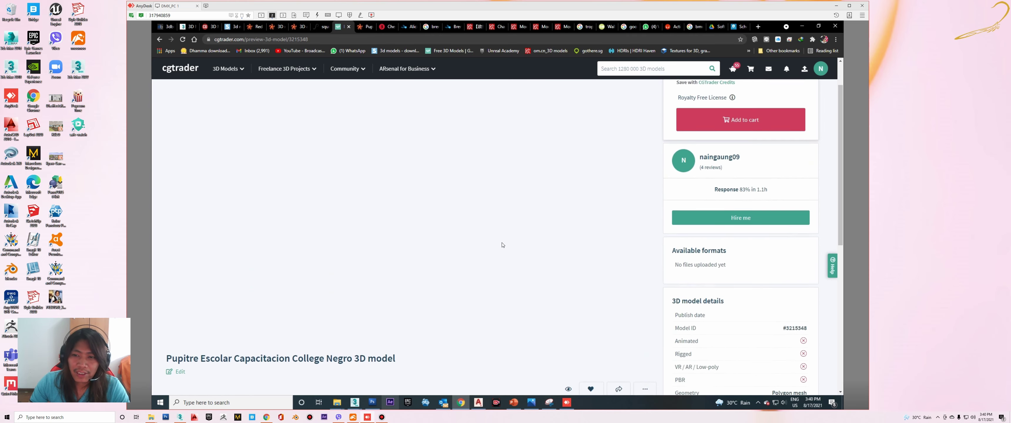
pyautogui.scroll(-3, 629, 235)
pyautogui.scroll(-3, 263, 229)
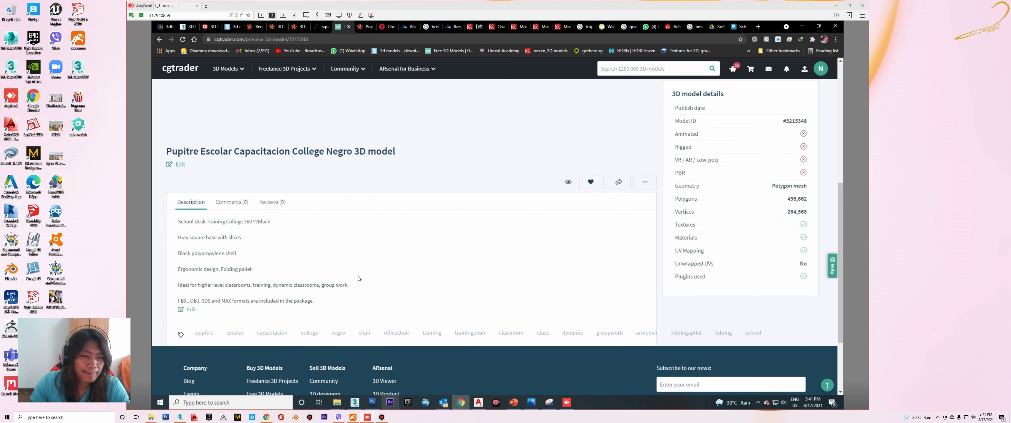
pyautogui.scroll(5, 377, 271)
pyautogui.scroll(2, 432, 261)
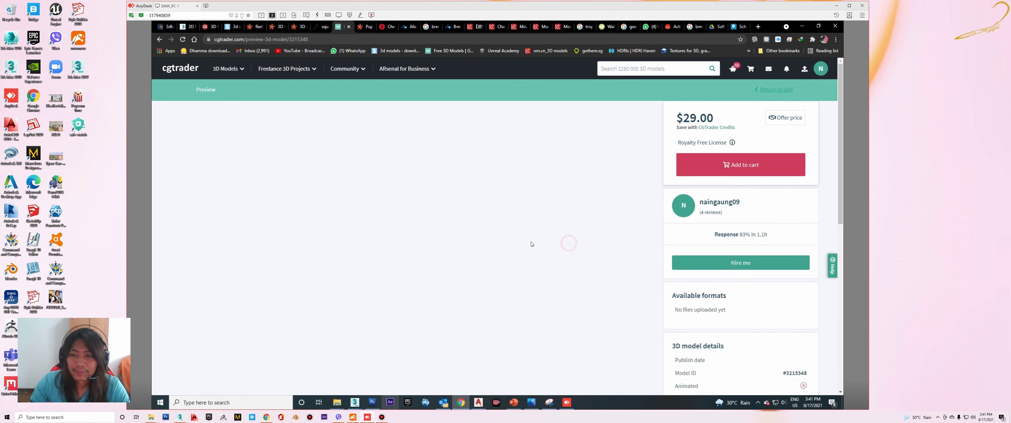
pyautogui.scroll(-5, 533, 242)
pyautogui.scroll(5, 490, 232)
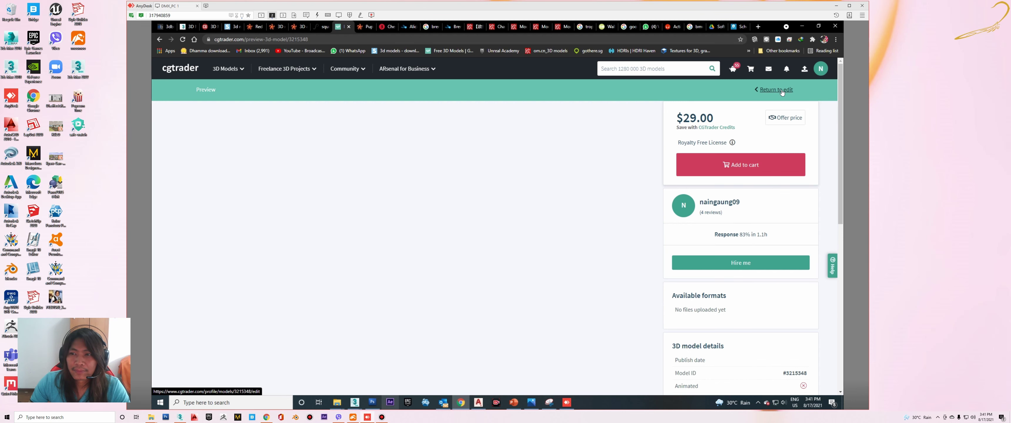
pyautogui.scroll(-5, 495, 241)
pyautogui.scroll(5, 550, 224)
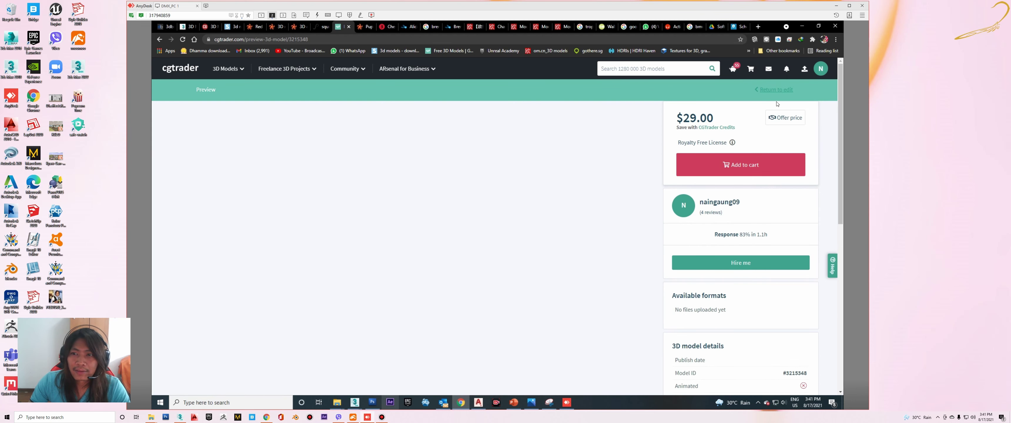
pyautogui.click(777, 90)
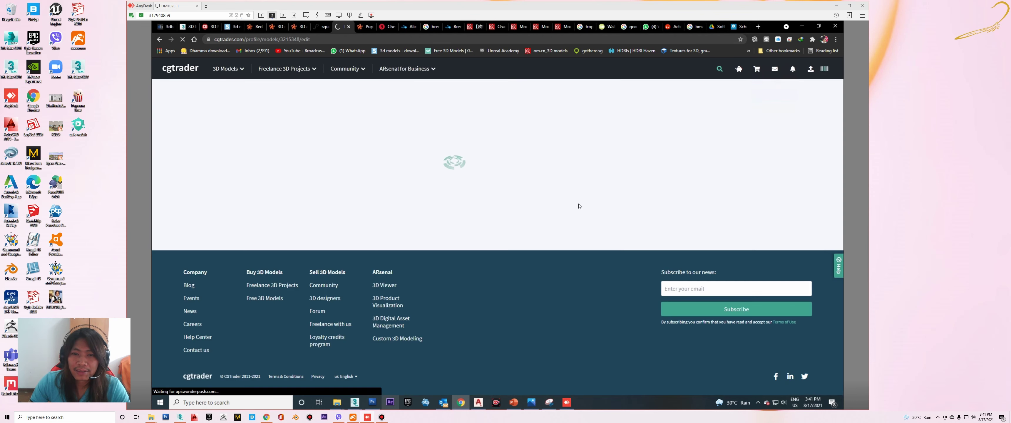
pyautogui.click(733, 384)
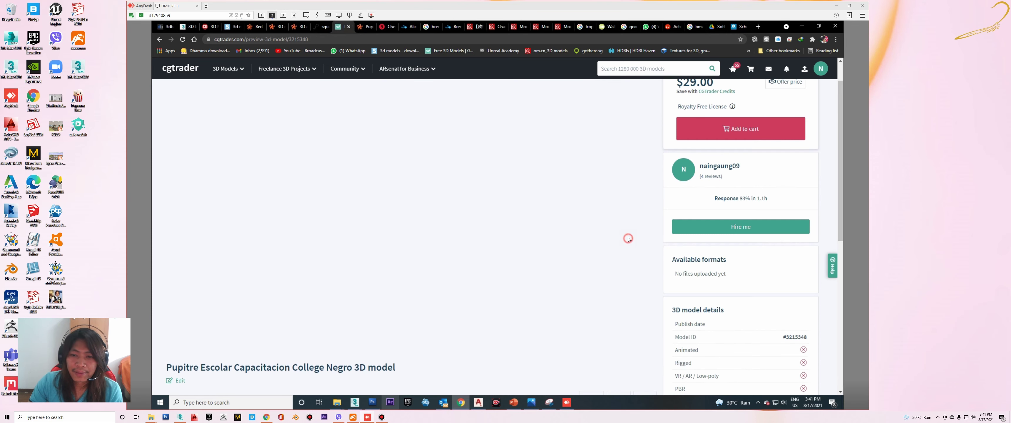
pyautogui.click(632, 213)
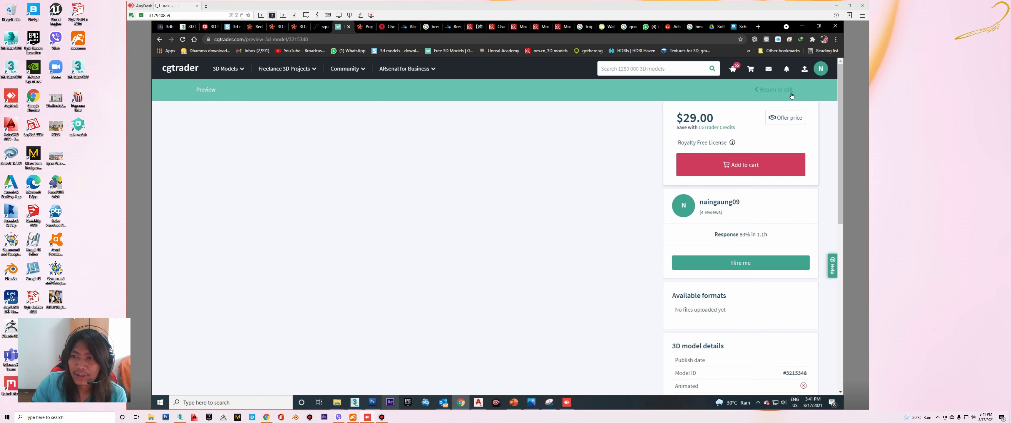
pyautogui.scroll(-3, 802, 267)
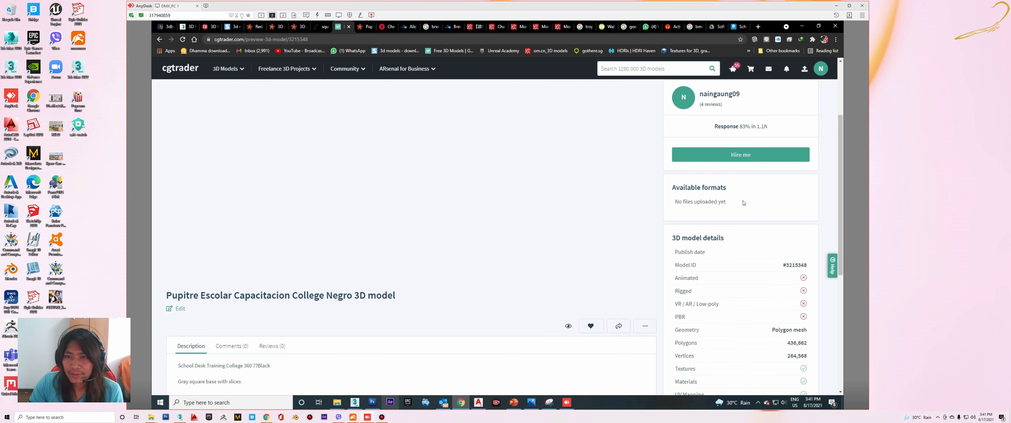
pyautogui.scroll(-3, 743, 203)
pyautogui.scroll(4, 584, 227)
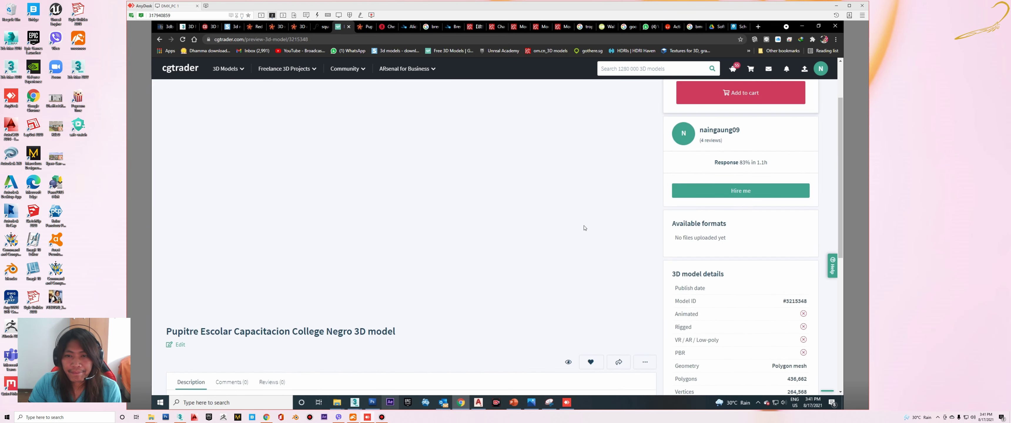
pyautogui.scroll(2, 584, 228)
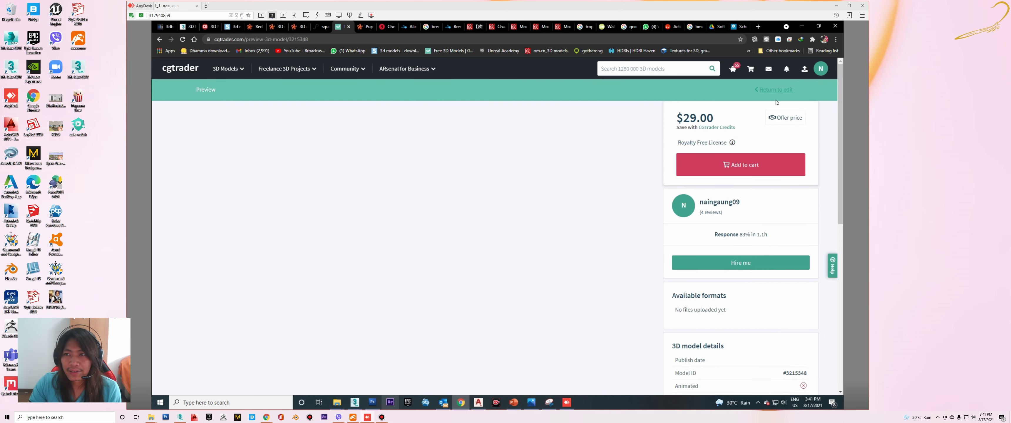
# - Return to the model's edit page and publish the school chair model
pyautogui.click(776, 90)
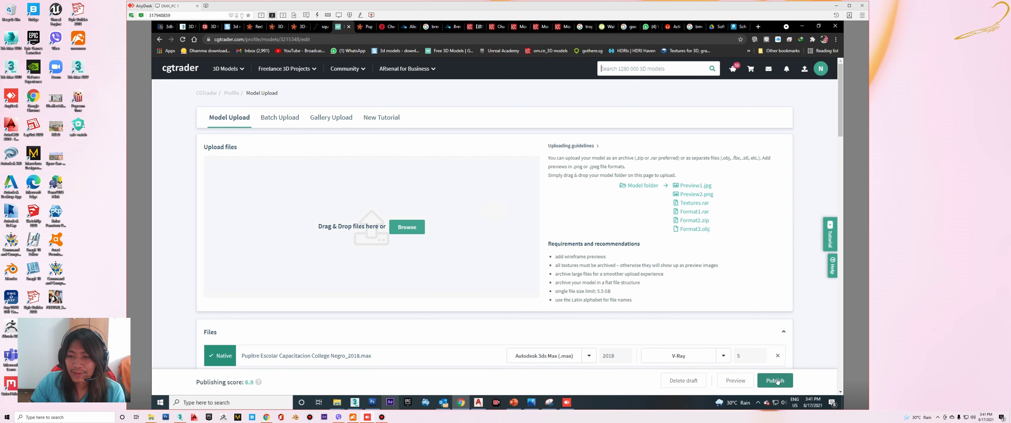
pyautogui.click(776, 381)
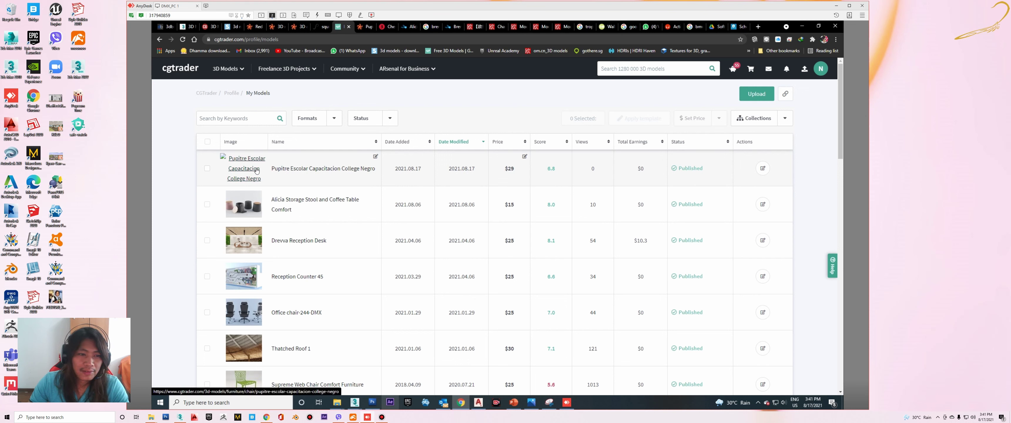
pyautogui.moveTo(324, 168)
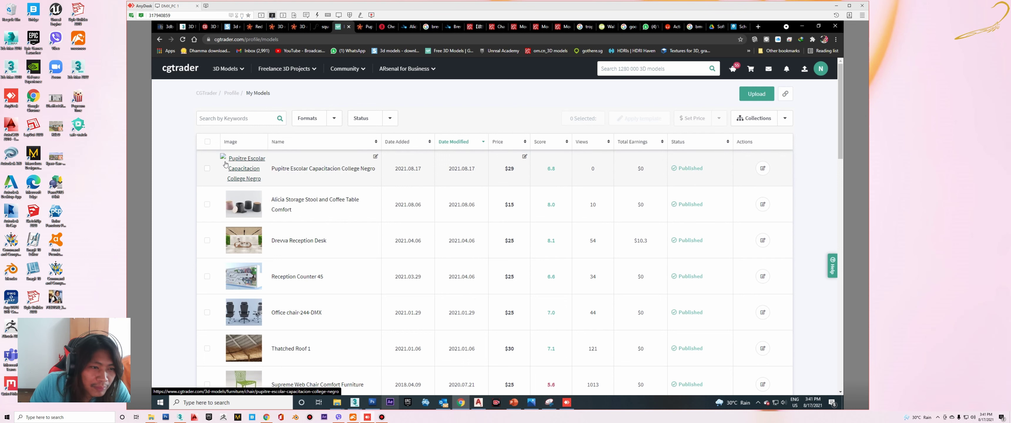
# - Reload My Models and scroll the table to confirm the $29 chair model is Published
pyautogui.click(263, 159)
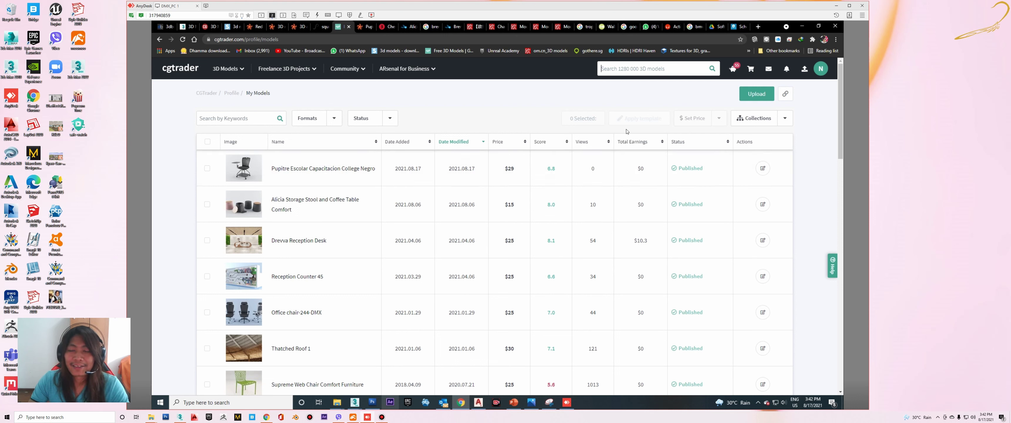
pyautogui.click(382, 419)
pyautogui.click(381, 418)
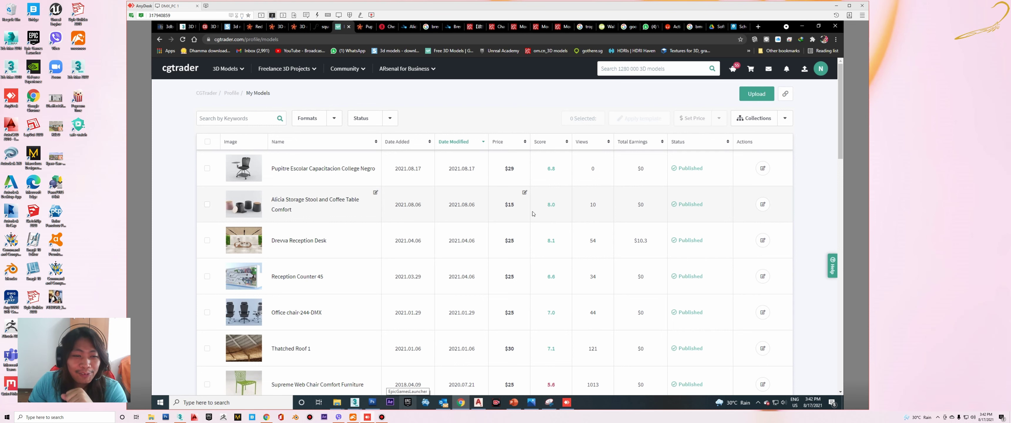
pyautogui.scroll(-5, 312, 264)
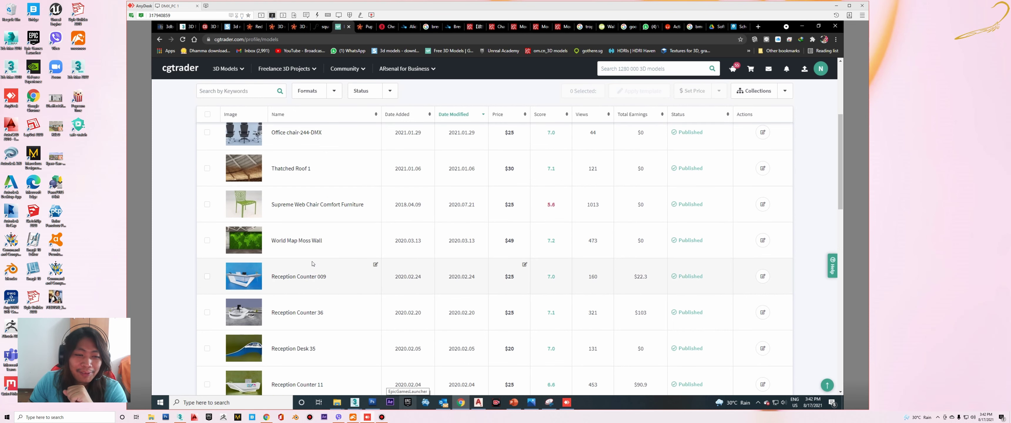
pyautogui.scroll(5, 352, 276)
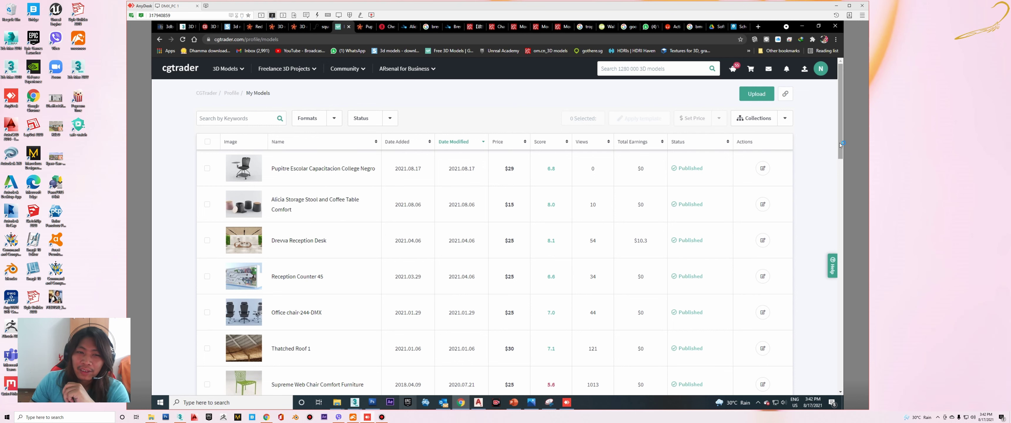
pyautogui.scroll(-4, 805, 168)
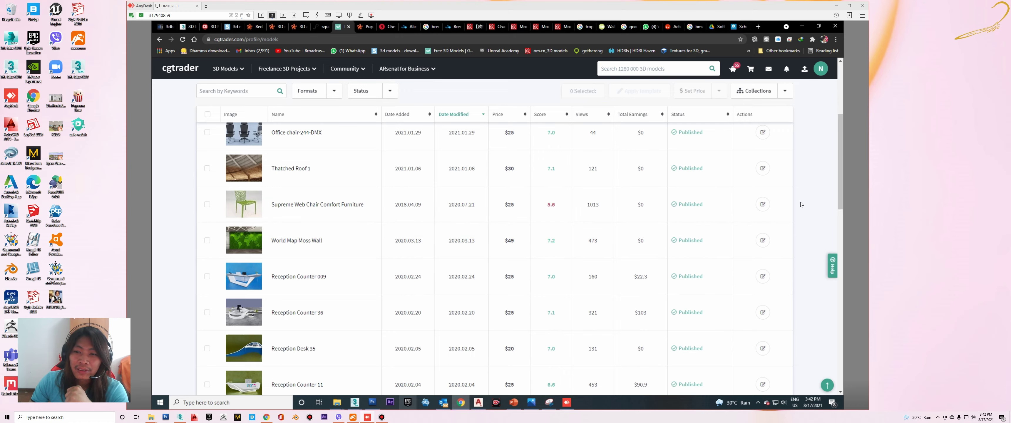
pyautogui.scroll(-5, 803, 202)
pyautogui.scroll(2, 809, 201)
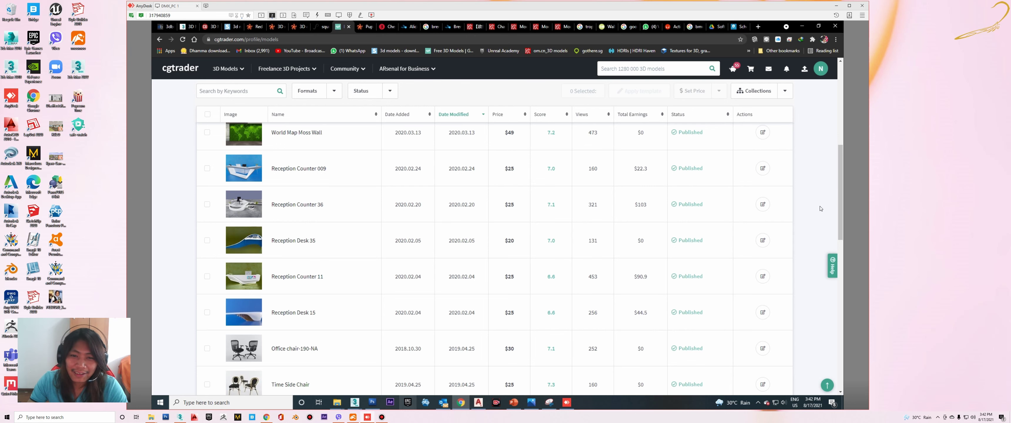
pyautogui.scroll(-3, 818, 212)
pyautogui.scroll(4, 819, 212)
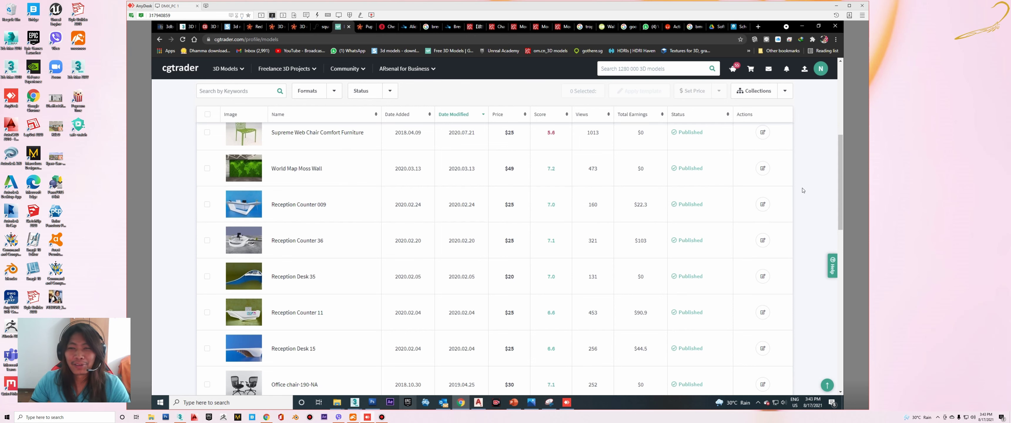
pyautogui.scroll(3, 810, 192)
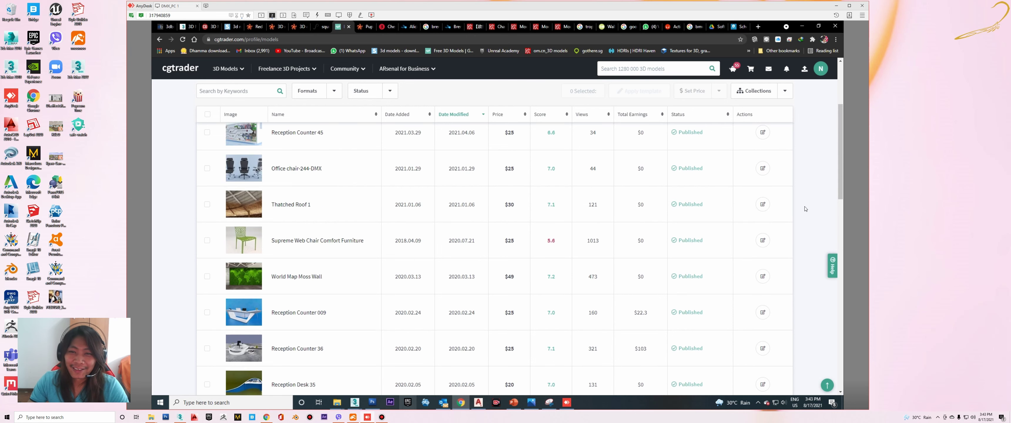
pyautogui.scroll(4, 809, 200)
pyautogui.scroll(-1, 805, 209)
pyautogui.scroll(-3, 805, 209)
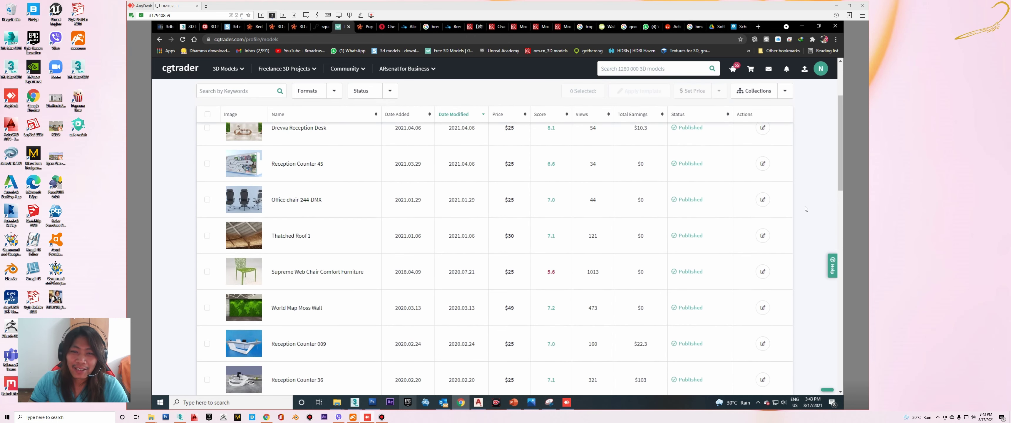
pyautogui.scroll(-4, 806, 209)
pyautogui.scroll(-5, 807, 209)
pyautogui.scroll(-3, 807, 209)
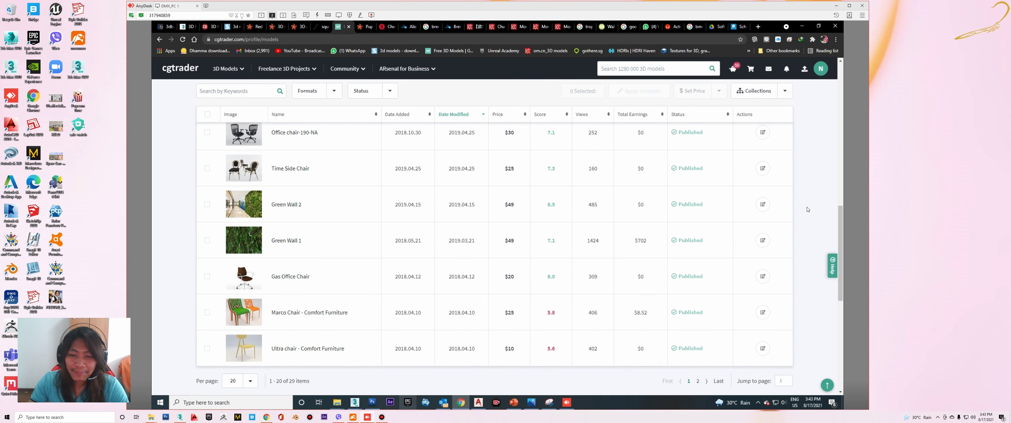
pyautogui.scroll(1, 809, 209)
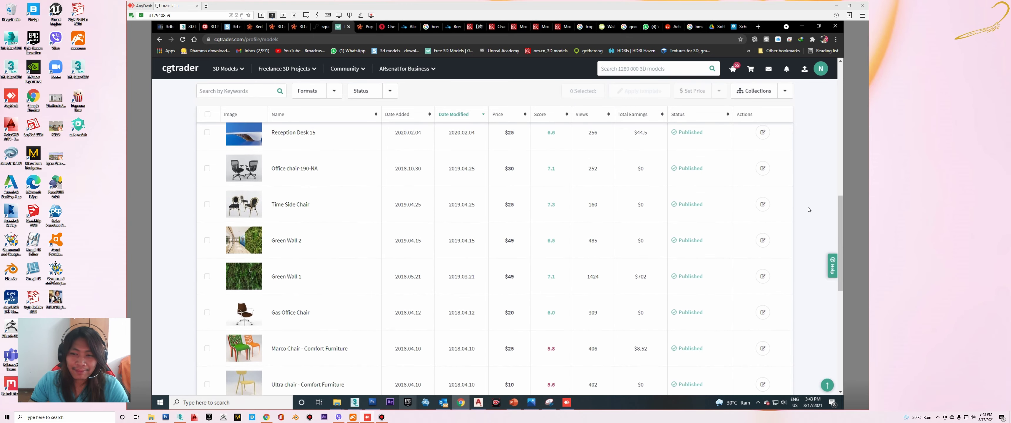
pyautogui.scroll(3, 809, 209)
pyautogui.scroll(3, 809, 209)
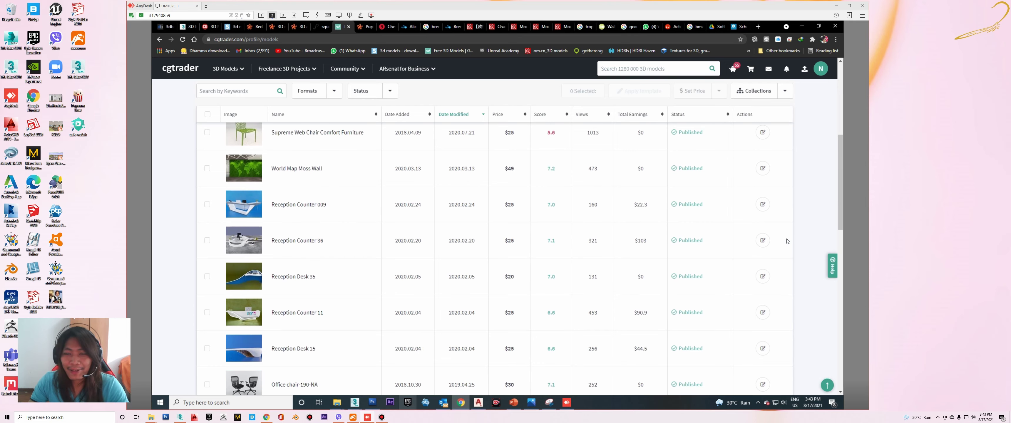
pyautogui.click(382, 418)
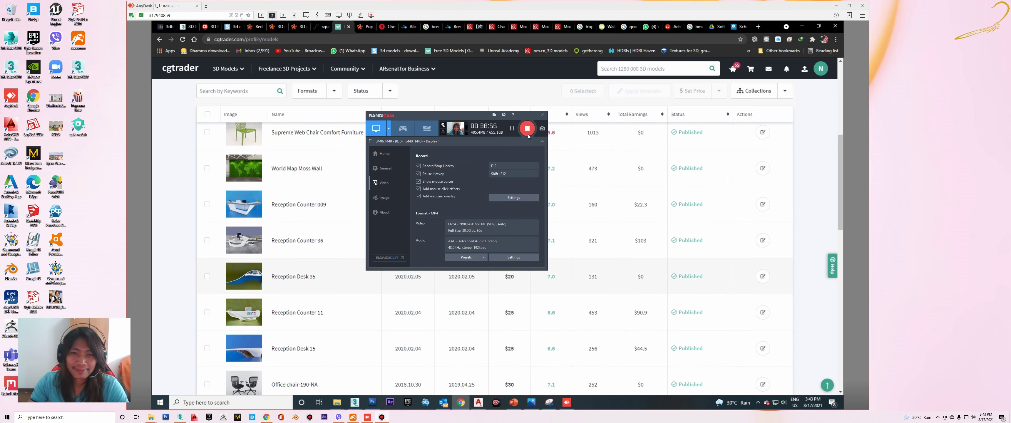